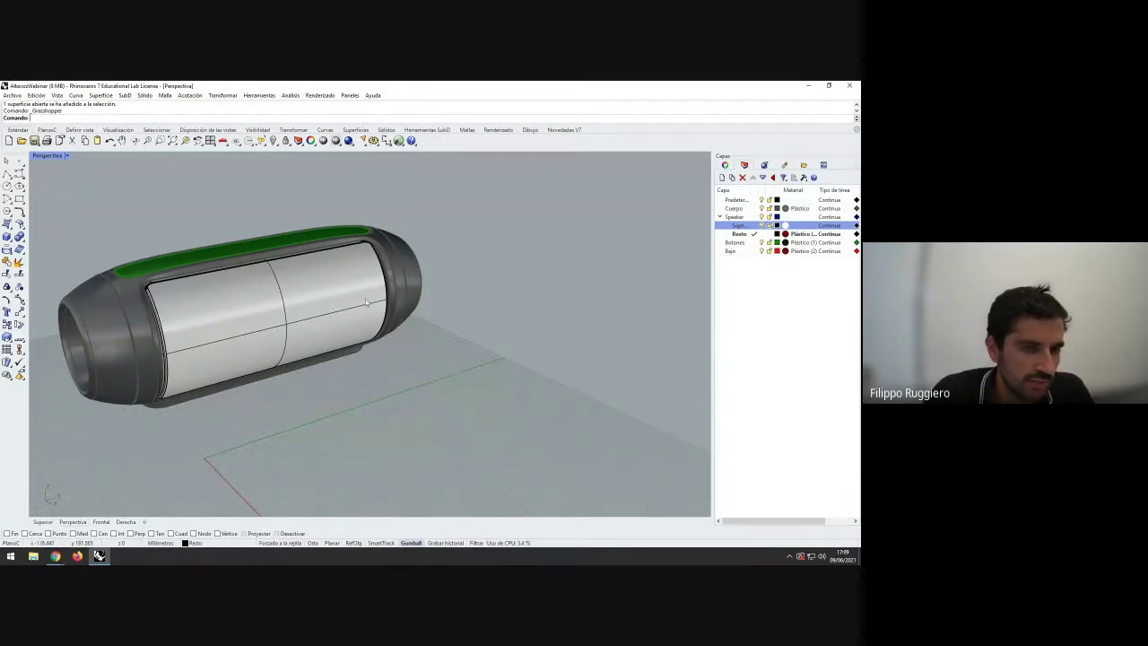
# - Launch Grasshopper and dock its window to the right half of the screen, keeping the speaker model in view beside it
pyautogui.moveTo(339, 372)
pyautogui.mouseDown(button='right')
pyautogui.moveTo(354, 382)
pyautogui.moveTo(336, 377)
pyautogui.mouseUp(button='right')
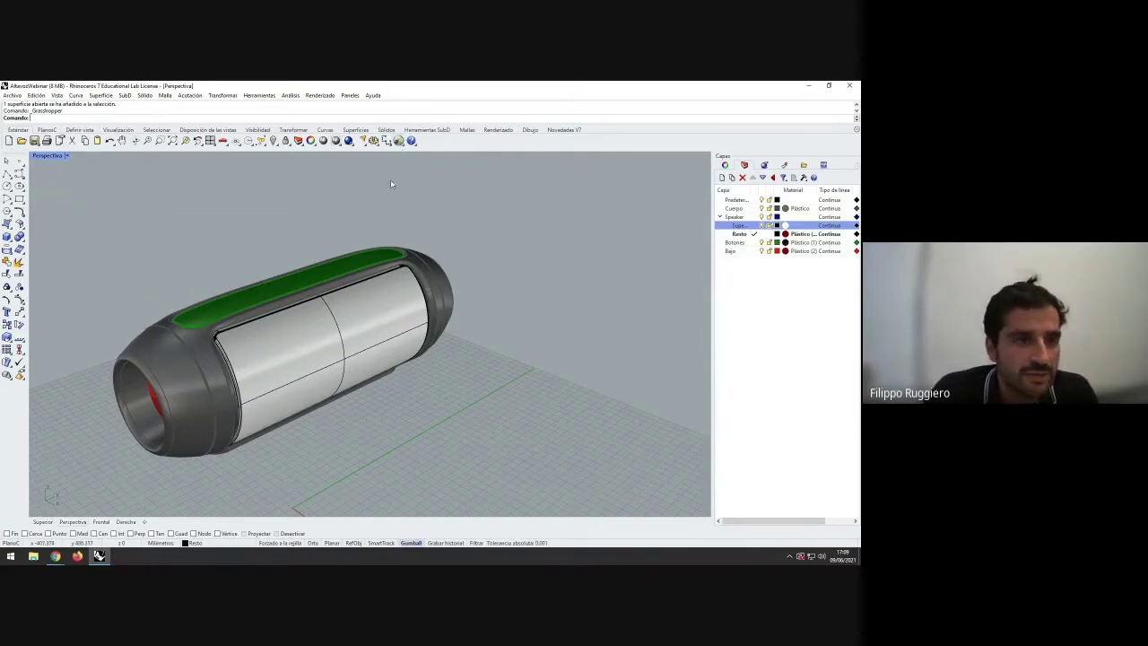
pyautogui.click(398, 141)
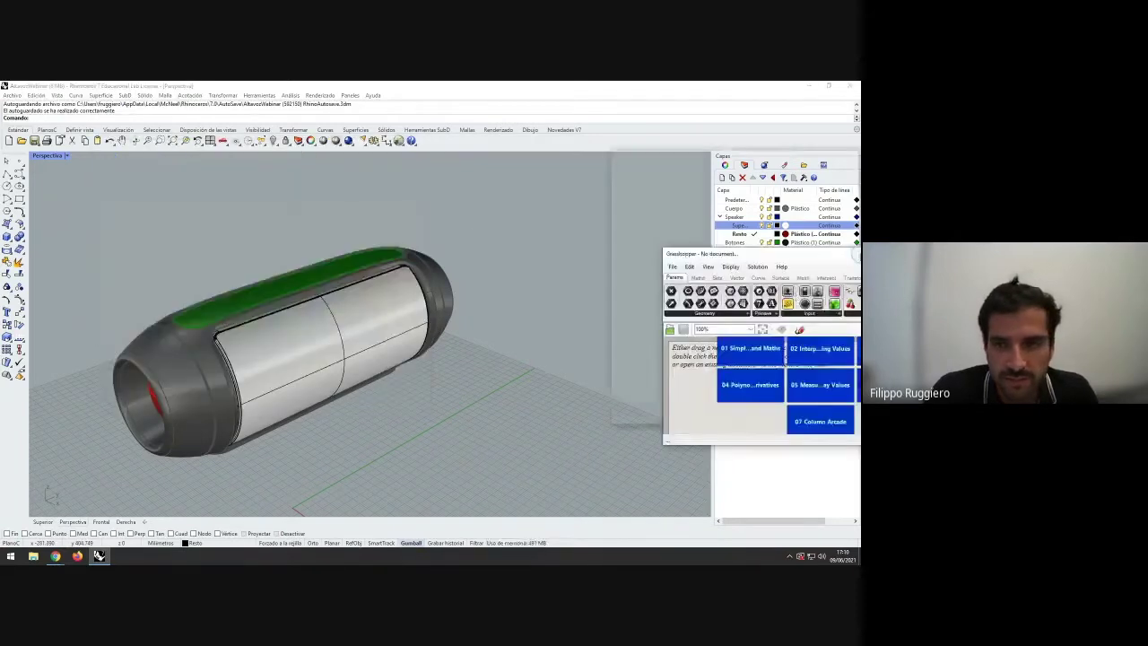
pyautogui.press('super+Right')
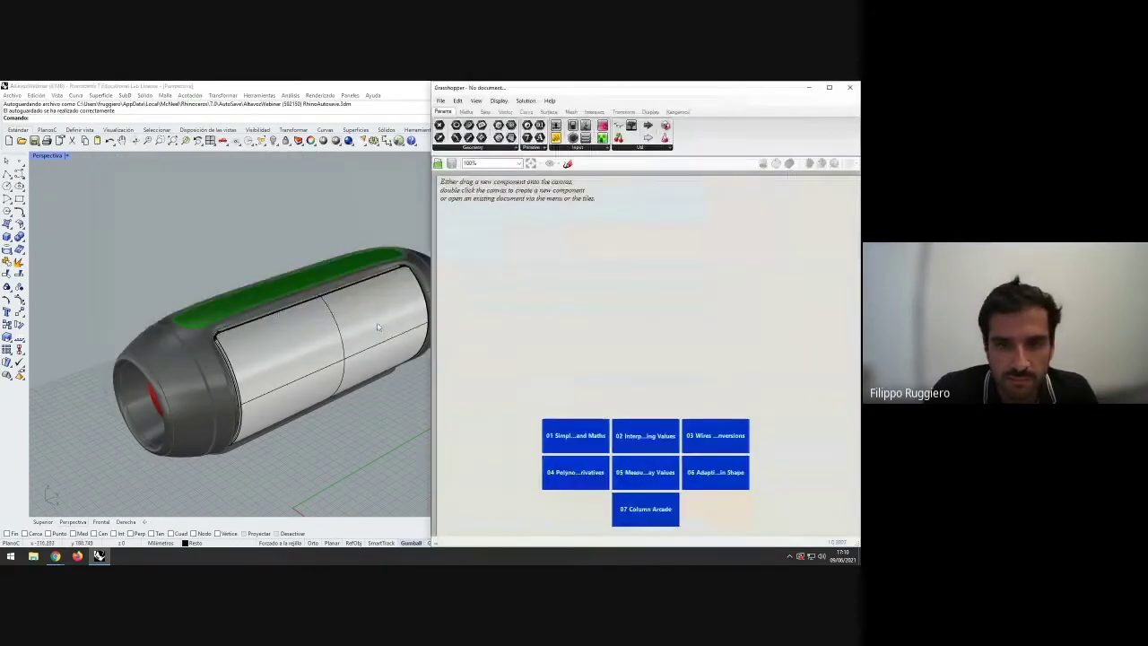
pyautogui.click(305, 323)
pyautogui.moveTo(285, 347); pyautogui.dragTo(314, 342, button='right')
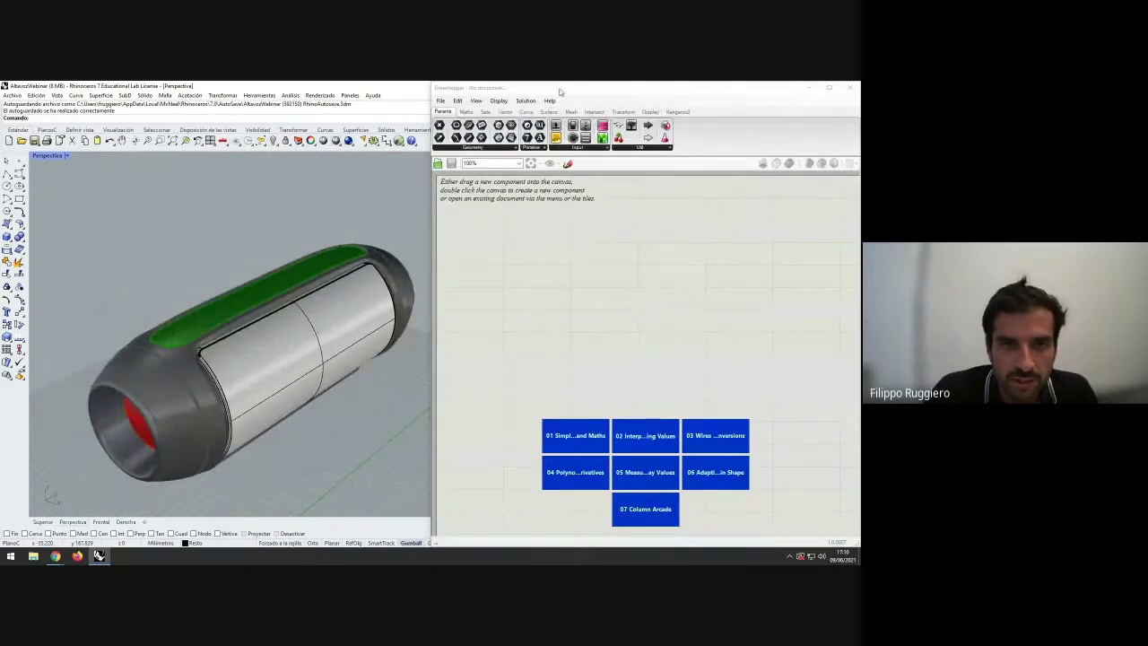
pyautogui.click(646, 274)
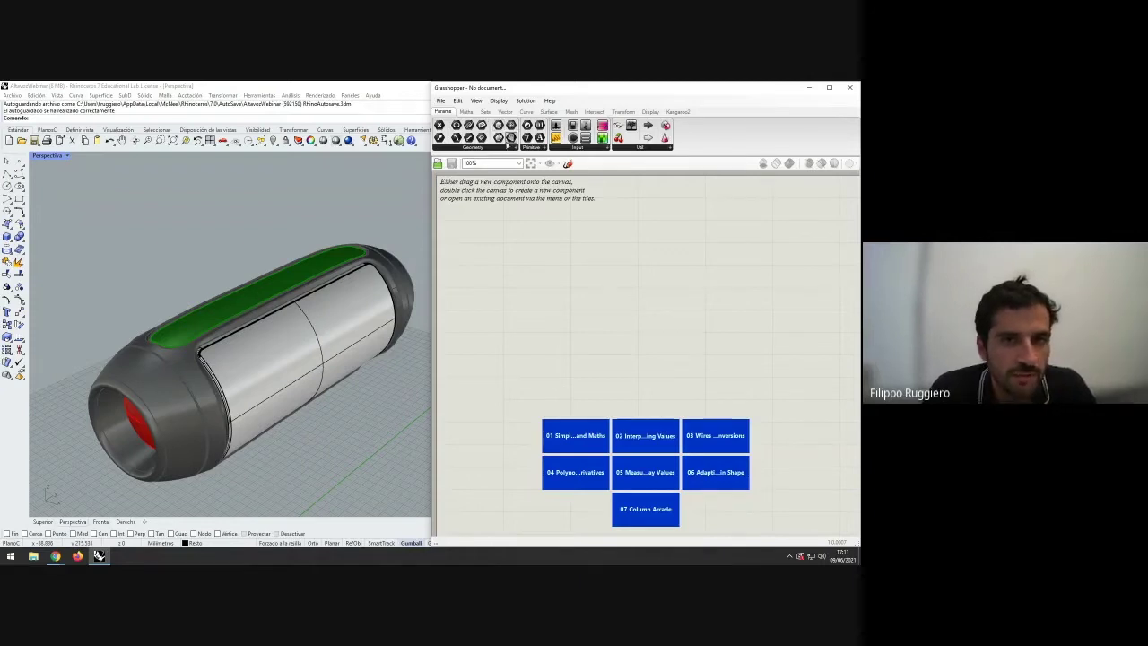
# - Add a Surface parameter to the empty Grasshopper canvas
pyautogui.moveTo(511, 136); pyautogui.dragTo(545, 270)
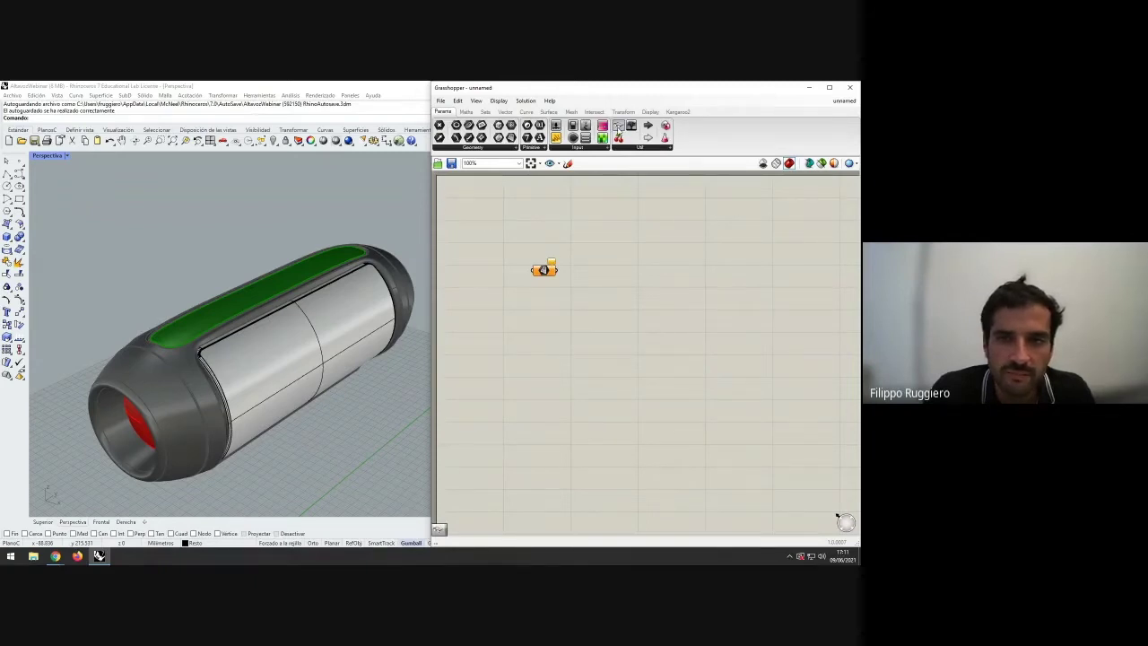
pyautogui.moveTo(619, 128); pyautogui.dragTo(446, 197)
pyautogui.scroll(3, 476, 218)
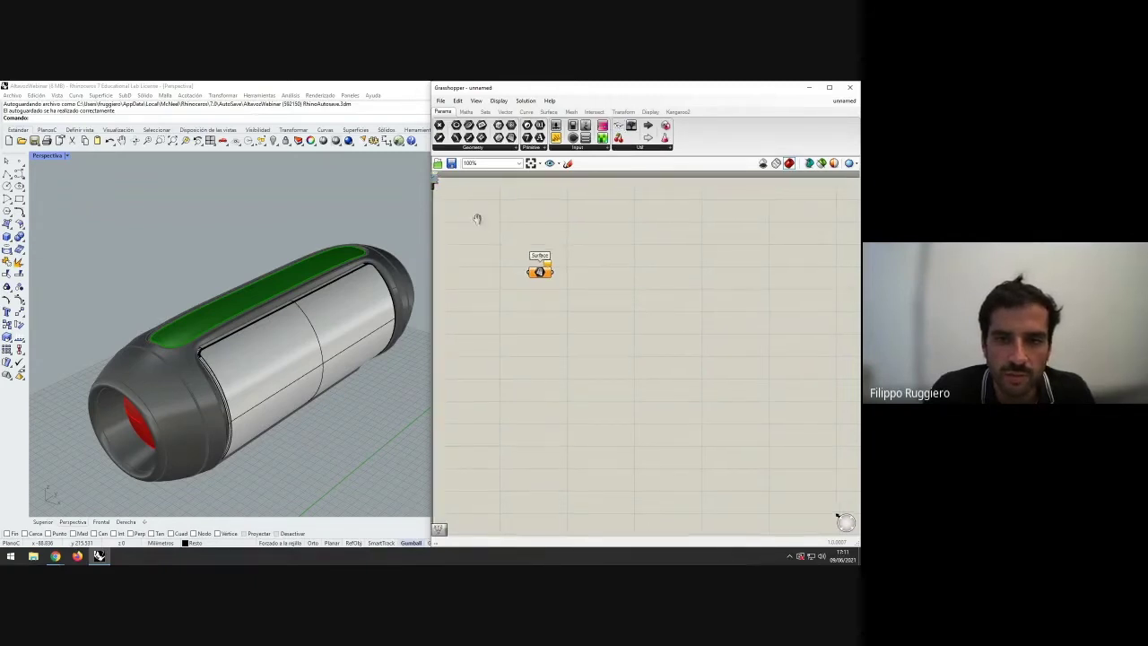
pyautogui.moveTo(505, 238); pyautogui.dragTo(500, 256, button='right')
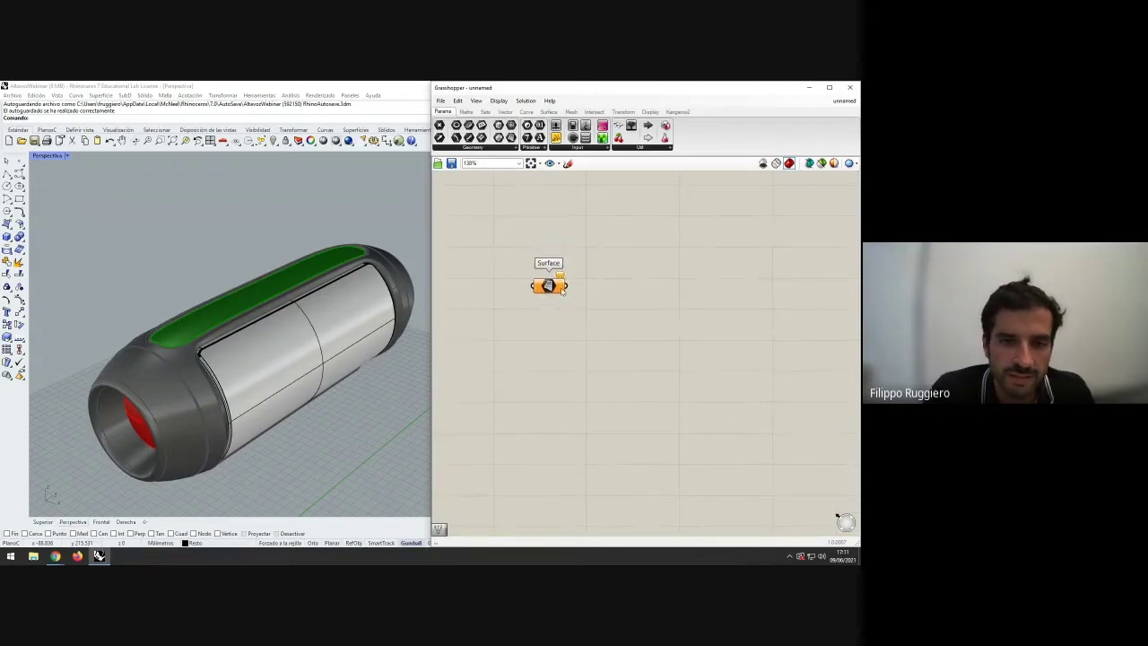
pyautogui.moveTo(561, 289); pyautogui.dragTo(574, 344, button='right')
pyautogui.moveTo(565, 339); pyautogui.dragTo(543, 314)
pyautogui.click(548, 340)
pyautogui.moveTo(550, 349); pyautogui.dragTo(584, 338, button='right')
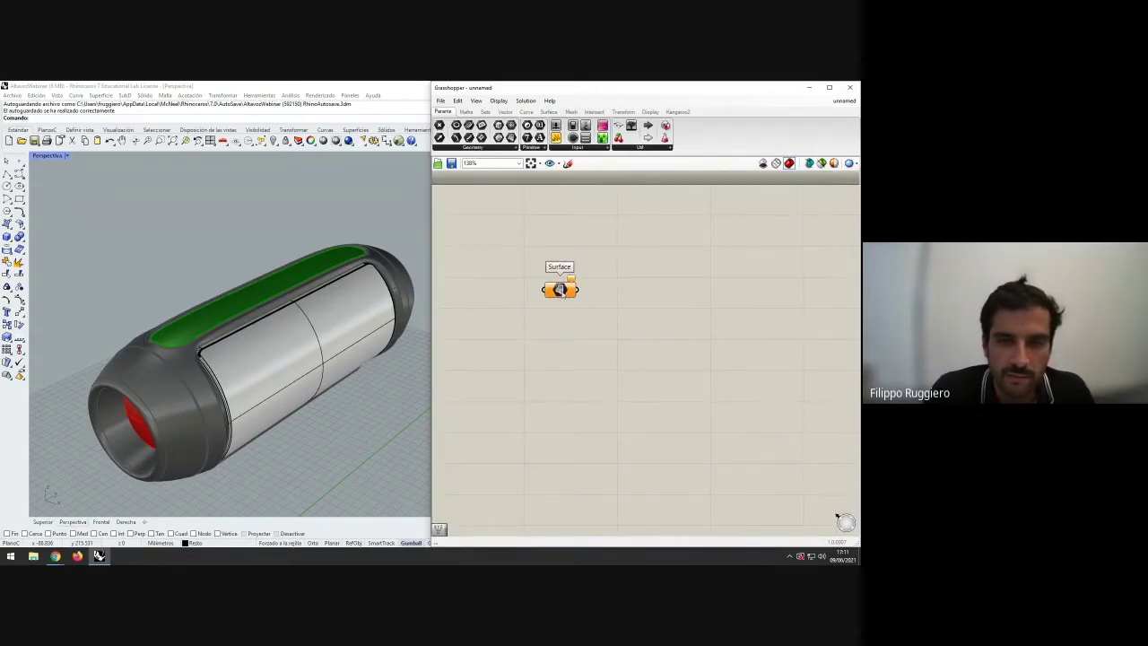
pyautogui.scroll(1, 567, 303)
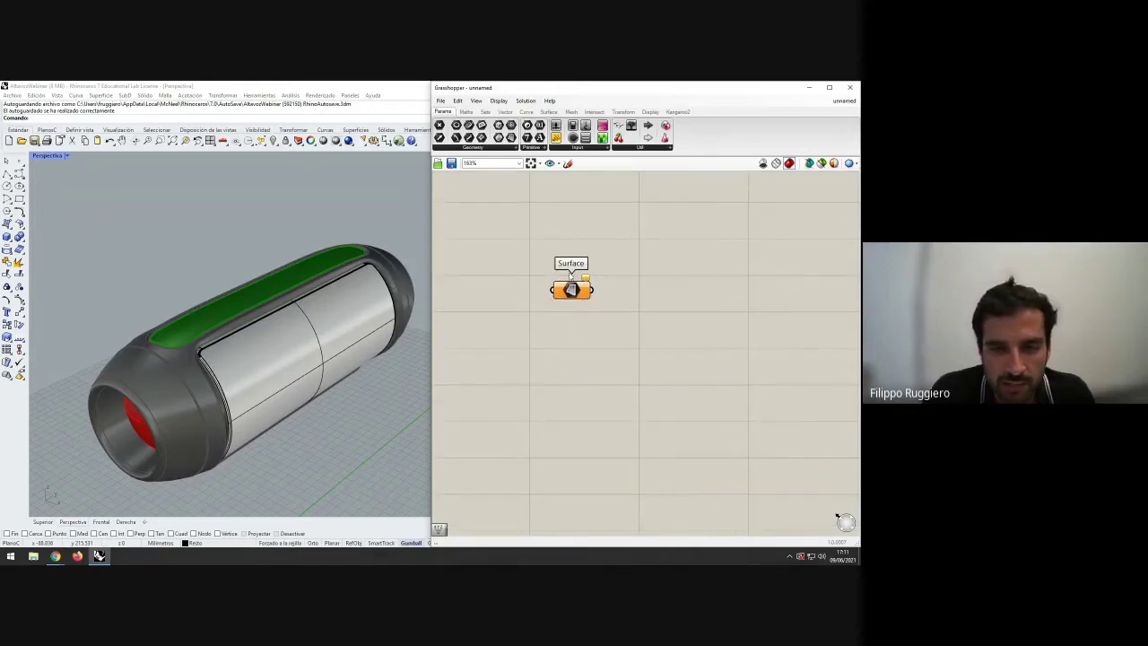
# - Assign the white curved speaker surface from the Rhino model to the Surface parameter as its single surface
pyautogui.rightClick(573, 290)
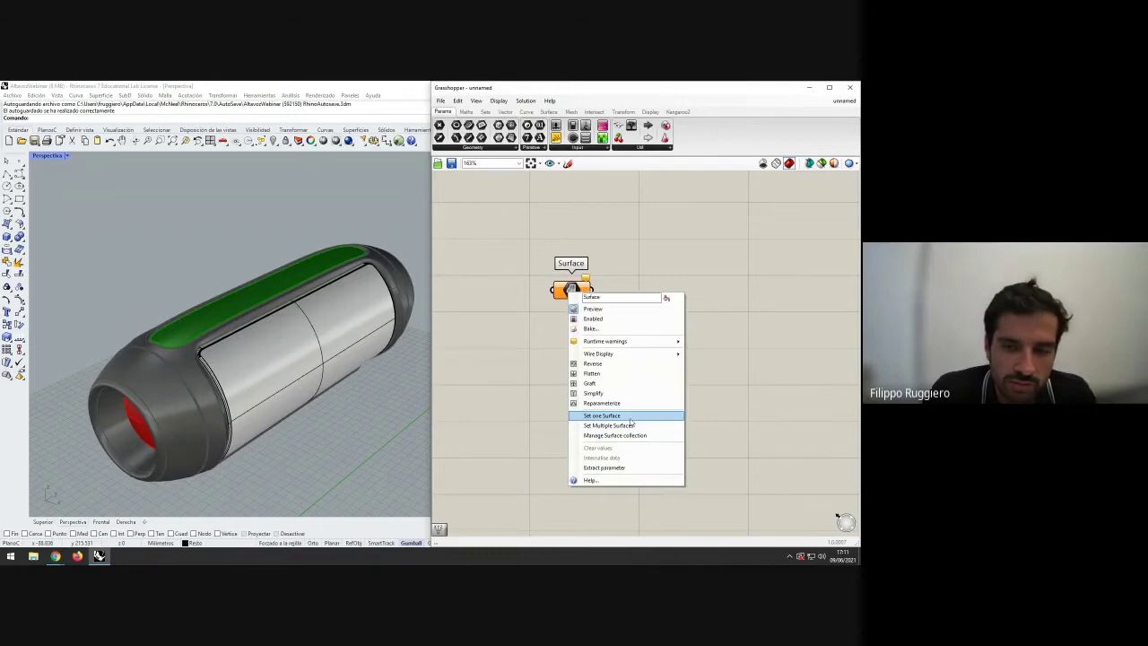
pyautogui.click(602, 416)
pyautogui.click(288, 361)
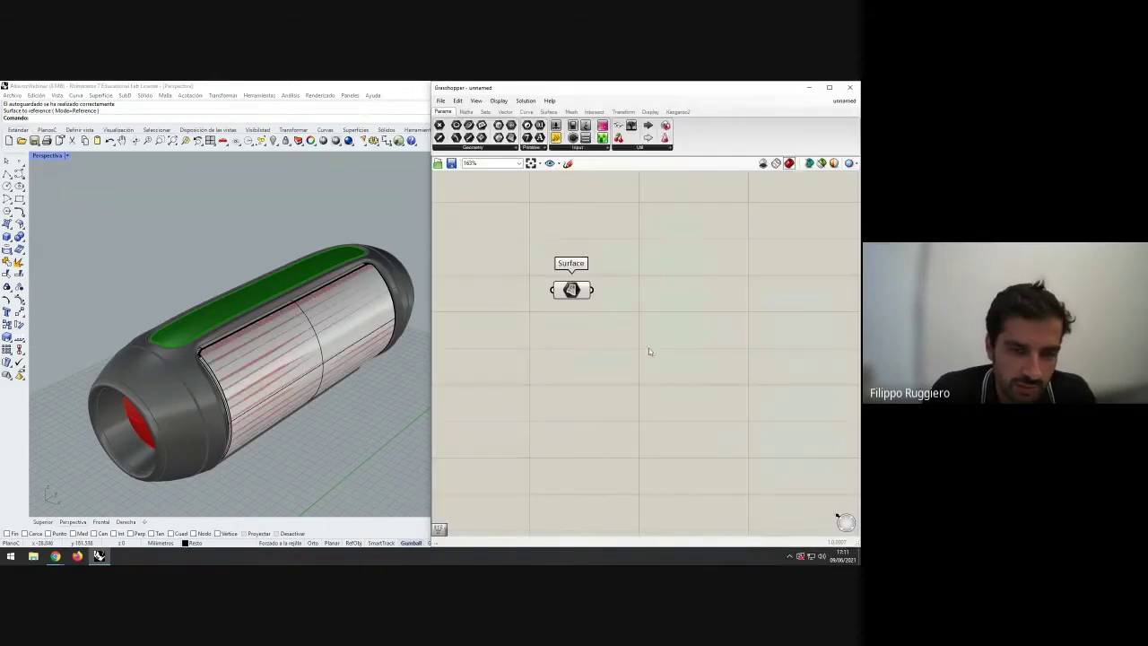
pyautogui.scroll(-1, 544, 311)
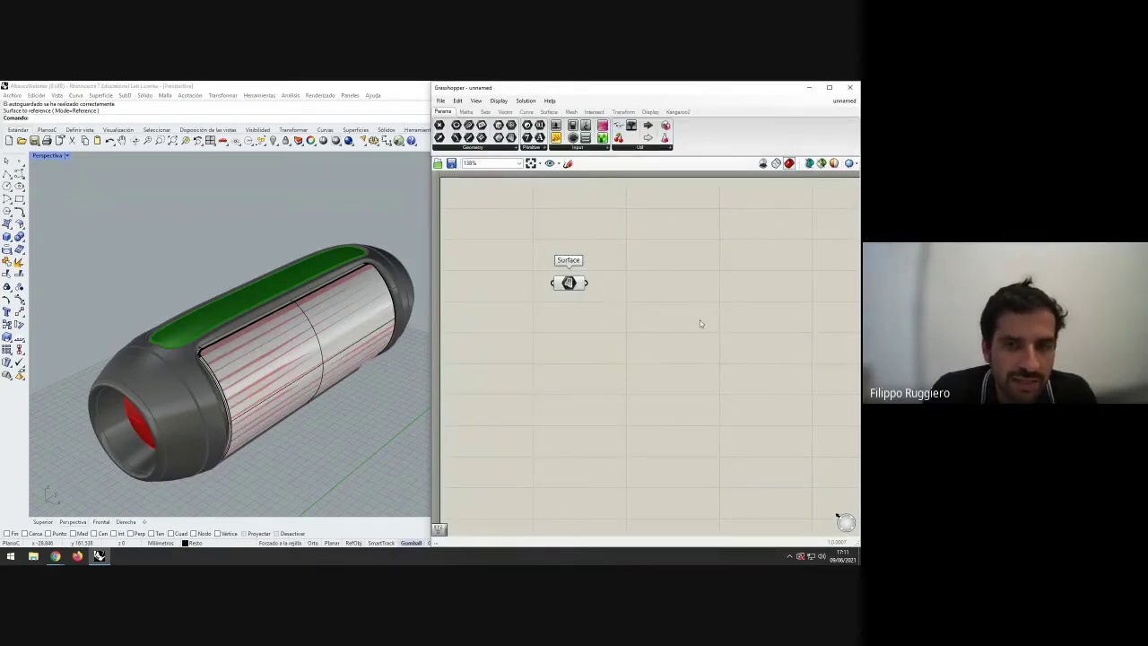
# - Select all the speaker objects in the Rhino viewport and hide them, leaving only the Grasshopper surface preview
pyautogui.scroll(-3, 365, 384)
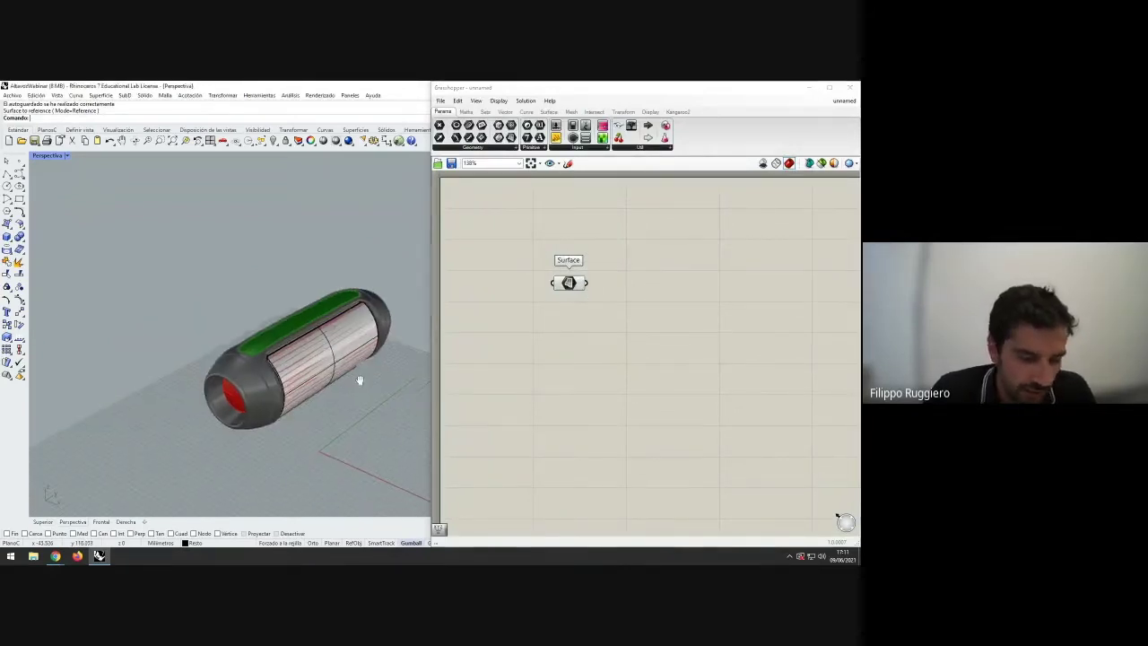
pyautogui.moveTo(360, 380); pyautogui.dragTo(388, 402, button='right')
pyautogui.moveTo(395, 477); pyautogui.dragTo(195, 230)
pyautogui.middleClick(239, 305)
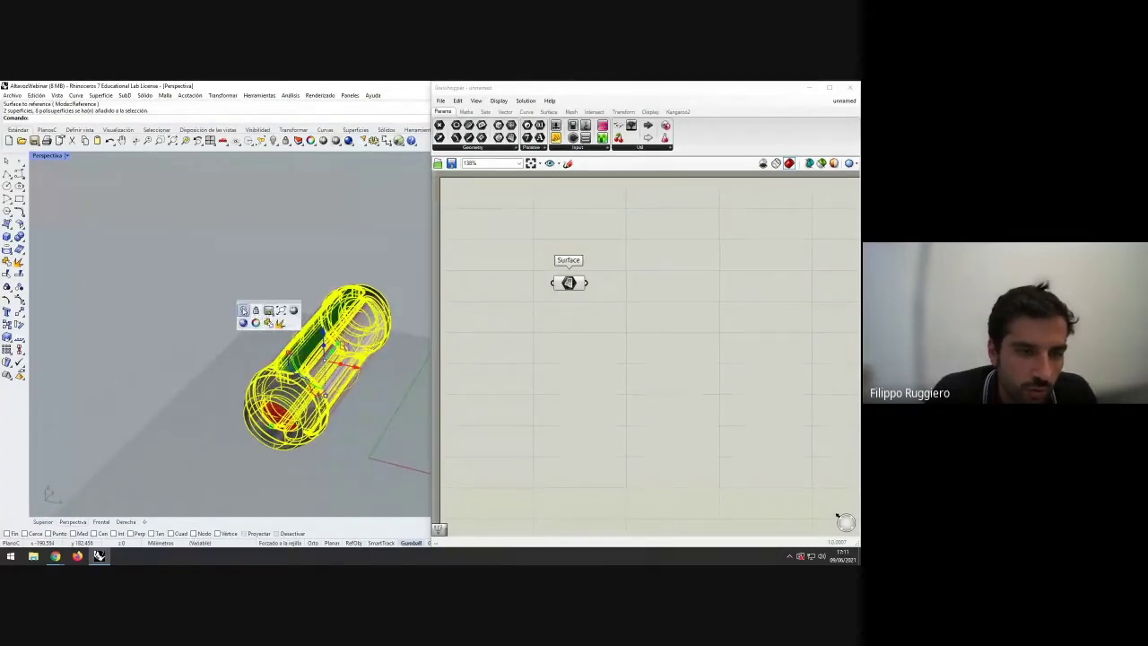
pyautogui.click(244, 309)
pyautogui.moveTo(259, 344); pyautogui.dragTo(237, 358, button='right')
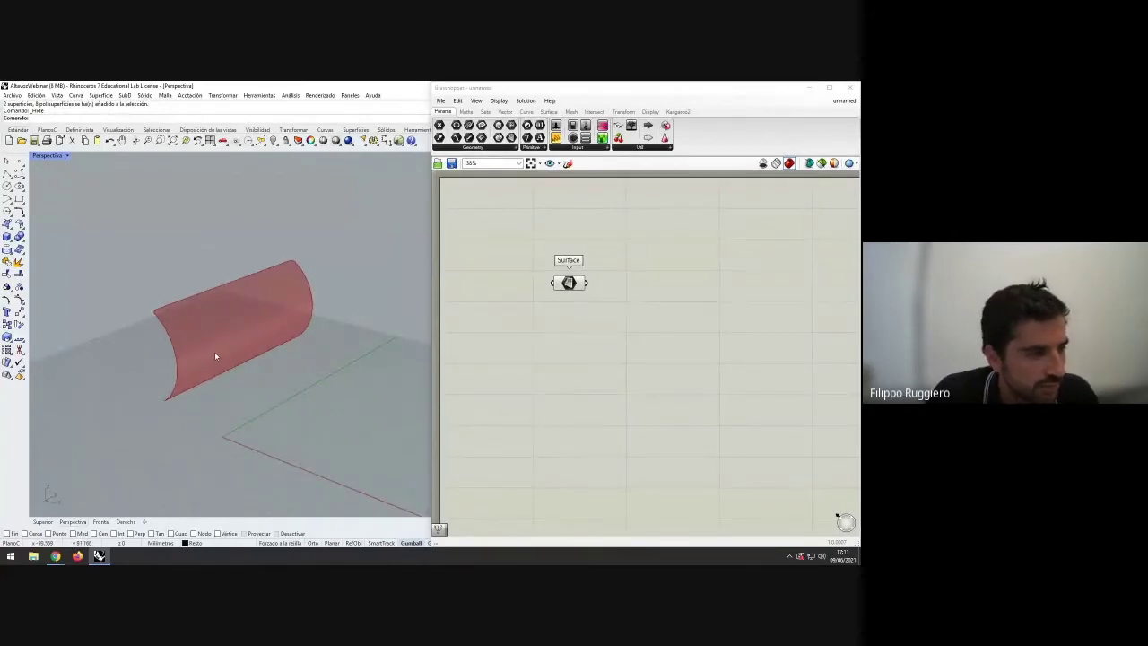
pyautogui.keyDown('shift'); pyautogui.moveTo(226, 357); pyautogui.dragTo(254, 359, button='right'); pyautogui.keyUp('shift')
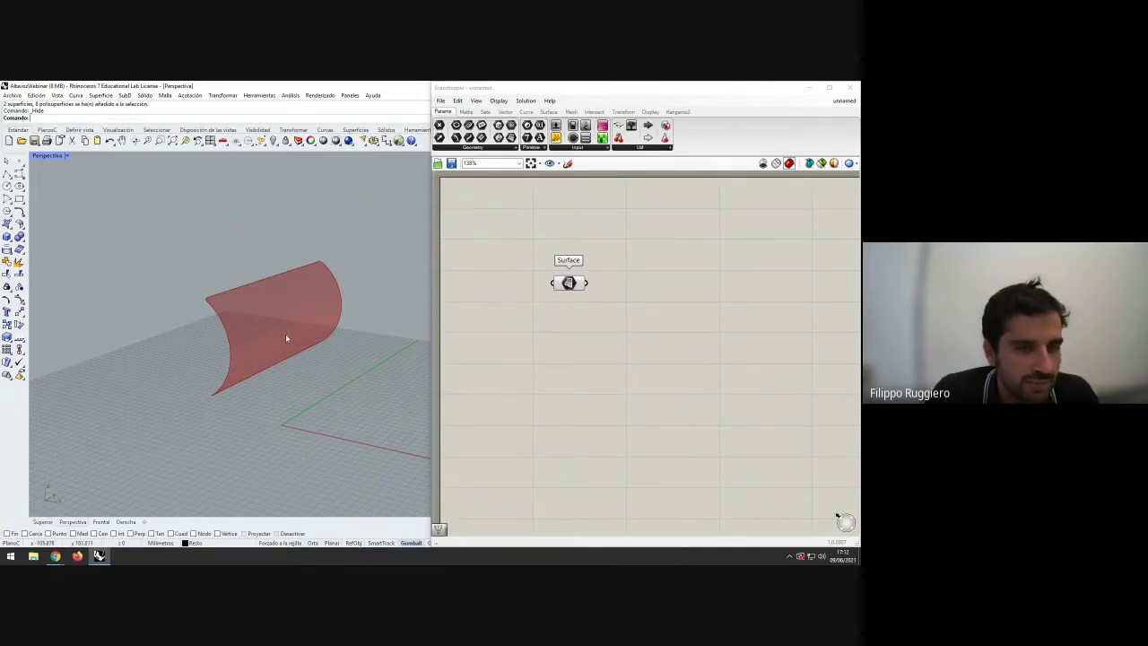
pyautogui.scroll(2, 269, 353)
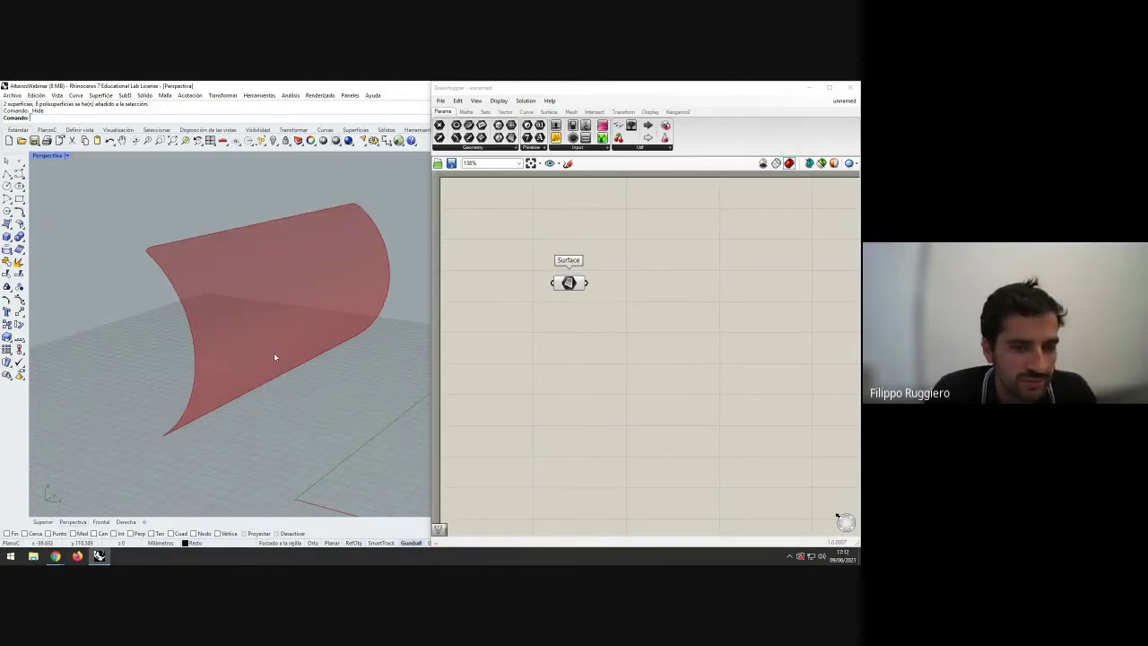
# - Shift the Surface parameter slightly down and add a Map to Surface component above and to the right of it
pyautogui.moveTo(563, 287); pyautogui.dragTo(598, 322)
pyautogui.click(570, 307)
pyautogui.click(598, 332)
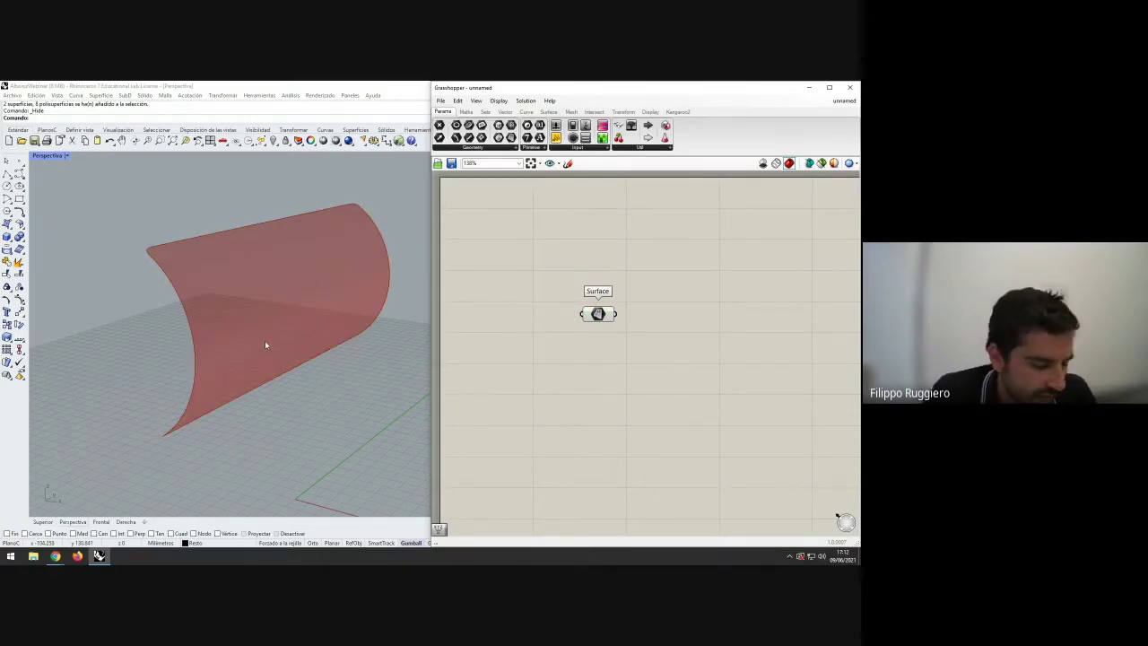
pyautogui.moveTo(275, 379); pyautogui.dragTo(226, 441, button='right')
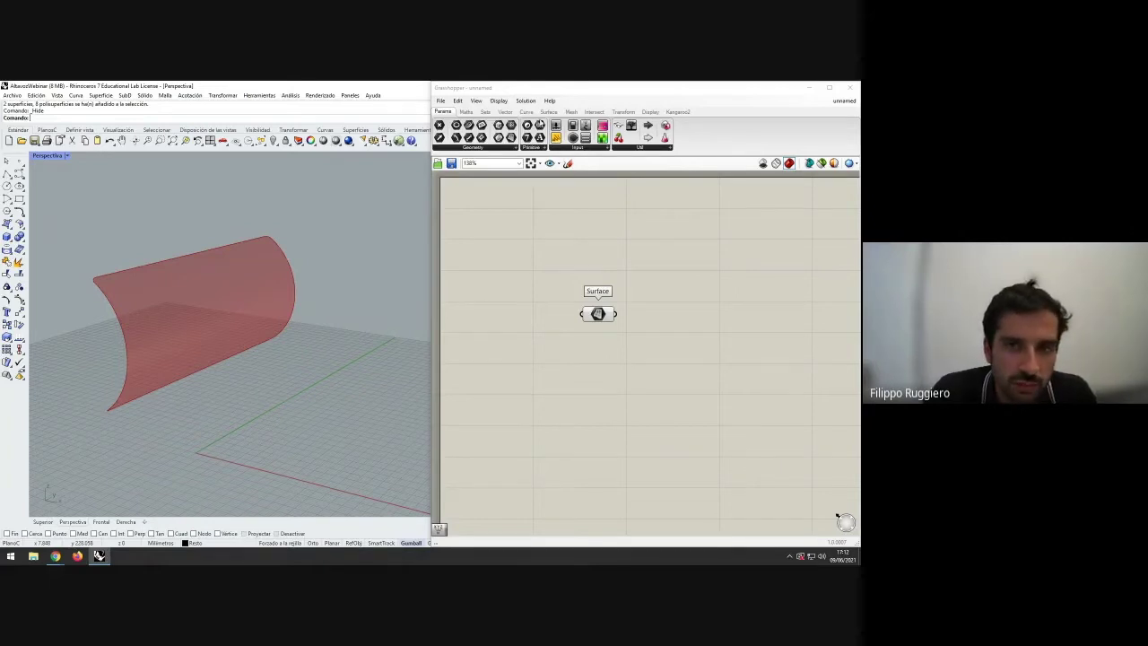
pyautogui.click(624, 111)
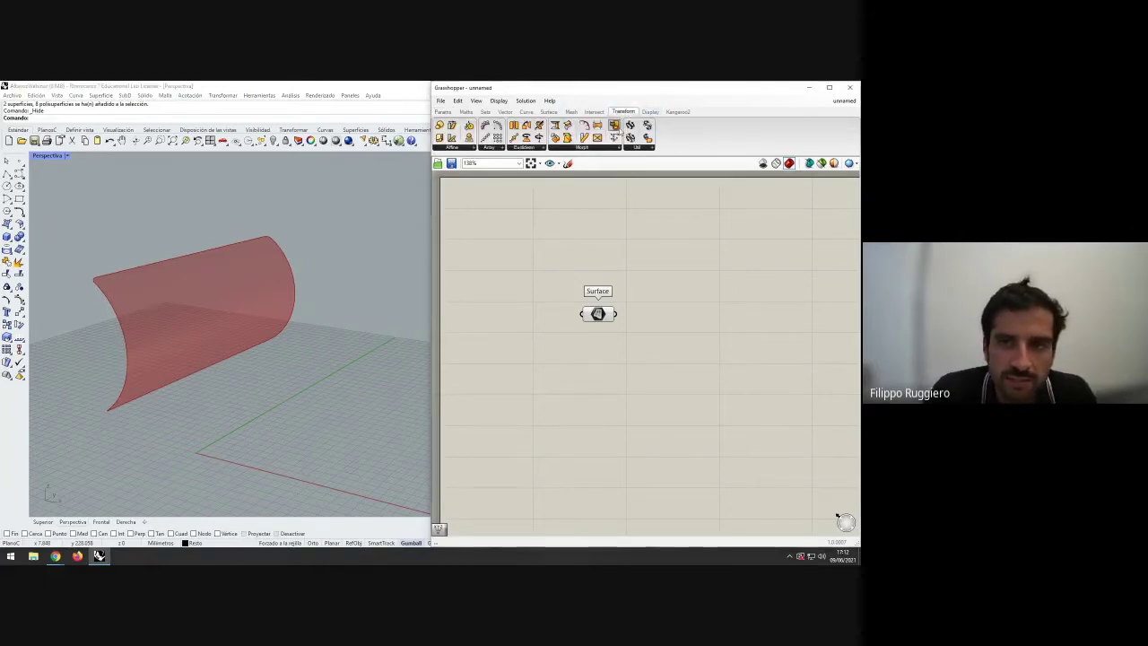
pyautogui.moveTo(615, 127); pyautogui.dragTo(731, 257)
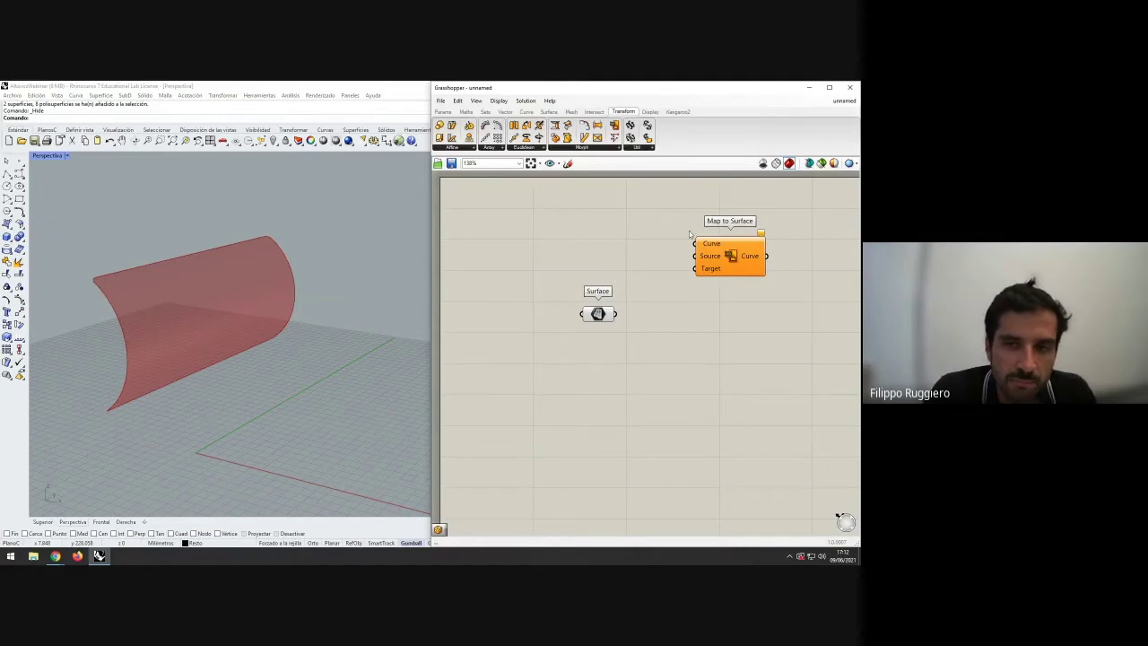
pyautogui.moveTo(734, 271); pyautogui.dragTo(737, 281, button='right')
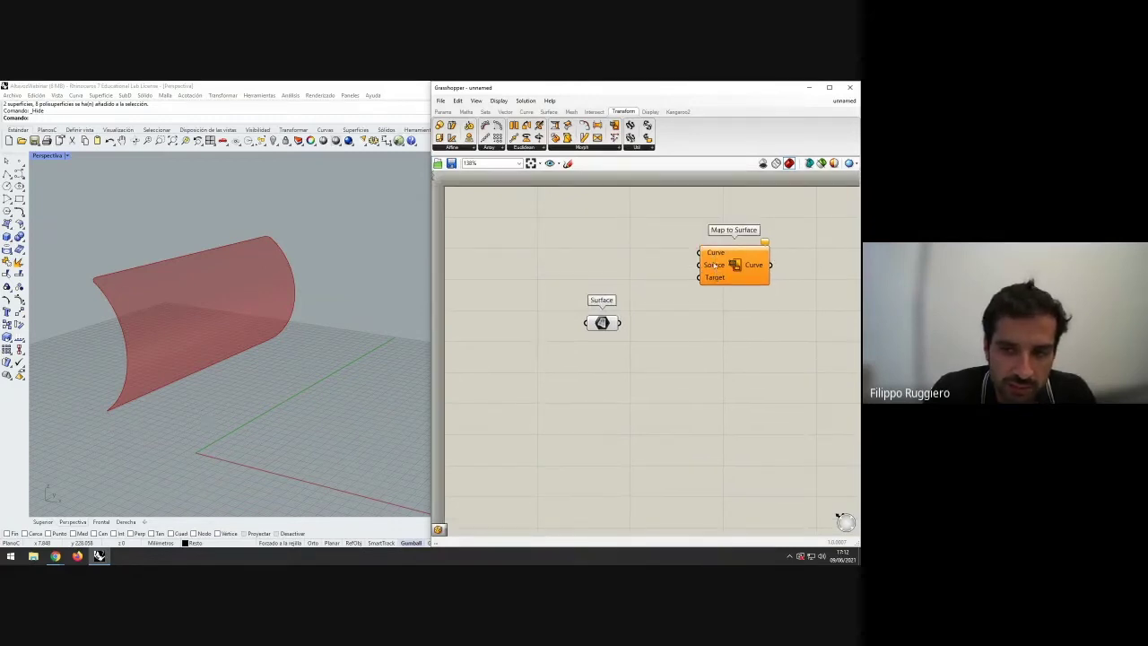
pyautogui.moveTo(715, 269)
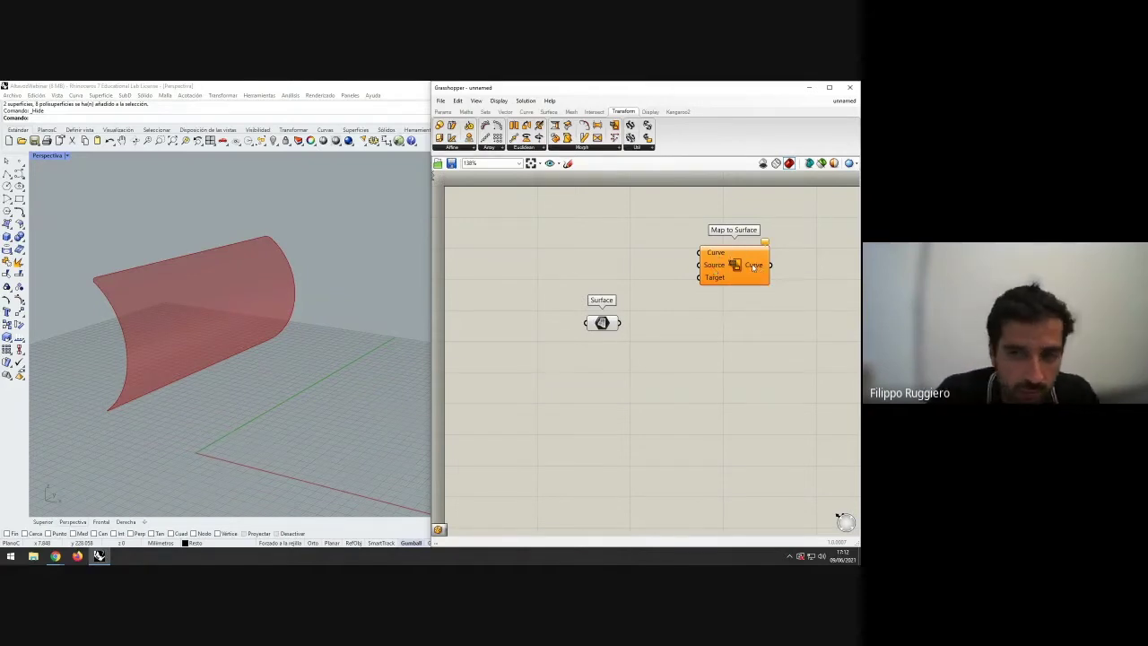
pyautogui.moveTo(744, 264)
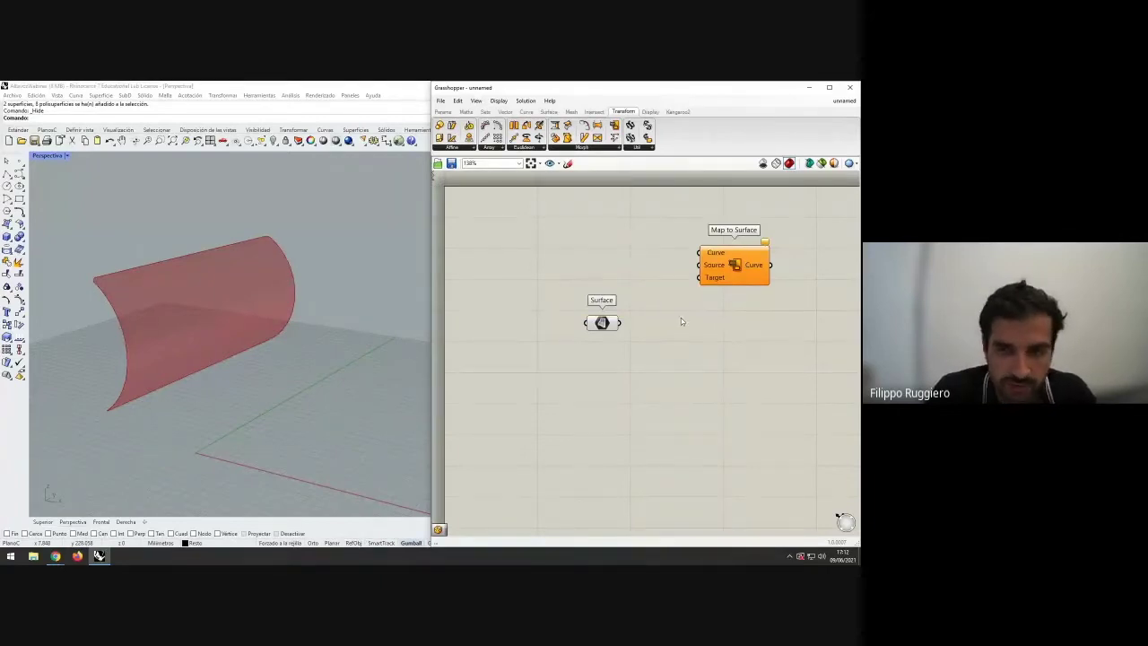
pyautogui.moveTo(673, 325); pyautogui.dragTo(670, 317, button='right')
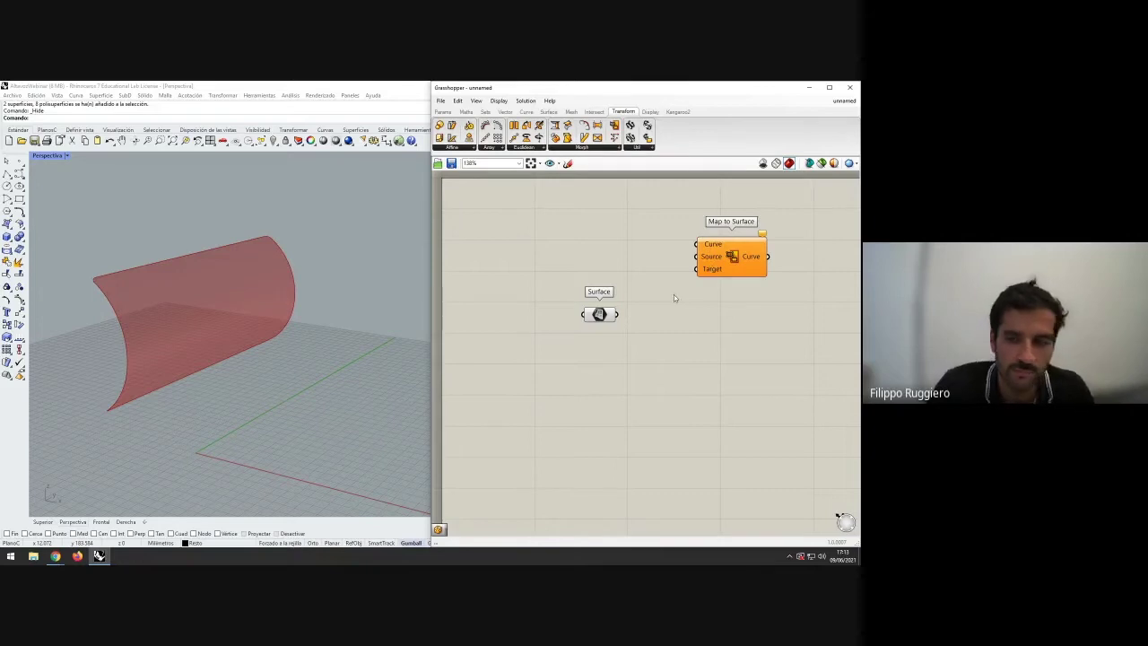
# - Move the Surface parameter and the Map to Surface component farther apart to make room between them
pyautogui.moveTo(594, 315); pyautogui.dragTo(551, 333)
pyautogui.click(607, 301)
pyautogui.moveTo(608, 300); pyautogui.dragTo(622, 313, button='right')
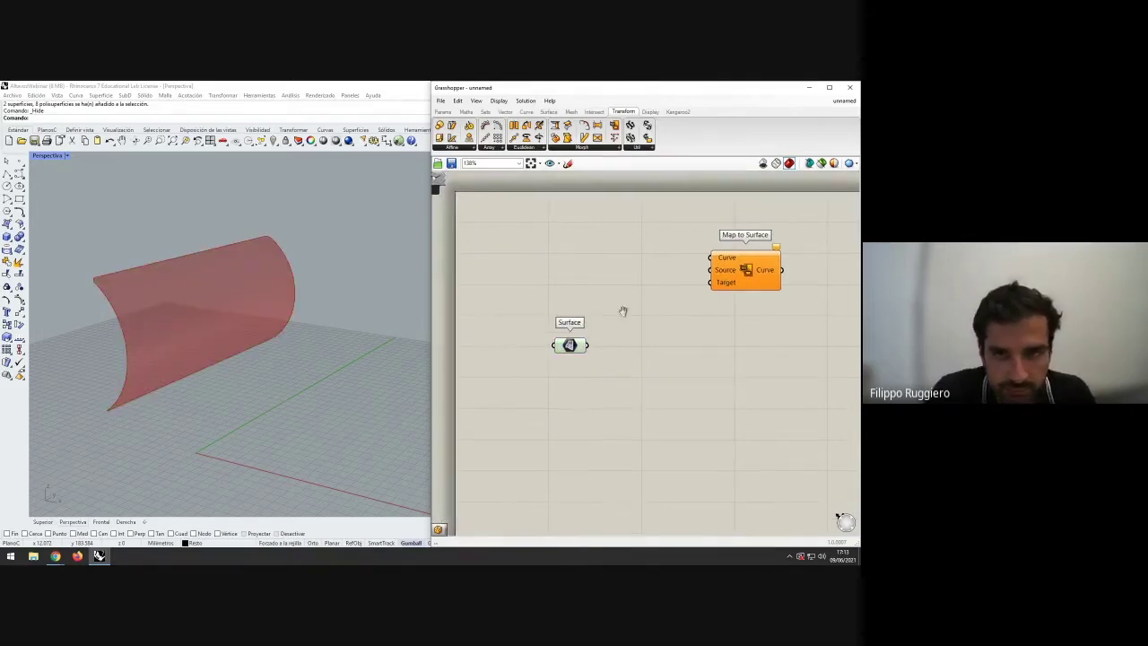
pyautogui.moveTo(740, 278); pyautogui.dragTo(794, 281)
pyautogui.click(749, 303)
pyautogui.moveTo(709, 290); pyautogui.dragTo(677, 278, button='right')
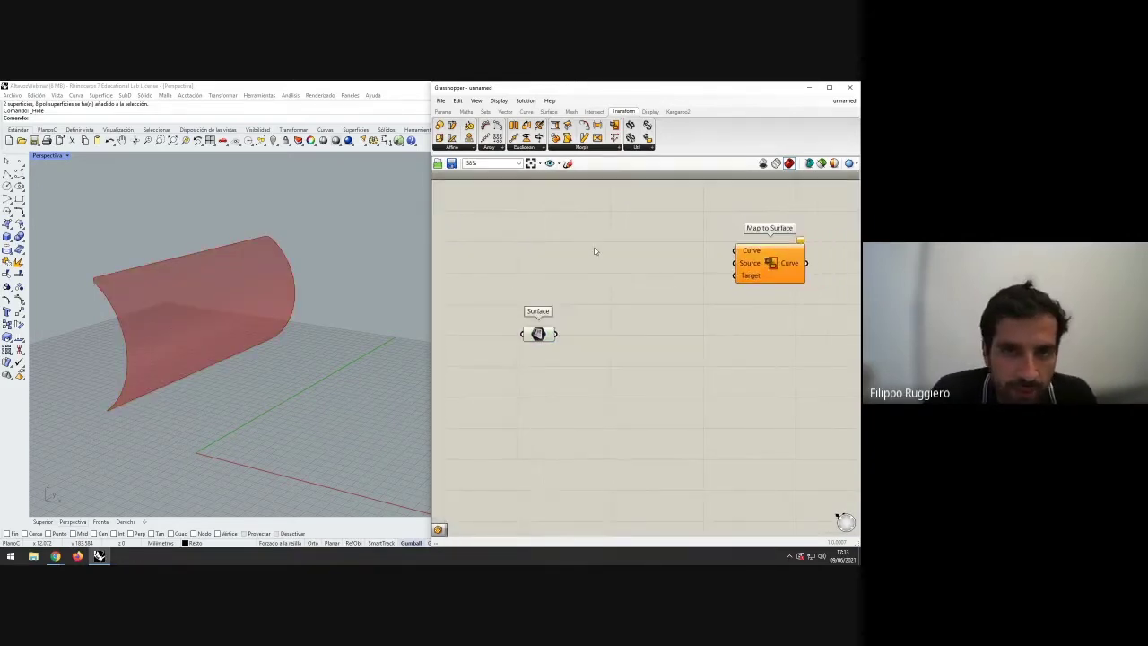
# - Add a Circle component between the Surface parameter and the Map to Surface component
pyautogui.click(528, 114)
pyautogui.moveTo(569, 126); pyautogui.dragTo(642, 240)
pyautogui.click(449, 333)
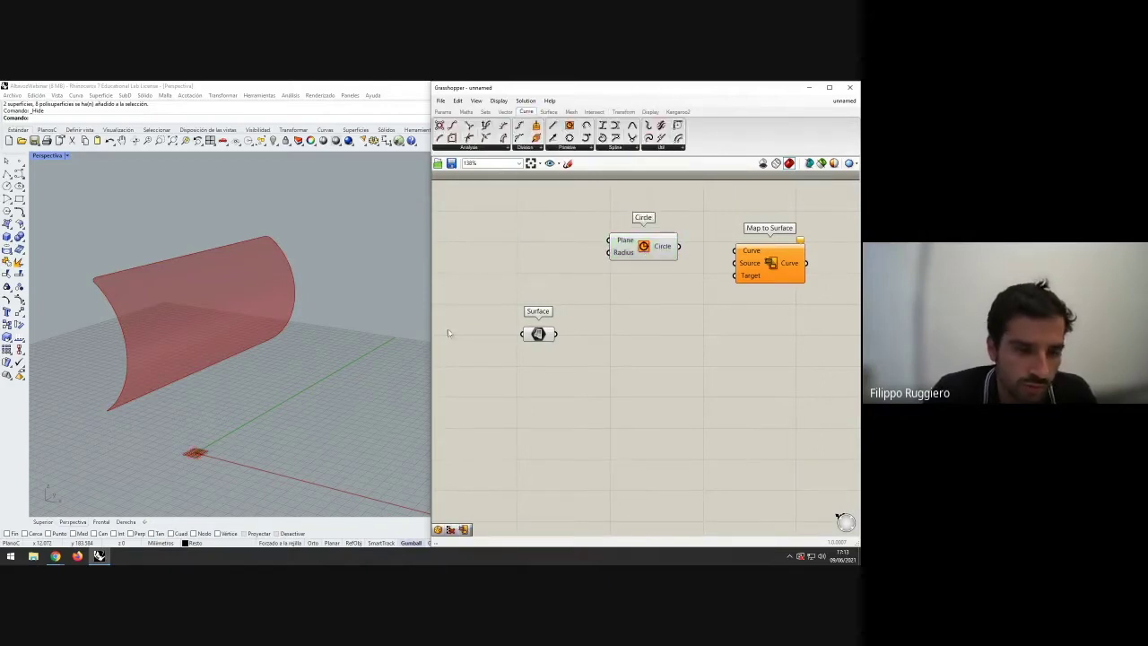
# - Switch Rhino to the maximized Superior view and inspect the Circle component's preview at the origin
pyautogui.doubleClick(47, 155)
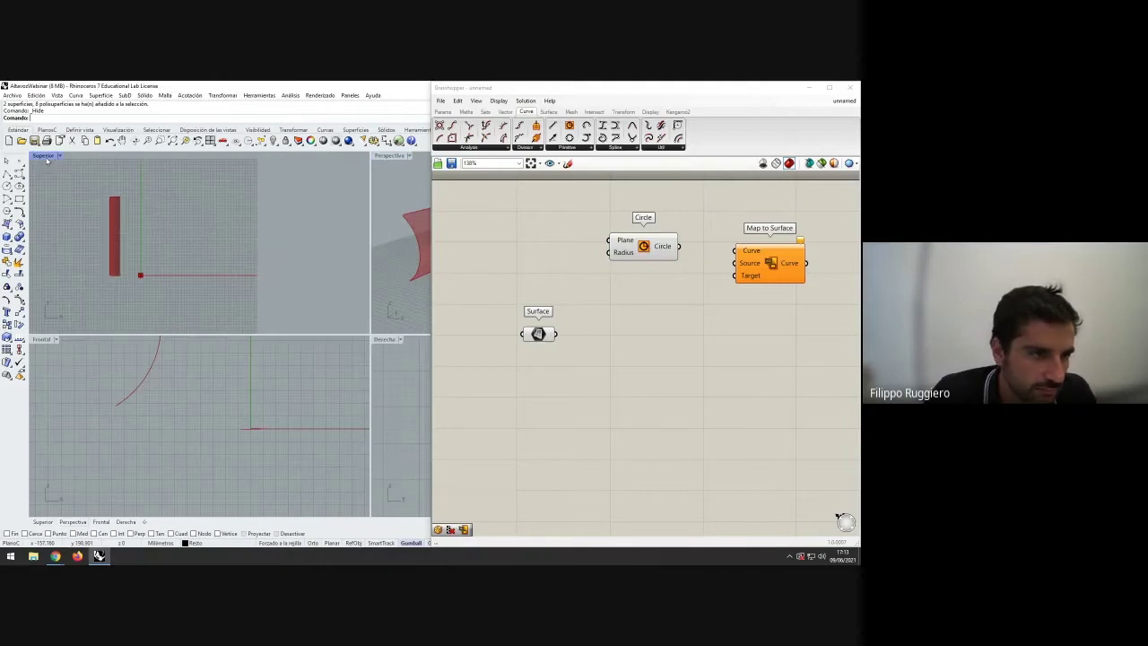
pyautogui.doubleClick(47, 155)
pyautogui.scroll(6, 235, 375)
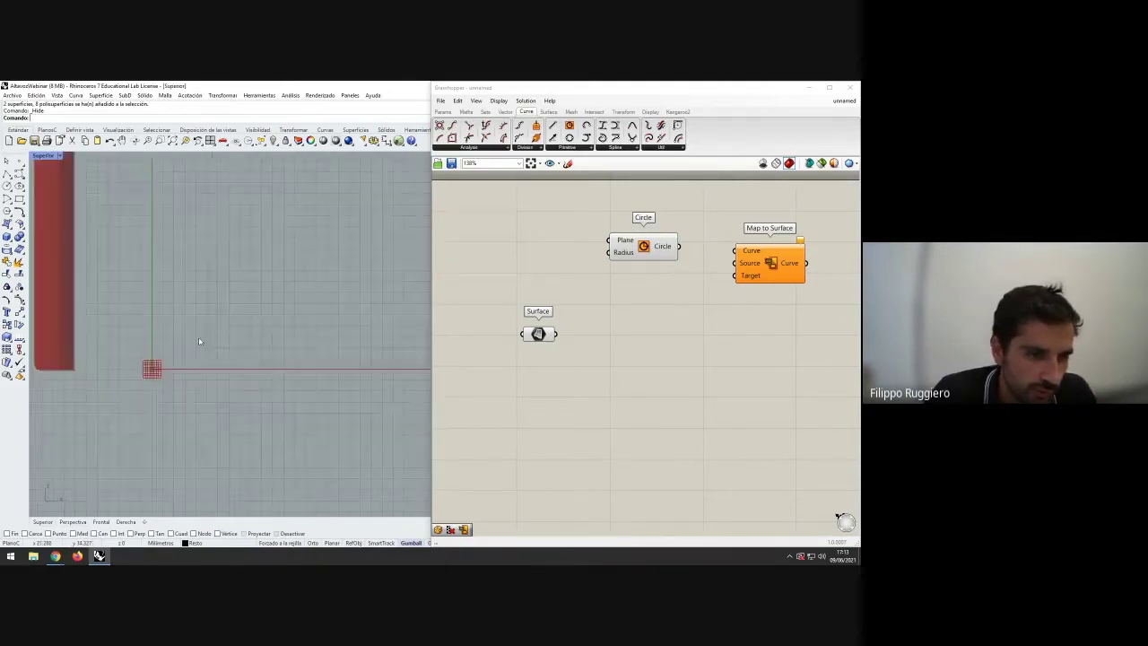
pyautogui.scroll(4, 235, 375)
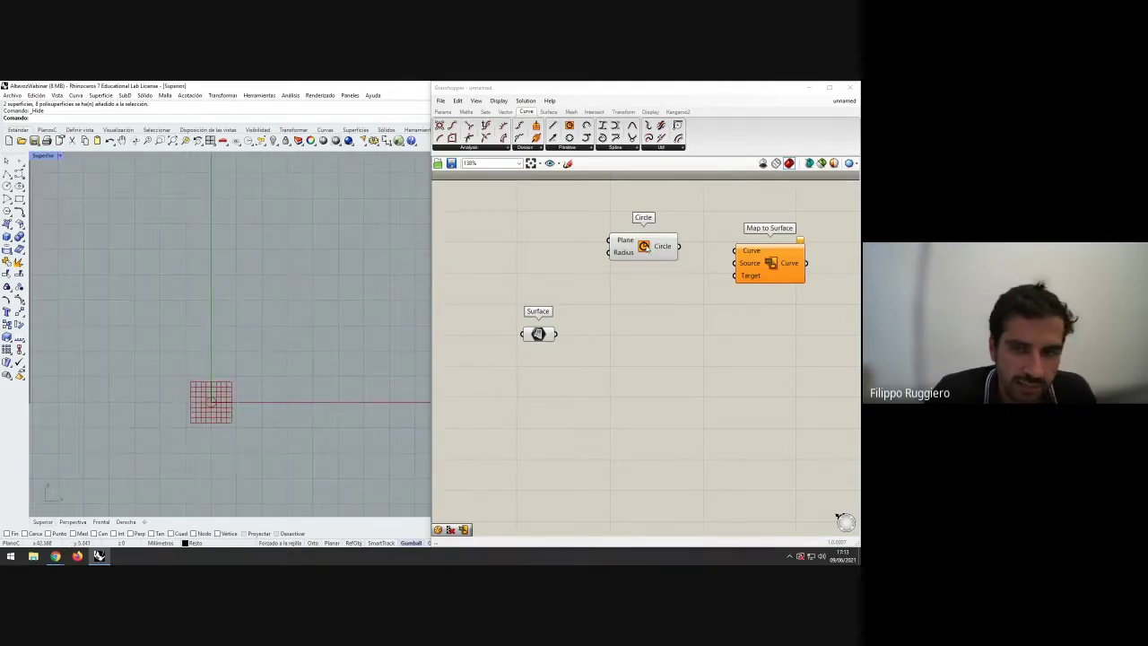
pyautogui.click(638, 258)
pyautogui.click(557, 241)
pyautogui.moveTo(172, 334); pyautogui.dragTo(297, 438)
# - Move the Circle component closer to Map to Surface, then shift Map to Surface slightly right to restore the spacing
pyautogui.moveTo(627, 246); pyautogui.dragTo(638, 252)
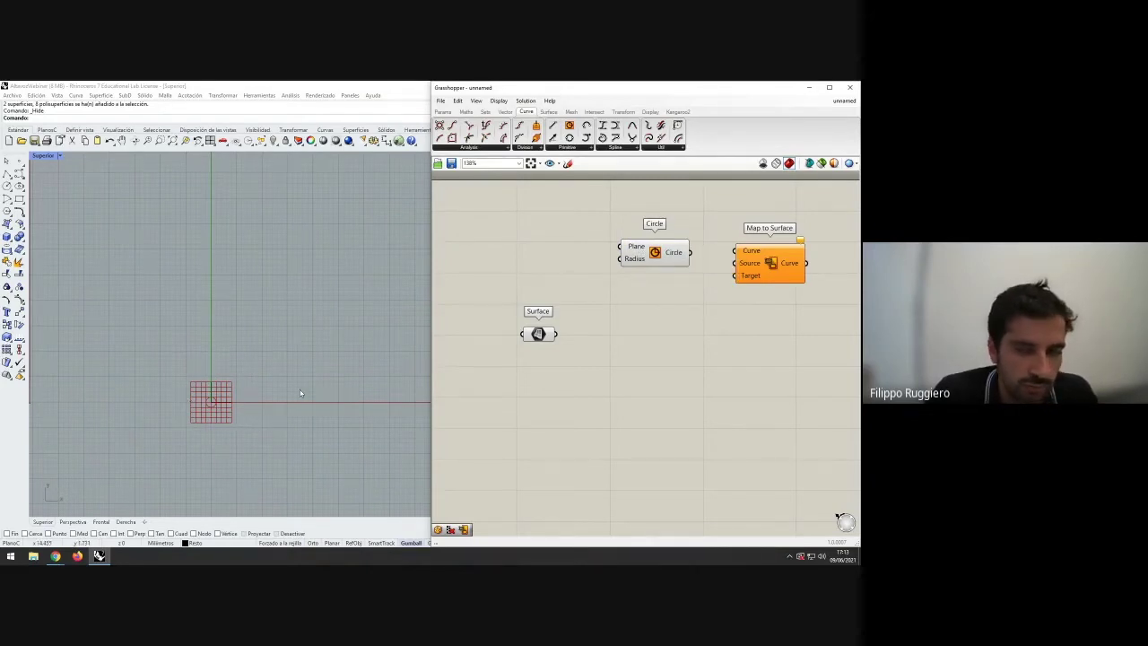
pyautogui.moveTo(639, 261); pyautogui.dragTo(662, 261)
pyautogui.click(635, 272)
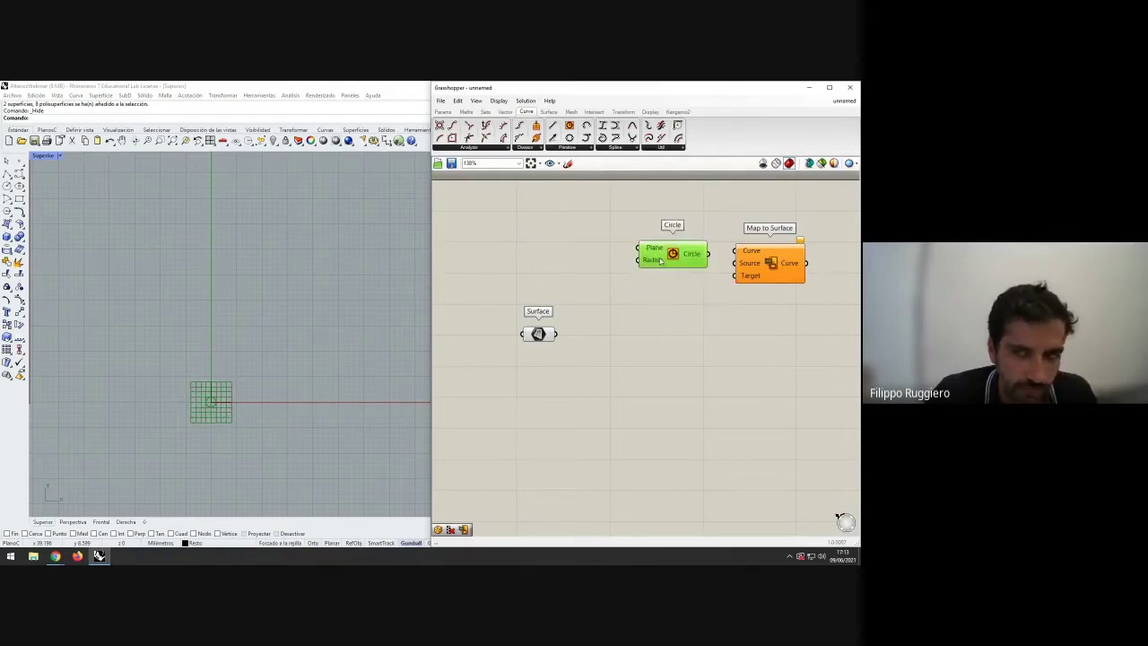
pyautogui.click(671, 292)
pyautogui.moveTo(762, 278); pyautogui.dragTo(780, 280)
pyautogui.click(756, 297)
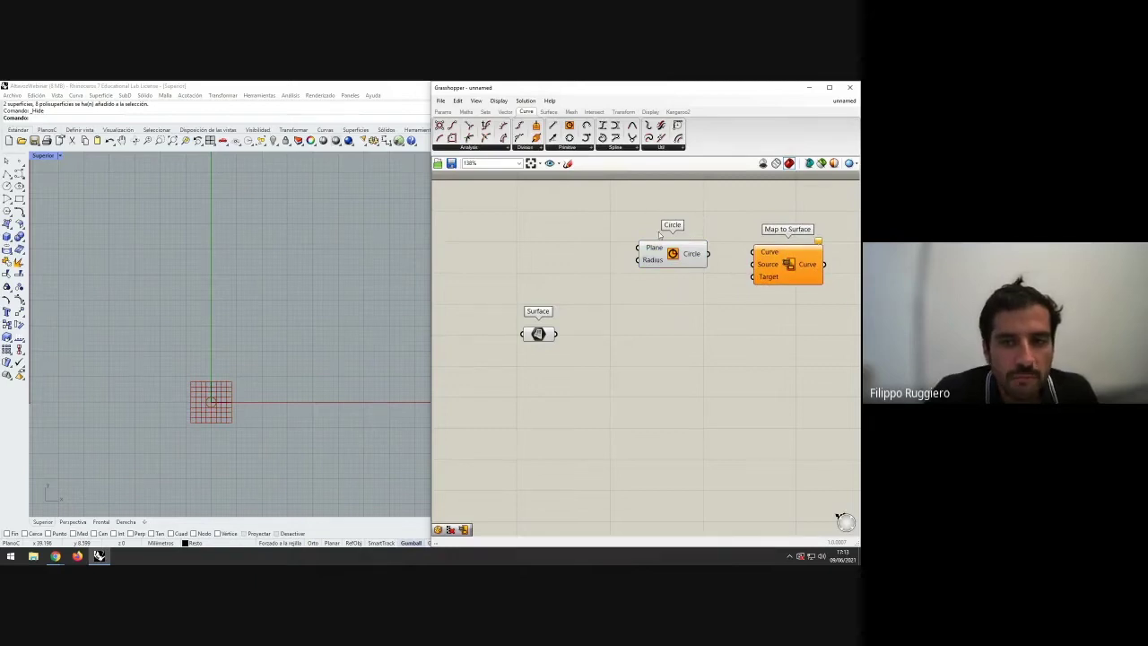
# - Add a Construct Point component in front of the Circle component, above the Surface parameter
pyautogui.click(505, 111)
pyautogui.moveTo(554, 129); pyautogui.dragTo(558, 242)
pyautogui.click(523, 192)
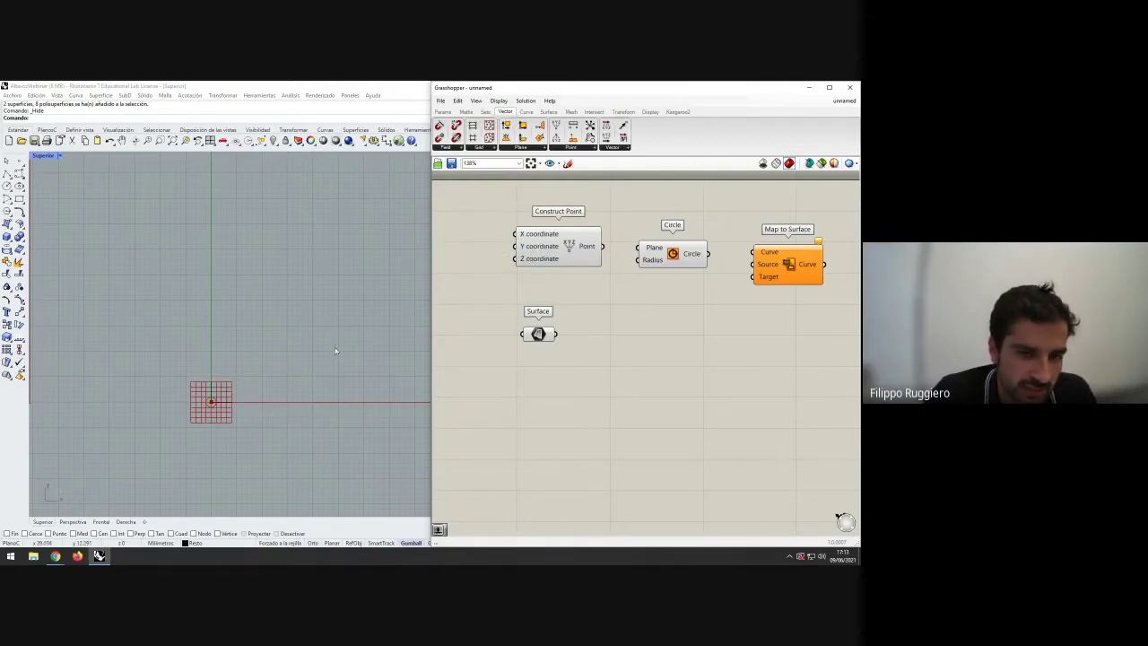
pyautogui.moveTo(549, 299); pyautogui.dragTo(599, 307, button='right')
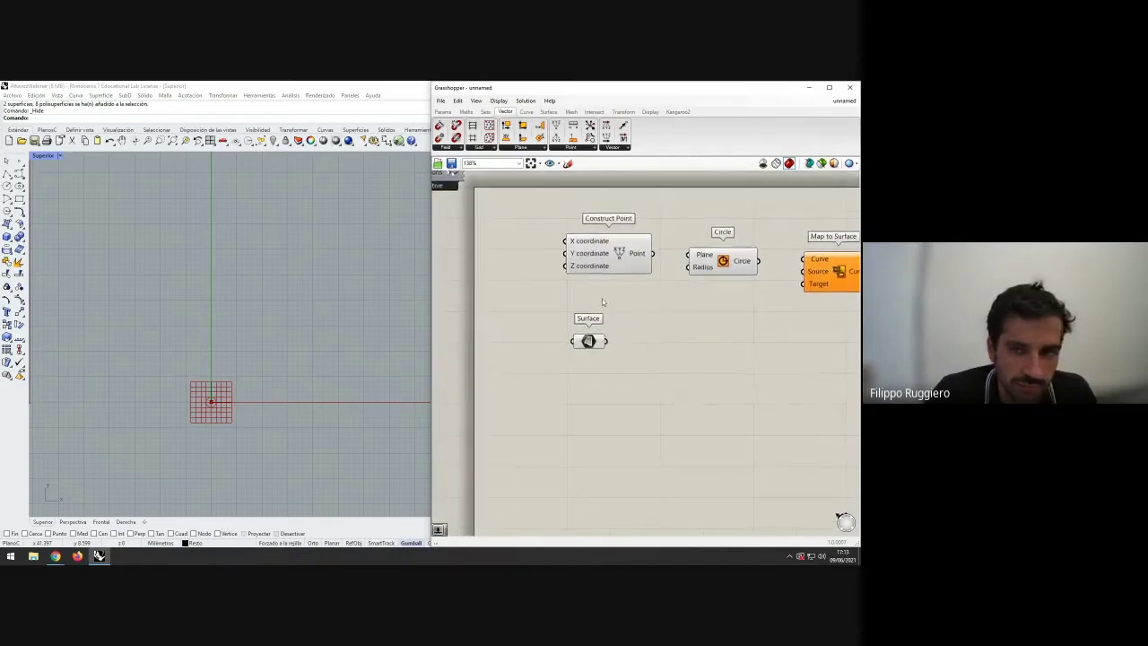
pyautogui.moveTo(602, 268); pyautogui.dragTo(603, 275)
# - Turn off the Circle component's preview after nudging it into line with Construct Point
pyautogui.click(731, 272)
pyautogui.moveTo(728, 261); pyautogui.dragTo(730, 271)
pyautogui.rightClick(729, 270)
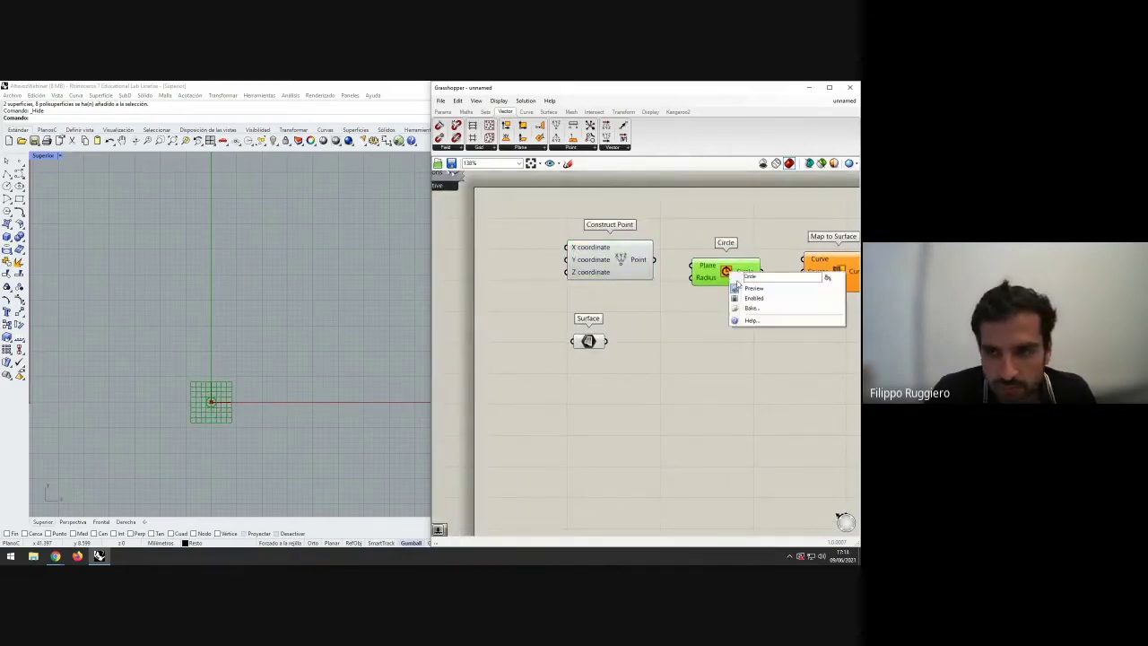
pyautogui.click(742, 287)
pyautogui.click(594, 365)
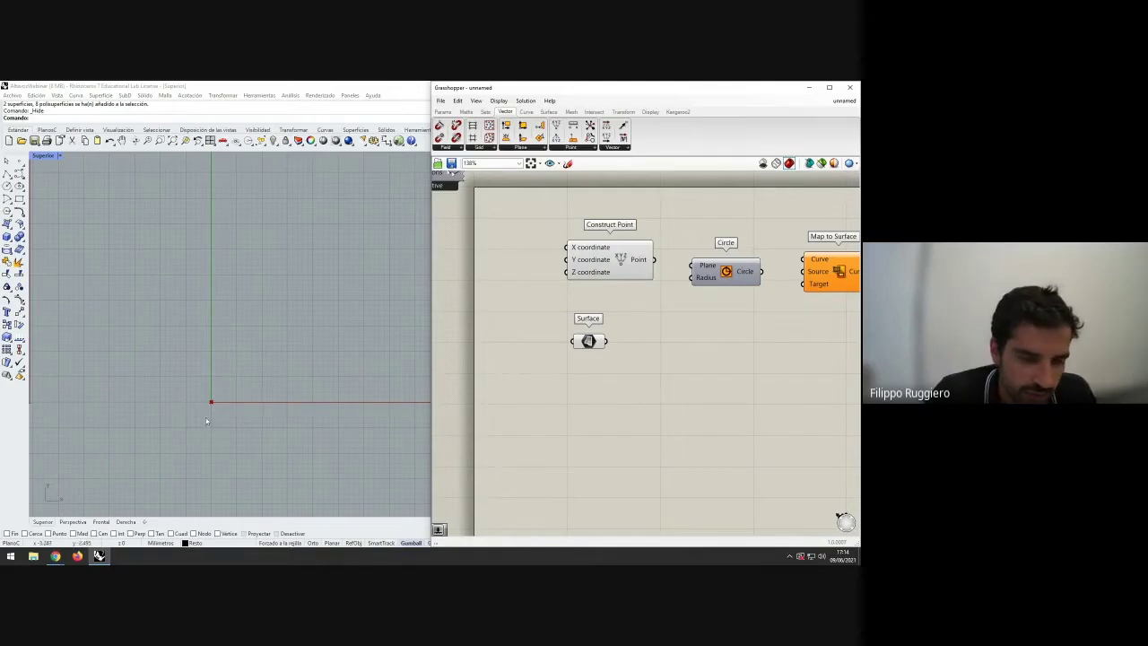
# - Highlight the Construct Point component repeatedly to examine its default point in the Superior view
pyautogui.click(615, 267)
pyautogui.click(616, 286)
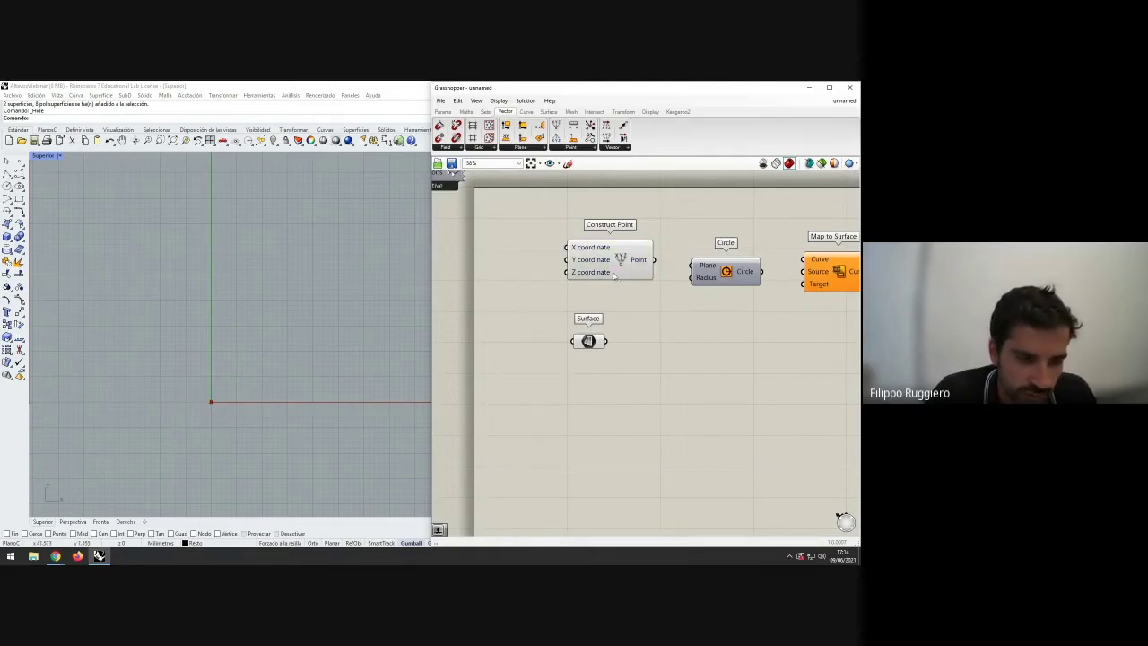
pyautogui.click(615, 272)
pyautogui.click(615, 286)
pyautogui.click(615, 271)
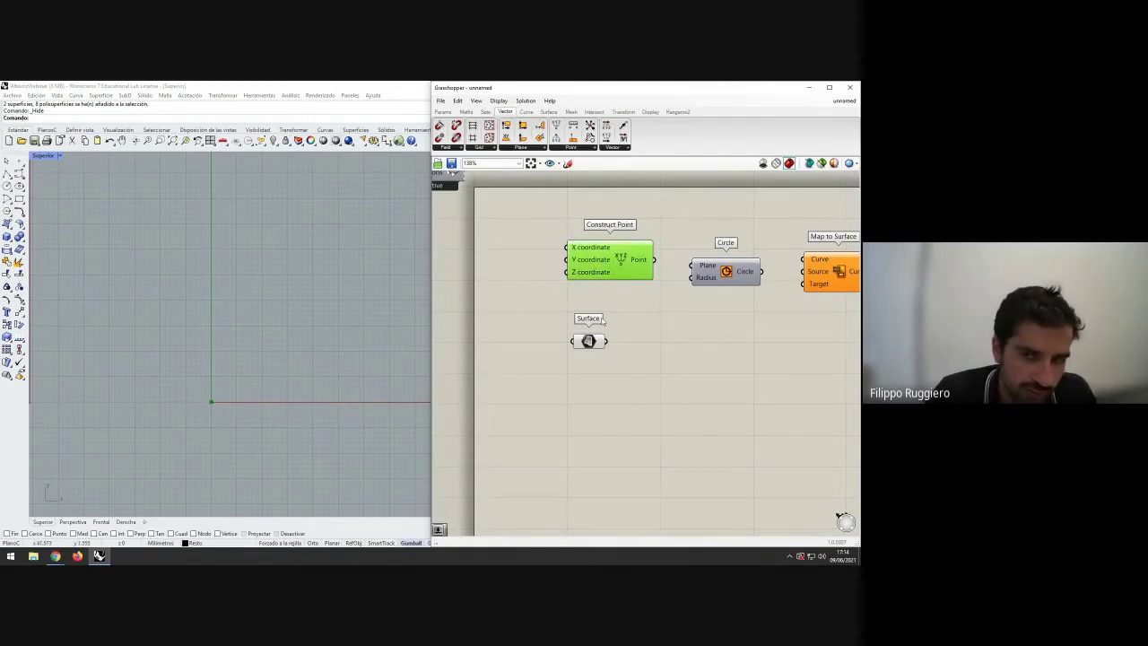
pyautogui.click(612, 314)
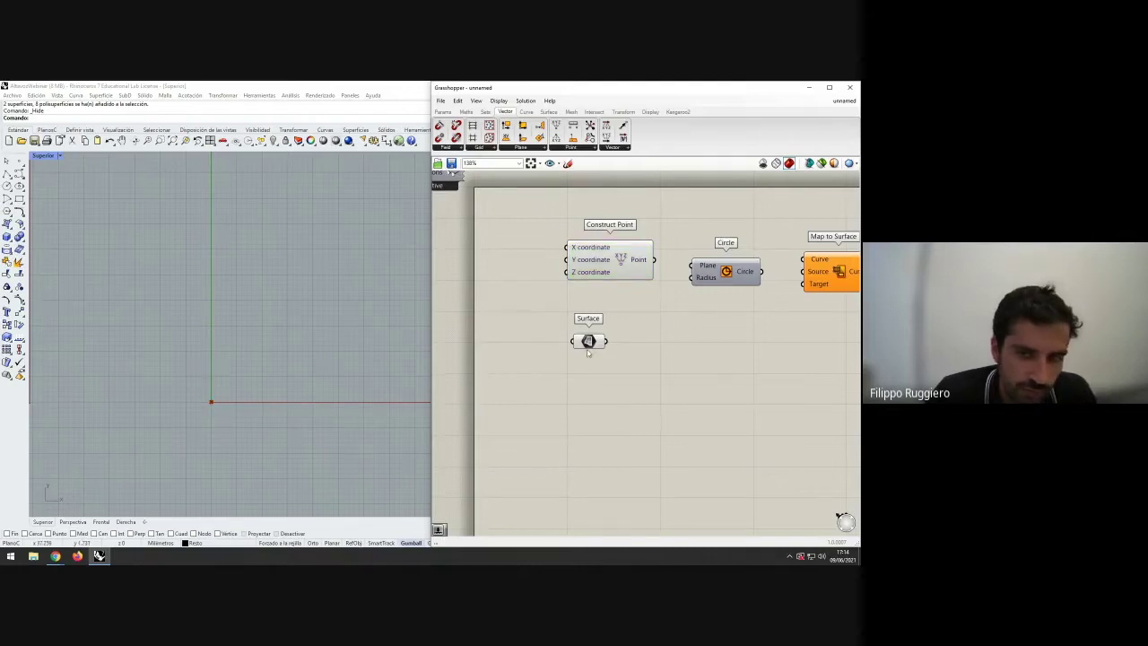
# - Move the Surface parameter lower on the canvas and shift Construct Point slightly right
pyautogui.moveTo(588, 352); pyautogui.dragTo(597, 381)
pyautogui.click(606, 269)
pyautogui.click(606, 296)
pyautogui.moveTo(613, 273); pyautogui.dragTo(624, 274)
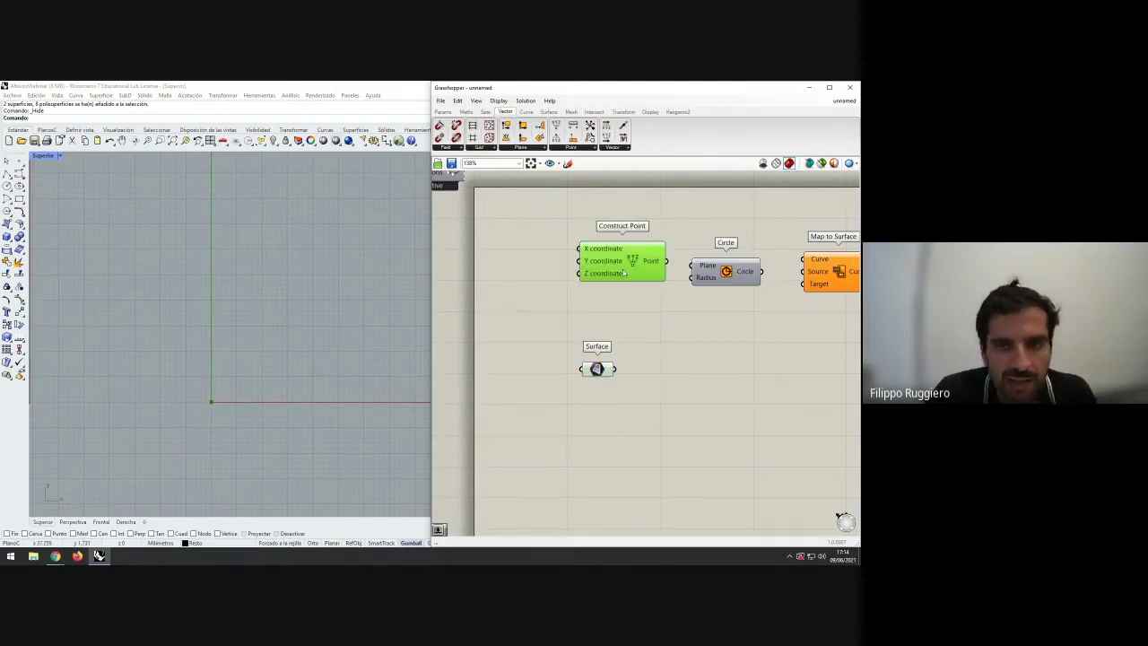
pyautogui.click(682, 283)
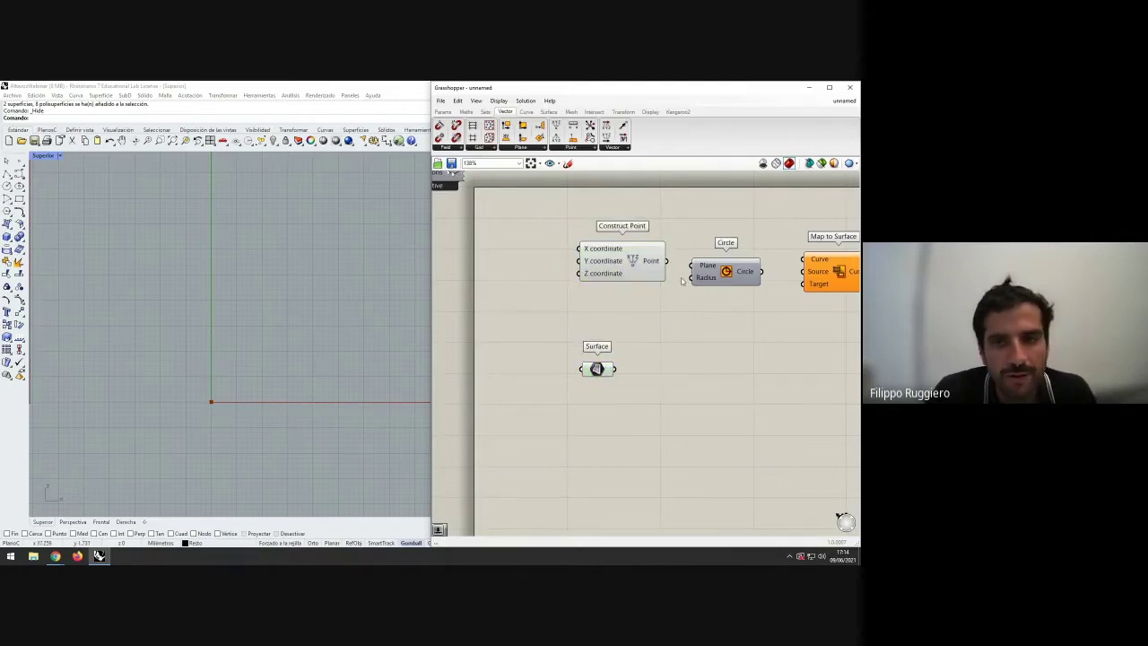
# - Add a Number Slider, connect it to Construct Point's X coordinate, and move Construct Point right
pyautogui.doubleClick(508, 253)
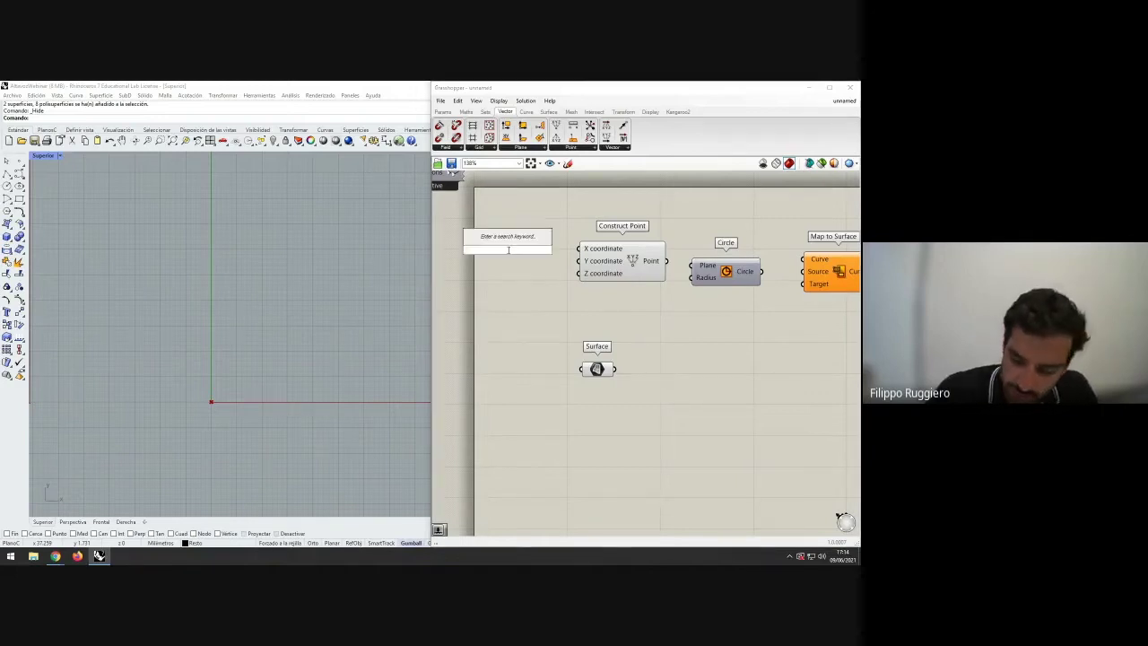
pyautogui.write('0..1.000')
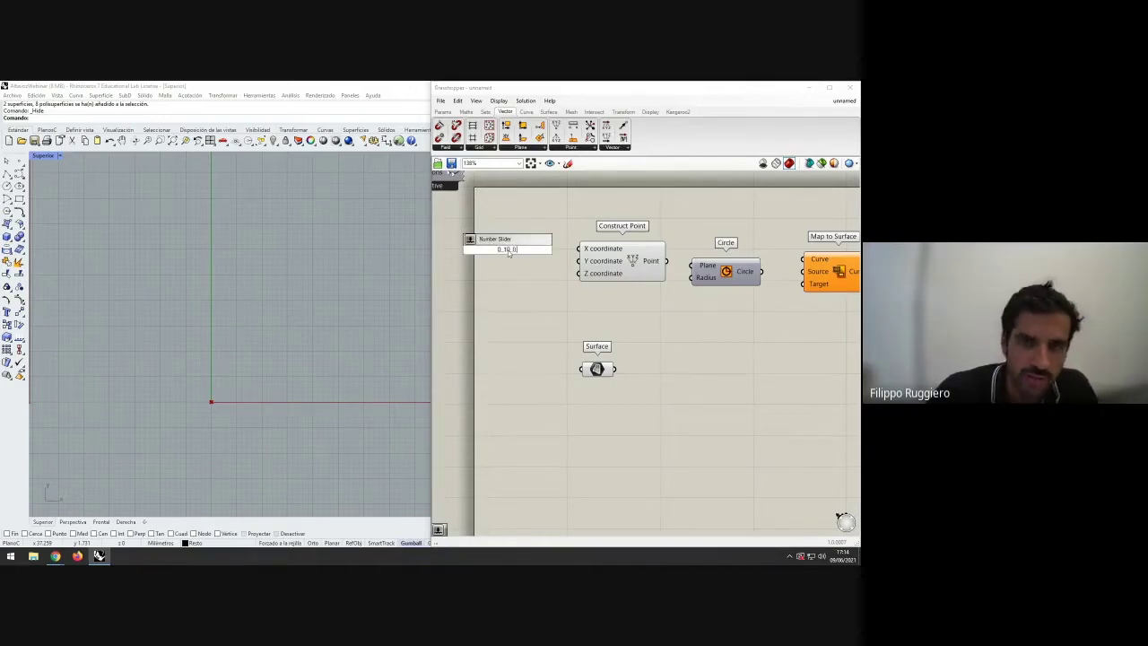
pyautogui.press('Return')
pyautogui.click(529, 254)
pyautogui.moveTo(530, 256); pyautogui.dragTo(610, 260)
pyautogui.click(517, 273)
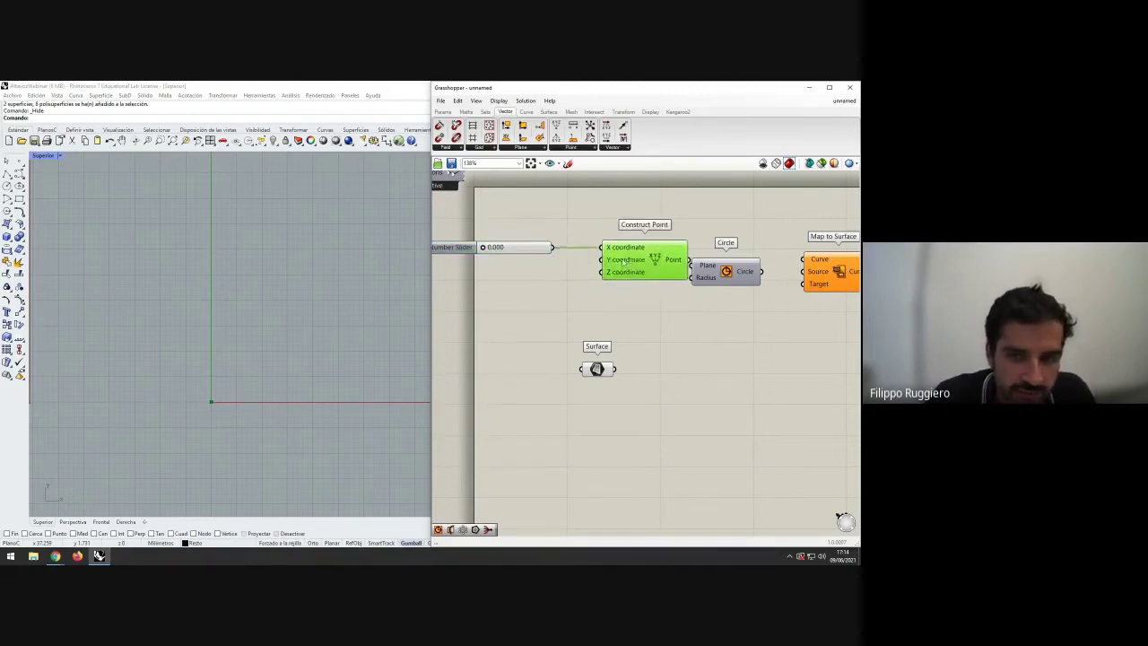
# - Move the Circle component right to leave a gap after Construct Point
pyautogui.click(554, 290)
pyautogui.moveTo(554, 290); pyautogui.dragTo(564, 294, button='right')
pyautogui.moveTo(745, 278); pyautogui.dragTo(782, 276)
pyautogui.click(641, 307)
pyautogui.scroll(-1, 639, 306)
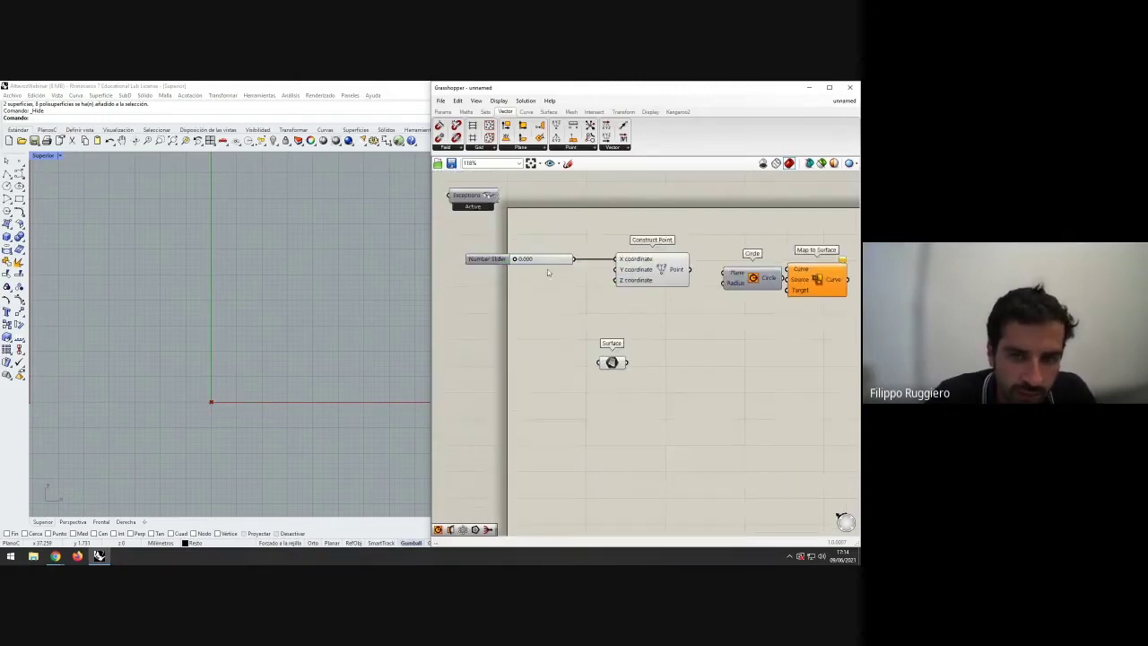
# - Set the X coordinate slider's maximum to 10 in its settings
pyautogui.scroll(1, 546, 270)
pyautogui.moveTo(512, 258); pyautogui.dragTo(556, 260)
pyautogui.doubleClick(479, 259)
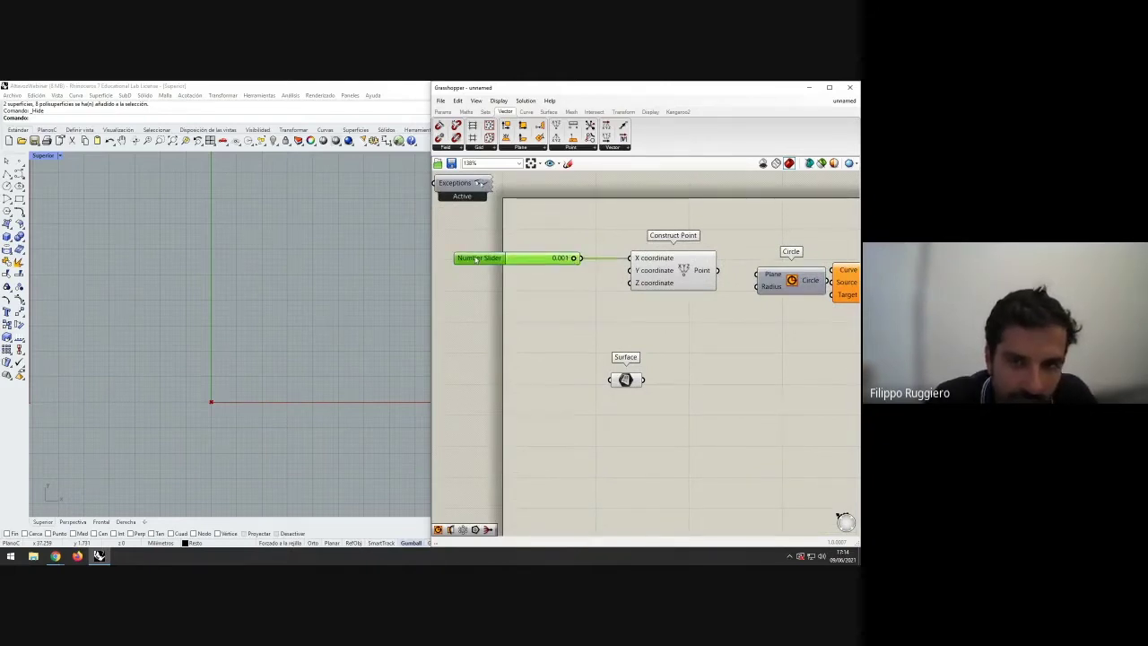
pyautogui.click(488, 281)
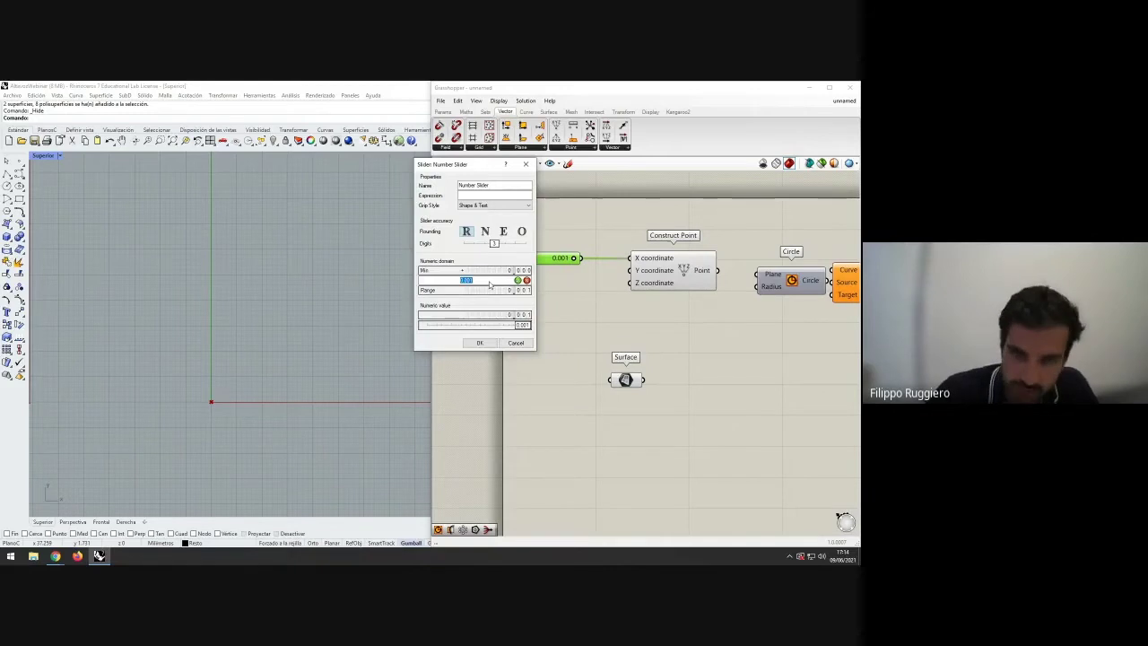
pyautogui.write('10')
pyautogui.click(517, 281)
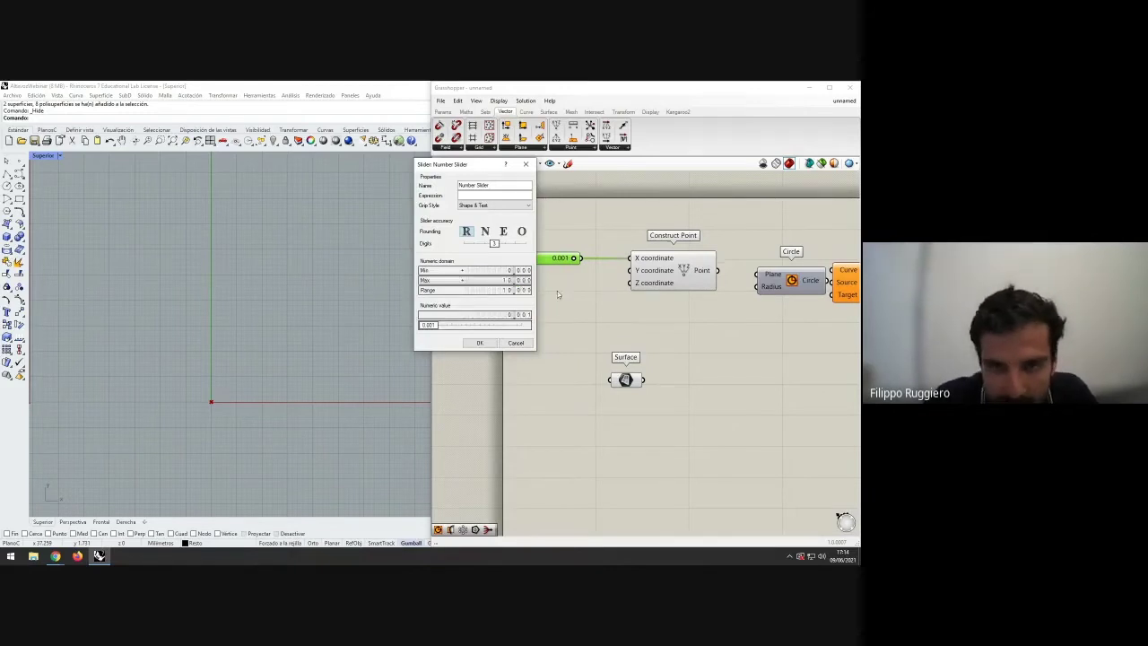
pyautogui.click(479, 343)
# - Run the slider up to 10 and back to 0 to examine how the point moves along X
pyautogui.moveTo(512, 258); pyautogui.dragTo(567, 280)
pyautogui.scroll(3, 260, 404)
pyautogui.moveTo(260, 405); pyautogui.dragTo(266, 400, button='right')
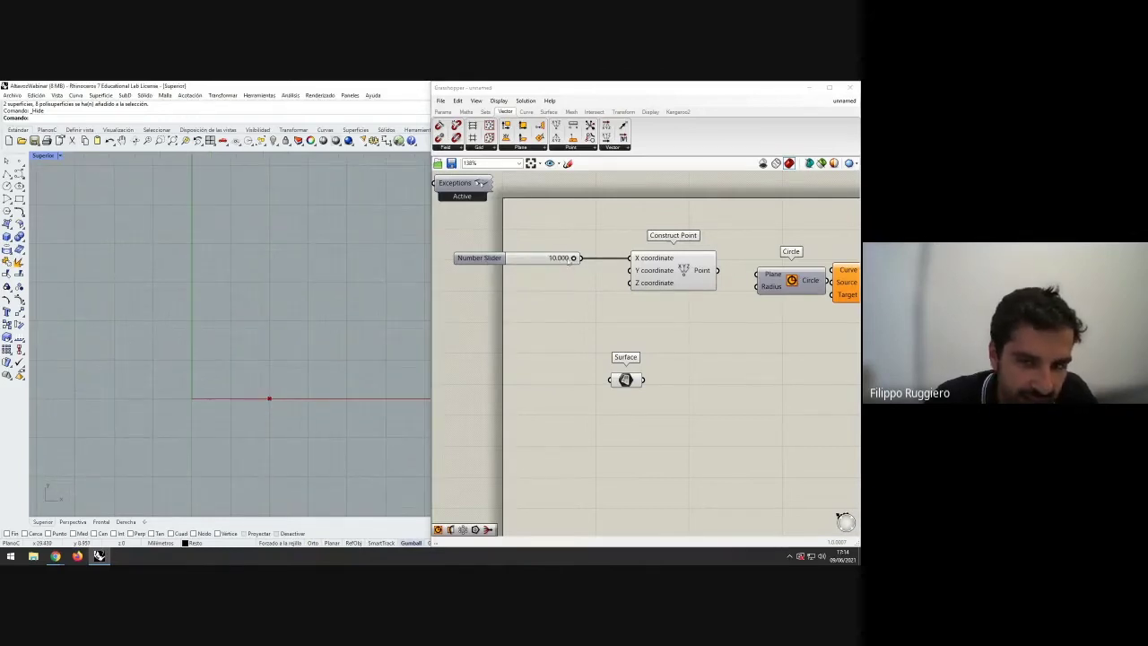
pyautogui.moveTo(575, 259); pyautogui.dragTo(510, 259)
# - Connect the same slider to Construct Point's Y coordinate and set it to about 5.56
pyautogui.moveTo(580, 258); pyautogui.dragTo(623, 279)
pyautogui.moveTo(510, 259); pyautogui.dragTo(545, 259)
pyautogui.scroll(-1, 554, 301)
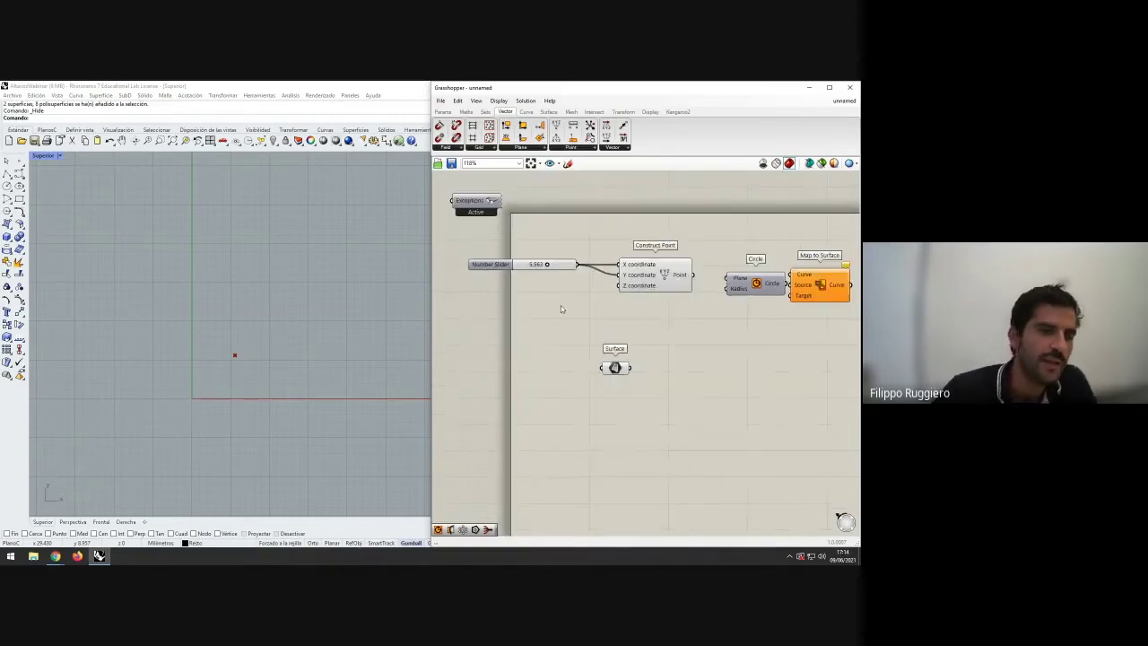
# - Move Map to Surface right and connect Construct Point's Point output to the Circle's Plane input
pyautogui.moveTo(561, 306); pyautogui.dragTo(535, 292, button='right')
pyautogui.click(728, 282)
pyautogui.moveTo(792, 282); pyautogui.dragTo(823, 284)
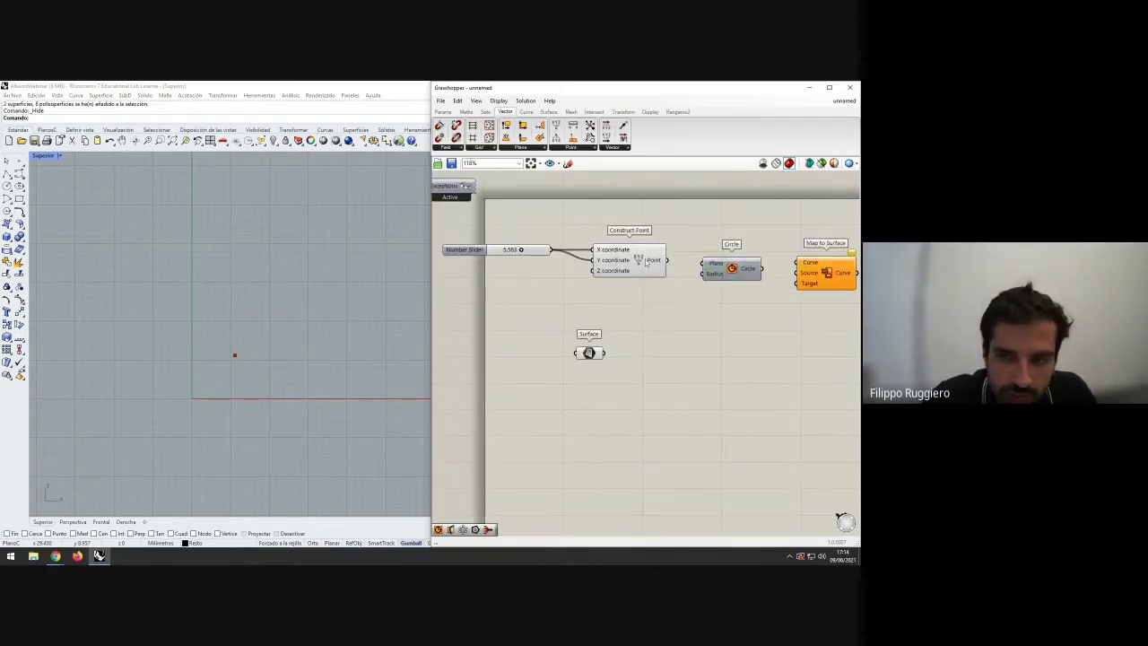
pyautogui.moveTo(667, 260); pyautogui.dragTo(709, 274)
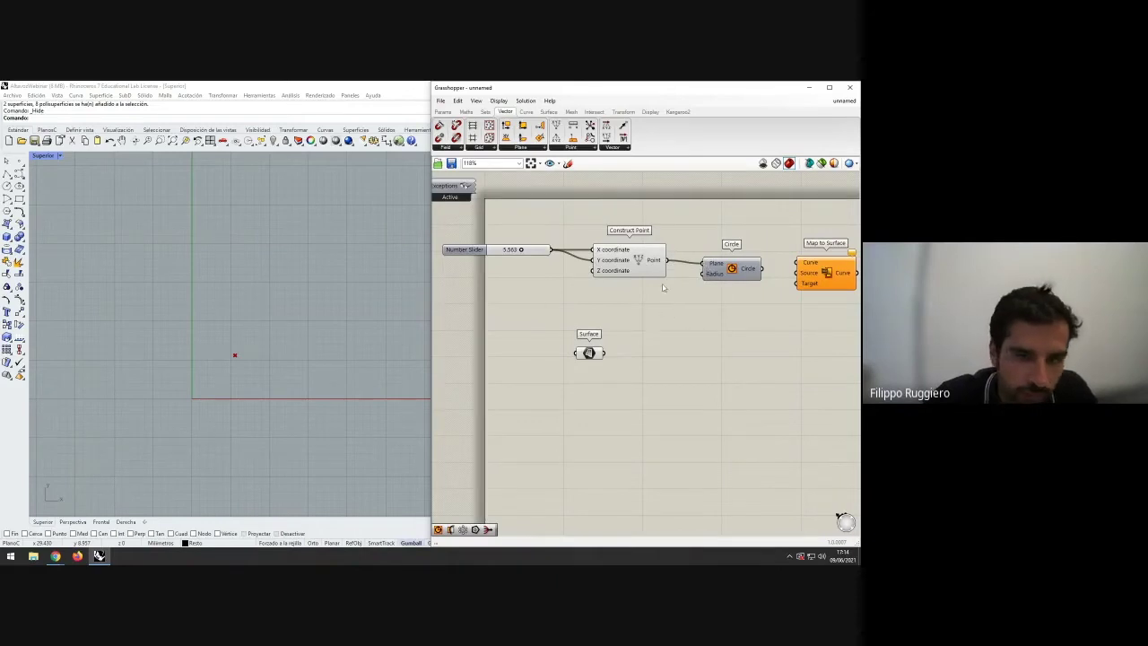
pyautogui.moveTo(659, 293); pyautogui.dragTo(659, 294, button='right')
# - Turn the Circle component's preview back on and set the coordinate slider to 0
pyautogui.rightClick(734, 279)
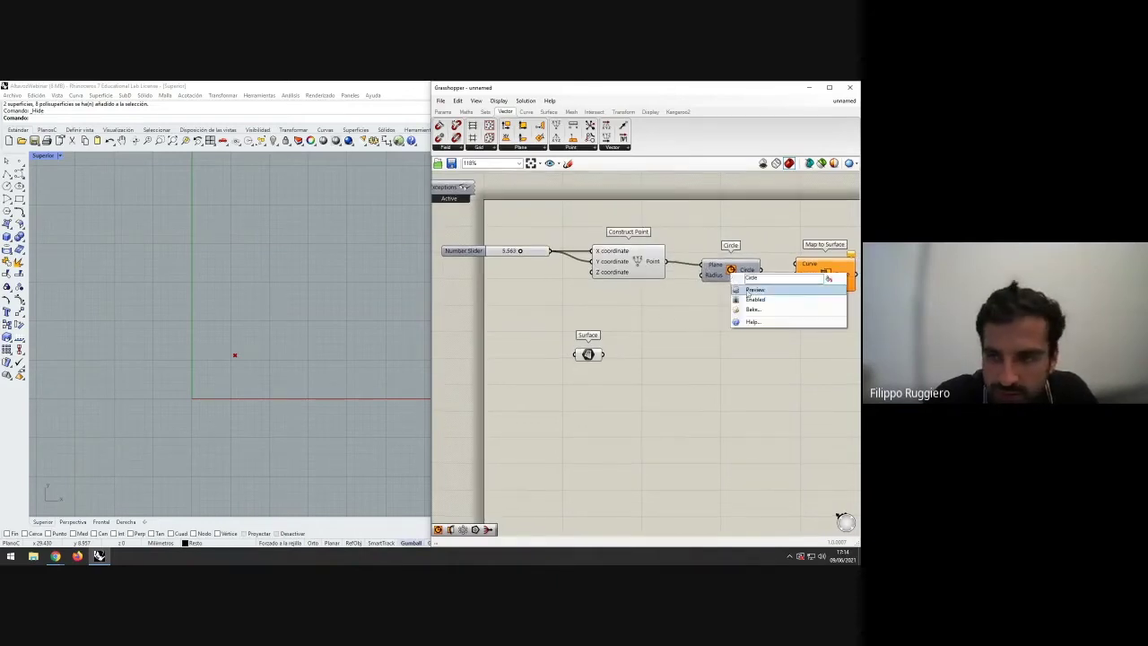
pyautogui.click(749, 294)
pyautogui.moveTo(520, 251); pyautogui.dragTo(491, 252)
pyautogui.moveTo(302, 298); pyautogui.dragTo(277, 323, button='right')
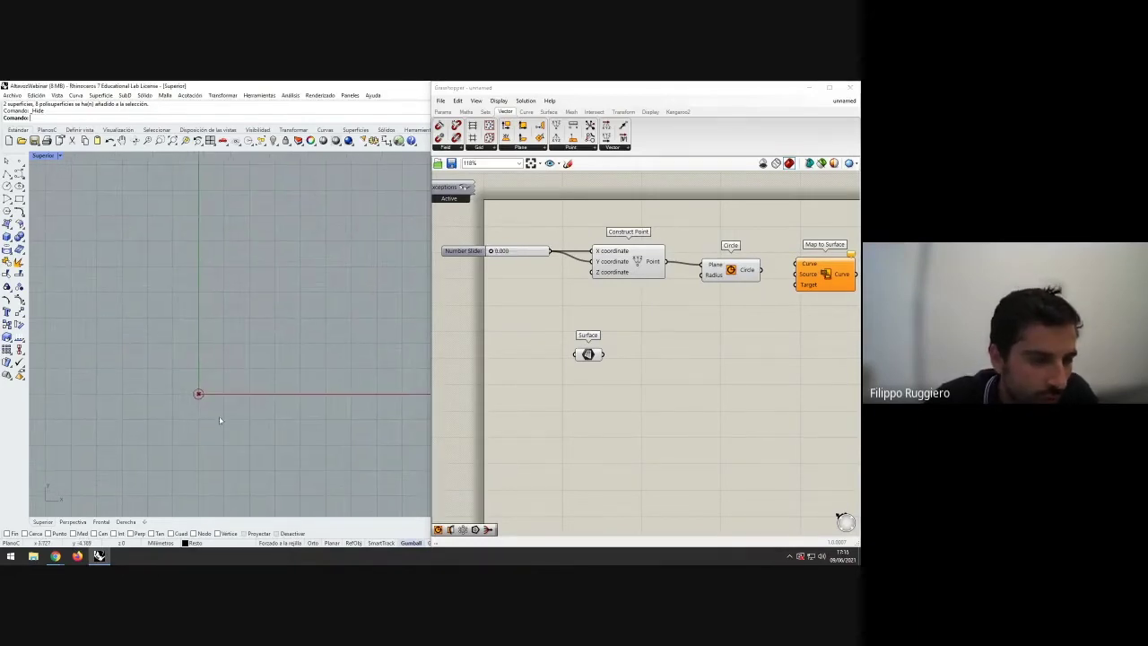
pyautogui.moveTo(288, 270); pyautogui.dragTo(271, 288, button='right')
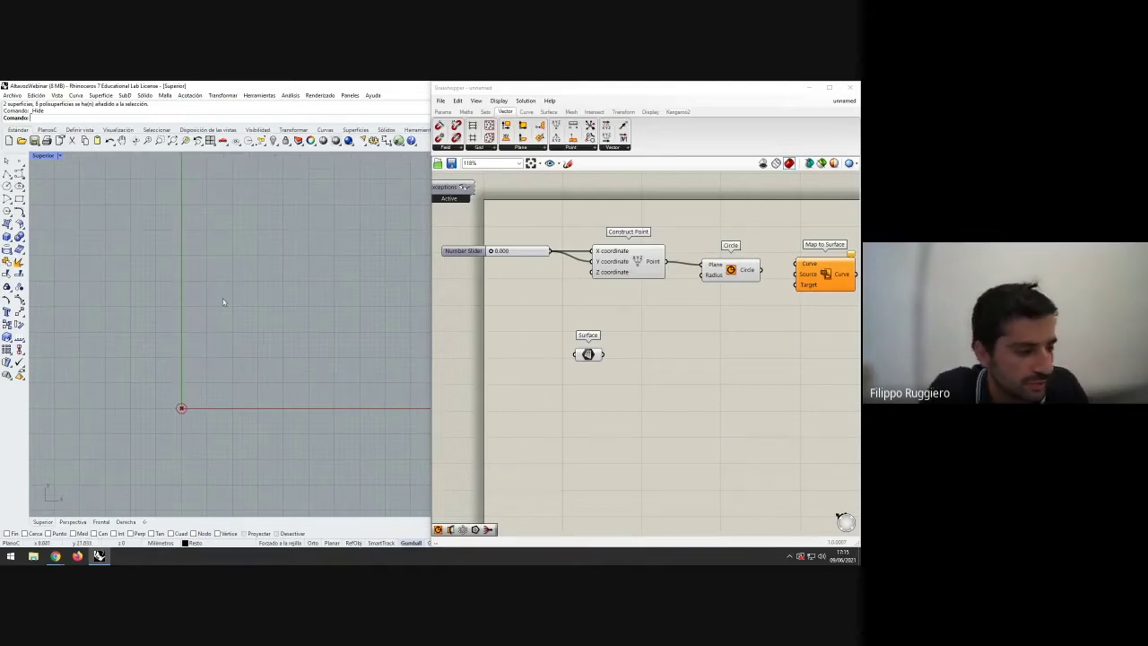
# - Shift Construct Point, Circle and Map to Surface right to free space after the slider
pyautogui.moveTo(585, 300); pyautogui.dragTo(592, 304, button='right')
pyautogui.moveTo(632, 272); pyautogui.dragTo(644, 275)
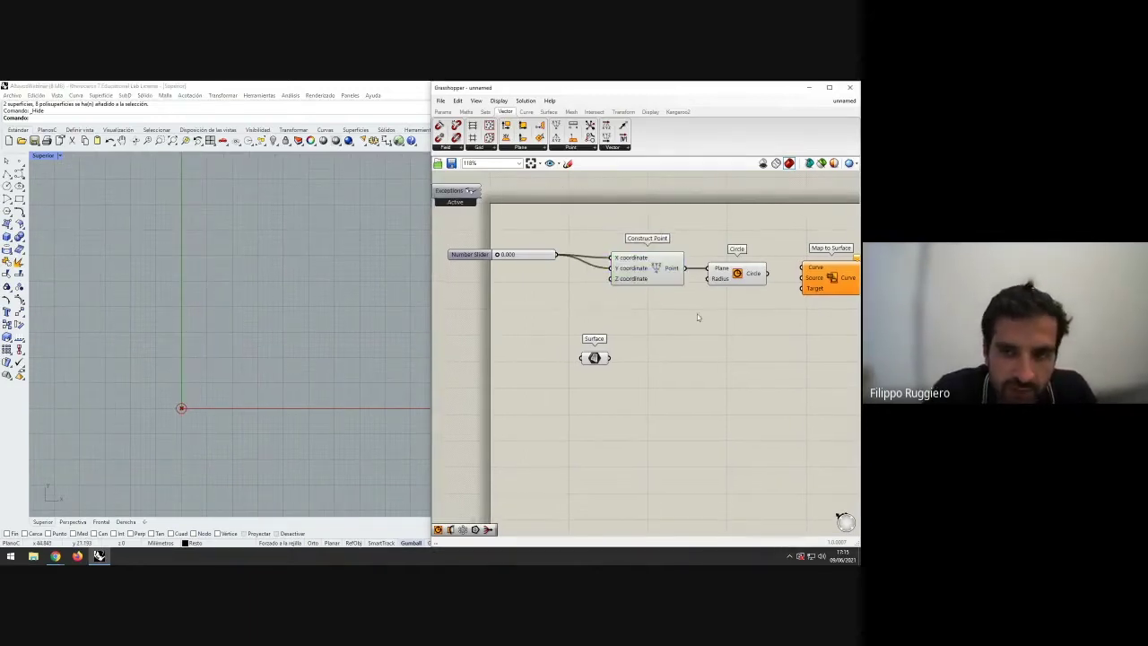
pyautogui.moveTo(834, 284); pyautogui.dragTo(852, 301)
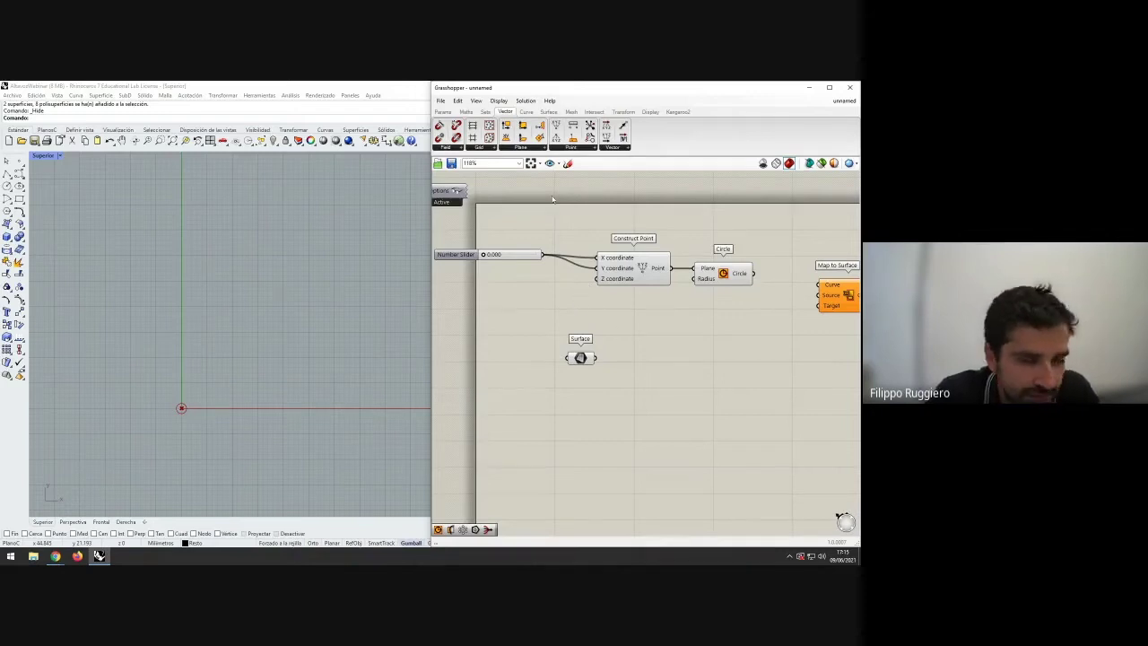
pyautogui.moveTo(769, 308); pyautogui.dragTo(659, 268)
pyautogui.click(650, 306)
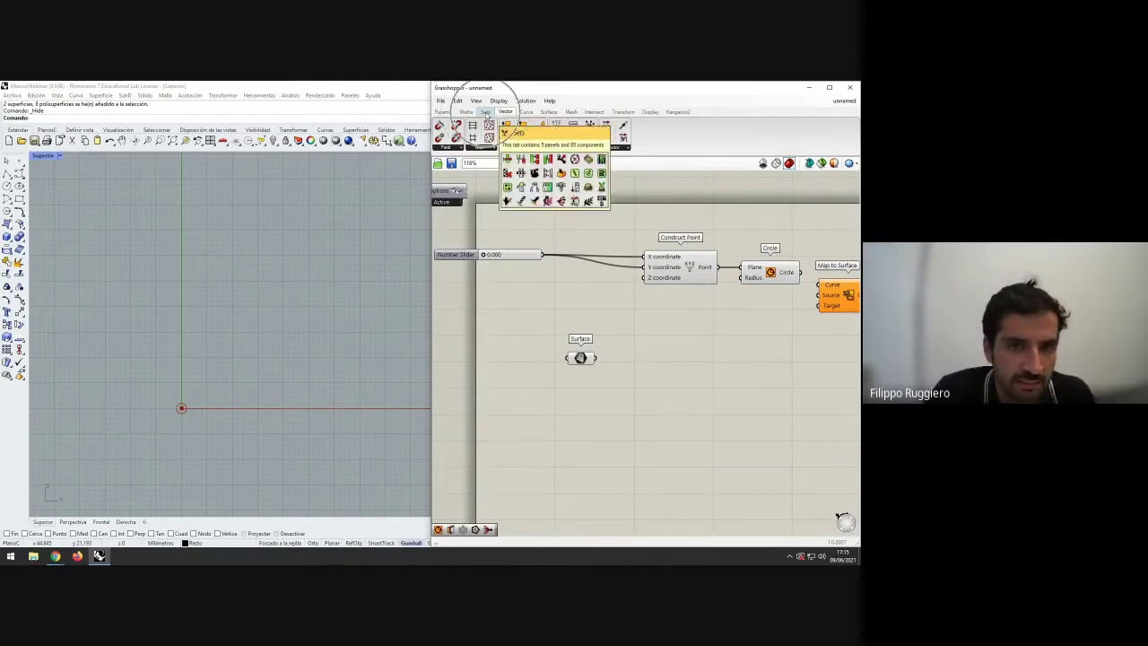
# - Add a Series component below the slider and move the Surface parameter down to make room
pyautogui.click(485, 112)
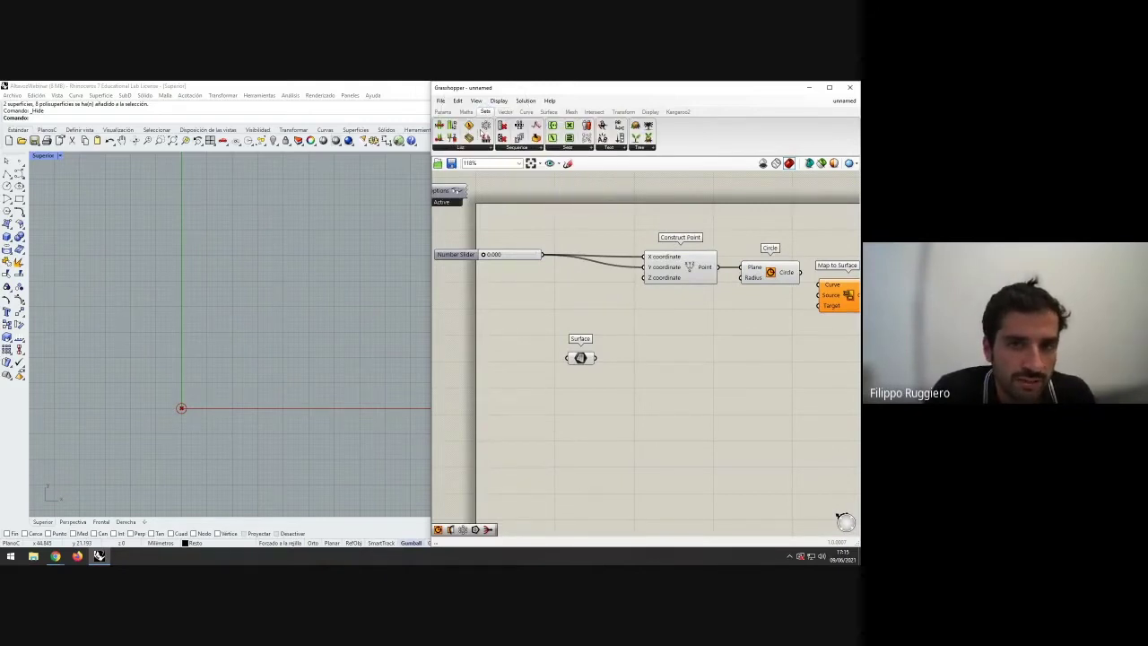
pyautogui.moveTo(520, 137); pyautogui.dragTo(572, 385)
pyautogui.click(615, 335)
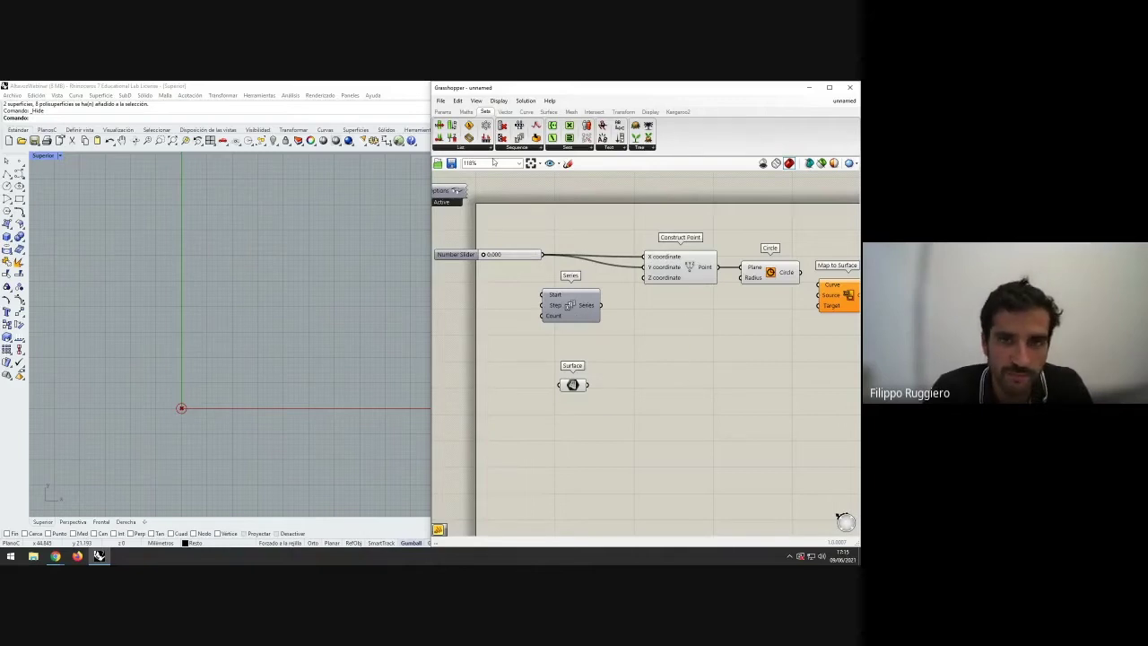
# - Add a Panel below Construct Point and change the font of its text
pyautogui.click(441, 111)
pyautogui.moveTo(574, 138); pyautogui.dragTo(672, 349)
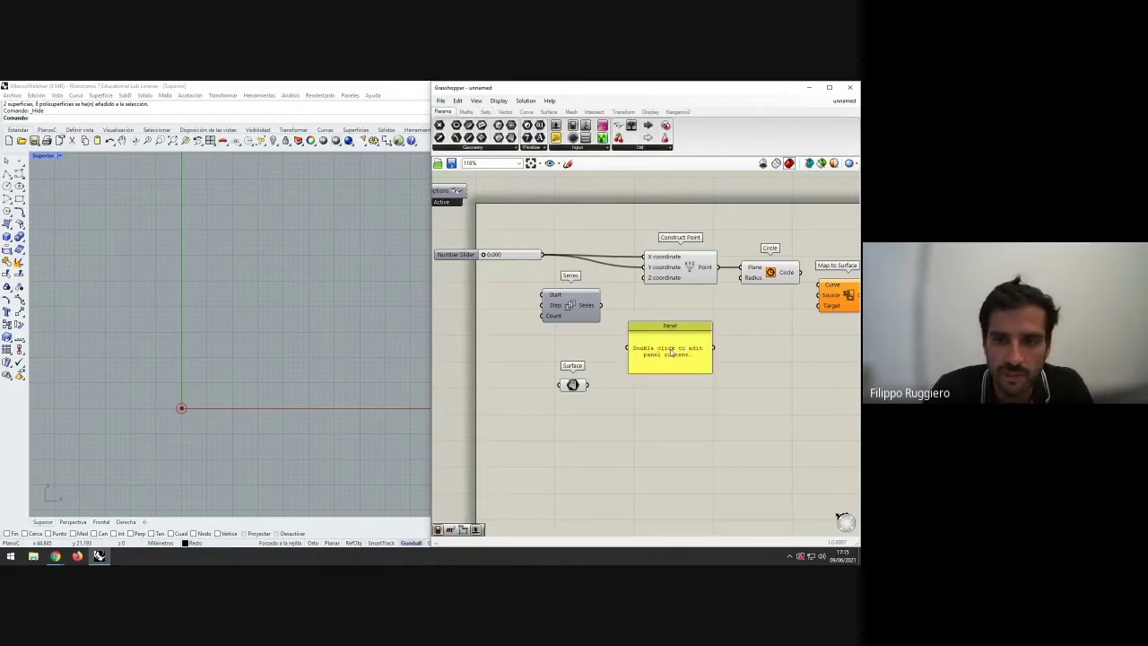
pyautogui.rightClick(671, 351)
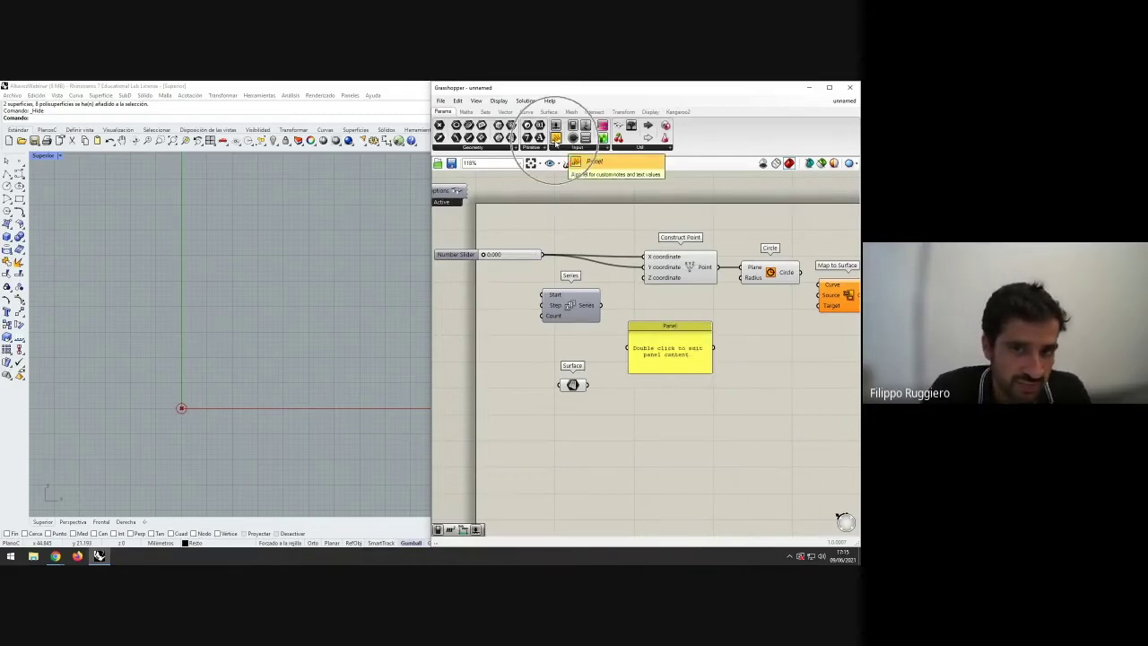
pyautogui.rightClick(664, 358)
pyautogui.moveTo(721, 460)
pyautogui.click(770, 462)
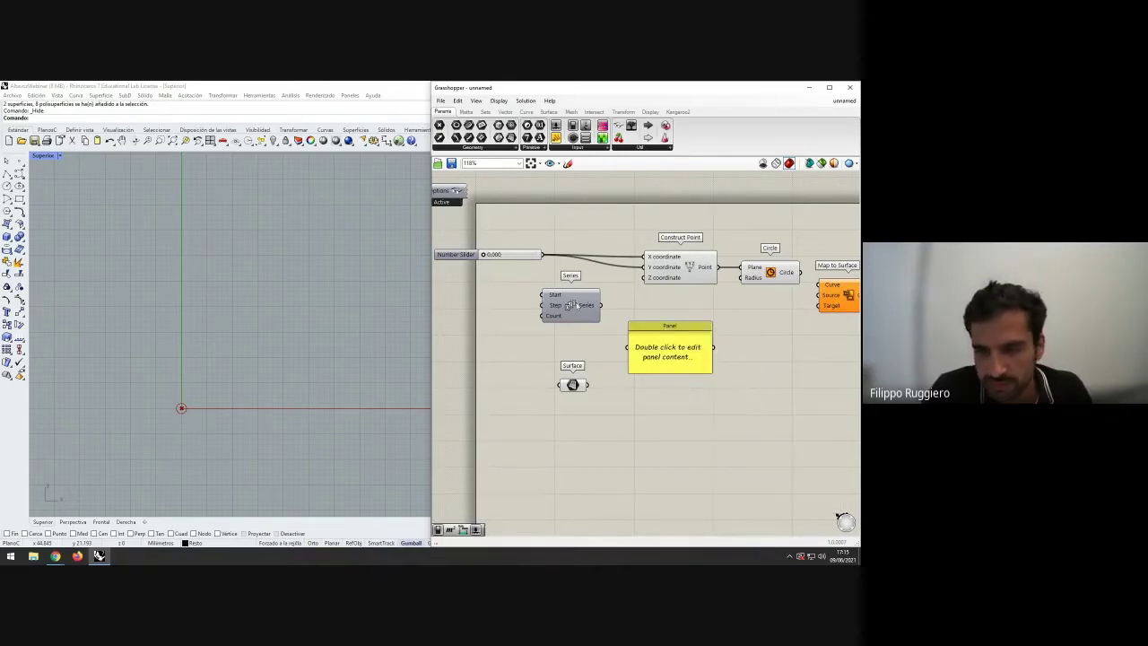
# - Connect the Series output to the Panel, enlarge the Panel to show the list, and move the Surface parameter lower
pyautogui.moveTo(600, 305); pyautogui.dragTo(687, 476)
pyautogui.click(617, 384)
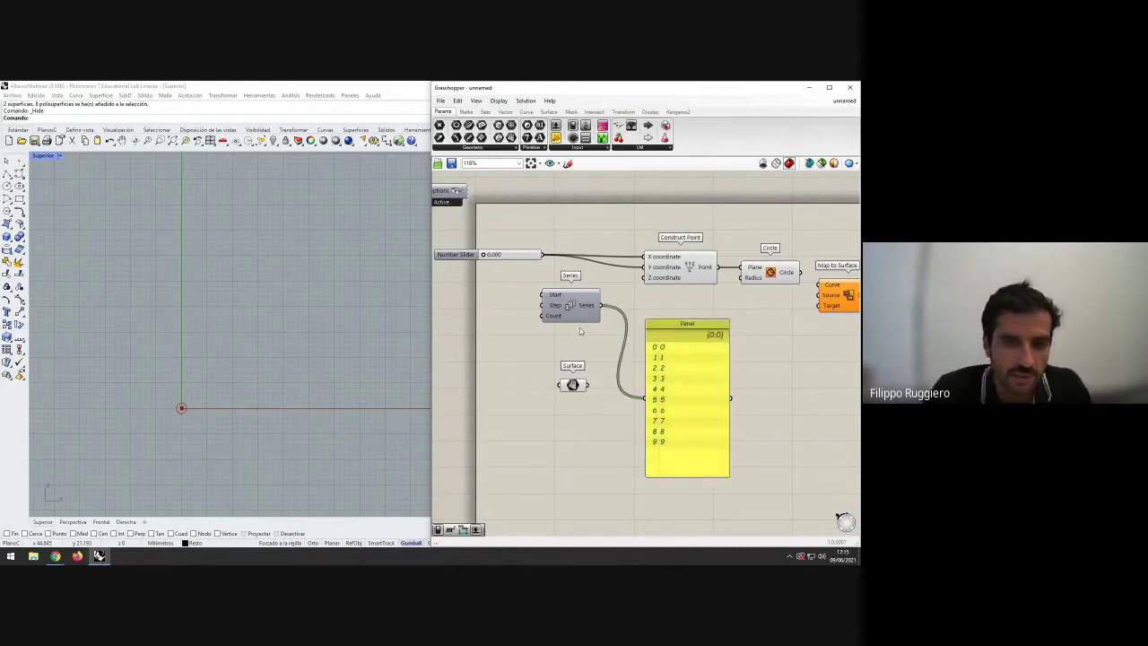
pyautogui.moveTo(579, 317); pyautogui.dragTo(576, 317)
pyautogui.moveTo(573, 386); pyautogui.dragTo(558, 428)
pyautogui.click(607, 412)
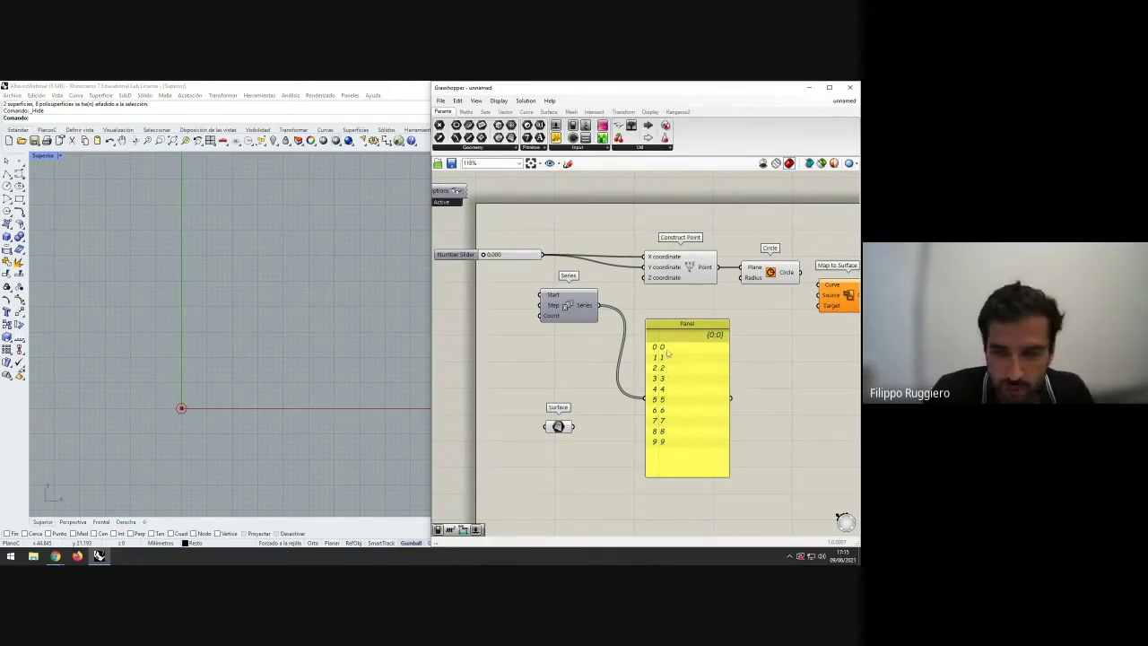
pyautogui.moveTo(573, 314); pyautogui.dragTo(576, 315)
pyautogui.click(574, 343)
# - Duplicate the Number Slider and place the copy beside the Series component's inputs
pyautogui.click(506, 257)
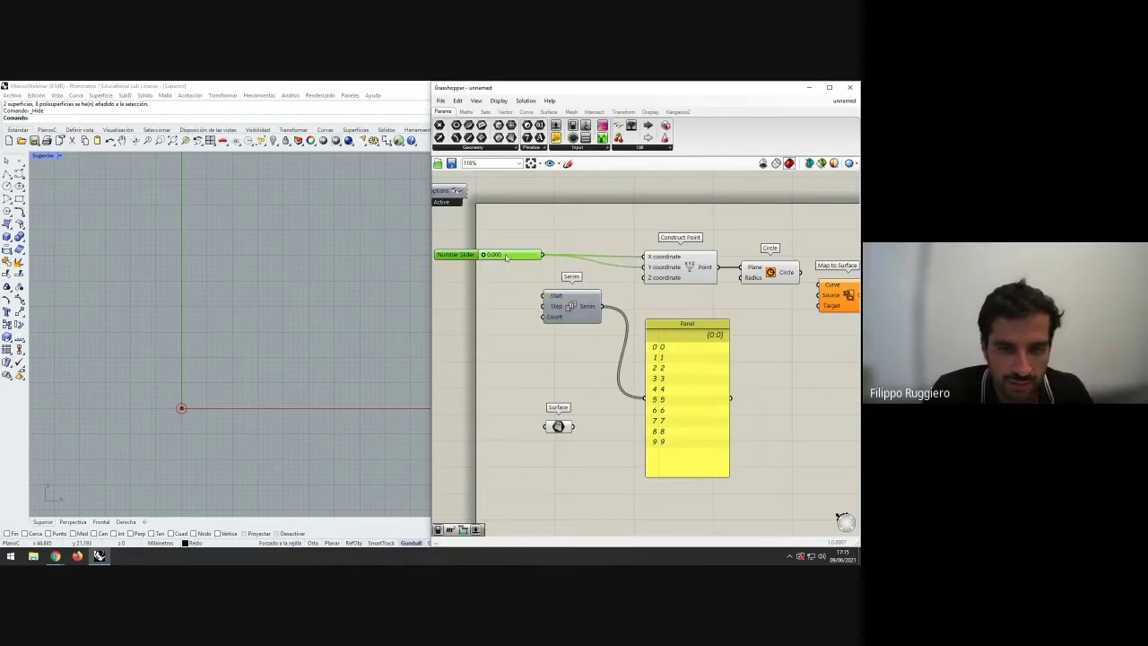
pyautogui.hotkey('ctrl', 'c')
pyautogui.hotkey('ctrl', 'v')
pyautogui.moveTo(506, 258); pyautogui.dragTo(487, 305)
pyautogui.click(526, 331)
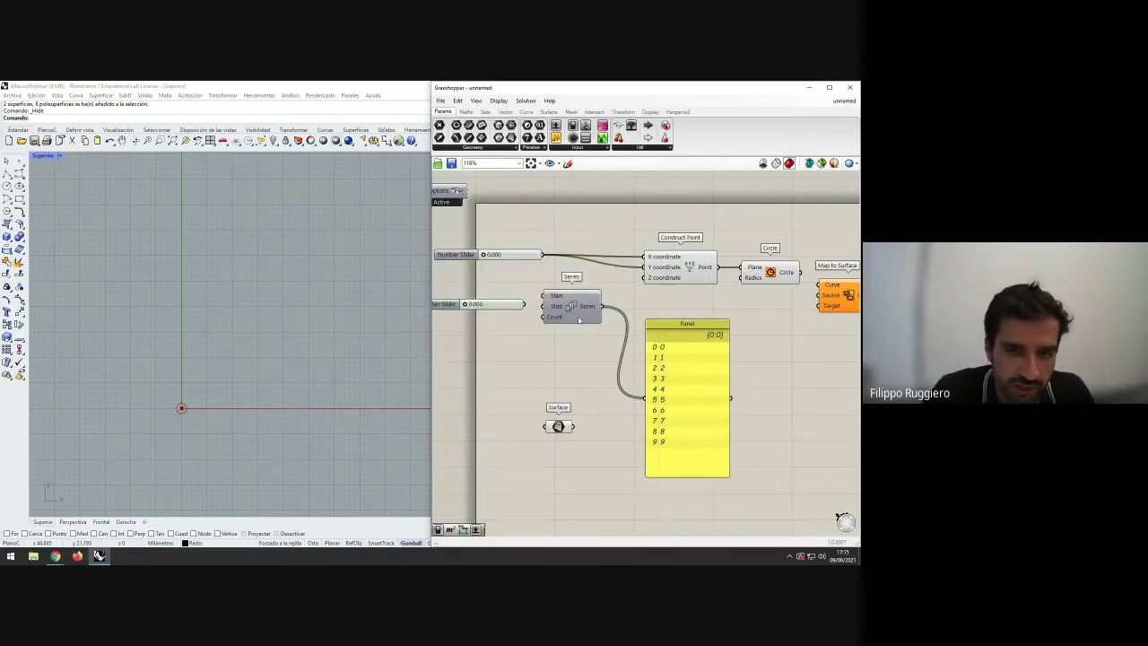
# - Connect the duplicated Number Slider to the Series component's Step input and set it to 2.805
pyautogui.moveTo(578, 320); pyautogui.dragTo(588, 321)
pyautogui.moveTo(512, 304); pyautogui.dragTo(519, 306)
pyautogui.click(545, 324)
pyautogui.click(519, 311)
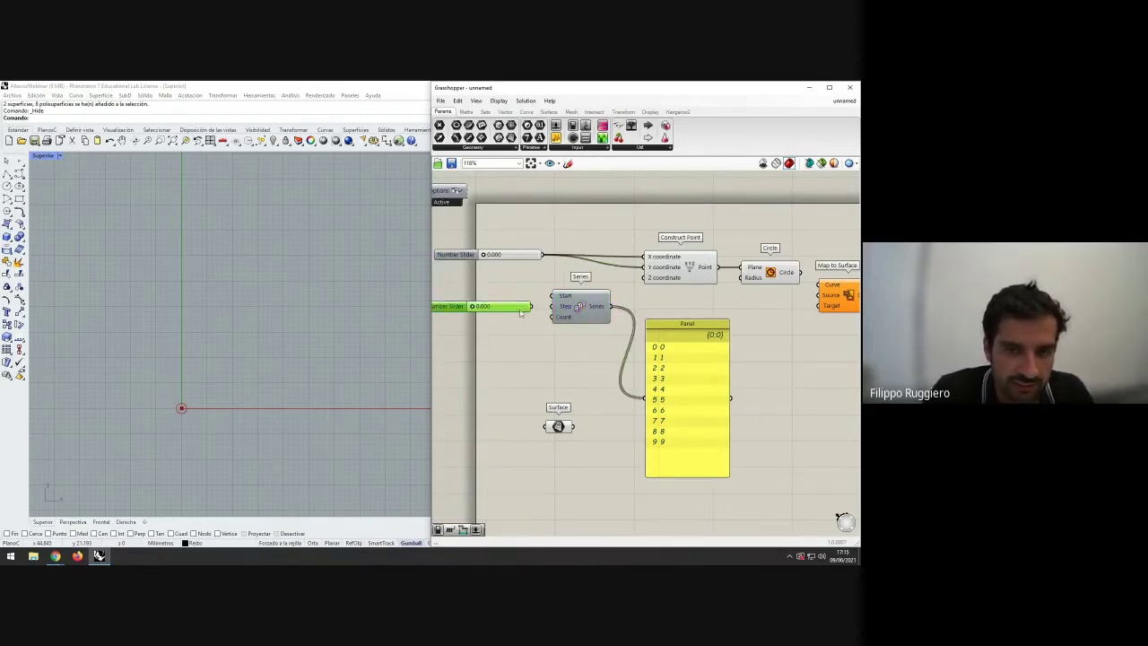
pyautogui.moveTo(472, 306); pyautogui.dragTo(488, 307)
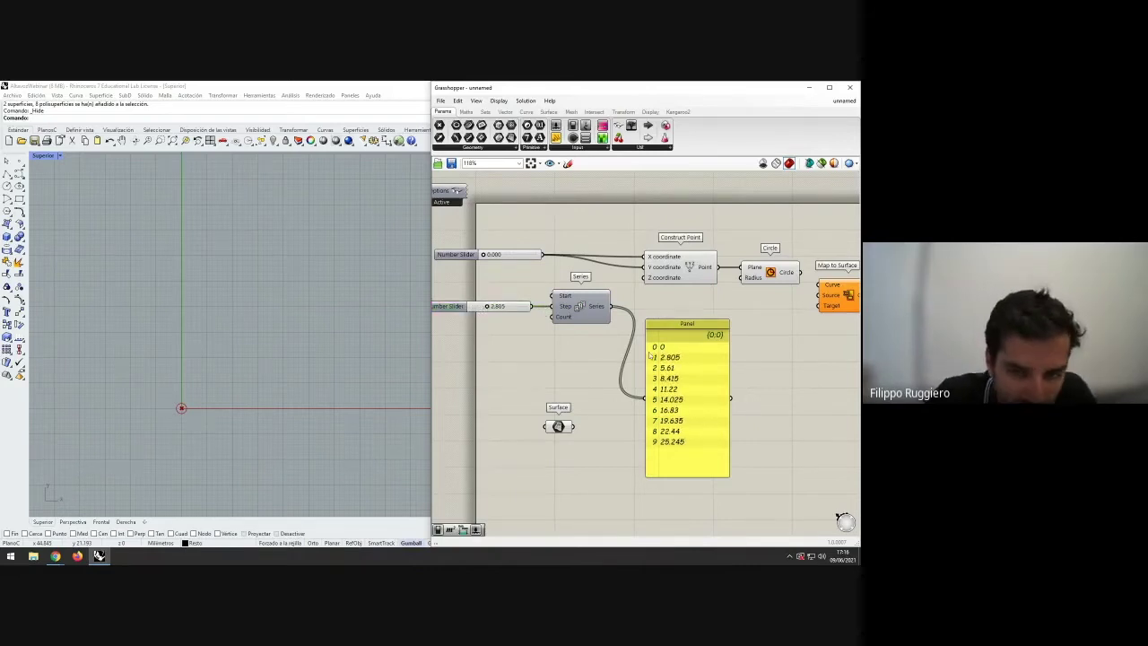
pyautogui.moveTo(668, 358); pyautogui.dragTo(666, 357, button='right')
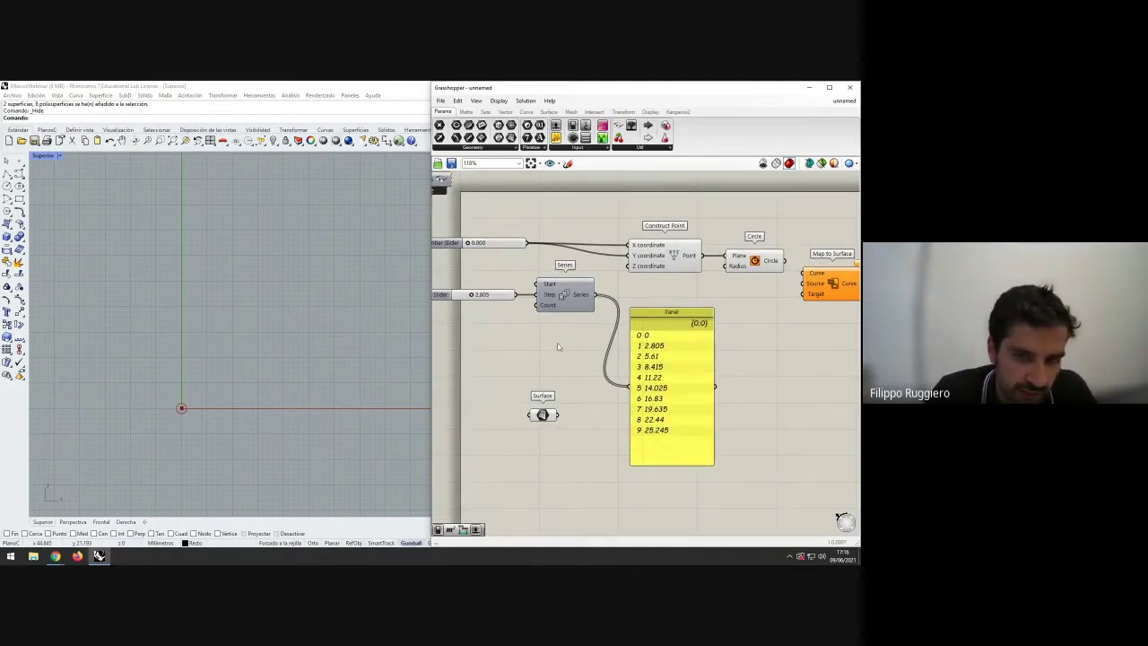
# - Add an integer Number Slider for the Series component's Count input and set it to 20
pyautogui.moveTo(553, 319); pyautogui.dragTo(565, 320, button='right')
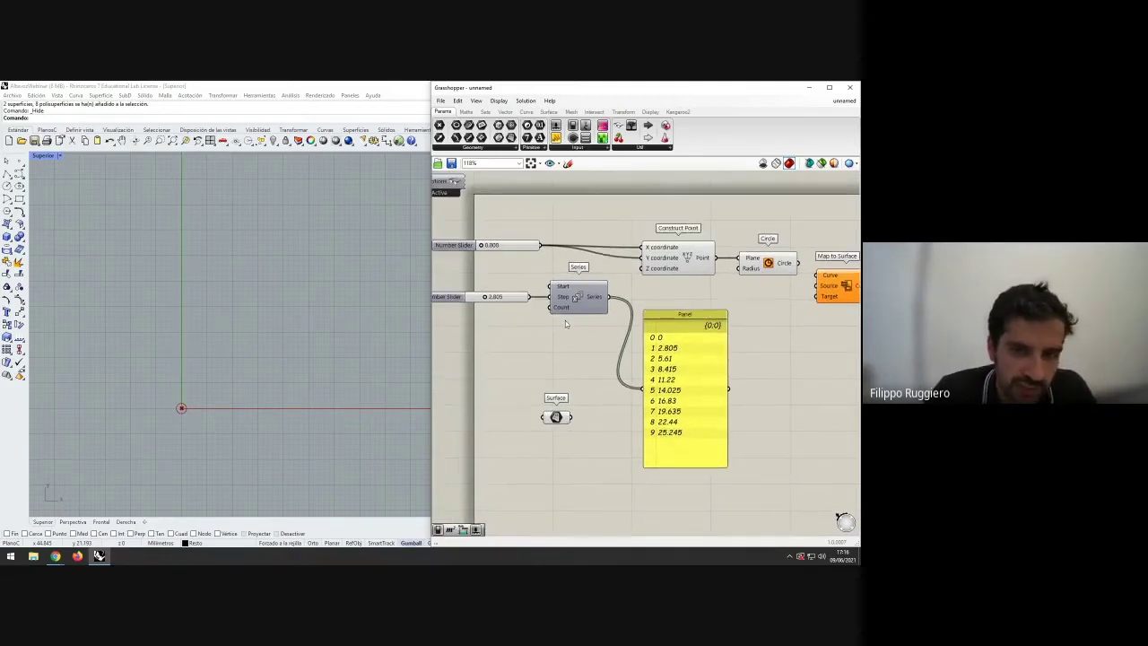
pyautogui.doubleClick(487, 316)
pyautogui.write('num')
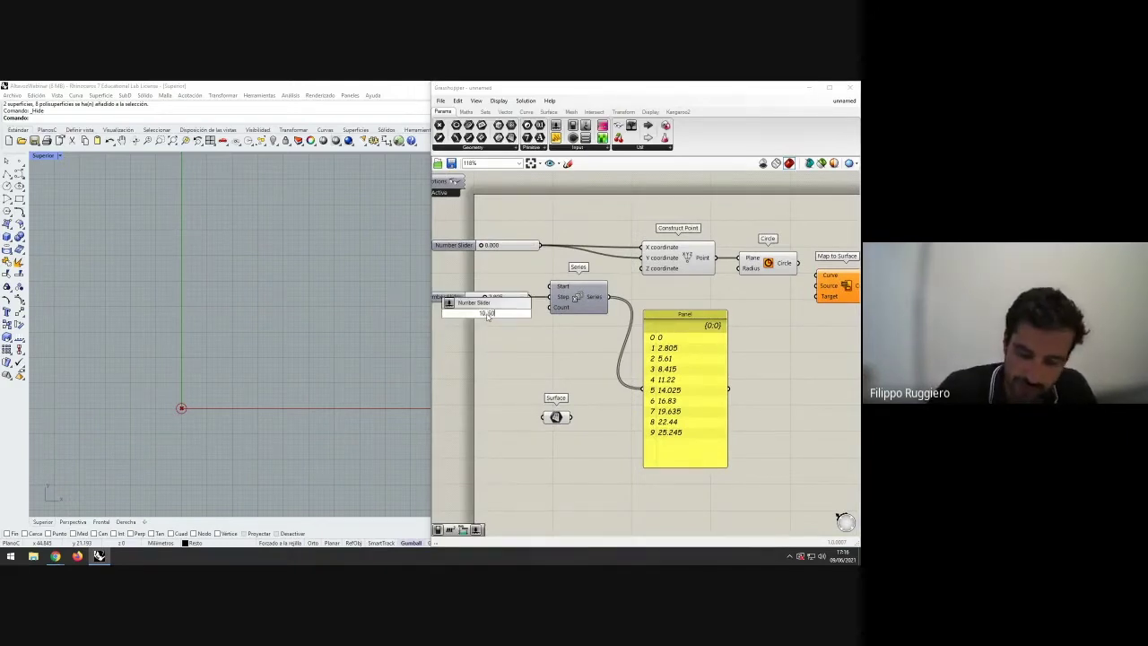
pyautogui.press('Return')
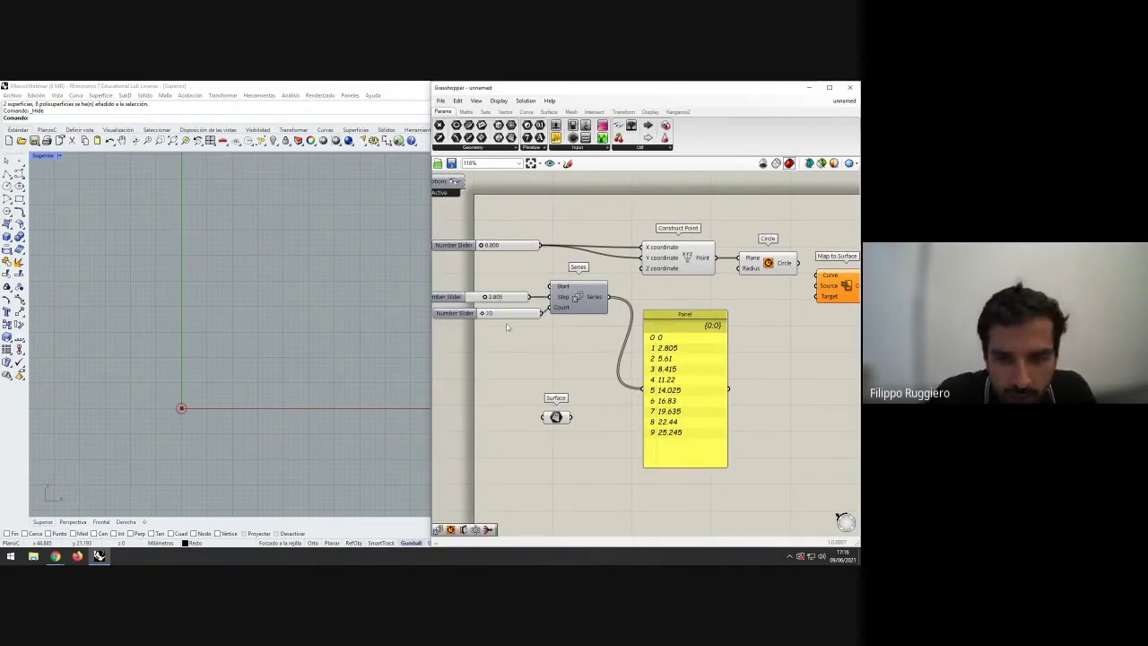
pyautogui.moveTo(483, 313); pyautogui.dragTo(499, 313)
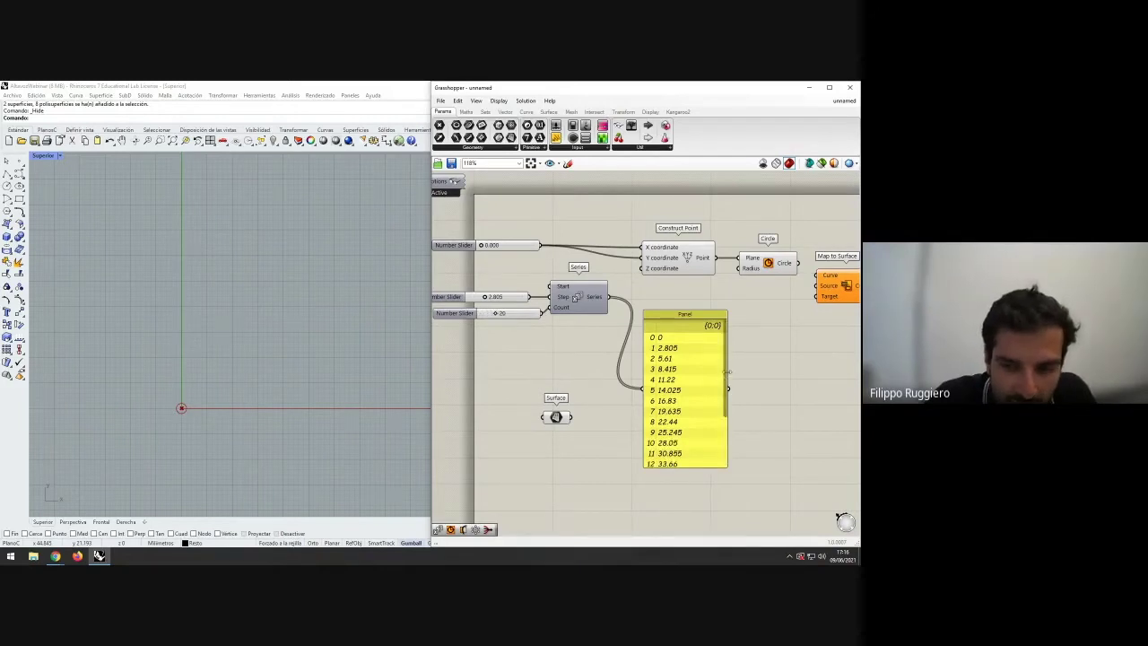
pyautogui.moveTo(727, 378)
pyautogui.mouseDown()
pyautogui.moveTo(720, 436)
pyautogui.moveTo(728, 377)
pyautogui.mouseUp()
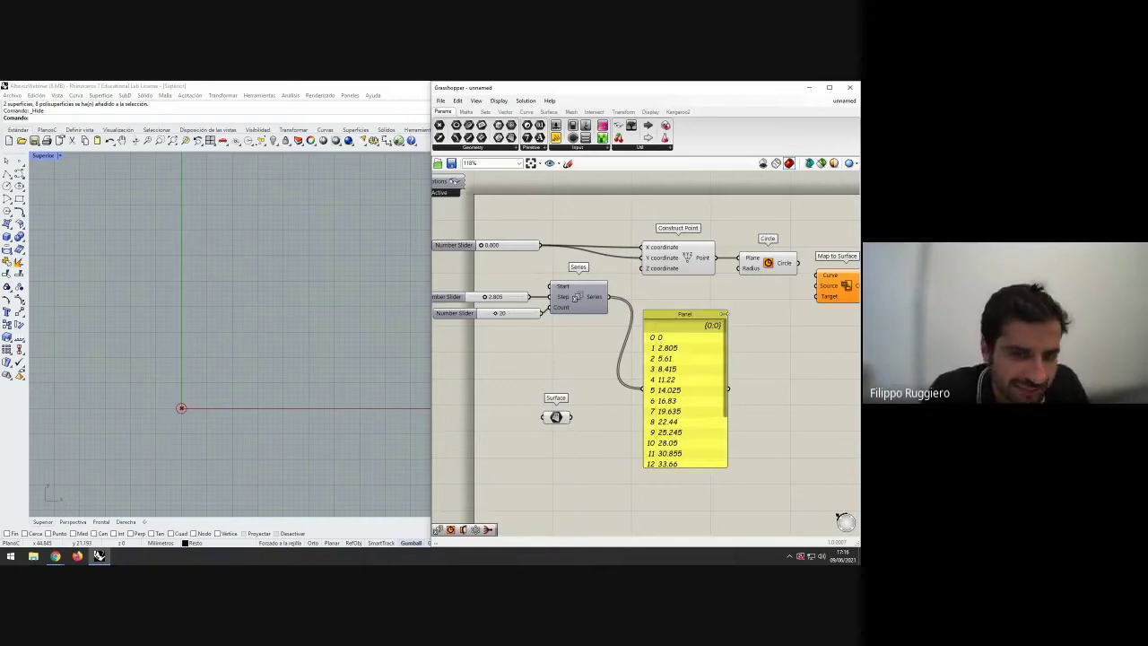
pyautogui.moveTo(624, 398); pyautogui.dragTo(602, 391, button='right')
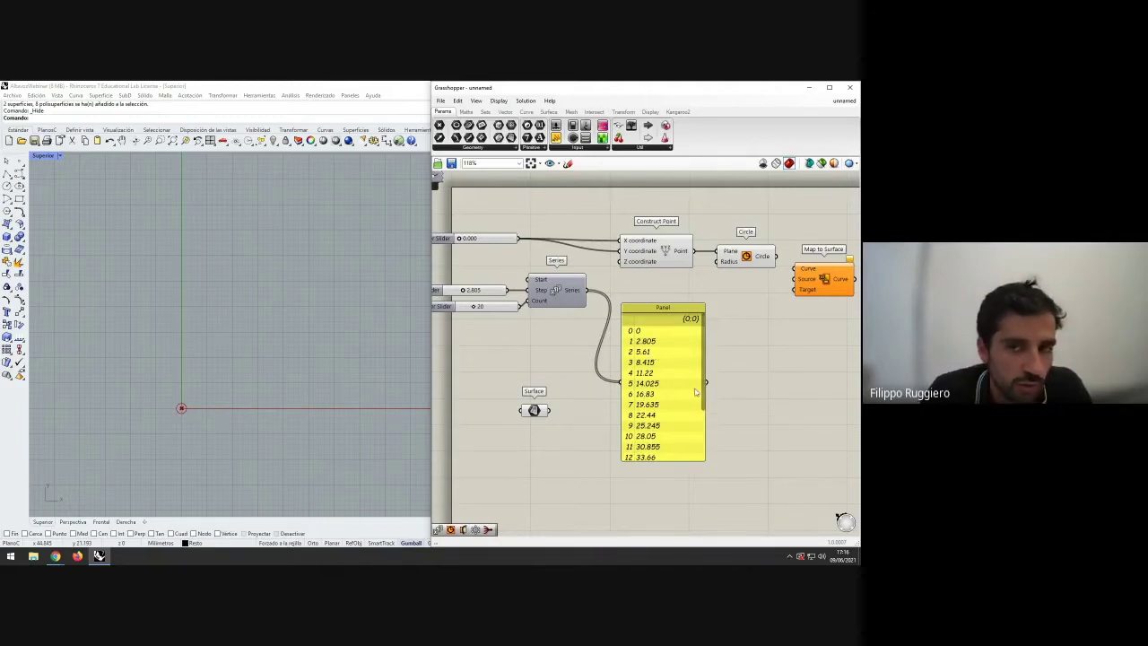
# - Move the Panel lower to make room and connect the Series output to Construct Point's X coordinate
pyautogui.moveTo(669, 358); pyautogui.dragTo(702, 387)
pyautogui.moveTo(554, 291); pyautogui.dragTo(623, 241)
pyautogui.scroll(-4, 260, 400)
pyautogui.scroll(2, 260, 400)
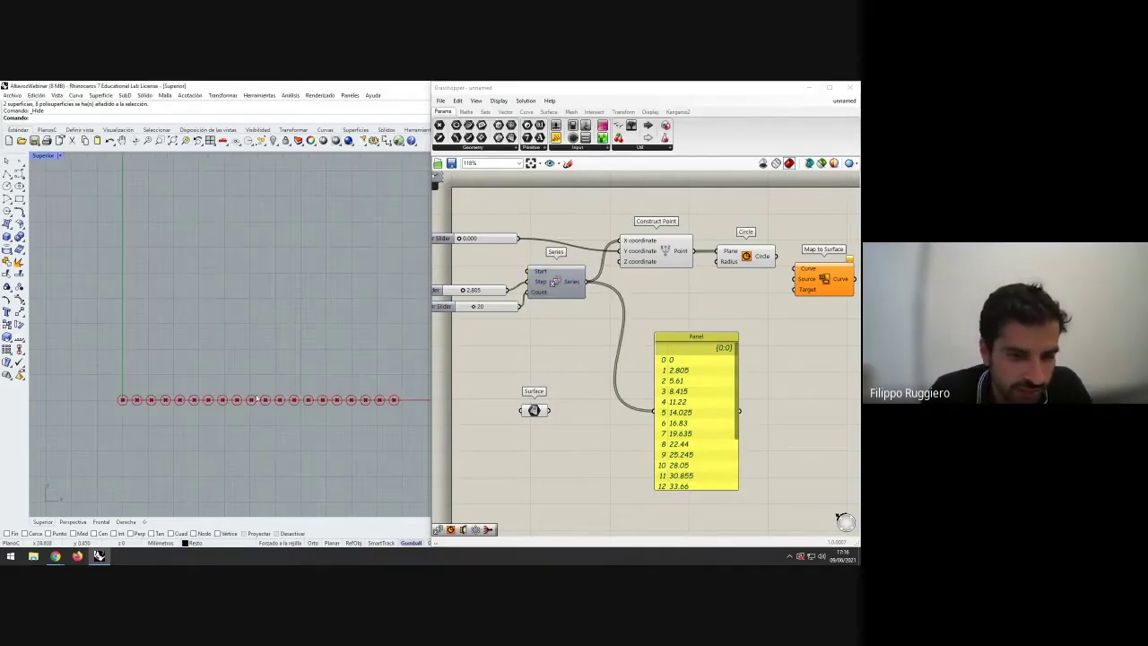
# - Swap the positions of the Series with its two sliders and the Y coordinate slider, and set the Series step to 2.040
pyautogui.moveTo(465, 343); pyautogui.dragTo(528, 354, button='right')
pyautogui.moveTo(537, 253); pyautogui.dragTo(506, 302)
pyautogui.moveTo(608, 294); pyautogui.dragTo(601, 257)
pyautogui.moveTo(548, 335); pyautogui.dragTo(501, 298)
pyautogui.moveTo(502, 302)
pyautogui.mouseDown()
pyautogui.moveTo(488, 237)
pyautogui.moveTo(498, 316)
pyautogui.mouseUp()
pyautogui.click(502, 262)
pyautogui.click(570, 347)
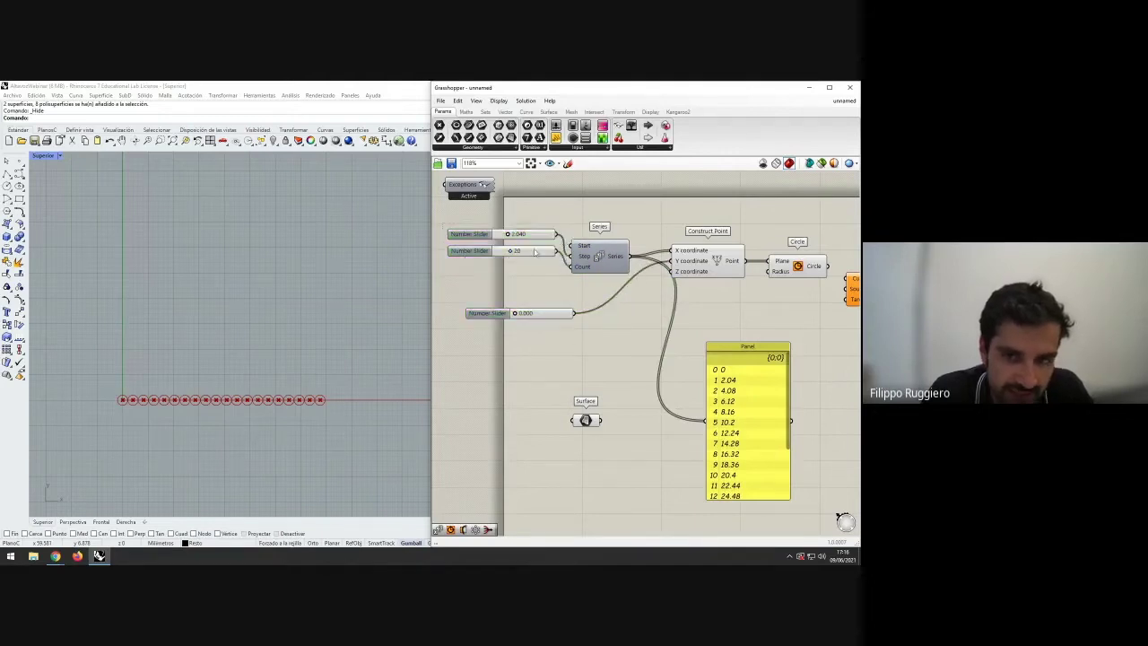
# - Set the Series count to 18, align the Series with its sliders, and move the Y coordinate slider lower
pyautogui.click(523, 276)
pyautogui.moveTo(525, 253); pyautogui.dragTo(509, 261)
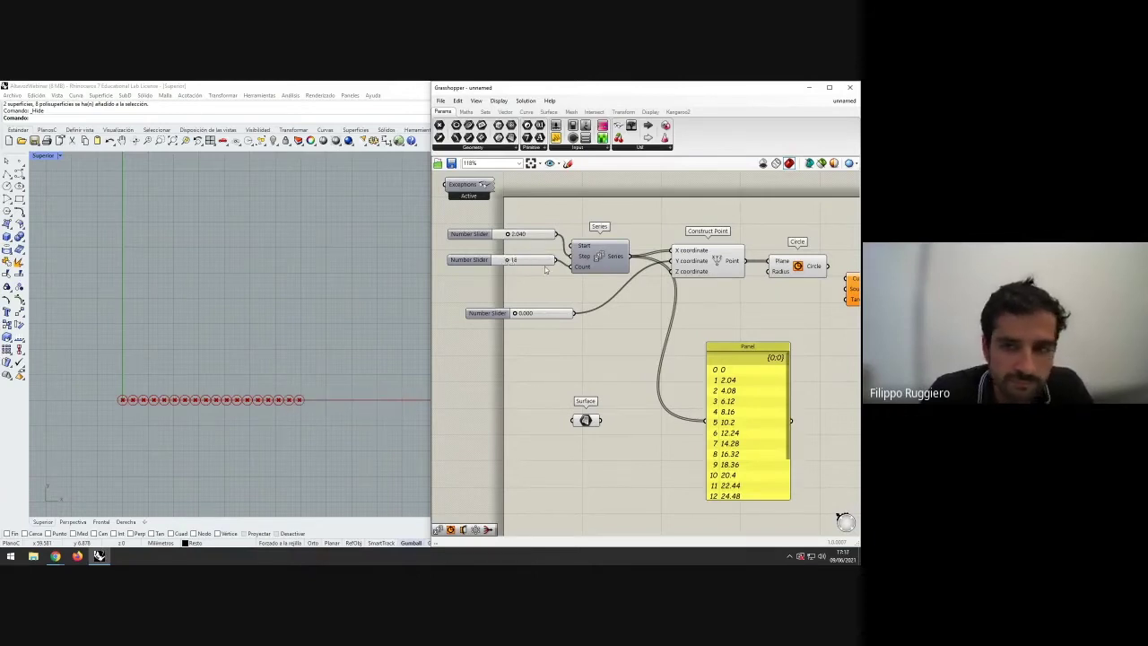
pyautogui.moveTo(596, 265); pyautogui.dragTo(594, 258)
pyautogui.click(626, 305)
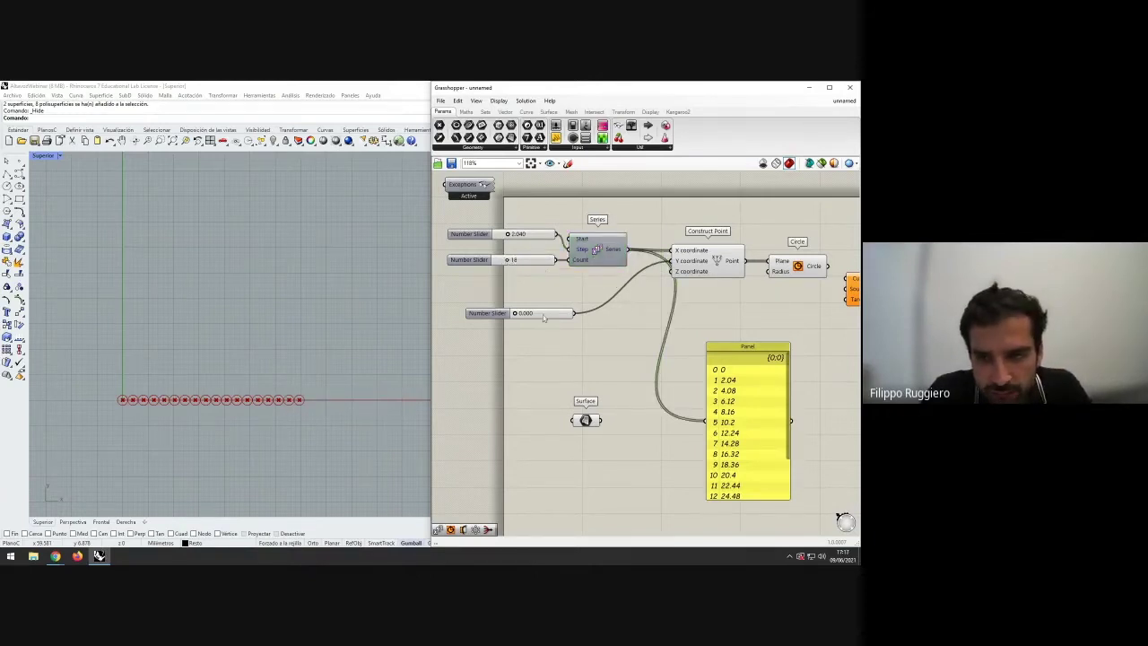
pyautogui.moveTo(543, 317); pyautogui.dragTo(569, 363)
# - Duplicate the Series with its two sliders below the original and connect the copy's output to Construct Point's Y coordinate
pyautogui.moveTo(614, 308); pyautogui.dragTo(443, 210)
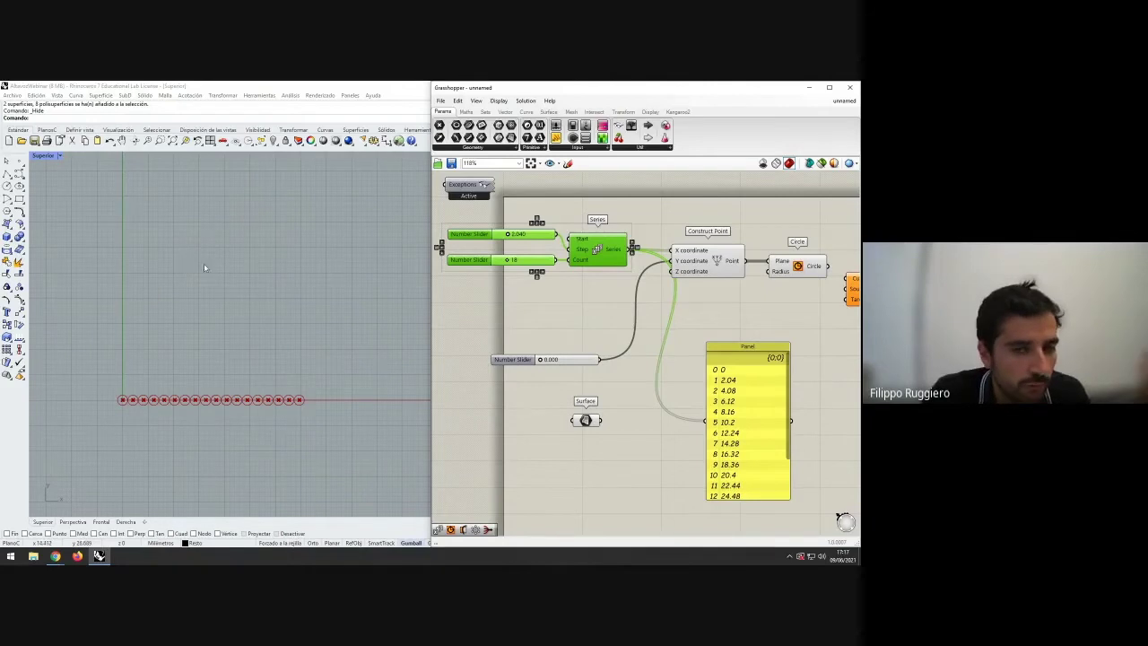
pyautogui.hotkey('ctrl', 'c')
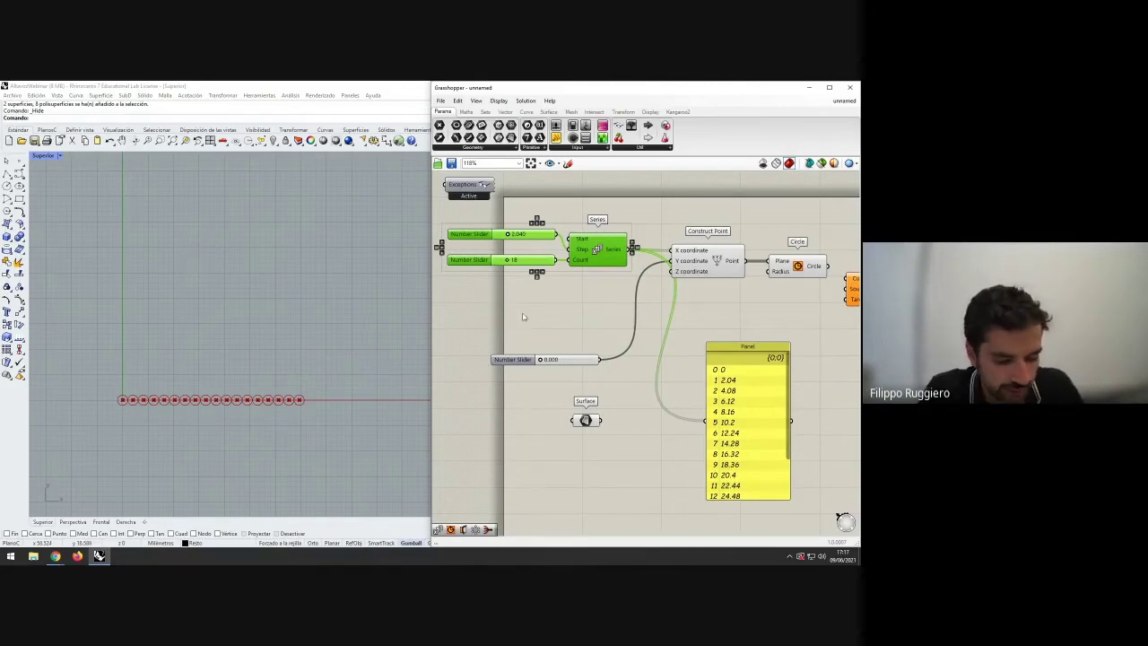
pyautogui.hotkey('ctrl', 'v')
pyautogui.moveTo(596, 267); pyautogui.dragTo(671, 260)
pyautogui.click(659, 336)
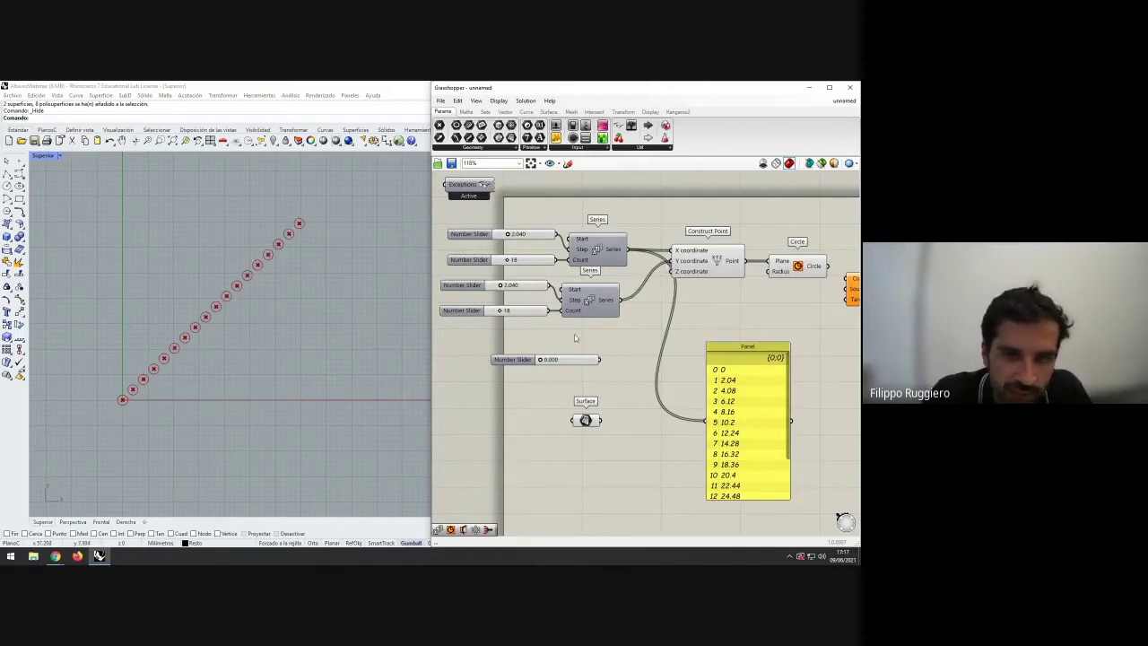
# - Set the second Series' count to 10 and widen the Grasshopper window over the Rhino viewport
pyautogui.moveTo(766, 381); pyautogui.dragTo(741, 395)
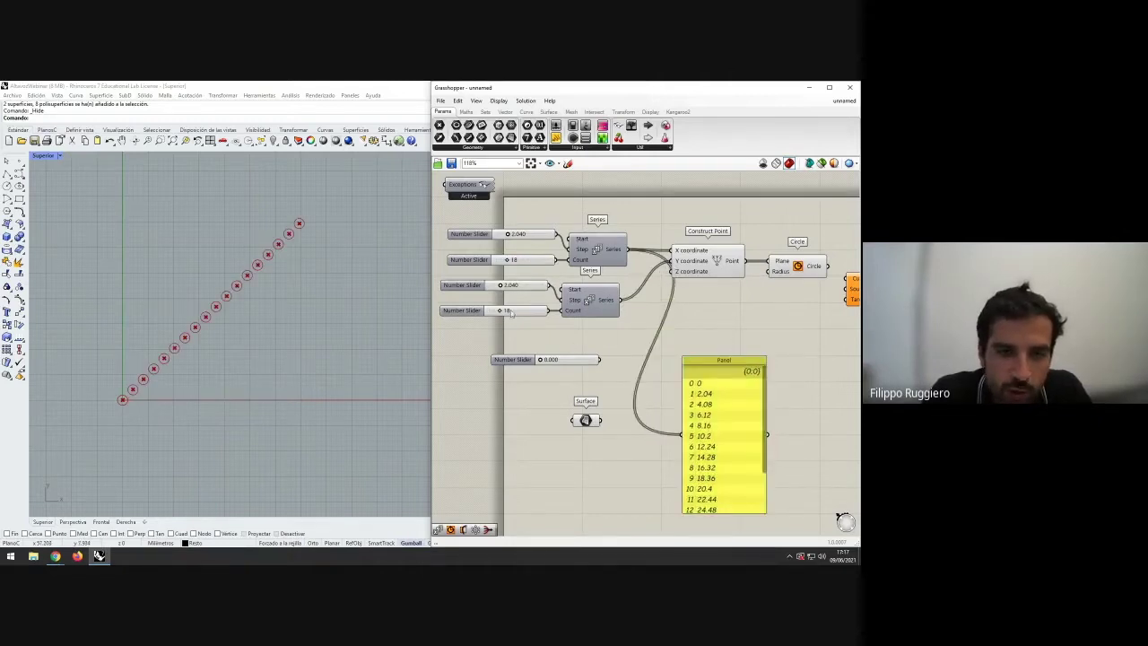
pyautogui.moveTo(499, 311); pyautogui.dragTo(488, 311)
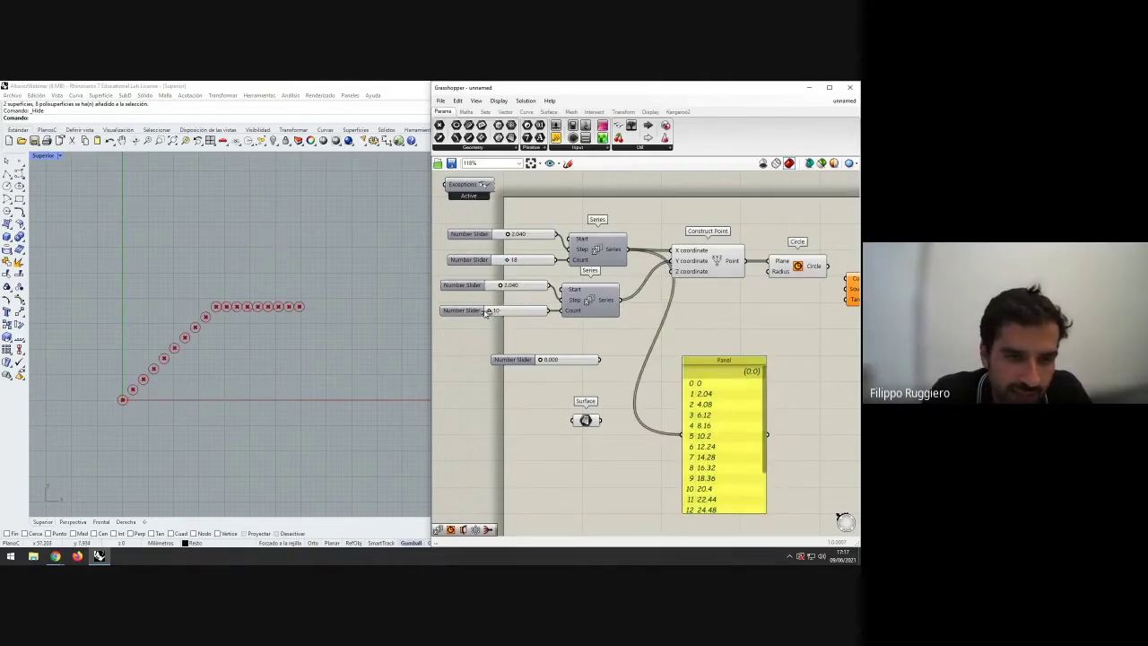
pyautogui.moveTo(748, 409); pyautogui.dragTo(669, 384, button='right')
pyautogui.moveTo(662, 324); pyautogui.dragTo(695, 330, button='right')
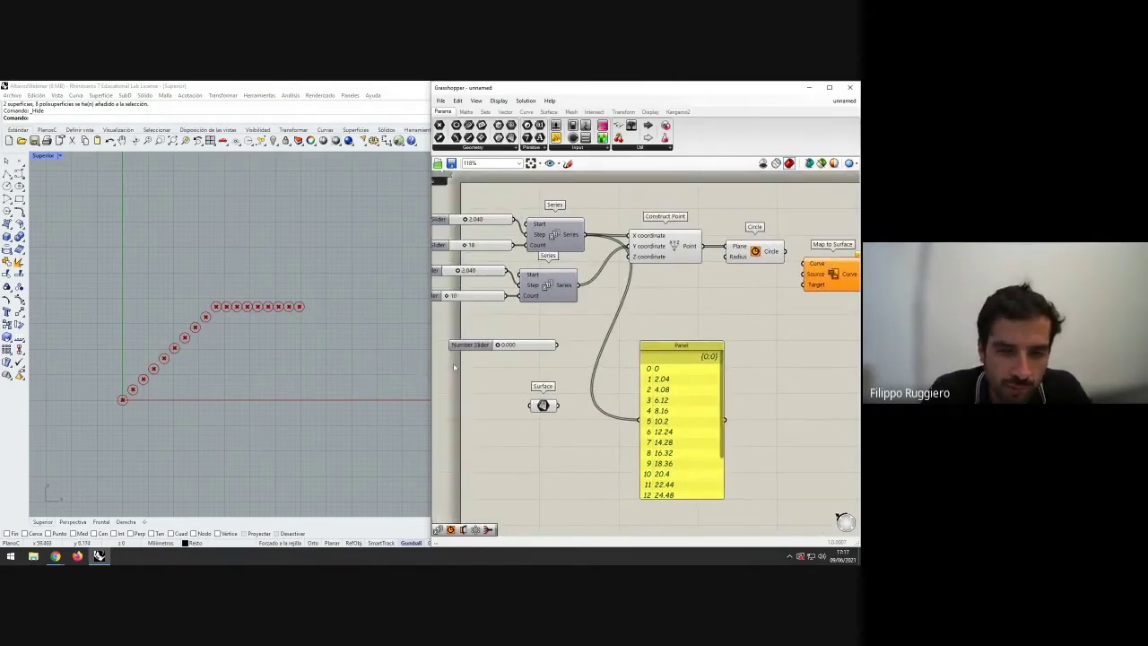
pyautogui.moveTo(431, 372); pyautogui.dragTo(321, 373)
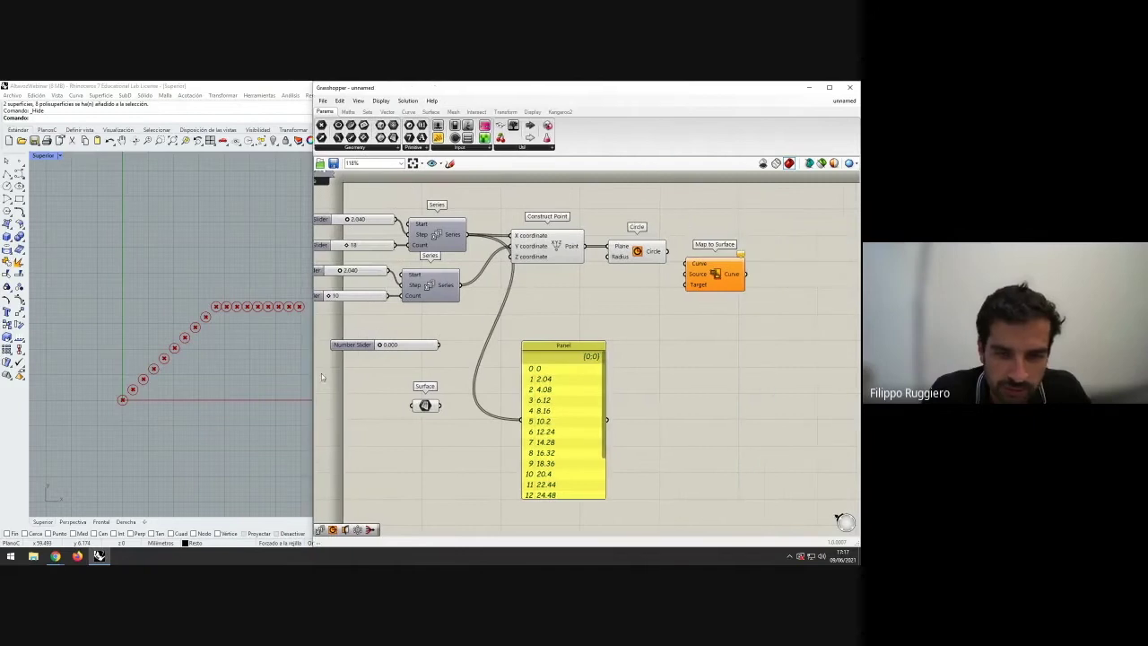
# - Duplicate the Panel, connect the second Series' output to the copy, and move the original Panel away from it
pyautogui.click(605, 392)
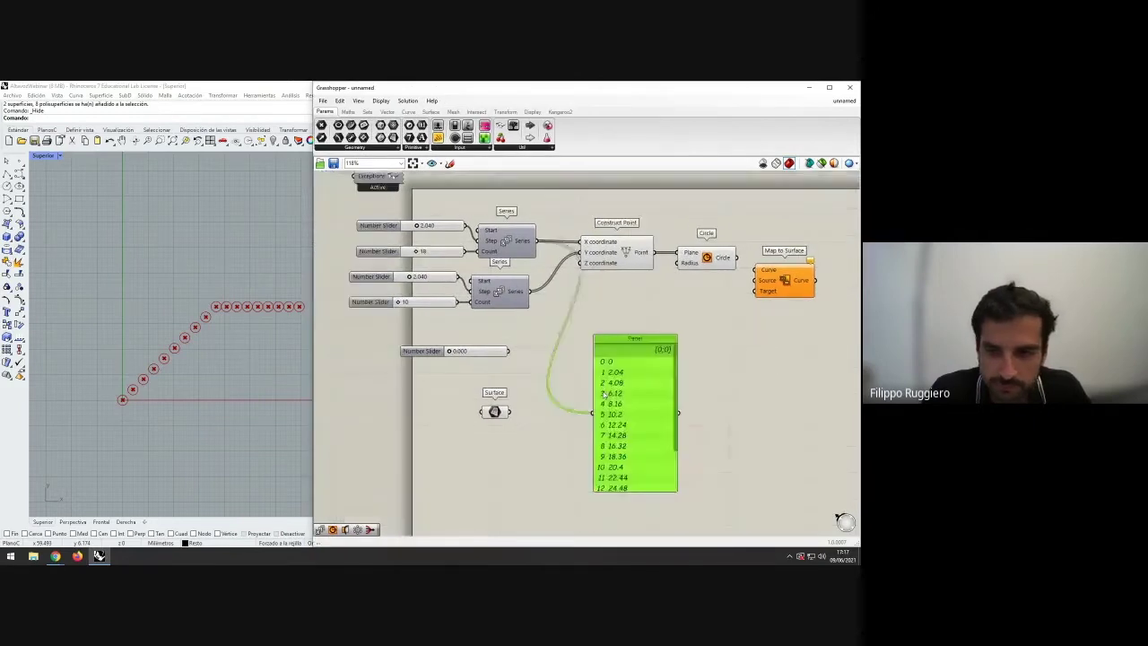
pyautogui.keyDown('alt'); pyautogui.moveTo(647, 402); pyautogui.dragTo(743, 390); pyautogui.keyUp('alt')
pyautogui.moveTo(531, 292); pyautogui.dragTo(689, 400)
pyautogui.moveTo(655, 410); pyautogui.dragTo(608, 399)
pyautogui.click(657, 403)
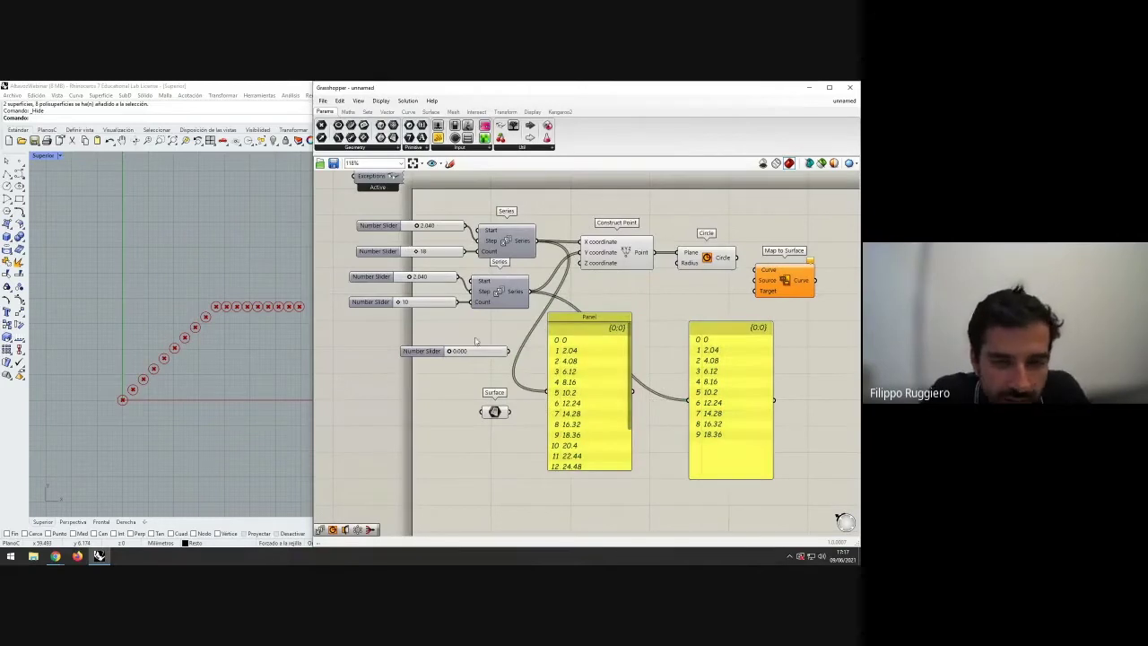
# - Nudge the first Series up to line up with its sliders and bring the second Panel beside the first
pyautogui.scroll(2, 452, 330)
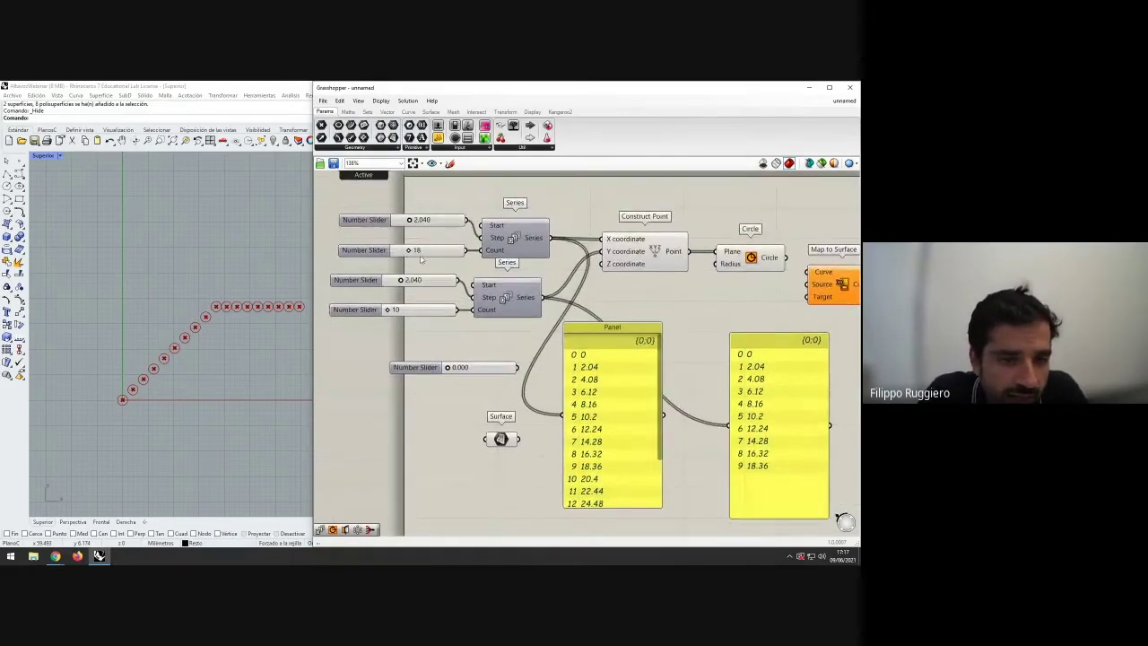
pyautogui.moveTo(518, 245); pyautogui.dragTo(520, 239)
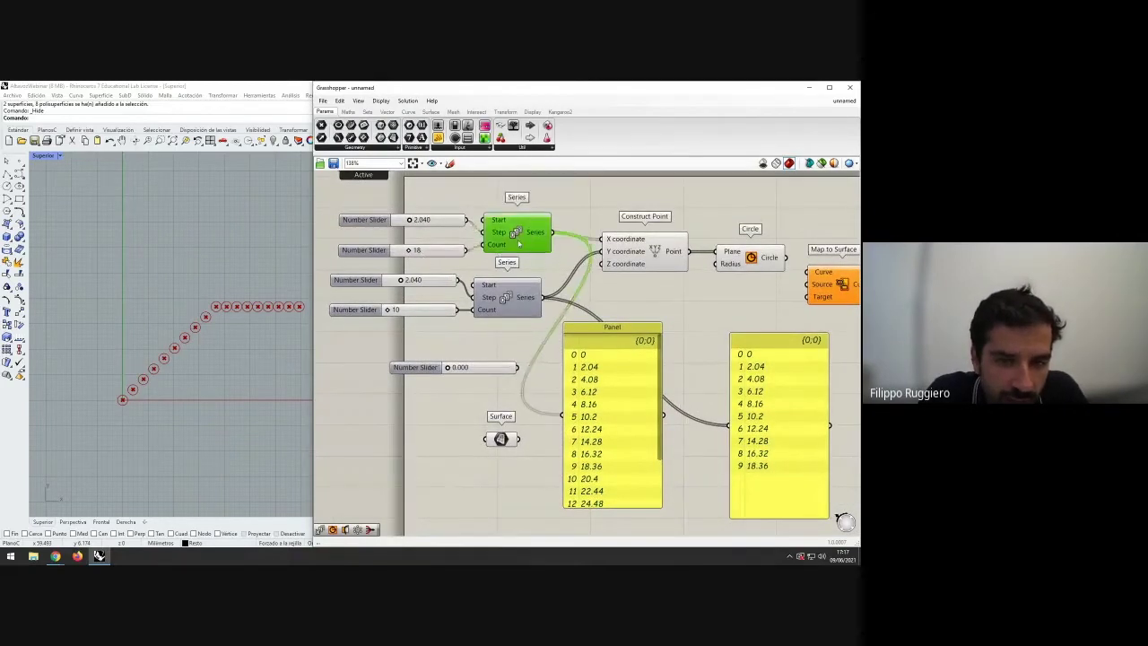
pyautogui.click(517, 260)
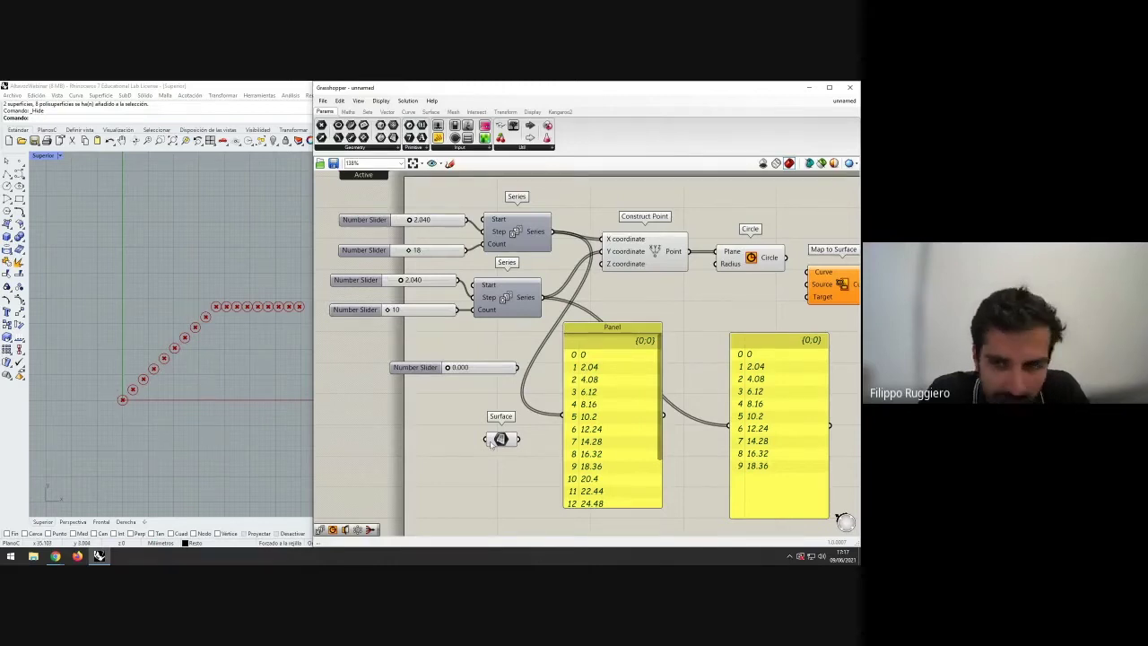
pyautogui.moveTo(492, 445); pyautogui.dragTo(472, 424, button='right')
pyautogui.moveTo(731, 433); pyautogui.dragTo(678, 432)
pyautogui.click(779, 426)
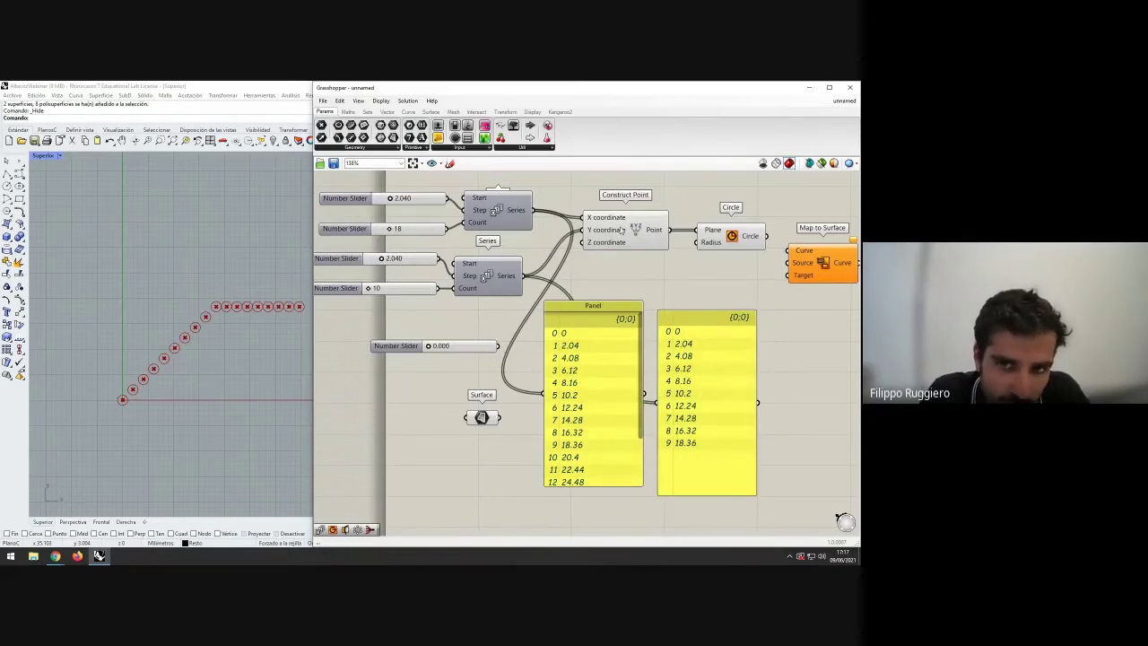
# - Adjust the second Panel's position to leave a narrow gap between the two Panels
pyautogui.moveTo(609, 272)
pyautogui.mouseDown(button='right')
pyautogui.moveTo(603, 288)
pyautogui.moveTo(617, 276)
pyautogui.mouseUp(button='right')
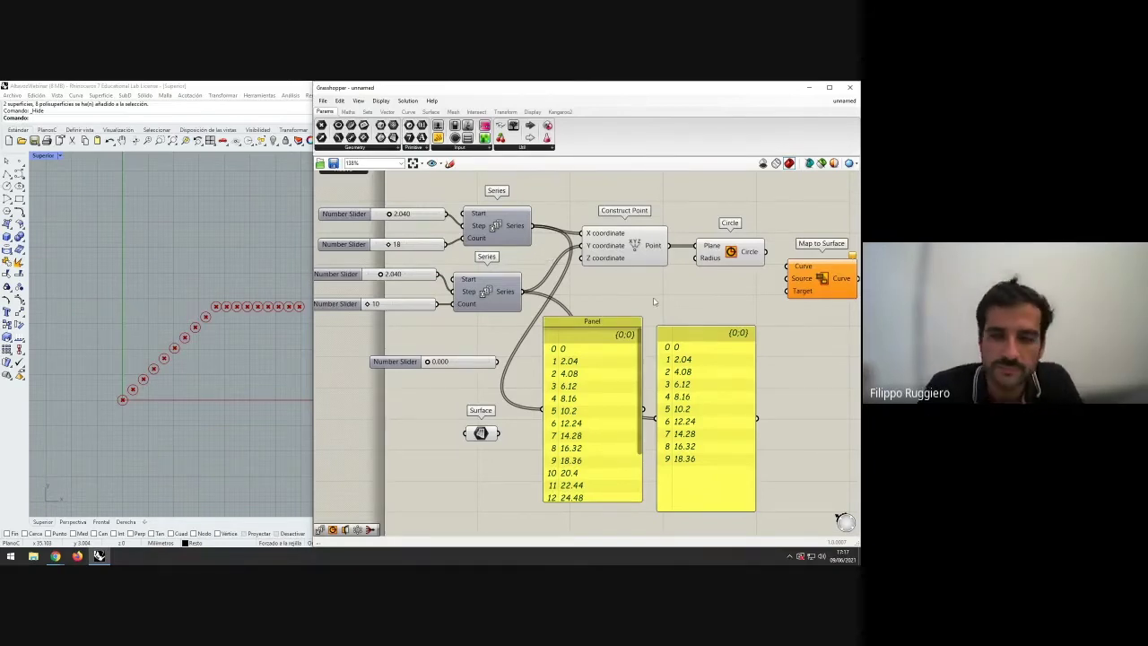
pyautogui.moveTo(654, 301); pyautogui.dragTo(647, 296, button='right')
pyautogui.click(770, 369)
pyautogui.moveTo(685, 361); pyautogui.dragTo(718, 371)
pyautogui.click(752, 301)
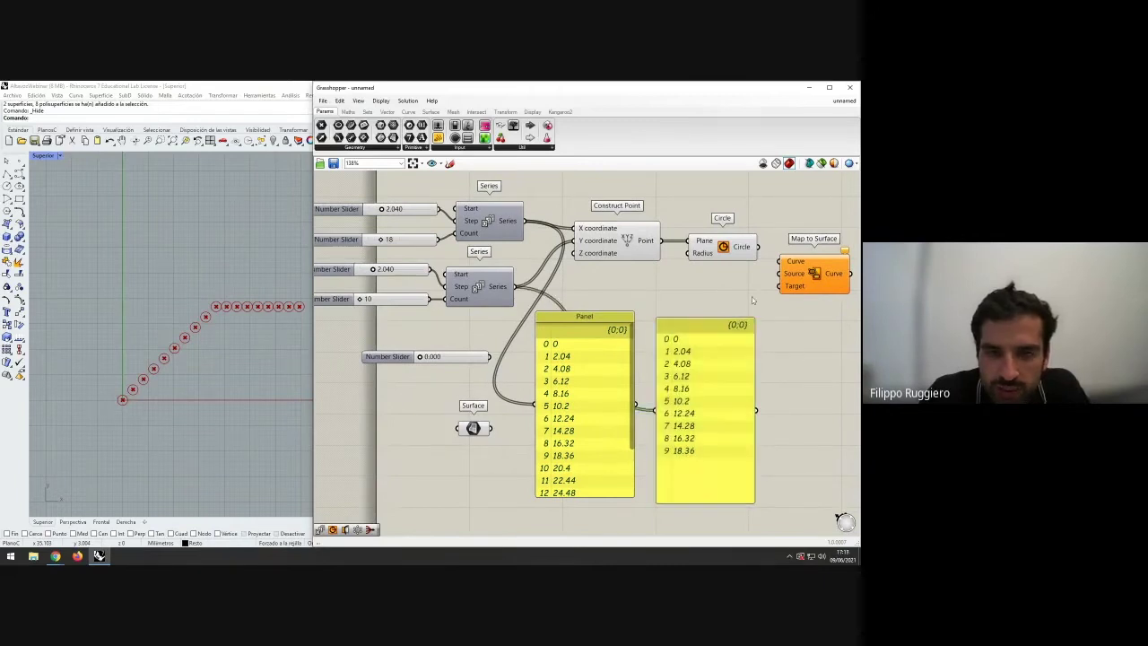
# - Sketch freehand lines pairing the two Panels' items row by row, with the first Panel's extra items all leading to the second's item 9
pyautogui.doubleClick(453, 178)
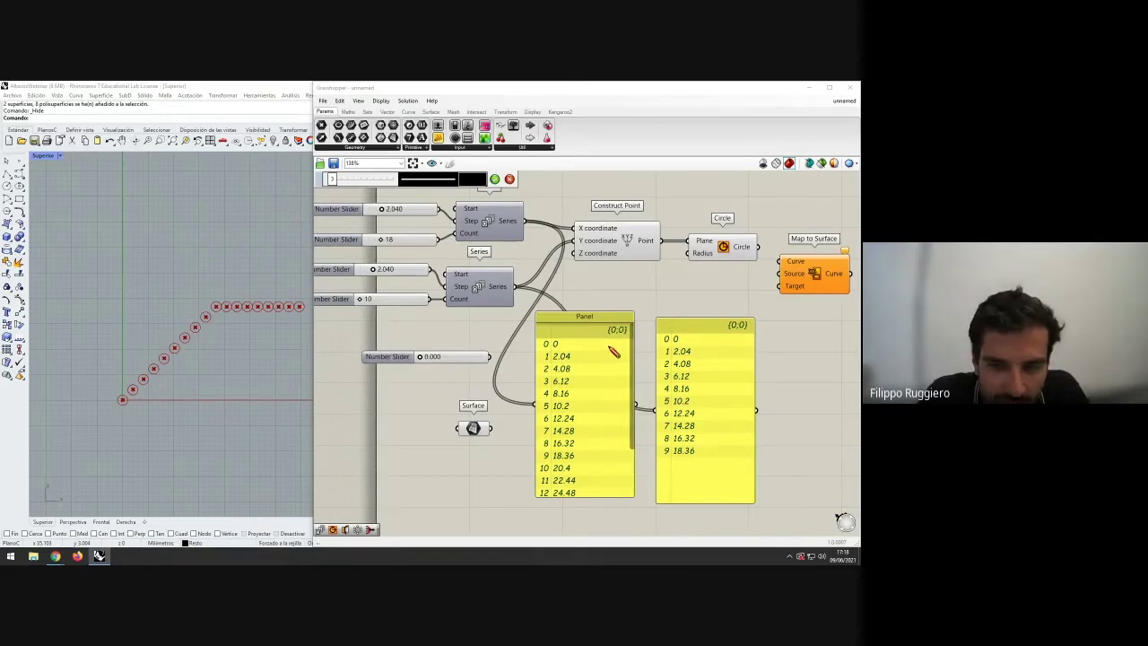
pyautogui.moveTo(612, 345)
pyautogui.mouseDown()
pyautogui.moveTo(658, 339)
pyautogui.moveTo(629, 360)
pyautogui.moveTo(654, 353)
pyautogui.moveTo(661, 377)
pyautogui.mouseUp()
pyautogui.moveTo(624, 396)
pyautogui.mouseDown()
pyautogui.moveTo(666, 391)
pyautogui.moveTo(672, 402)
pyautogui.moveTo(649, 420)
pyautogui.moveTo(660, 442)
pyautogui.mouseUp()
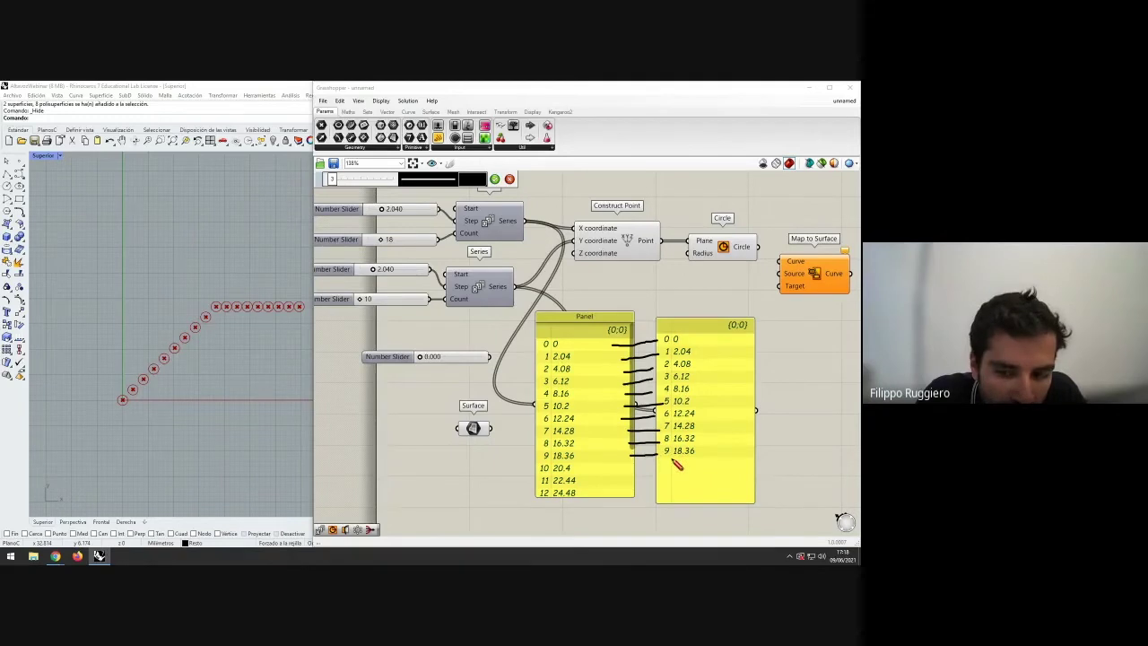
pyautogui.moveTo(630, 470); pyautogui.dragTo(667, 465)
pyautogui.moveTo(634, 519); pyautogui.dragTo(664, 477)
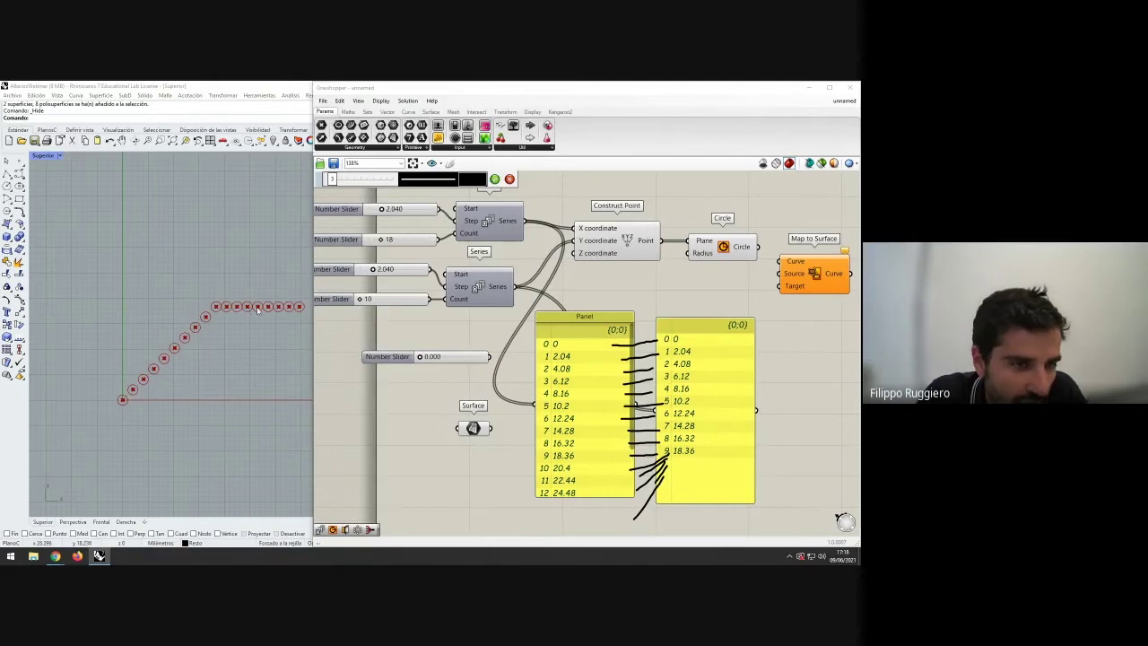
pyautogui.rightClick(503, 335)
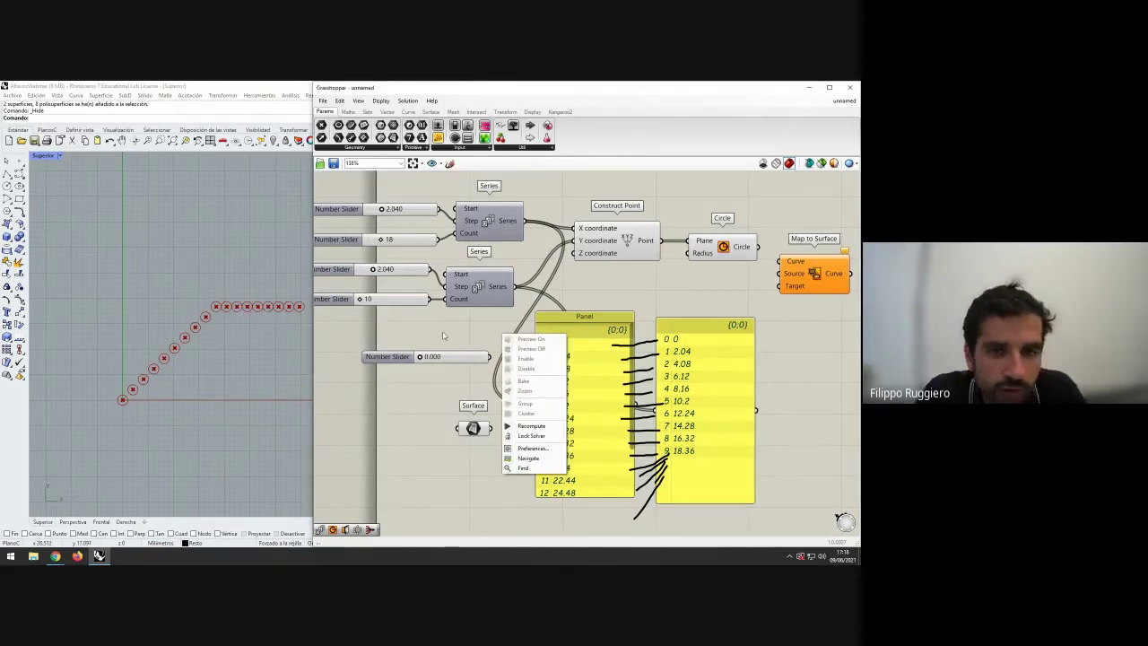
pyautogui.click(483, 324)
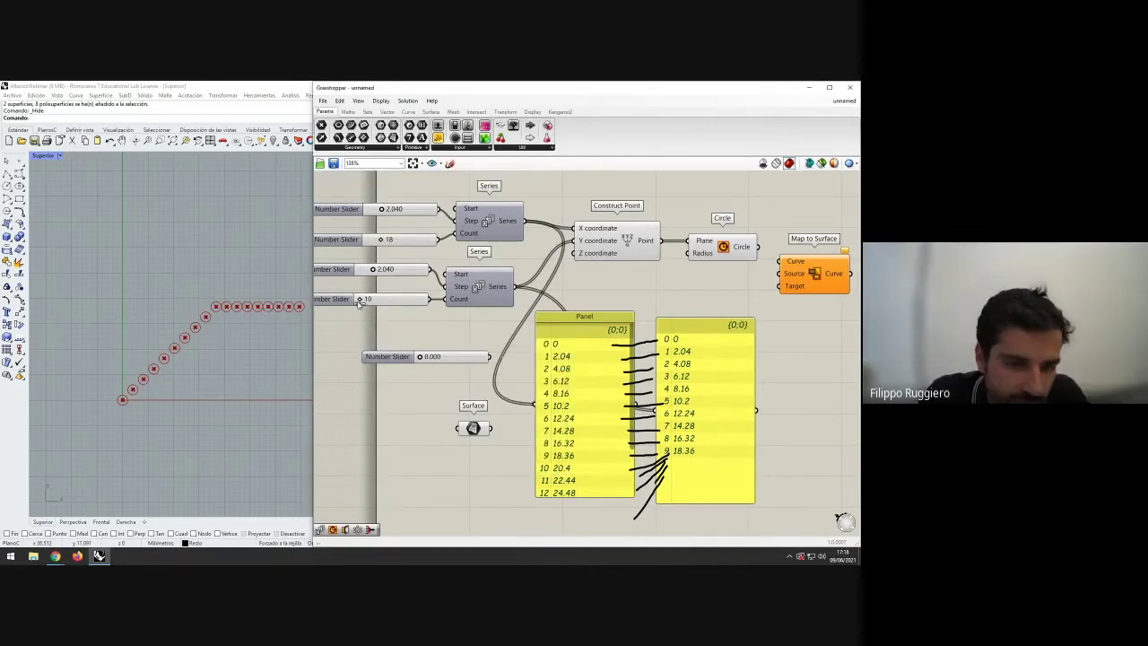
# - Set the second Series' count to 23 and the first Series' count to 10
pyautogui.moveTo(358, 303); pyautogui.dragTo(384, 300)
pyautogui.moveTo(381, 240); pyautogui.dragTo(367, 240)
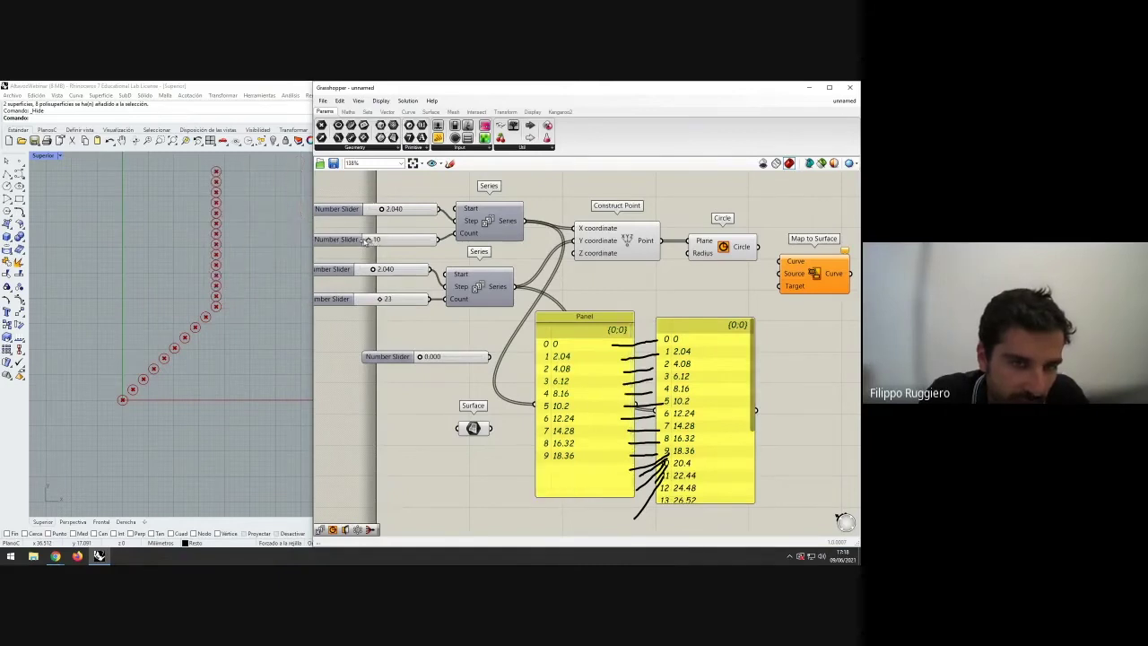
pyautogui.moveTo(251, 296); pyautogui.dragTo(255, 320, button='right')
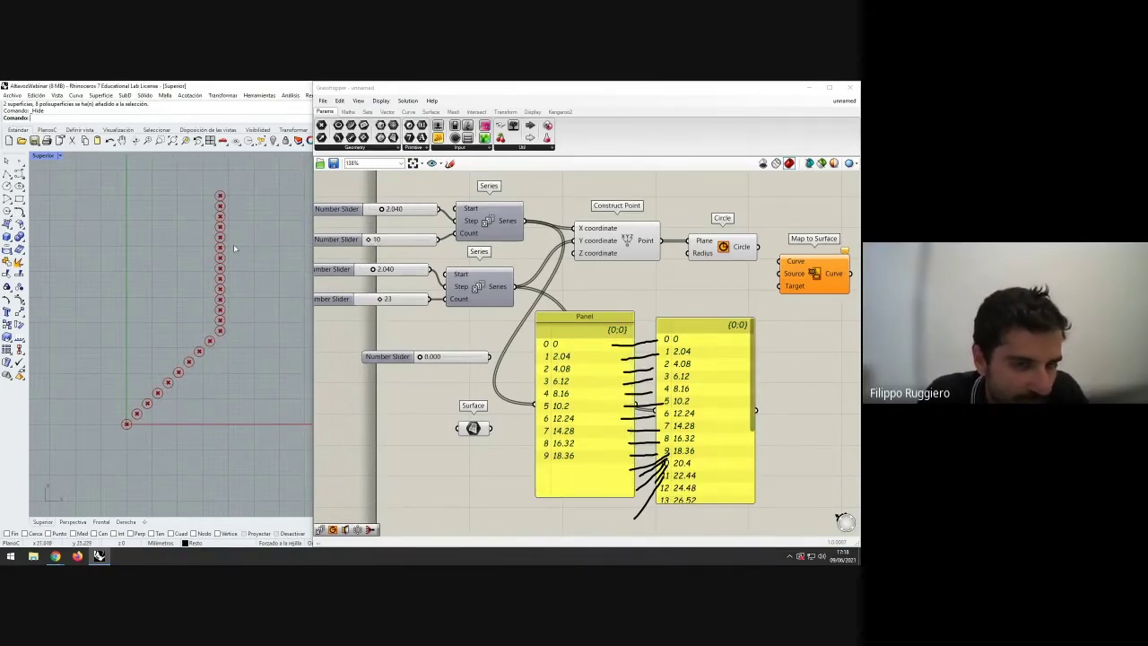
# - Delete both Panels that list the Series values
pyautogui.click(538, 375)
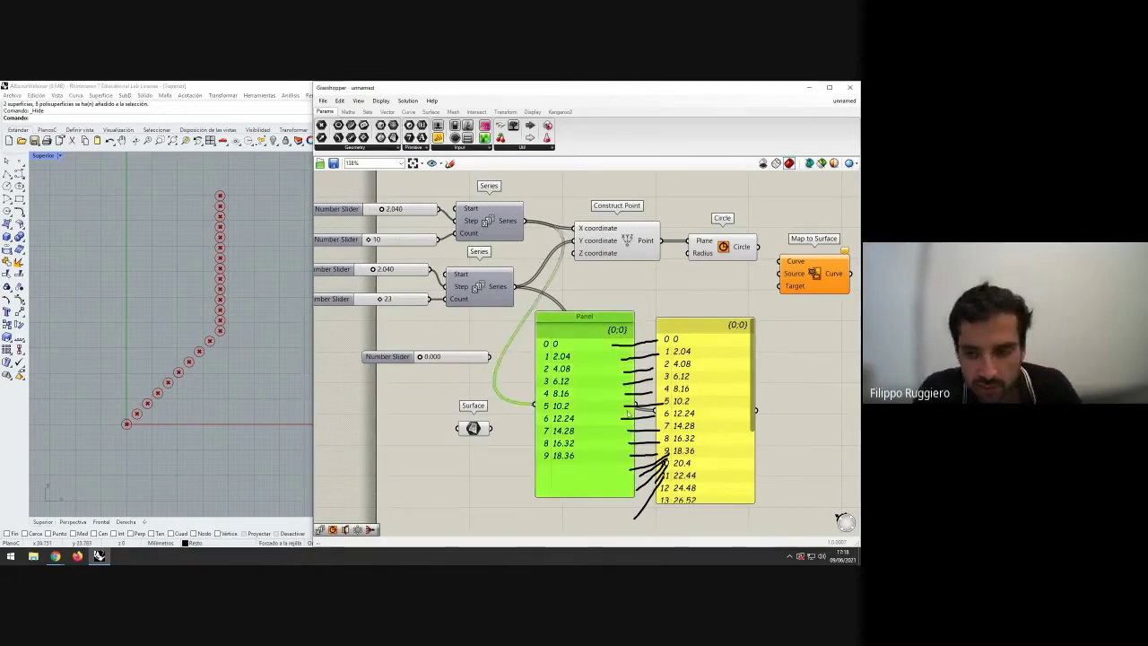
pyautogui.press('Delete')
pyautogui.click(669, 408)
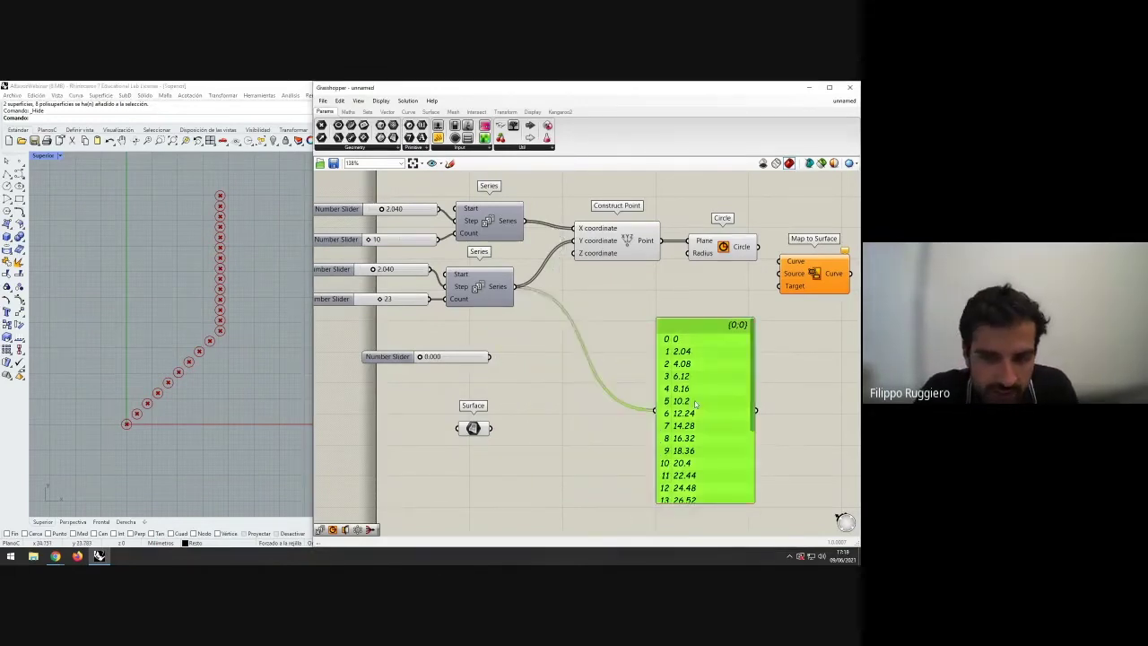
pyautogui.press('Delete')
pyautogui.moveTo(562, 367); pyautogui.dragTo(605, 391, button='right')
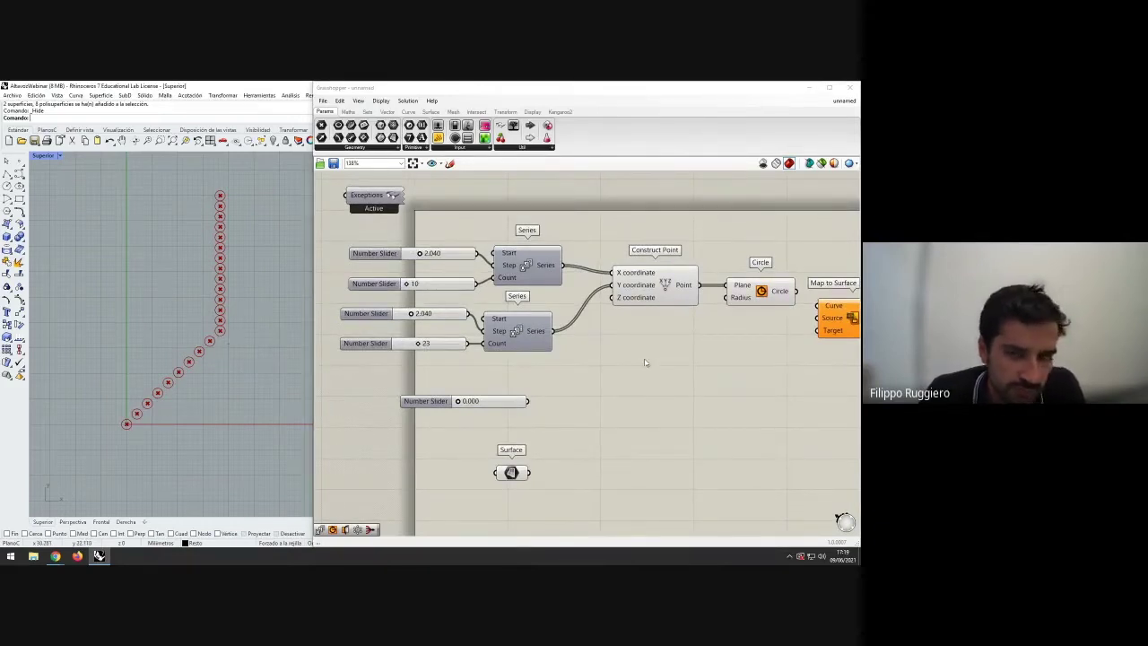
# - Shift Construct Point and Circle together away from the two Series to open a gap for another component
pyautogui.click(653, 287)
pyautogui.click(756, 384)
pyautogui.moveTo(757, 385); pyautogui.dragTo(684, 362, button='right')
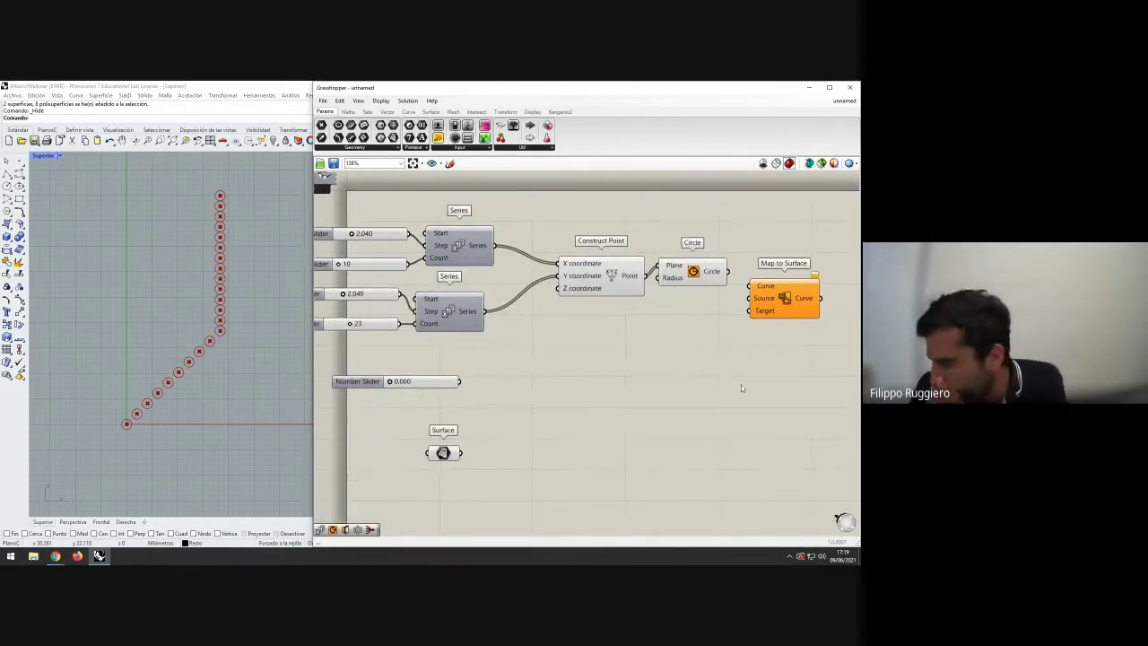
pyautogui.moveTo(717, 363); pyautogui.dragTo(626, 236)
pyautogui.moveTo(613, 279); pyautogui.dragTo(689, 285)
pyautogui.click(671, 357)
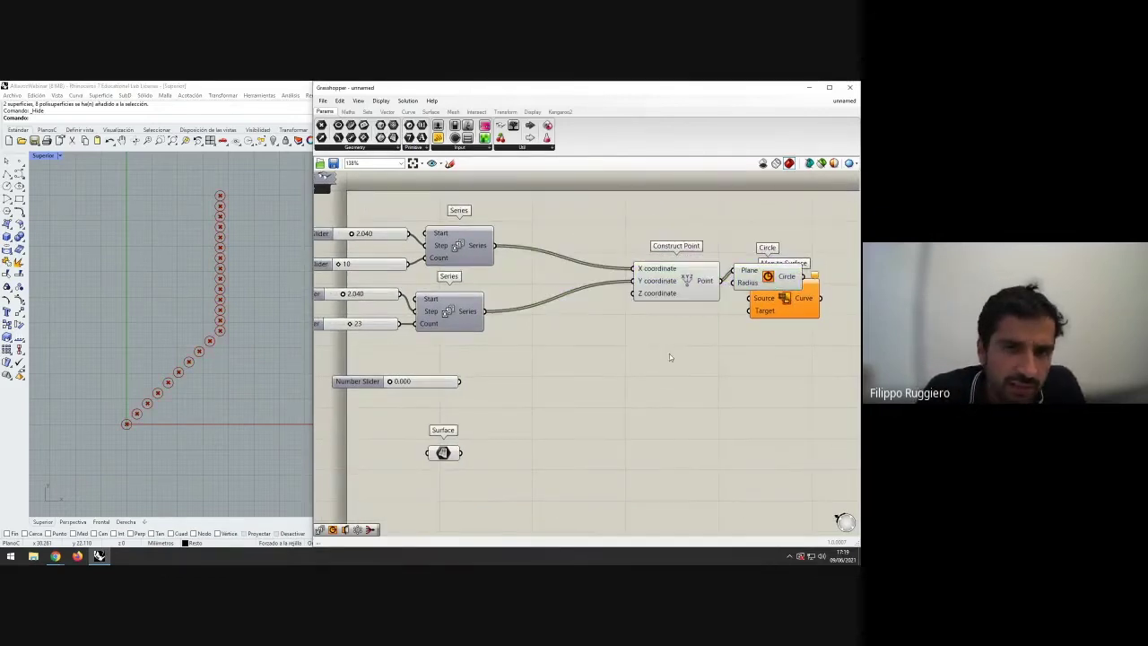
pyautogui.moveTo(670, 357); pyautogui.dragTo(647, 360, button='right')
# - Insert a Cross Reference between the two Series and Construct Point, feeding List (A) to the X coordinate and List (B) to the Y coordinate
pyautogui.click(367, 111)
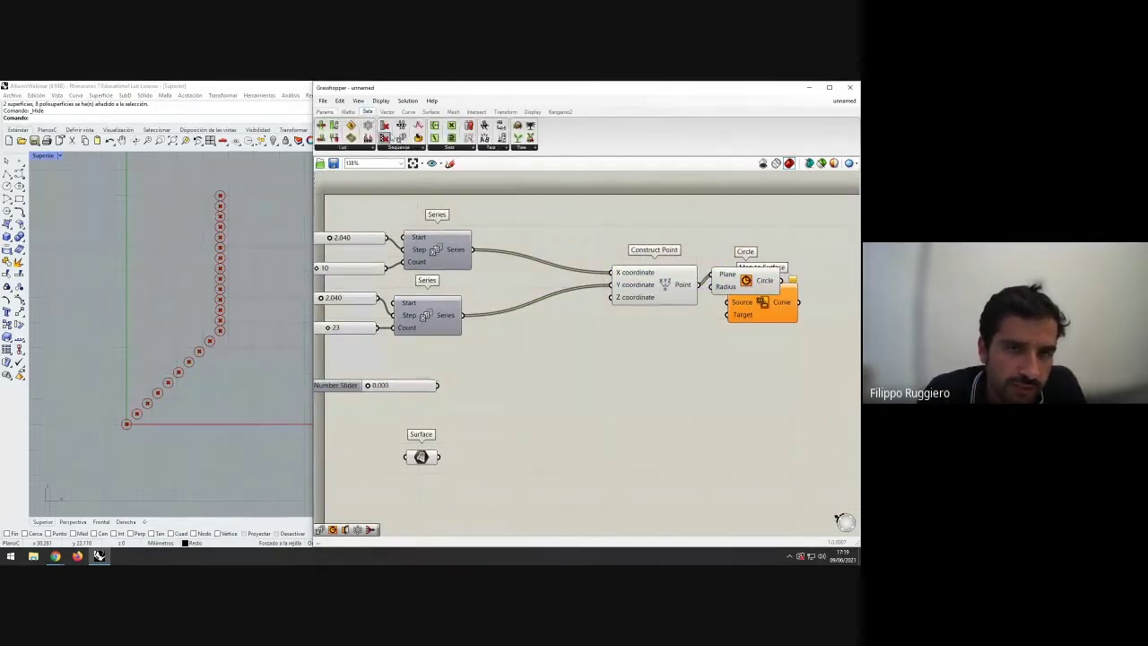
pyautogui.moveTo(368, 128); pyautogui.dragTo(493, 273)
pyautogui.moveTo(463, 314); pyautogui.dragTo(493, 285)
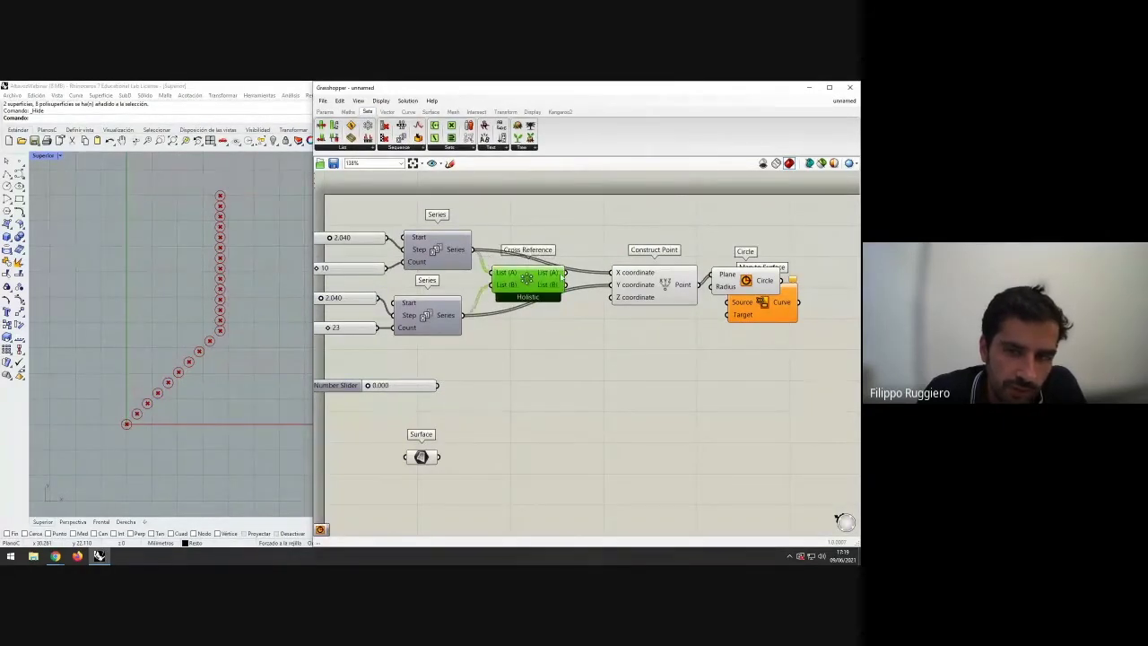
pyautogui.moveTo(565, 273); pyautogui.dragTo(613, 286)
pyautogui.click(568, 317)
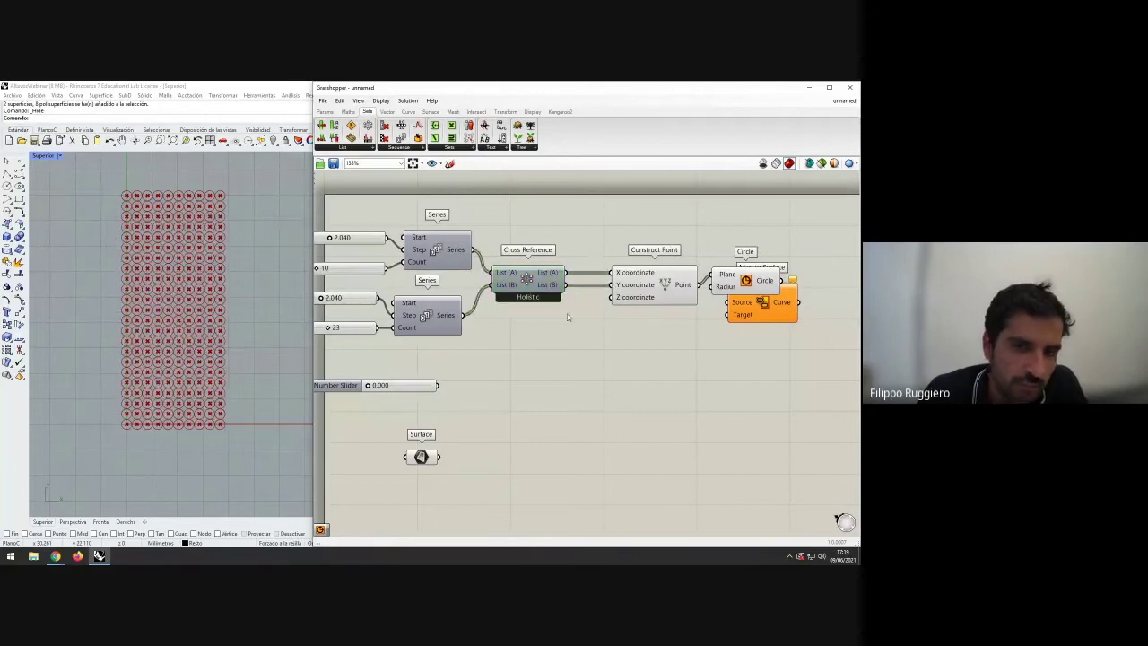
pyautogui.moveTo(540, 295); pyautogui.dragTo(554, 295)
pyautogui.click(556, 312)
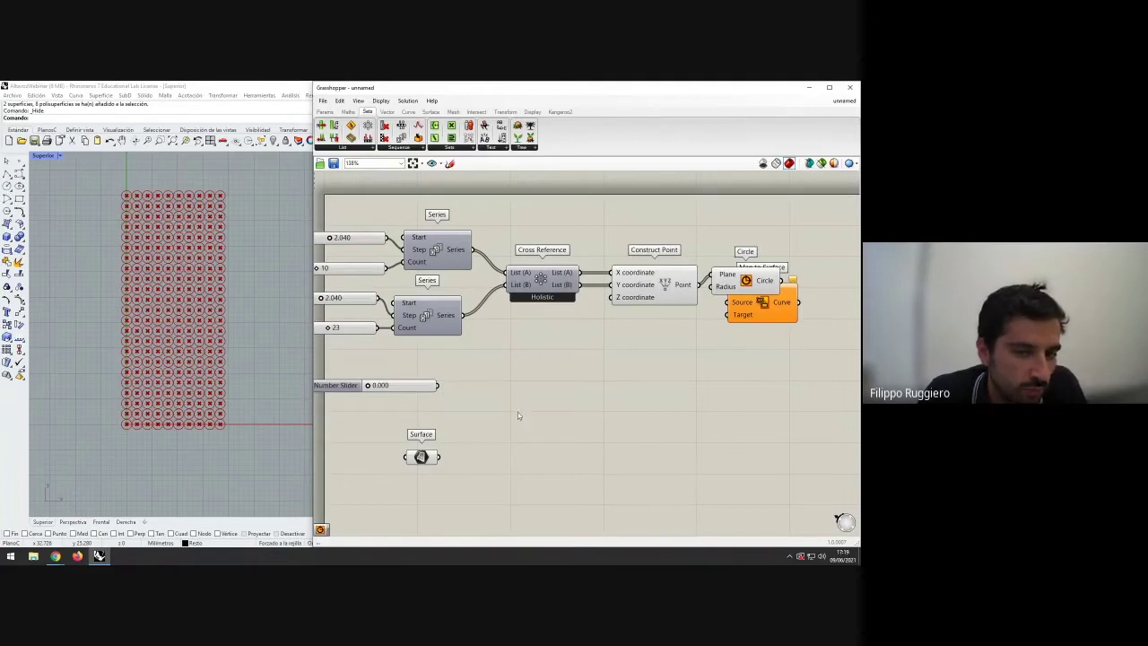
# - Set the first Series' step to 2.474 and count to 15, and the second Series' step to 2.481
pyautogui.moveTo(521, 412); pyautogui.dragTo(614, 423, button='right')
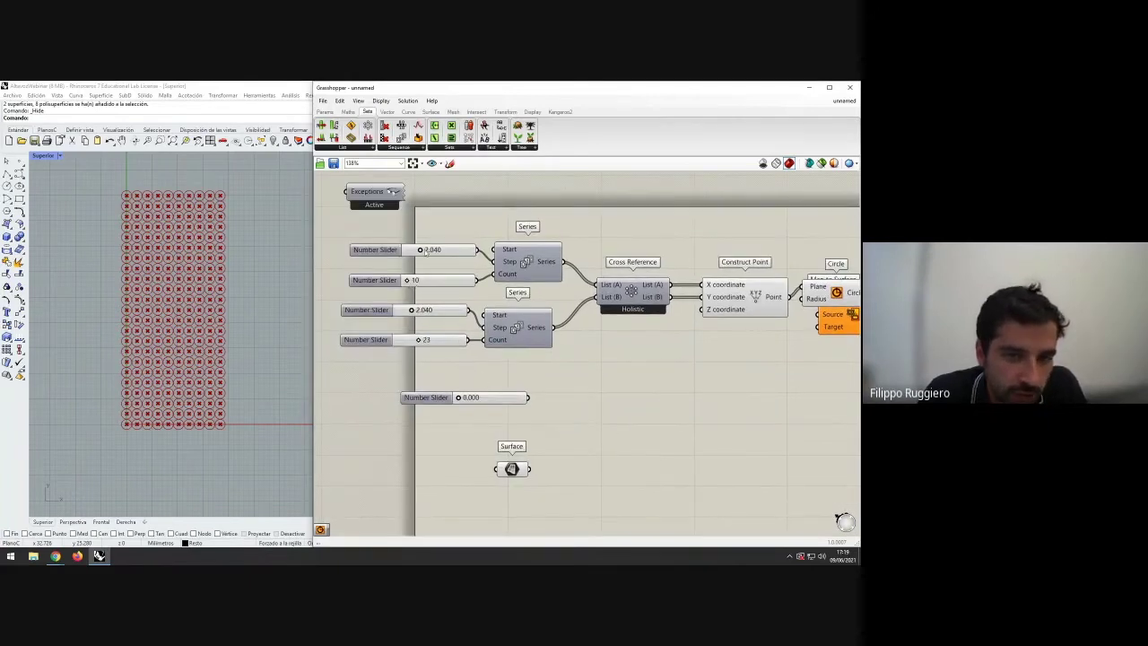
pyautogui.moveTo(420, 250); pyautogui.dragTo(416, 281)
pyautogui.scroll(-2, 180, 337)
pyautogui.moveTo(180, 337); pyautogui.dragTo(167, 348, button='right')
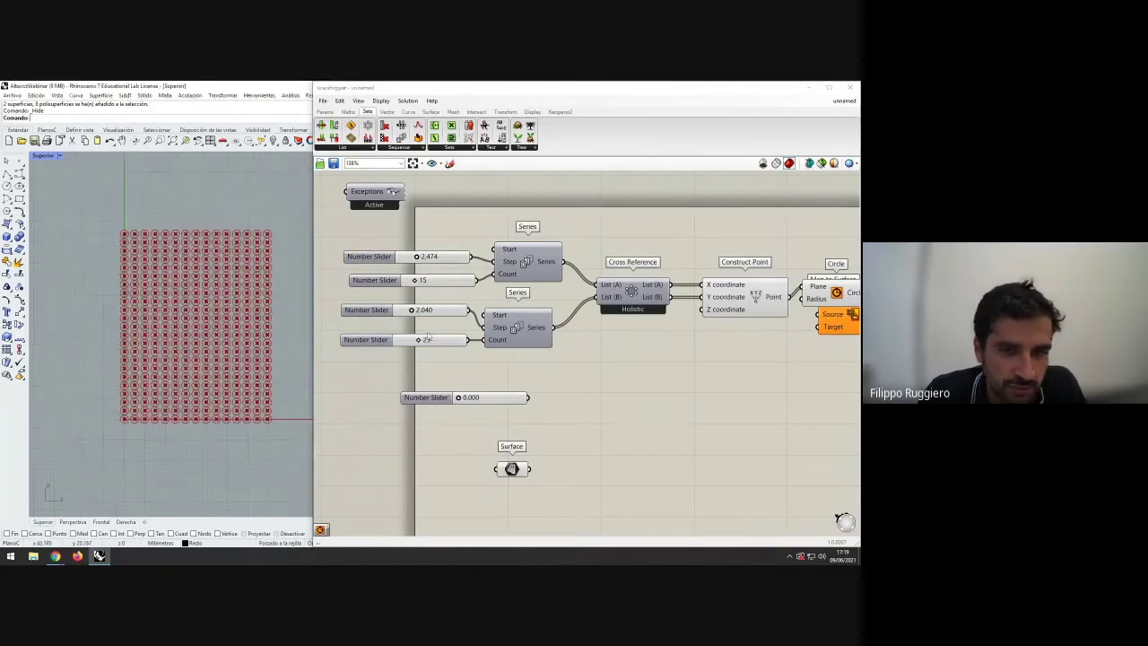
pyautogui.moveTo(410, 309); pyautogui.dragTo(413, 309)
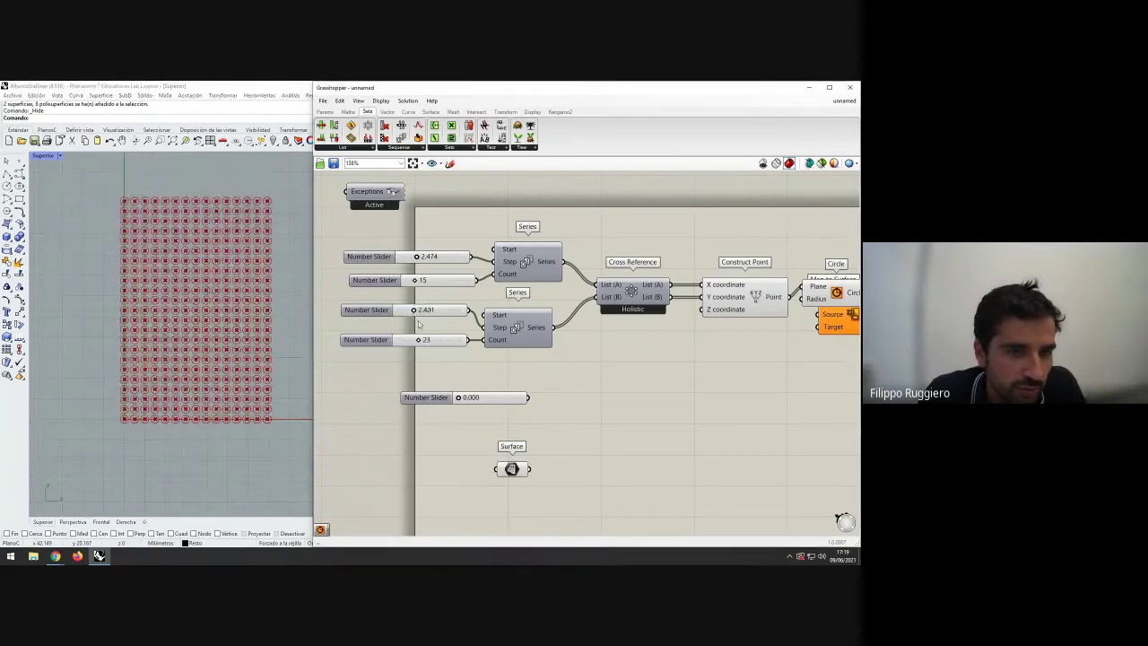
# - Turn off the preview of Construct Point
pyautogui.moveTo(628, 375); pyautogui.dragTo(531, 370, button='right')
pyautogui.rightClick(661, 295)
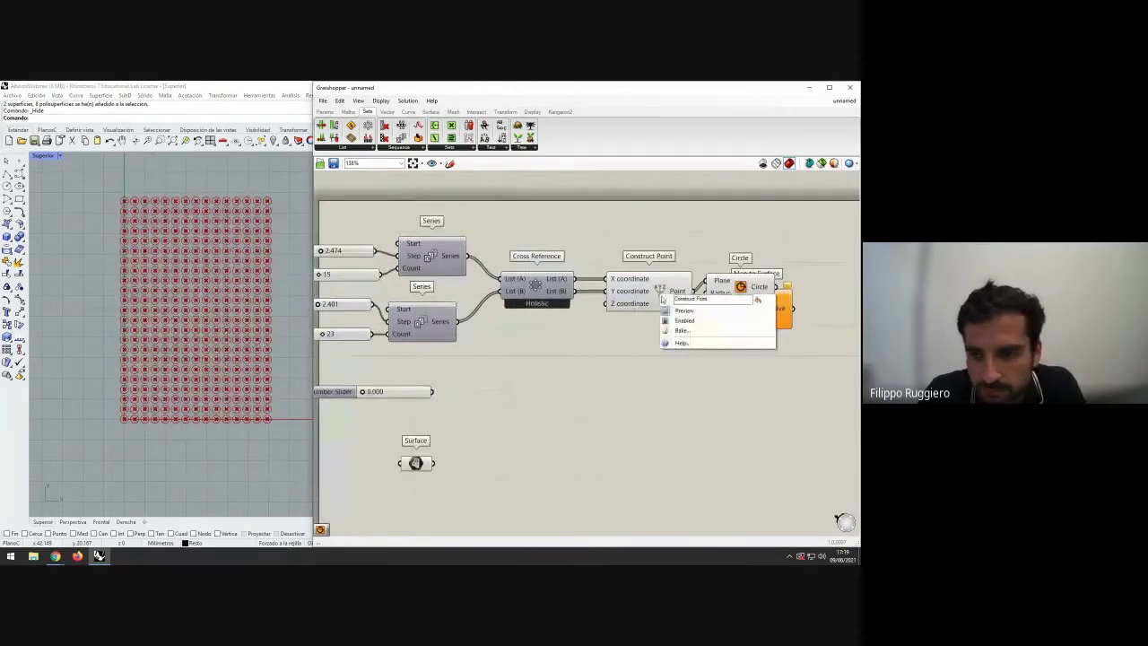
pyautogui.click(680, 312)
# - Move Map to Surface clear of Circle and place the Surface parameter below Circle
pyautogui.moveTo(666, 341); pyautogui.dragTo(621, 338, button='right')
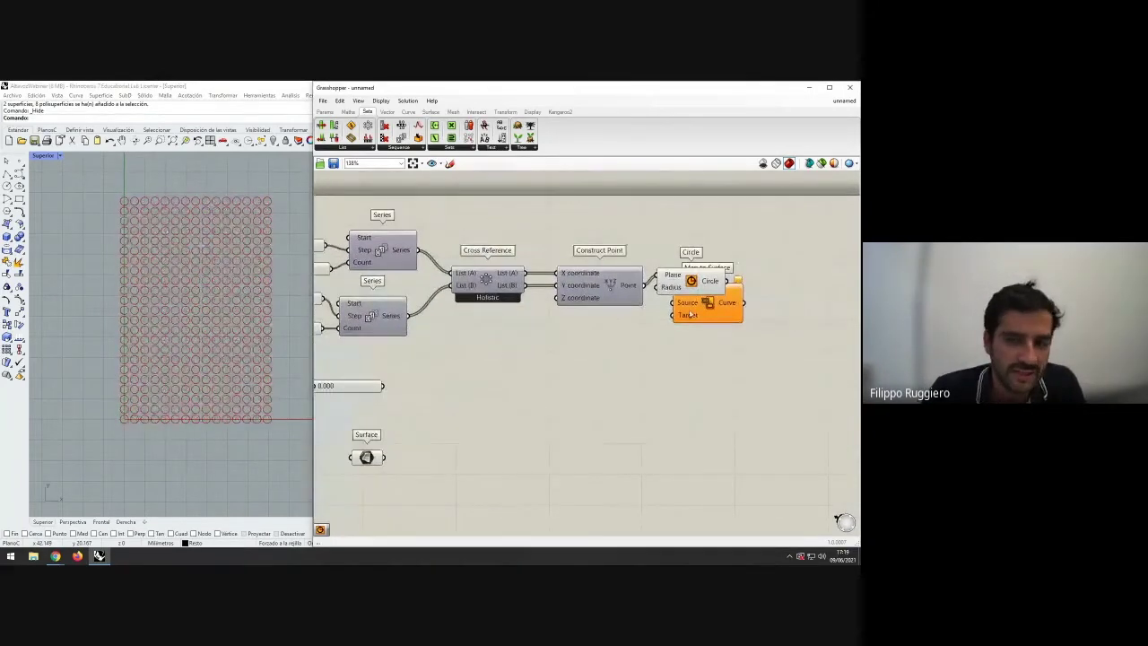
pyautogui.click(723, 302)
pyautogui.moveTo(723, 302); pyautogui.dragTo(836, 319)
pyautogui.click(774, 353)
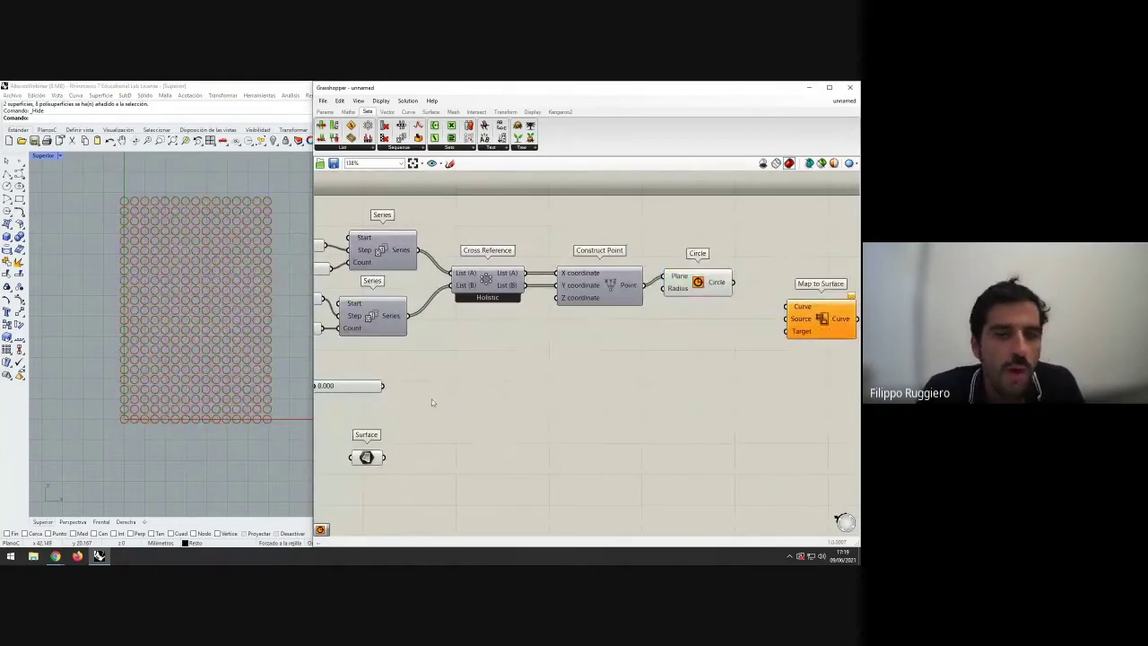
pyautogui.moveTo(429, 399); pyautogui.dragTo(470, 383, button='right')
pyautogui.moveTo(395, 426); pyautogui.dragTo(730, 347)
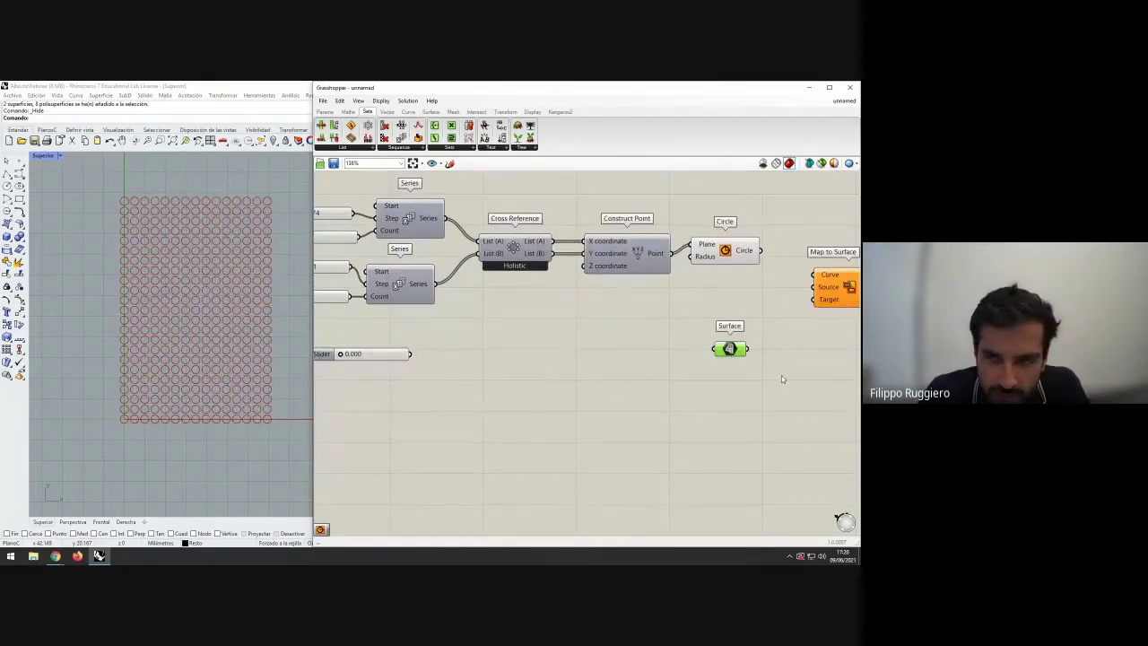
pyautogui.moveTo(741, 384); pyautogui.dragTo(585, 382, button='right')
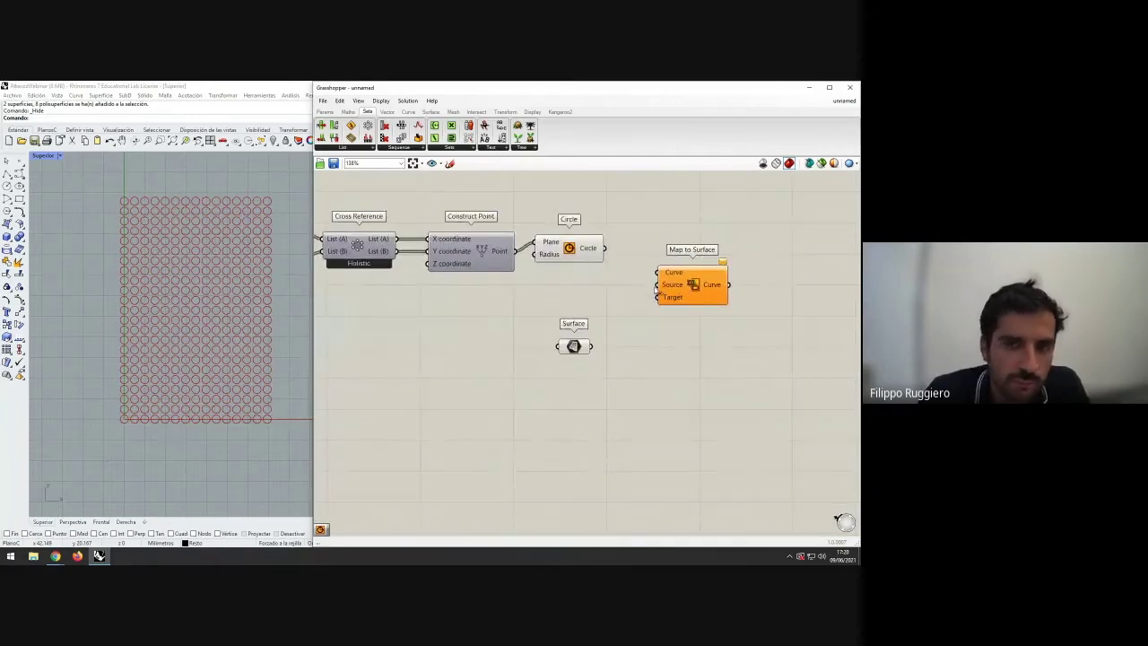
pyautogui.moveTo(689, 291); pyautogui.dragTo(708, 285)
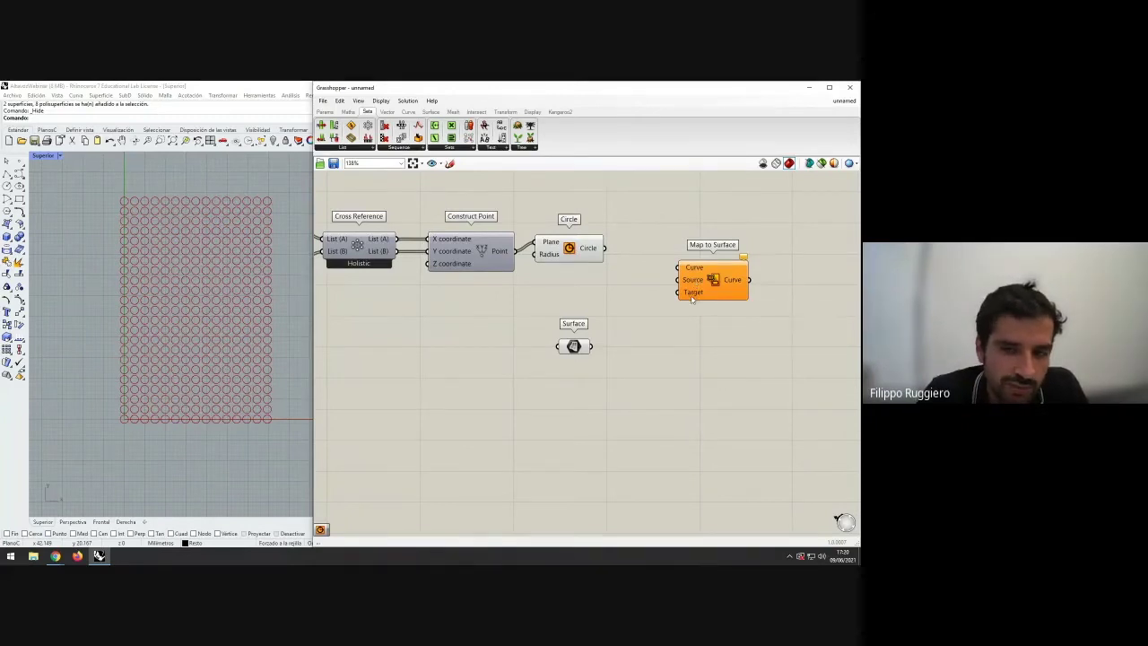
# - Connect the Surface parameter to Map to Surface's Target and the Circle output to its Curve input
pyautogui.click(574, 346)
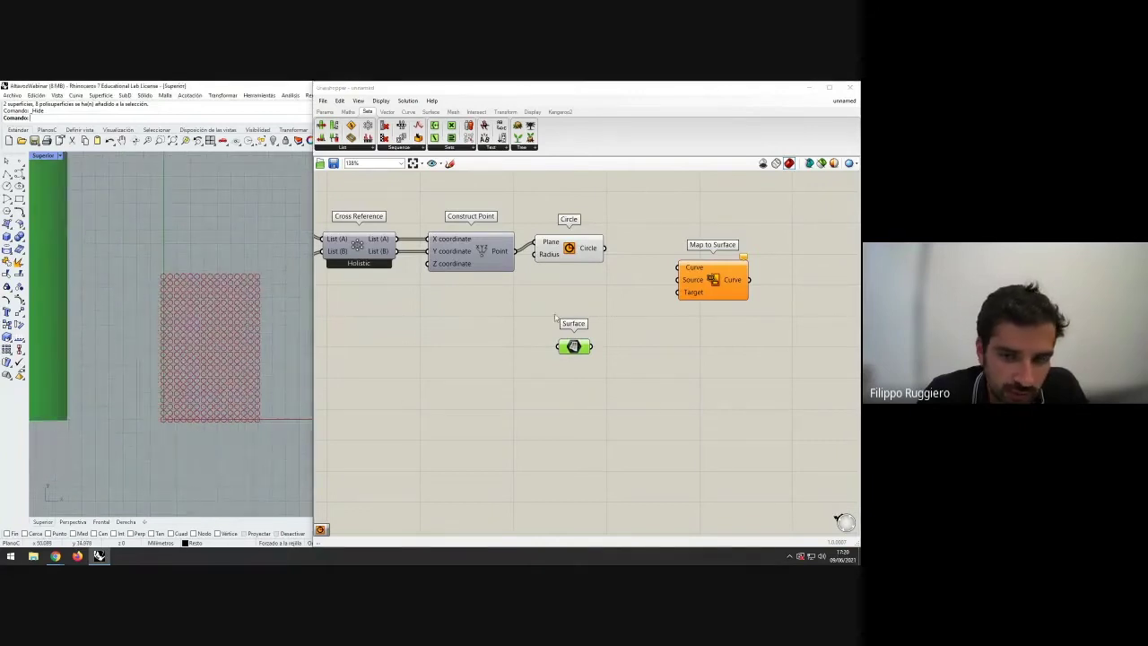
pyautogui.click(594, 352)
pyautogui.moveTo(592, 347); pyautogui.dragTo(672, 307)
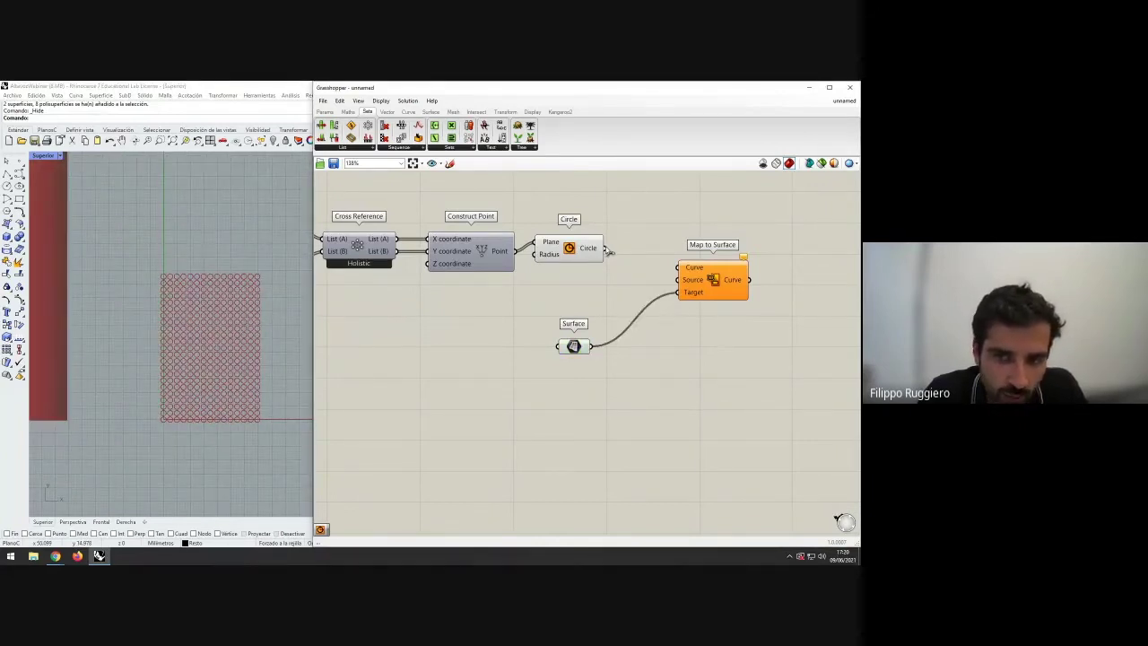
pyautogui.moveTo(605, 247); pyautogui.dragTo(686, 271)
pyautogui.scroll(3, 187, 358)
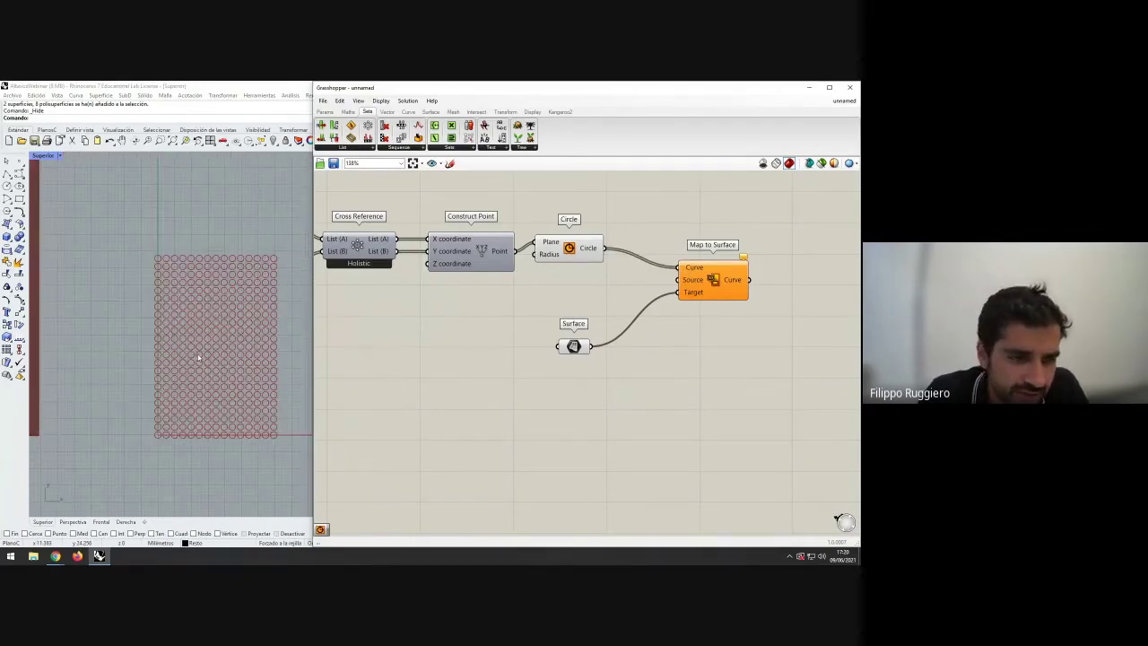
pyautogui.click(229, 338)
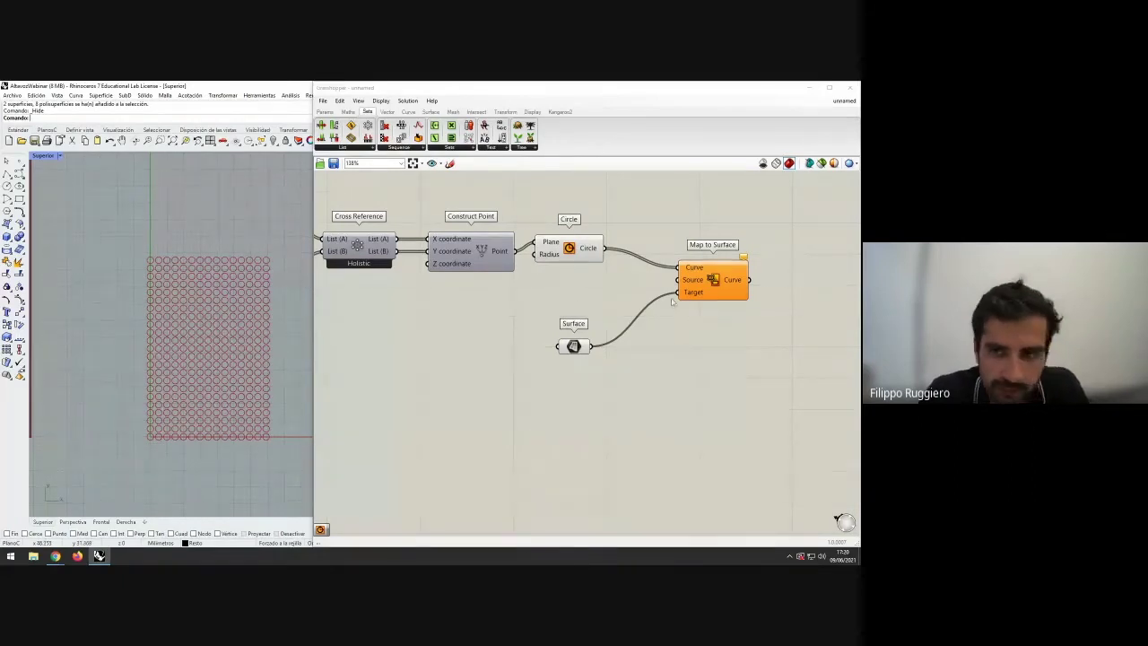
# - Move Map to Surface farther from Circle to leave room between them
pyautogui.moveTo(713, 285); pyautogui.dragTo(730, 284)
pyautogui.click(657, 327)
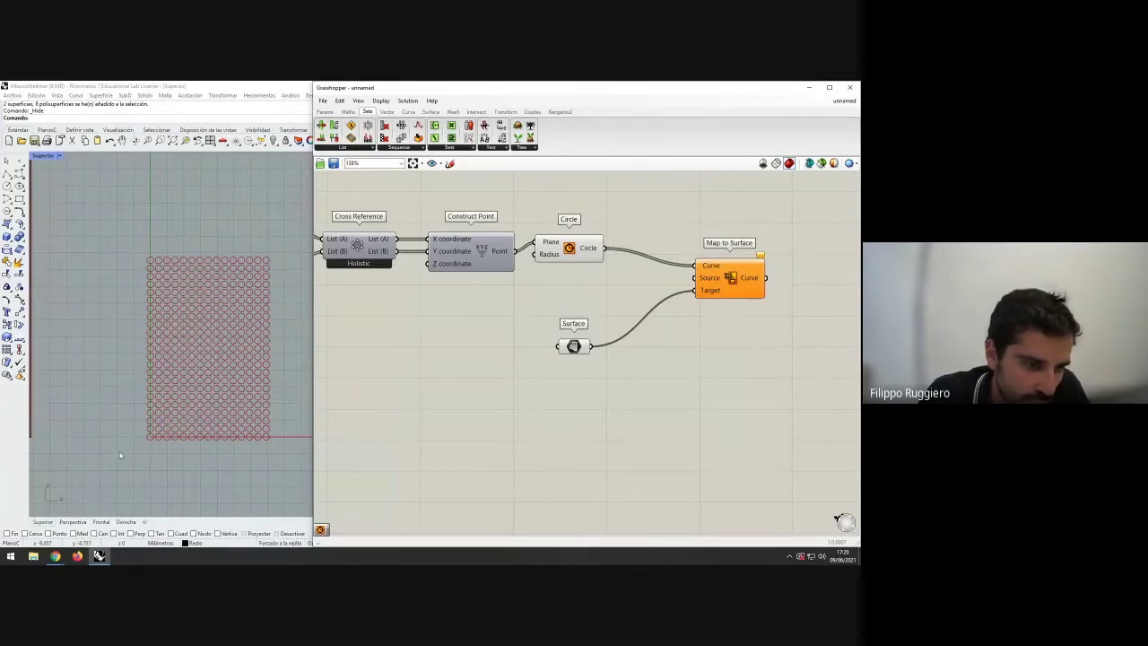
pyautogui.moveTo(268, 310); pyautogui.dragTo(244, 305, button='right')
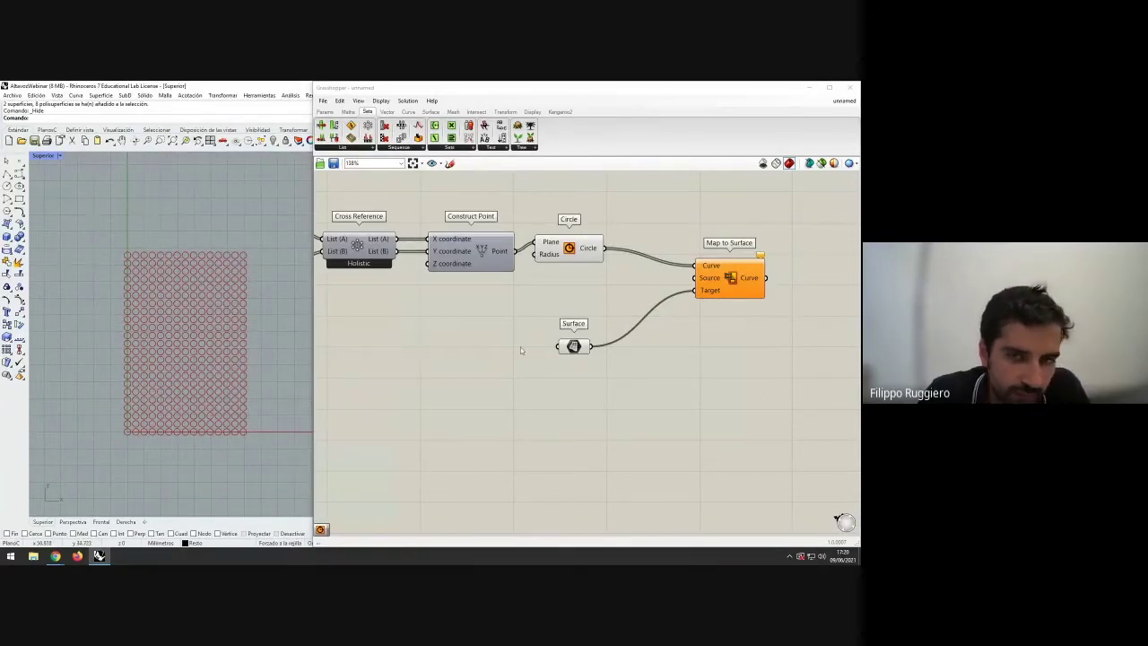
pyautogui.click(572, 249)
pyautogui.click(588, 277)
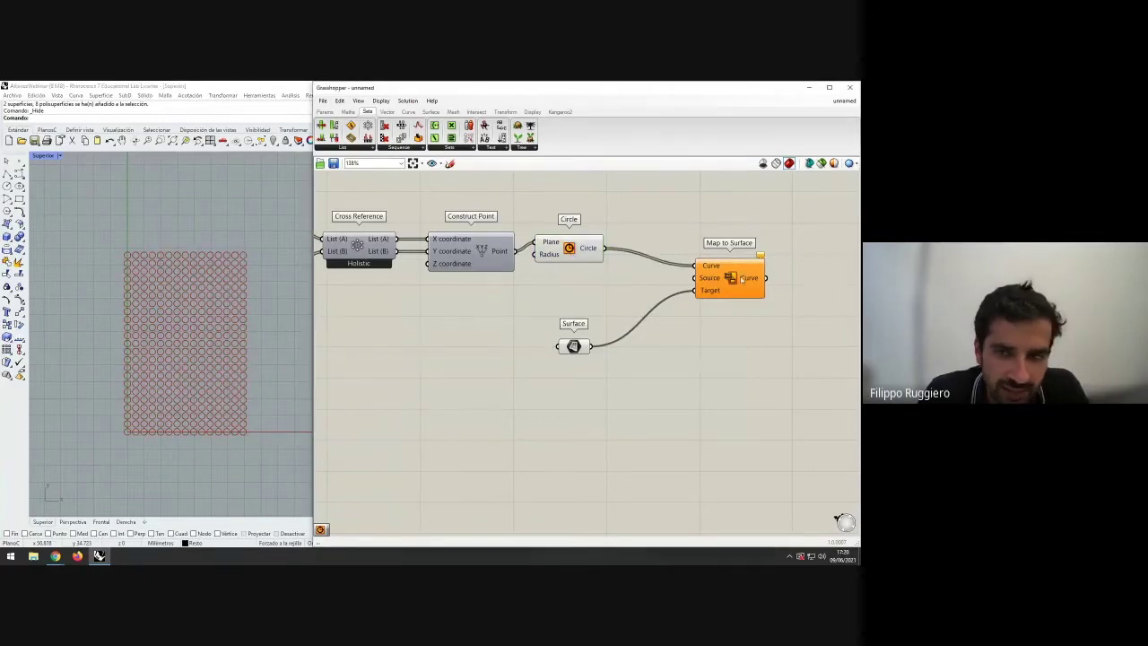
pyautogui.moveTo(741, 279); pyautogui.dragTo(763, 280)
pyautogui.click(668, 279)
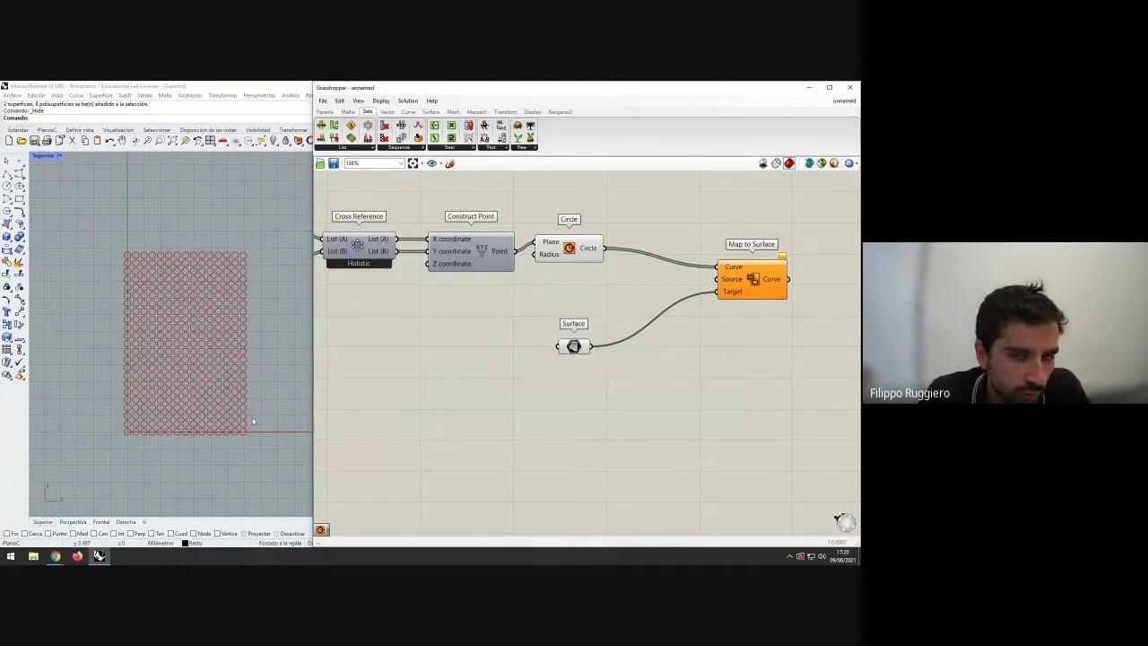
# - Add a Bounding Box between Circle and Map to Surface, and arrange the Surface parameter and Map to Surface around it
pyautogui.click(432, 112)
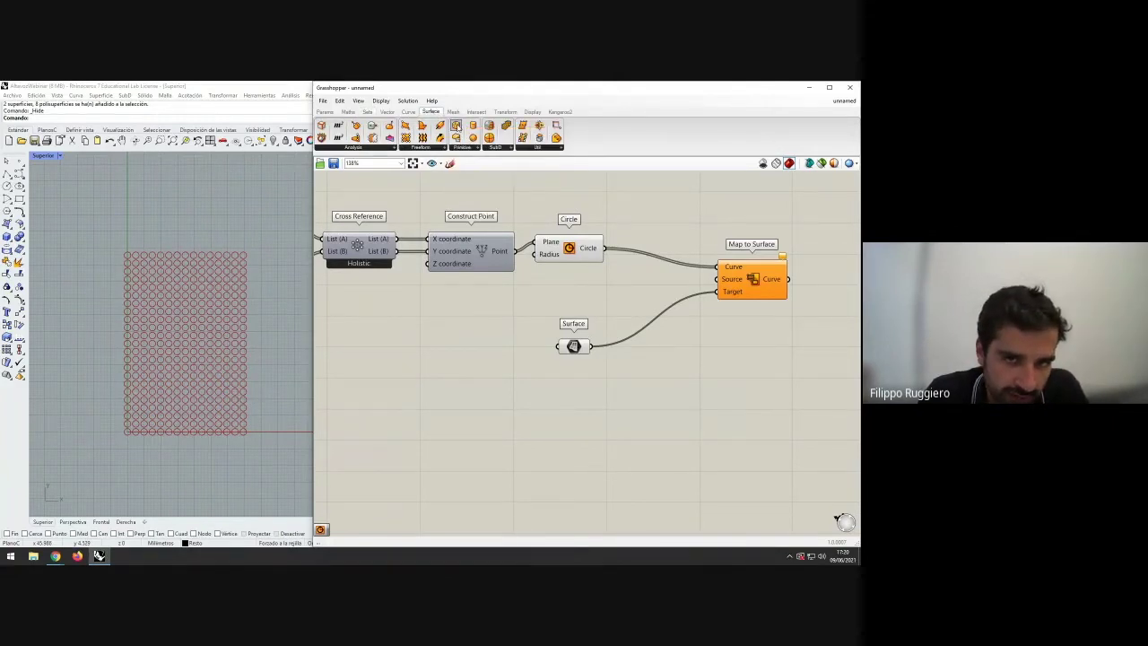
pyautogui.moveTo(456, 127); pyautogui.dragTo(626, 303)
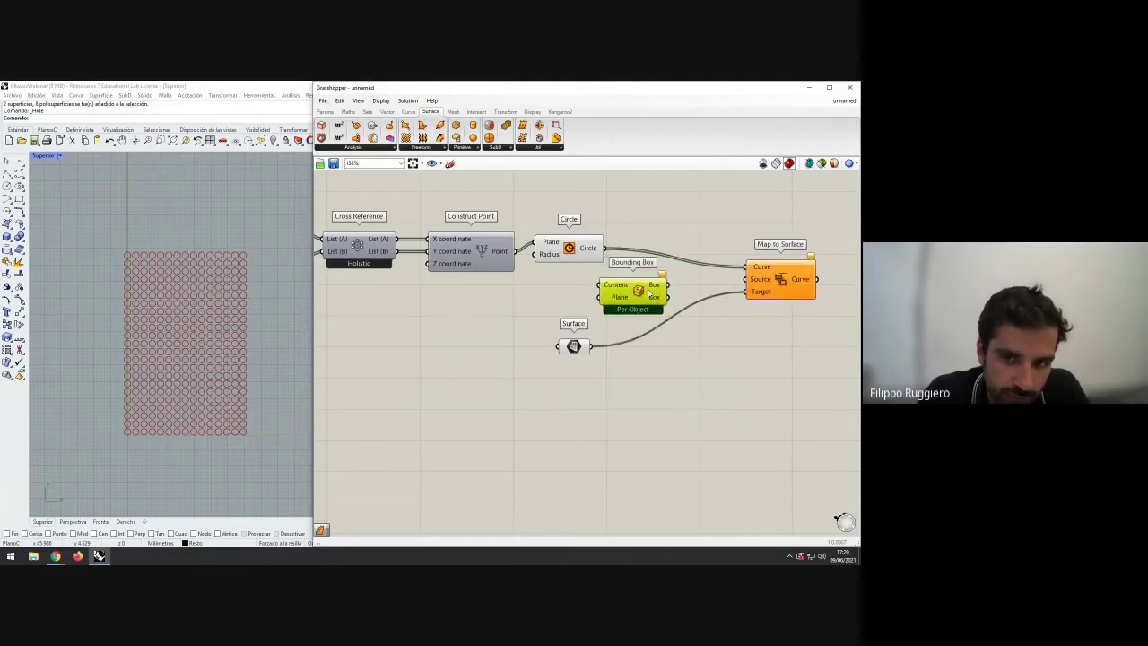
pyautogui.click(698, 328)
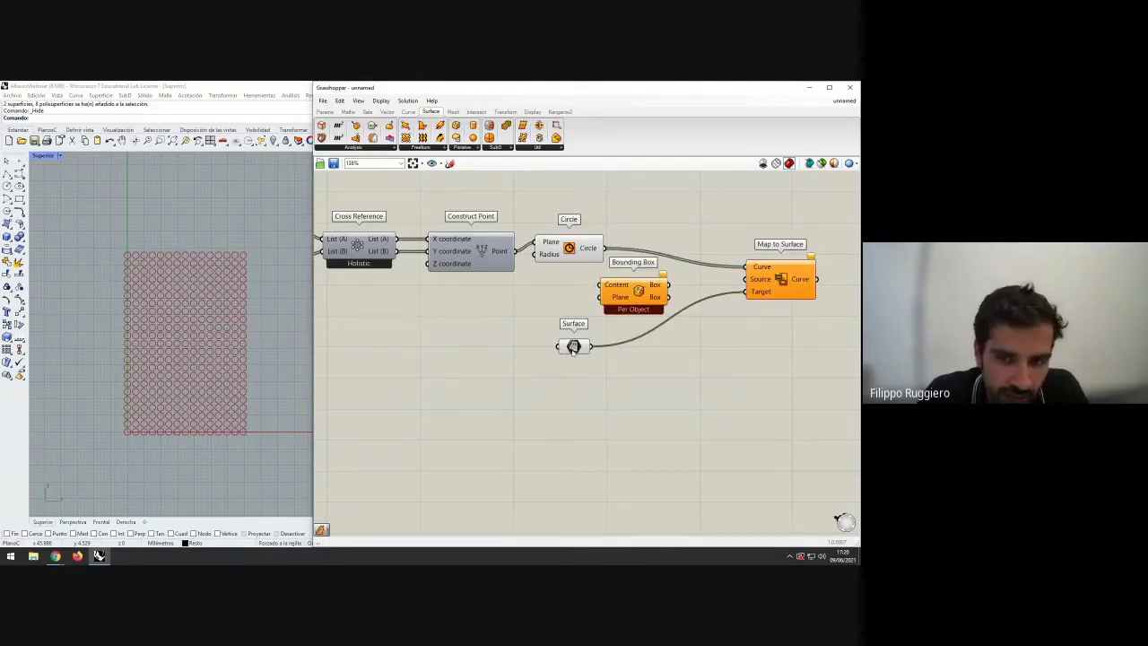
pyautogui.moveTo(574, 346); pyautogui.dragTo(551, 351)
pyautogui.click(638, 377)
pyautogui.moveTo(635, 289); pyautogui.dragTo(649, 287)
pyautogui.click(610, 254)
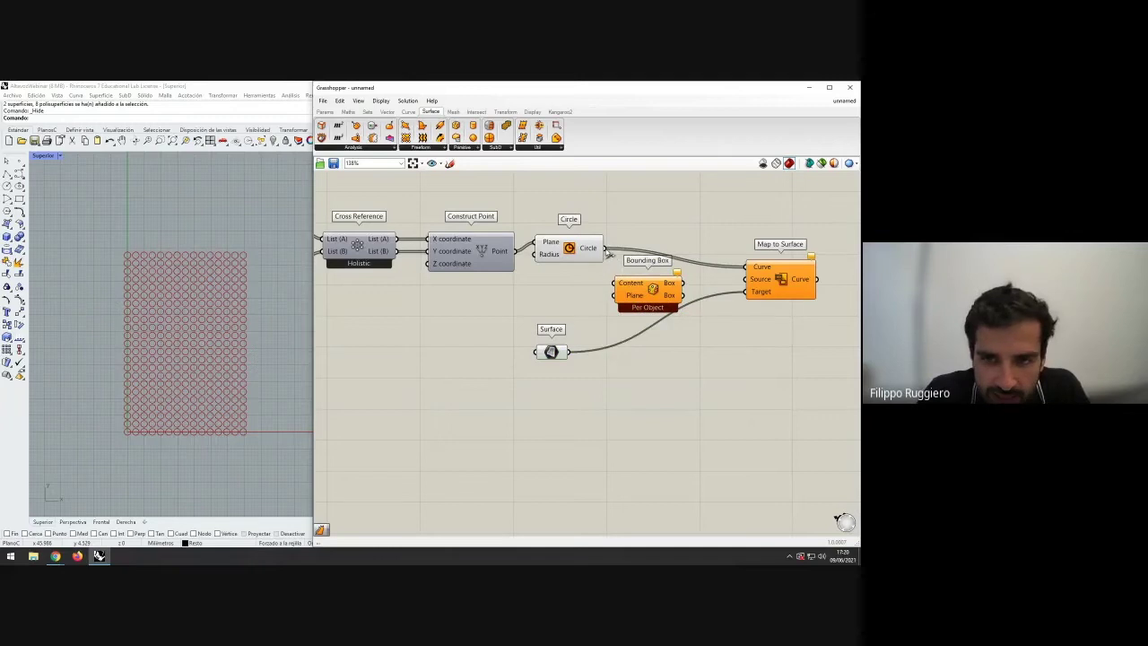
# - Feed the Circle output into the Bounding Box's Content input and examine the boxes around the circles
pyautogui.moveTo(606, 249); pyautogui.dragTo(616, 283)
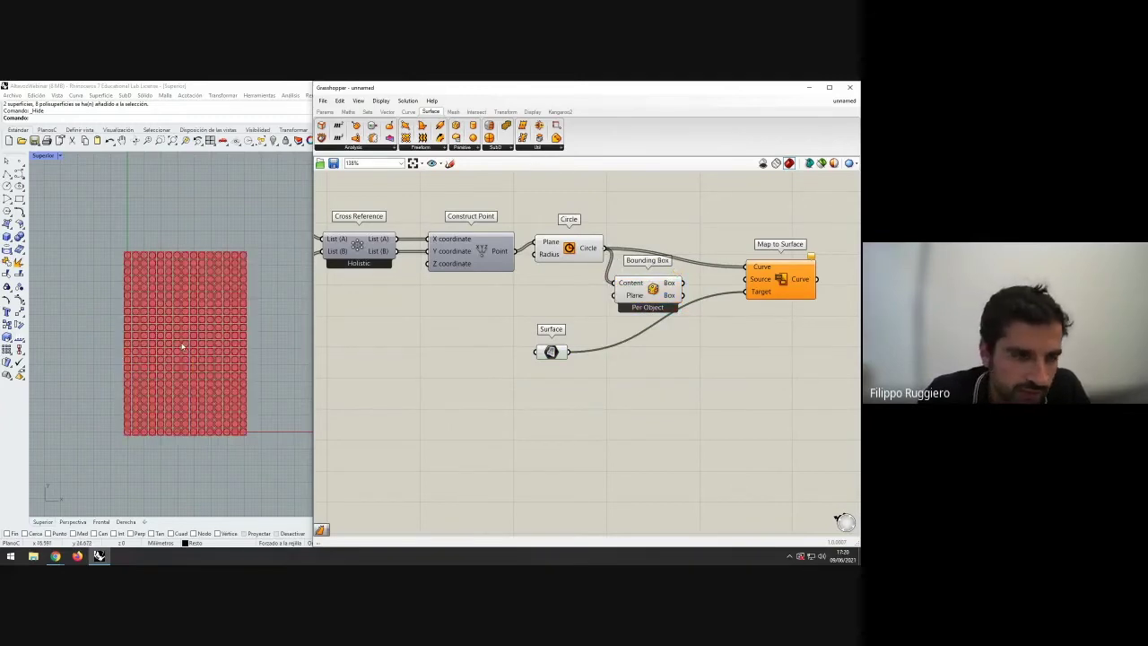
pyautogui.scroll(5, 163, 439)
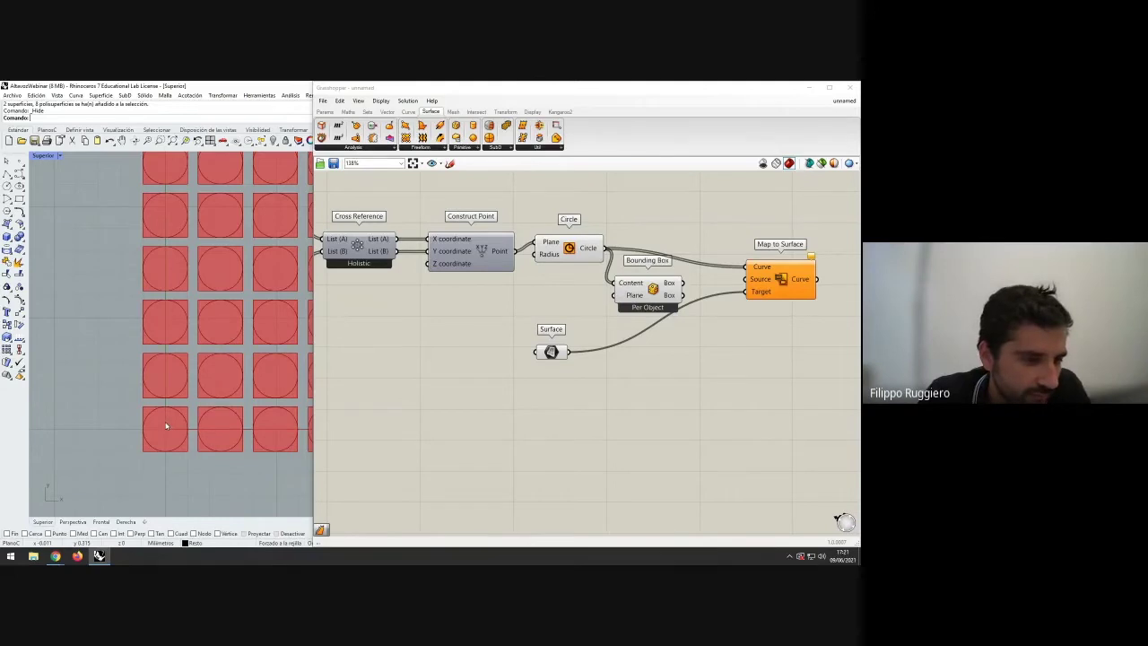
pyautogui.scroll(-8, 157, 415)
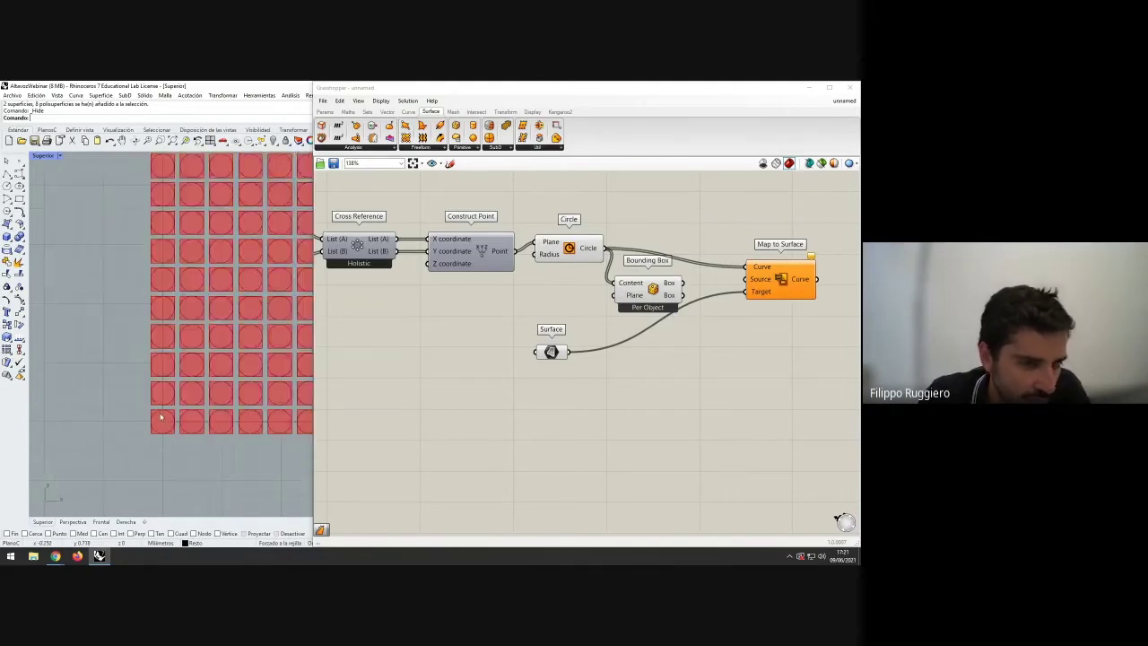
pyautogui.scroll(5, 191, 356)
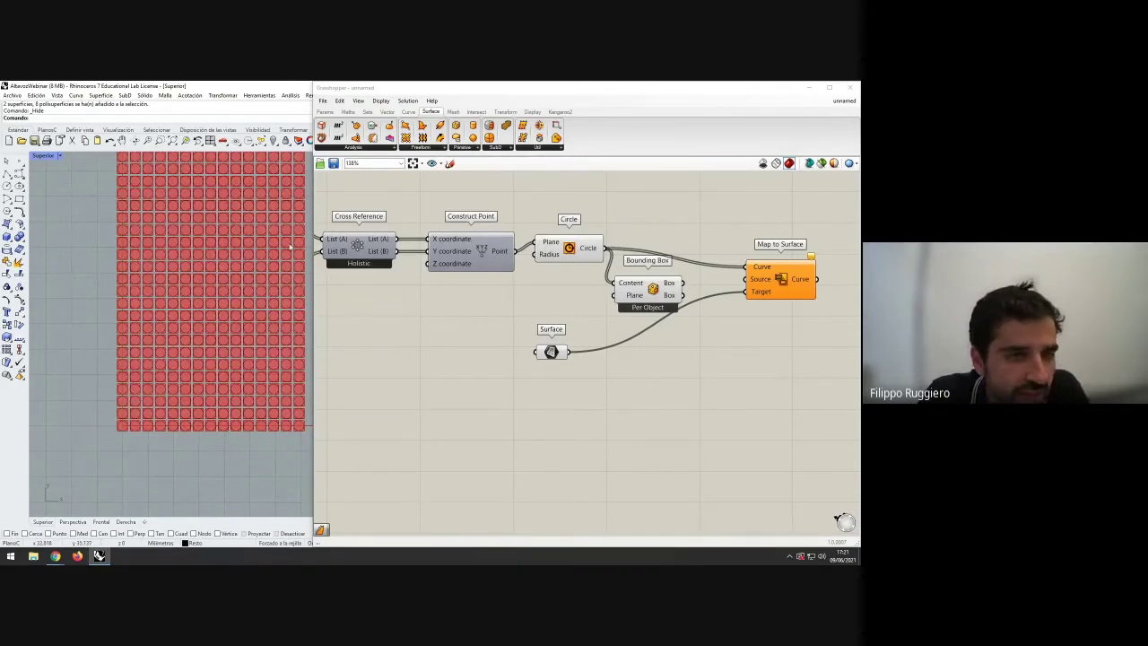
pyautogui.moveTo(206, 272); pyautogui.dragTo(185, 302, button='right')
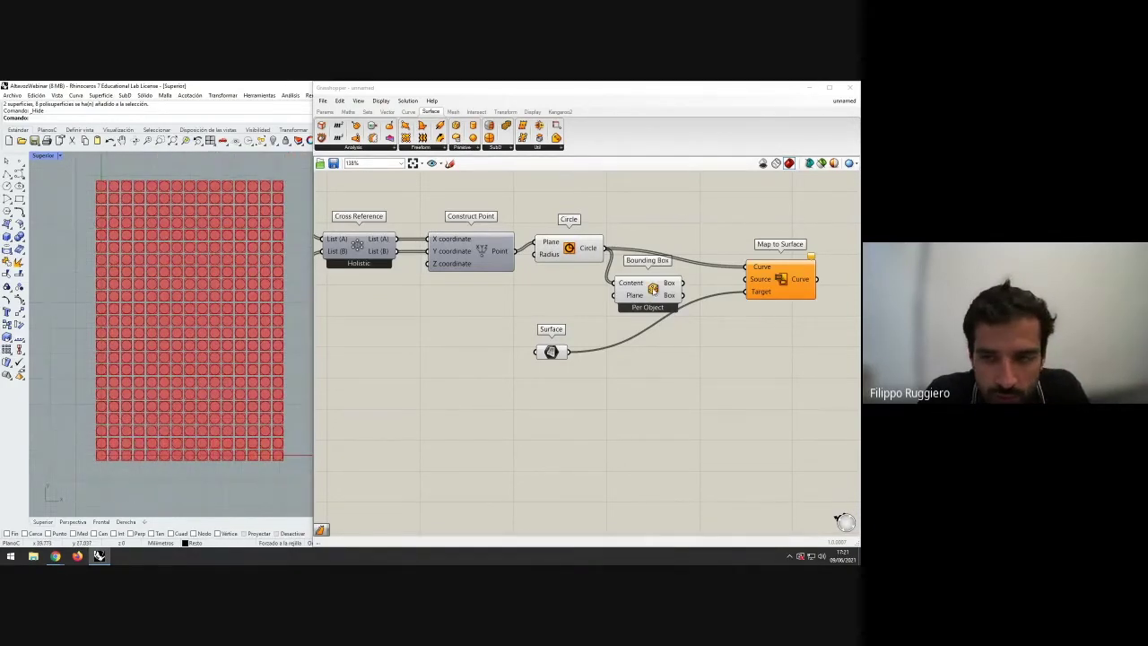
# - Set the Bounding Box to Union Box mode and connect its Box output to the Source input of Map to Surface
pyautogui.rightClick(654, 289)
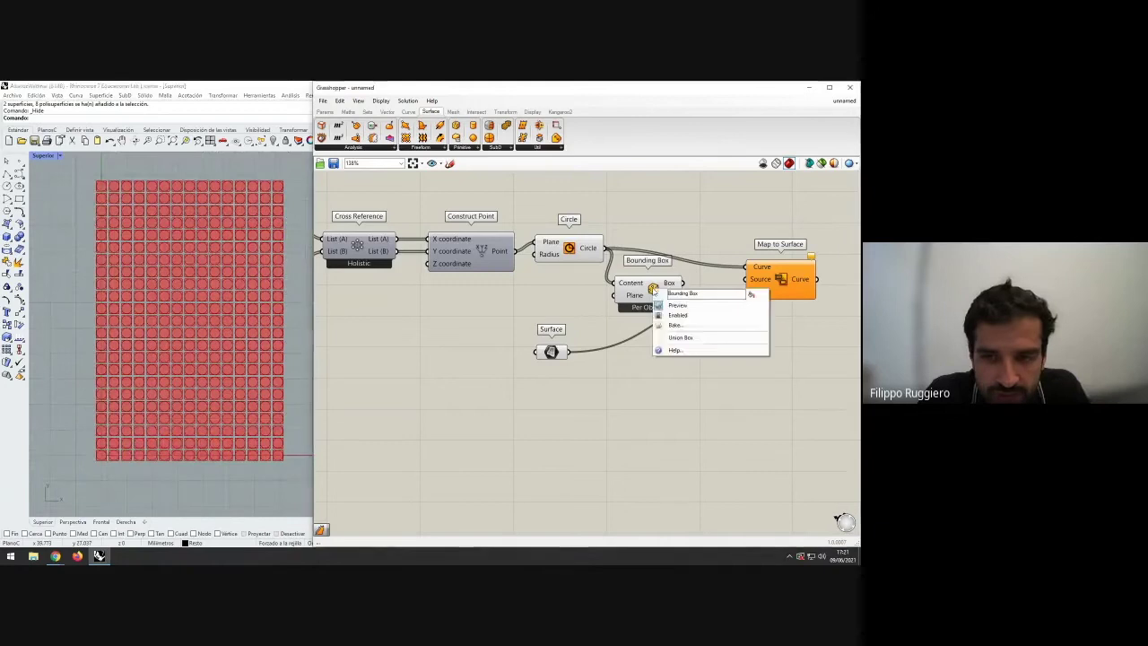
pyautogui.click(682, 339)
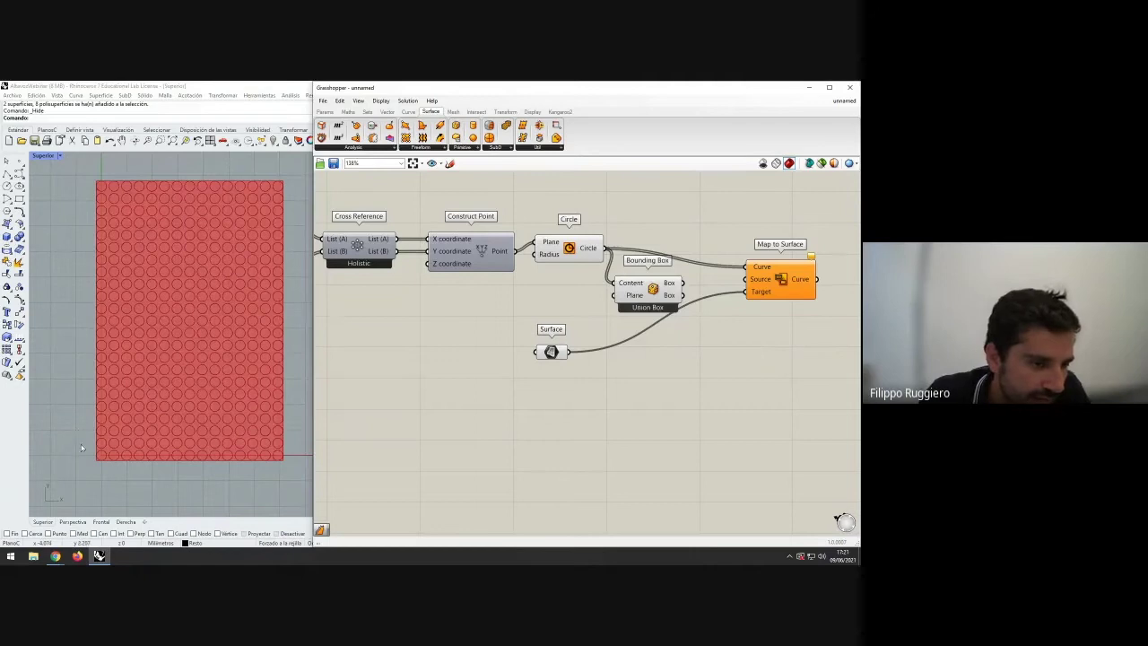
pyautogui.moveTo(766, 294); pyautogui.dragTo(769, 294)
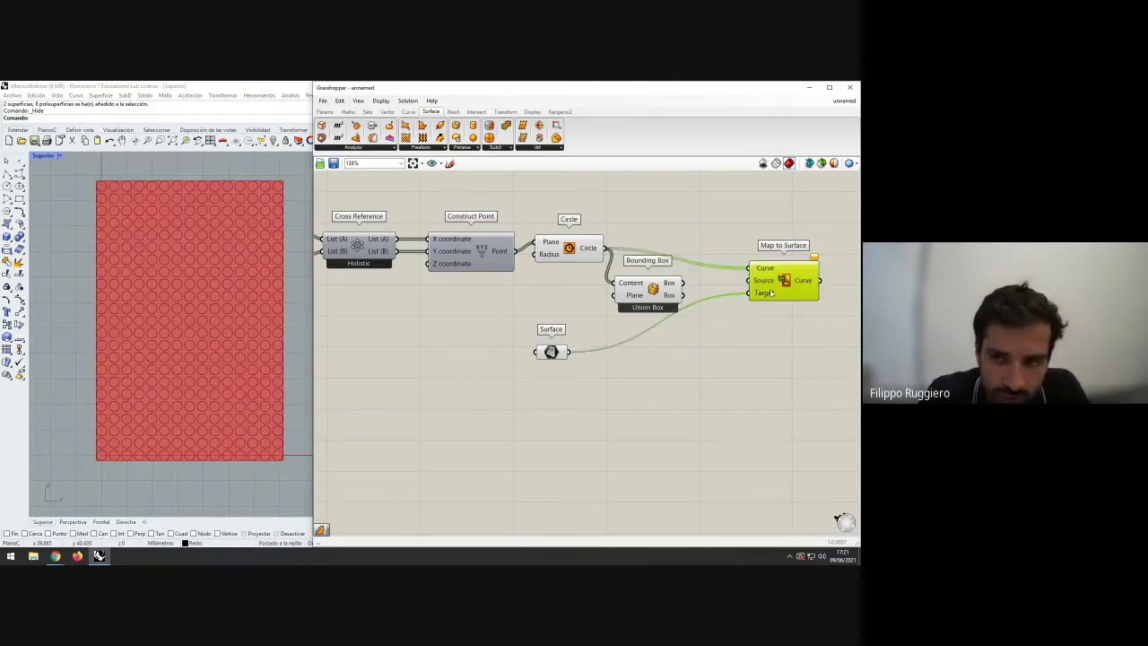
pyautogui.click(691, 298)
pyautogui.moveTo(683, 283); pyautogui.dragTo(749, 282)
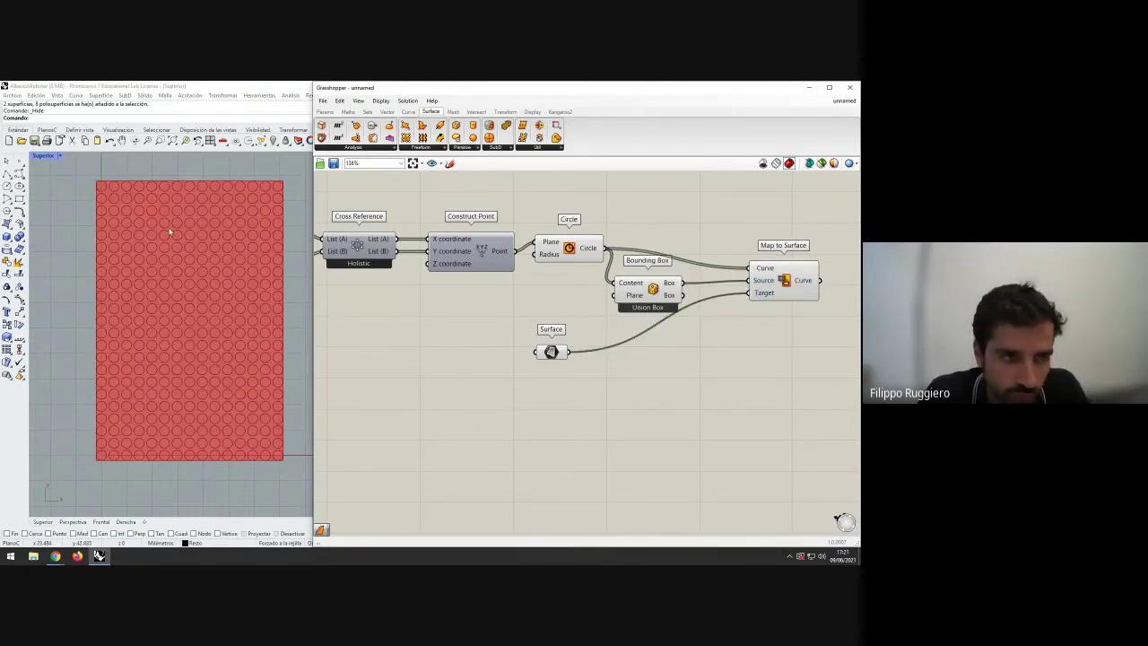
# - Enlarge the Perspective view beside a narrower Grasshopper window and examine the circles mapped onto the curved surface
pyautogui.doubleClick(43, 156)
pyautogui.moveTo(356, 88); pyautogui.dragTo(475, 104)
pyautogui.doubleClick(382, 155)
pyautogui.moveTo(177, 312)
pyautogui.mouseDown(button='right')
pyautogui.moveTo(165, 308)
pyautogui.moveTo(163, 328)
pyautogui.mouseUp(button='right')
pyautogui.scroll(3, 163, 327)
pyautogui.moveTo(579, 103); pyautogui.dragTo(859, 182)
pyautogui.moveTo(256, 333); pyautogui.dragTo(154, 377, button='right')
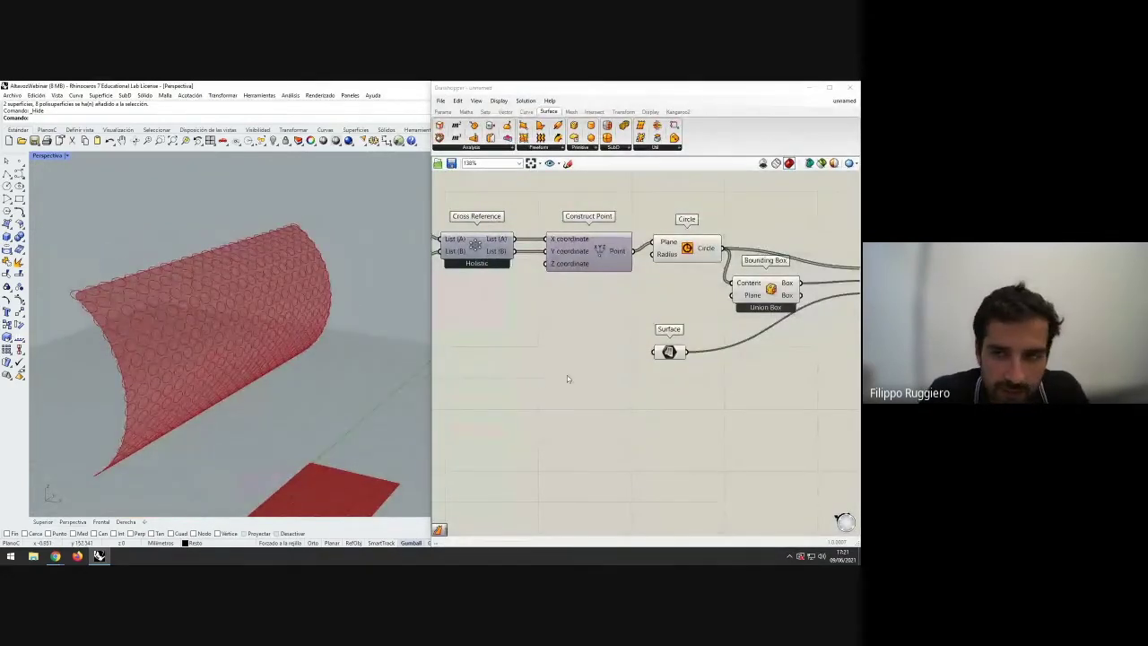
# - Try a Count of 10 for the first Series and inspect the circles on the curved surface and the flat grid
pyautogui.moveTo(567, 379)
pyautogui.mouseDown(button='right')
pyautogui.moveTo(513, 386)
pyautogui.moveTo(585, 379)
pyautogui.mouseUp(button='right')
pyautogui.scroll(-1, 551, 393)
pyautogui.moveTo(472, 379); pyautogui.dragTo(637, 413, button='right')
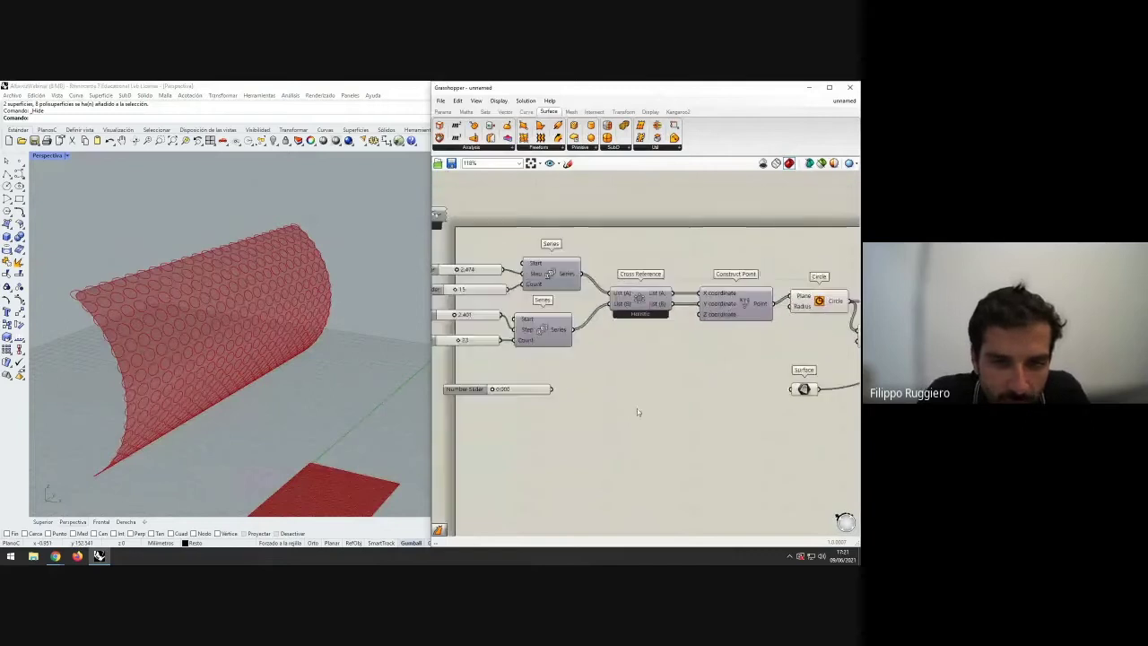
pyautogui.moveTo(522, 303); pyautogui.dragTo(510, 304)
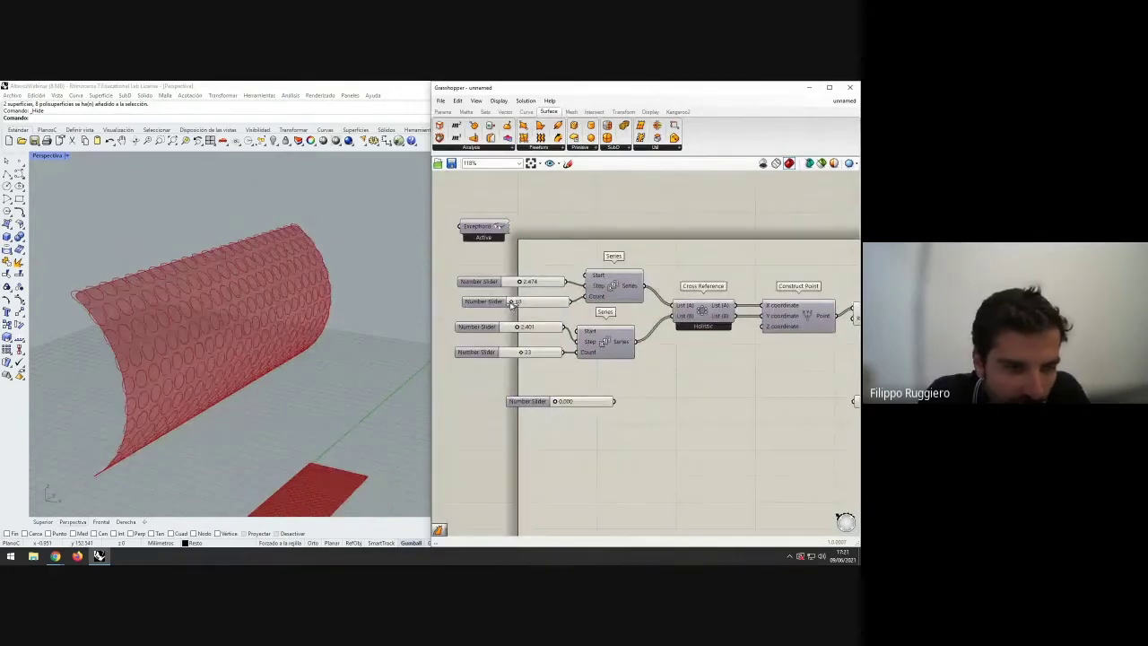
pyautogui.scroll(-3, 297, 480)
pyautogui.scroll(6, 299, 484)
pyautogui.scroll(-3, 303, 492)
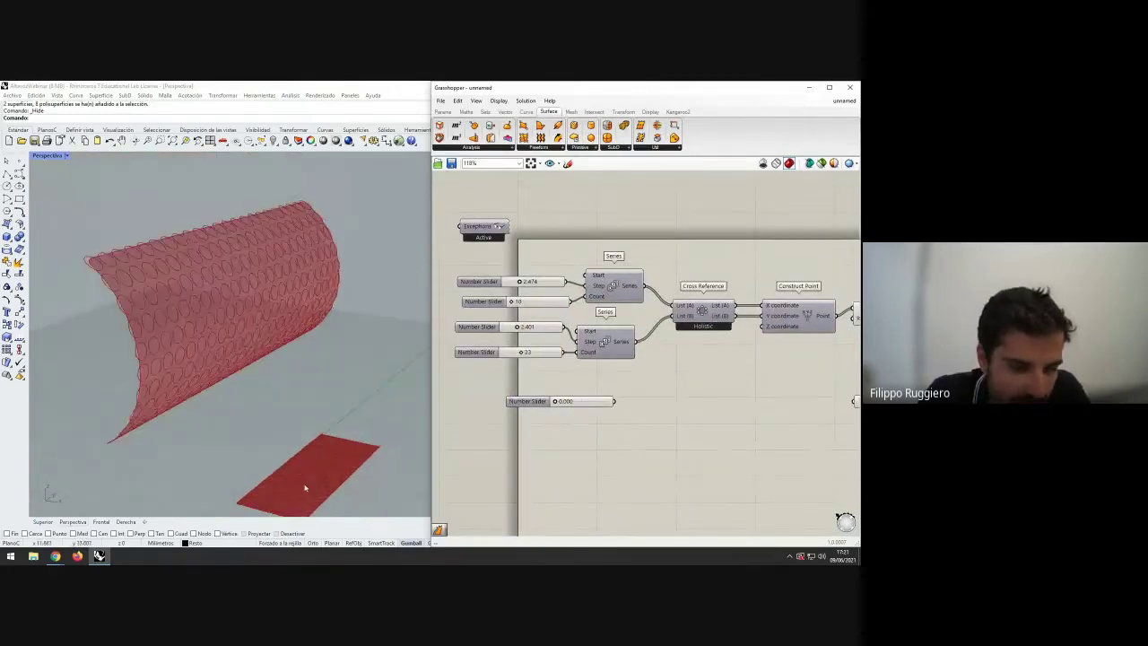
pyautogui.moveTo(324, 476)
pyautogui.mouseDown(button='right')
pyautogui.moveTo(335, 438)
pyautogui.moveTo(321, 454)
pyautogui.mouseUp(button='right')
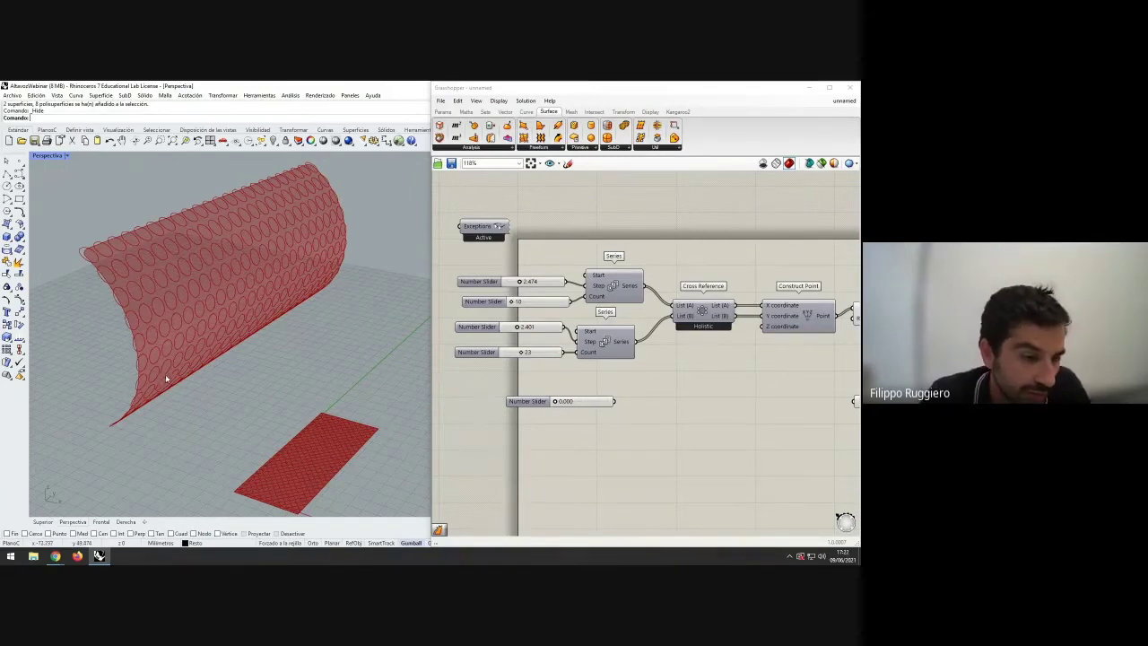
# - Maximize the Right view and examine the shape of the mapped circles on the curved surface
pyautogui.doubleClick(45, 156)
pyautogui.click(385, 339)
pyautogui.doubleClick(386, 340)
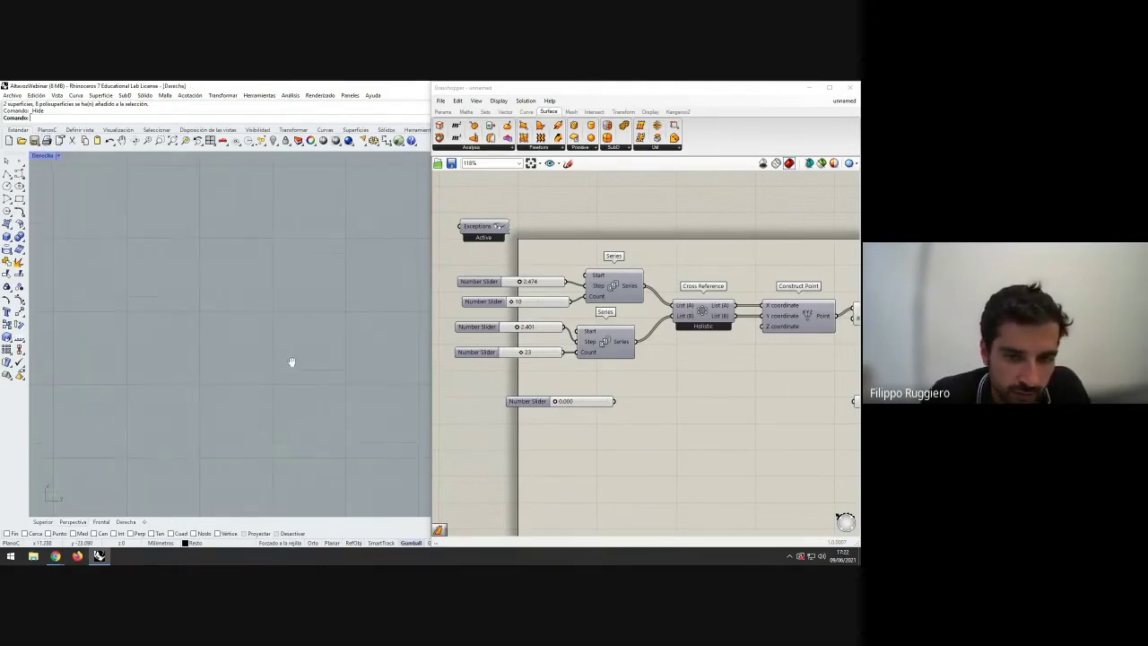
pyautogui.moveTo(292, 362); pyautogui.dragTo(305, 453, button='right')
pyautogui.moveTo(309, 329); pyautogui.dragTo(260, 457, button='right')
pyautogui.scroll(-5, 311, 352)
pyautogui.moveTo(311, 351); pyautogui.dragTo(265, 389, button='right')
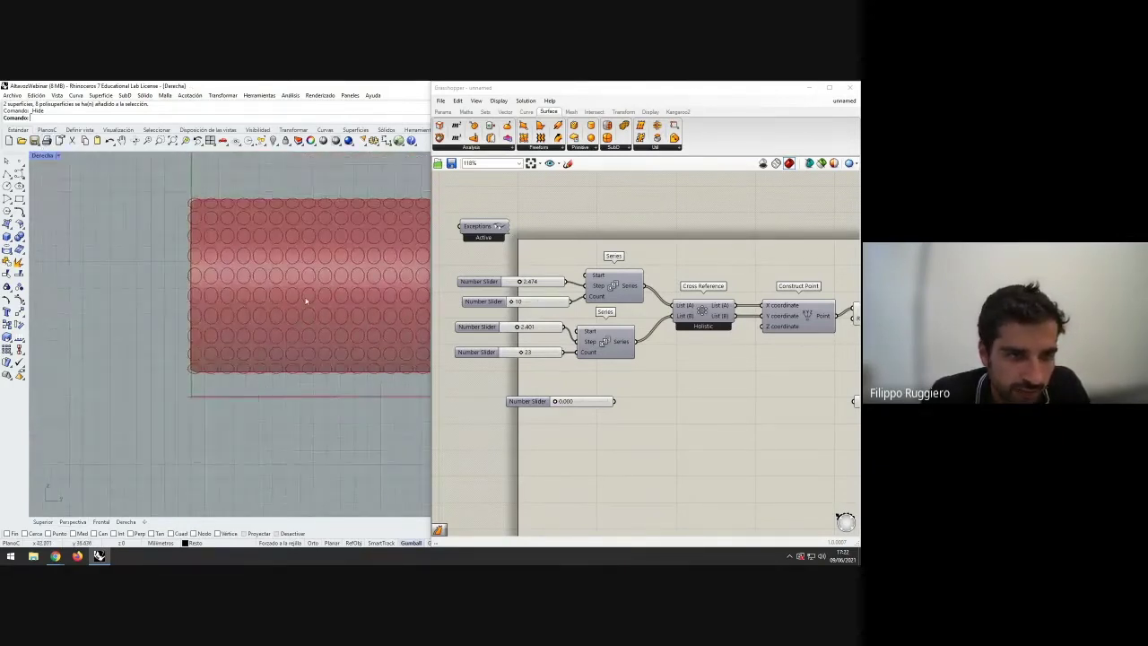
pyautogui.moveTo(302, 300); pyautogui.dragTo(272, 299, button='right')
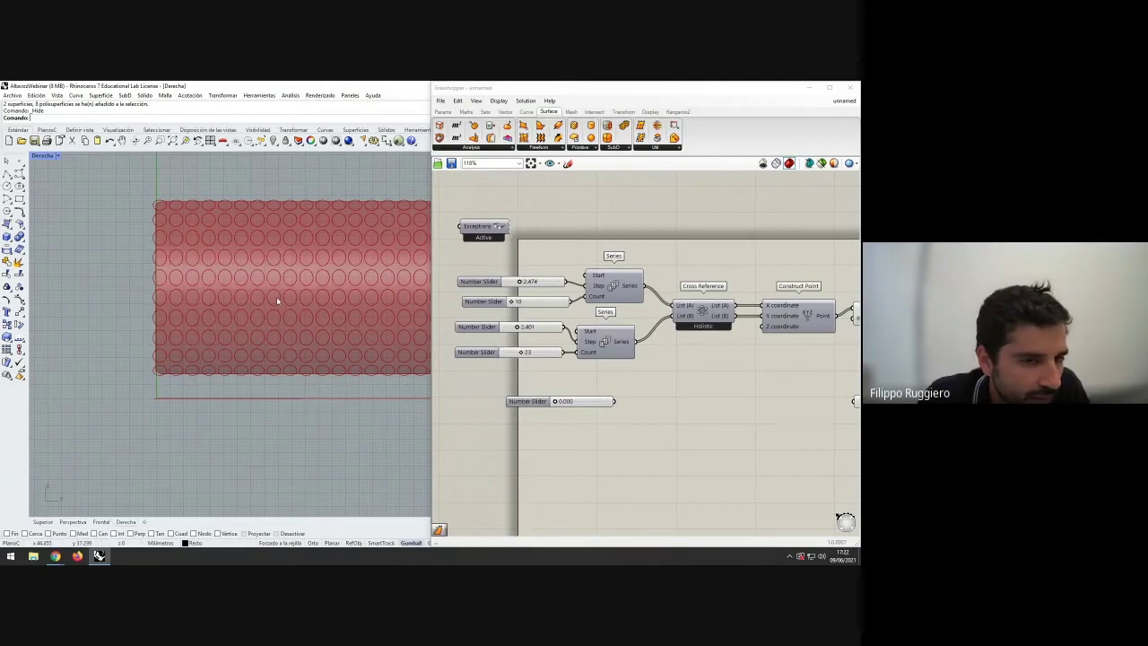
# - Set the first Series' Count to 12 and the second Series' Step to 3.931
pyautogui.moveTo(574, 378); pyautogui.dragTo(586, 389, button='right')
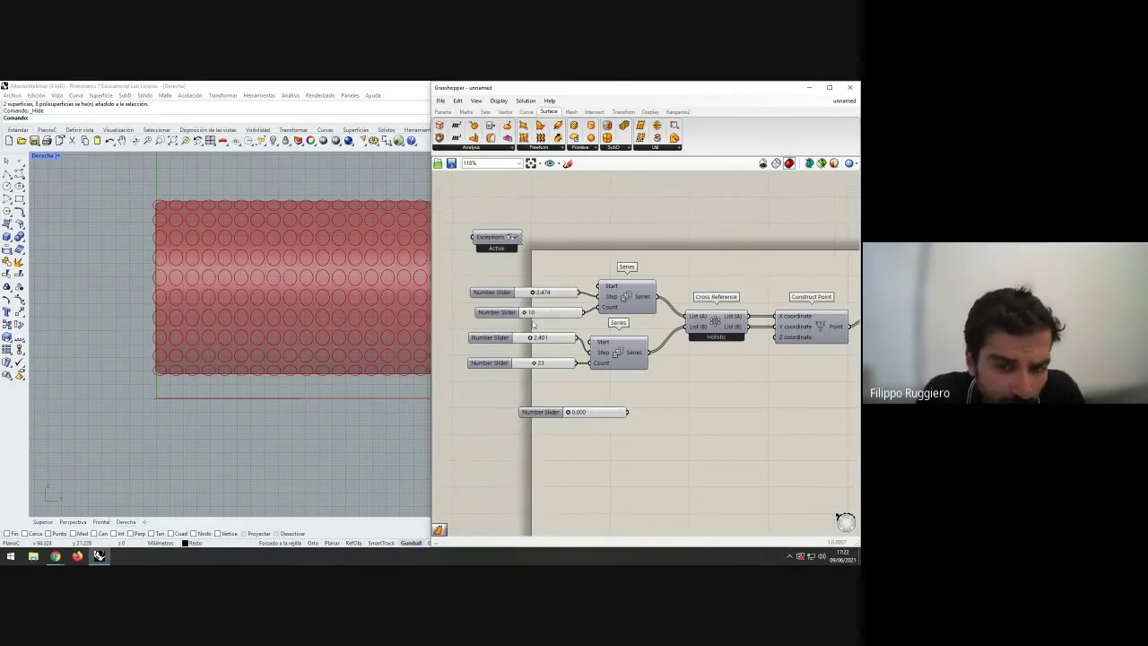
pyautogui.moveTo(530, 312); pyautogui.dragTo(539, 338)
pyautogui.moveTo(328, 359); pyautogui.dragTo(272, 364, button='right')
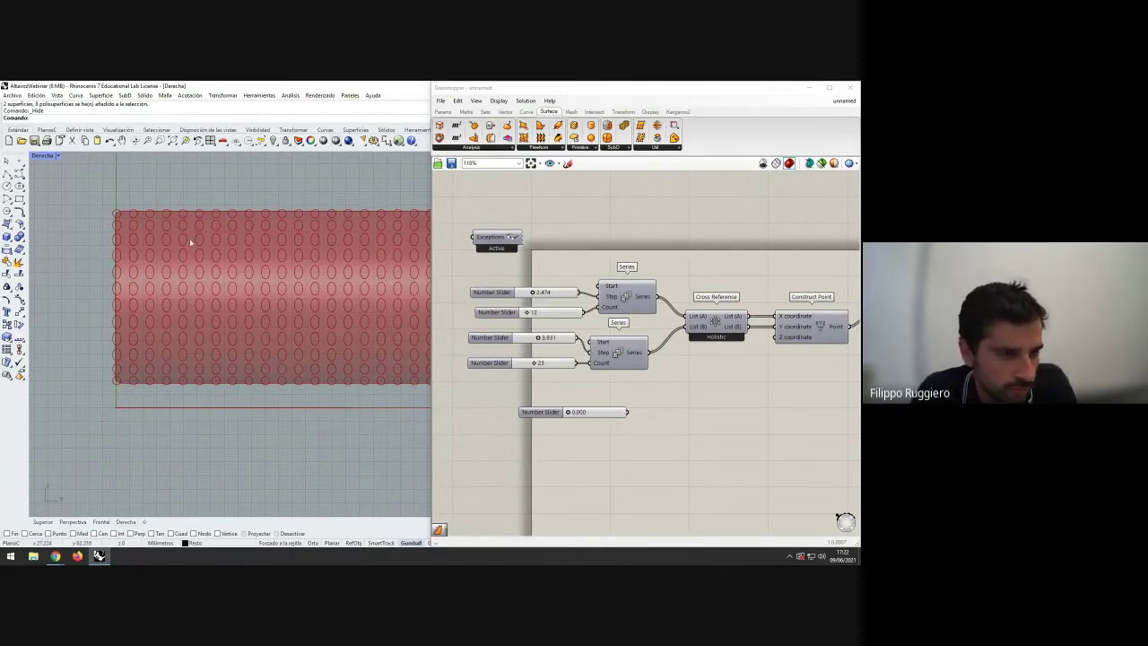
# - Return to the maximized Perspective view and inspect the mapped circles along the surface's edge up close
pyautogui.doubleClick(46, 158)
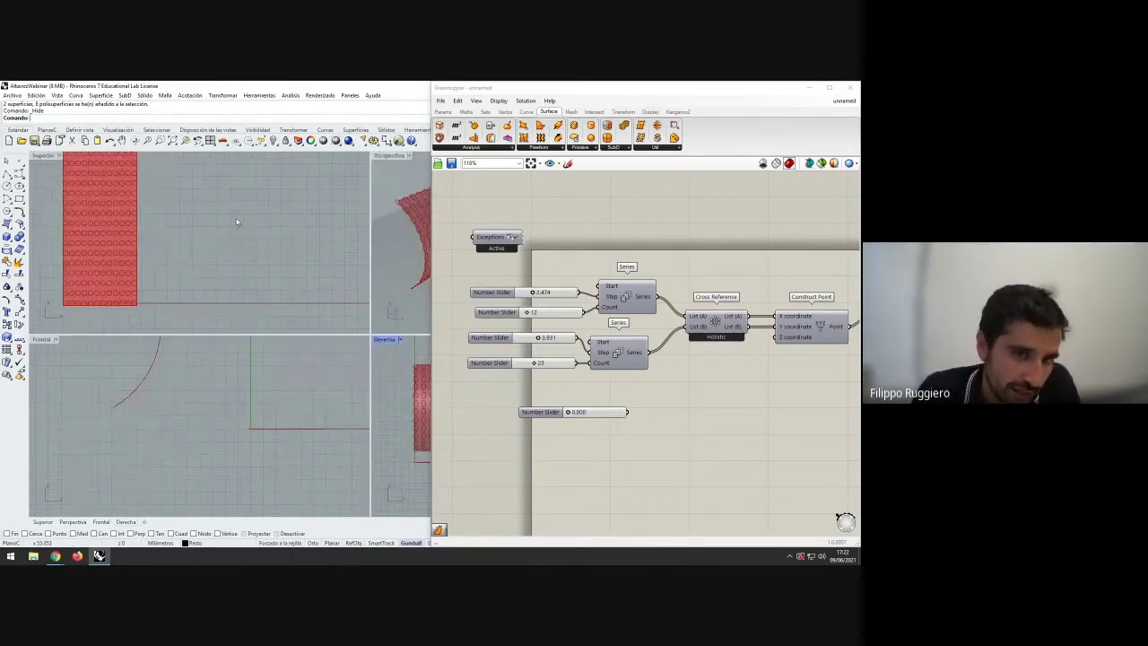
pyautogui.doubleClick(387, 157)
pyautogui.moveTo(300, 235); pyautogui.dragTo(159, 262, button='right')
pyautogui.scroll(3, 156, 326)
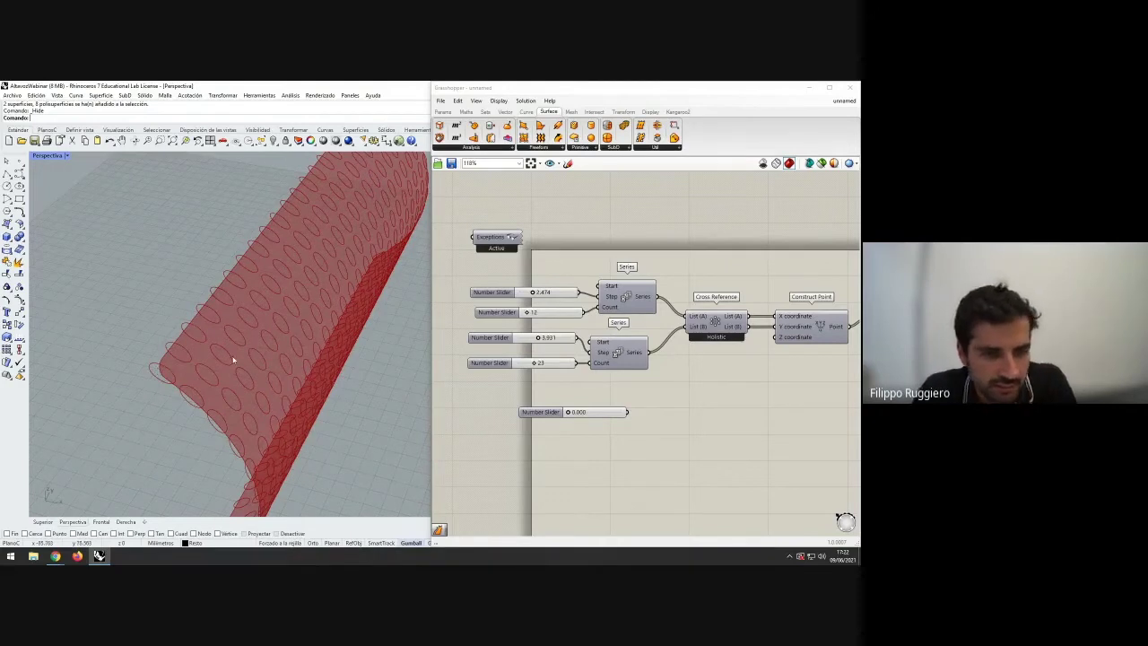
pyautogui.moveTo(233, 360); pyautogui.dragTo(110, 338, button='right')
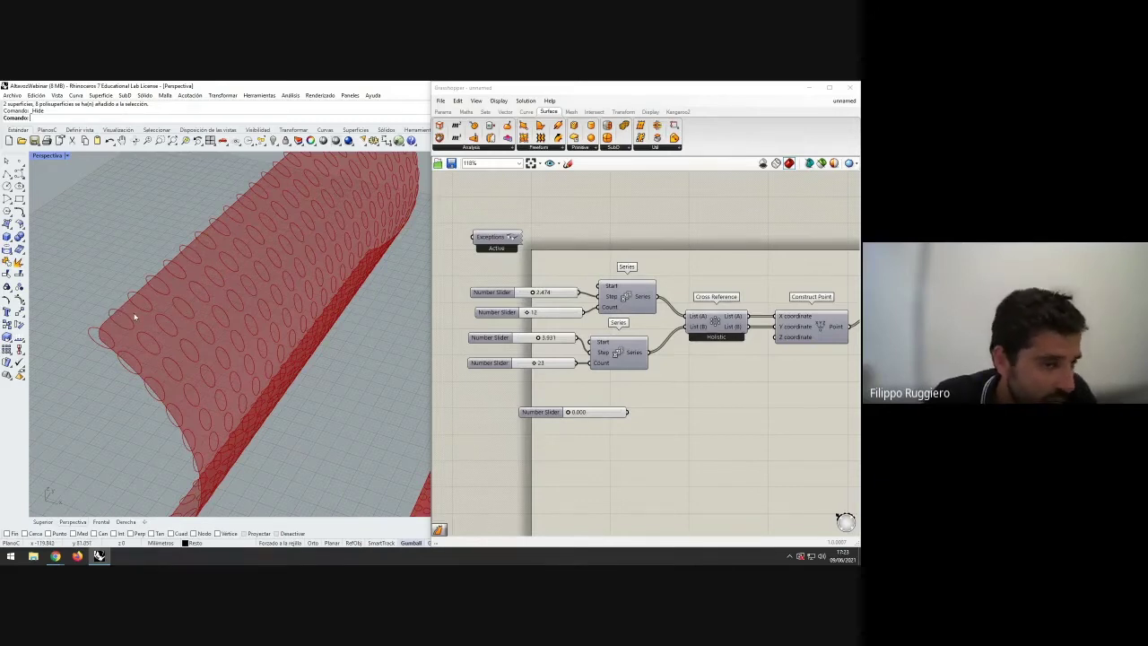
# - Maximize the Top view and compare the flat circle grid in its bounding box with the mapped surface beside it
pyautogui.doubleClick(47, 156)
pyautogui.moveTo(154, 202); pyautogui.dragTo(199, 233, button='right')
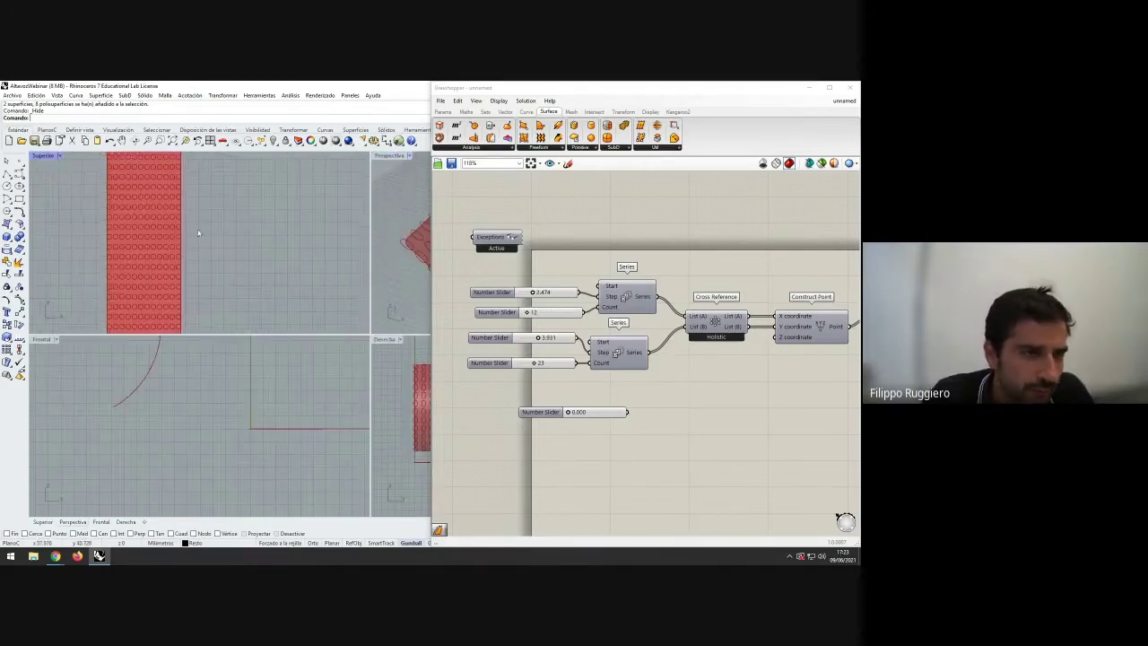
pyautogui.doubleClick(46, 156)
pyautogui.scroll(-4, 200, 256)
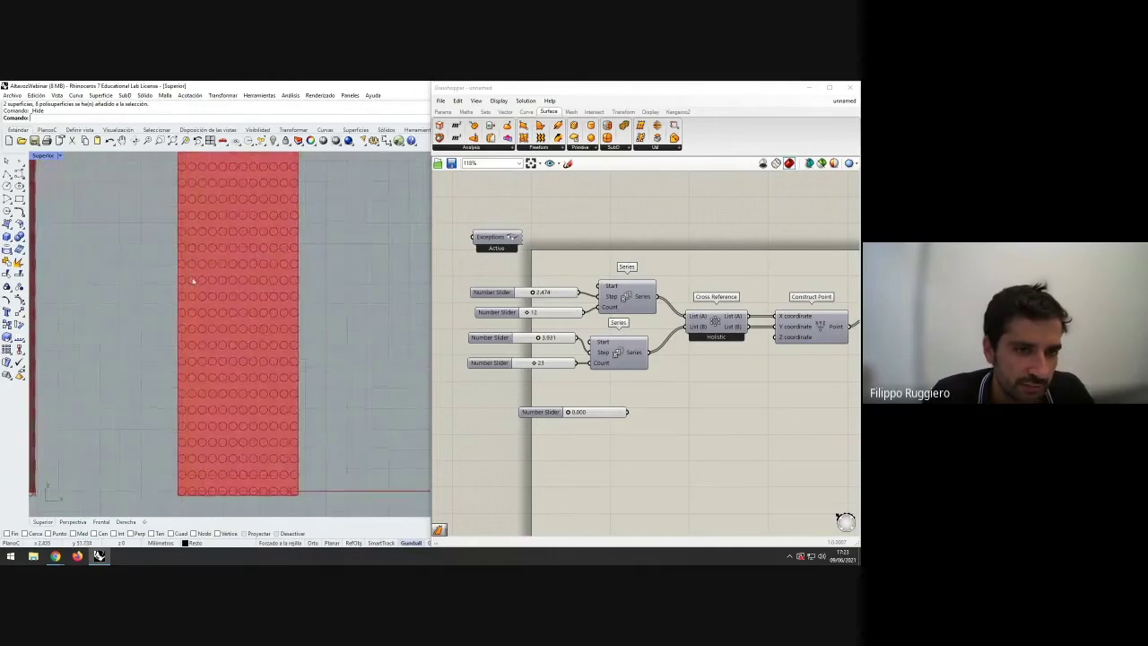
pyautogui.rightClick(220, 324)
pyautogui.scroll(-4, 237, 326)
pyautogui.moveTo(223, 327)
pyautogui.mouseDown(button='right')
pyautogui.moveTo(239, 327)
pyautogui.moveTo(227, 333)
pyautogui.mouseUp(button='right')
pyautogui.scroll(2, 227, 334)
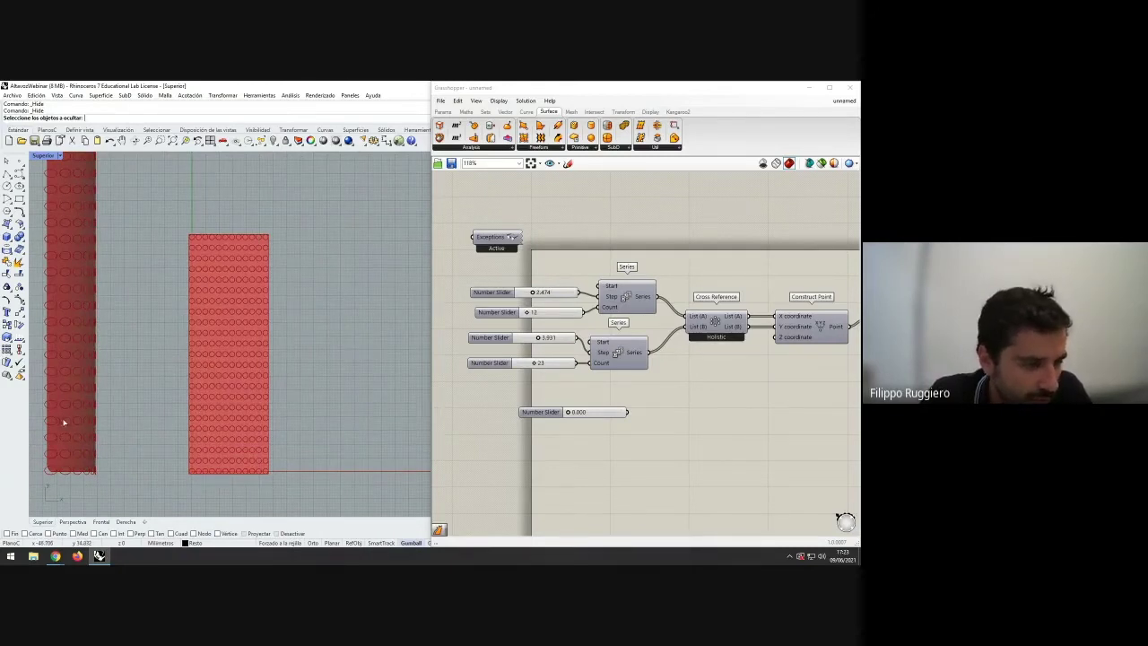
pyautogui.moveTo(53, 277); pyautogui.dragTo(60, 284, button='right')
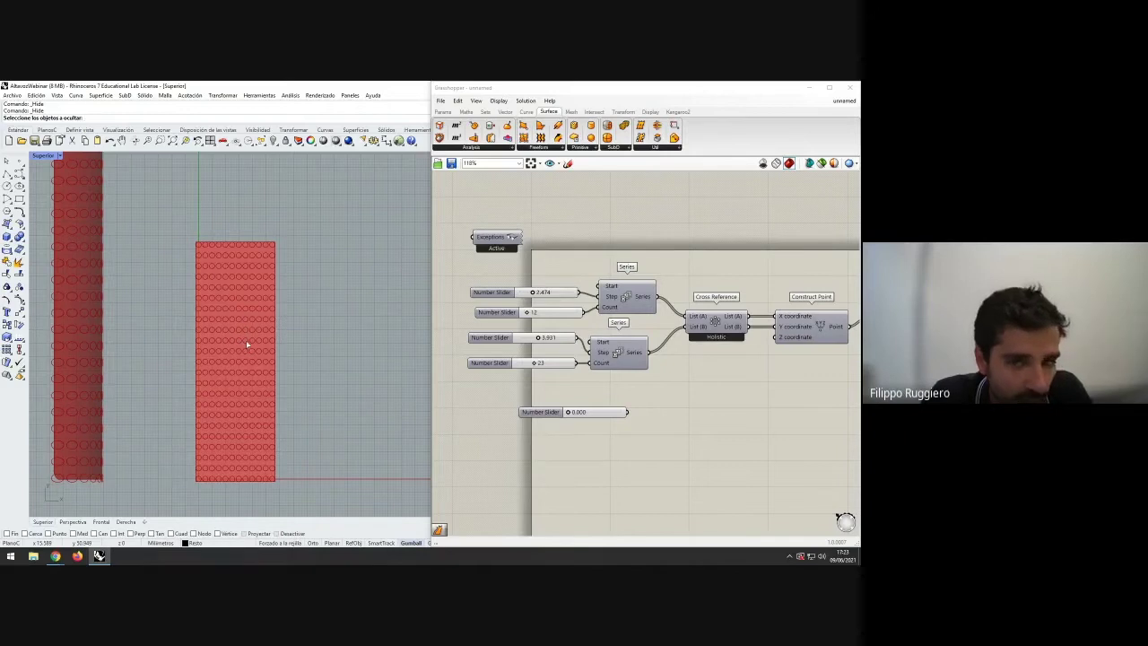
pyautogui.scroll(-2, 277, 350)
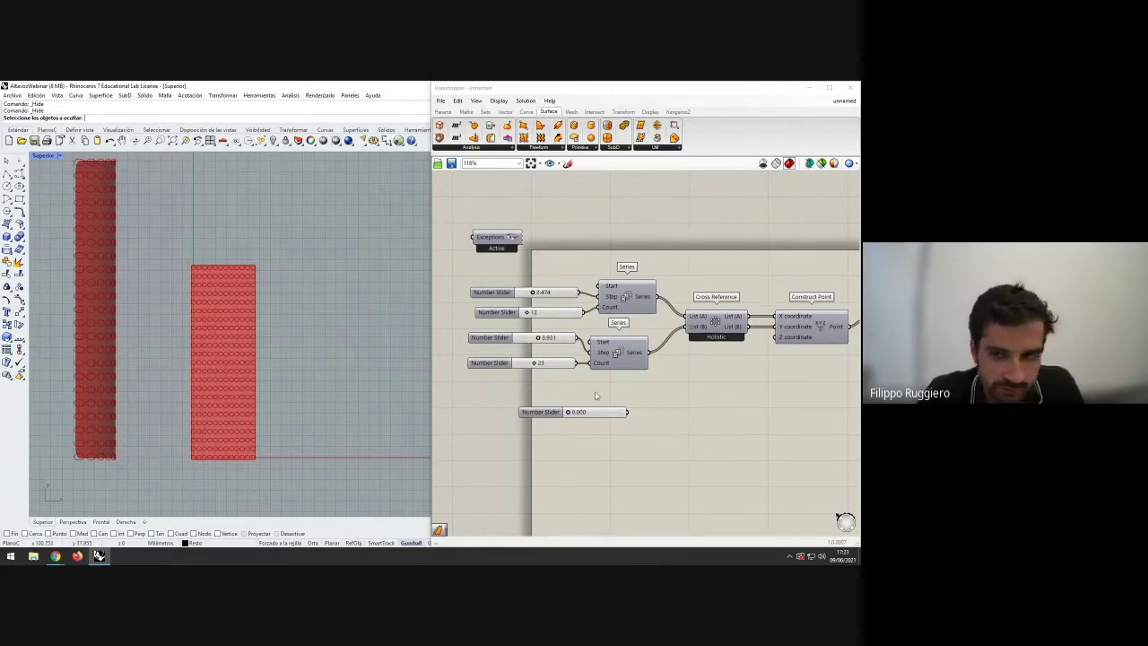
# - Select every component of the circle-mapping definition and disable them all
pyautogui.scroll(-3, 549, 378)
pyautogui.scroll(-1, 775, 423)
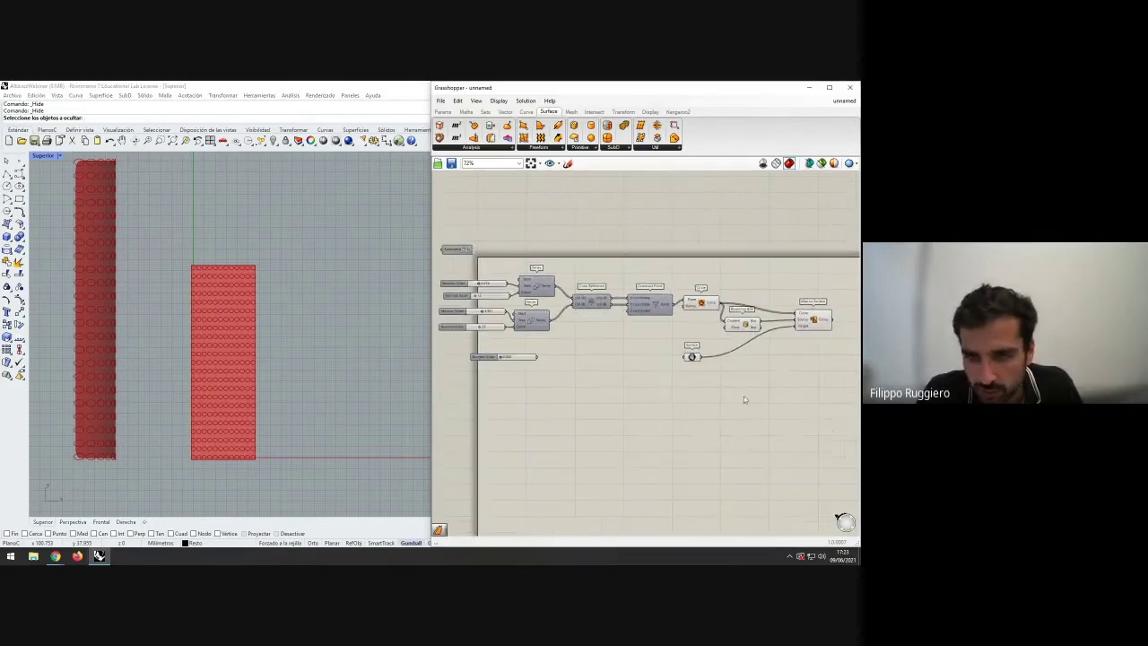
pyautogui.moveTo(857, 409); pyautogui.dragTo(450, 233)
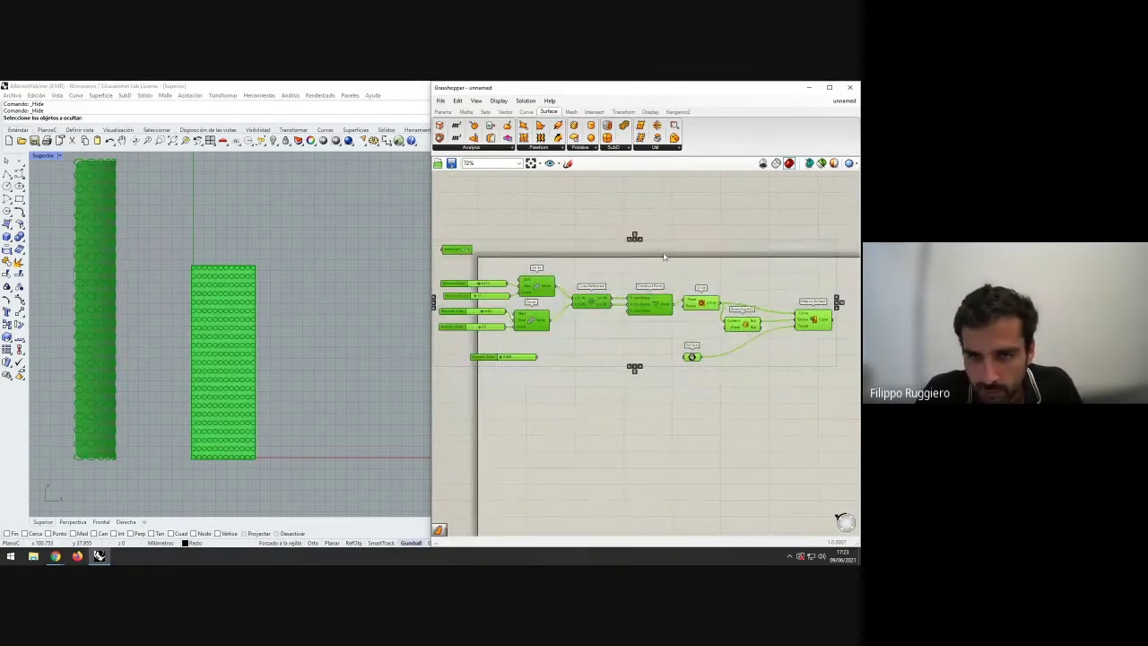
pyautogui.middleClick(676, 225)
pyautogui.click(719, 224)
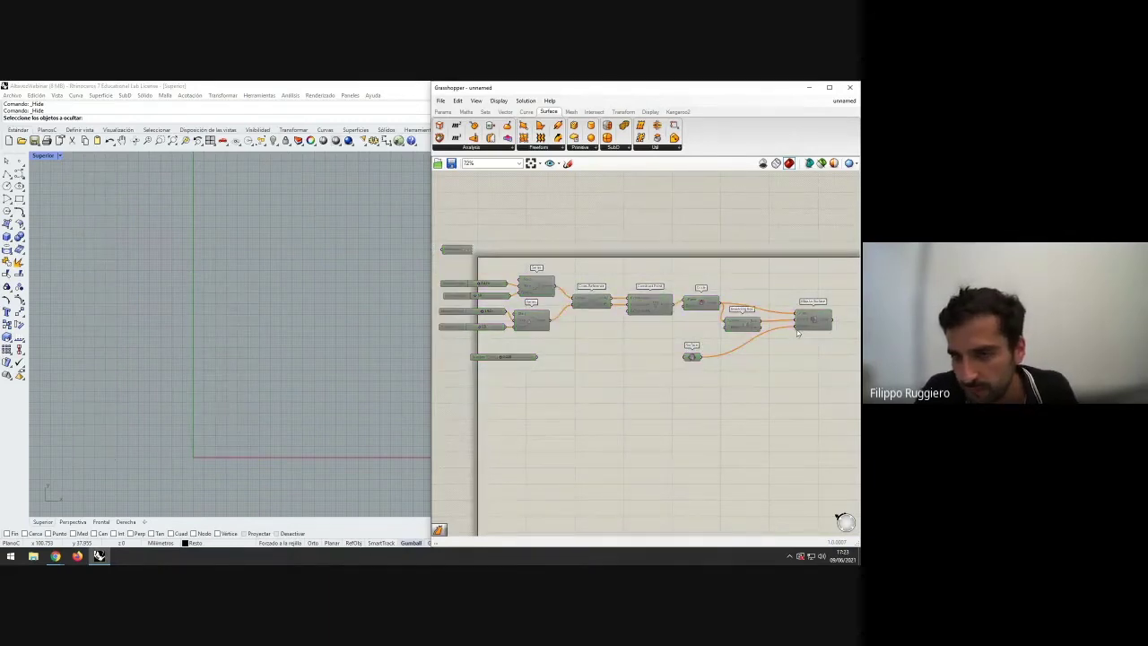
# - Disconnect the Surface parameter from Map to Surface, move it below the number sliders and re-enable it
pyautogui.keyDown('ctrl'); pyautogui.moveTo(795, 328); pyautogui.dragTo(701, 357); pyautogui.keyUp('ctrl')
pyautogui.moveTo(692, 358); pyautogui.dragTo(508, 412)
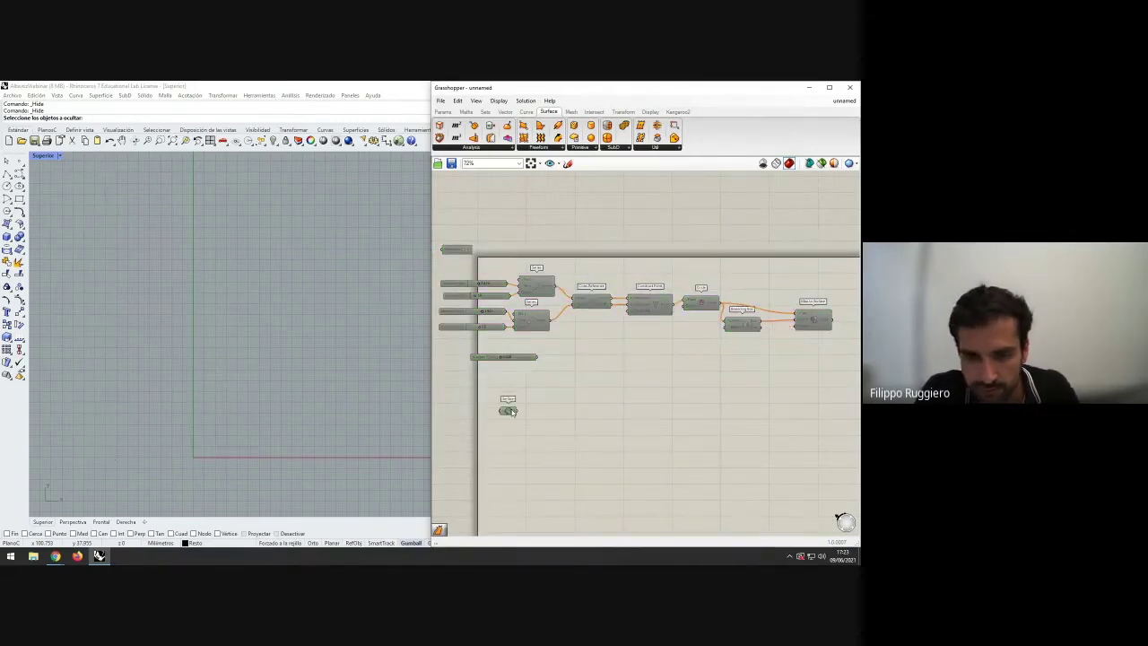
pyautogui.rightClick(508, 411)
pyautogui.click(553, 396)
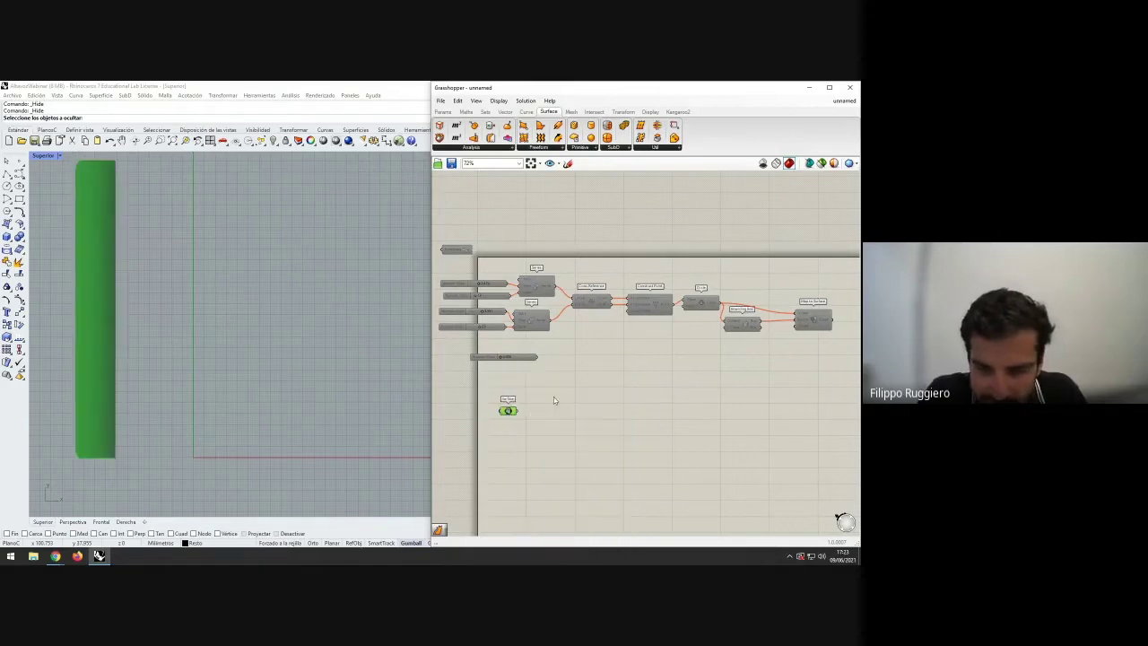
pyautogui.click(554, 399)
pyautogui.moveTo(201, 339); pyautogui.dragTo(198, 350, button='right')
# - Duplicate Map to Surface below the definition, strip the copy's input connections and enable it
pyautogui.click(812, 321)
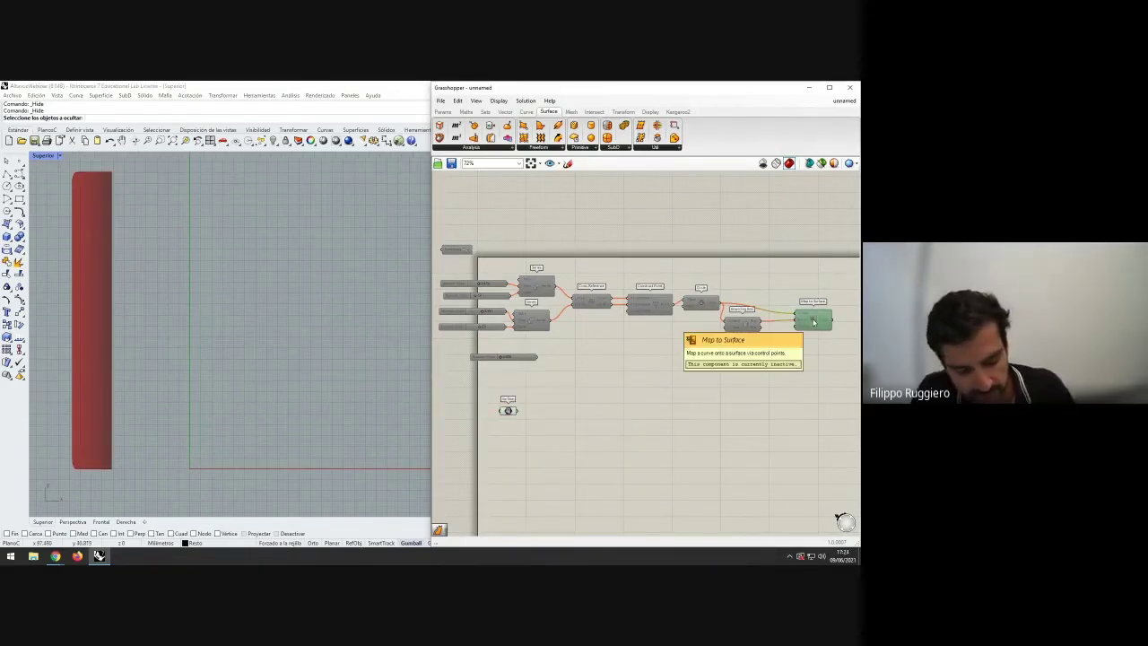
pyautogui.keyDown('alt'); pyautogui.moveTo(813, 322); pyautogui.dragTo(719, 303); pyautogui.keyUp('alt')
pyautogui.keyDown('ctrl'); pyautogui.moveTo(780, 407); pyautogui.dragTo(762, 325); pyautogui.keyUp('ctrl')
pyautogui.rightClick(801, 410)
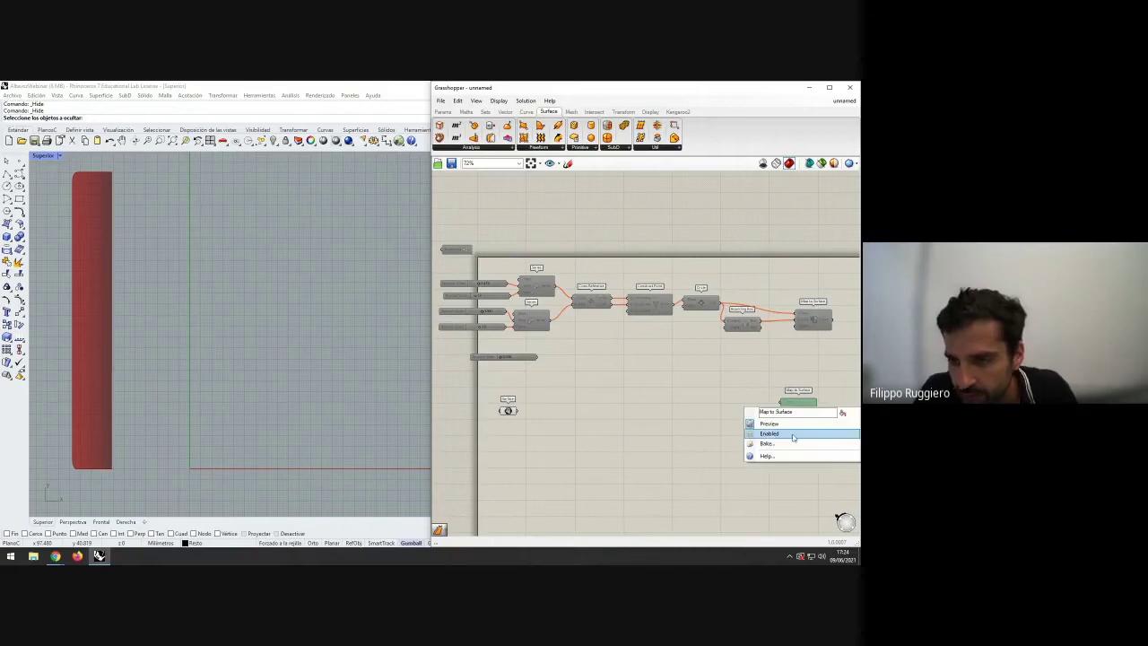
pyautogui.click(767, 437)
pyautogui.moveTo(805, 410); pyautogui.dragTo(777, 410)
pyautogui.click(741, 430)
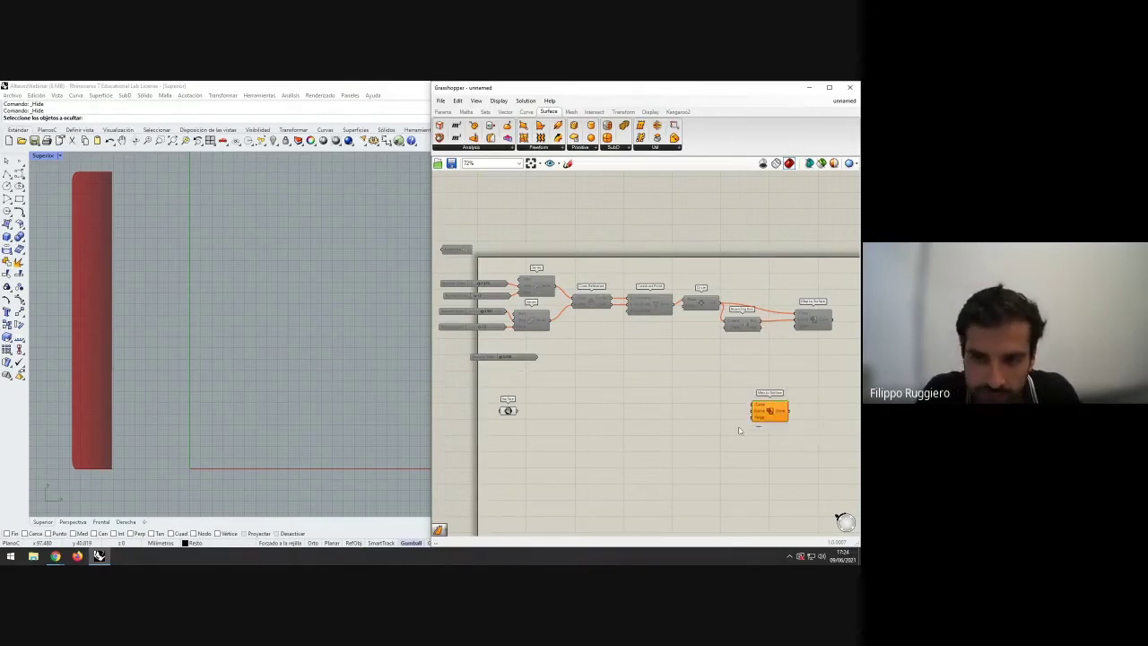
# - Move the whole disabled definition up, away from the Surface parameter and the Map to Surface copy
pyautogui.moveTo(667, 419)
pyautogui.mouseDown(button='right')
pyautogui.moveTo(662, 360)
pyautogui.moveTo(598, 395)
pyautogui.moveTo(658, 431)
pyautogui.moveTo(669, 421)
pyautogui.mouseUp(button='right')
pyautogui.scroll(-1, 662, 364)
pyautogui.moveTo(840, 392); pyautogui.dragTo(455, 258)
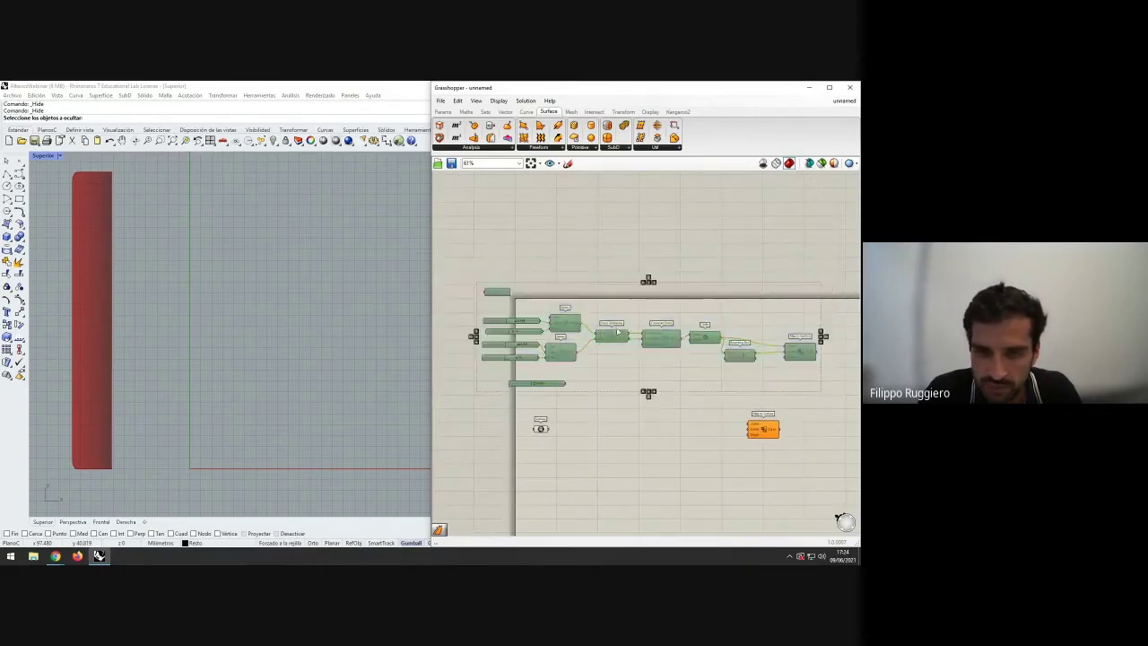
pyautogui.moveTo(567, 324); pyautogui.dragTo(574, 224)
pyautogui.click(619, 359)
pyautogui.moveTo(621, 364); pyautogui.dragTo(567, 287, button='right')
pyautogui.scroll(2, 616, 361)
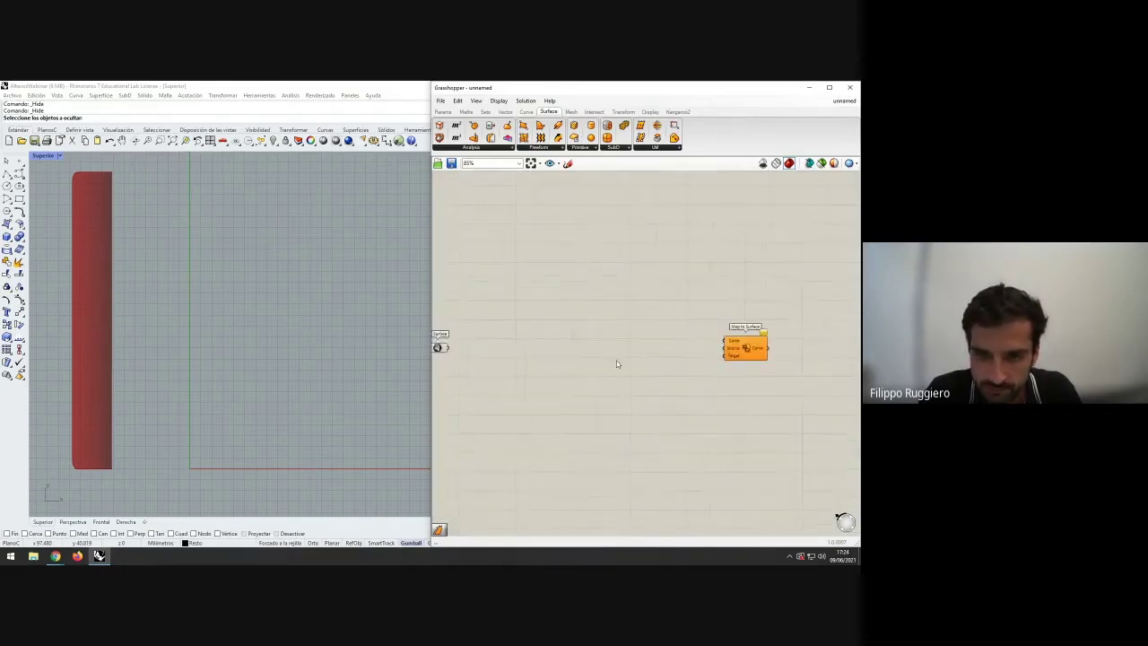
# - Move the enabled Map to Surface copy up and farther from the Surface parameter
pyautogui.moveTo(801, 372); pyautogui.dragTo(476, 252)
pyautogui.moveTo(763, 341); pyautogui.dragTo(791, 275)
pyautogui.click(695, 327)
# - Move the Surface parameter up to the start of the empty canvas area below the disabled definition
pyautogui.moveTo(610, 337); pyautogui.dragTo(637, 358, button='right')
pyautogui.scroll(2, 563, 306)
pyautogui.moveTo(568, 317); pyautogui.dragTo(652, 412, button='right')
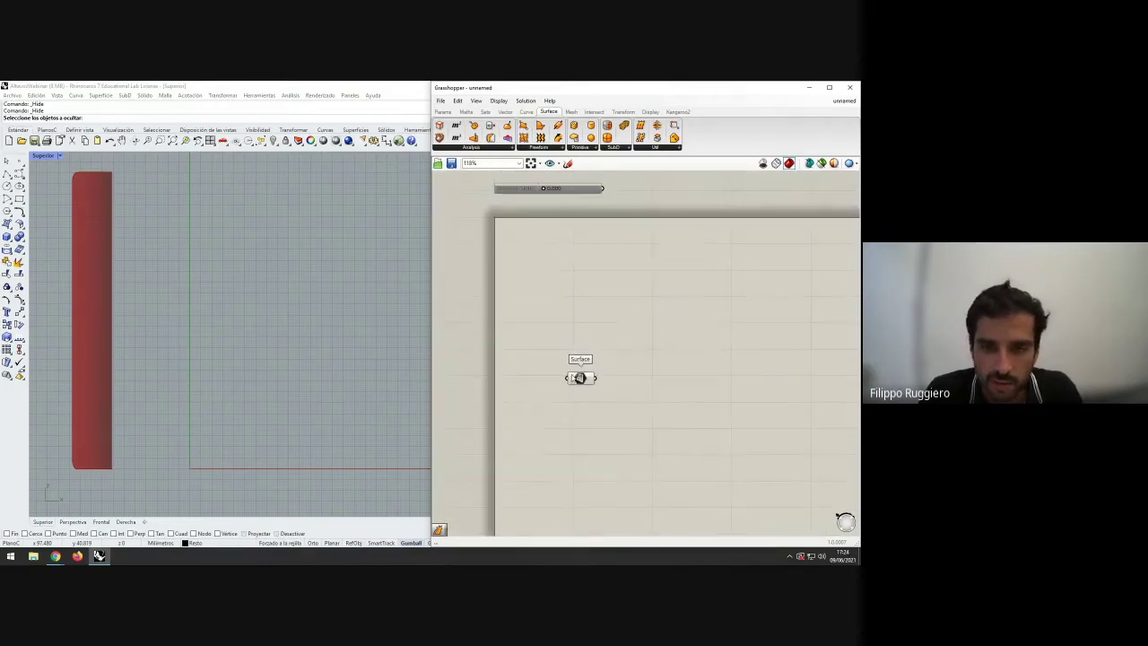
pyautogui.moveTo(582, 378); pyautogui.dragTo(550, 302)
pyautogui.click(583, 336)
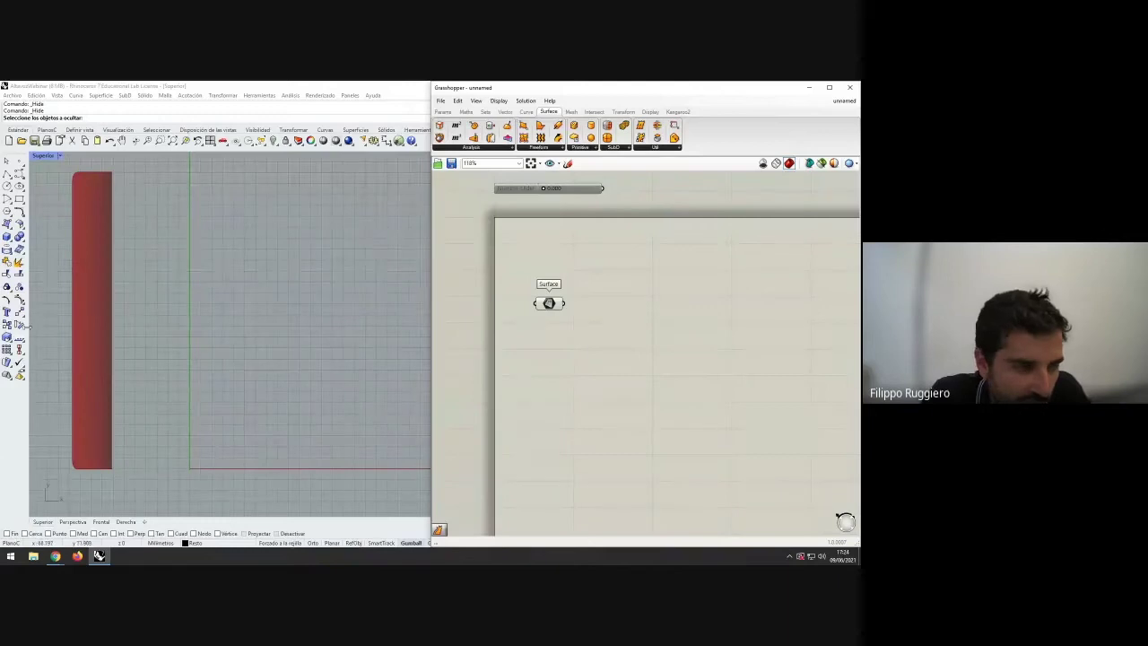
pyautogui.moveTo(557, 306); pyautogui.dragTo(553, 301)
pyautogui.click(576, 353)
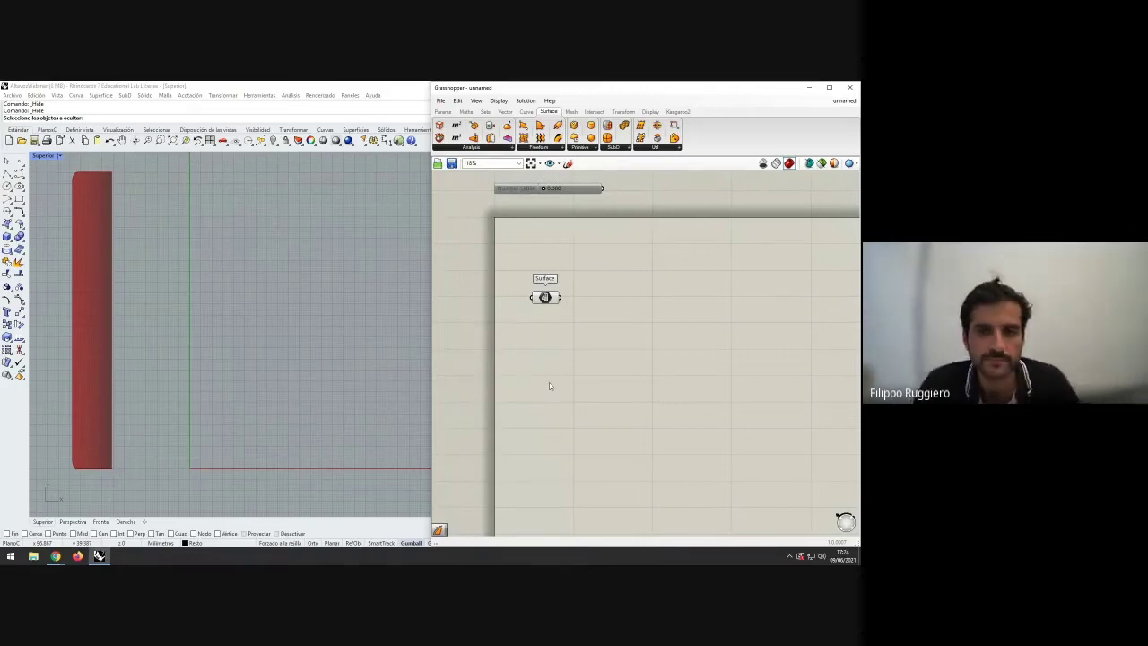
# - Add a Dimensions component beside the Surface parameter and connect the surface to its input
pyautogui.moveTo(599, 374); pyautogui.dragTo(587, 370, button='right')
pyautogui.moveTo(599, 292); pyautogui.dragTo(591, 279, button='right')
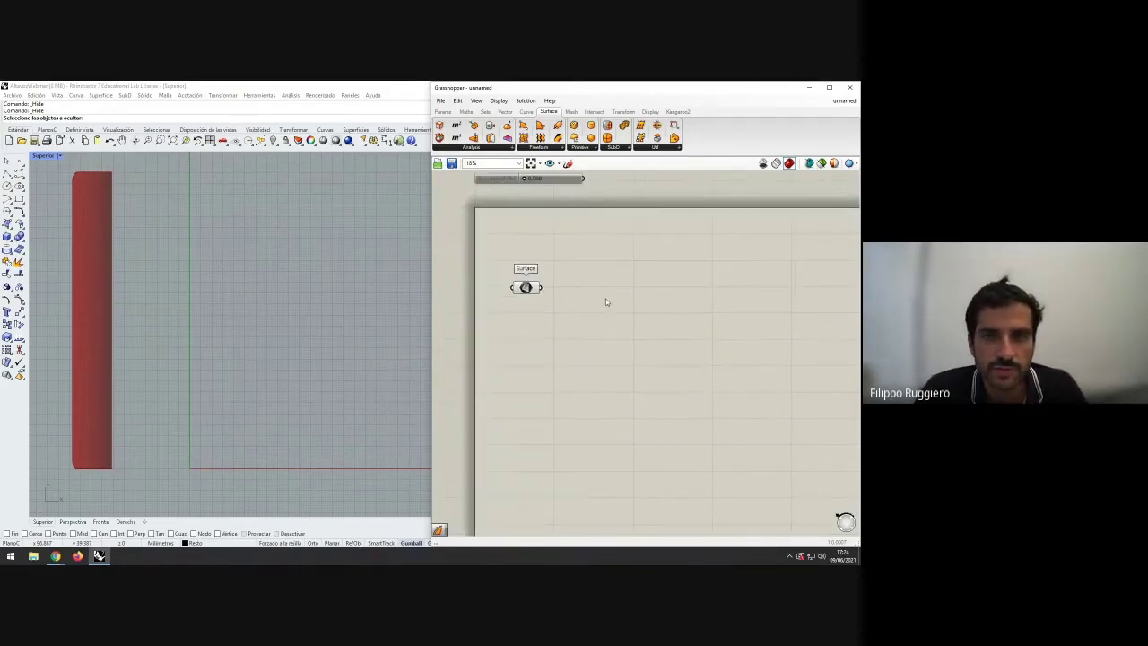
pyautogui.moveTo(274, 308); pyautogui.dragTo(310, 305, button='right')
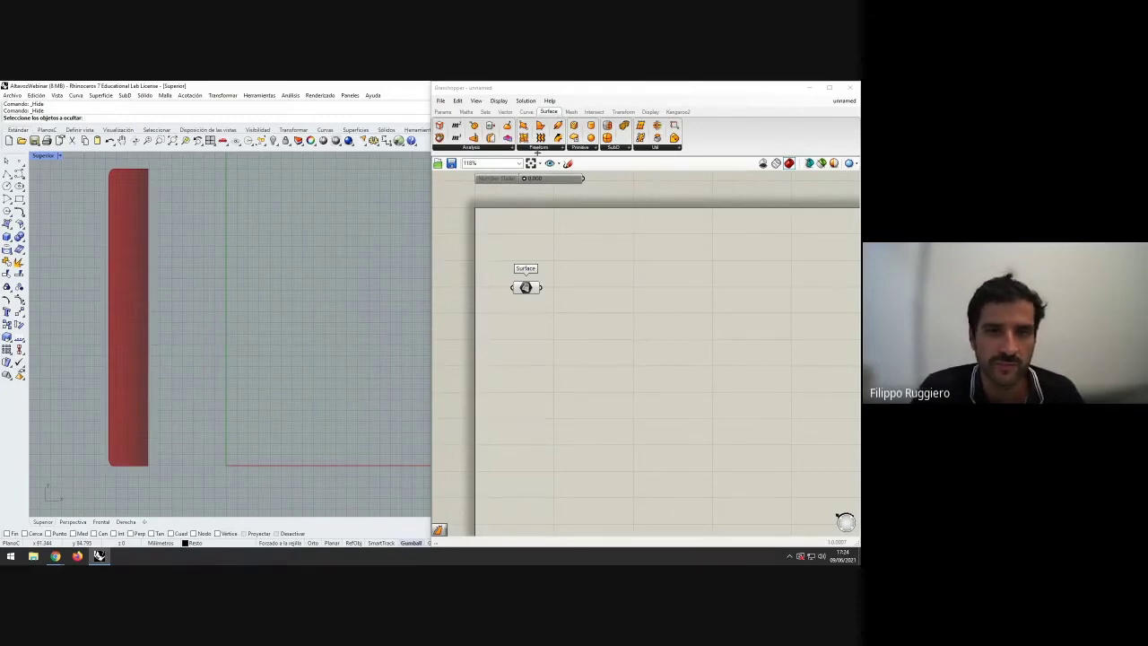
pyautogui.click(480, 148)
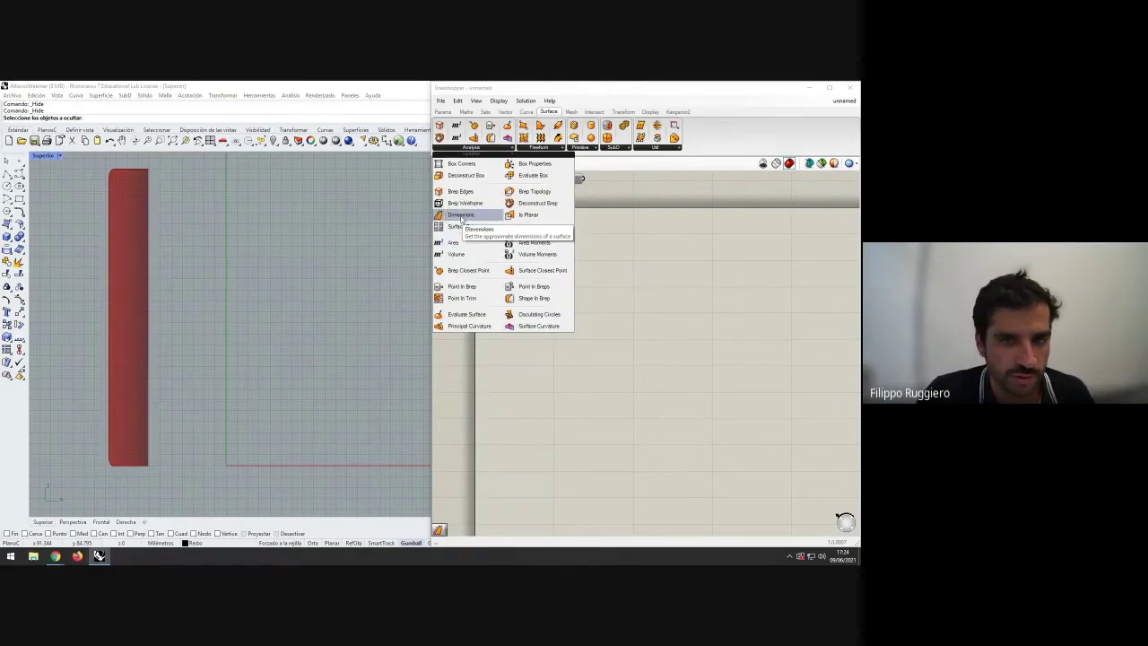
pyautogui.moveTo(461, 217); pyautogui.dragTo(616, 305)
pyautogui.click(604, 306)
pyautogui.moveTo(542, 289); pyautogui.dragTo(512, 288)
pyautogui.click(542, 306)
pyautogui.click(549, 325)
pyautogui.moveTo(586, 306)
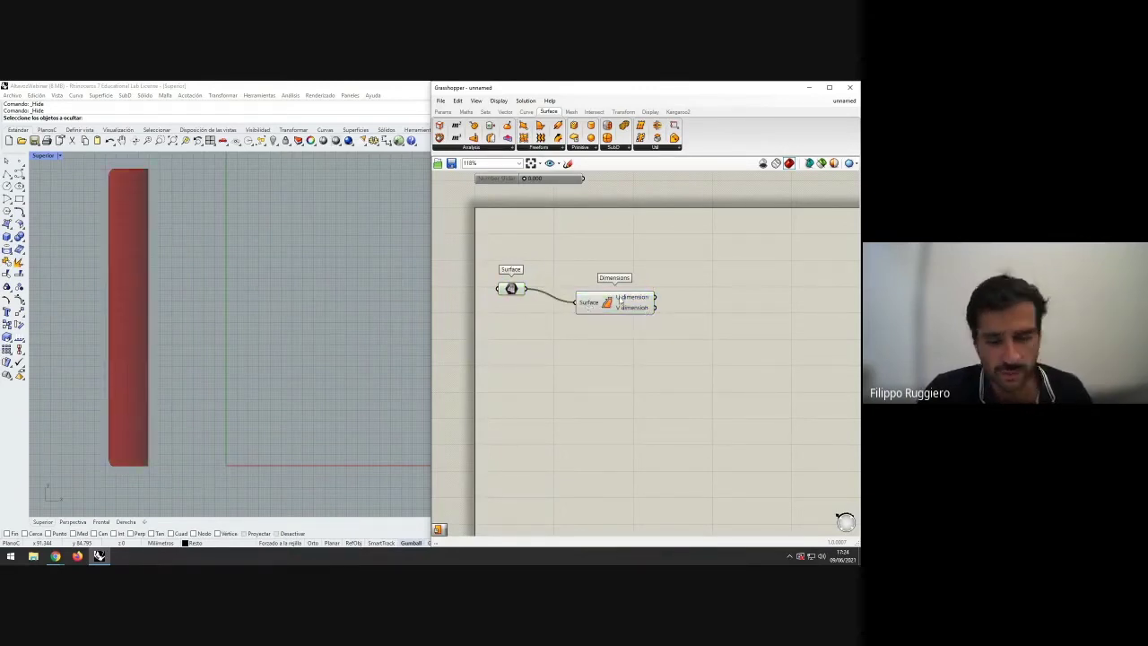
pyautogui.moveTo(625, 310)
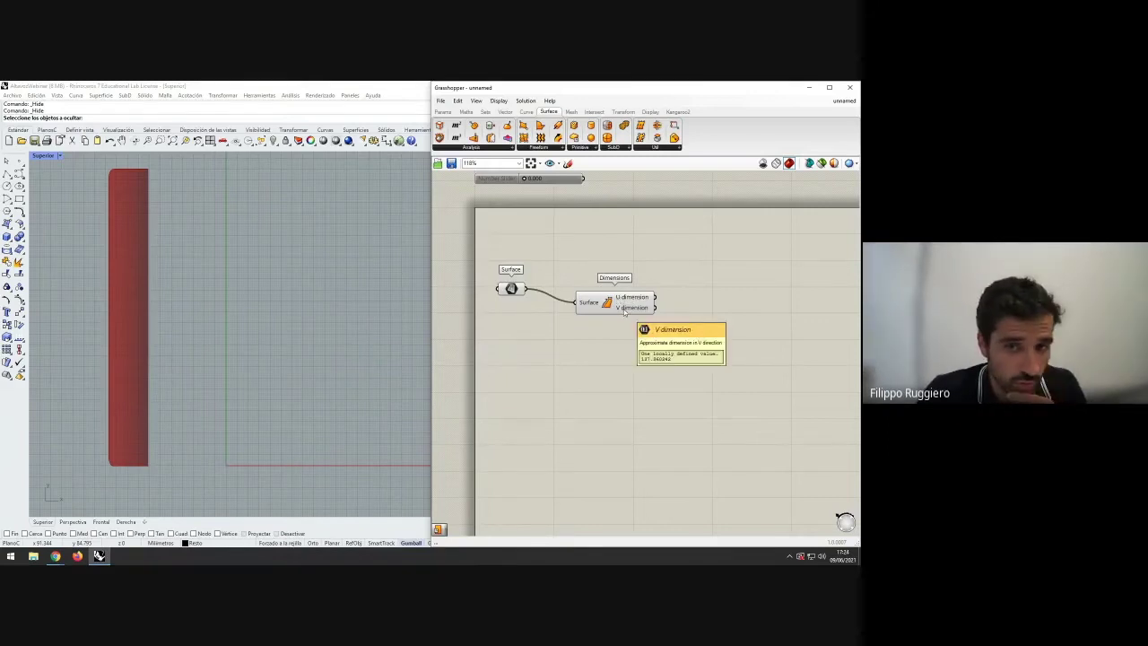
# - Add a Plane Surface component, connecting U dimension to X Size and V dimension to Y Size
pyautogui.moveTo(671, 358); pyautogui.dragTo(644, 350, button='right')
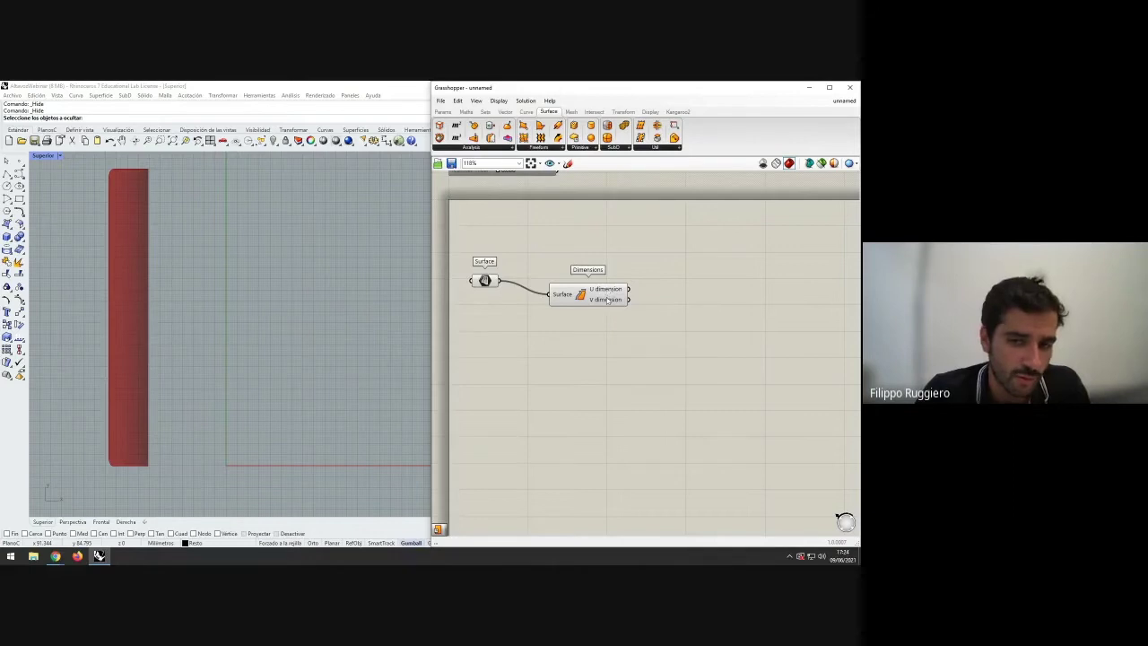
pyautogui.moveTo(609, 289)
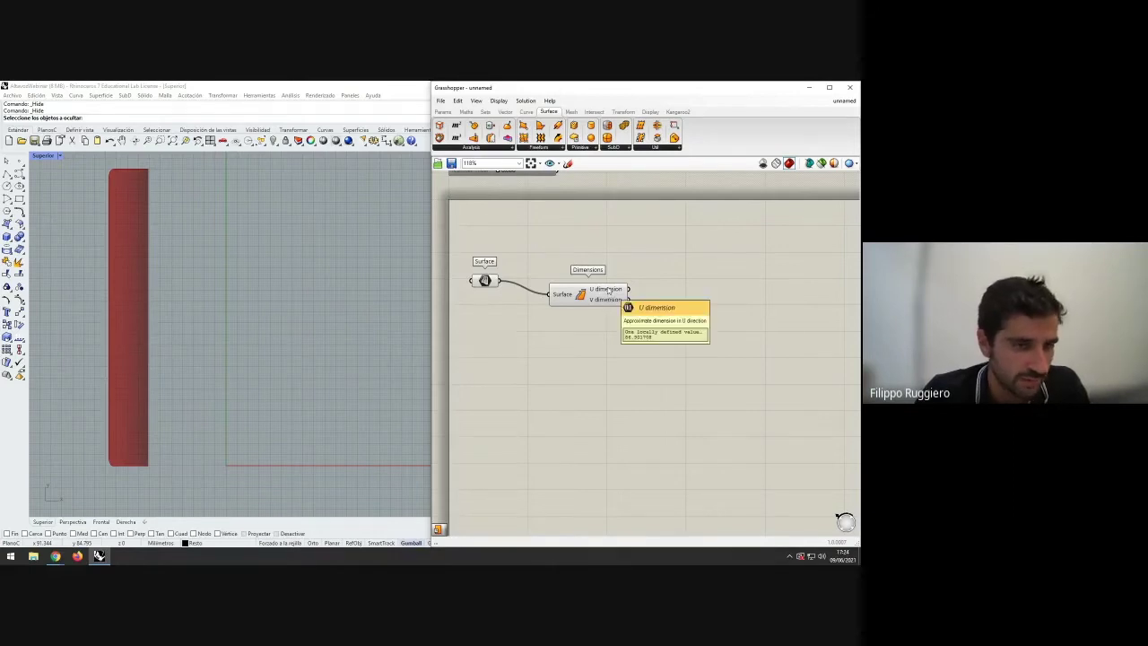
pyautogui.moveTo(334, 354); pyautogui.dragTo(302, 350, button='right')
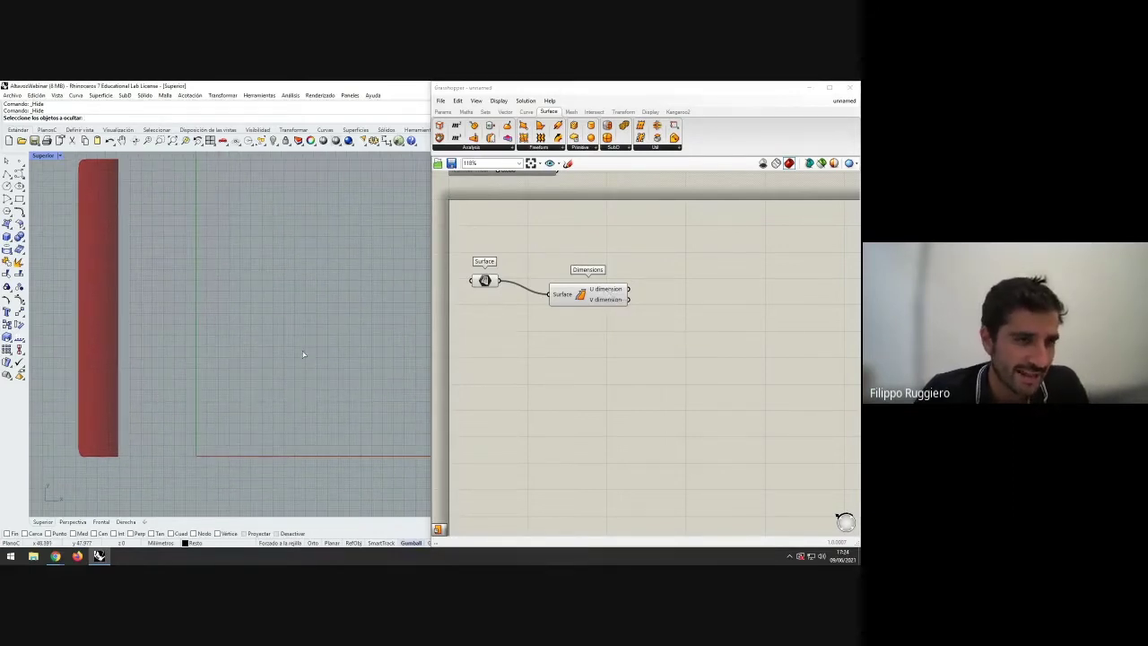
pyautogui.moveTo(153, 335); pyautogui.dragTo(151, 346, button='right')
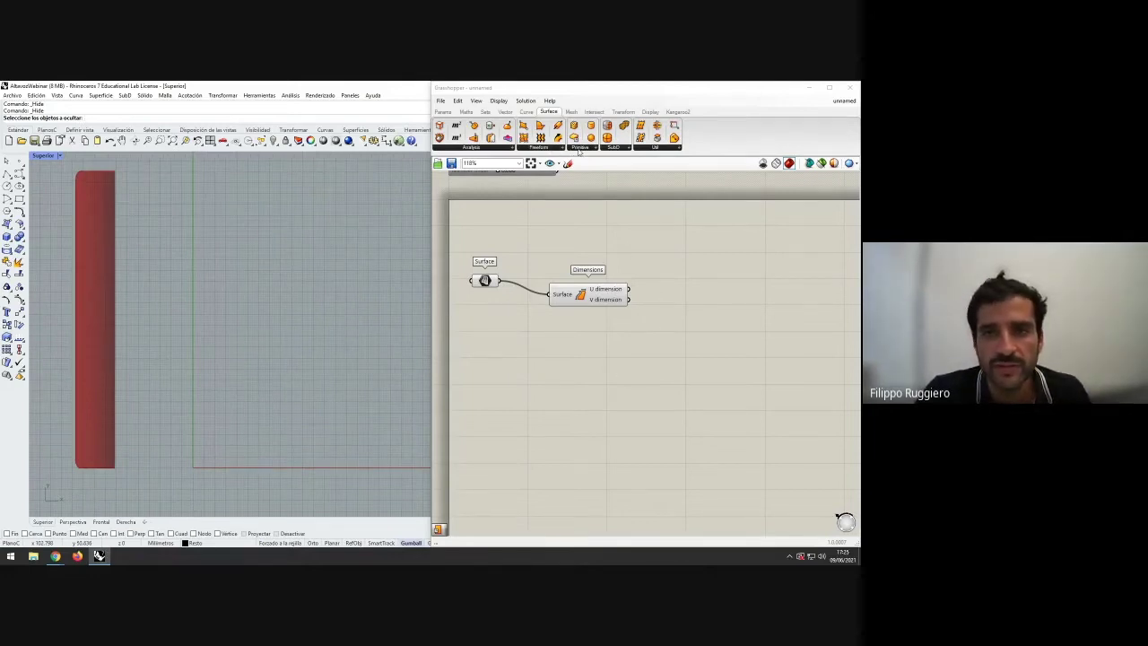
pyautogui.click(580, 148)
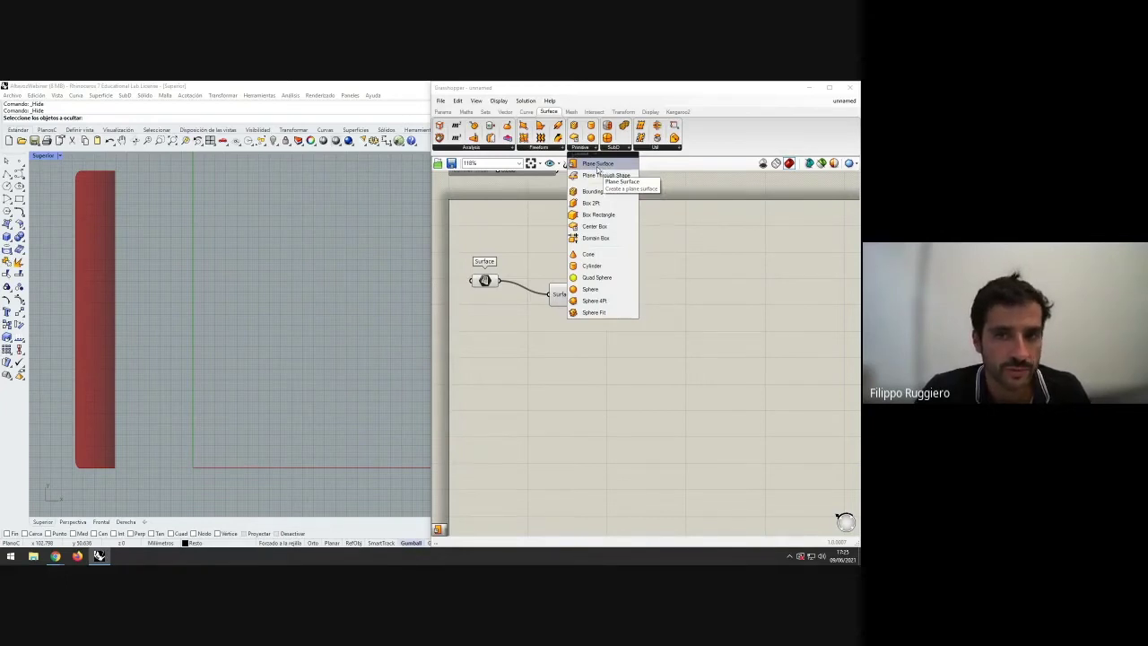
pyautogui.click(598, 169)
pyautogui.click(686, 262)
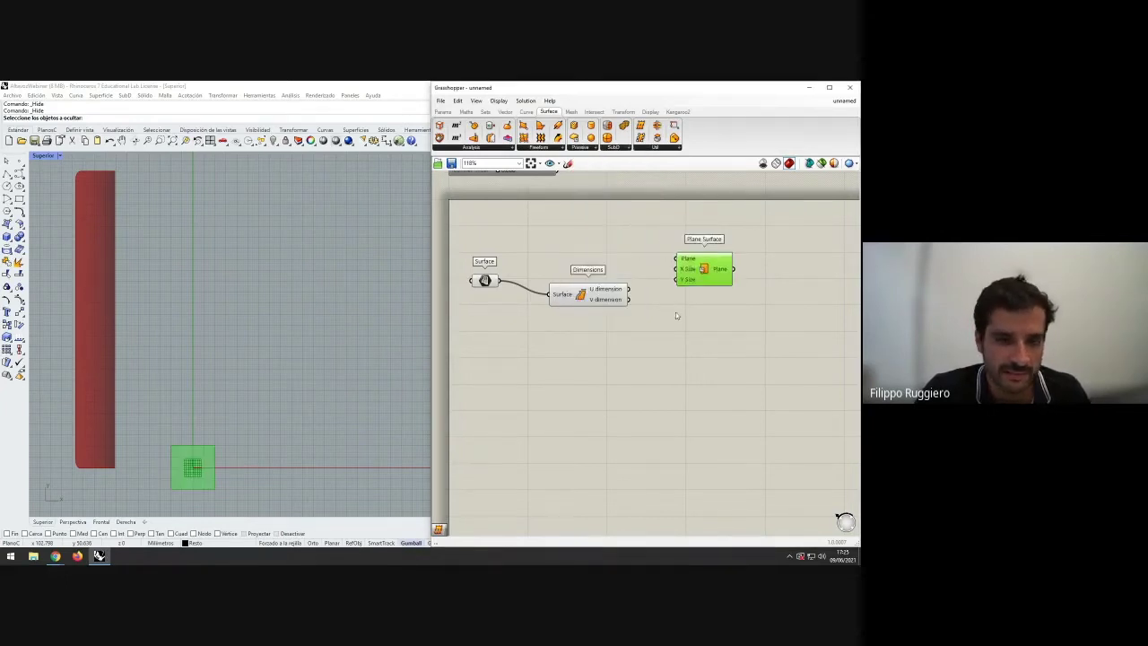
pyautogui.click(677, 315)
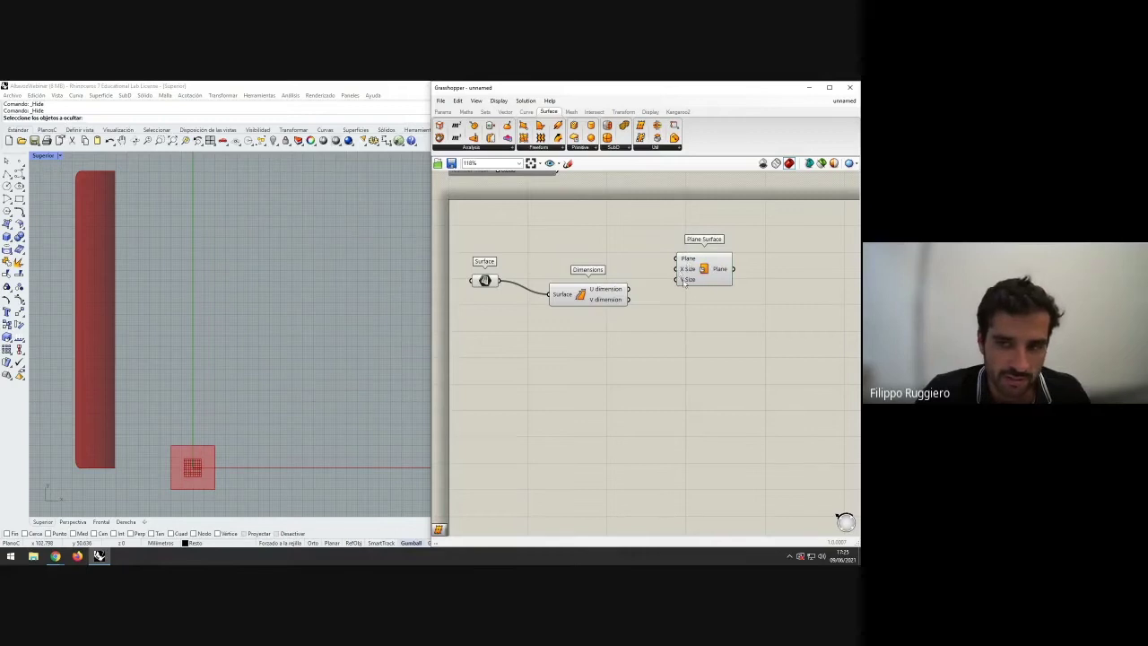
pyautogui.moveTo(629, 289); pyautogui.dragTo(676, 279)
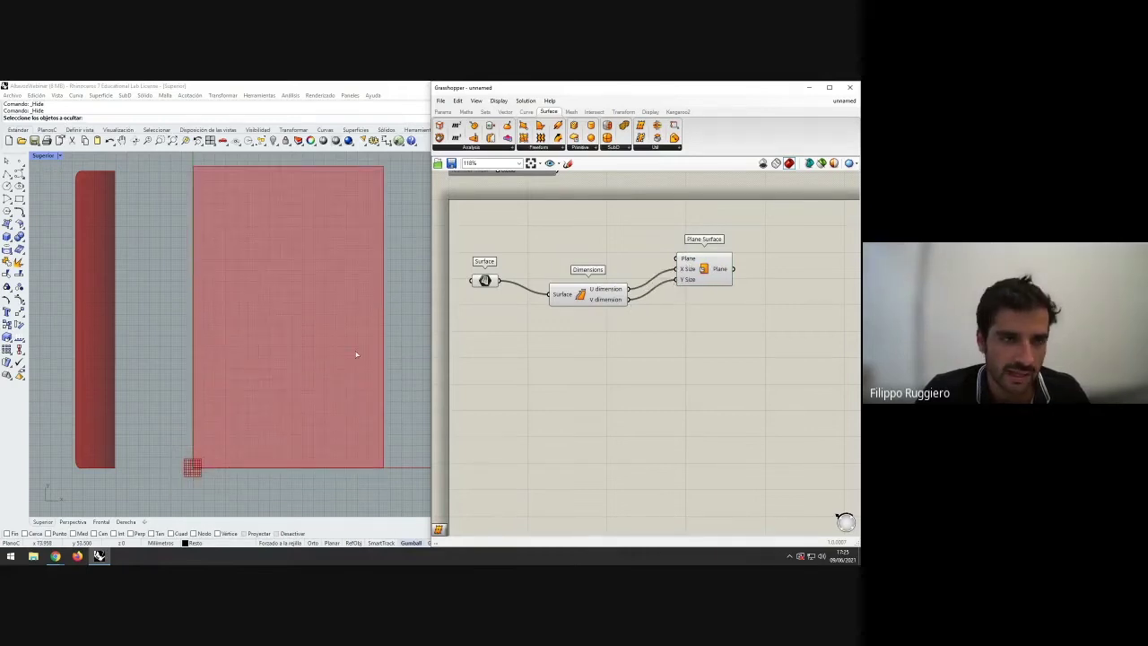
# - Compare the flat plane with the curved surface in perspective and top views, and highlight the Plane Surface preview
pyautogui.scroll(-2, 340, 349)
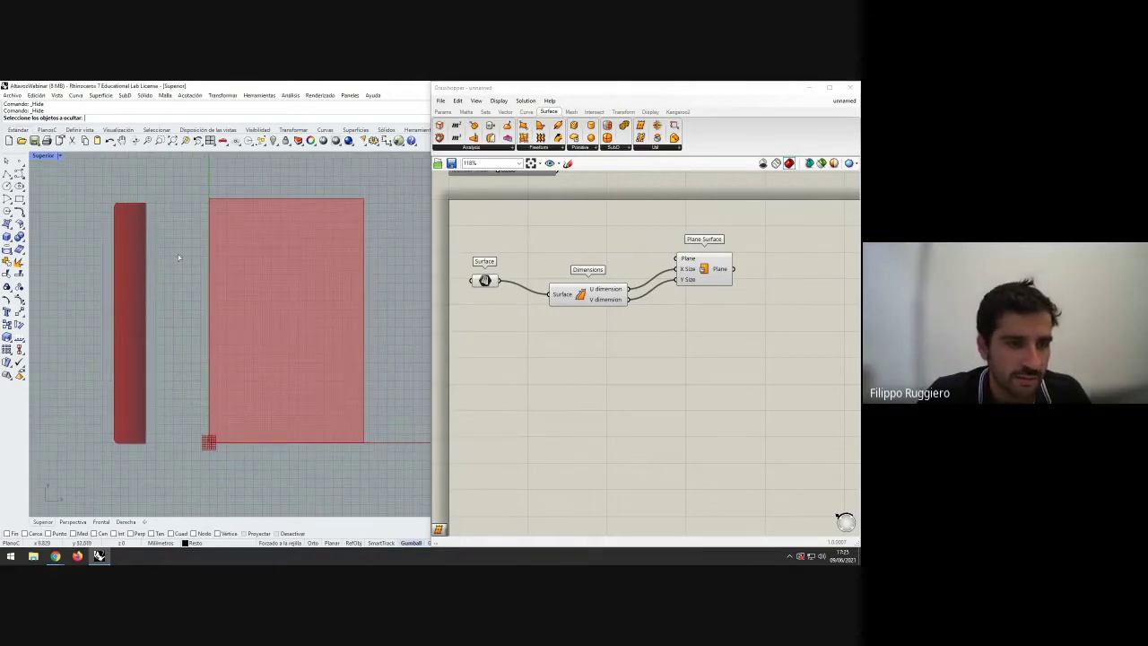
pyautogui.doubleClick(43, 155)
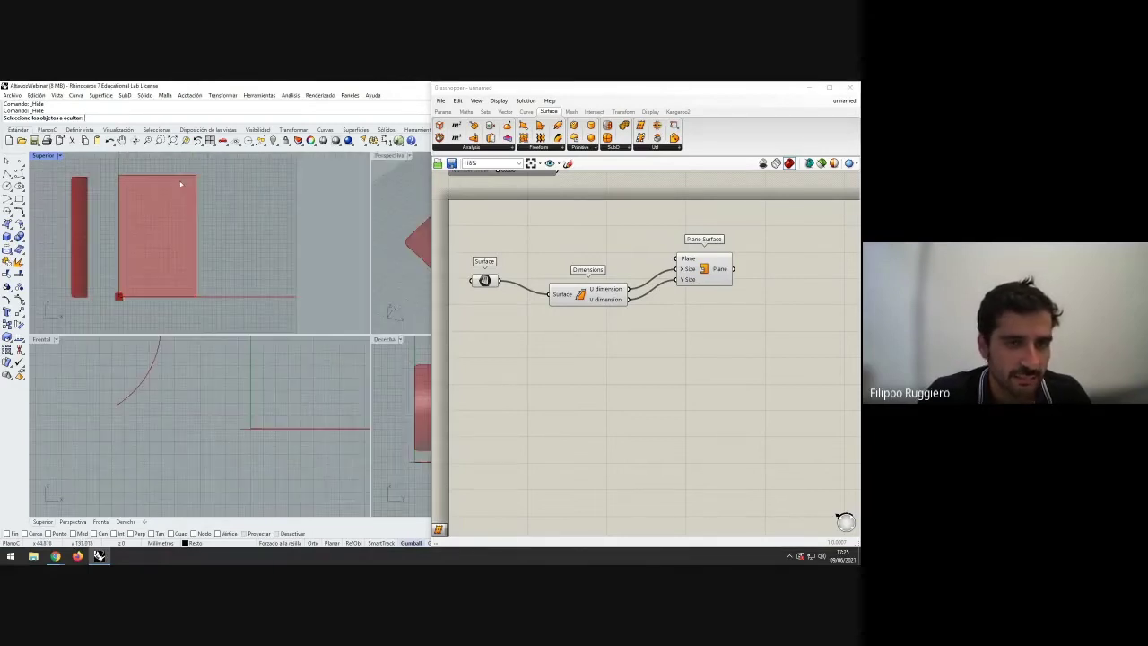
pyautogui.doubleClick(385, 159)
pyautogui.scroll(-3, 253, 317)
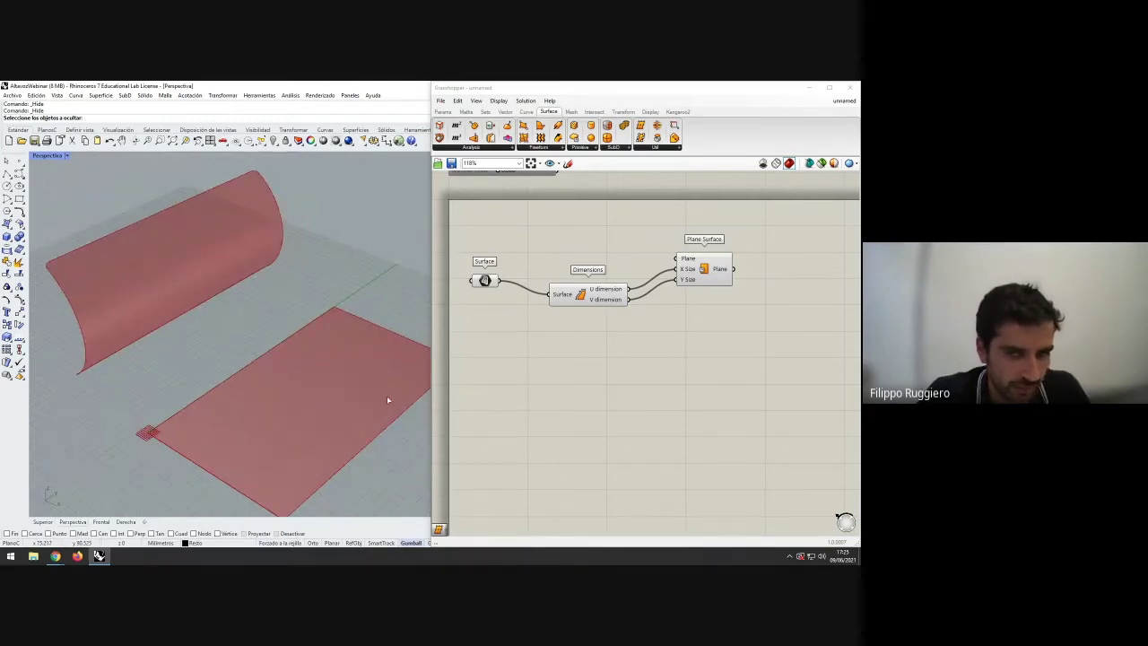
pyautogui.moveTo(704, 272); pyautogui.dragTo(703, 273)
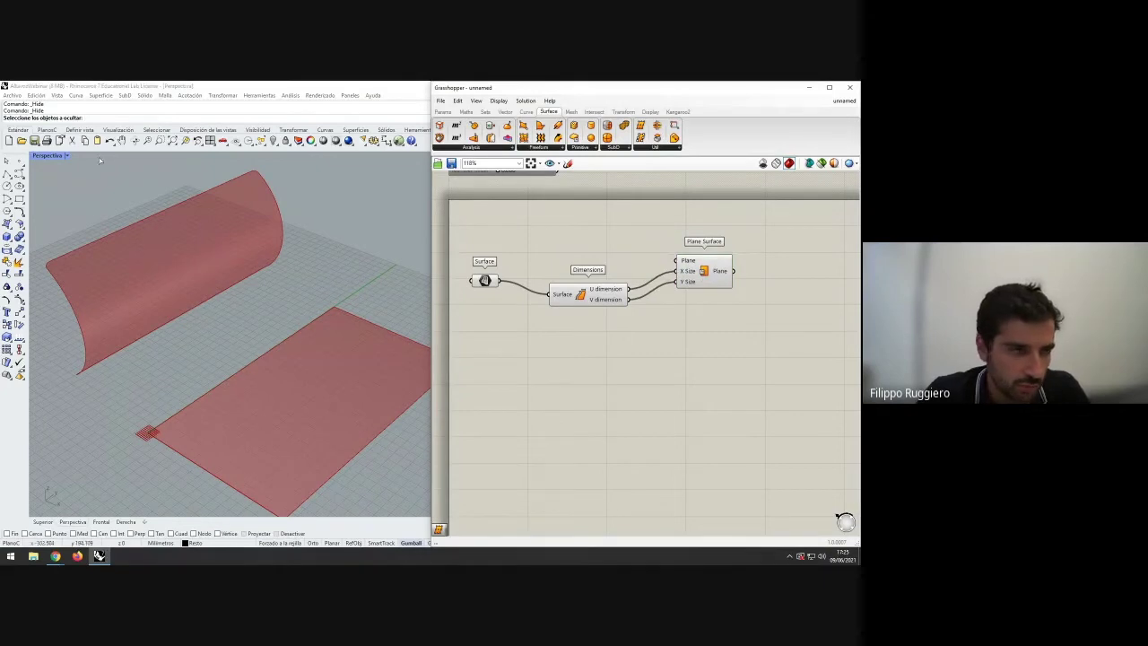
pyautogui.doubleClick(53, 157)
pyautogui.doubleClick(50, 157)
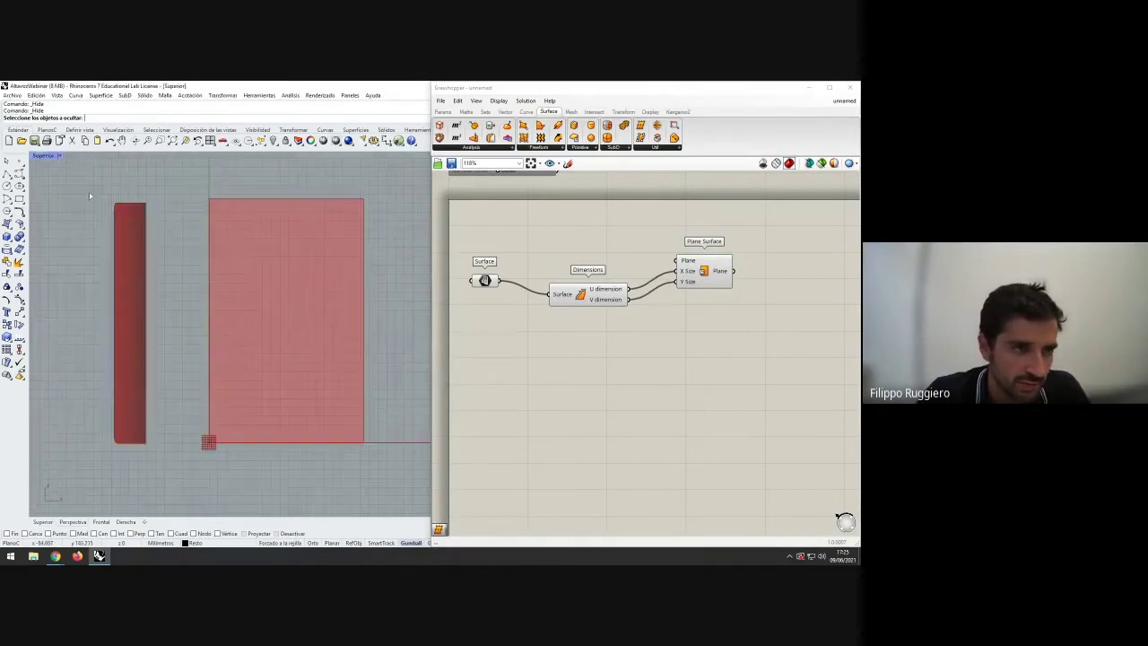
pyautogui.moveTo(234, 266); pyautogui.dragTo(197, 262, button='right')
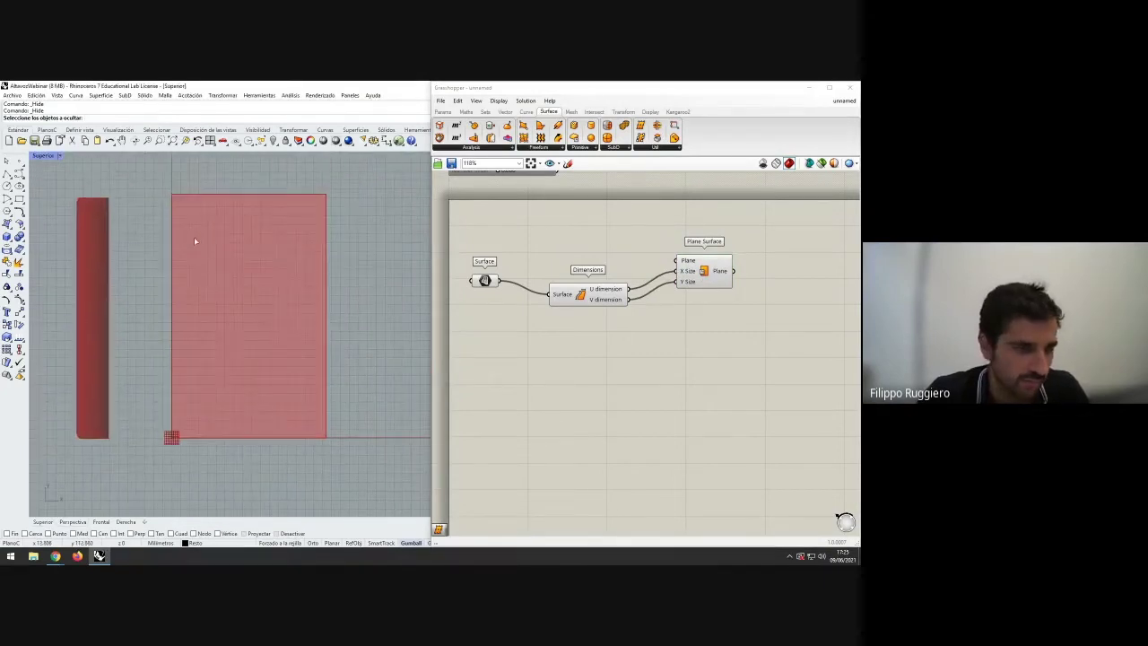
pyautogui.click(711, 278)
pyautogui.click(709, 344)
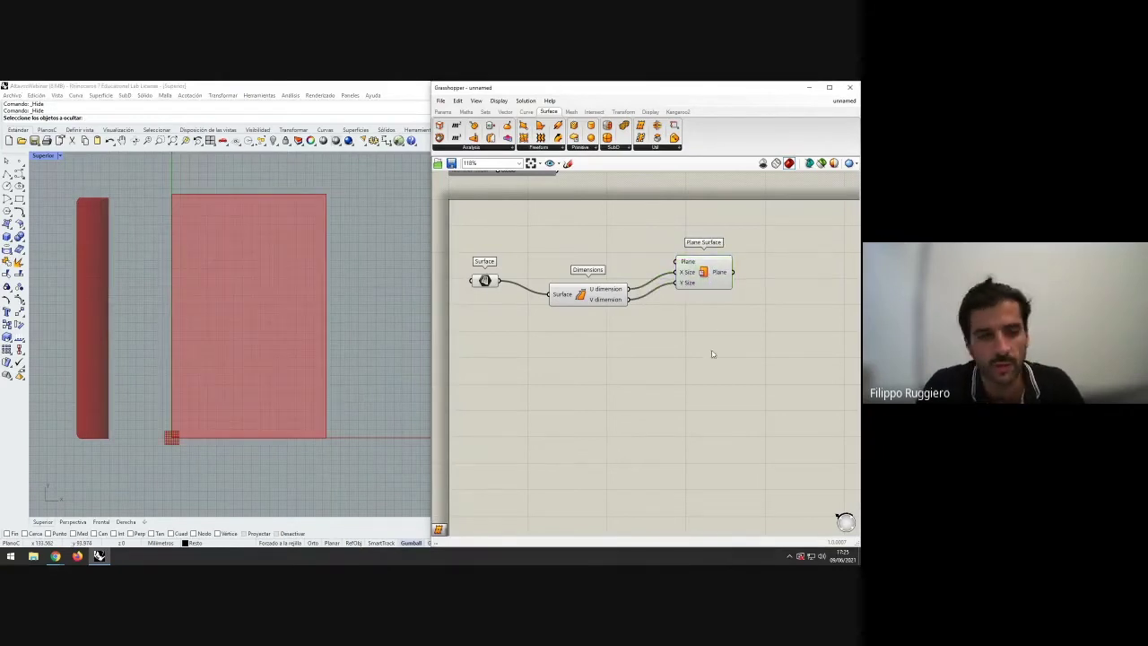
pyautogui.moveTo(715, 368); pyautogui.dragTo(679, 314, button='right')
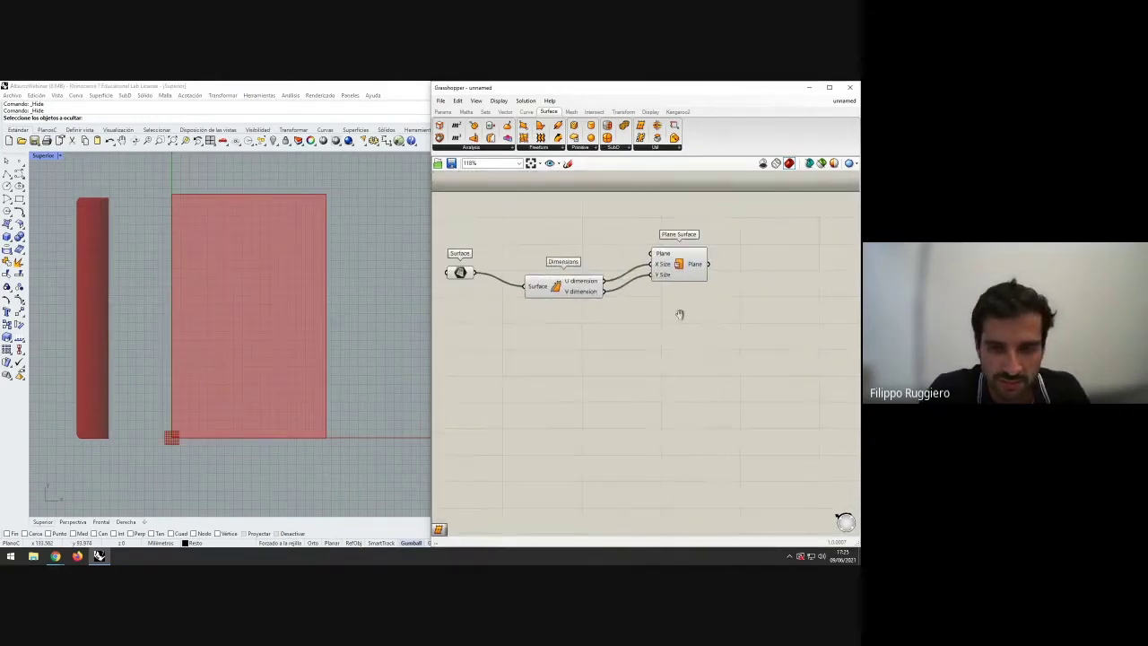
pyautogui.click(679, 263)
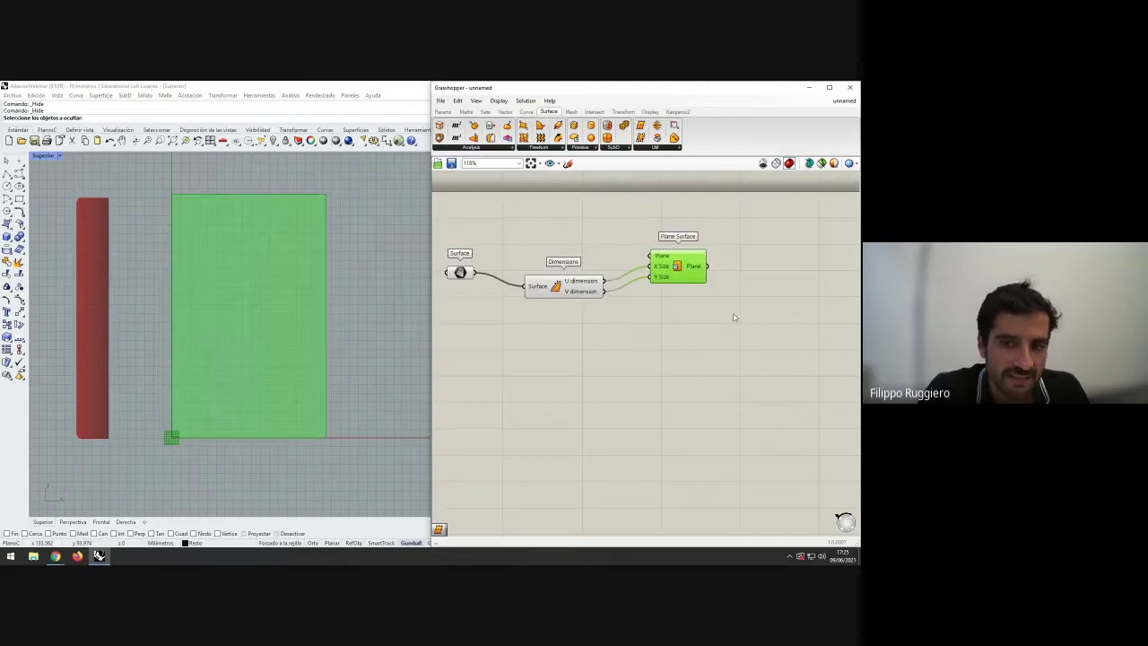
pyautogui.click(733, 315)
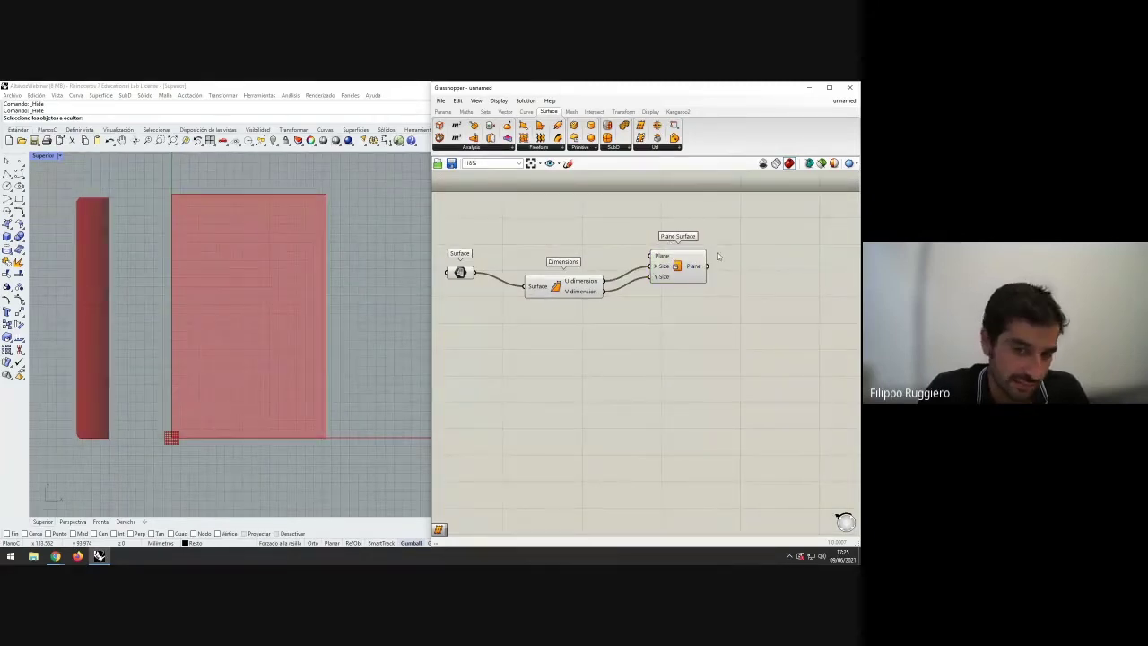
# - Add a Divide Surface component and connect the Plane Surface output to its Surface input
pyautogui.moveTo(715, 288); pyautogui.dragTo(706, 286, button='right')
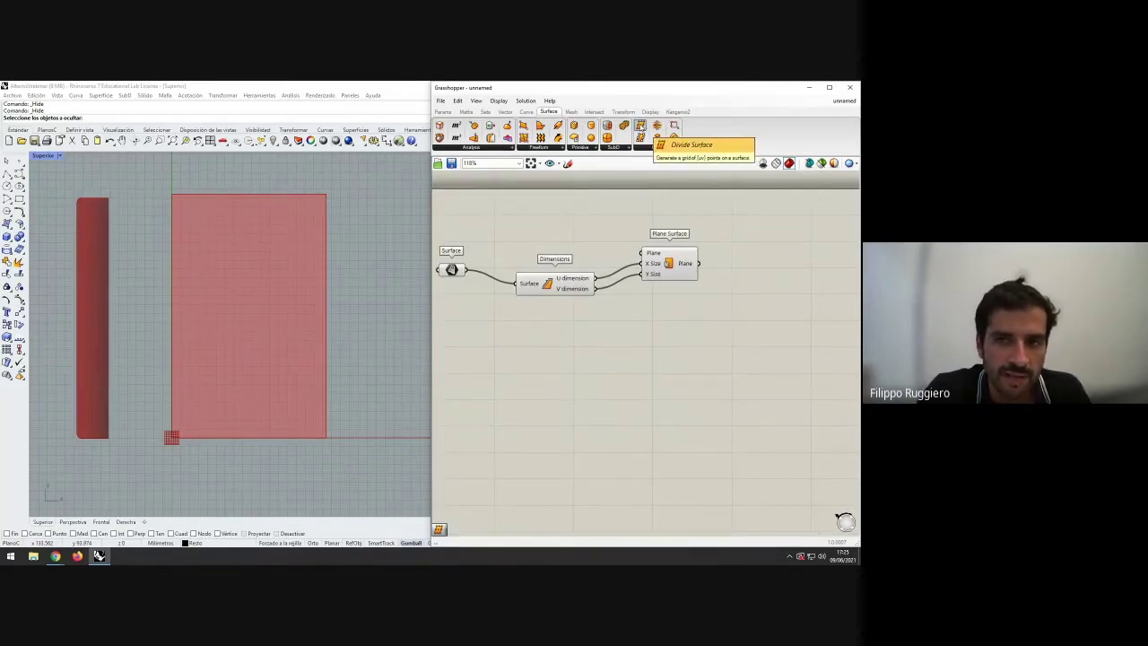
pyautogui.moveTo(641, 125); pyautogui.dragTo(763, 294)
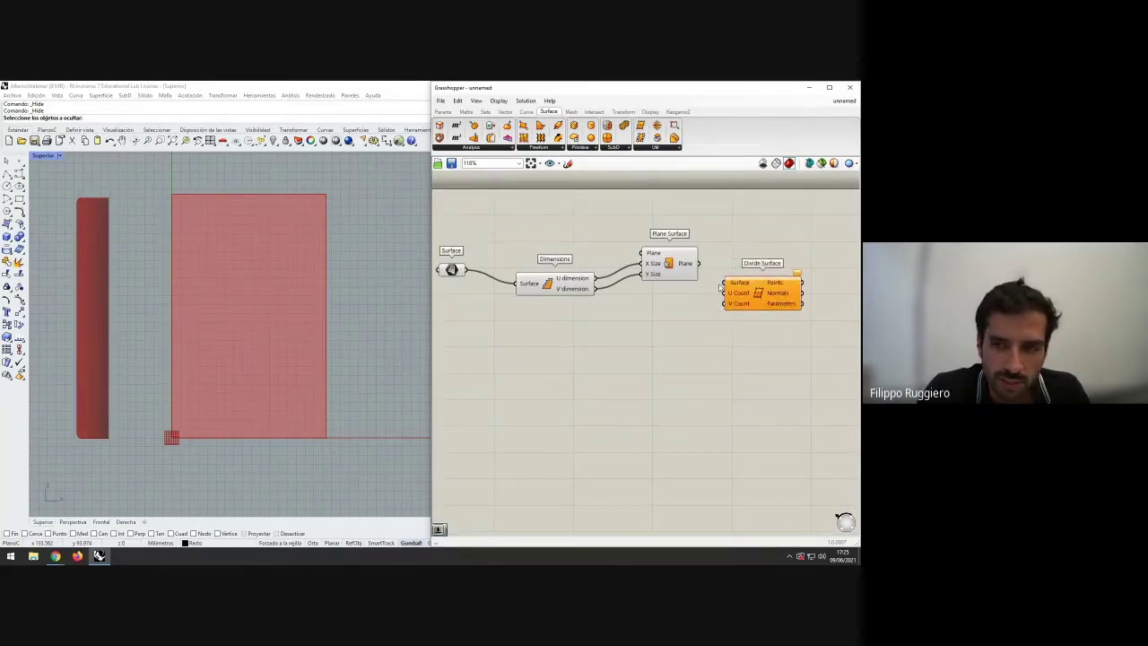
pyautogui.moveTo(698, 262); pyautogui.dragTo(725, 282)
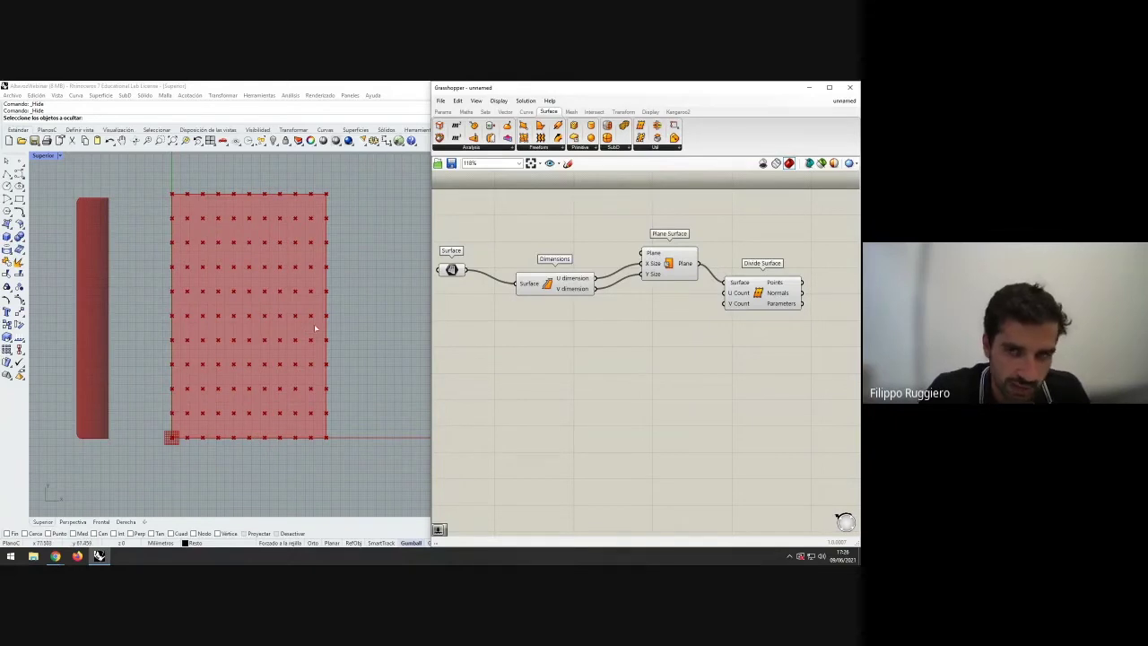
pyautogui.click(771, 304)
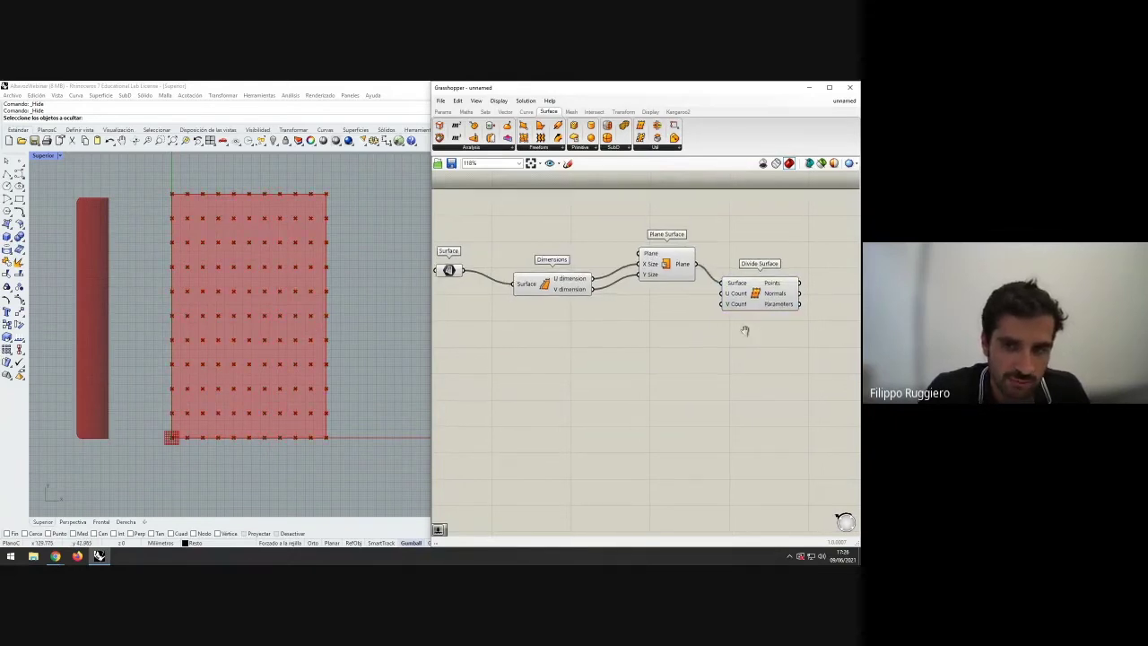
# - Create two number sliders for Divide Surface, one feeding U Count with 24 and one feeding V Count with 20
pyautogui.moveTo(745, 329); pyautogui.dragTo(723, 332, button='right')
pyautogui.doubleClick(634, 304)
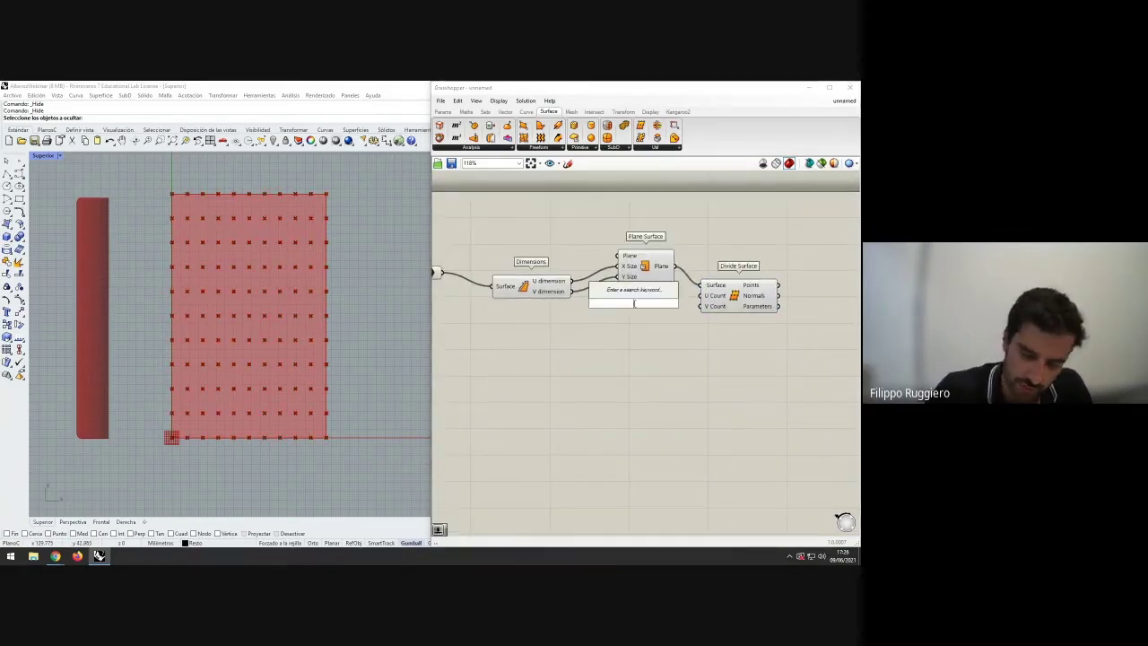
pyautogui.write('10')
pyautogui.press('Return')
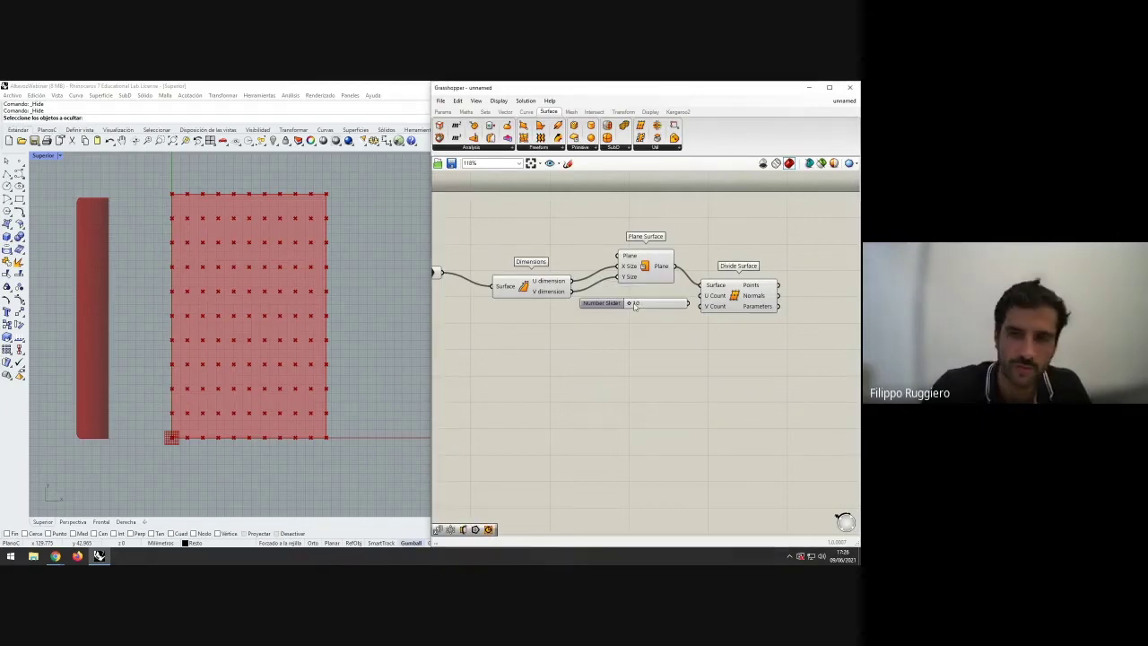
pyautogui.hotkey('ctrl', 'v')
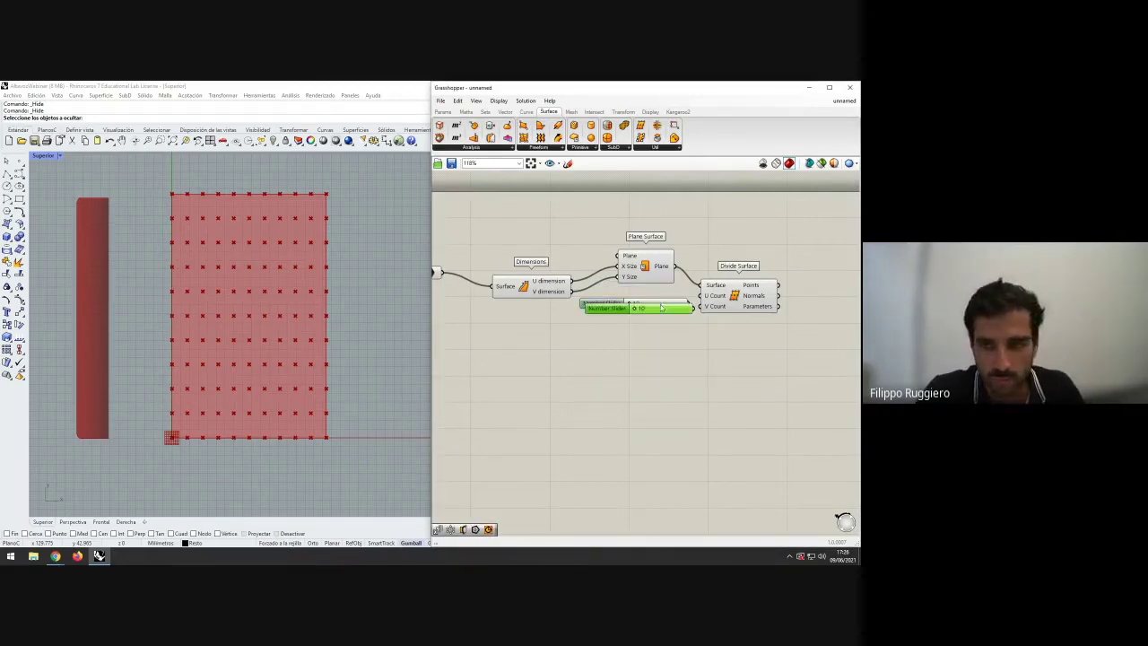
pyautogui.moveTo(662, 306); pyautogui.dragTo(609, 298)
pyautogui.click(696, 312)
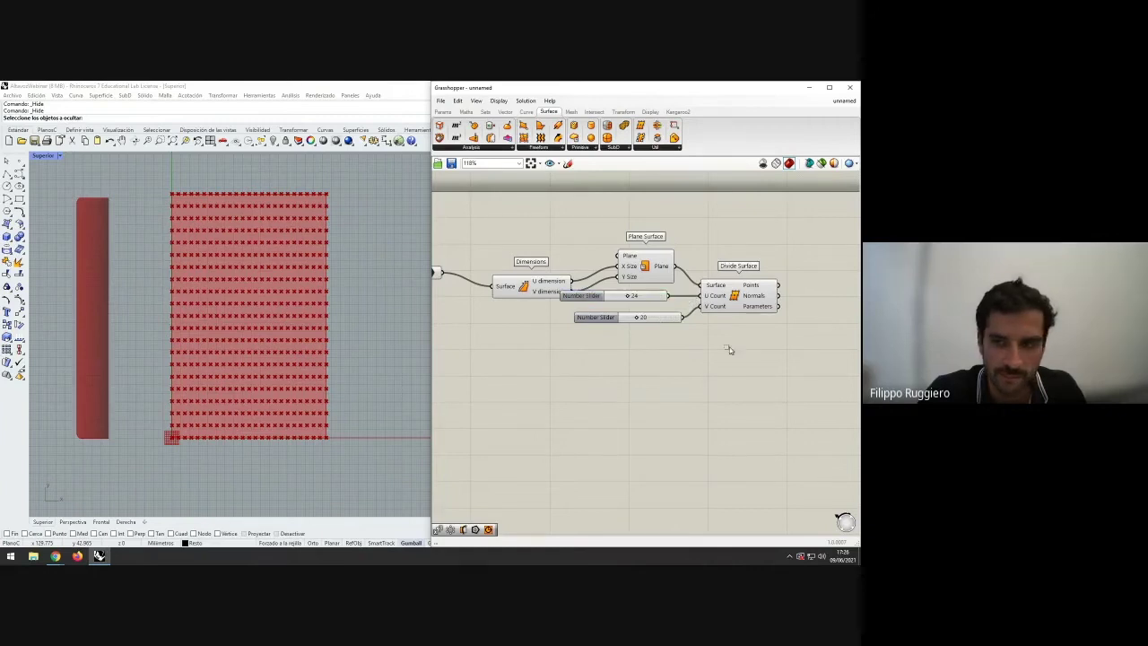
# - Graft Divide Surface's Points output and move Map to Surface slightly up and farther from Divide Surface
pyautogui.rightClick(773, 287)
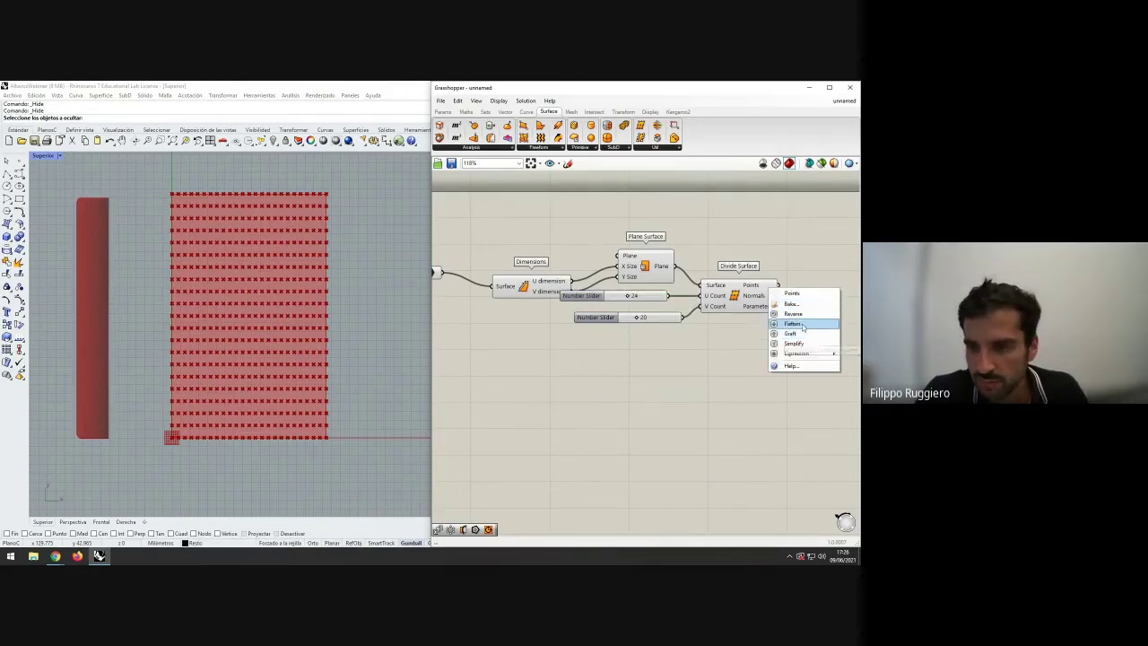
pyautogui.click(805, 334)
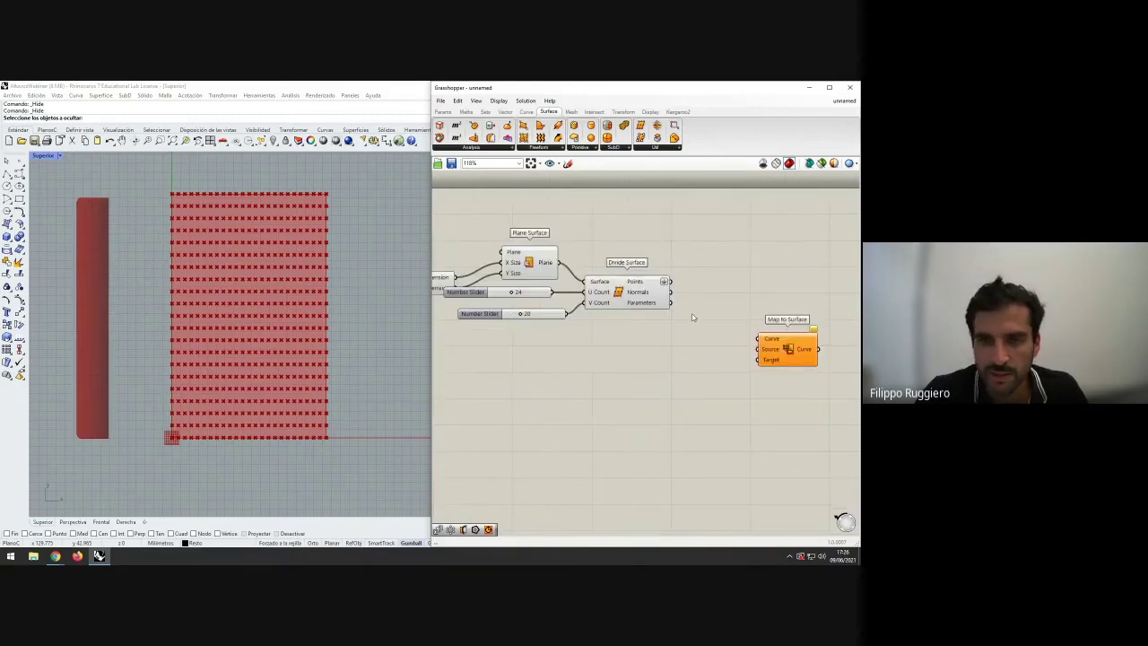
pyautogui.click(823, 354)
pyautogui.click(773, 374)
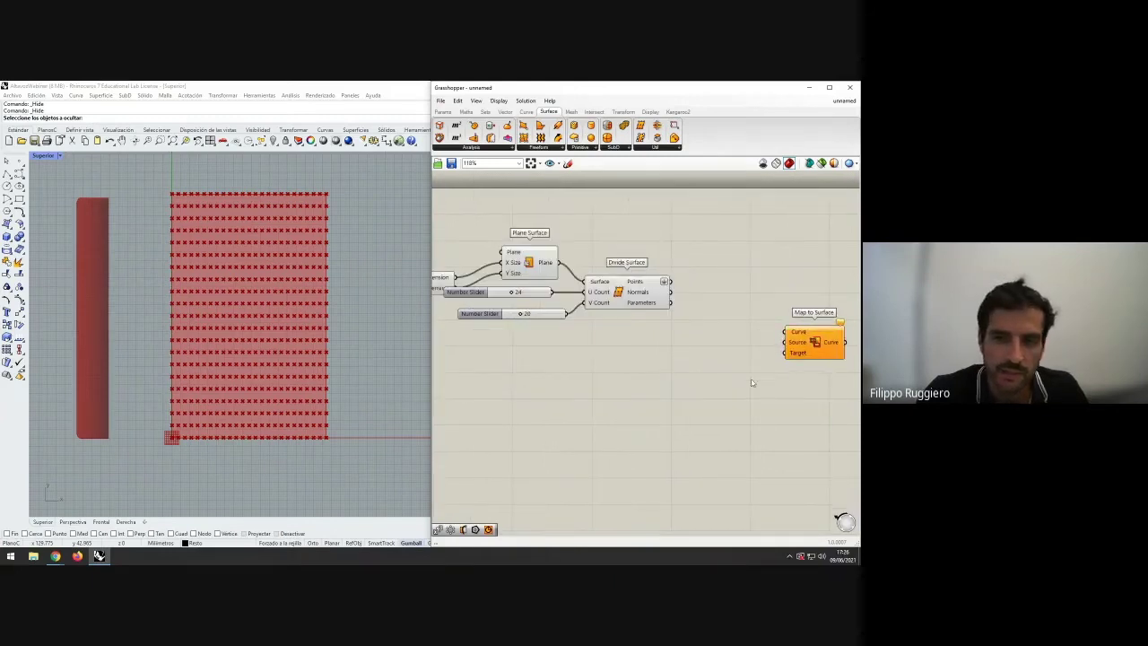
# - Add a Circle component between Divide Surface and Map to Surface, and connect the Points output to its Plane input
pyautogui.moveTo(752, 382); pyautogui.dragTo(711, 376, button='right')
pyautogui.doubleClick(671, 299)
pyautogui.write('ci')
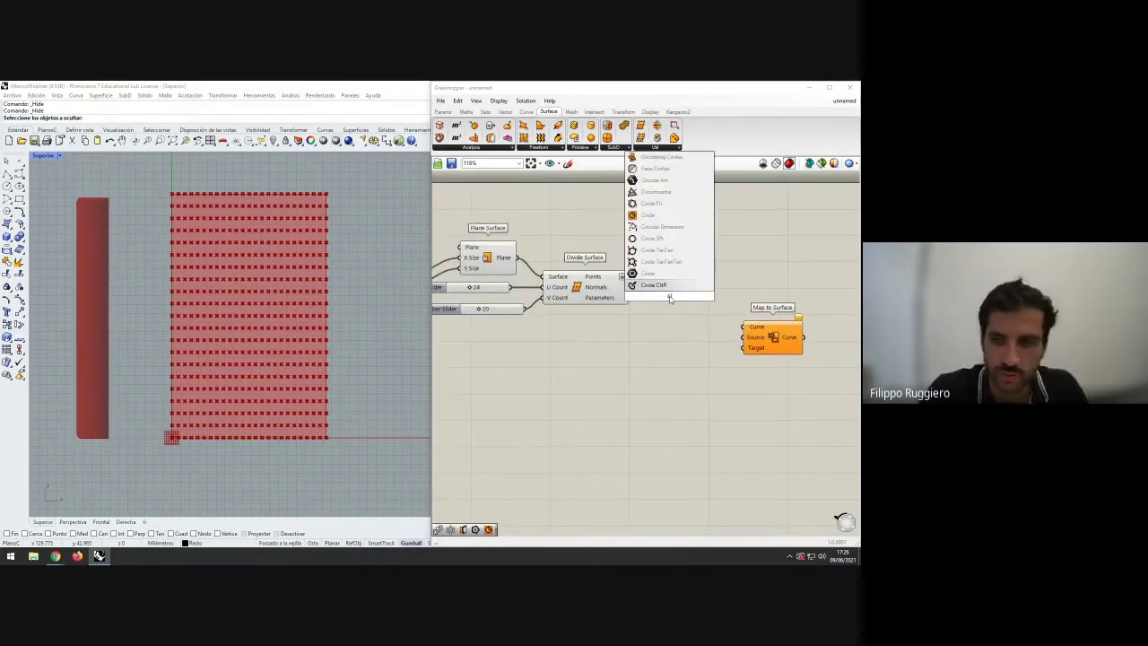
pyautogui.write('r')
pyautogui.press('Return')
pyautogui.moveTo(688, 303); pyautogui.dragTo(712, 310)
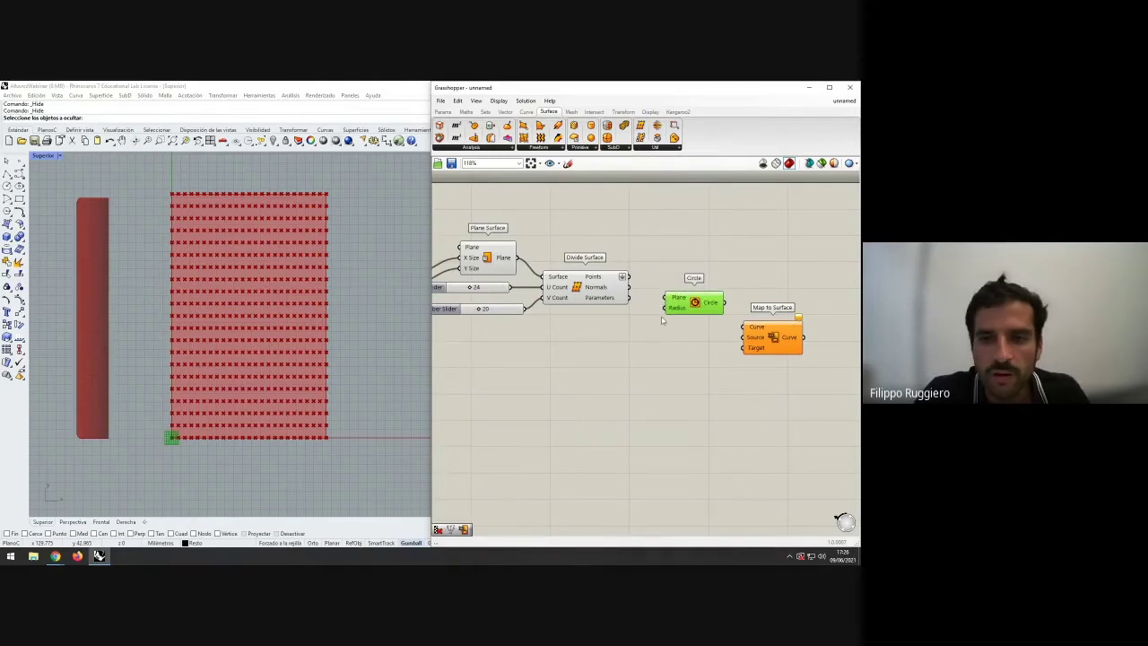
pyautogui.click(662, 319)
pyautogui.moveTo(630, 277); pyautogui.dragTo(665, 300)
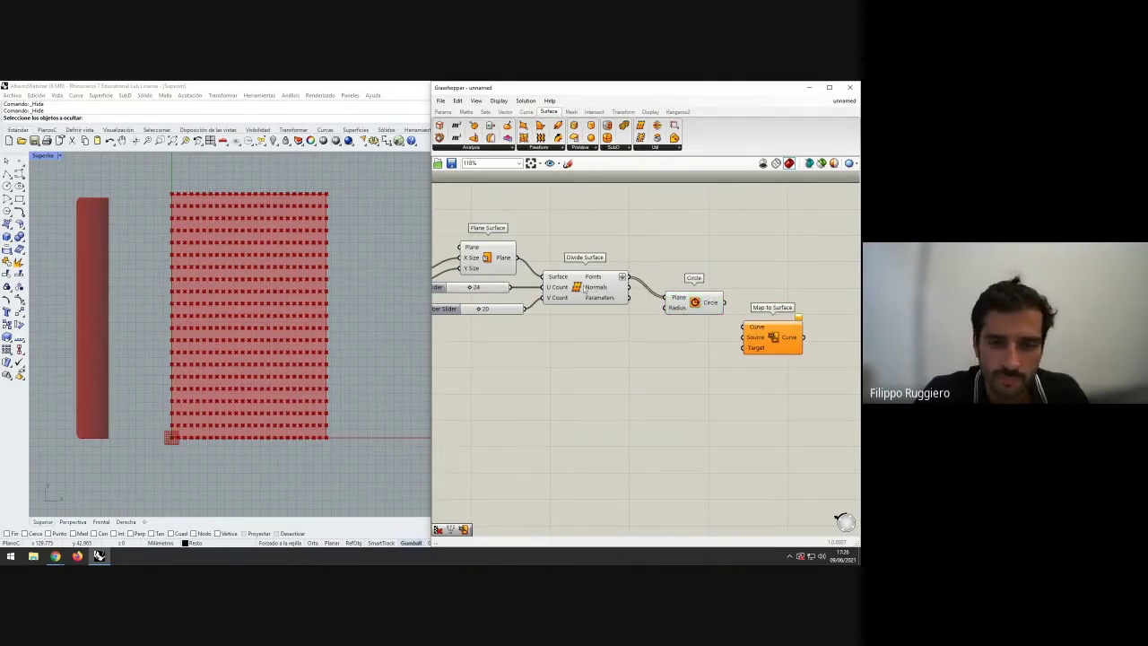
# - Turn off Divide Surface's preview and nudge the Circle component slightly up
pyautogui.rightClick(584, 289)
pyautogui.click(616, 302)
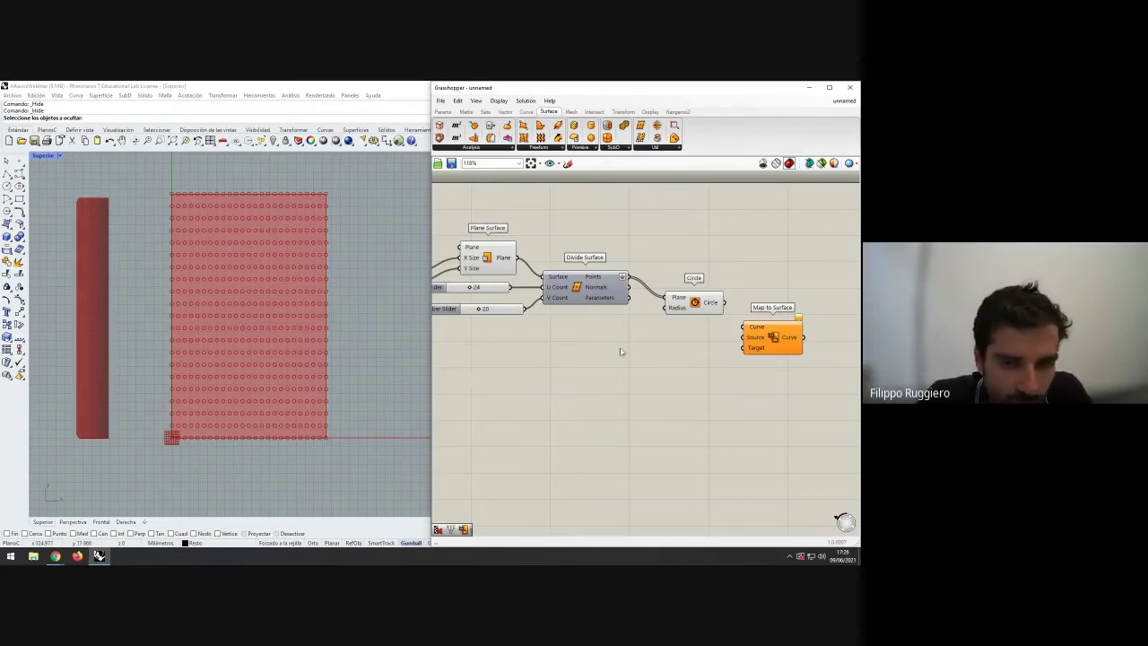
pyautogui.moveTo(620, 351); pyautogui.dragTo(569, 271, button='right')
pyautogui.scroll(-3, 616, 448)
pyautogui.scroll(2, 577, 362)
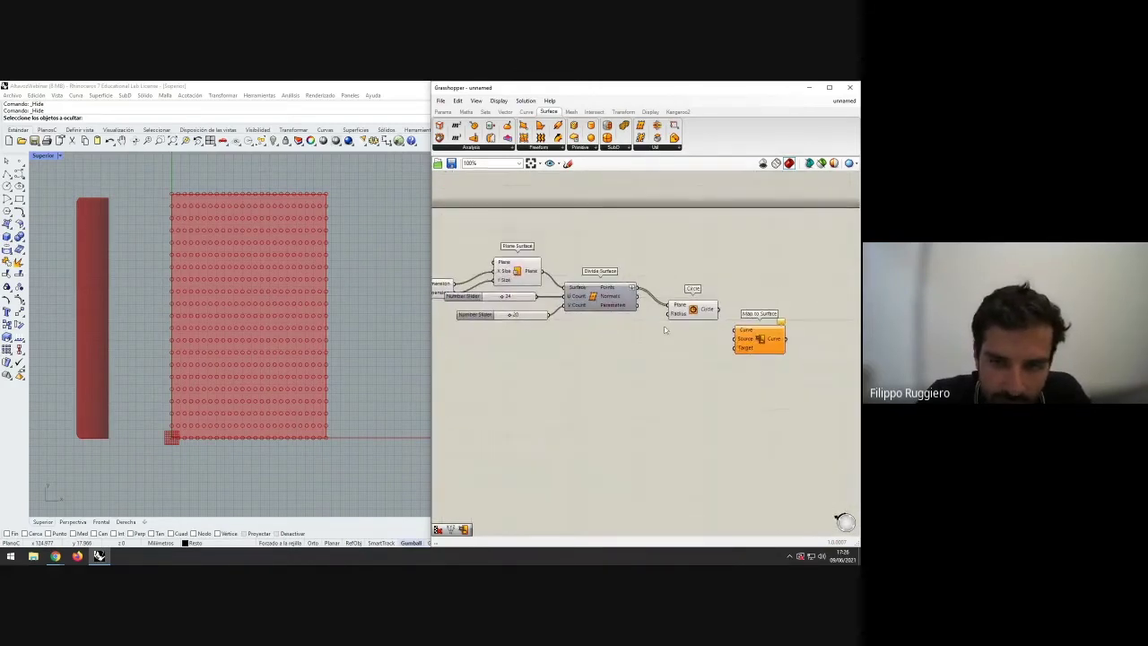
pyautogui.scroll(2, 665, 330)
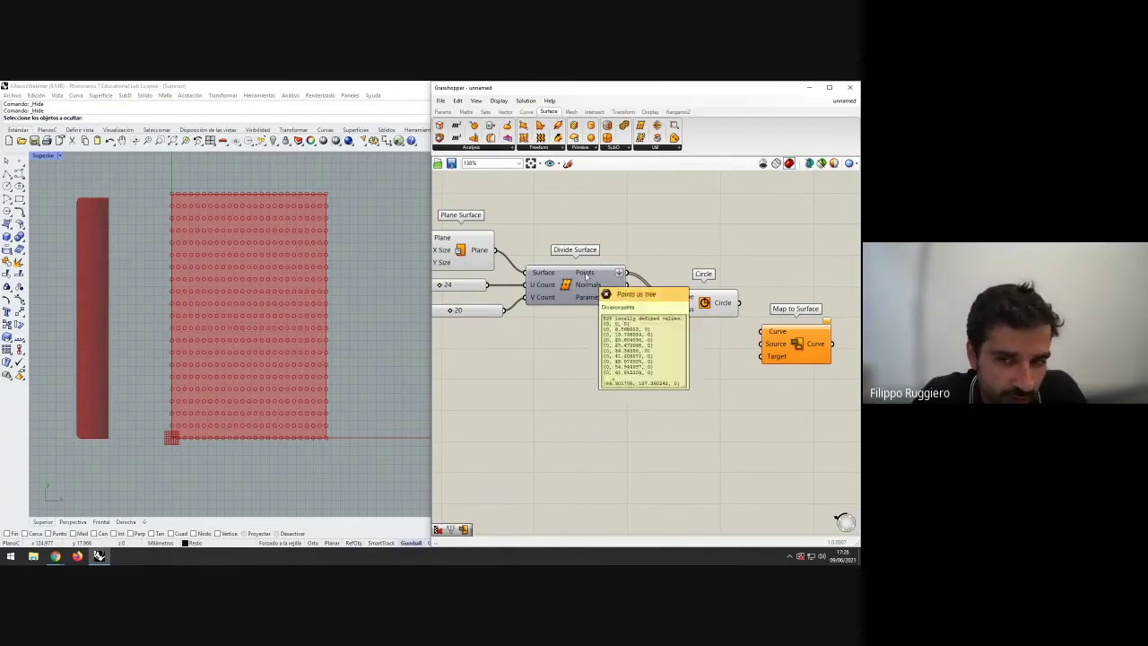
pyautogui.moveTo(716, 310); pyautogui.dragTo(716, 307)
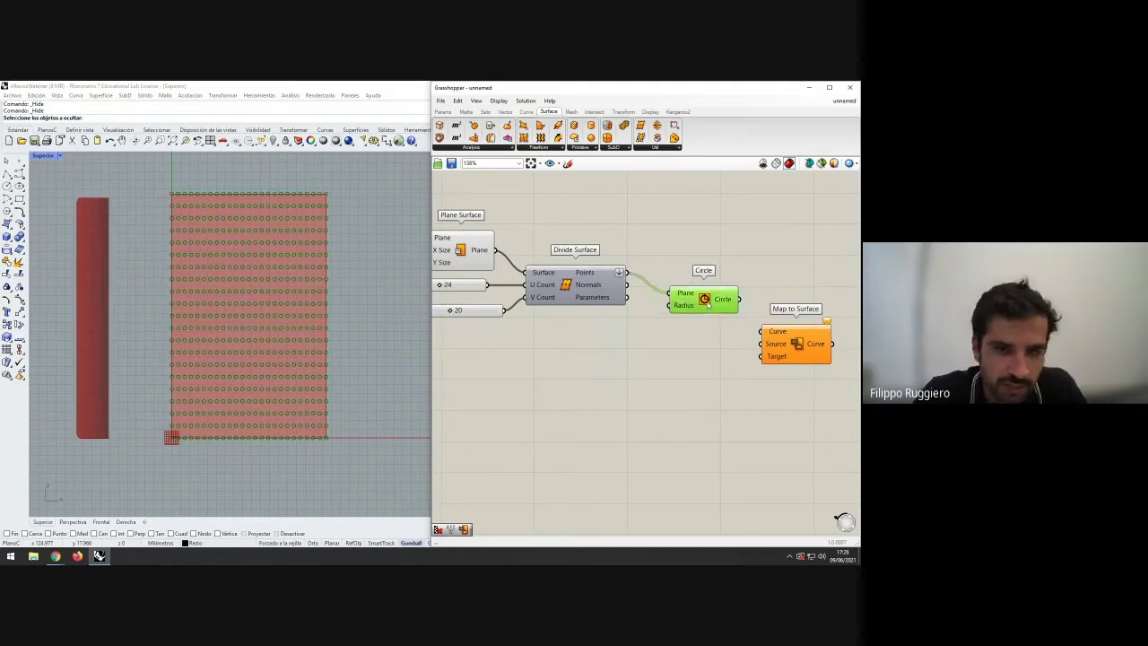
pyautogui.click(704, 328)
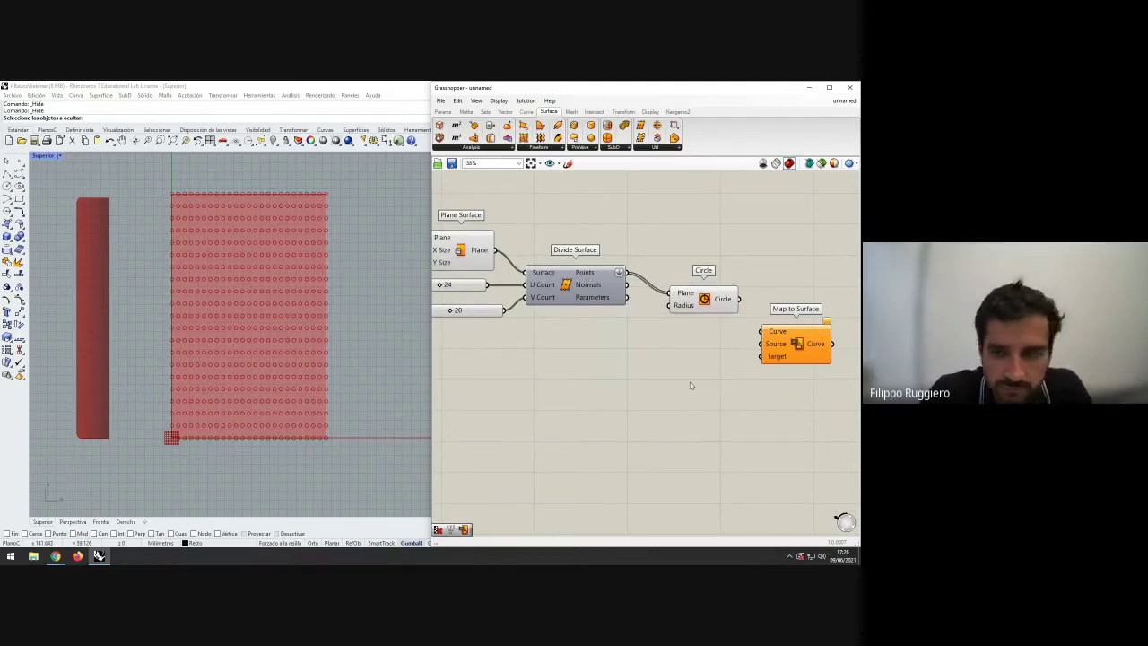
# - Connect Circle to Map to Surface's Curve input, move the Surface parameter lower, and connect it to the Target input
pyautogui.scroll(-2, 693, 368)
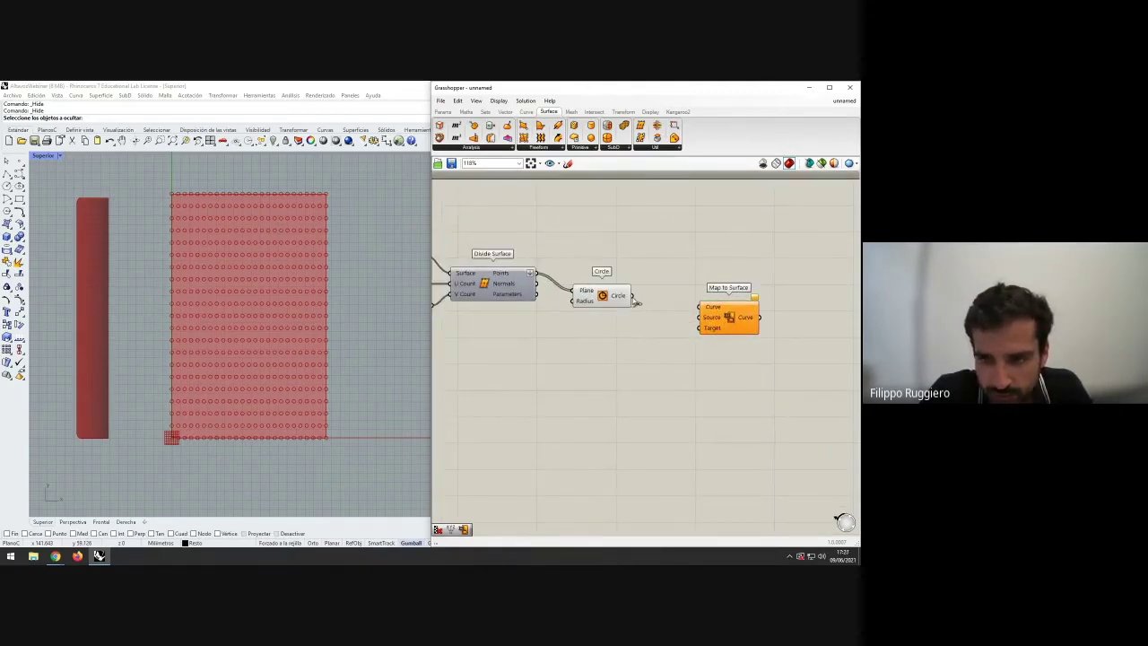
pyautogui.moveTo(634, 303); pyautogui.dragTo(696, 309)
pyautogui.scroll(-4, 633, 338)
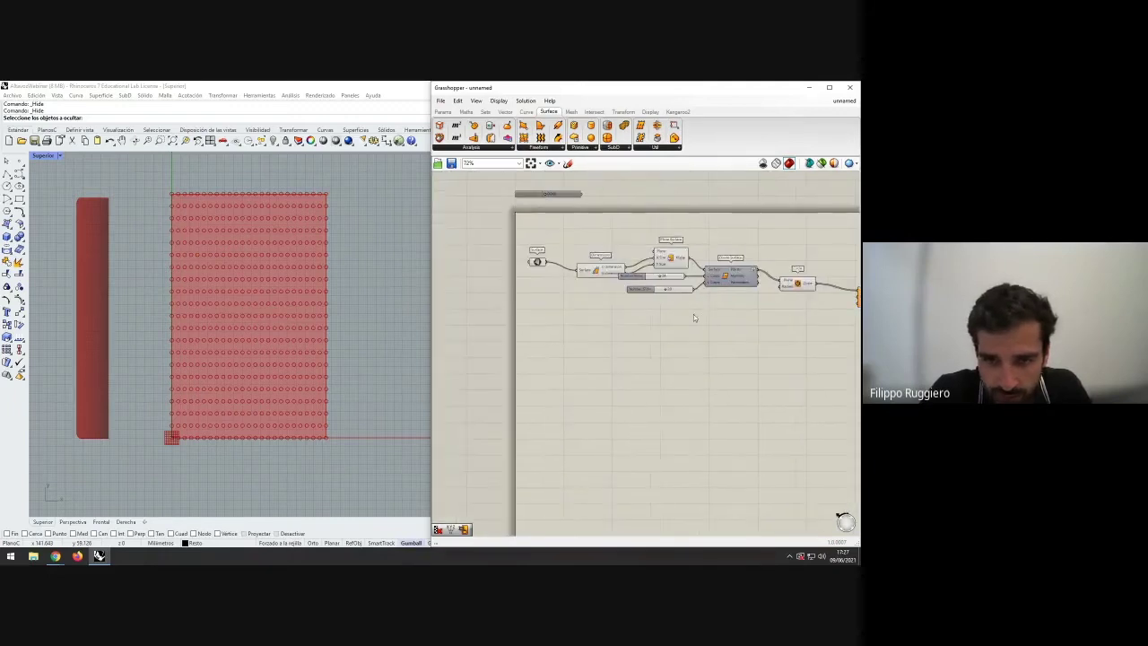
pyautogui.click(513, 321)
pyautogui.moveTo(514, 322); pyautogui.dragTo(446, 303, button='right')
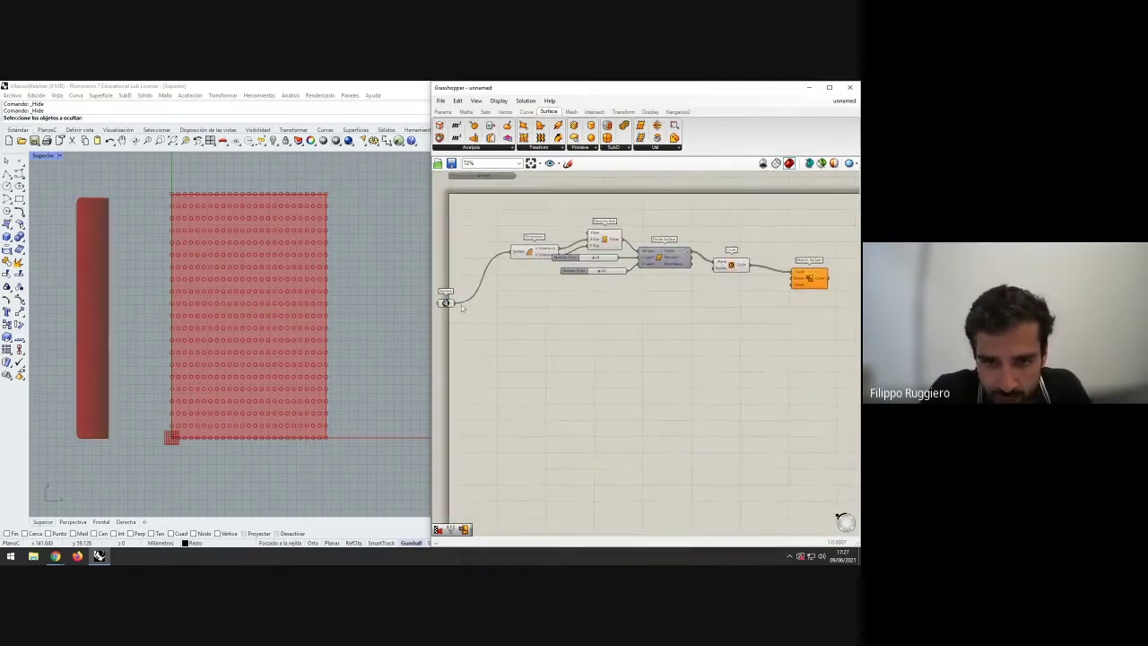
pyautogui.moveTo(452, 303); pyautogui.dragTo(793, 283)
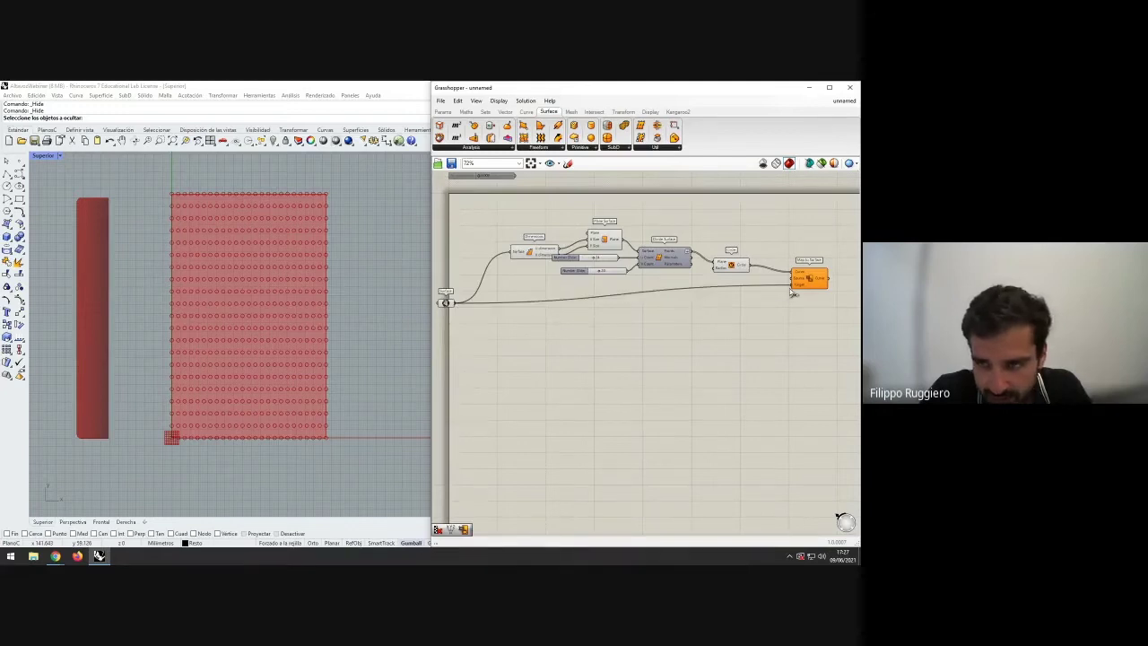
# - Shift Plane Surface slightly away from Divide Surface and connect its Plane output to Map to Surface's Source input
pyautogui.moveTo(745, 289); pyautogui.dragTo(722, 289, button='right')
pyautogui.scroll(1, 722, 289)
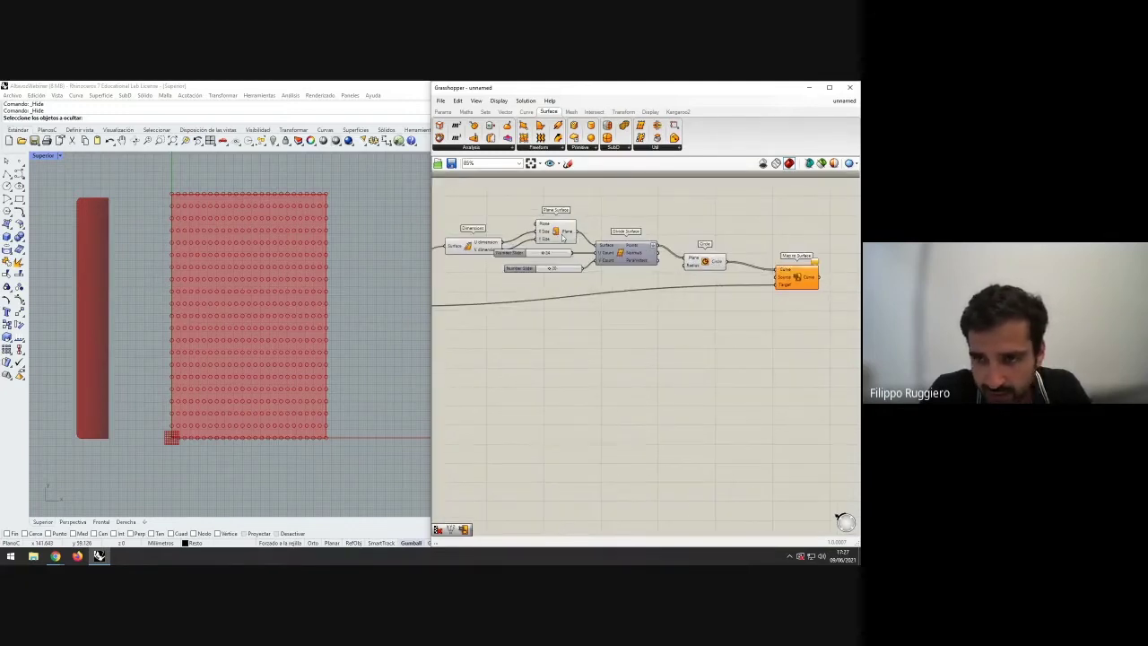
pyautogui.click(553, 236)
pyautogui.click(576, 247)
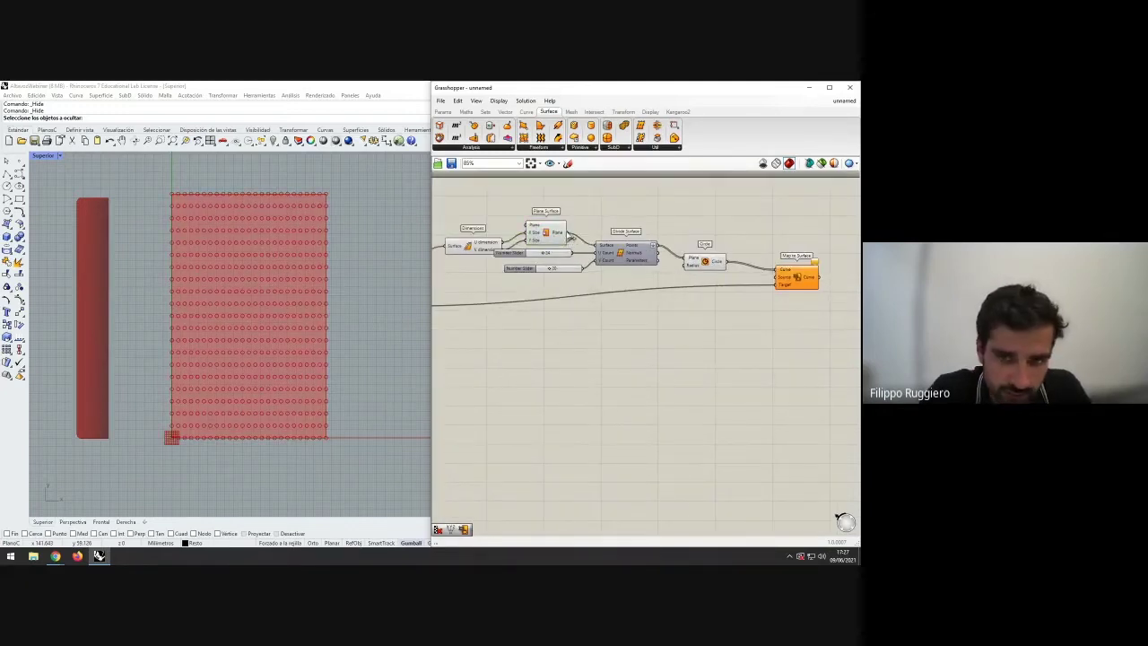
pyautogui.moveTo(568, 233); pyautogui.dragTo(778, 284)
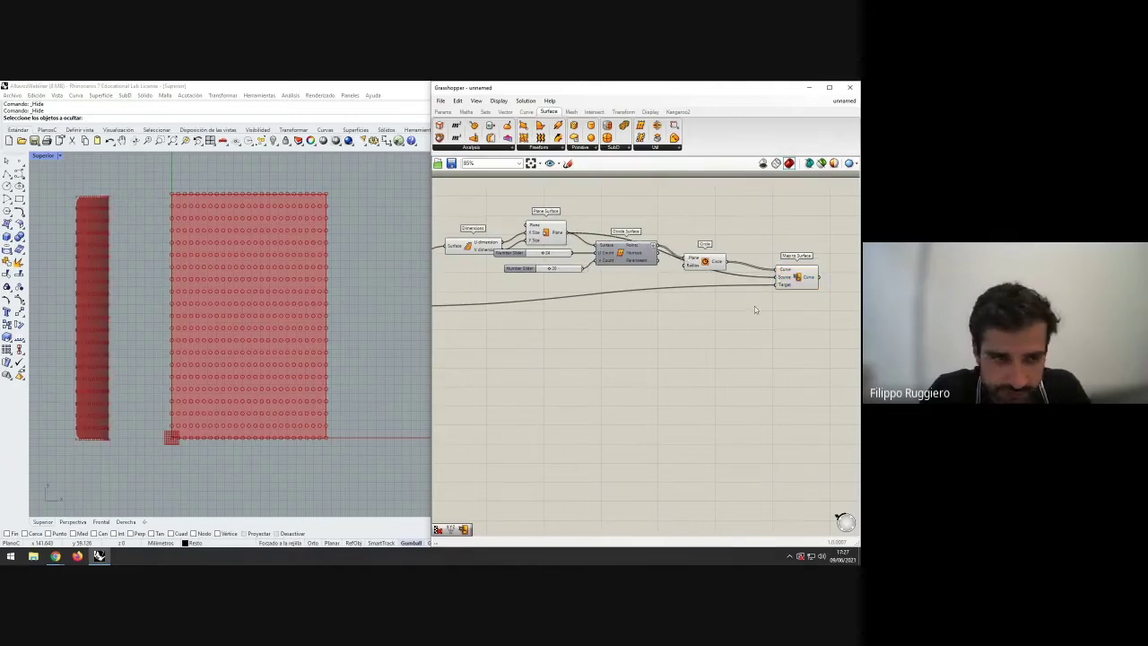
# - Examine the circles mapped onto the curved surface in the perspective view
pyautogui.doubleClick(52, 156)
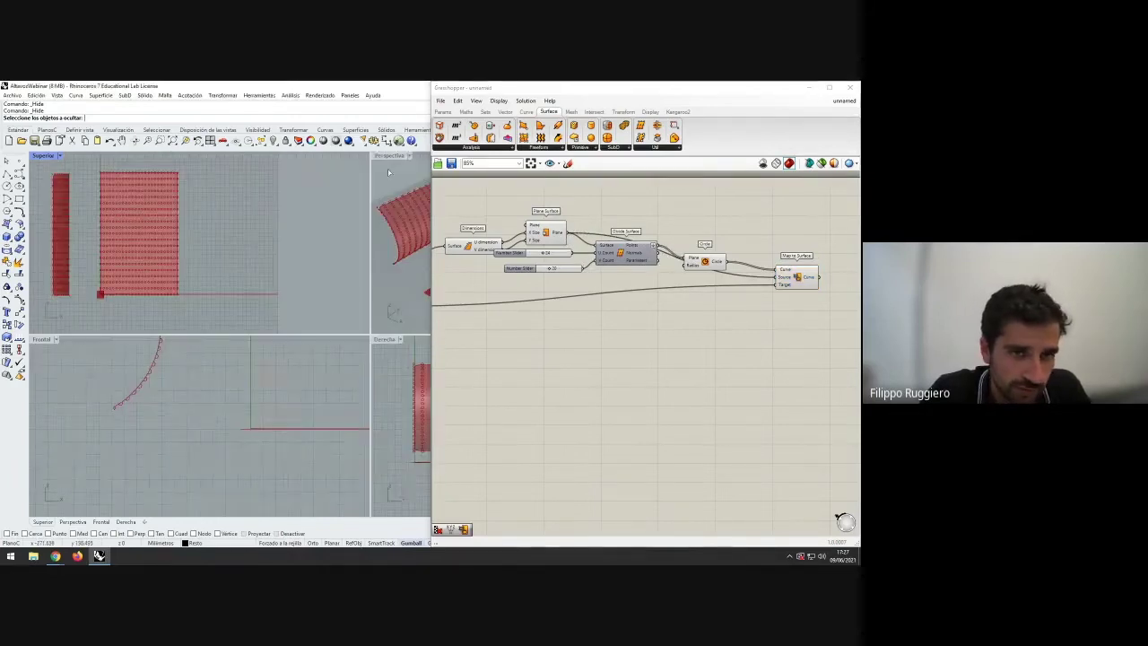
pyautogui.doubleClick(390, 156)
pyautogui.moveTo(272, 259); pyautogui.dragTo(228, 288, button='right')
pyautogui.scroll(5, 153, 278)
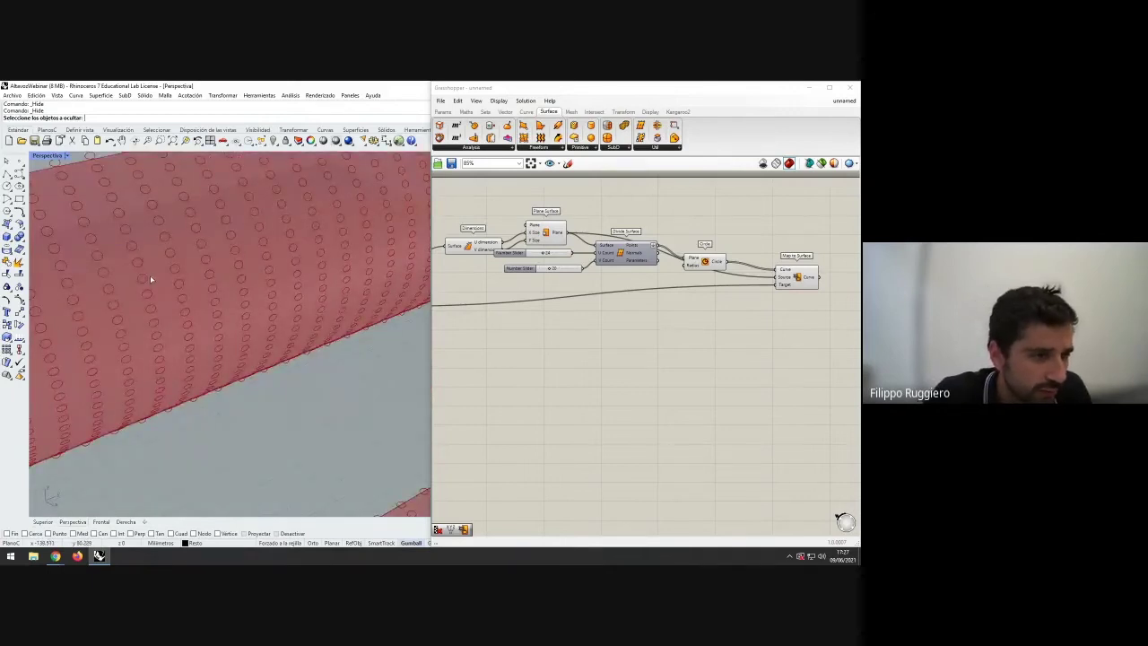
pyautogui.scroll(-5, 154, 280)
# - Set the U Count slider to 28 and the V Count slider to 30, and move Circle slightly up and farther from Divide Surface
pyautogui.moveTo(528, 324); pyautogui.dragTo(606, 344, button='right')
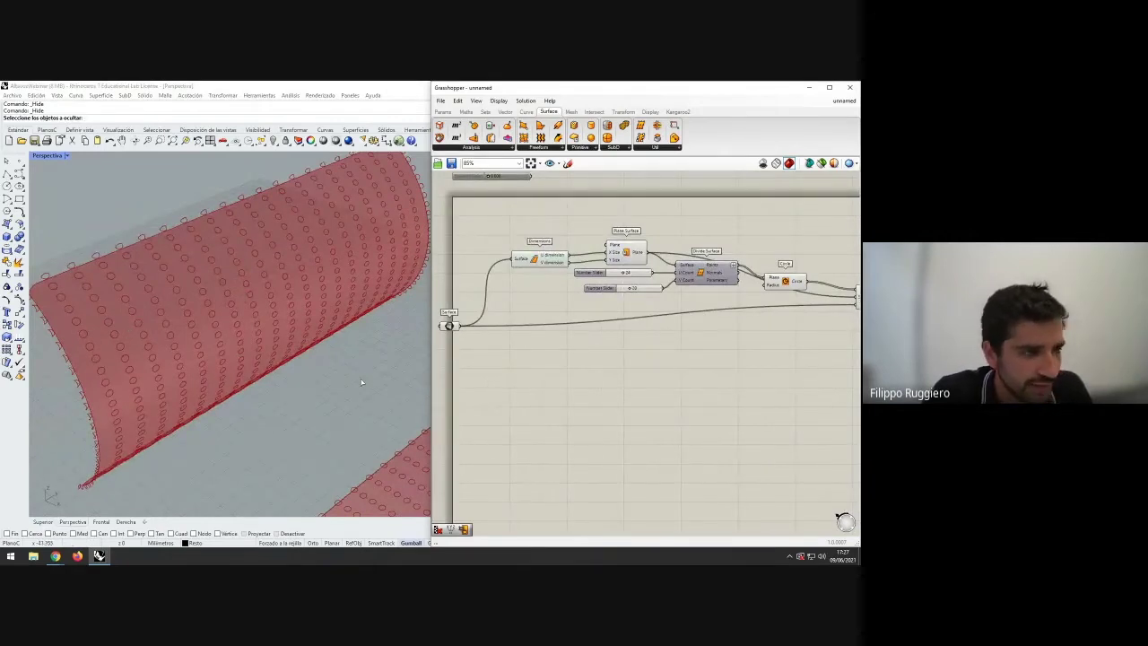
pyautogui.moveTo(580, 329); pyautogui.dragTo(587, 334, button='right')
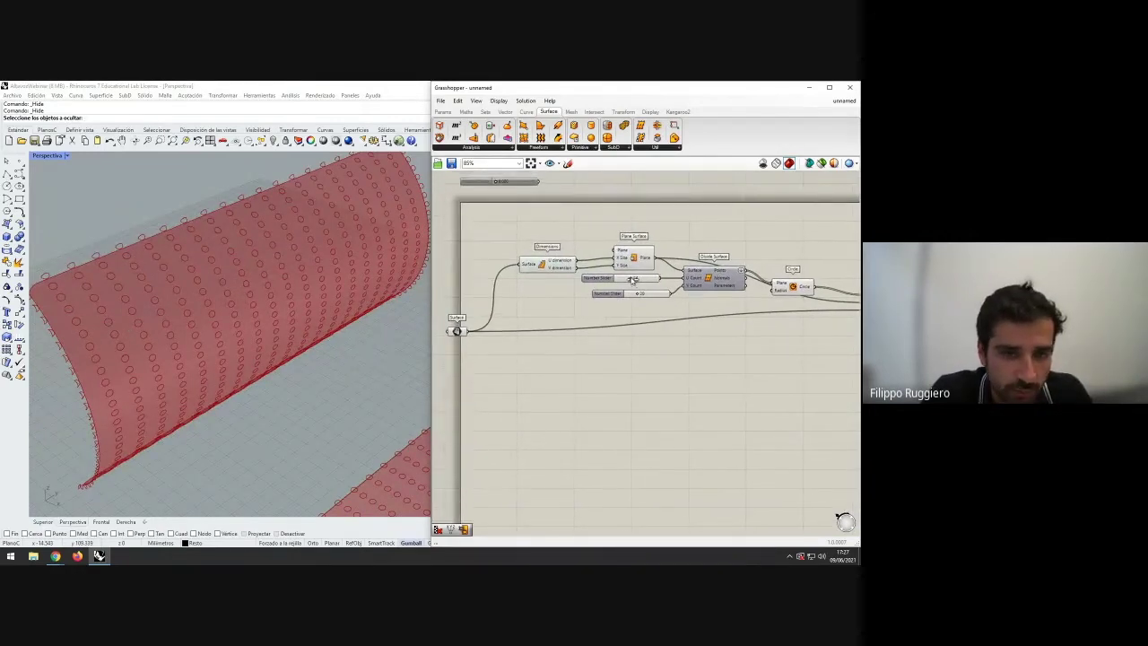
pyautogui.moveTo(633, 279); pyautogui.dragTo(647, 295)
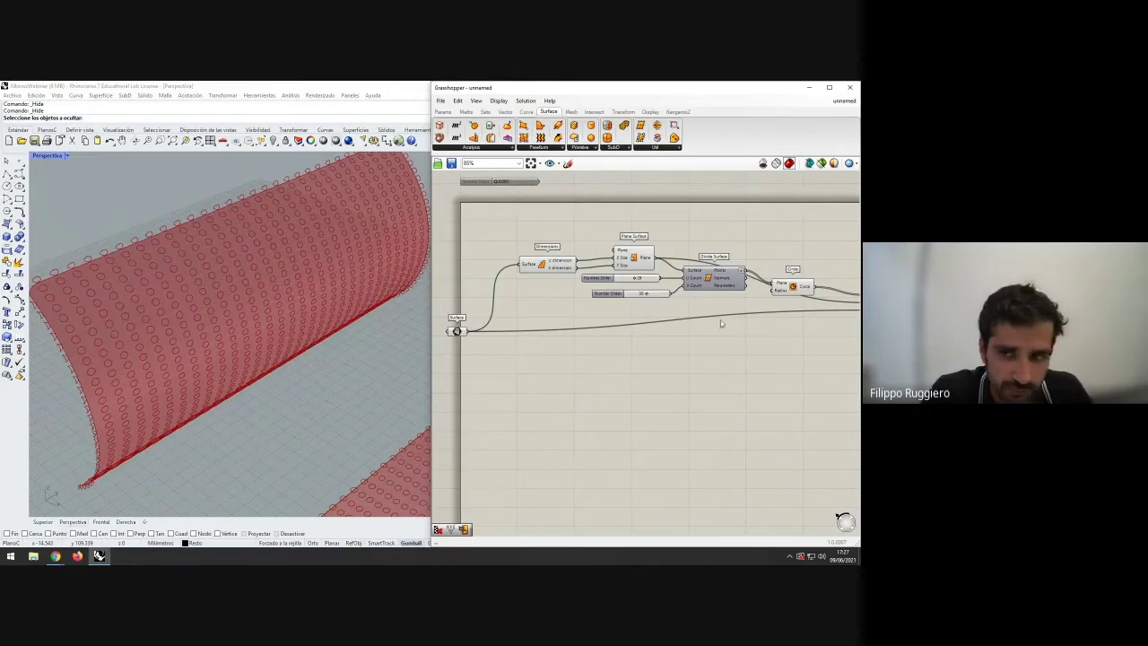
pyautogui.moveTo(793, 286); pyautogui.dragTo(810, 273)
pyautogui.click(799, 293)
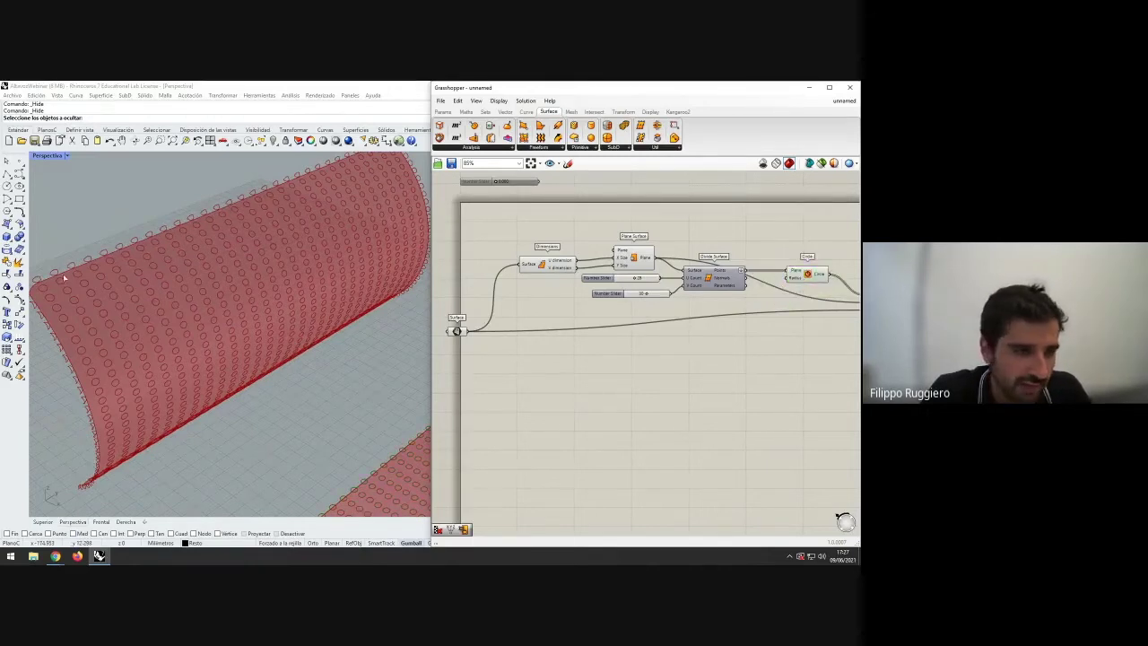
# - Examine the mapped circles along the curved surface's edges up close, and compare them with the flat grid in the top view
pyautogui.scroll(10, 48, 285)
pyautogui.scroll(-8, 73, 254)
pyautogui.scroll(5, 97, 231)
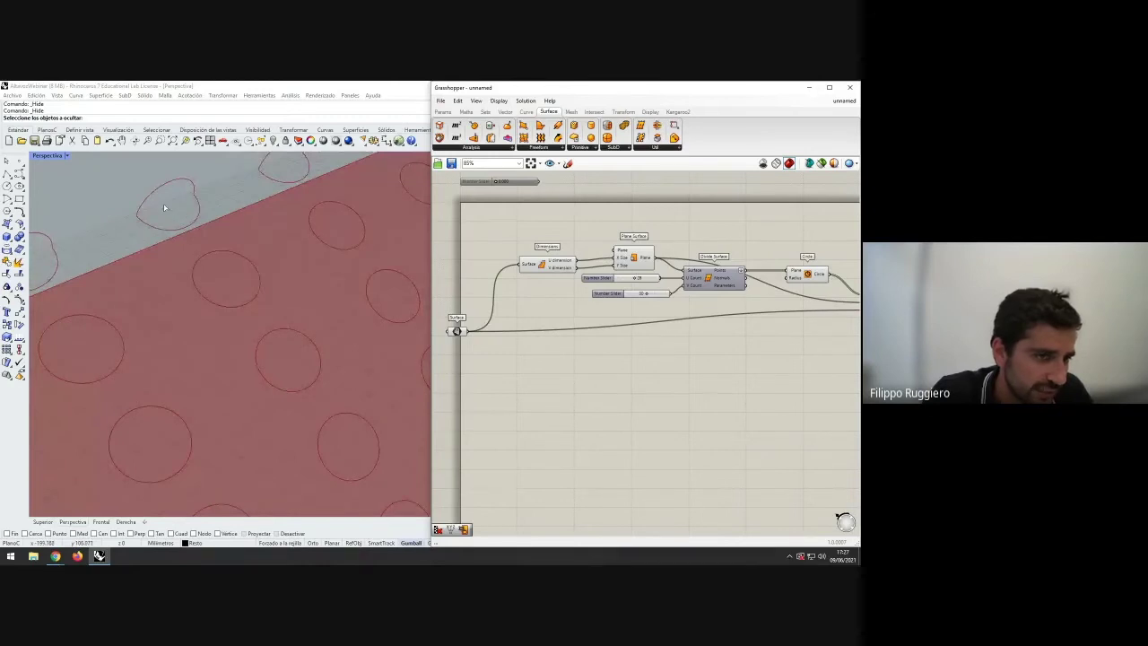
pyautogui.scroll(-6, 259, 311)
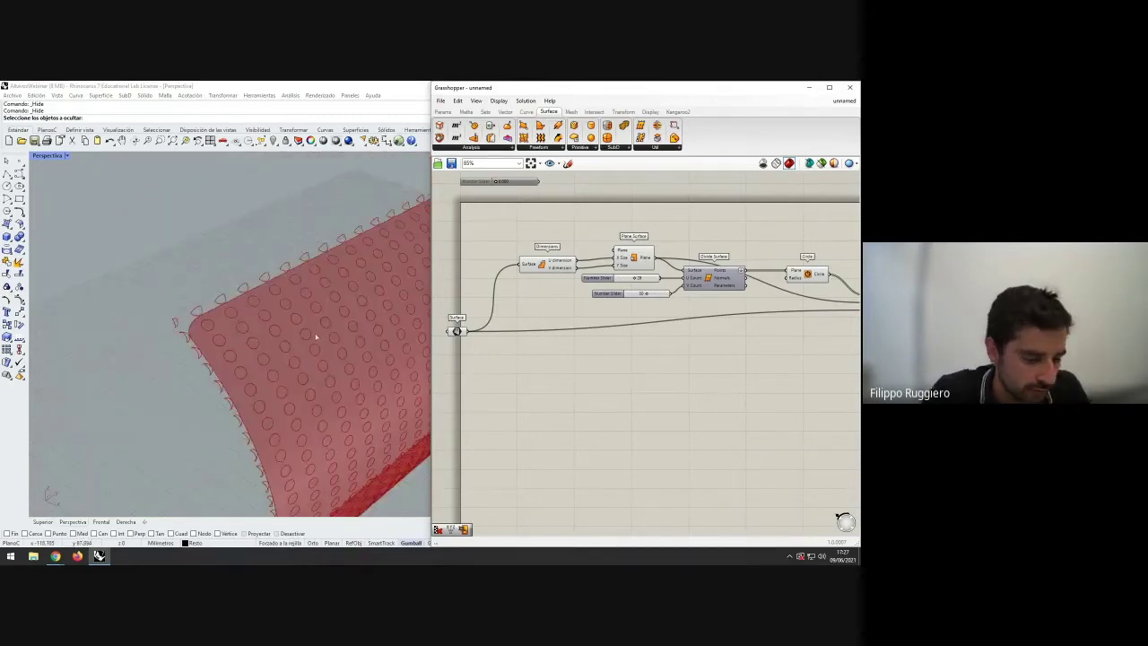
pyautogui.keyDown('shift'); pyautogui.moveTo(316, 337); pyautogui.dragTo(261, 332, button='right'); pyautogui.keyUp('shift')
pyautogui.doubleClick(51, 158)
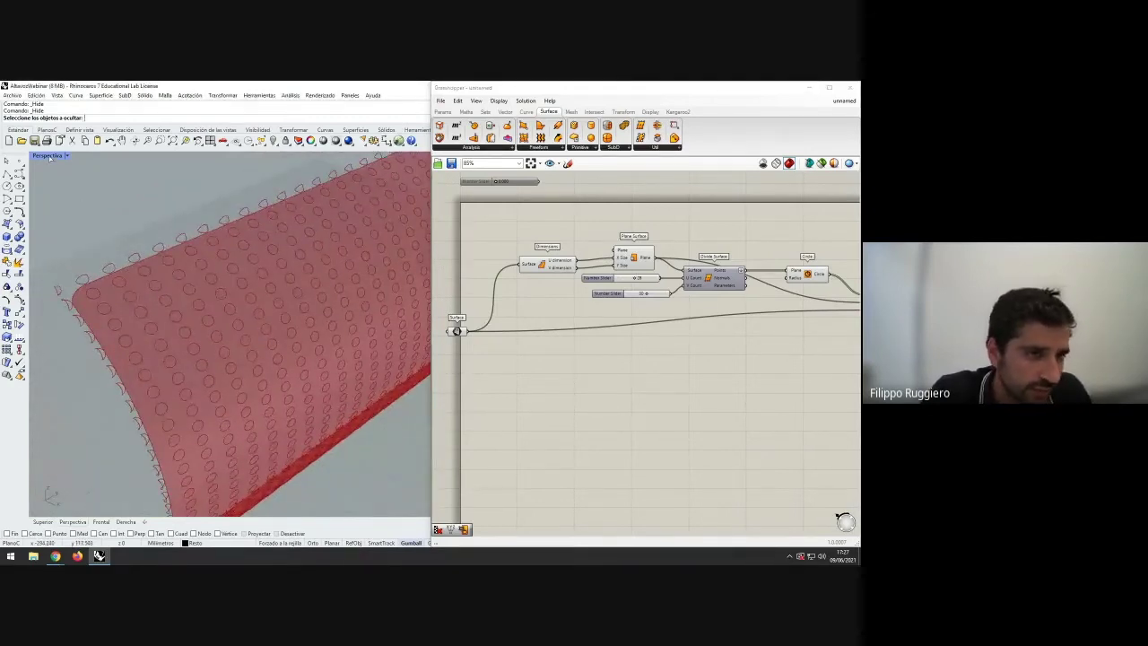
pyautogui.doubleClick(45, 158)
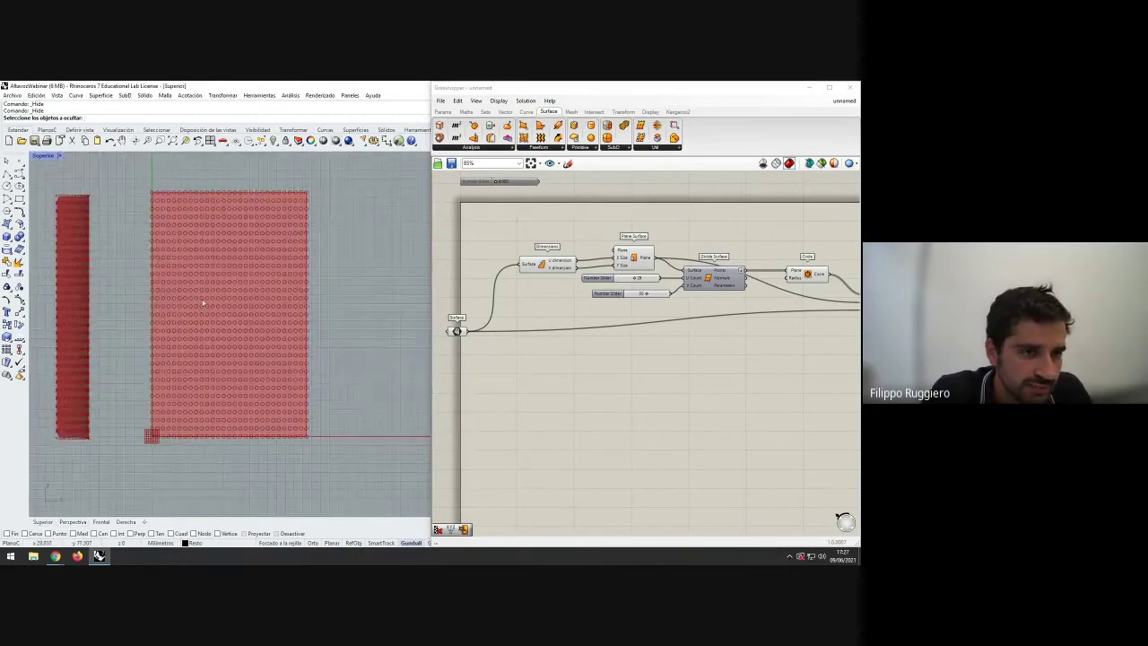
# - Shift Divide Surface slightly up and examine the circle grid on the flat plane in the top view
pyautogui.moveTo(739, 381); pyautogui.dragTo(589, 380, button='right')
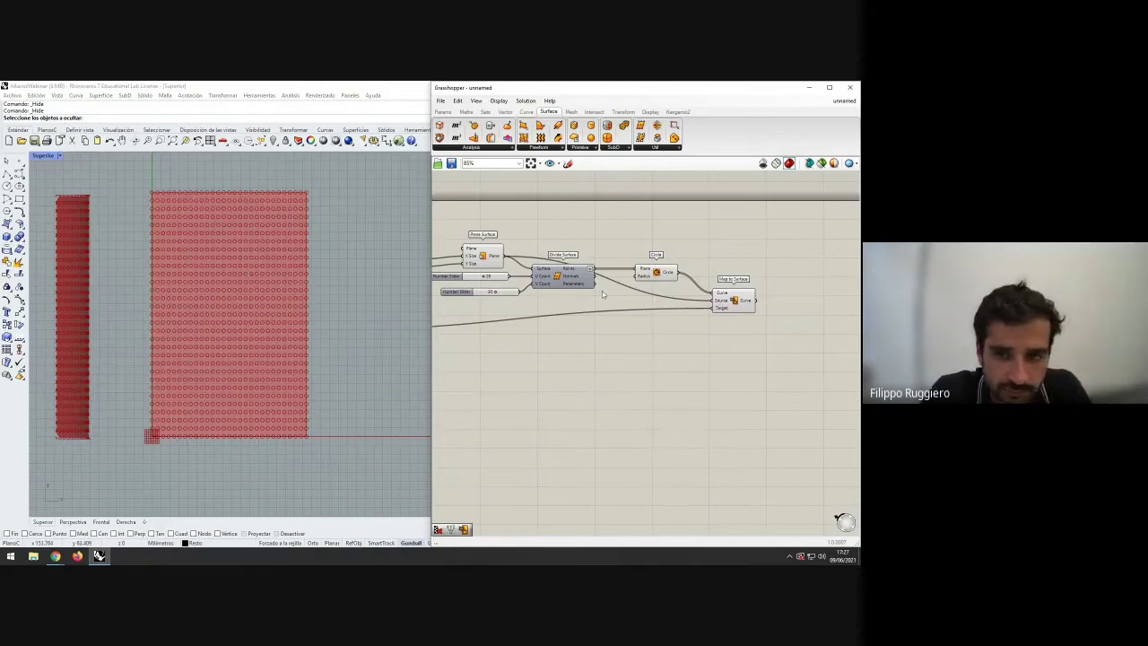
pyautogui.moveTo(574, 278); pyautogui.dragTo(580, 269)
pyautogui.click(576, 307)
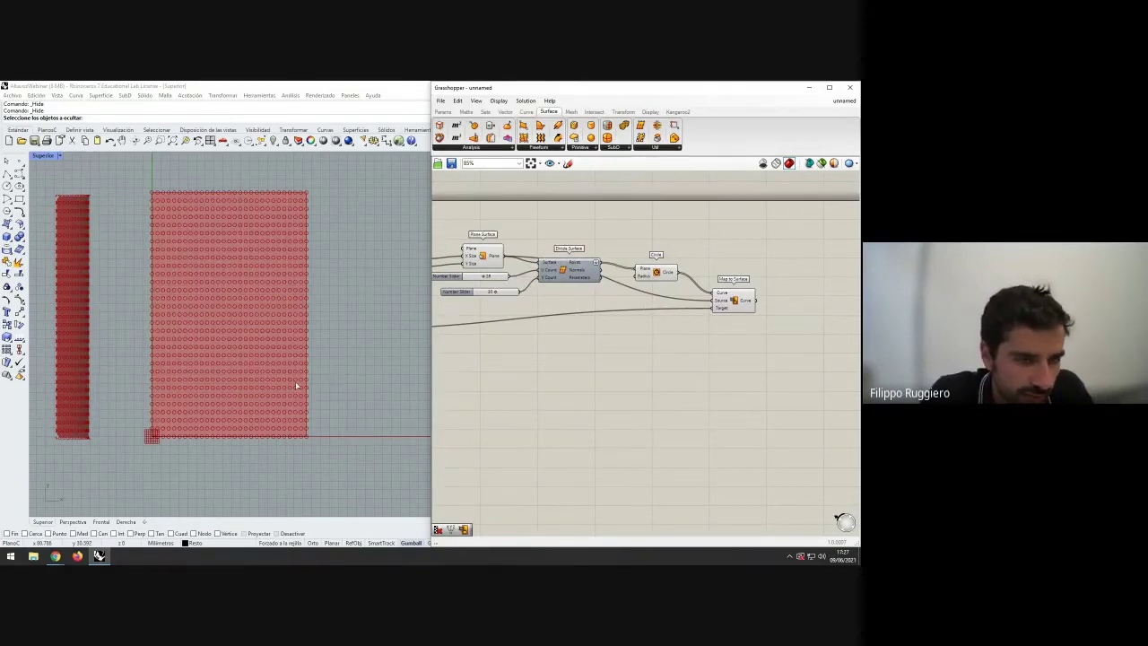
pyautogui.doubleClick(36, 156)
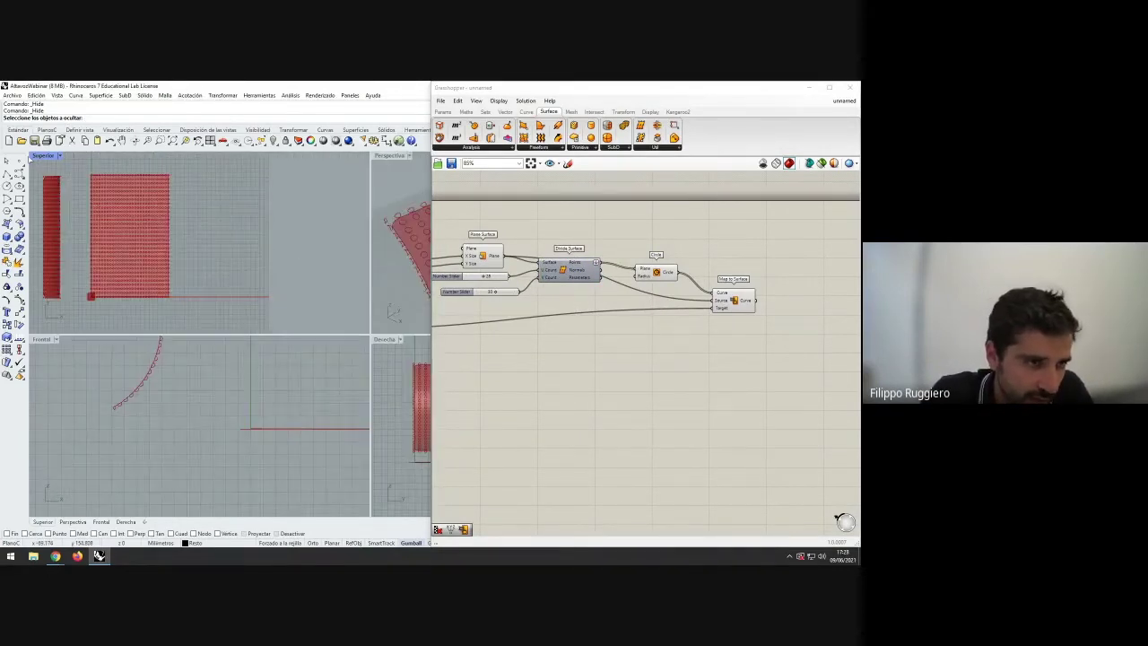
pyautogui.doubleClick(30, 156)
pyautogui.scroll(4, 231, 285)
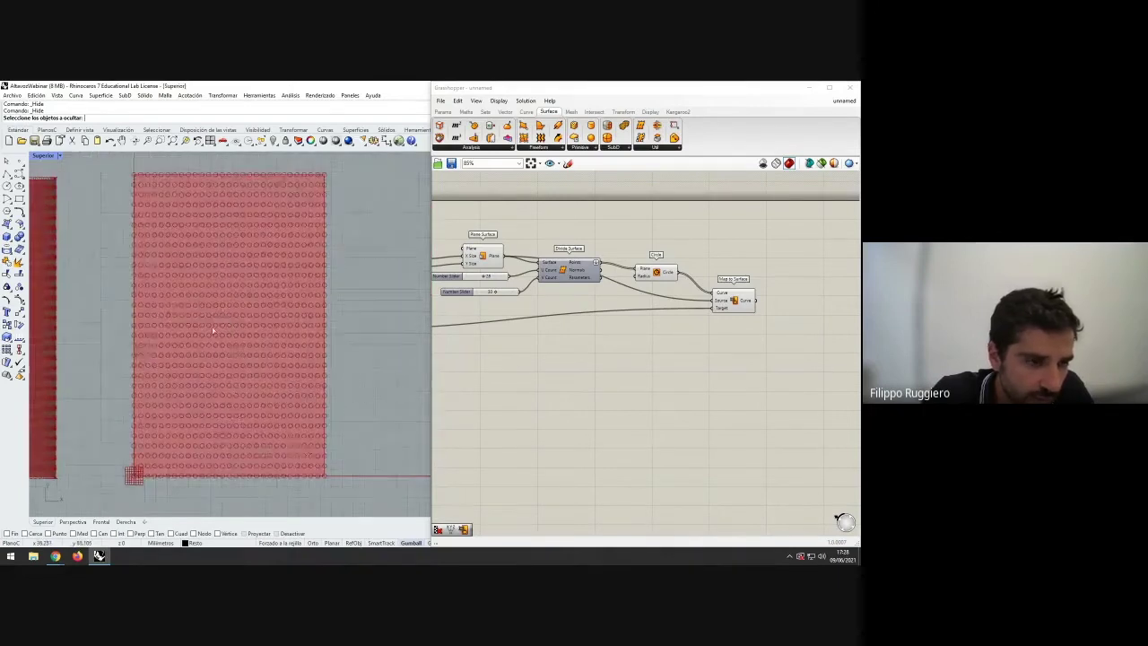
pyautogui.moveTo(215, 323); pyautogui.dragTo(204, 326, button='right')
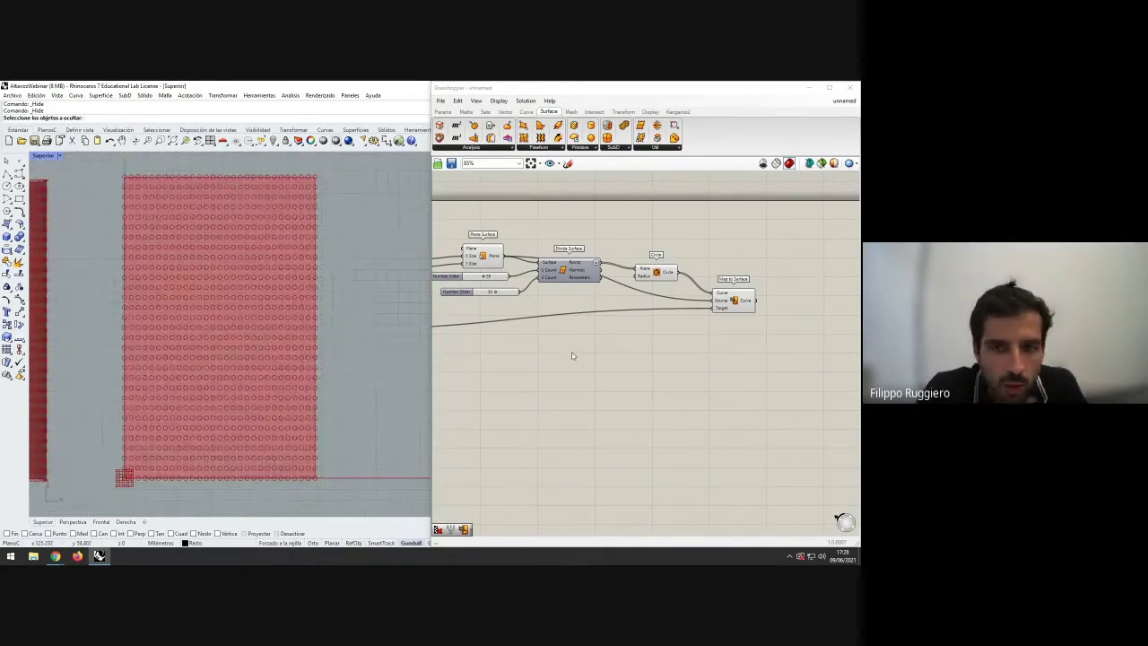
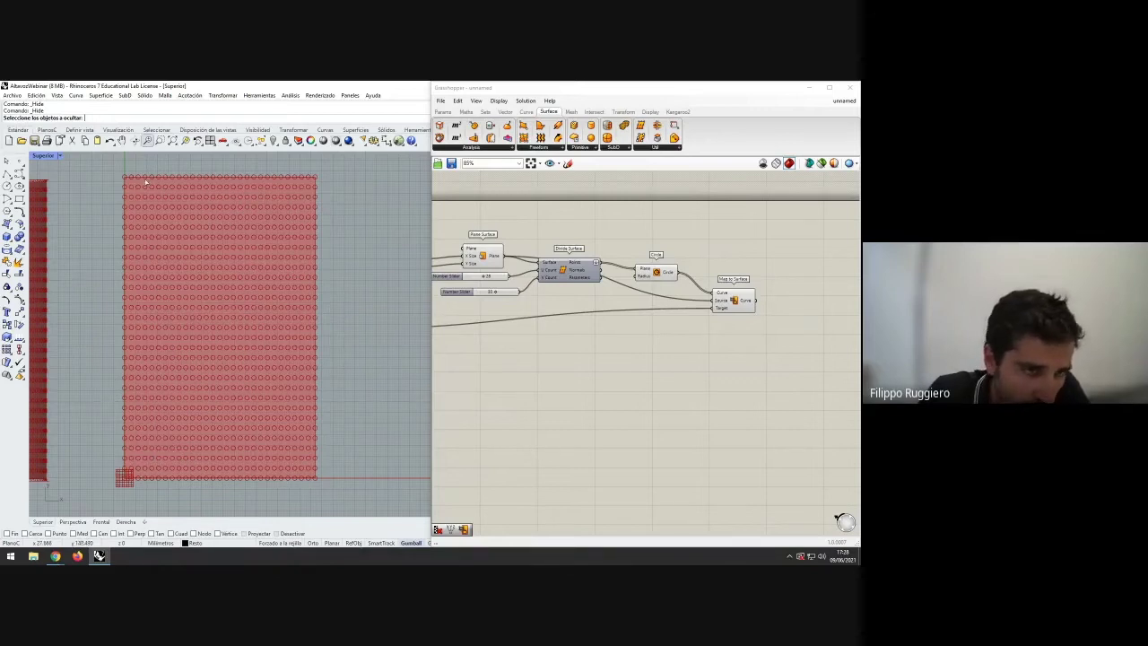
# - Rearrange the definition by lowering Divide Surface slightly and raising the Circle component above its connections
pyautogui.click(602, 353)
pyautogui.moveTo(568, 272); pyautogui.dragTo(562, 282)
pyautogui.click(584, 323)
pyautogui.moveTo(599, 355); pyautogui.dragTo(577, 350, button='right')
pyautogui.scroll(1, 577, 352)
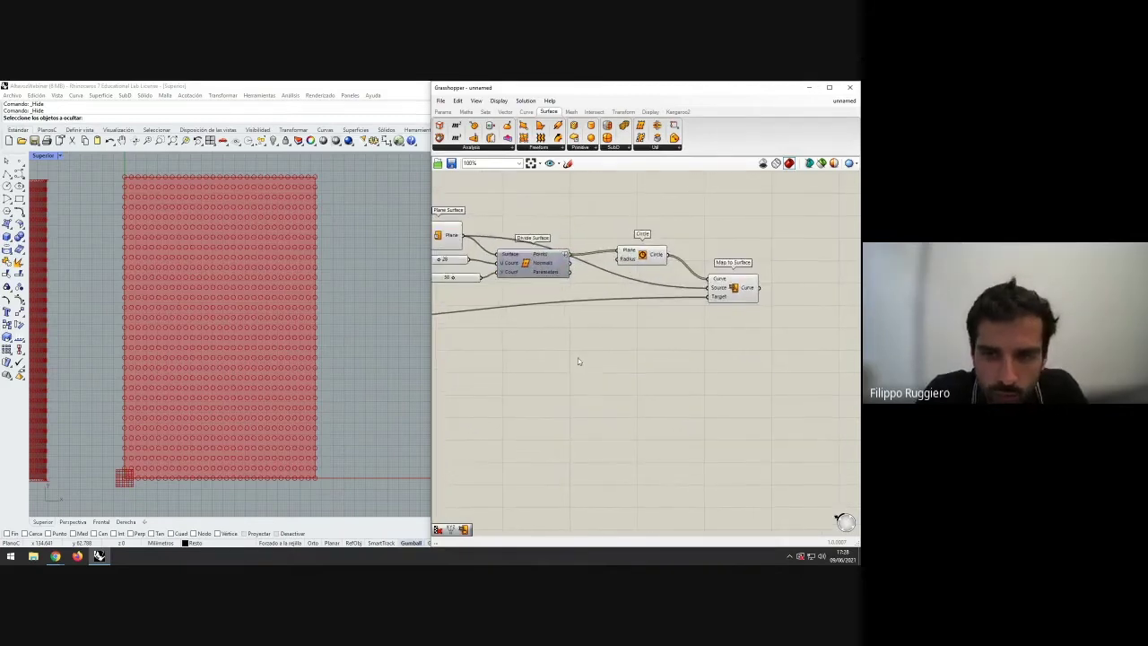
pyautogui.moveTo(646, 260); pyautogui.dragTo(648, 257)
pyautogui.click(588, 392)
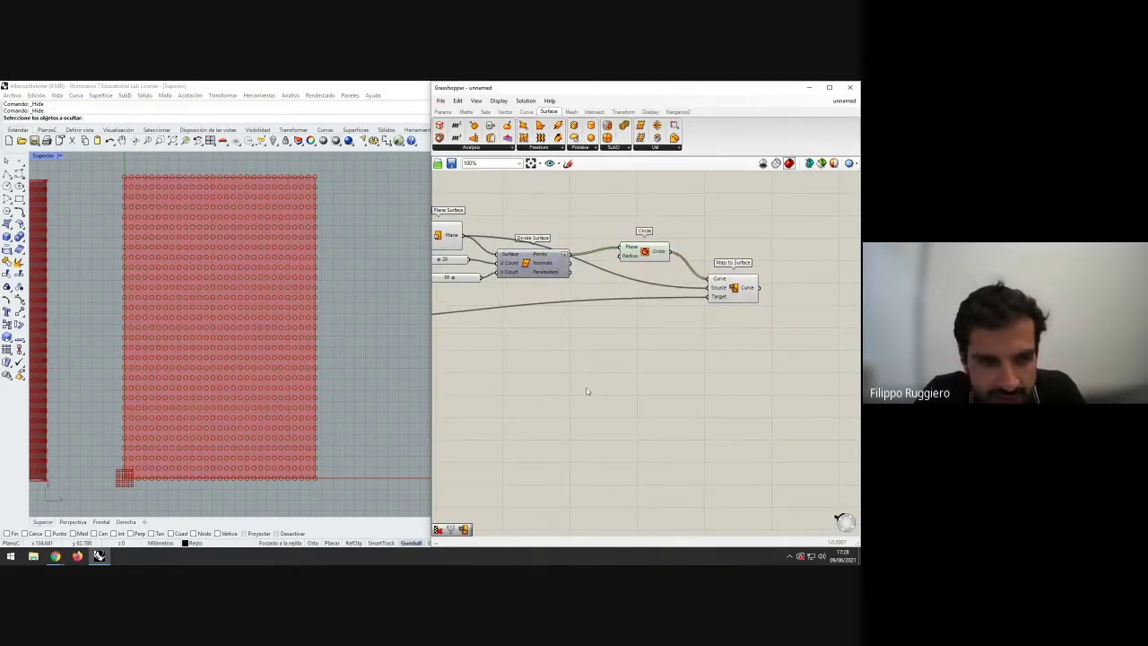
pyautogui.moveTo(578, 365); pyautogui.dragTo(588, 366, button='right')
pyautogui.moveTo(553, 269); pyautogui.dragTo(549, 274)
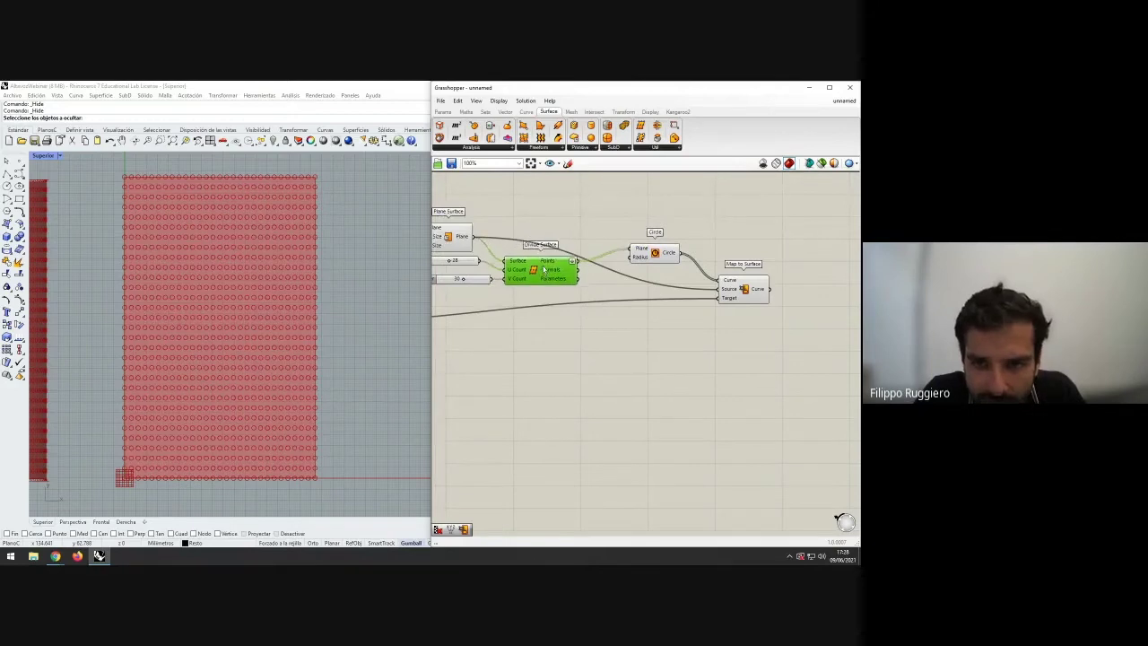
pyautogui.click(577, 342)
# - Add a Cull Pattern component and place a copy of the lower Series component with its two sliders beside it
pyautogui.click(485, 111)
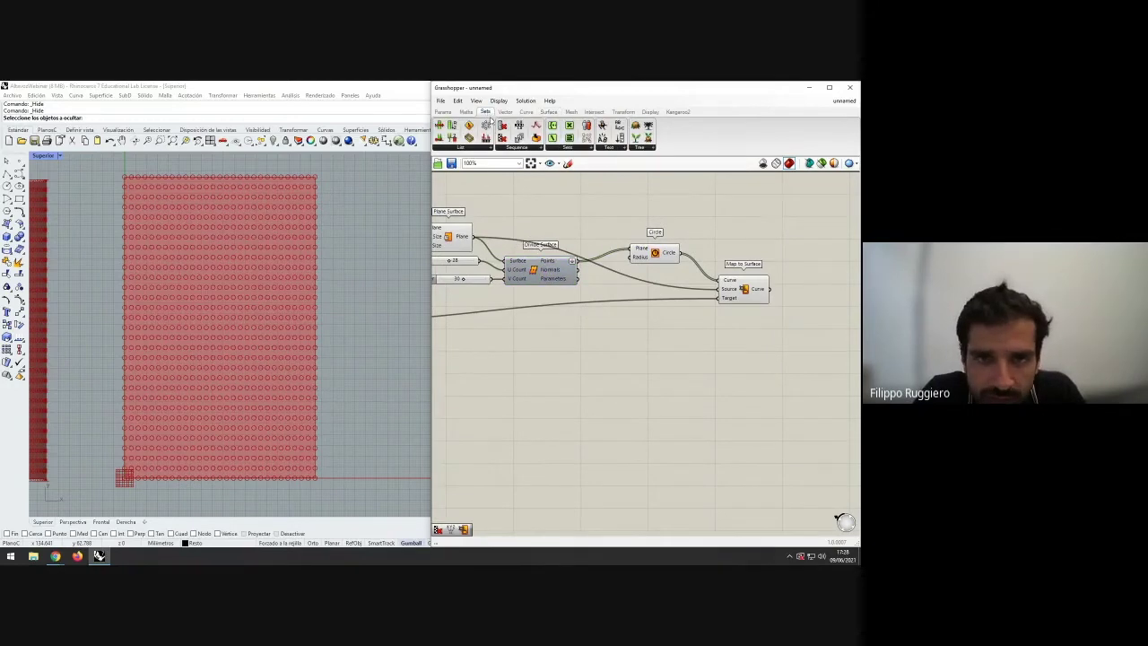
pyautogui.moveTo(503, 137); pyautogui.dragTo(593, 363)
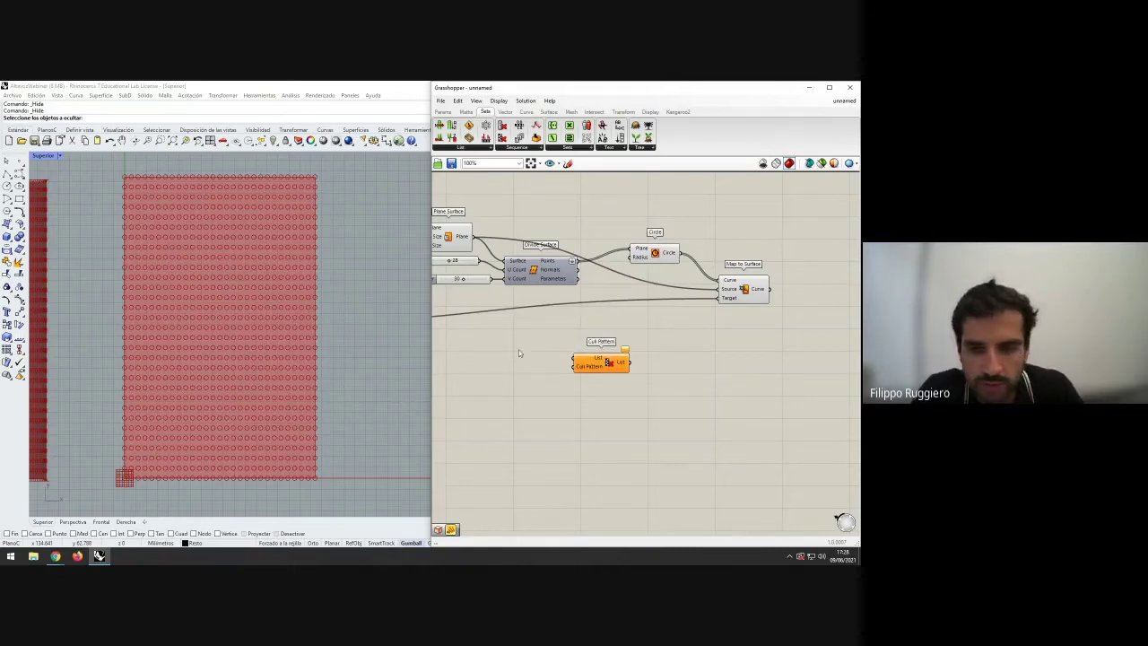
pyautogui.scroll(-2, 519, 350)
pyautogui.moveTo(540, 345); pyautogui.dragTo(708, 445, button='right')
pyautogui.moveTo(640, 313); pyautogui.dragTo(538, 261)
pyautogui.hotkey('ctrl', 'v')
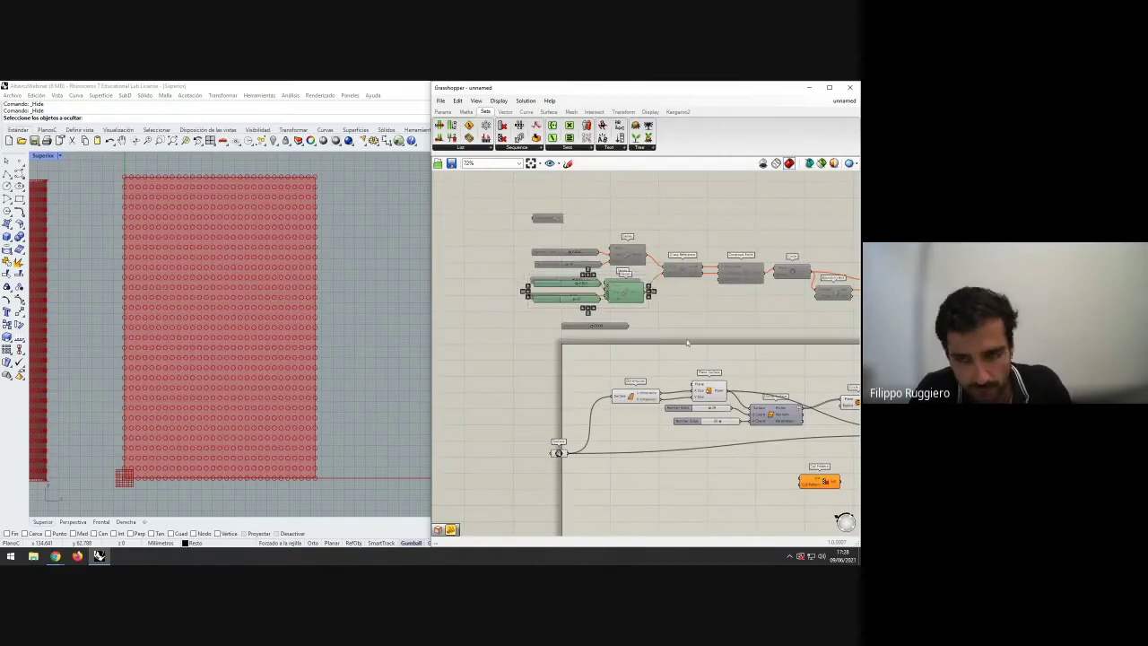
pyautogui.moveTo(633, 300); pyautogui.dragTo(749, 501)
pyautogui.click(774, 472)
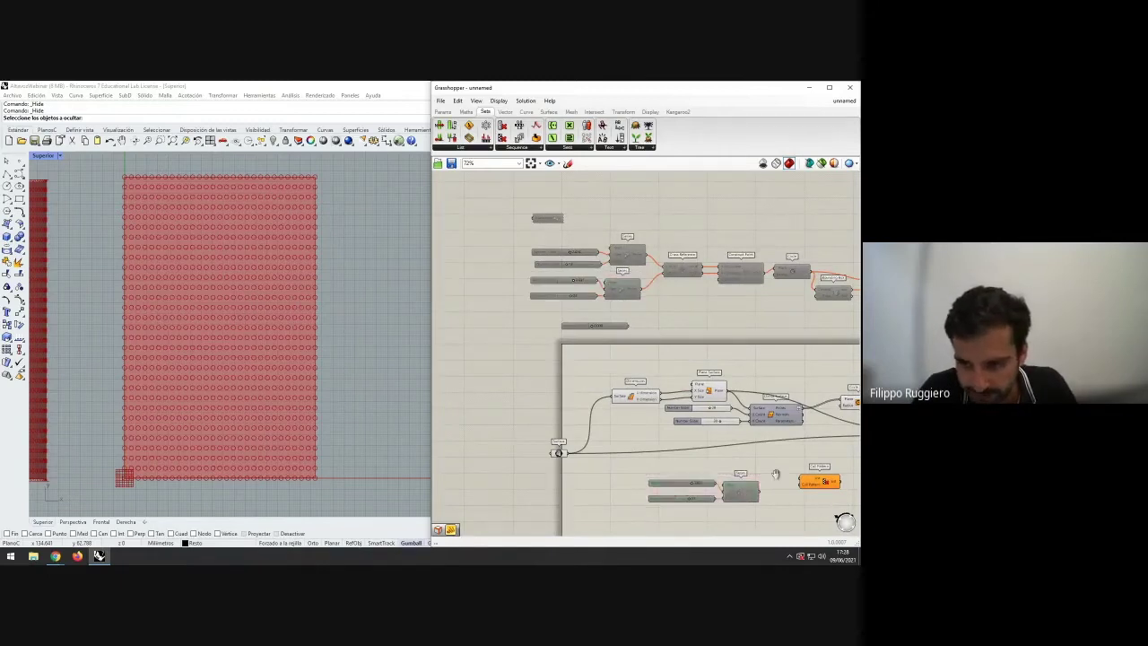
# - Enable the copied Series and its sliders, and connect the Series output to Cull Pattern's List input
pyautogui.scroll(2, 772, 485)
pyautogui.moveTo(769, 489); pyautogui.dragTo(653, 367, button='right')
pyautogui.scroll(2, 653, 376)
pyautogui.rightClick(579, 361)
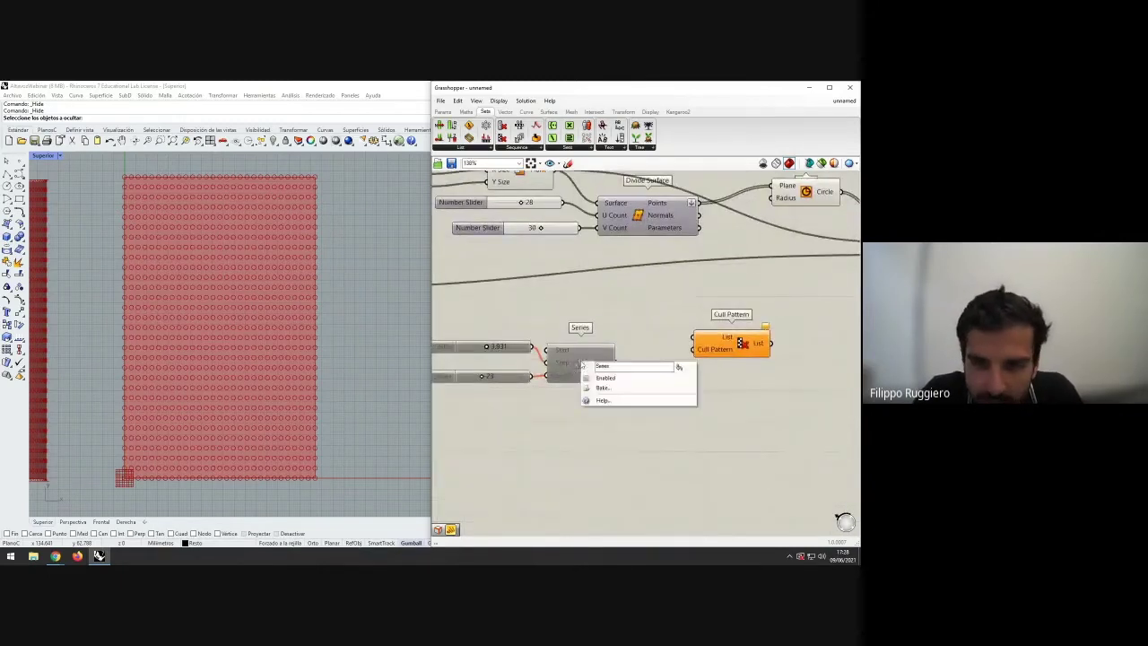
pyautogui.click(599, 437)
pyautogui.moveTo(583, 426); pyautogui.dragTo(634, 420, button='right')
pyautogui.moveTo(698, 409); pyautogui.dragTo(442, 287)
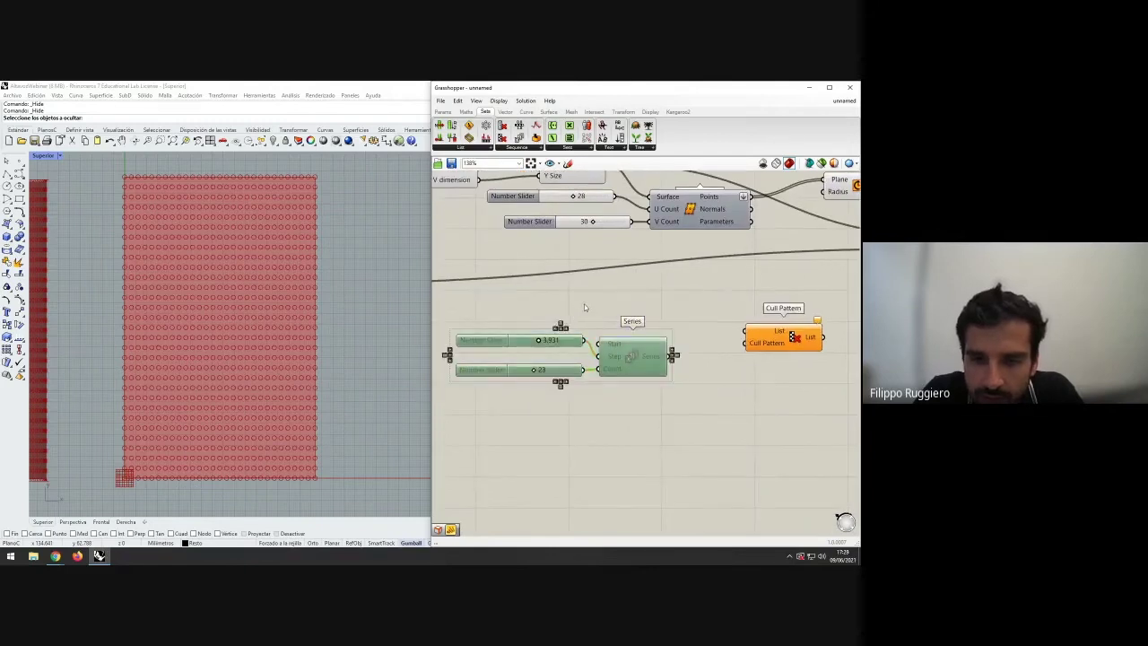
pyautogui.middleClick(584, 304)
pyautogui.click(612, 303)
pyautogui.click(679, 371)
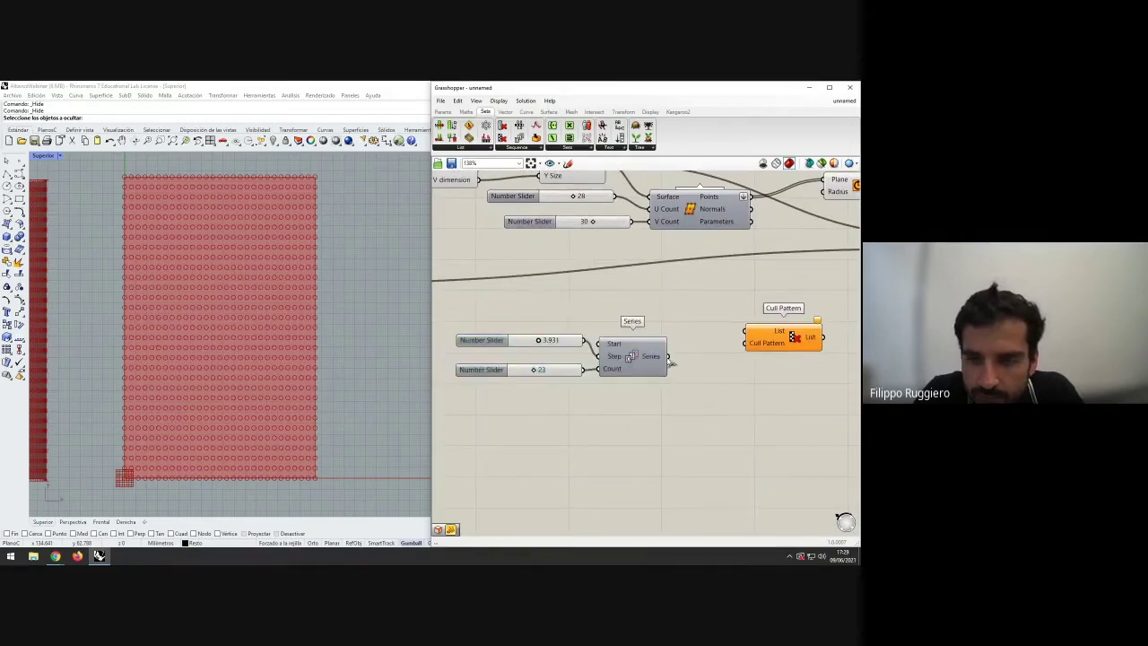
pyautogui.moveTo(668, 357); pyautogui.dragTo(746, 331)
pyautogui.moveTo(708, 398); pyautogui.dragTo(619, 380, button='right')
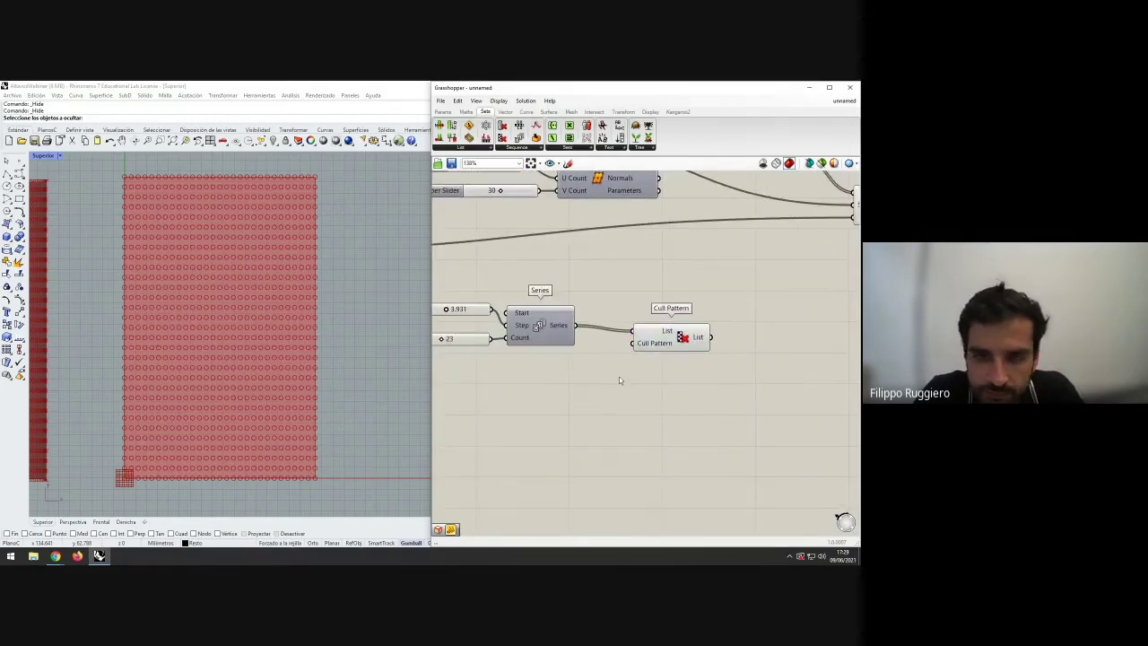
# - Add a Panel below Cull Pattern and connect the Series output to it
pyautogui.scroll(-2, 619, 380)
pyautogui.click(443, 111)
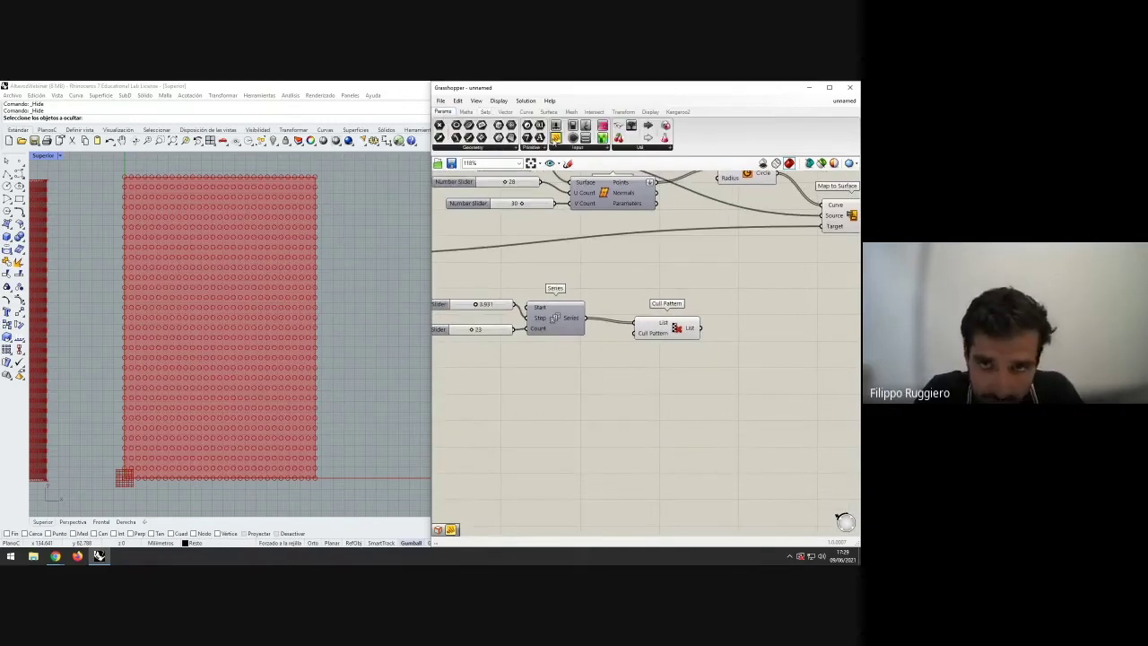
pyautogui.moveTo(557, 137); pyautogui.dragTo(640, 409)
pyautogui.moveTo(584, 318); pyautogui.dragTo(598, 410)
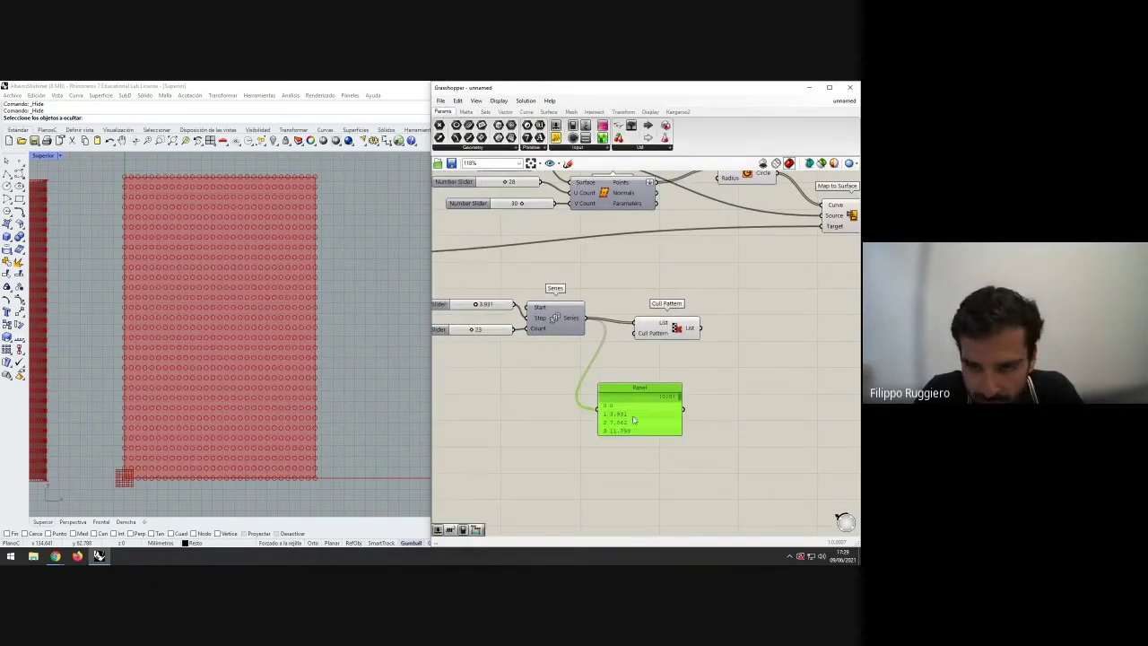
# - Set the panel's font to Script and enlarge the panel below the Series component
pyautogui.rightClick(634, 419)
pyautogui.moveTo(682, 456)
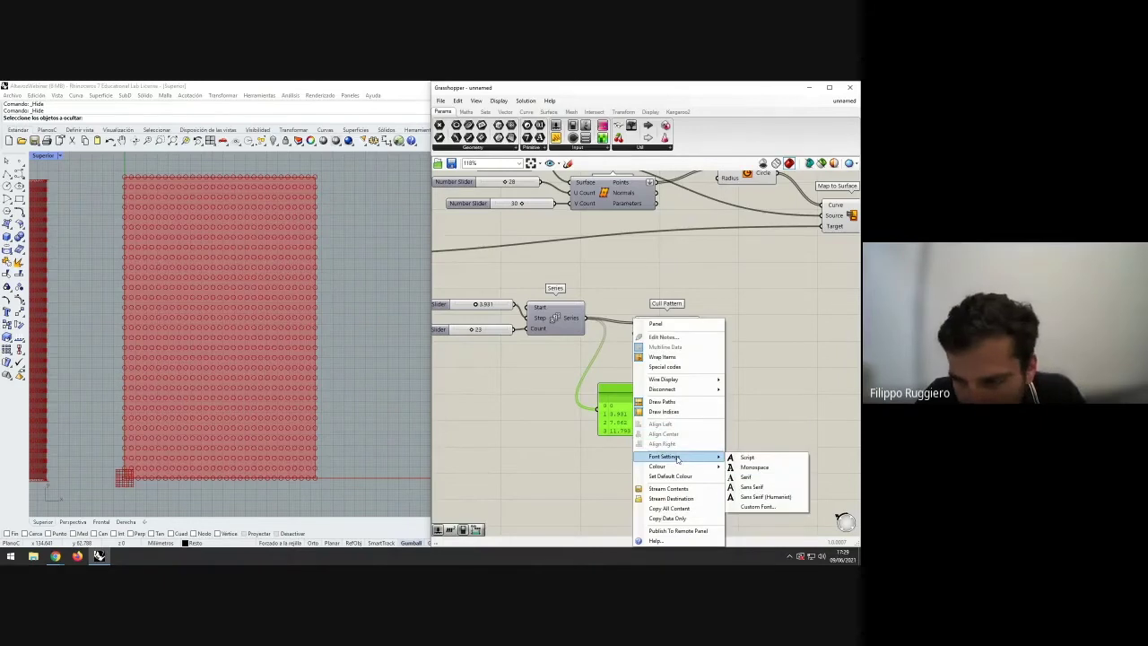
pyautogui.click(740, 460)
pyautogui.click(716, 446)
pyautogui.moveTo(626, 384); pyautogui.dragTo(630, 324)
pyautogui.moveTo(658, 398); pyautogui.dragTo(624, 442)
pyautogui.click(695, 469)
pyautogui.moveTo(671, 433); pyautogui.dragTo(646, 422, button='right')
# - Duplicate the Series panel to its right and connect Cull Pattern's List output to the copy
pyautogui.click(614, 402)
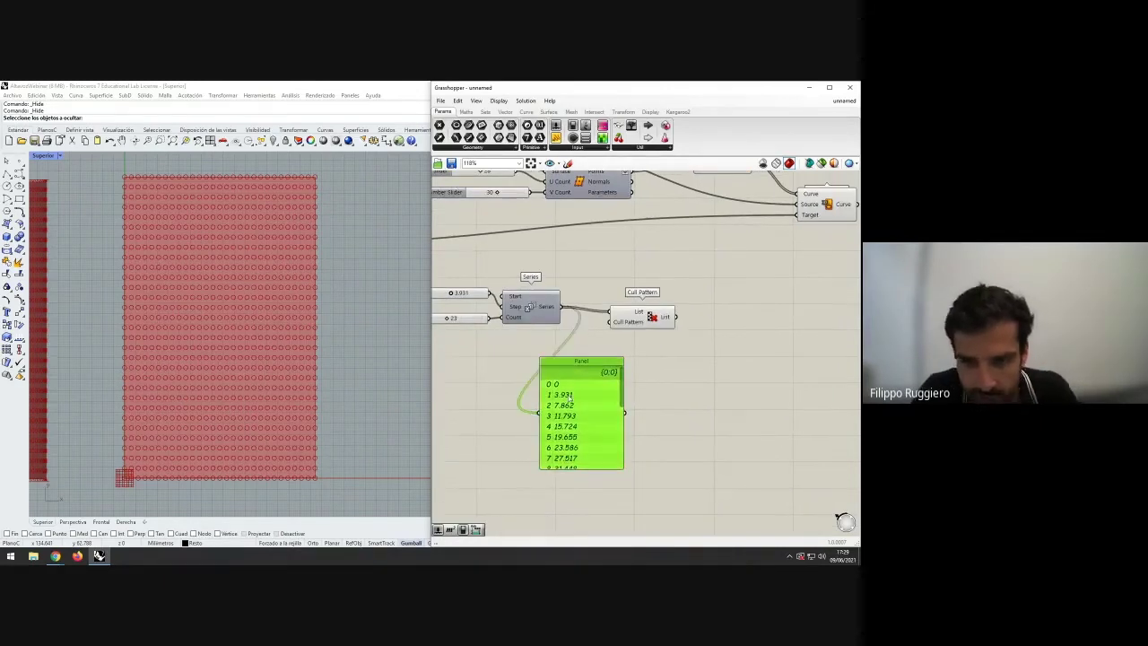
pyautogui.hotkey('ctrl', 'v')
pyautogui.moveTo(613, 402); pyautogui.dragTo(763, 376)
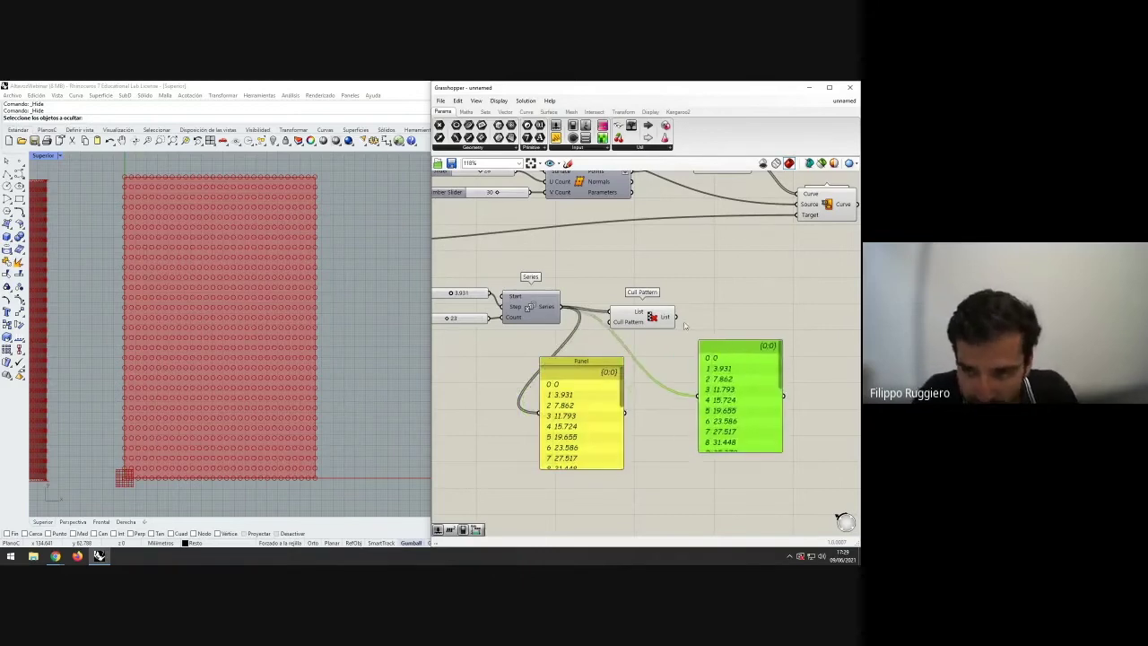
pyautogui.moveTo(678, 317); pyautogui.dragTo(699, 394)
pyautogui.click(741, 453)
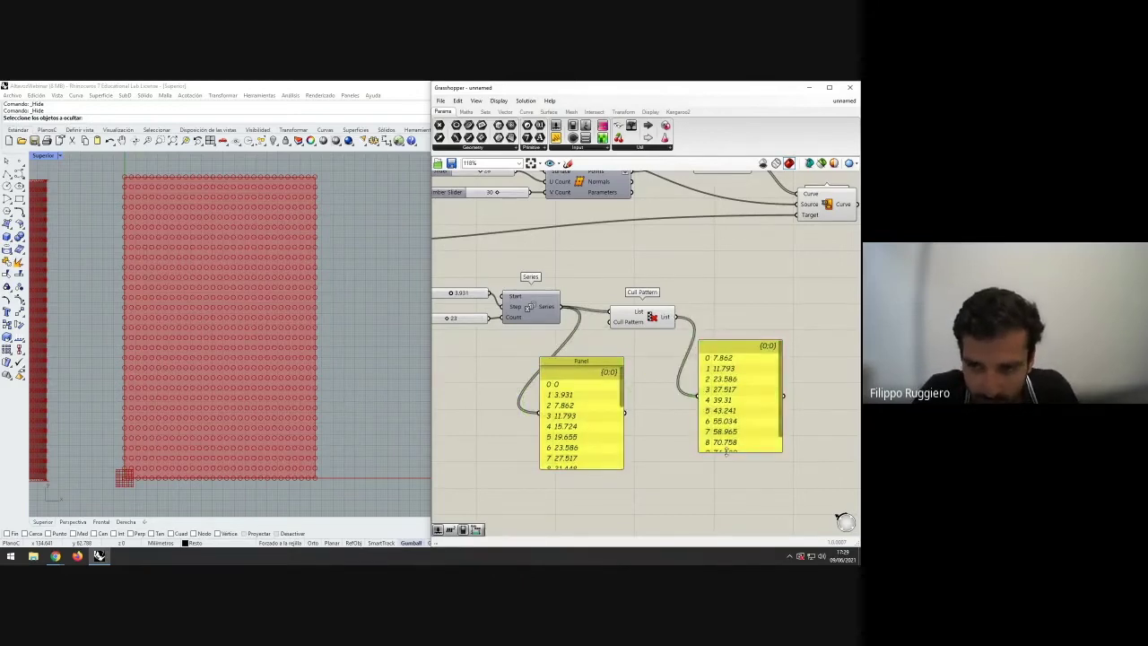
# - Lengthen both panels to show more list items, and shift the Series panel and Cull Pattern slightly up
pyautogui.moveTo(727, 453); pyautogui.dragTo(719, 531)
pyautogui.moveTo(596, 467); pyautogui.dragTo(589, 539)
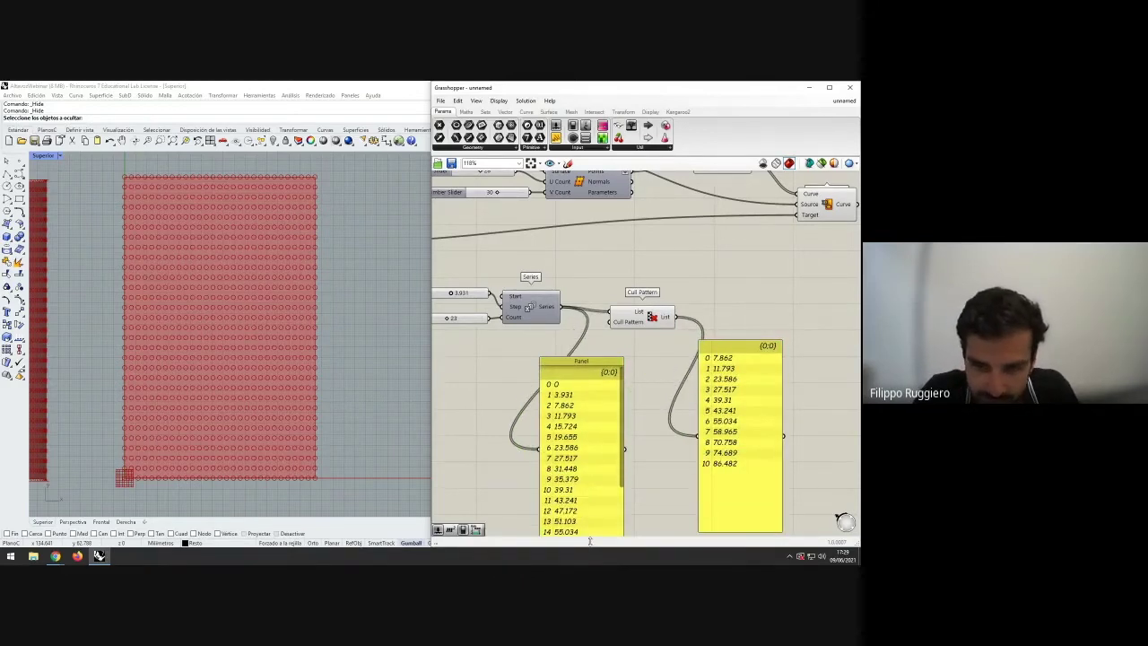
pyautogui.moveTo(604, 407); pyautogui.dragTo(606, 394)
pyautogui.click(683, 414)
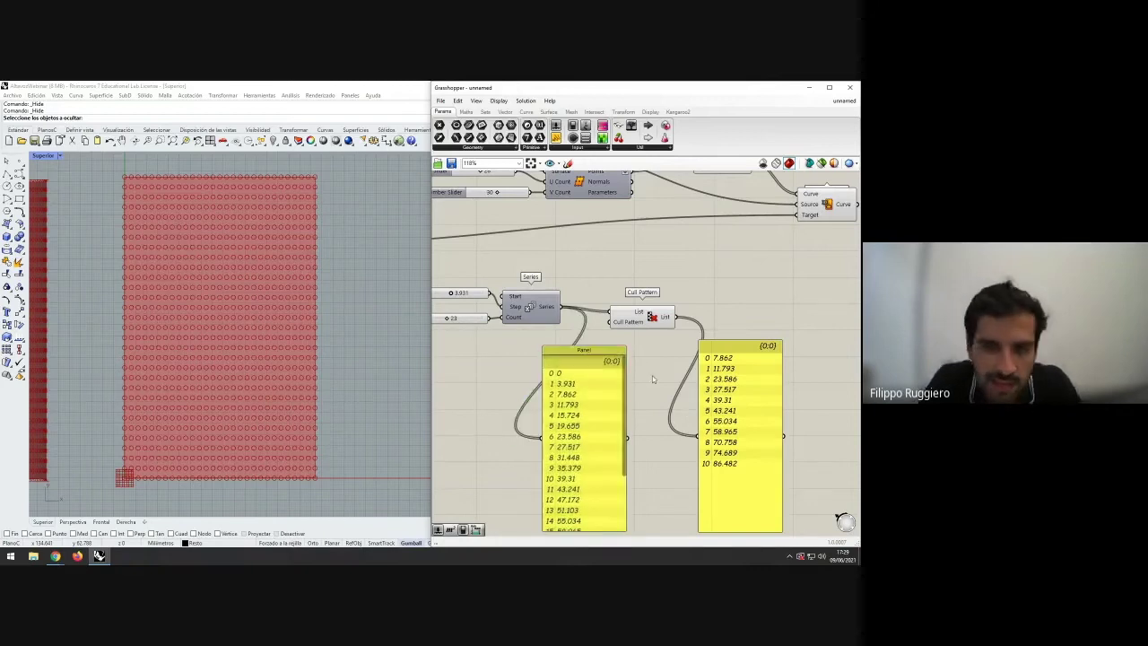
pyautogui.moveTo(639, 316); pyautogui.dragTo(642, 307)
pyautogui.click(639, 326)
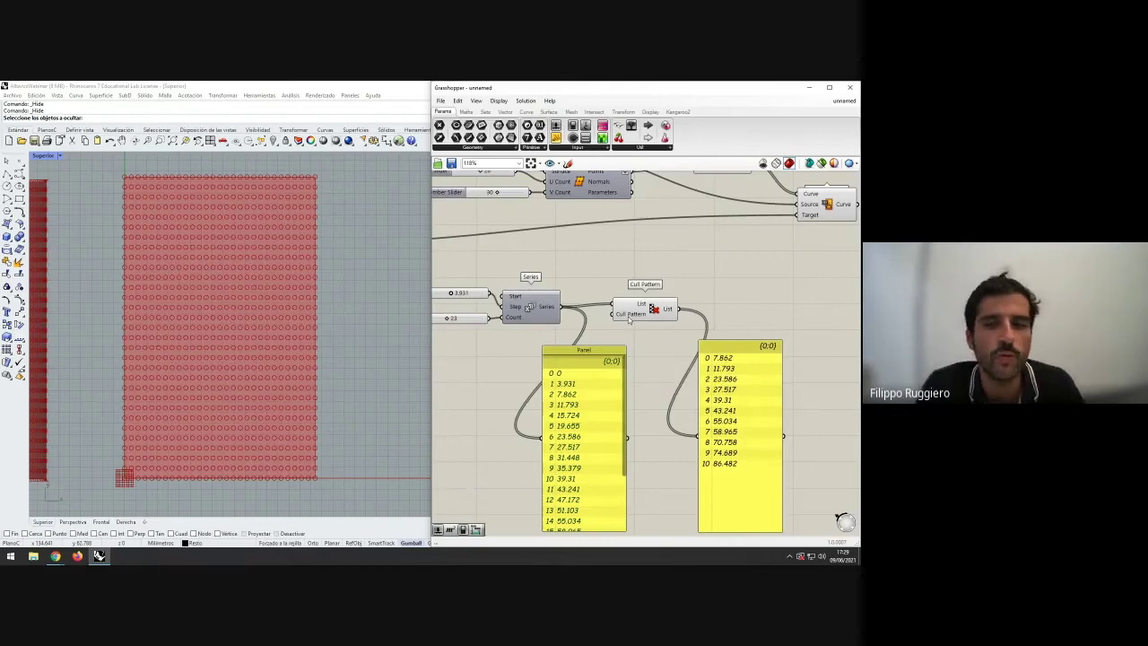
# - Move the Series panel and the Cull Pattern output panel closer together to compare their lists
pyautogui.moveTo(629, 320)
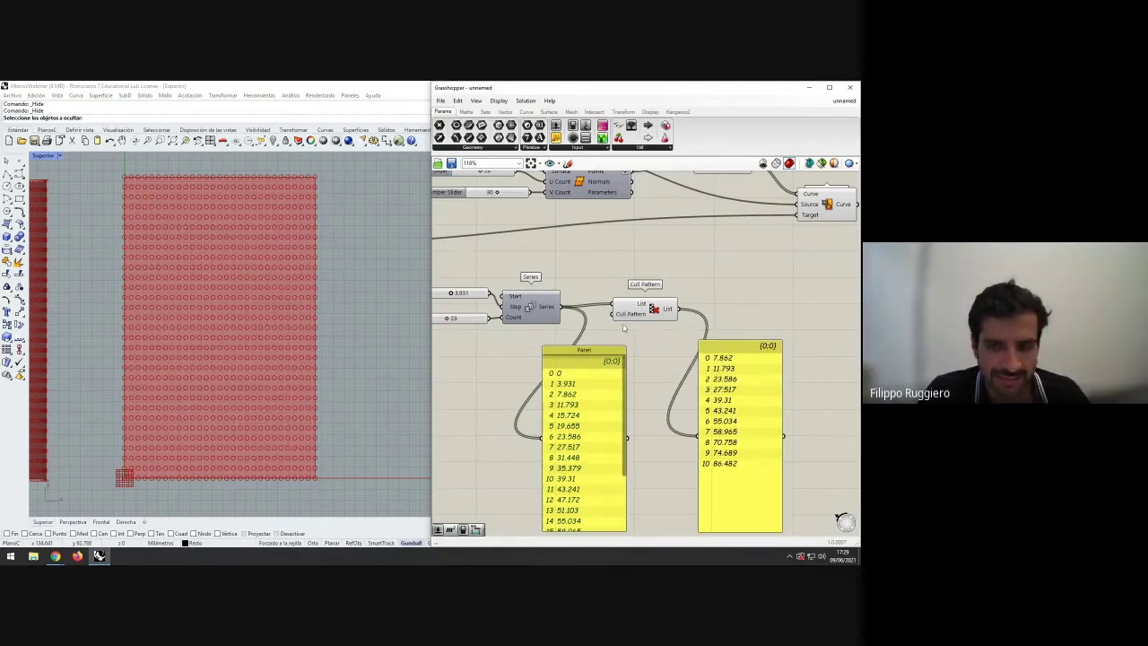
pyautogui.moveTo(605, 351); pyautogui.dragTo(609, 348)
pyautogui.click(636, 346)
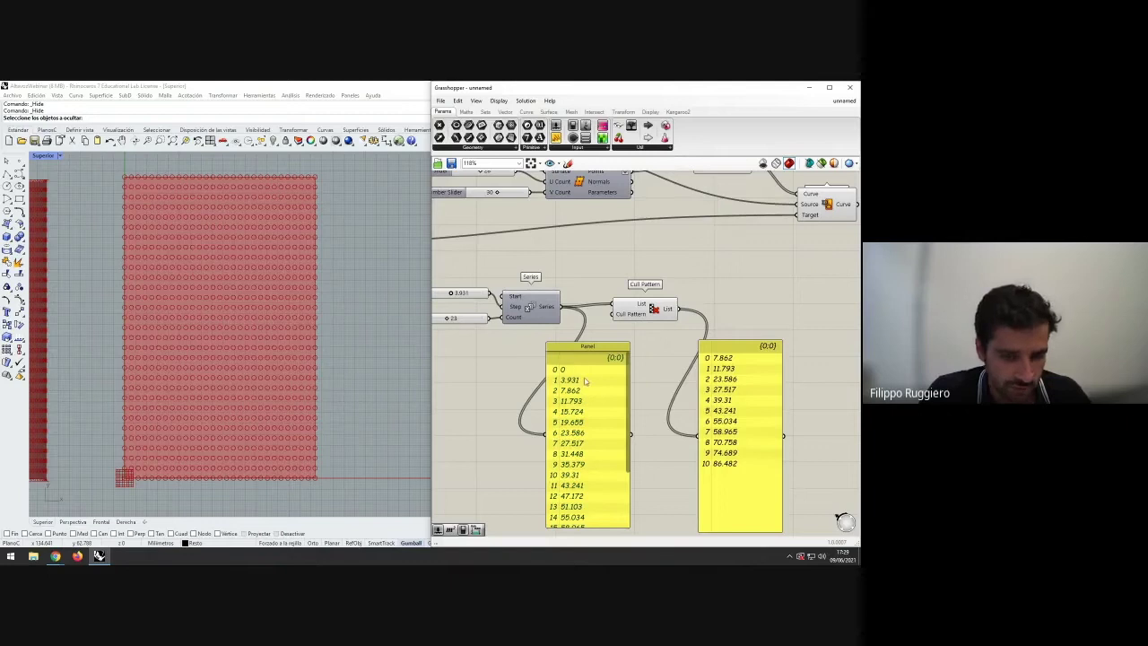
pyautogui.moveTo(662, 383); pyautogui.dragTo(659, 380, button='right')
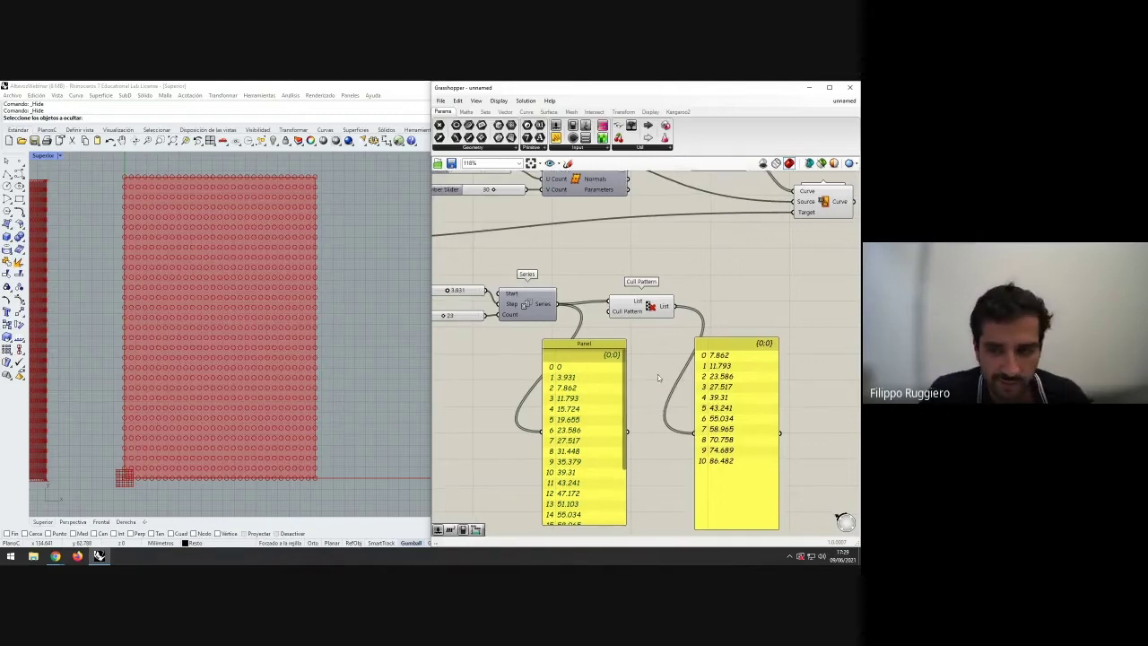
pyautogui.moveTo(759, 382); pyautogui.dragTo(731, 401)
pyautogui.click(758, 400)
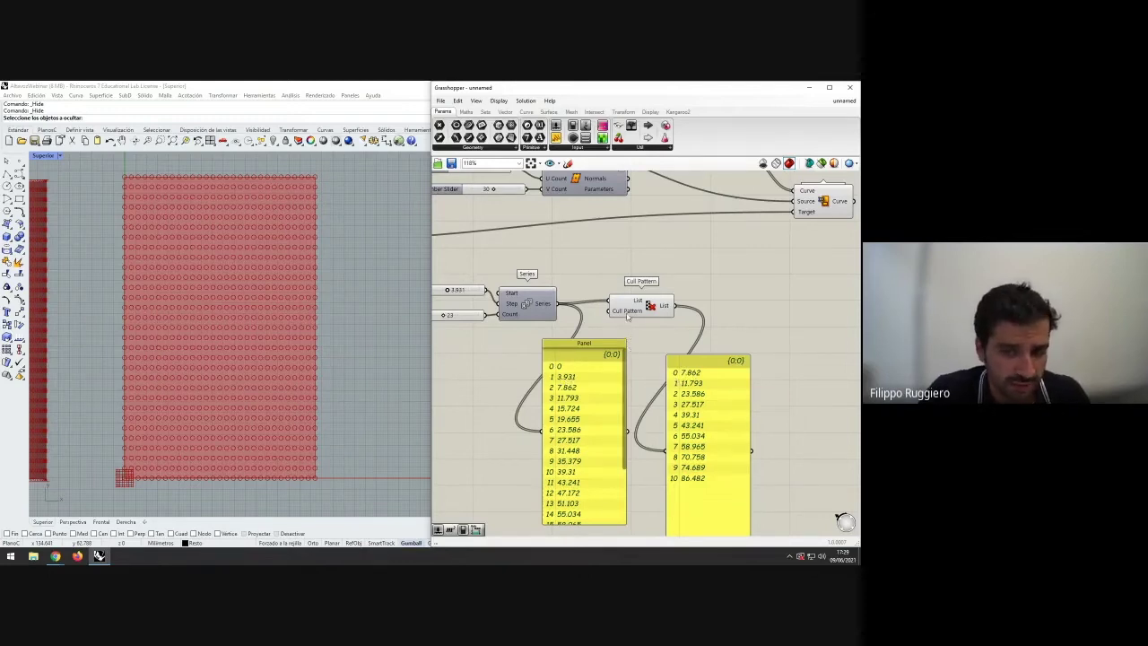
pyautogui.moveTo(628, 314)
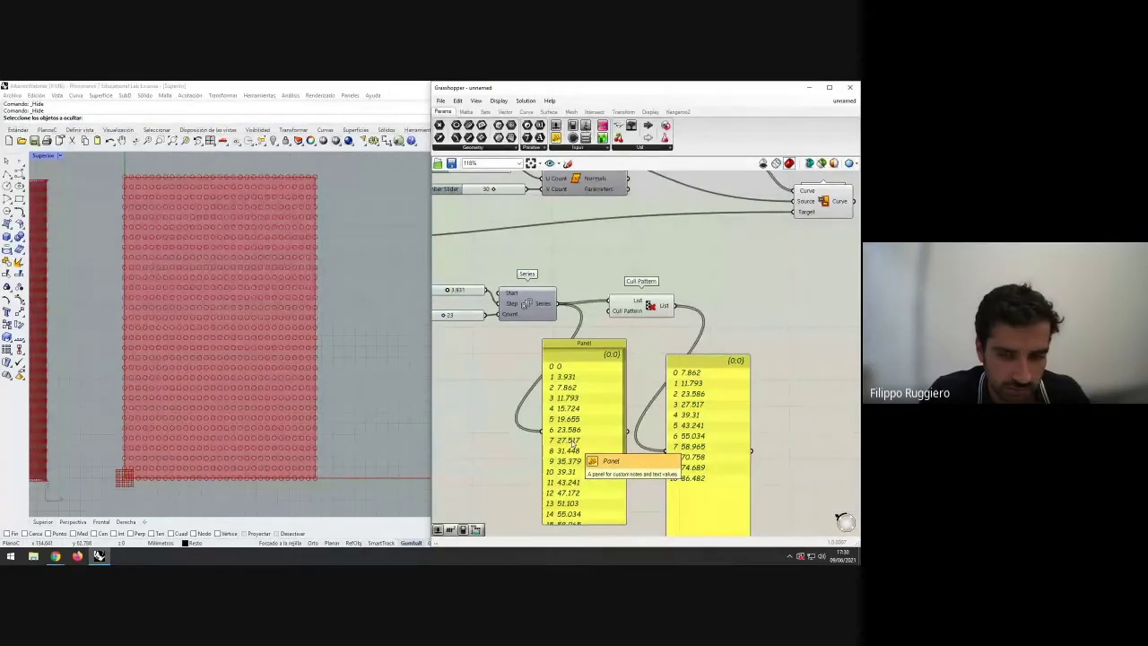
# - Add a Boolean Toggle connected to the Cull Pattern input, and duplicate the toggle directly beneath it
pyautogui.moveTo(636, 373); pyautogui.dragTo(655, 374, button='right')
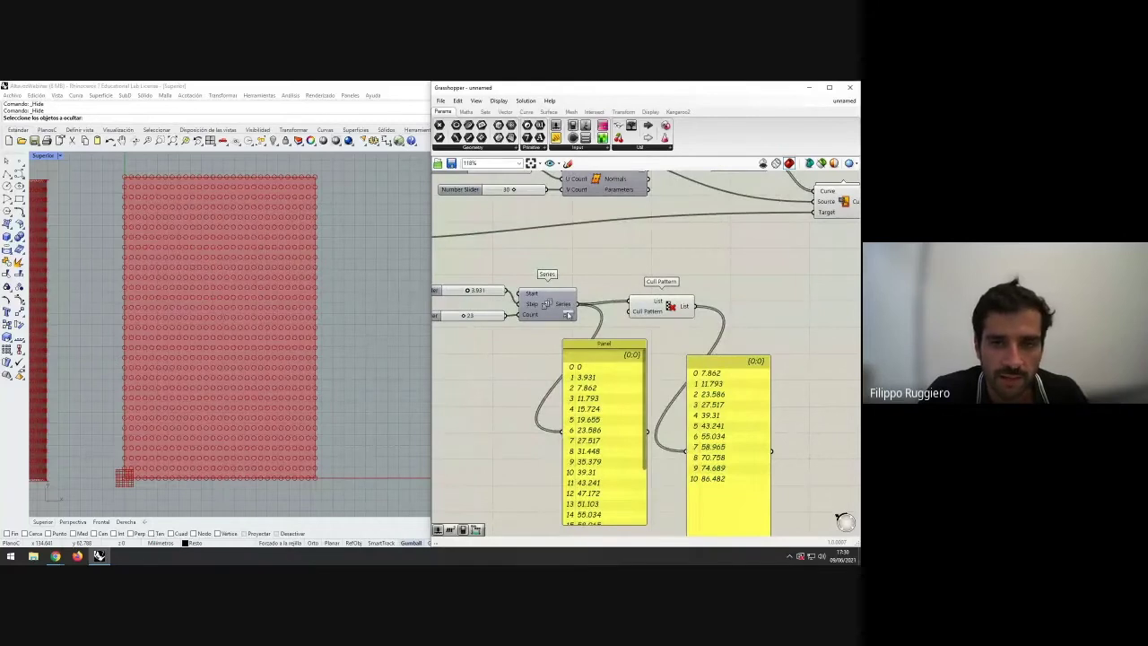
pyautogui.click(533, 338)
pyautogui.moveTo(533, 338); pyautogui.dragTo(630, 310)
pyautogui.hotkey('ctrl', 'c')
pyautogui.hotkey('ctrl', 'v')
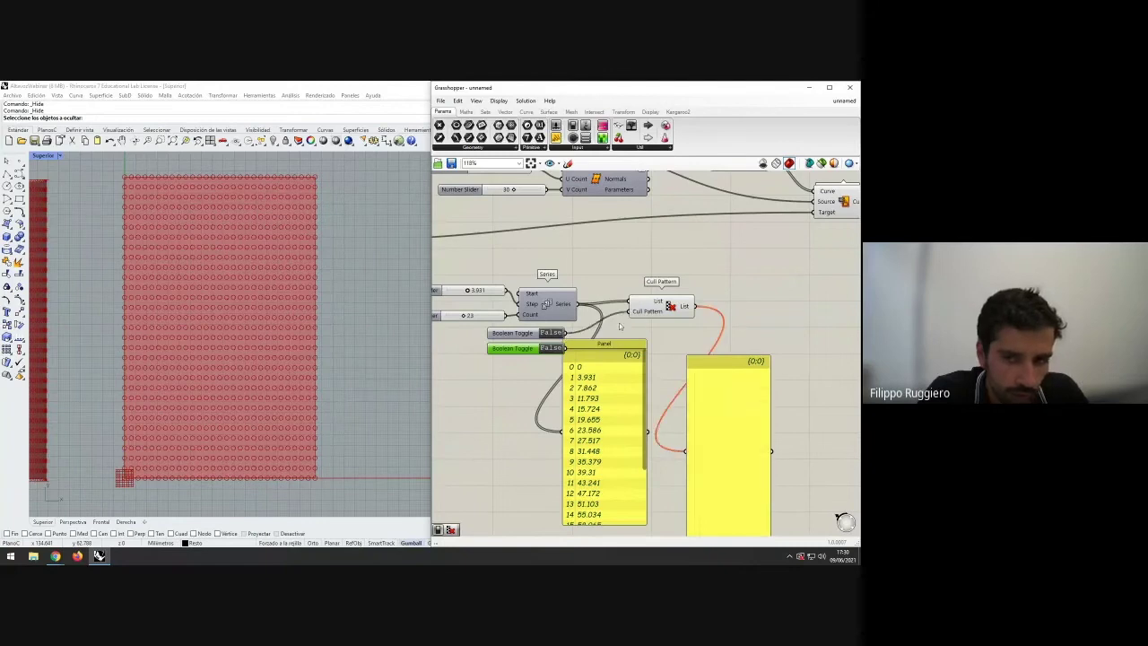
# - Connect the second Boolean Toggle to the Cull Pattern input as well, set it to True, and adjust the panels around the toggles
pyautogui.moveTo(576, 348)
pyautogui.mouseDown()
pyautogui.moveTo(617, 351)
pyautogui.moveTo(571, 353)
pyautogui.mouseUp()
pyautogui.click(552, 348)
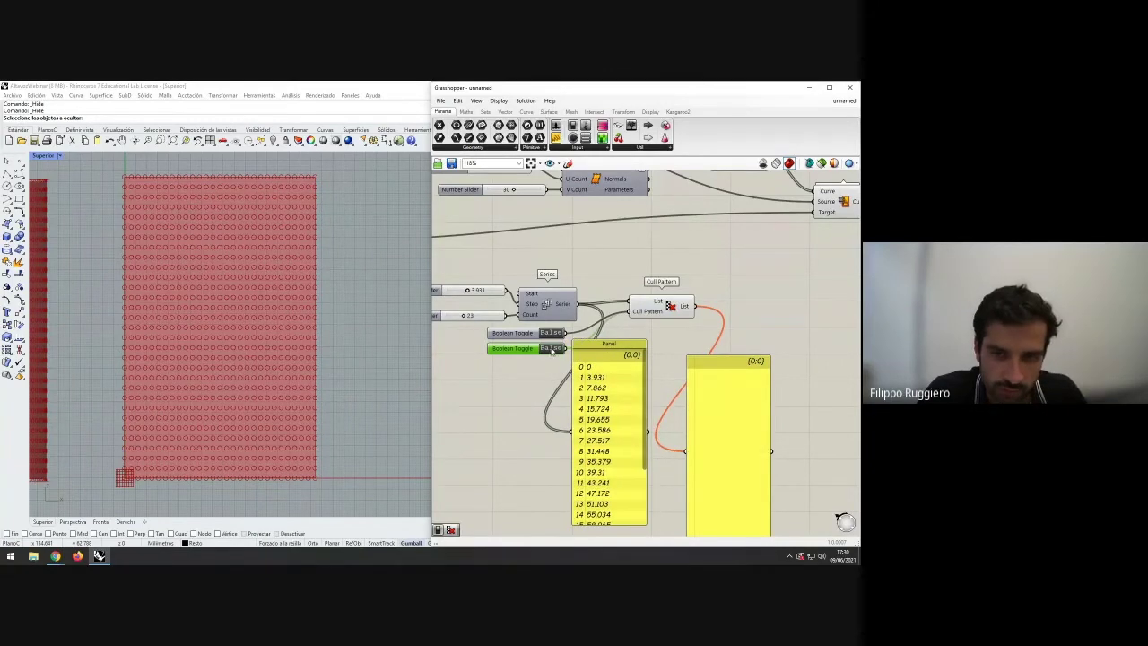
pyautogui.moveTo(710, 402); pyautogui.dragTo(709, 396)
pyautogui.moveTo(606, 410); pyautogui.dragTo(607, 418)
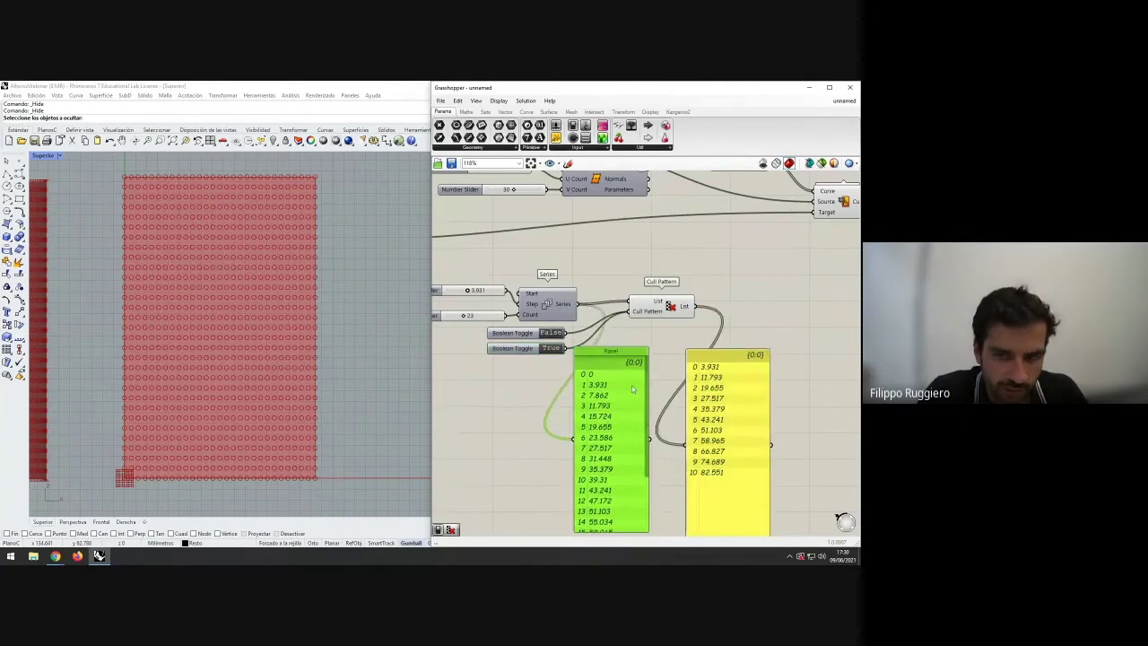
pyautogui.click(657, 368)
pyautogui.moveTo(533, 349); pyautogui.dragTo(533, 347)
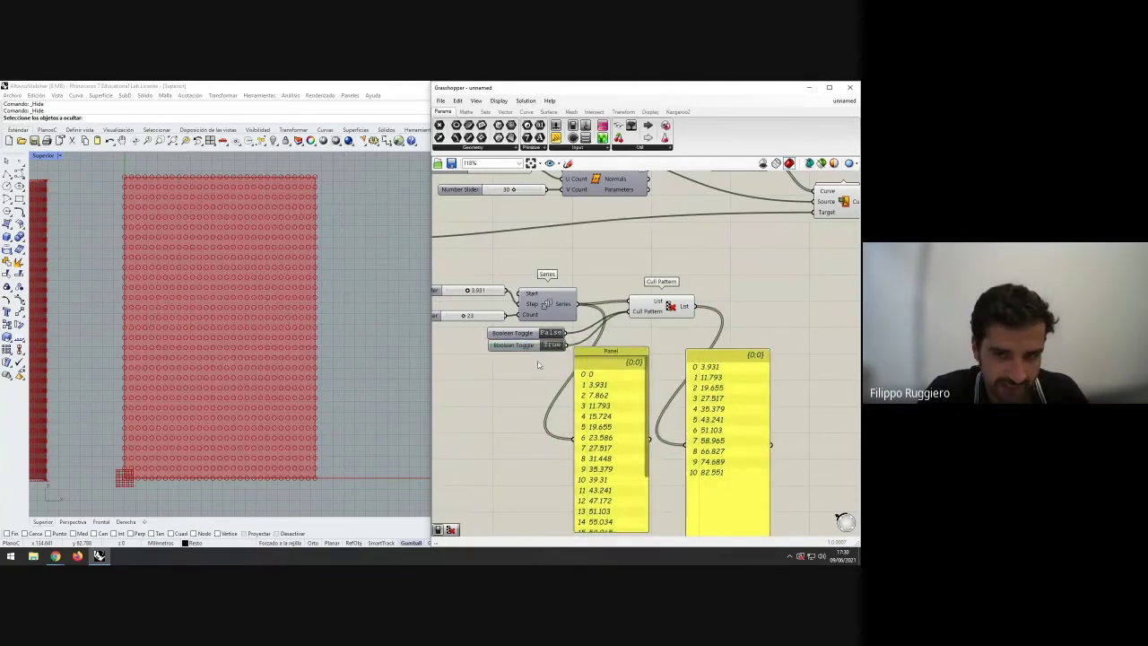
# - Shift the False toggle slightly up and place the culled list's panel right beside the Series panel for comparison
pyautogui.scroll(2, 538, 347)
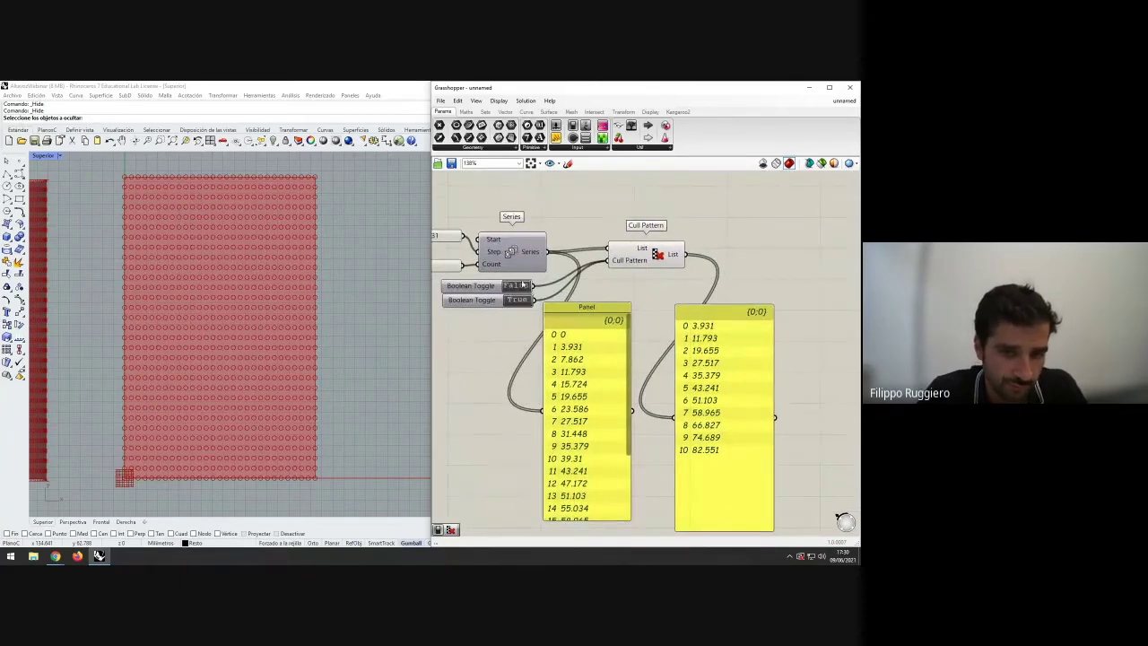
pyautogui.moveTo(524, 286); pyautogui.dragTo(526, 284)
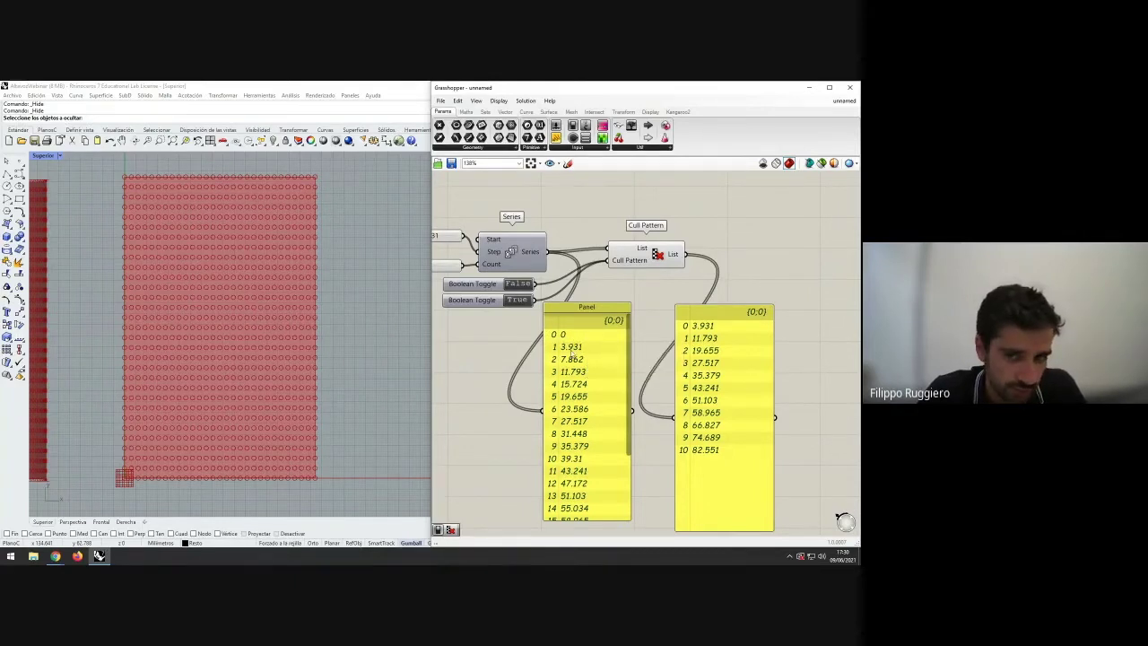
pyautogui.moveTo(718, 338); pyautogui.dragTo(692, 352)
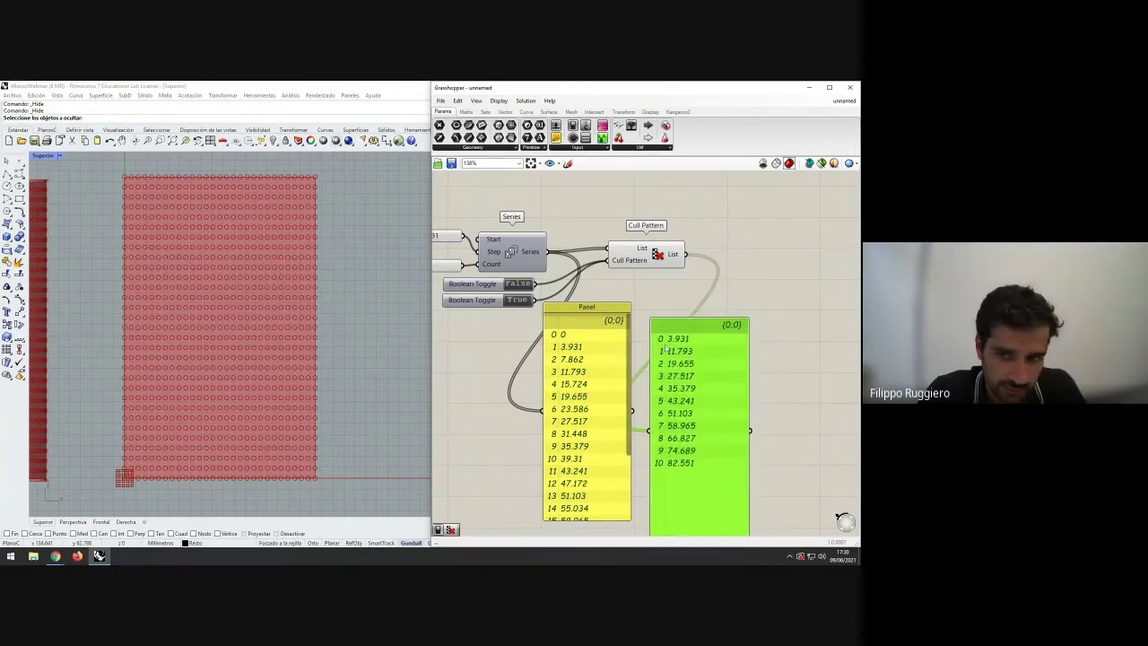
pyautogui.click(644, 354)
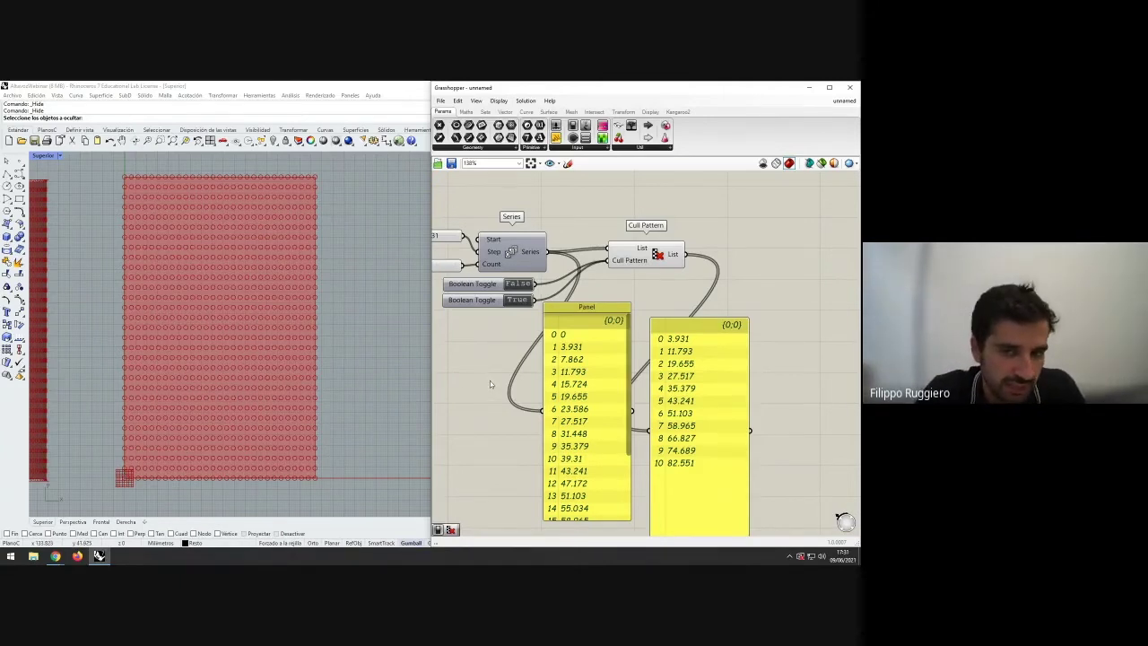
# - Move Map to Surface farther from Circle and shift Circle slightly toward Divide Surface to make room between them
pyautogui.scroll(-3, 490, 380)
pyautogui.moveTo(494, 348); pyautogui.dragTo(464, 398, button='right')
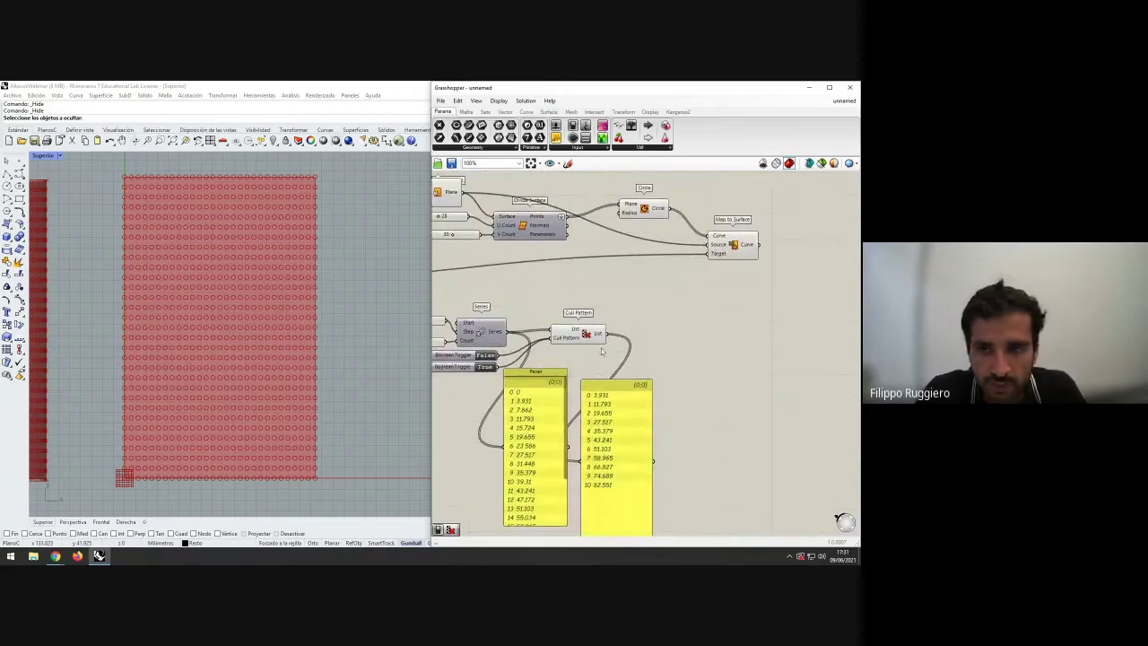
pyautogui.moveTo(715, 292); pyautogui.dragTo(638, 290, button='right')
pyautogui.moveTo(661, 249); pyautogui.dragTo(736, 249)
pyautogui.click(688, 279)
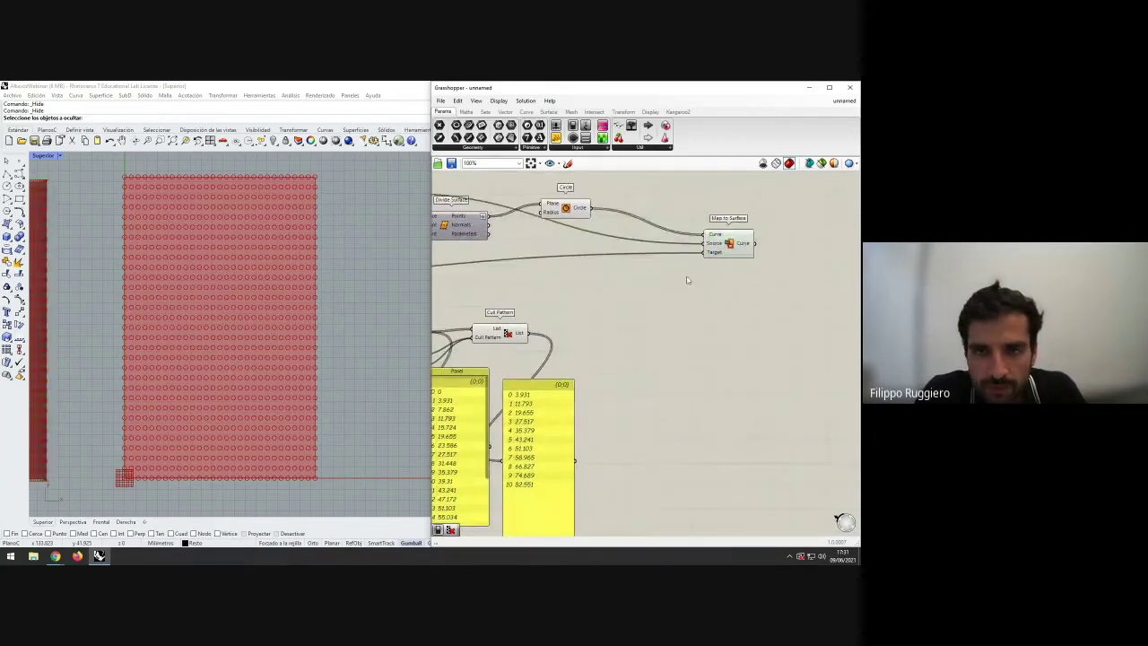
pyautogui.moveTo(571, 210); pyautogui.dragTo(562, 210)
pyautogui.doubleClick(663, 300)
pyautogui.press('Escape')
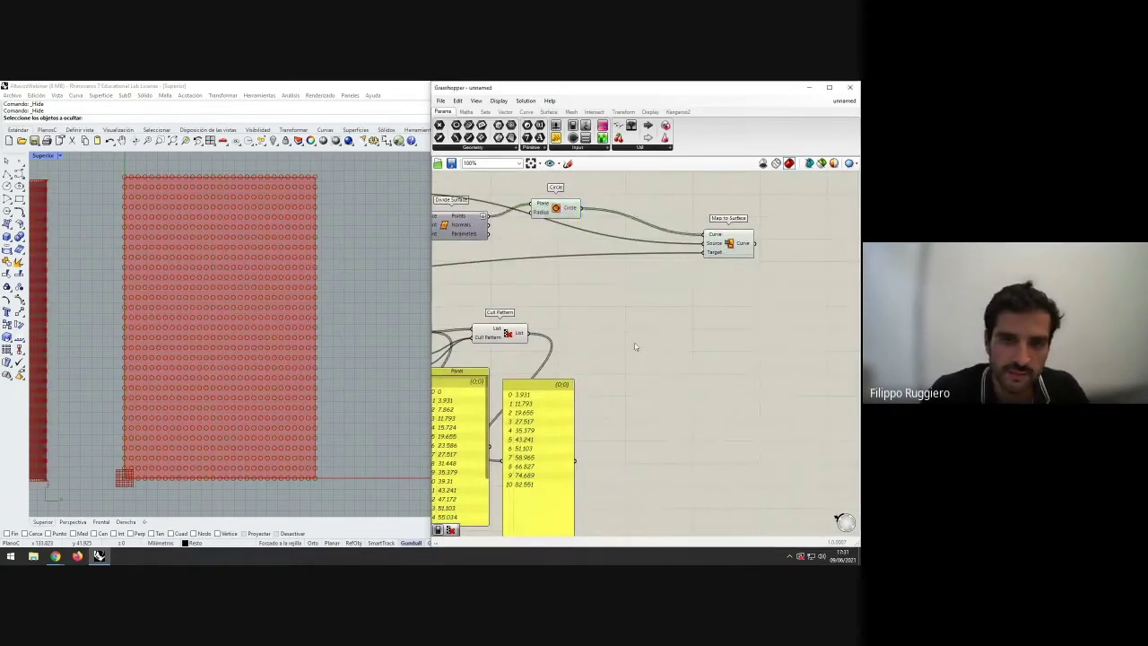
# - Move the Series and Cull Pattern example with its toggles and panels farther below the main definition
pyautogui.scroll(-2, 639, 337)
pyautogui.moveTo(709, 489); pyautogui.dragTo(474, 272)
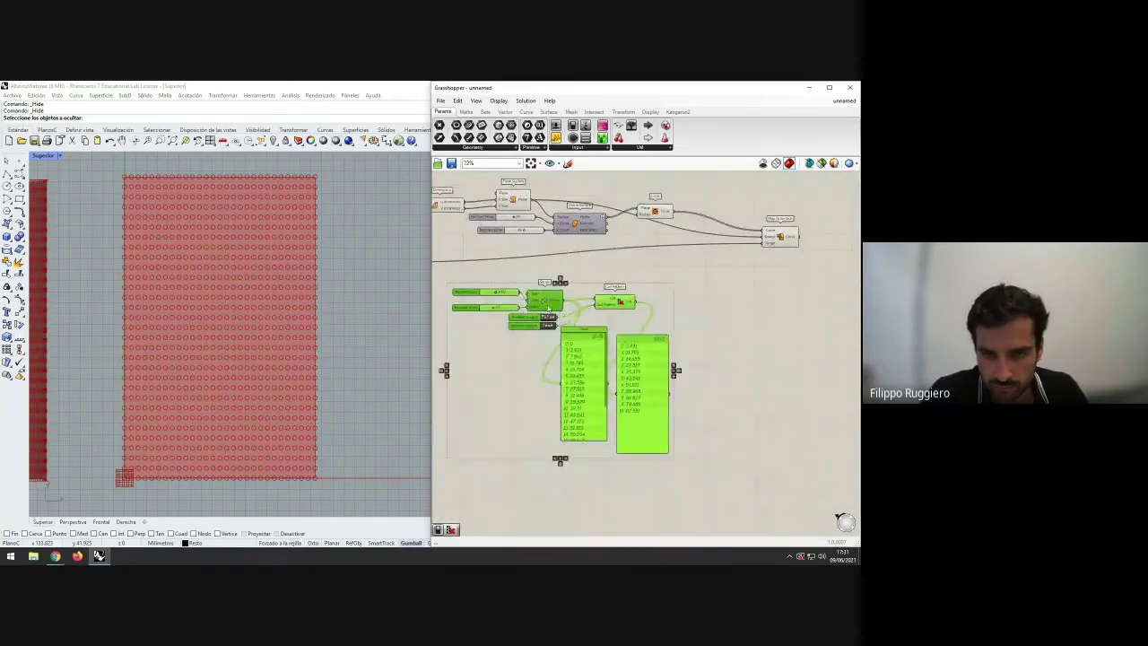
pyautogui.moveTo(560, 308); pyautogui.dragTo(559, 416)
pyautogui.click(712, 320)
pyautogui.moveTo(696, 323); pyautogui.dragTo(636, 336, button='right')
pyautogui.scroll(2, 646, 309)
# - Add a new Cull Pattern component beneath Circle and shift Circle farther from Divide Surface
pyautogui.doubleClick(599, 337)
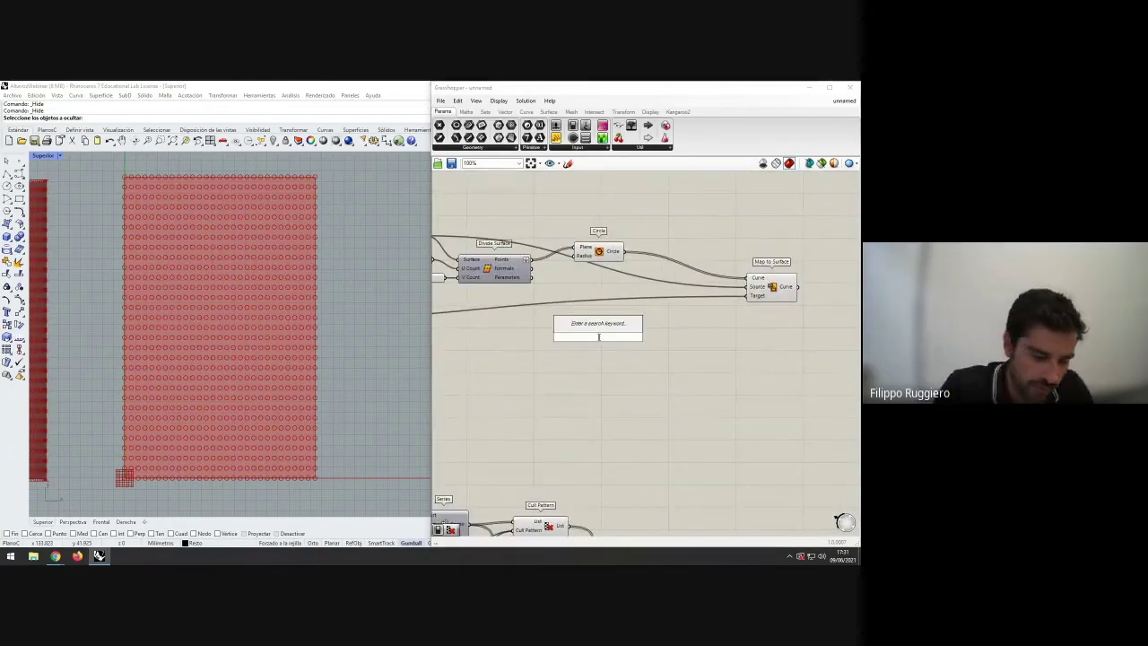
pyautogui.write('cull')
pyautogui.click(613, 328)
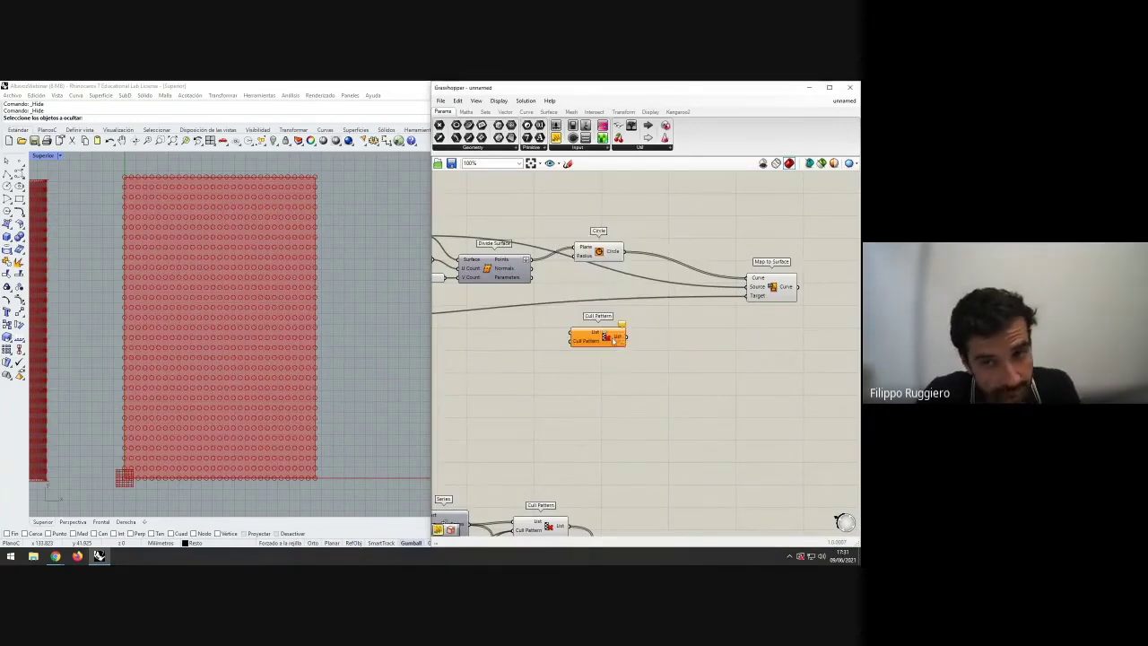
pyautogui.moveTo(613, 339); pyautogui.dragTo(626, 334)
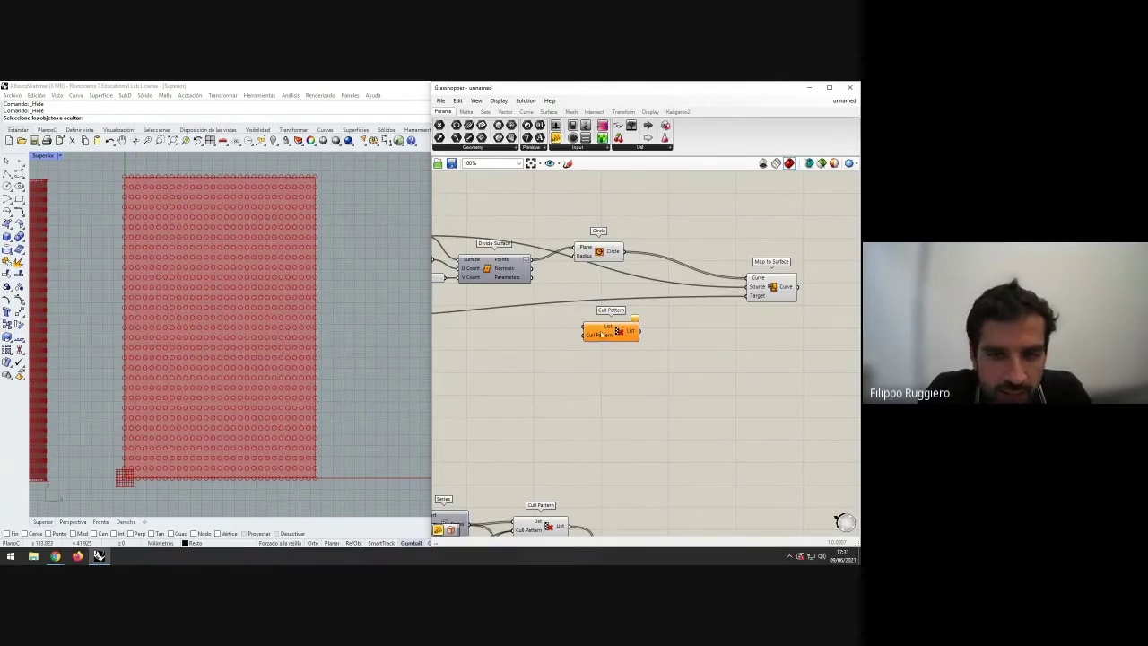
pyautogui.moveTo(599, 251); pyautogui.dragTo(632, 249)
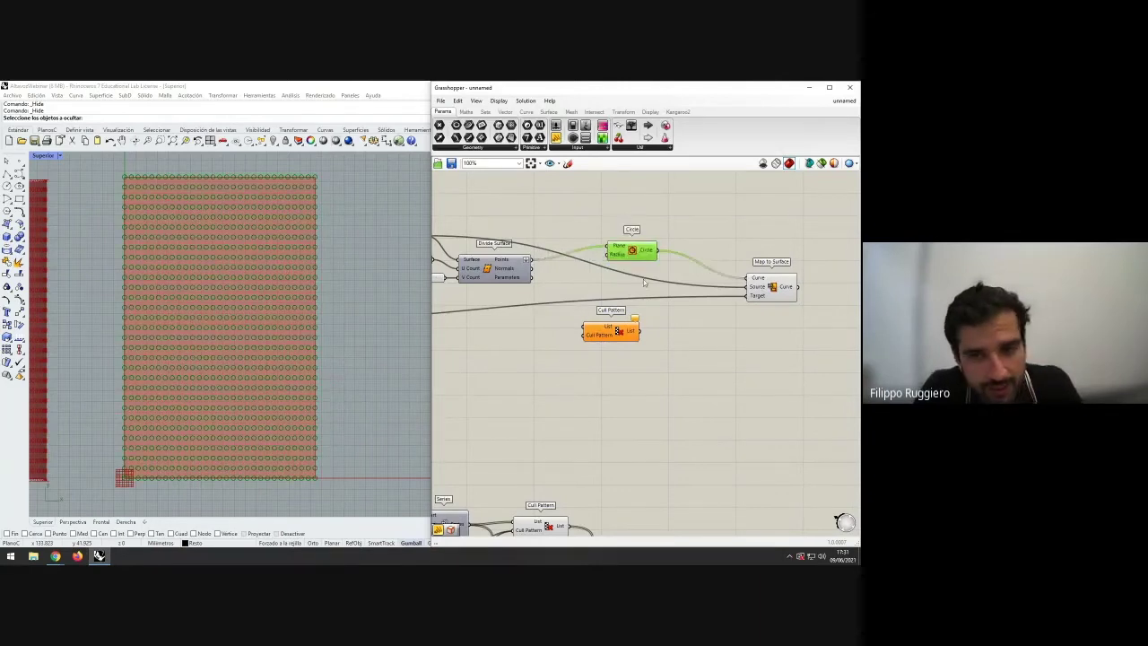
pyautogui.click(644, 279)
pyautogui.moveTo(618, 331); pyautogui.dragTo(630, 331)
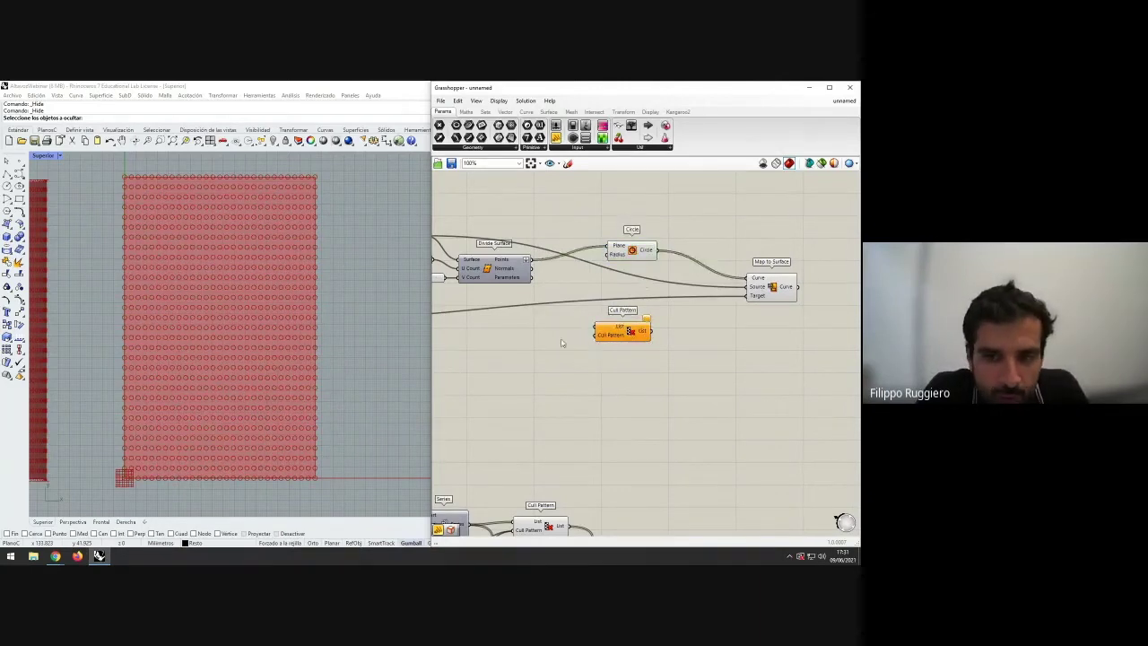
# - Turn off the Circle component's preview and turn on the preview of Divide Surface
pyautogui.moveTo(528, 353); pyautogui.dragTo(558, 349, button='right')
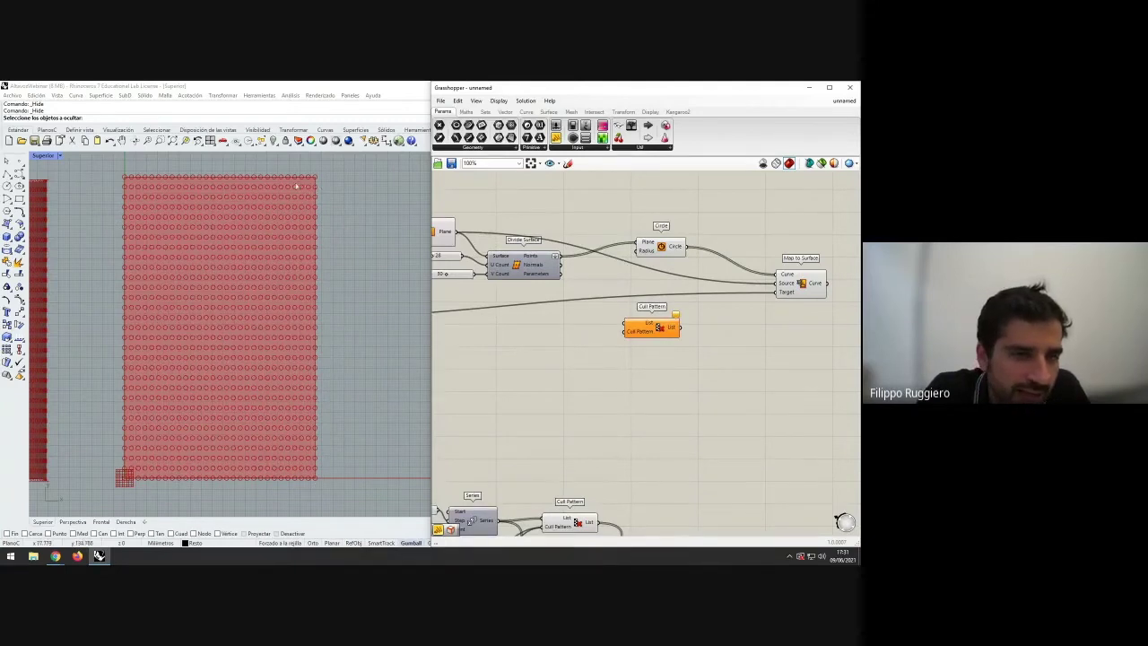
pyautogui.moveTo(576, 328); pyautogui.dragTo(605, 324, button='right')
pyautogui.rightClick(692, 252)
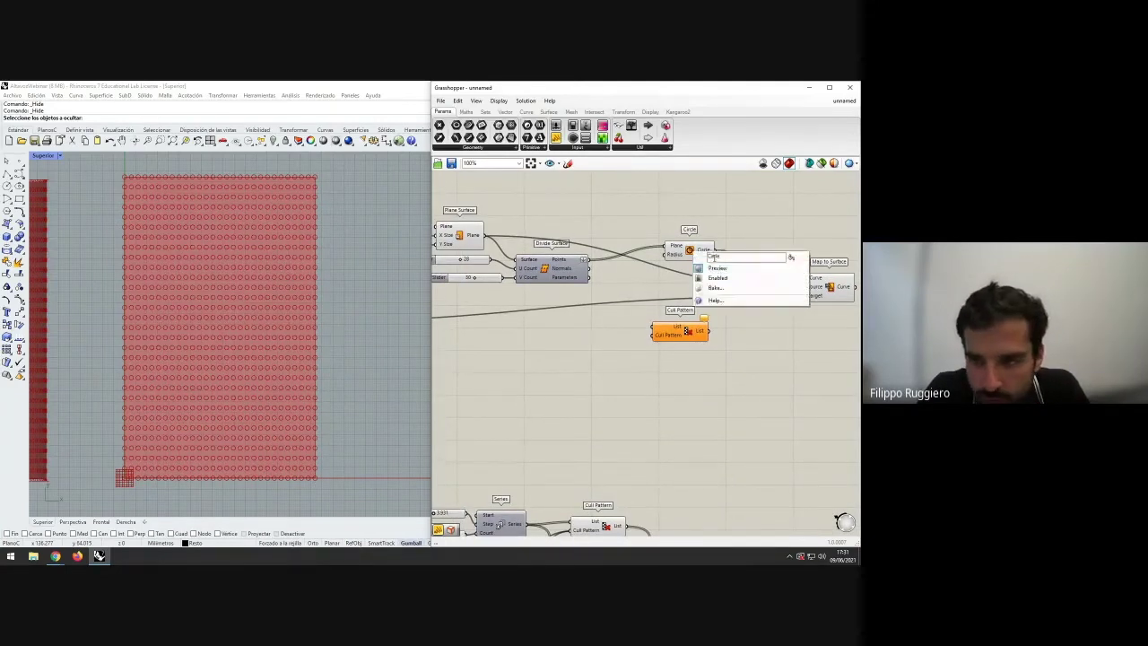
pyautogui.click(716, 268)
pyautogui.rightClick(545, 270)
pyautogui.click(569, 287)
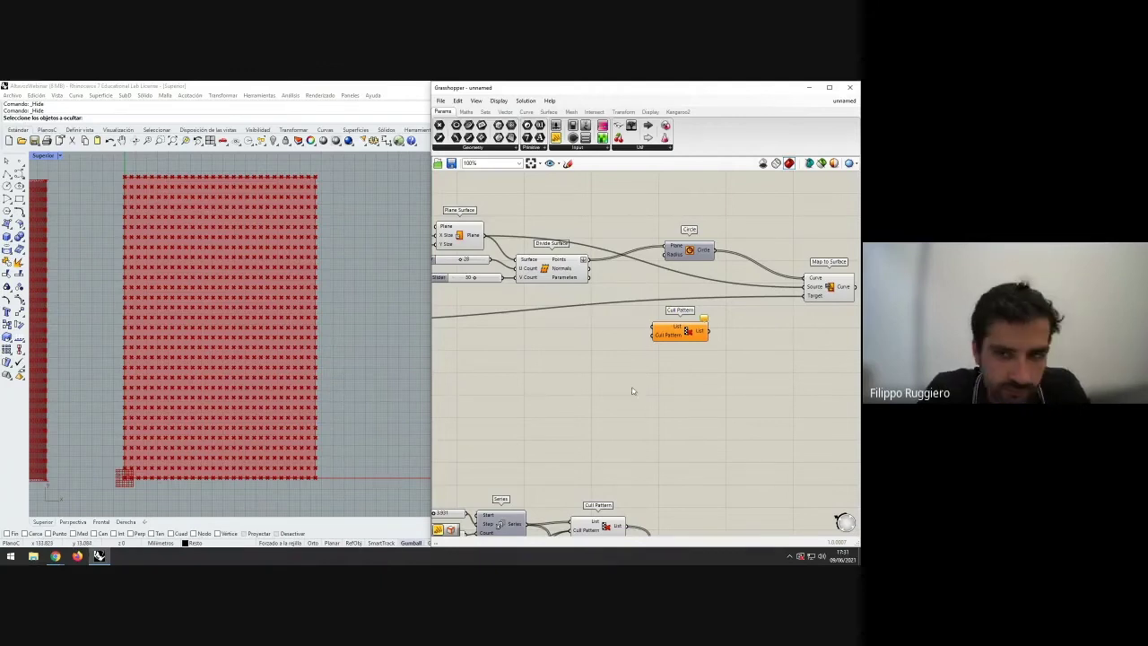
# - Add a Curve Closest Point component beneath Divide Surface, beside the new Cull Pattern
pyautogui.moveTo(672, 339); pyautogui.dragTo(688, 338)
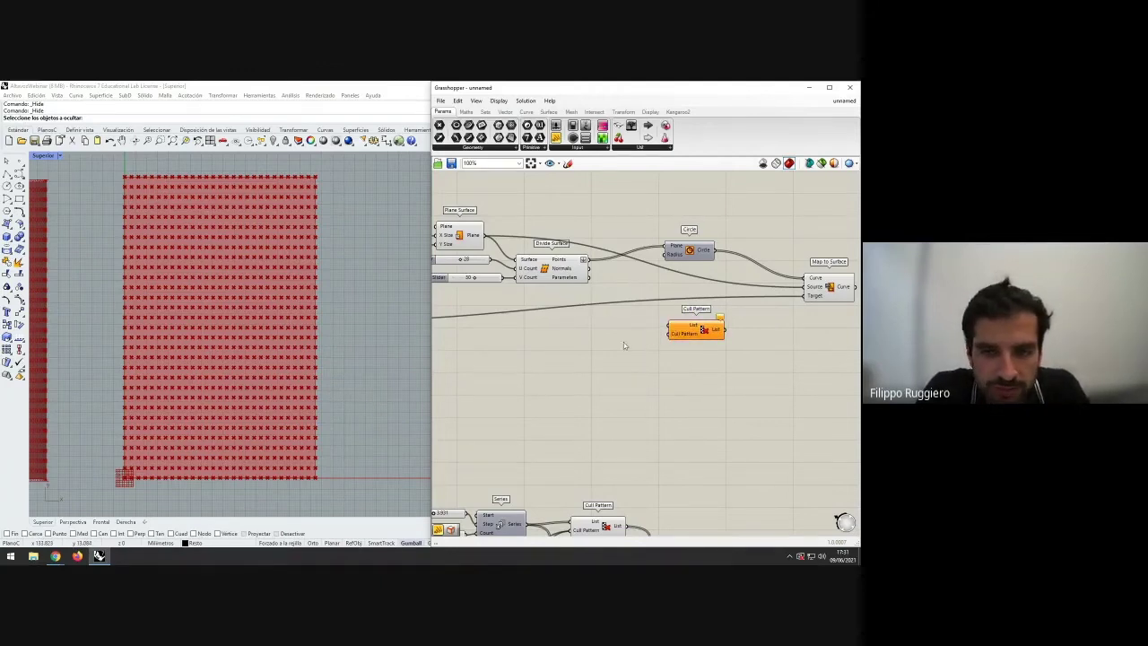
pyautogui.doubleClick(565, 340)
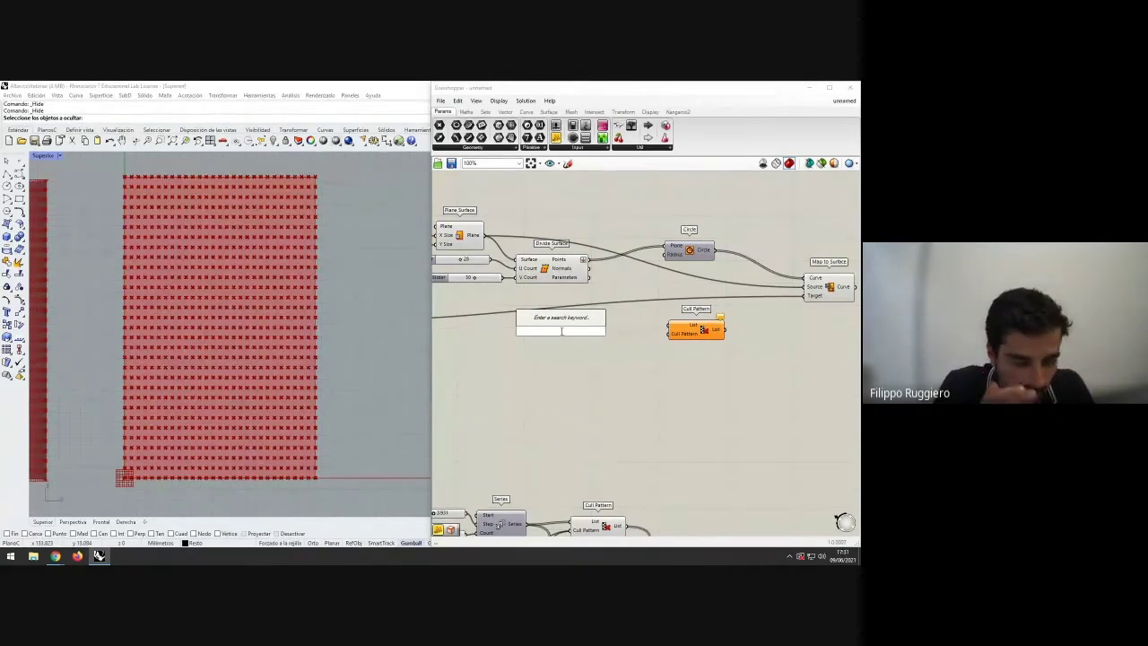
pyautogui.write('curve')
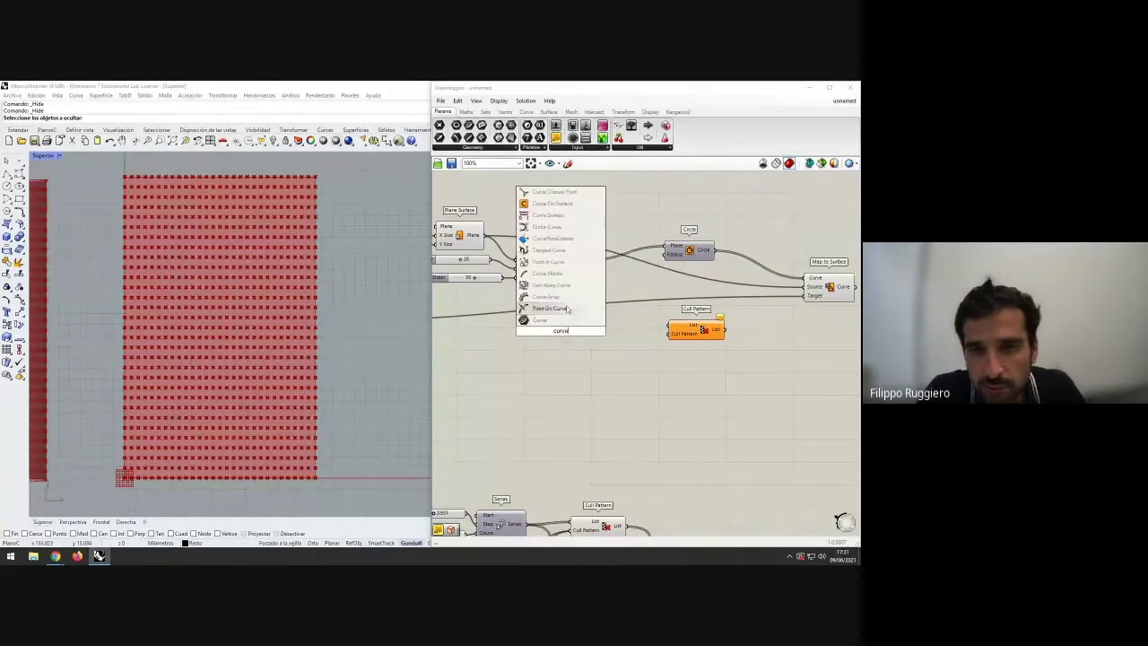
pyautogui.click(569, 194)
pyautogui.moveTo(562, 333); pyautogui.dragTo(584, 339)
pyautogui.click(626, 343)
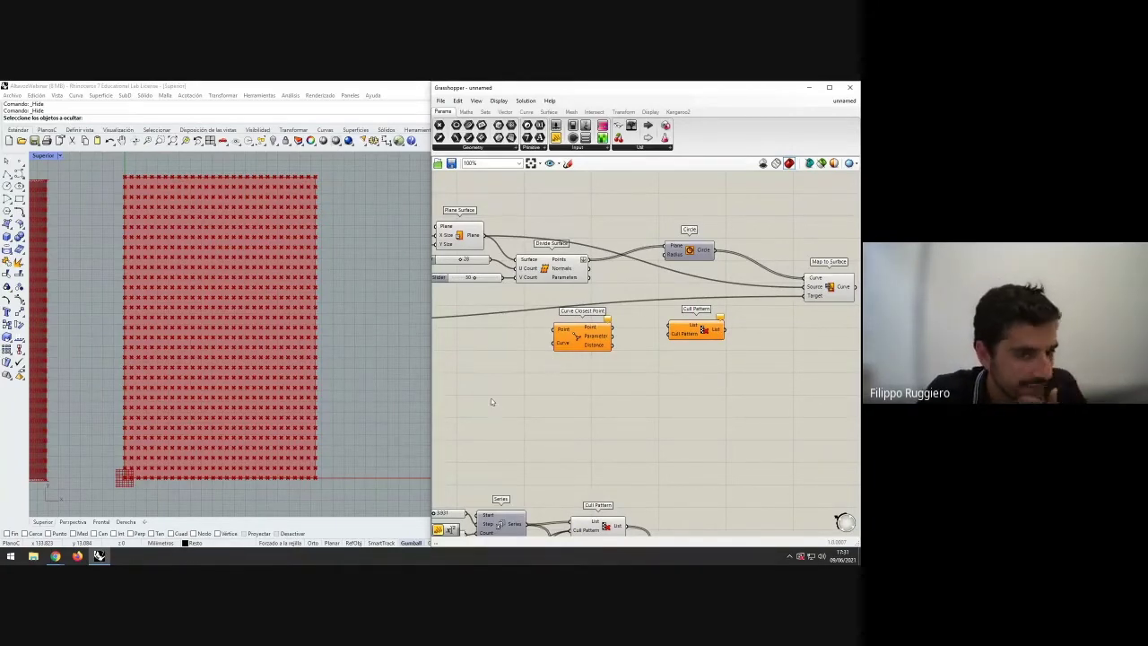
# - Space the new Cull Pattern farther from Curve Closest Point and nudge Curve Closest Point into place
pyautogui.moveTo(697, 330); pyautogui.dragTo(746, 332)
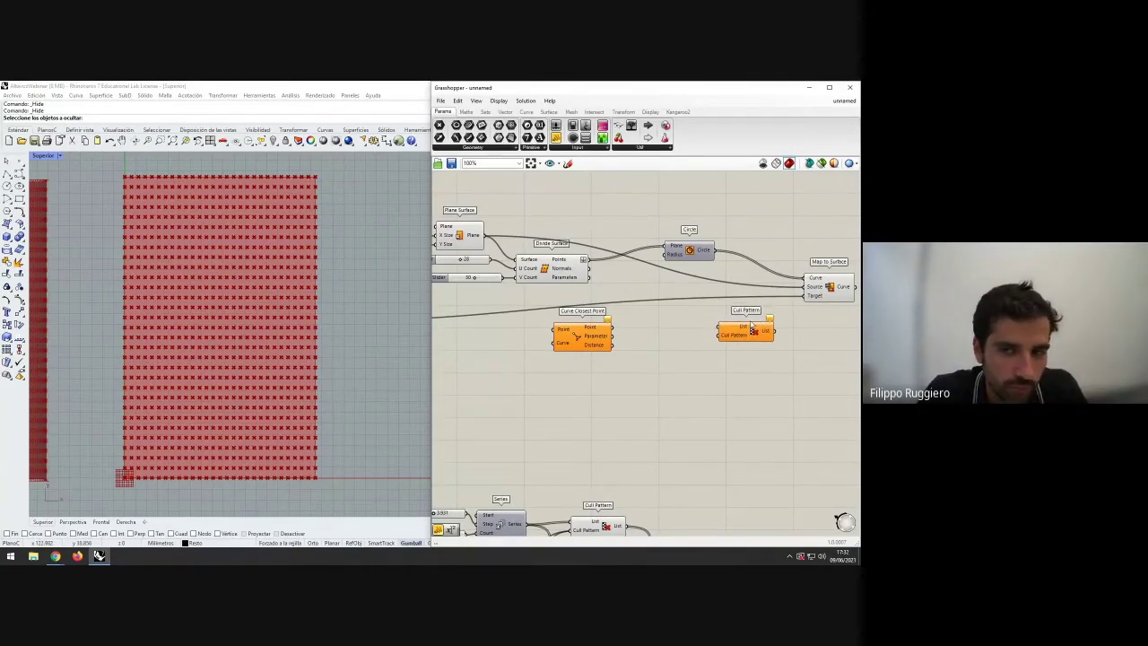
pyautogui.moveTo(647, 336); pyautogui.dragTo(615, 330, button='right')
pyautogui.moveTo(554, 335)
pyautogui.mouseDown()
pyautogui.moveTo(586, 338)
pyautogui.moveTo(564, 338)
pyautogui.mouseUp()
pyautogui.click(586, 364)
pyautogui.click(542, 354)
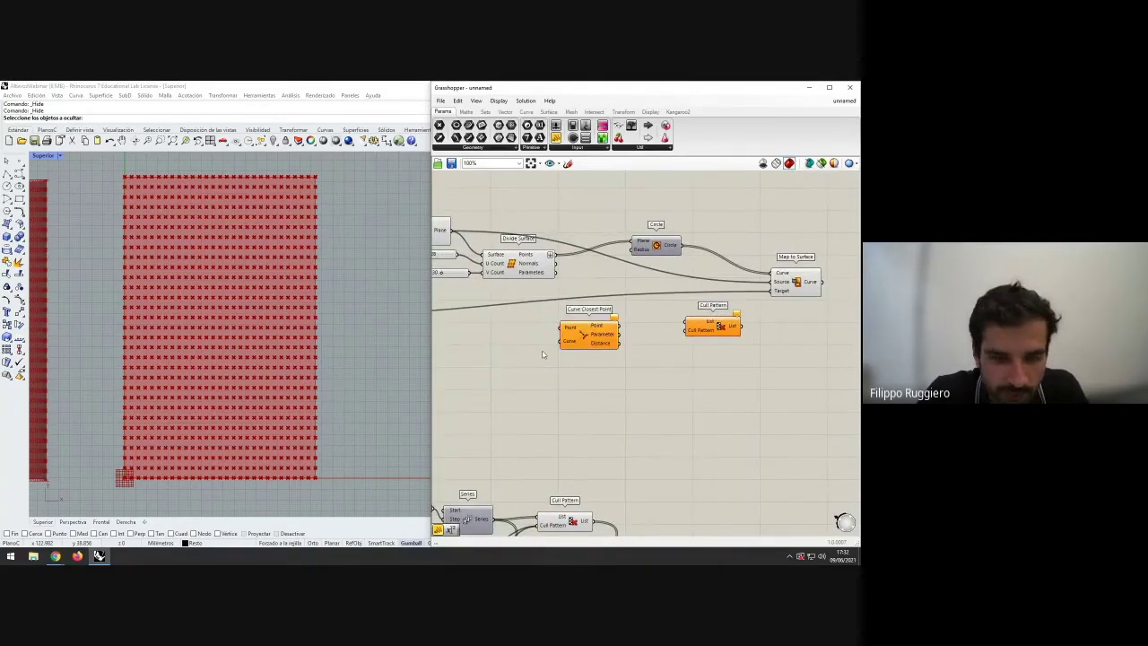
# - Add a Brep Edges component ahead of Curve Closest Point and connect the Plane Surface output to its Brep input
pyautogui.moveTo(536, 336); pyautogui.dragTo(628, 351, button='right')
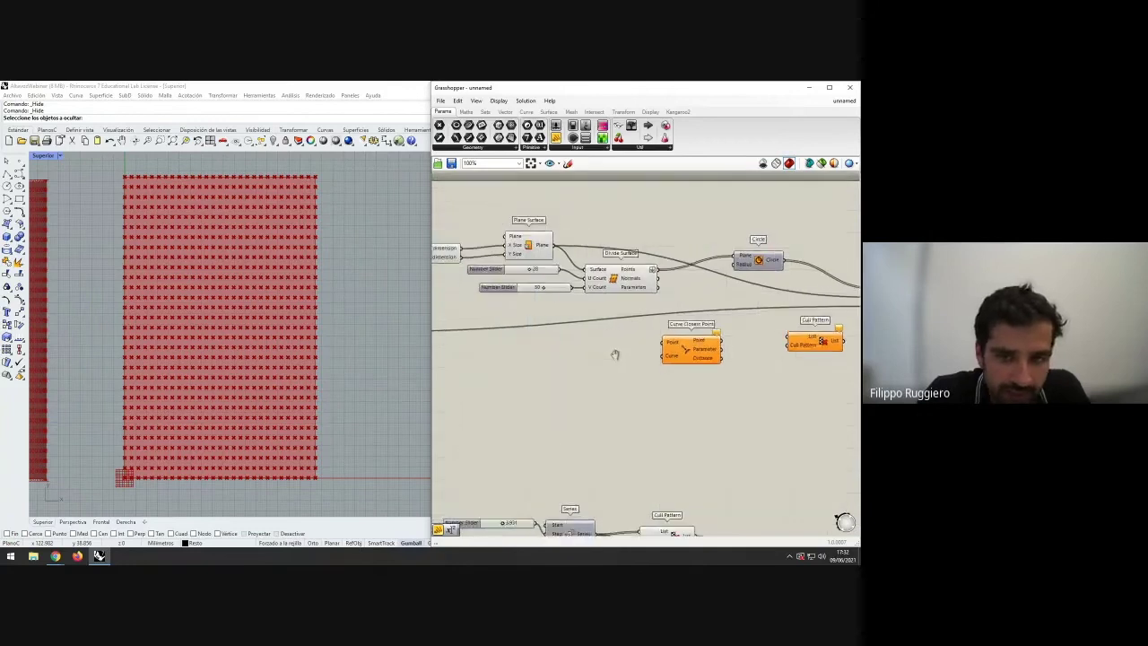
pyautogui.click(533, 253)
pyautogui.click(502, 230)
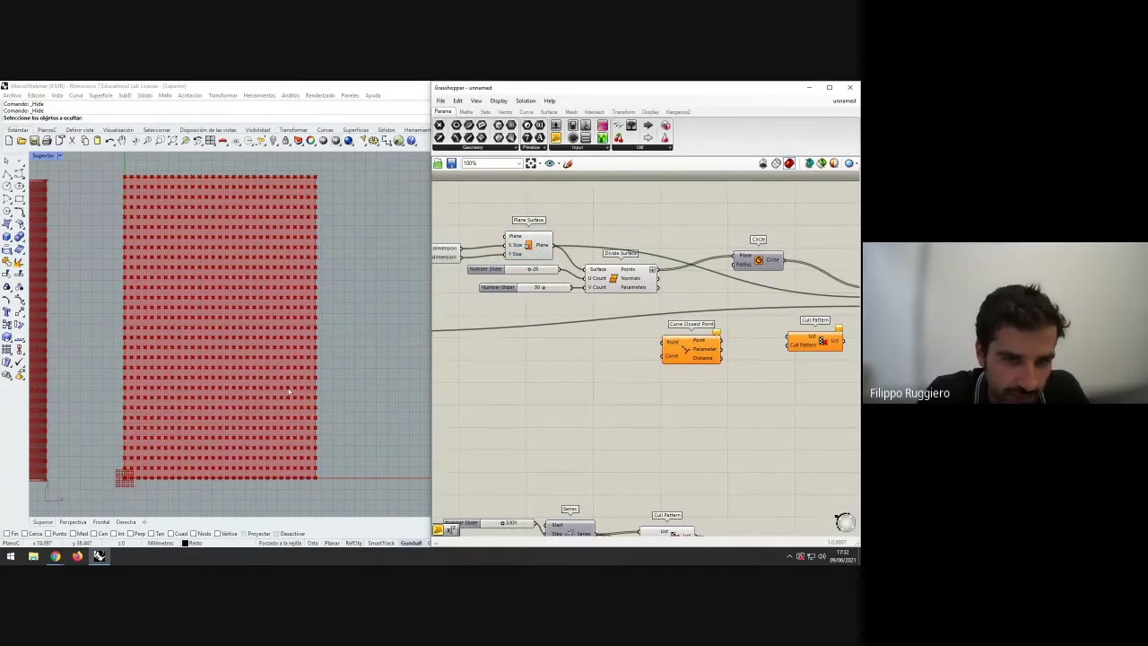
pyautogui.doubleClick(561, 358)
pyautogui.write('bre')
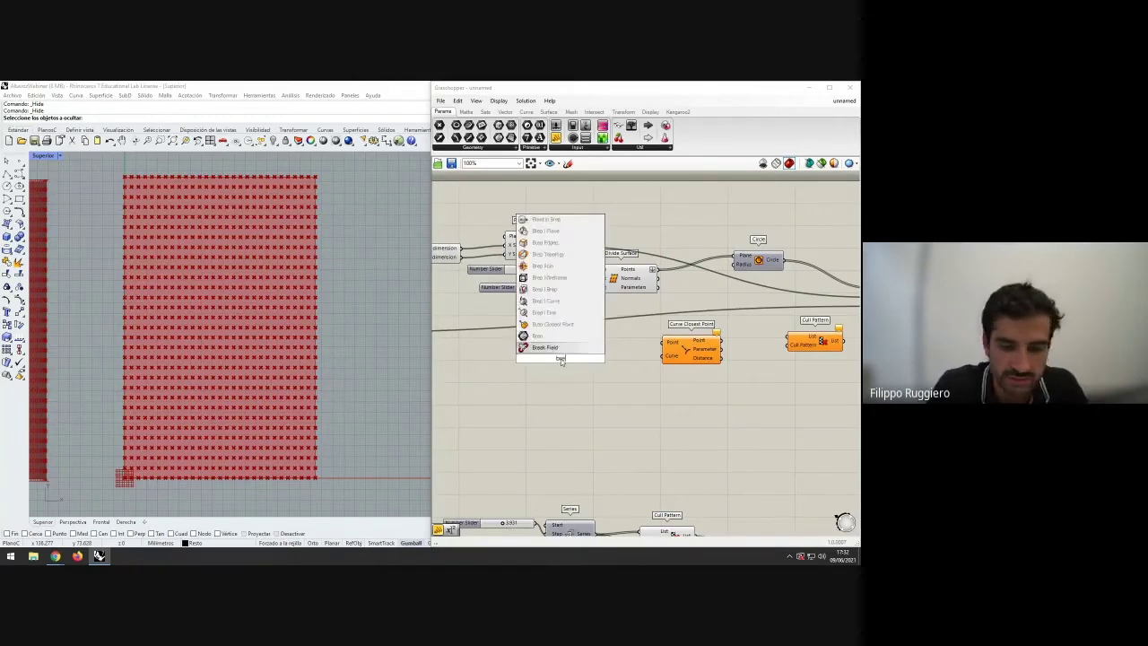
pyautogui.write('p ed')
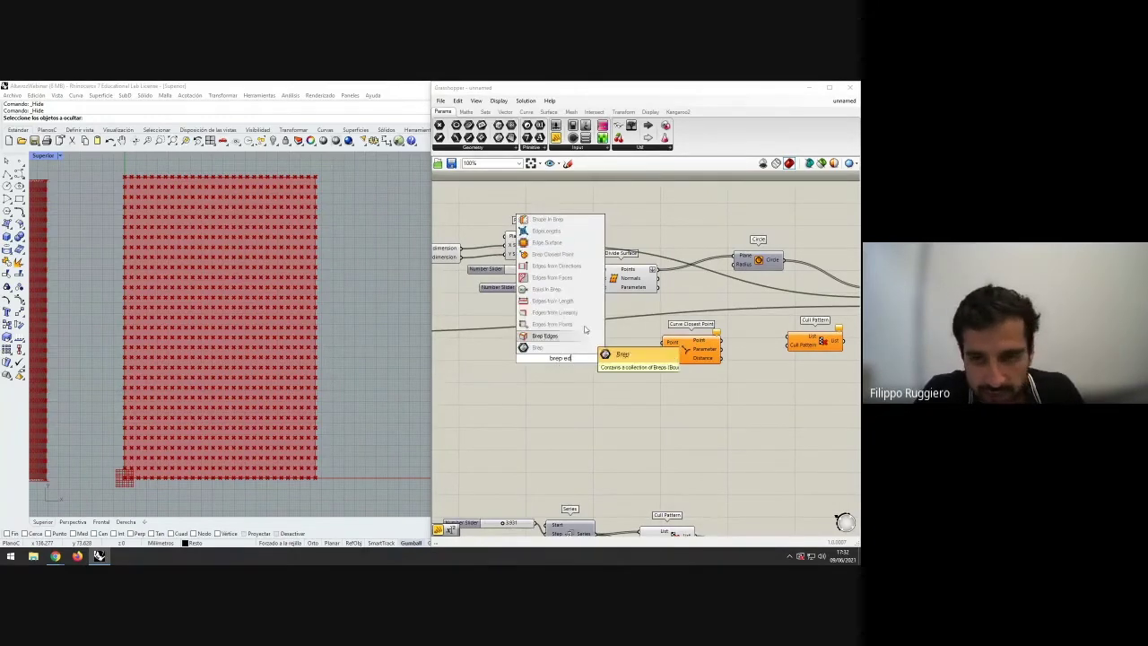
pyautogui.click(566, 335)
pyautogui.click(595, 375)
pyautogui.moveTo(561, 359); pyautogui.dragTo(592, 363)
pyautogui.moveTo(556, 245); pyautogui.dragTo(560, 357)
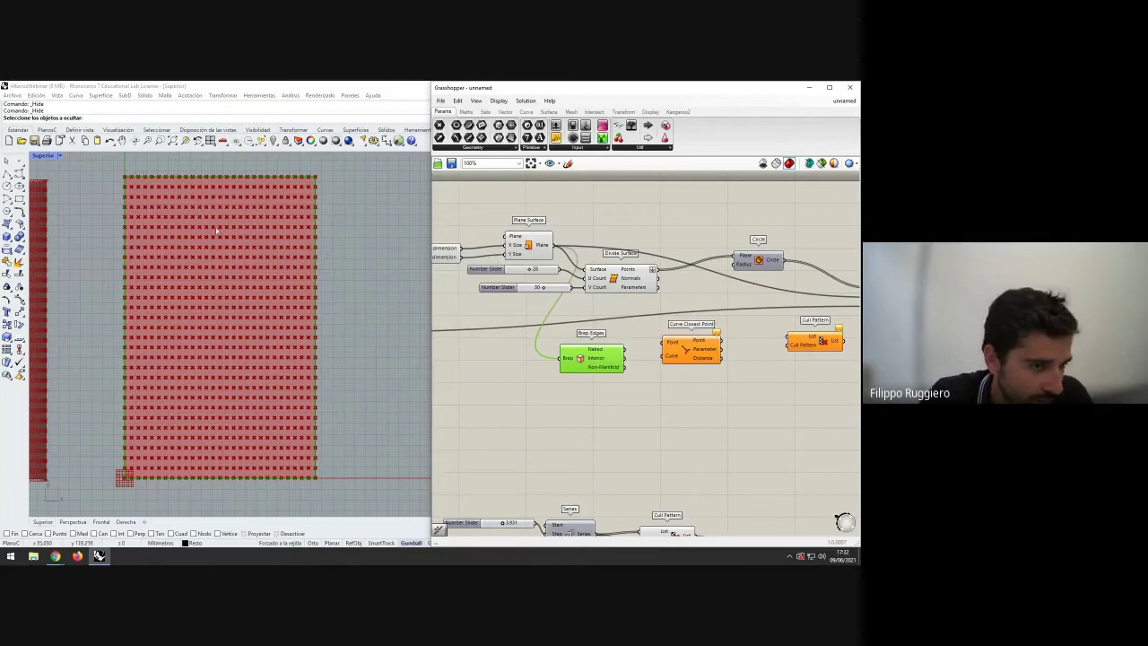
pyautogui.click(592, 376)
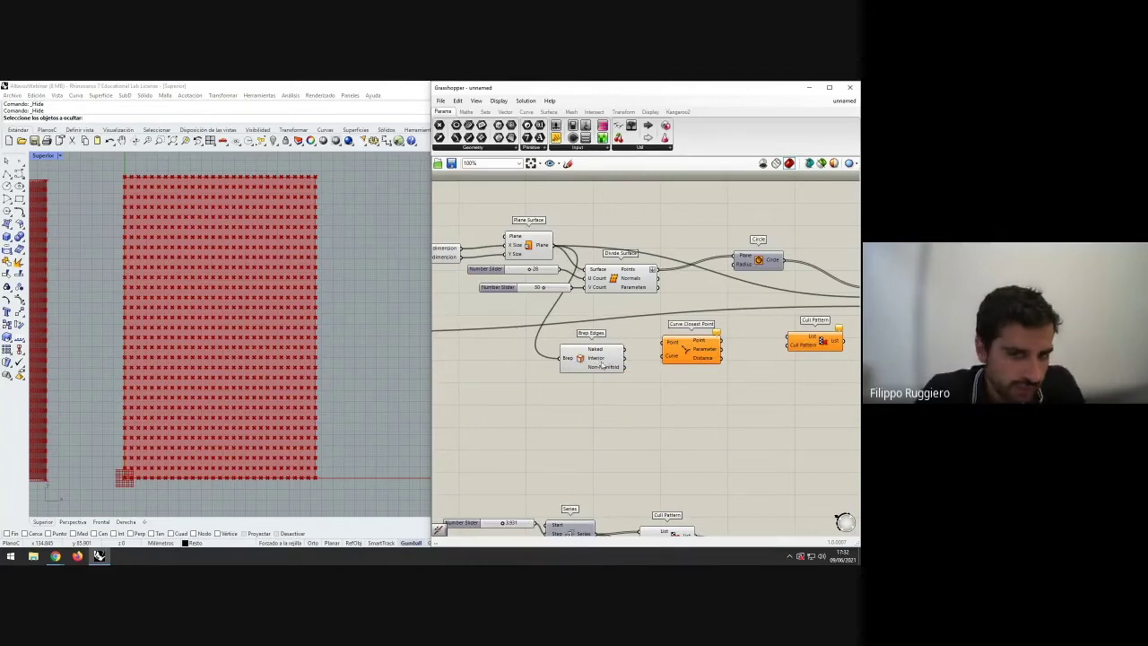
# - Move Brep Edges and Curve Closest Point apart to make room between them
pyautogui.moveTo(604, 362); pyautogui.dragTo(592, 366)
pyautogui.click(646, 379)
pyautogui.moveTo(680, 359); pyautogui.dragTo(708, 360)
pyautogui.click(659, 367)
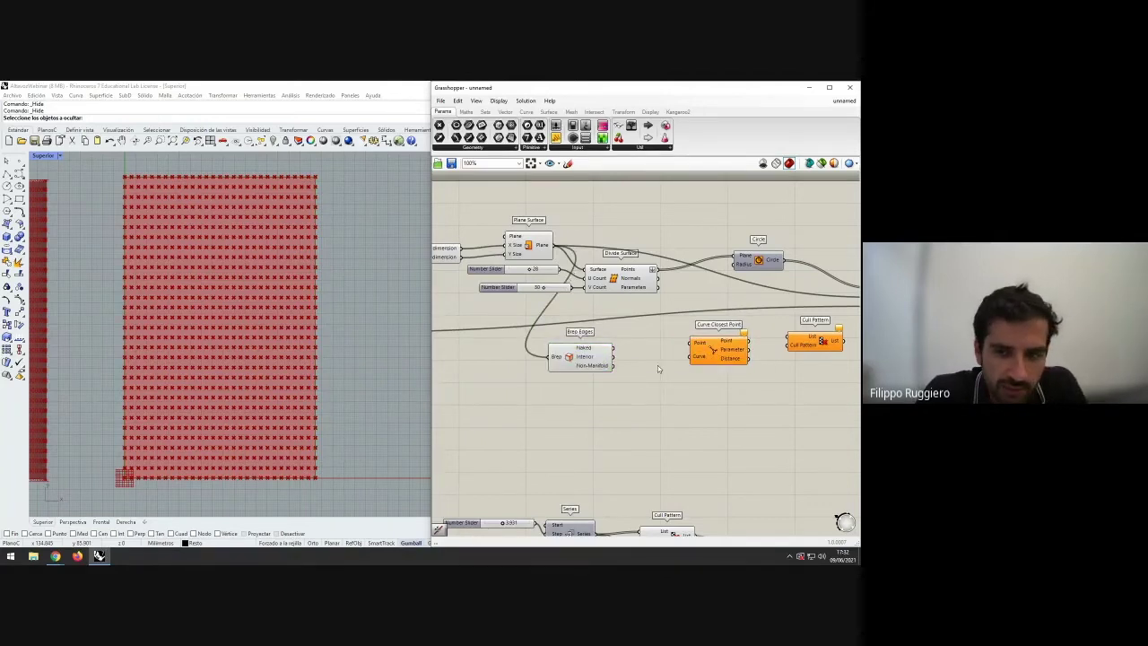
# - Show the Naked edges of Brep Edges in a taller panel with the Script font, placed below the components
pyautogui.moveTo(557, 138); pyautogui.dragTo(634, 384)
pyautogui.rightClick(664, 380)
pyautogui.moveTo(706, 459)
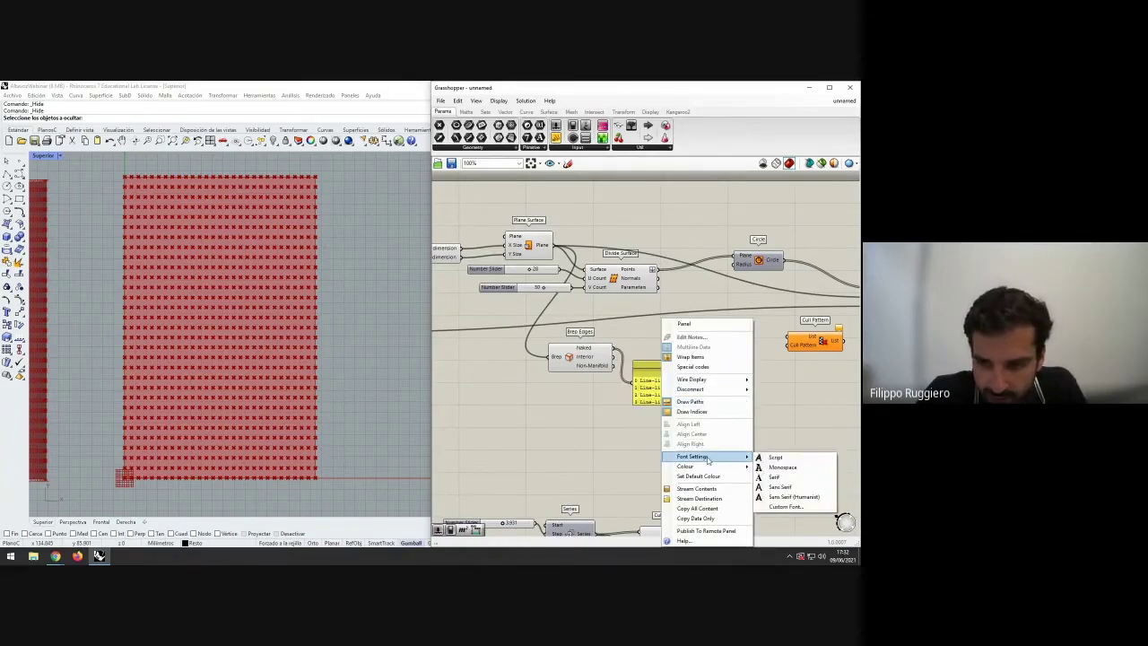
pyautogui.click(764, 457)
pyautogui.moveTo(662, 409); pyautogui.dragTo(668, 456)
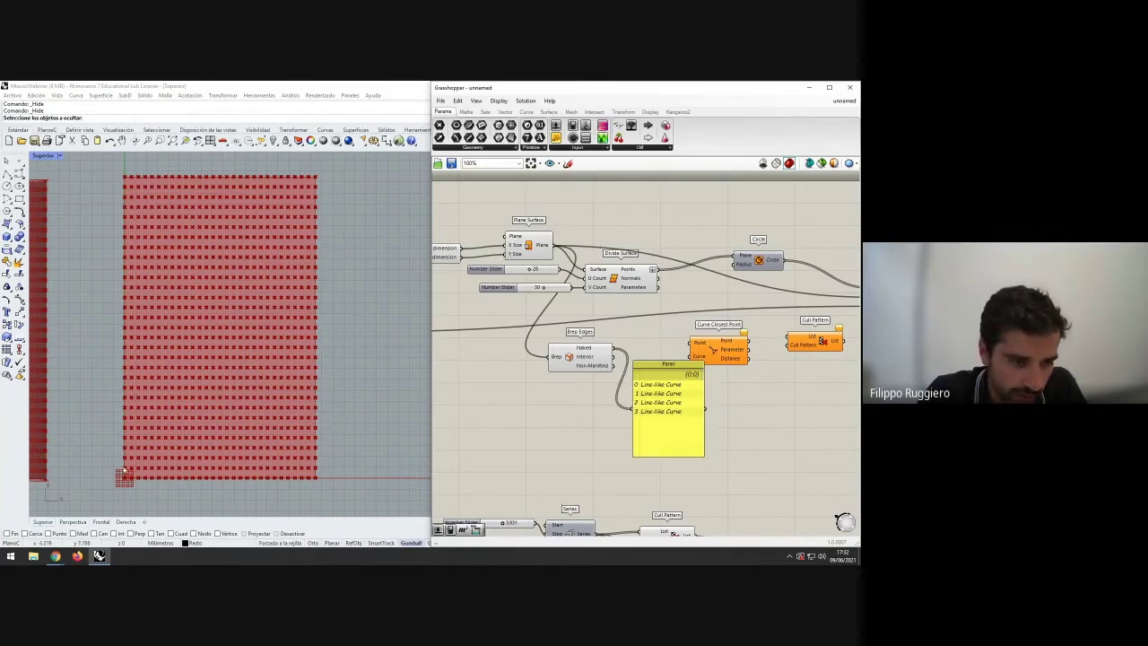
pyautogui.moveTo(650, 437); pyautogui.dragTo(593, 461)
pyautogui.click(692, 449)
# - Add a Join Curves component and connect the Naked edges output to its Curves input
pyautogui.click(663, 404)
pyautogui.doubleClick(663, 406)
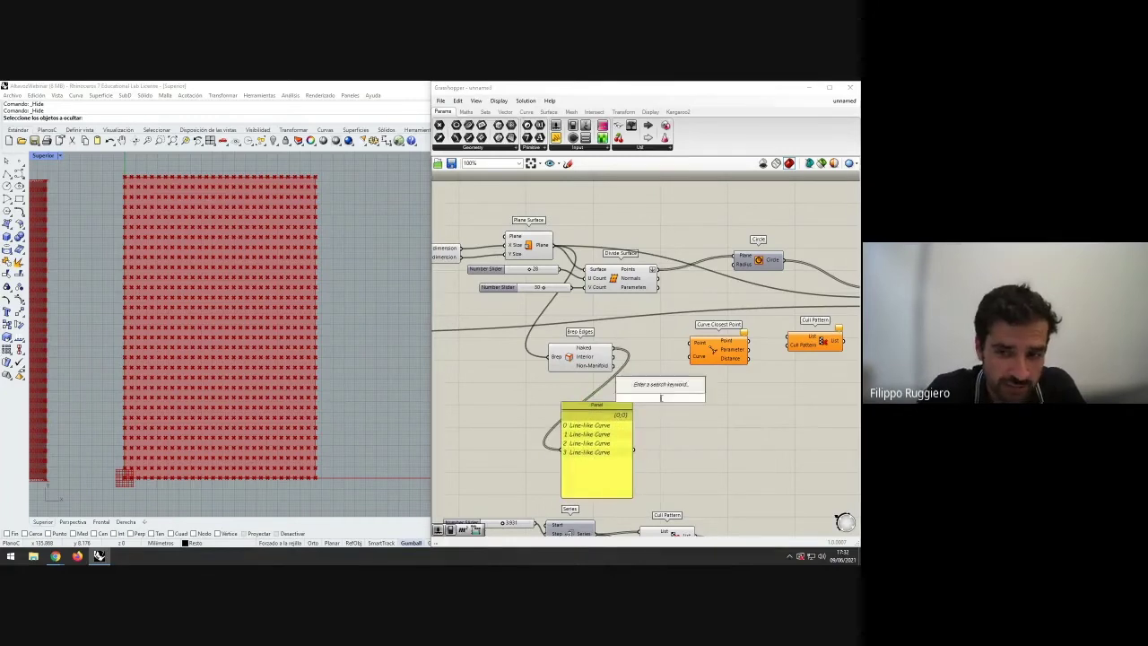
pyautogui.write('join')
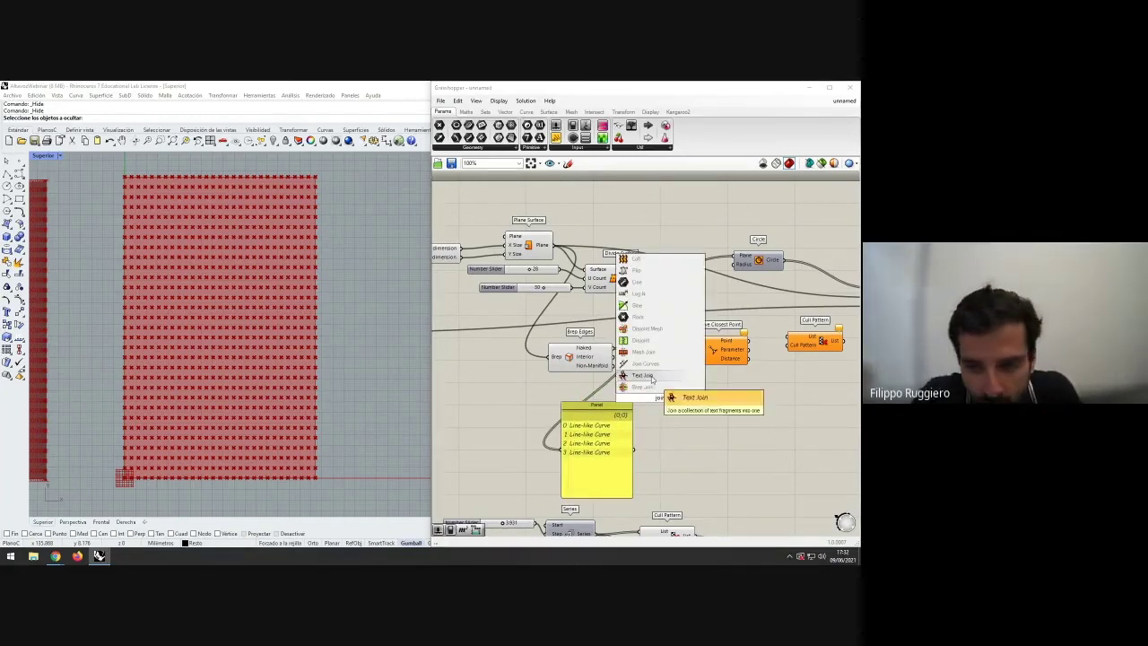
pyautogui.click(651, 365)
pyautogui.moveTo(659, 396); pyautogui.dragTo(660, 383)
pyautogui.moveTo(616, 350); pyautogui.dragTo(634, 380)
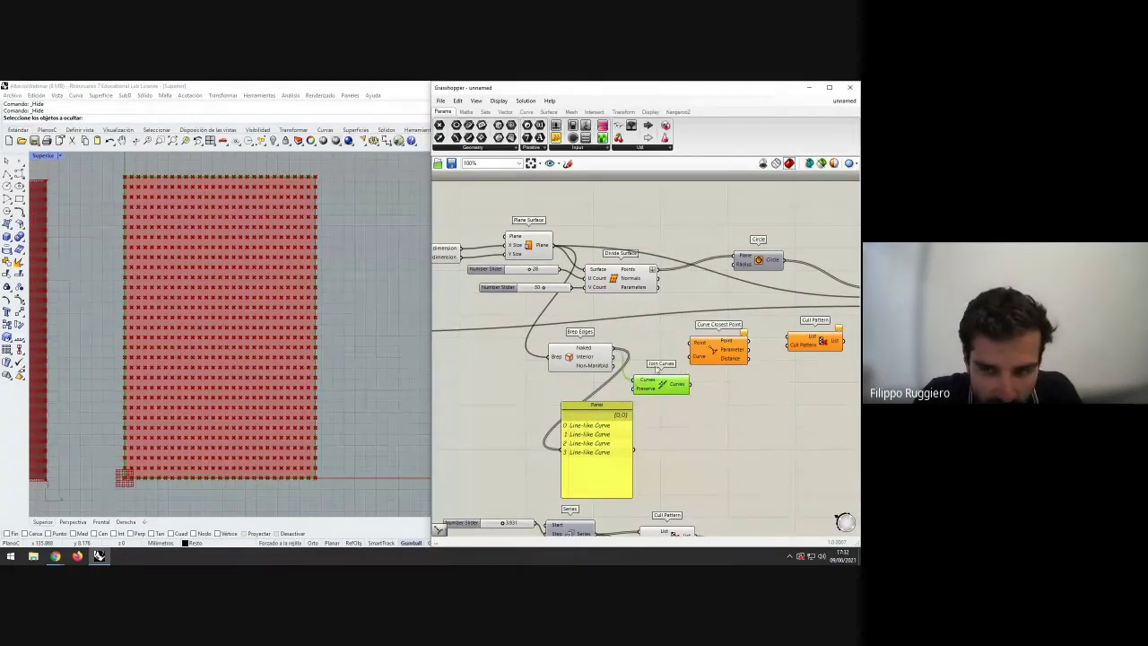
# - Connect Join Curves to the Curve input and the Divide Surface points to the Point input of Curve Closest Point
pyautogui.moveTo(714, 351); pyautogui.dragTo(731, 358)
pyautogui.moveTo(664, 384); pyautogui.dragTo(740, 363)
pyautogui.click(705, 393)
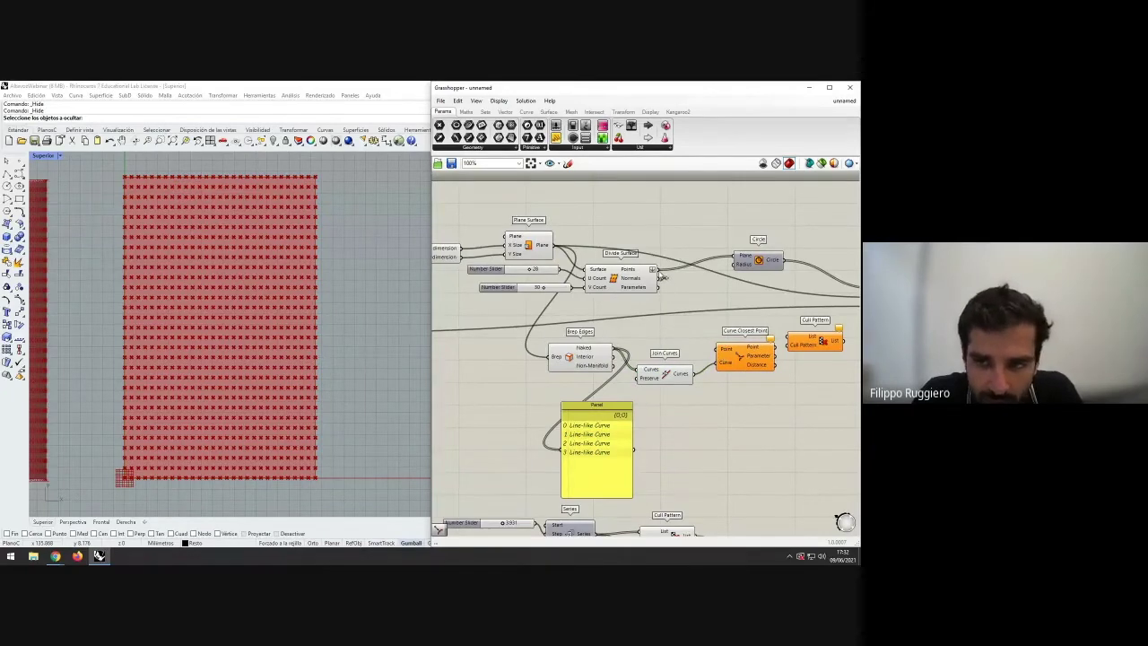
pyautogui.moveTo(655, 269); pyautogui.dragTo(684, 371)
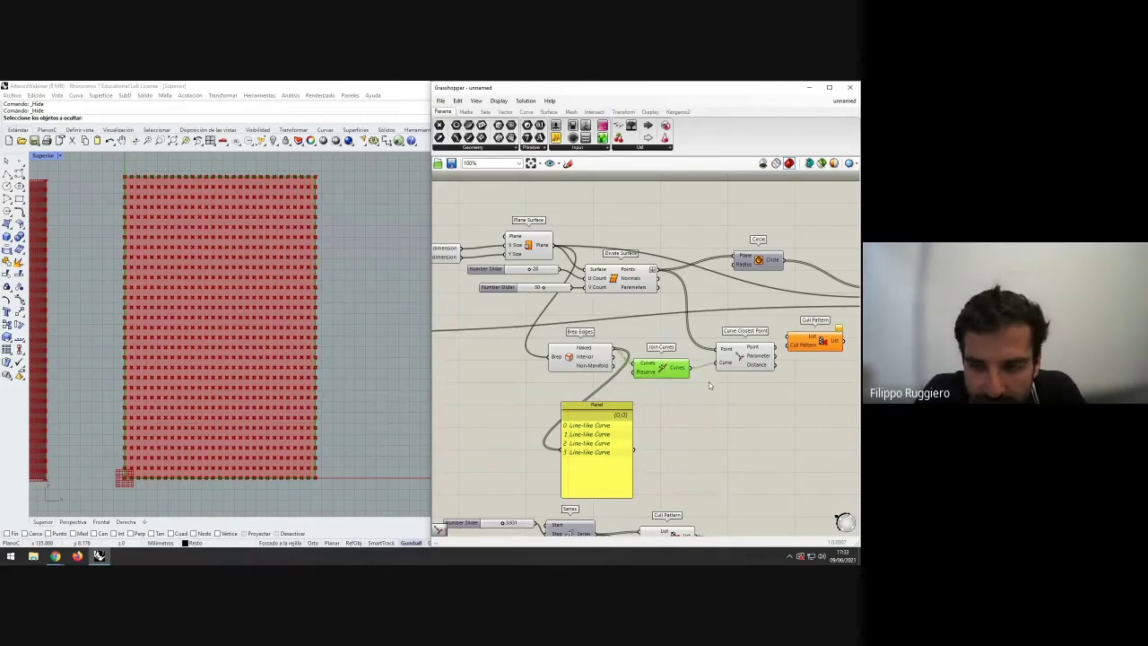
pyautogui.click(724, 394)
pyautogui.moveTo(724, 395); pyautogui.dragTo(655, 369, button='right')
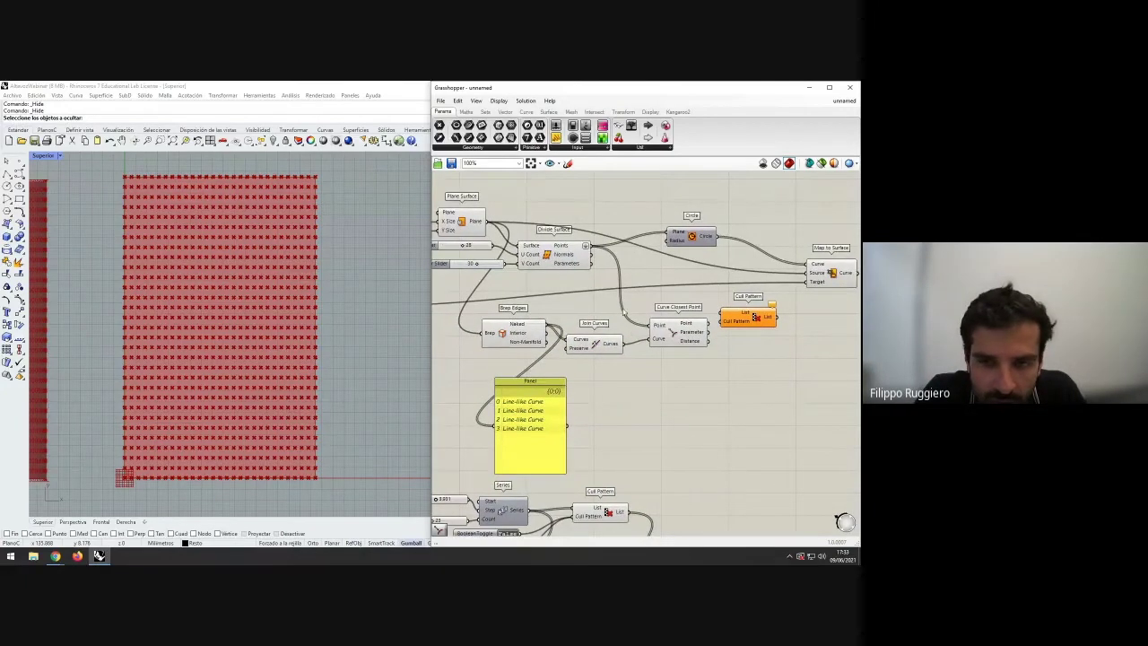
# - Hide the Divide Surface preview briefly to examine the closest points on the plane's edges, and turn the preview back on
pyautogui.click(547, 255)
pyautogui.rightClick(547, 256)
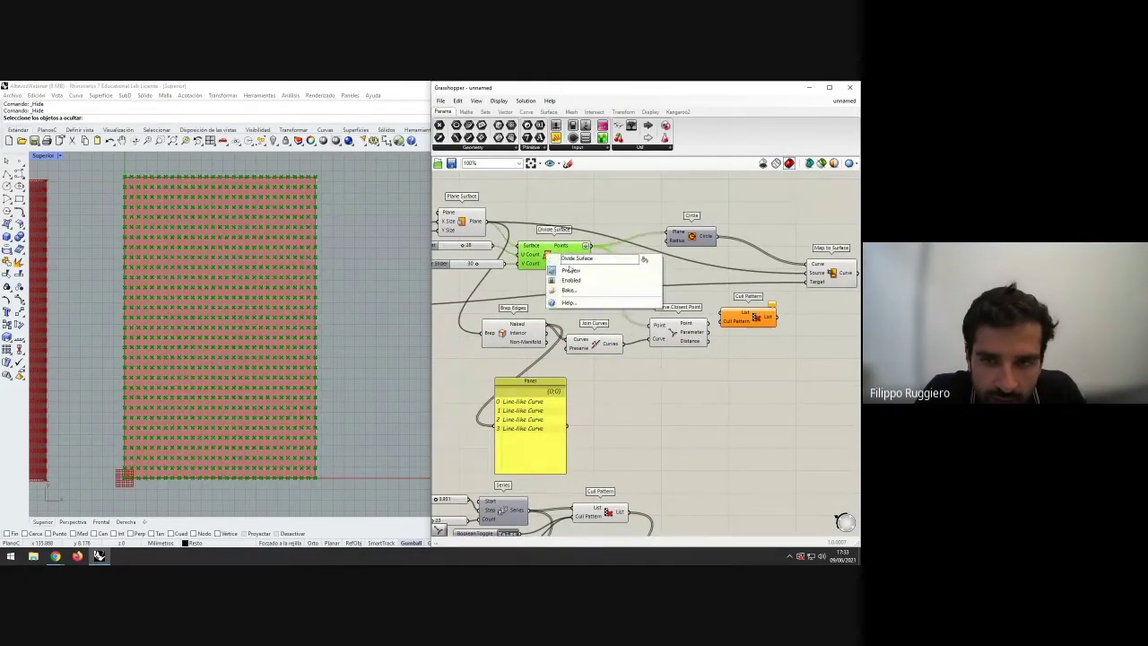
pyautogui.click(573, 271)
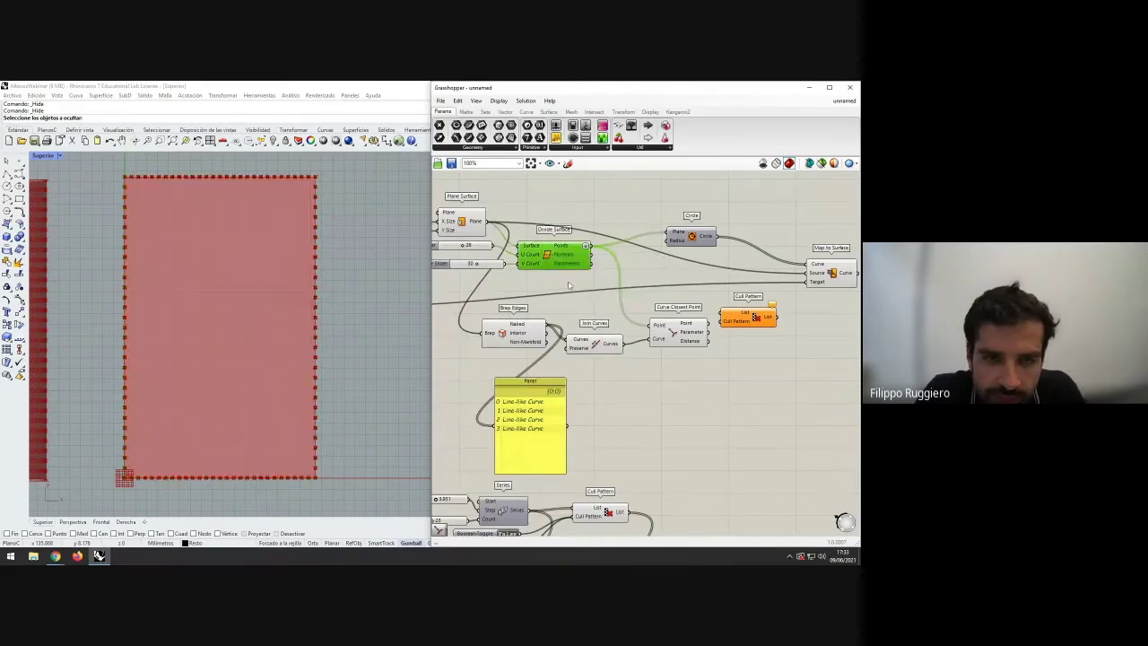
pyautogui.rightClick(549, 256)
pyautogui.click(581, 275)
pyautogui.click(654, 372)
pyautogui.moveTo(654, 371); pyautogui.dragTo(632, 360, button='right')
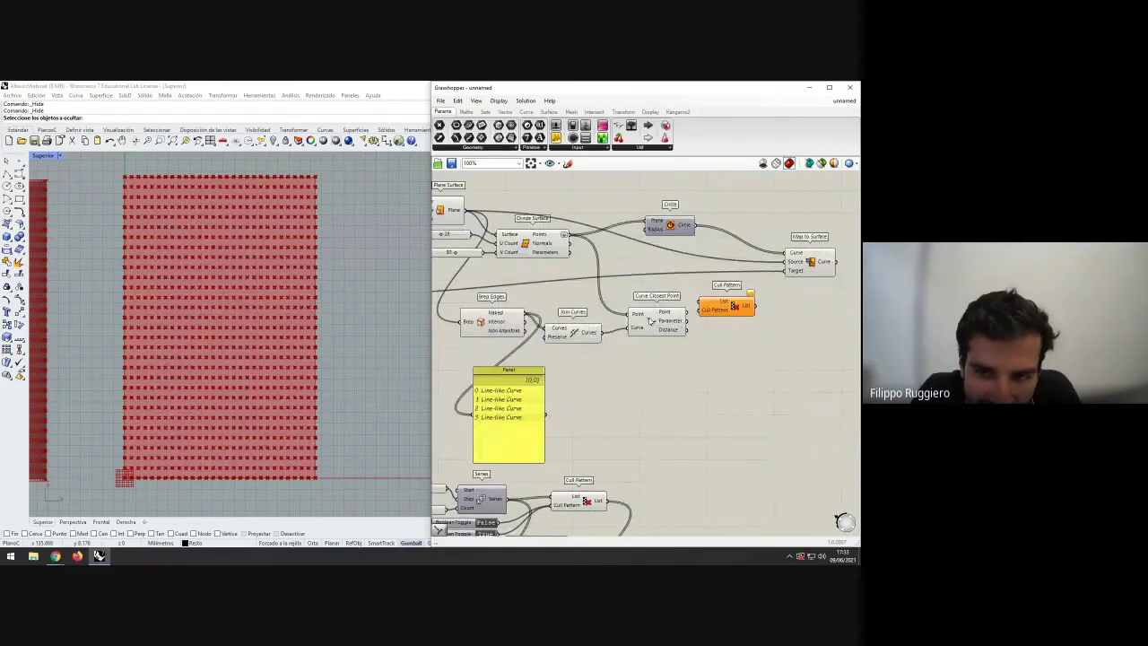
# - Move the panel below Curve Closest Point, feed it the Distance output, and enlarge it to inspect the distance list
pyautogui.scroll(1, 660, 329)
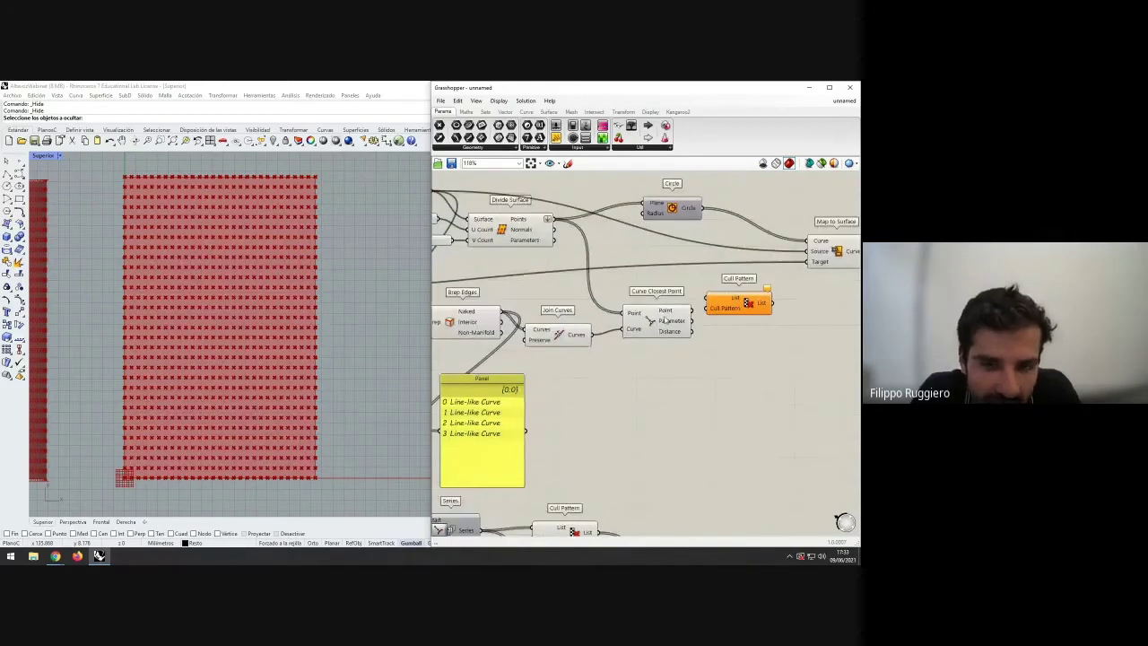
pyautogui.moveTo(665, 320)
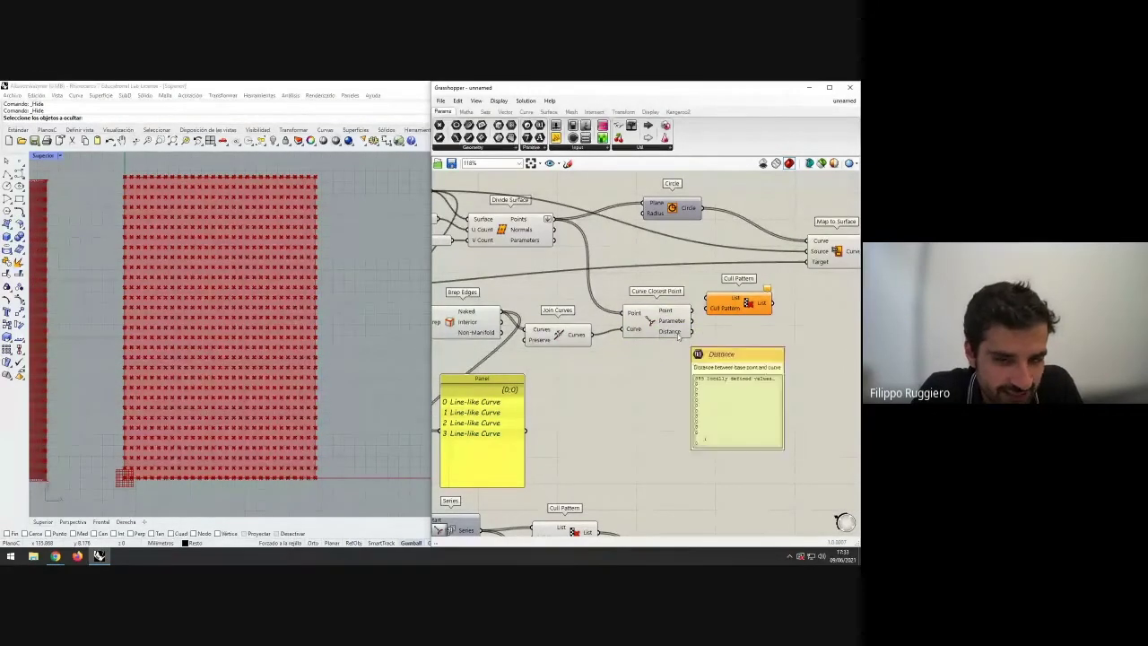
pyautogui.moveTo(462, 426); pyautogui.dragTo(740, 434)
pyautogui.moveTo(691, 331); pyautogui.dragTo(718, 438)
pyautogui.moveTo(692, 467); pyautogui.dragTo(645, 417, button='right')
pyautogui.moveTo(731, 445); pyautogui.dragTo(731, 500)
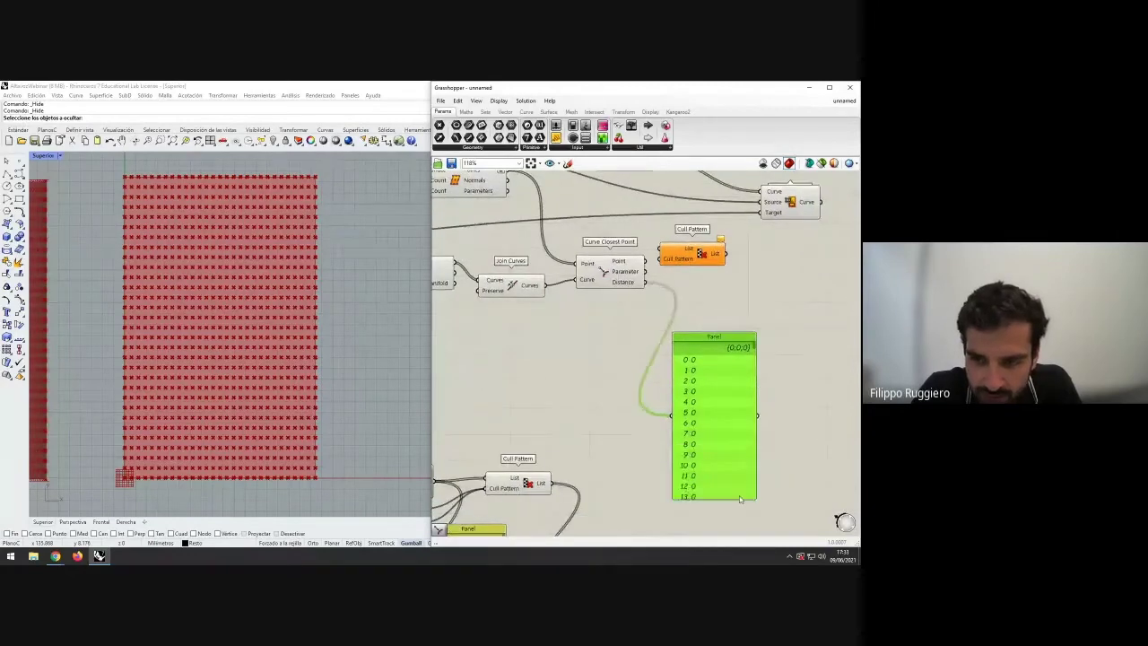
pyautogui.moveTo(713, 333); pyautogui.dragTo(755, 358)
pyautogui.scroll(-5, 755, 321)
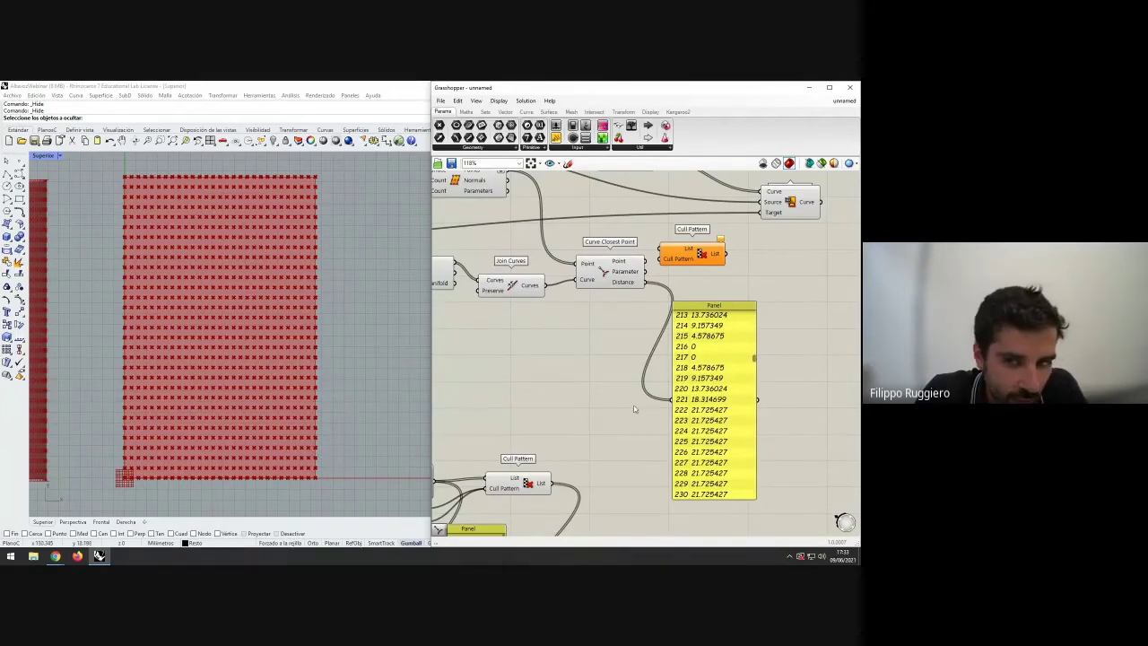
# - Spread out the Cull Pattern component and the distance panel to clear space beside Curve Closest Point
pyautogui.moveTo(623, 404); pyautogui.dragTo(609, 418, button='right')
pyautogui.moveTo(699, 367); pyautogui.dragTo(687, 385)
pyautogui.moveTo(682, 273); pyautogui.dragTo(745, 281)
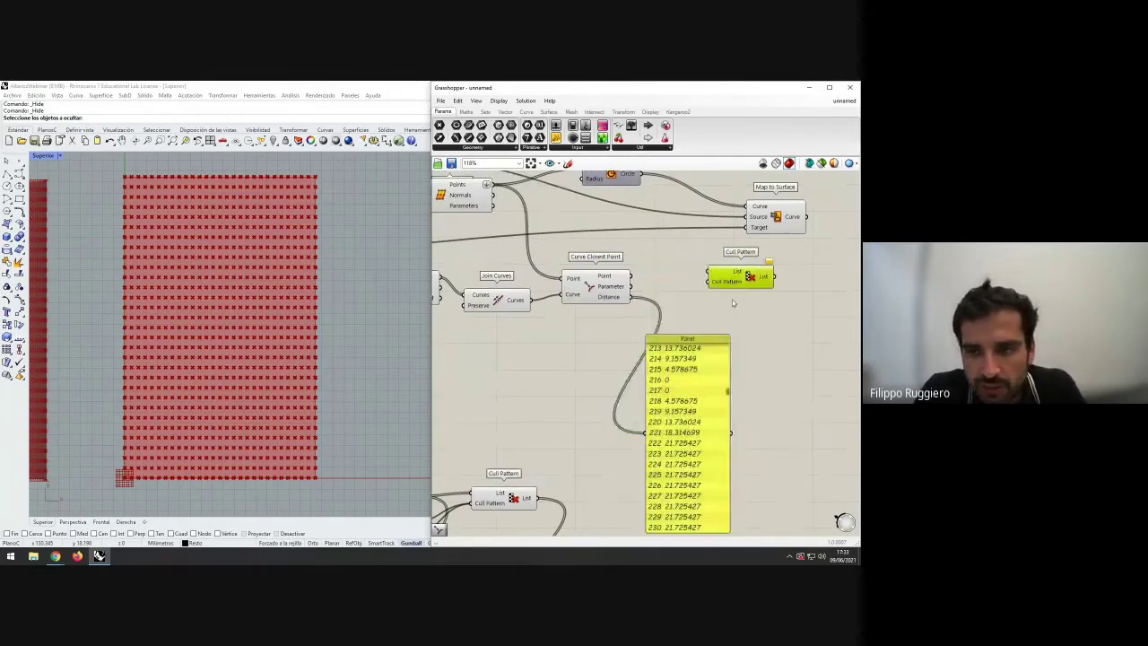
pyautogui.click(735, 306)
pyautogui.moveTo(677, 334); pyautogui.dragTo(578, 323)
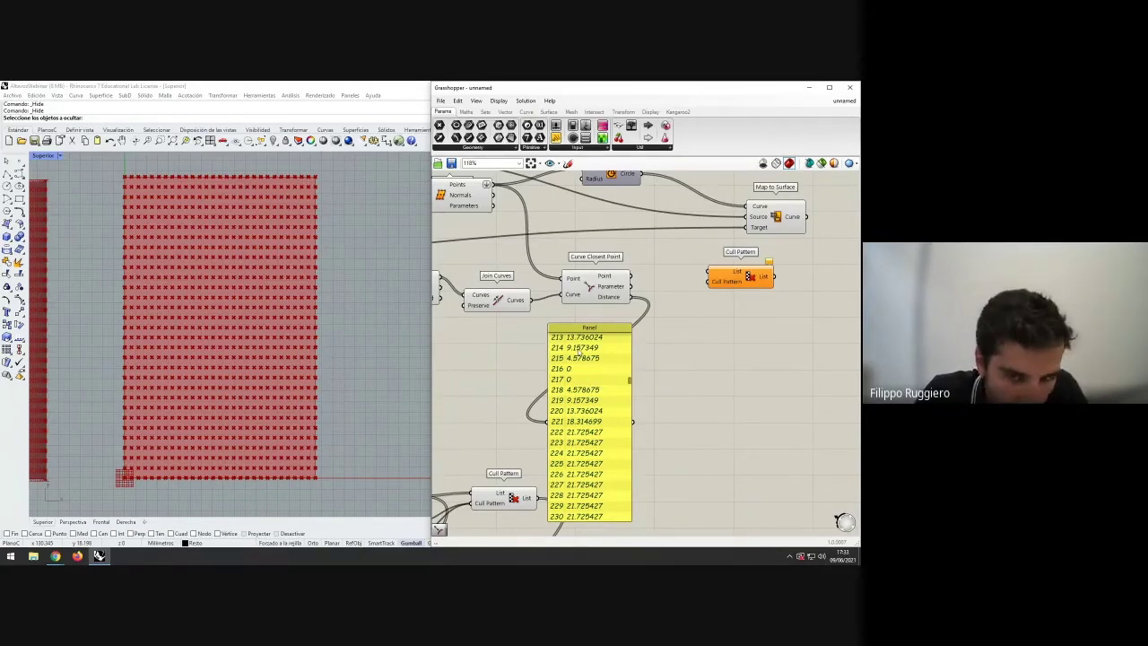
pyautogui.moveTo(741, 279); pyautogui.dragTo(753, 279)
pyautogui.scroll(-2, 729, 314)
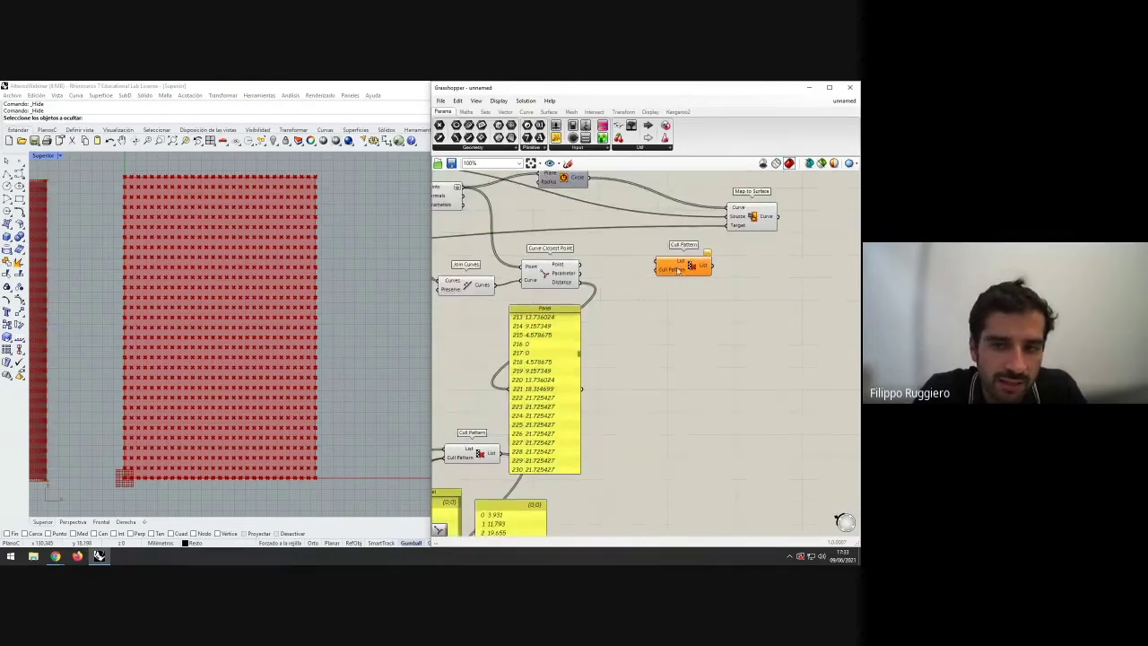
pyautogui.moveTo(684, 266); pyautogui.dragTo(689, 266)
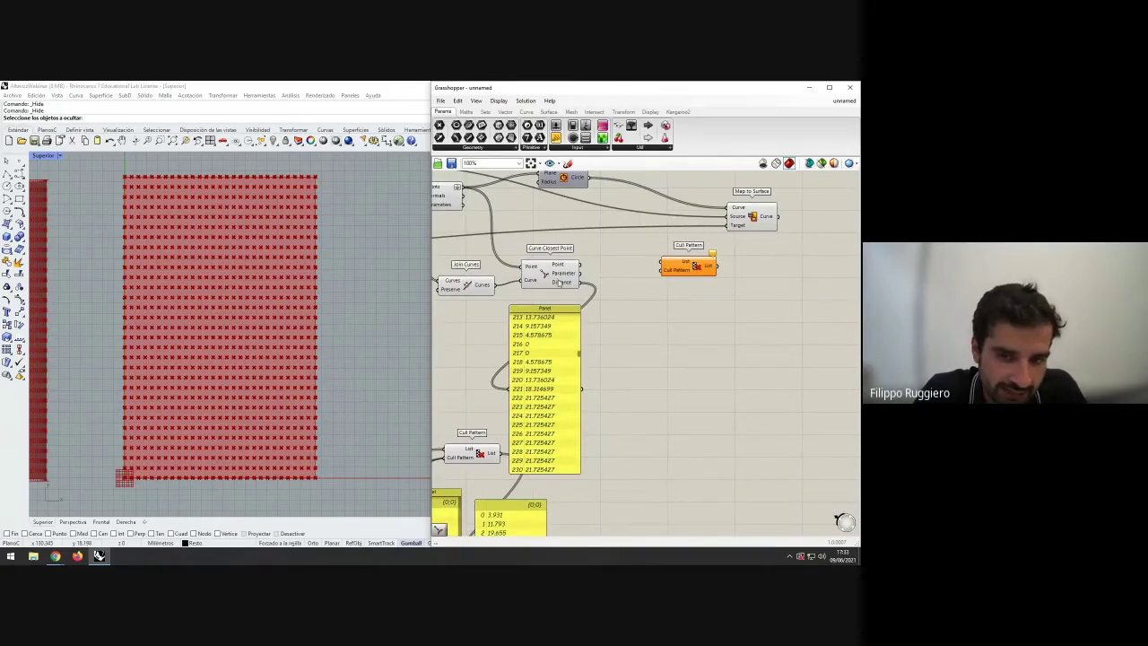
# - Add an Expression component below Cull Pattern and shift the distance panel away from its inputs
pyautogui.moveTo(559, 283)
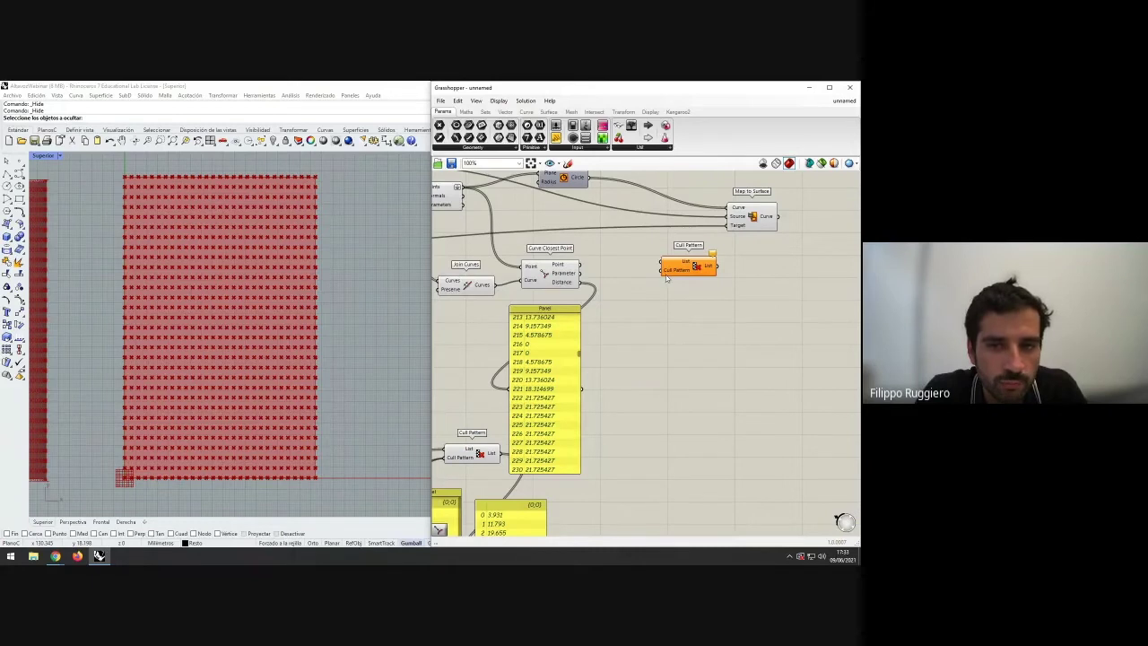
pyautogui.moveTo(628, 277)
pyautogui.mouseDown(button='right')
pyautogui.moveTo(612, 280)
pyautogui.moveTo(619, 286)
pyautogui.mouseUp(button='right')
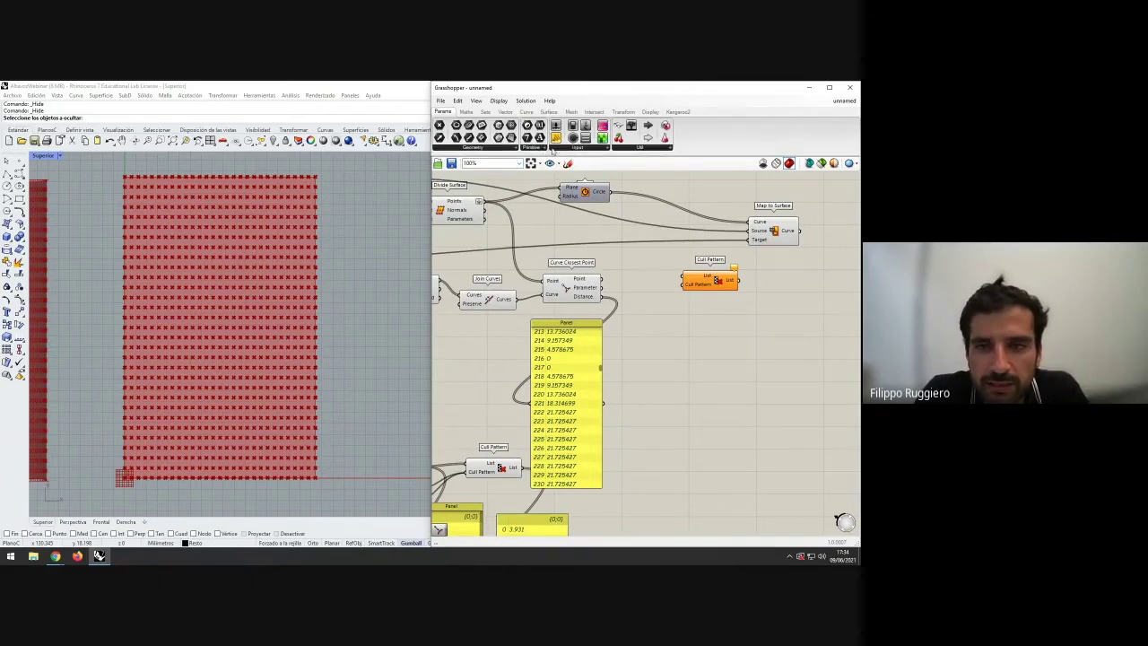
pyautogui.click(468, 111)
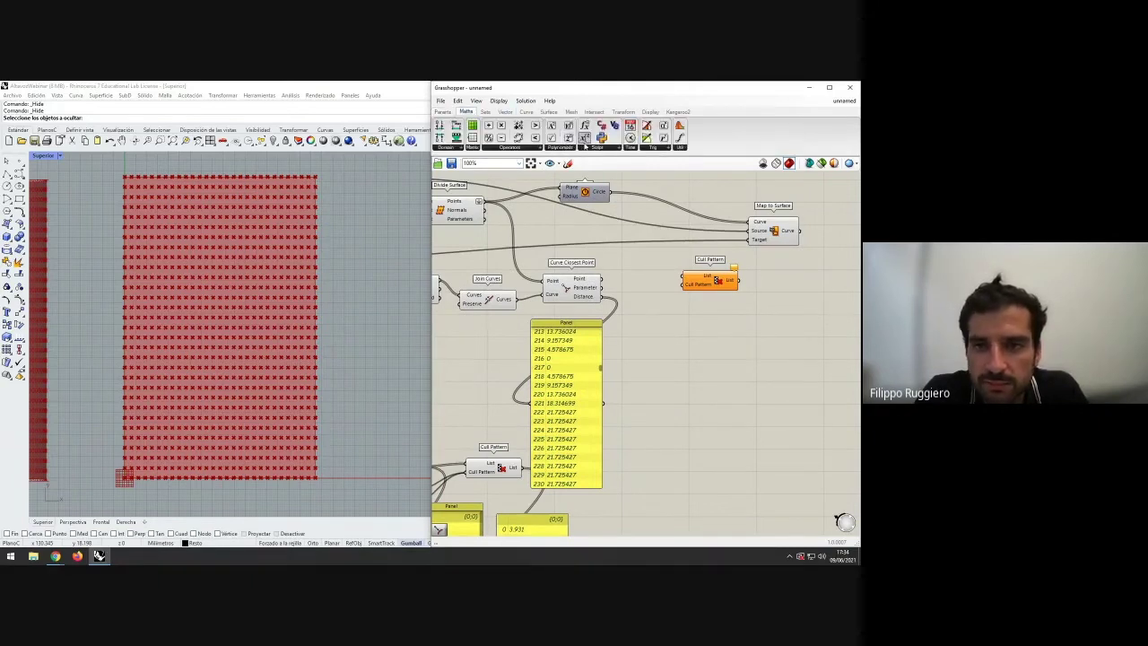
pyautogui.moveTo(583, 137); pyautogui.dragTo(691, 348)
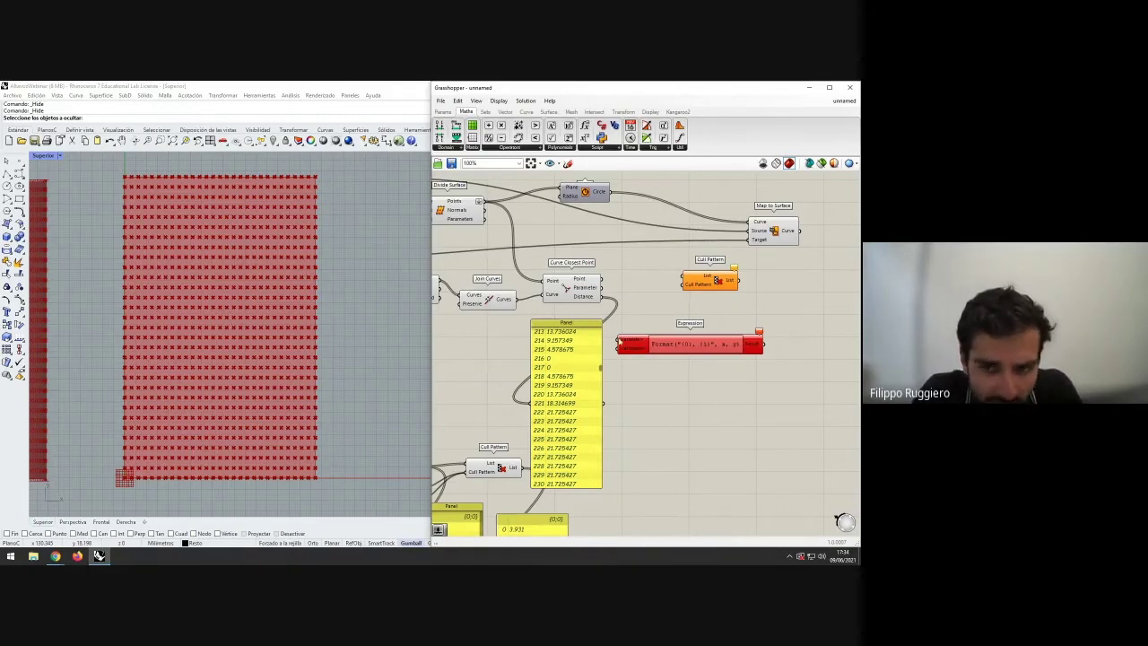
pyautogui.moveTo(579, 351); pyautogui.dragTo(564, 350)
pyautogui.click(630, 369)
# - Rename the two inputs of the Expression component to x and y
pyautogui.rightClick(625, 344)
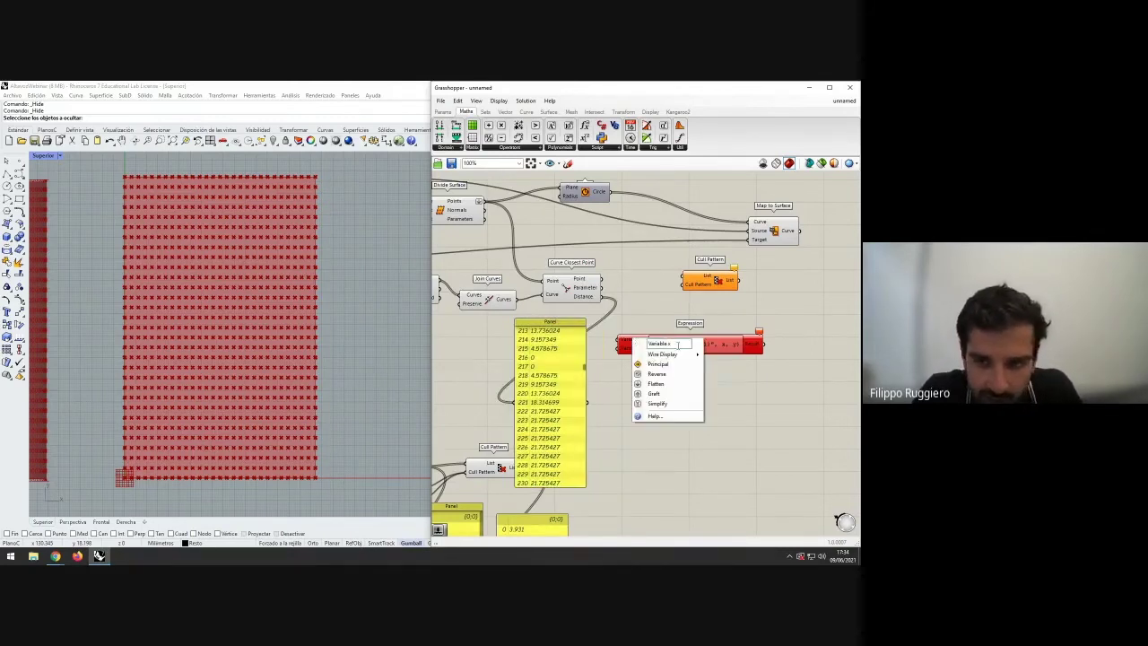
pyautogui.write('x')
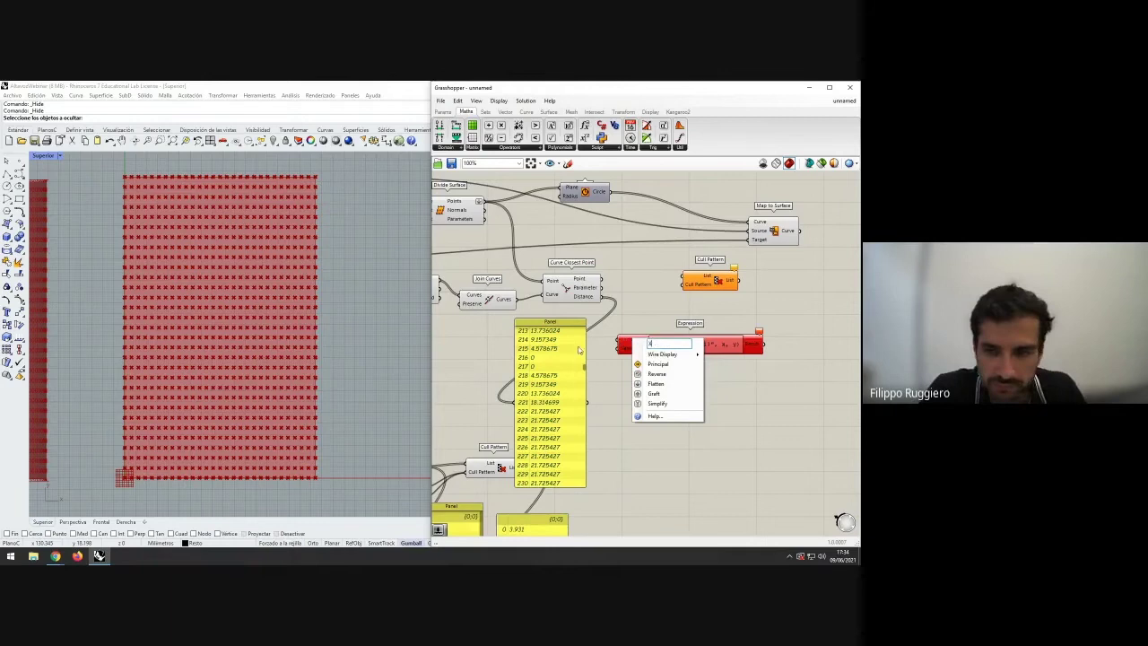
pyautogui.click(746, 390)
pyautogui.rightClick(633, 348)
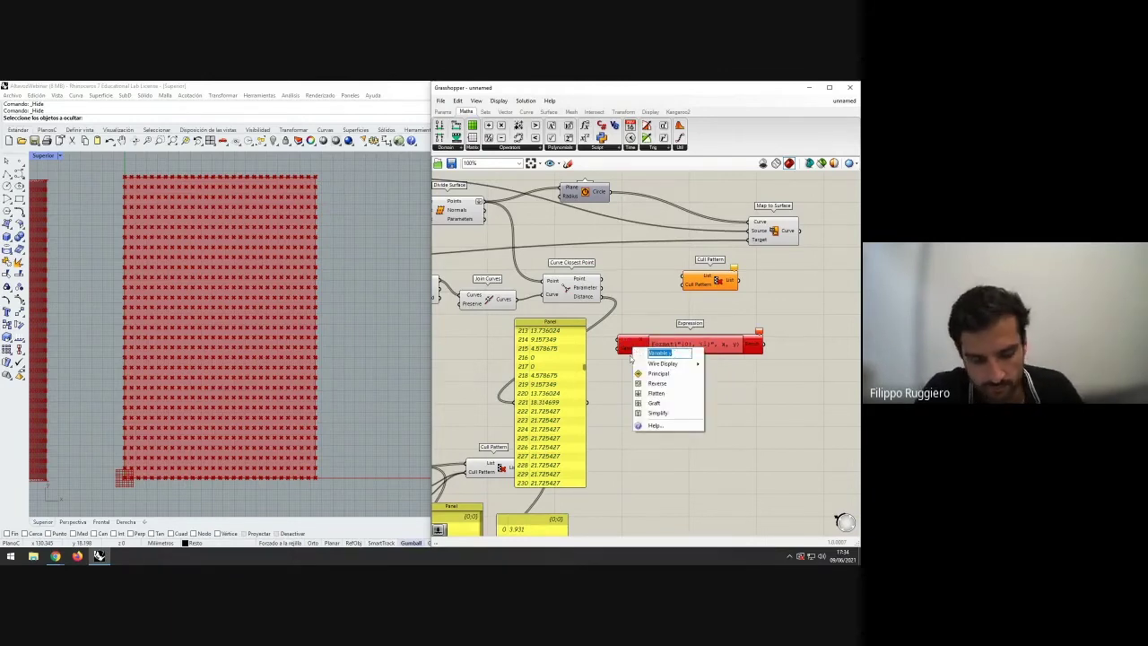
pyautogui.write('y')
pyautogui.click(761, 391)
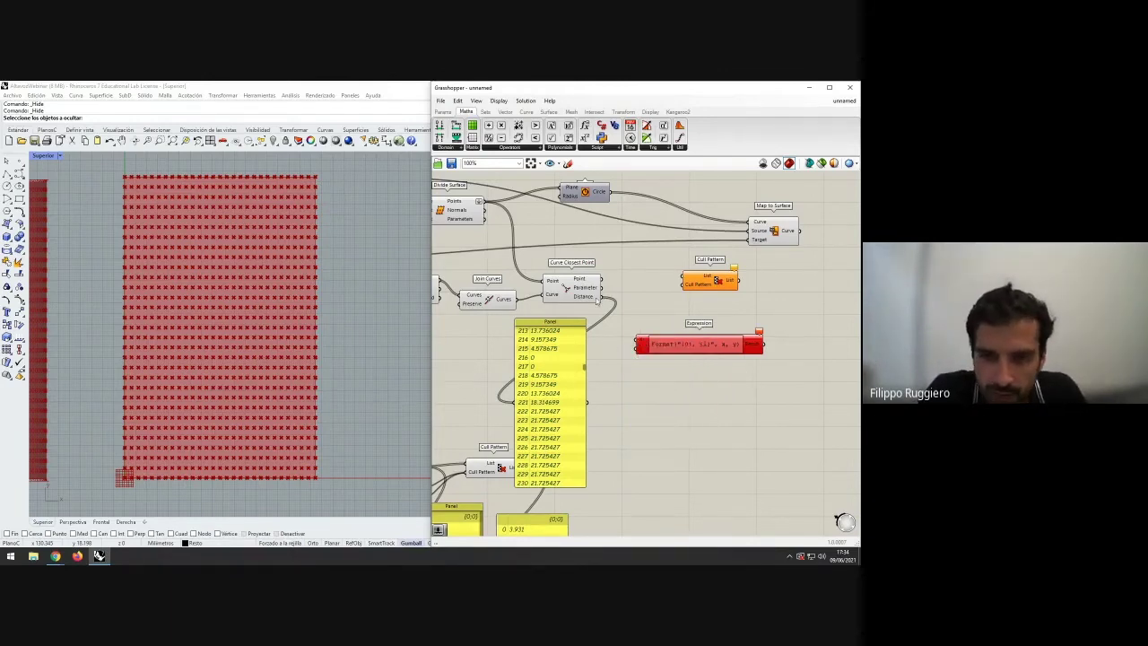
# - Connect the Distance output of Curve Closest Point to the Expression's x input and adjust the component's placement
pyautogui.moveTo(600, 297); pyautogui.dragTo(642, 343)
pyautogui.click(634, 341)
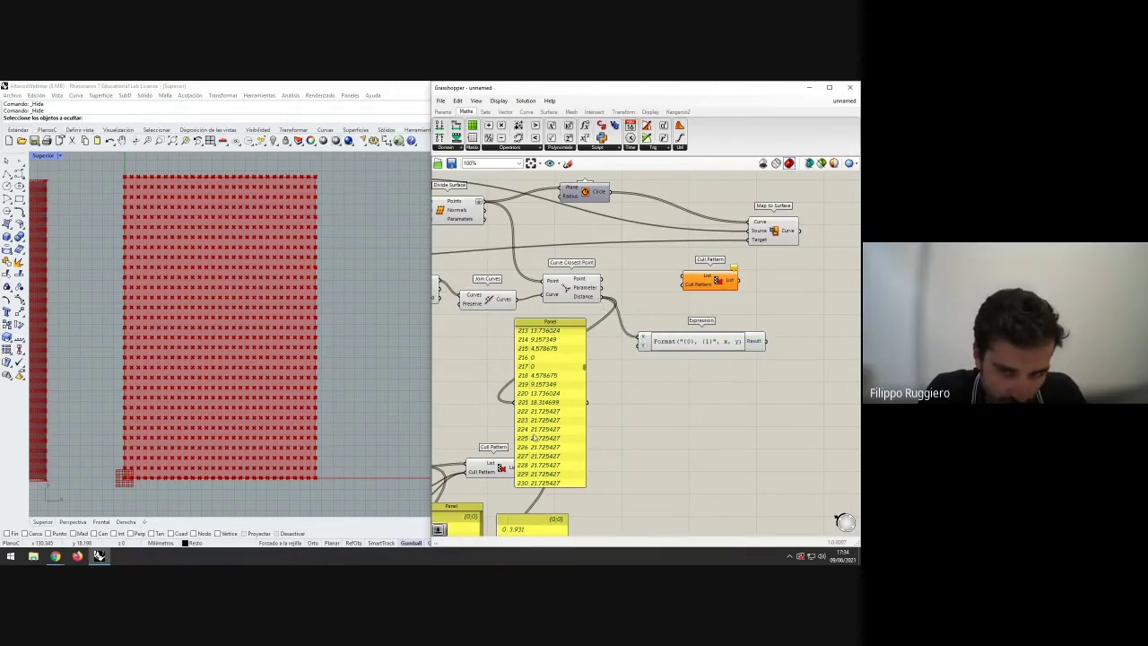
pyautogui.moveTo(645, 339); pyautogui.dragTo(649, 339)
pyautogui.click(642, 354)
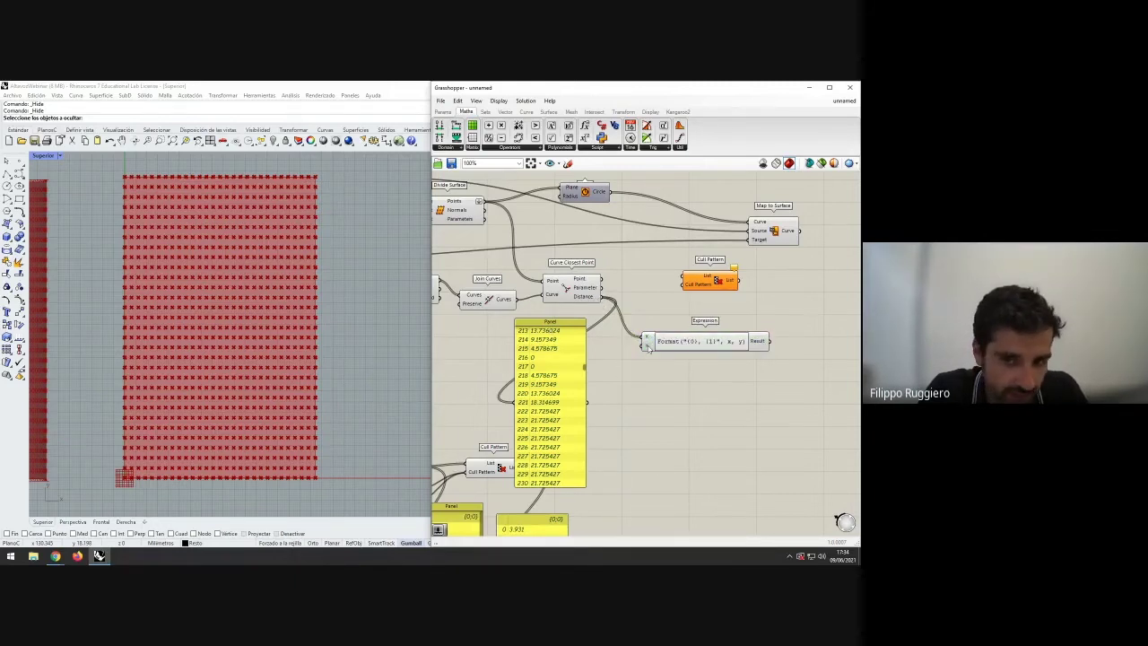
# - Create a number slider ranging from 0 to 20.00 and connect it to the Expression's y input
pyautogui.doubleClick(603, 350)
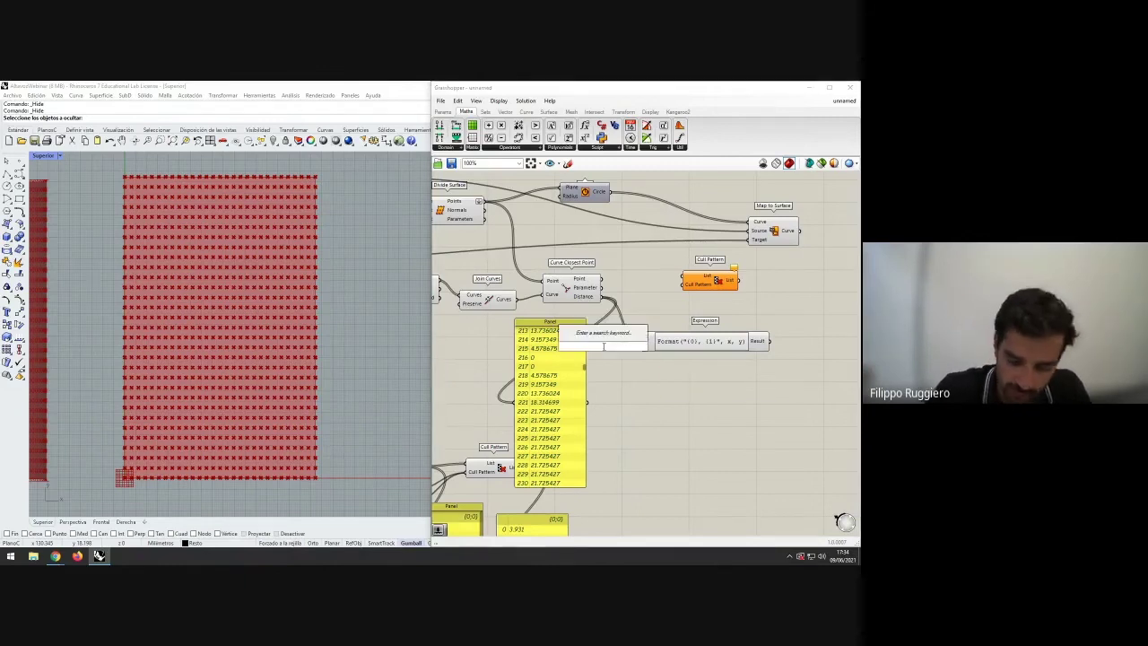
pyautogui.write('0')
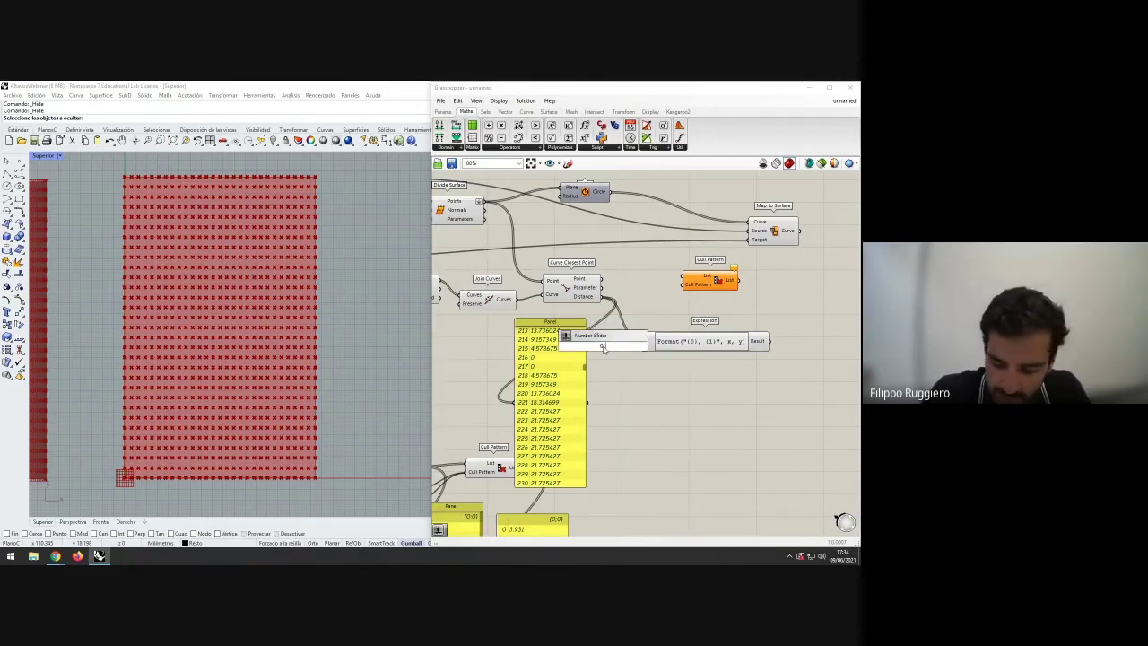
pyautogui.write('..20.00')
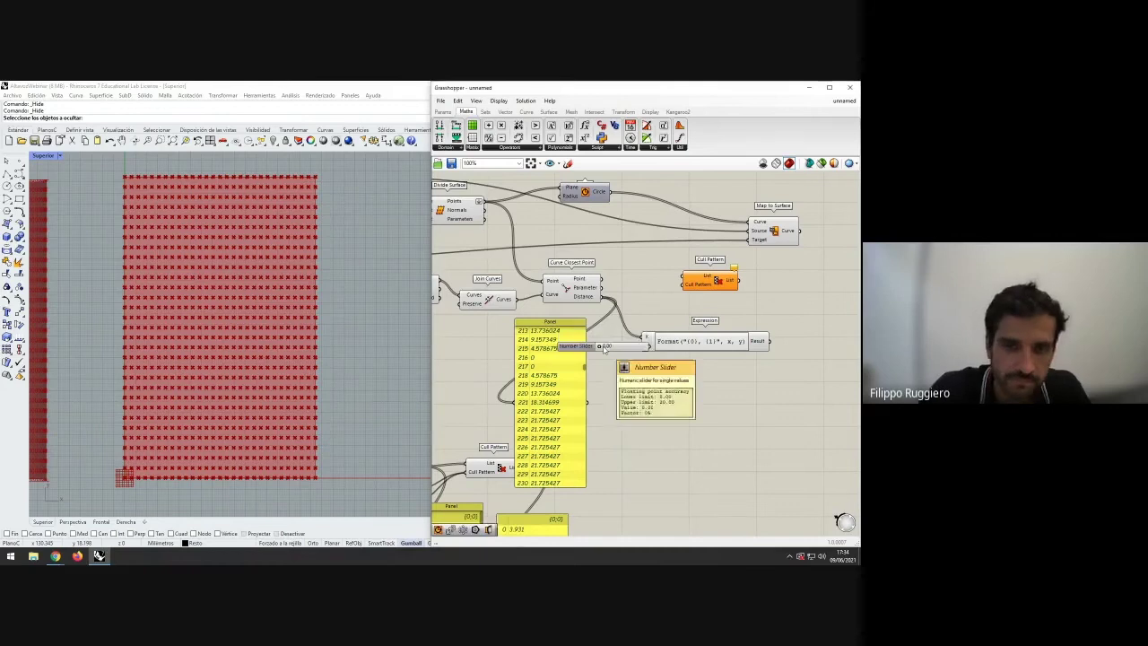
pyautogui.press('Return')
pyautogui.click(660, 375)
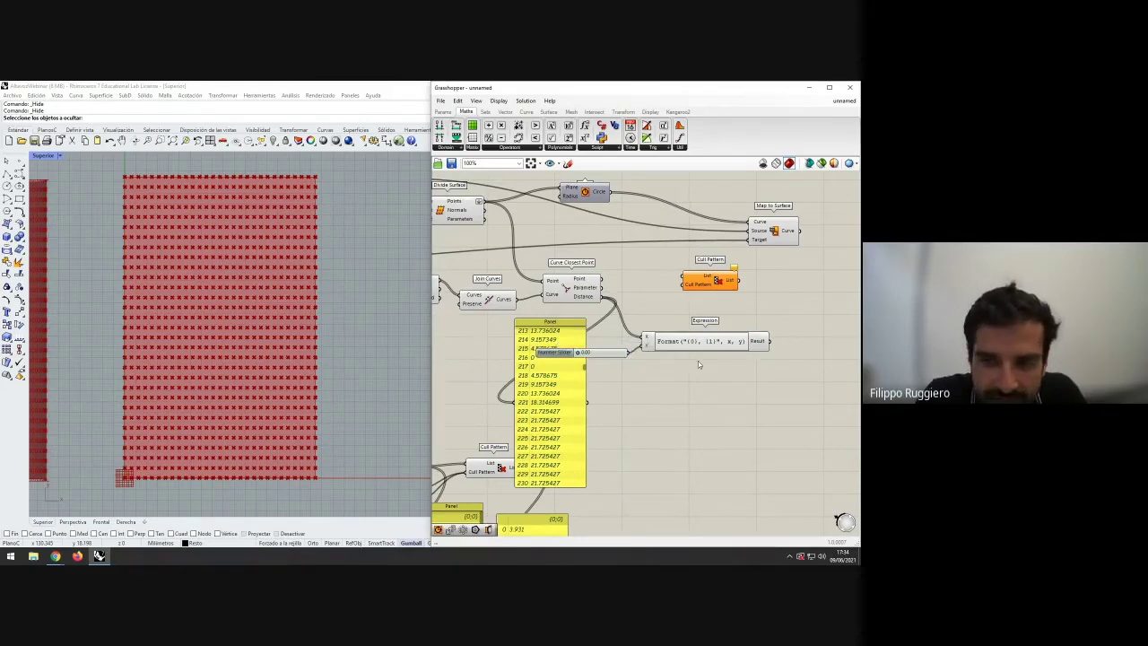
# - Replace the Expression component's formula with IF ( X > Y , 1 , 0 )
pyautogui.moveTo(698, 362); pyautogui.dragTo(633, 350, button='right')
pyautogui.scroll(-1, 626, 348)
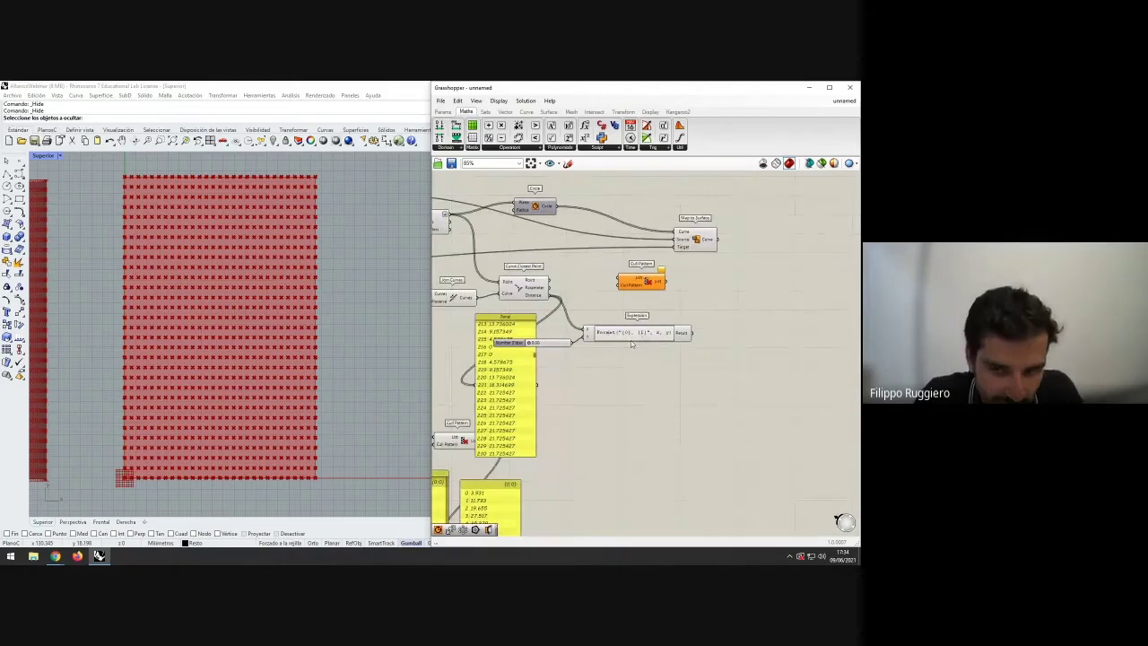
pyautogui.scroll(1, 609, 333)
pyautogui.doubleClick(617, 333)
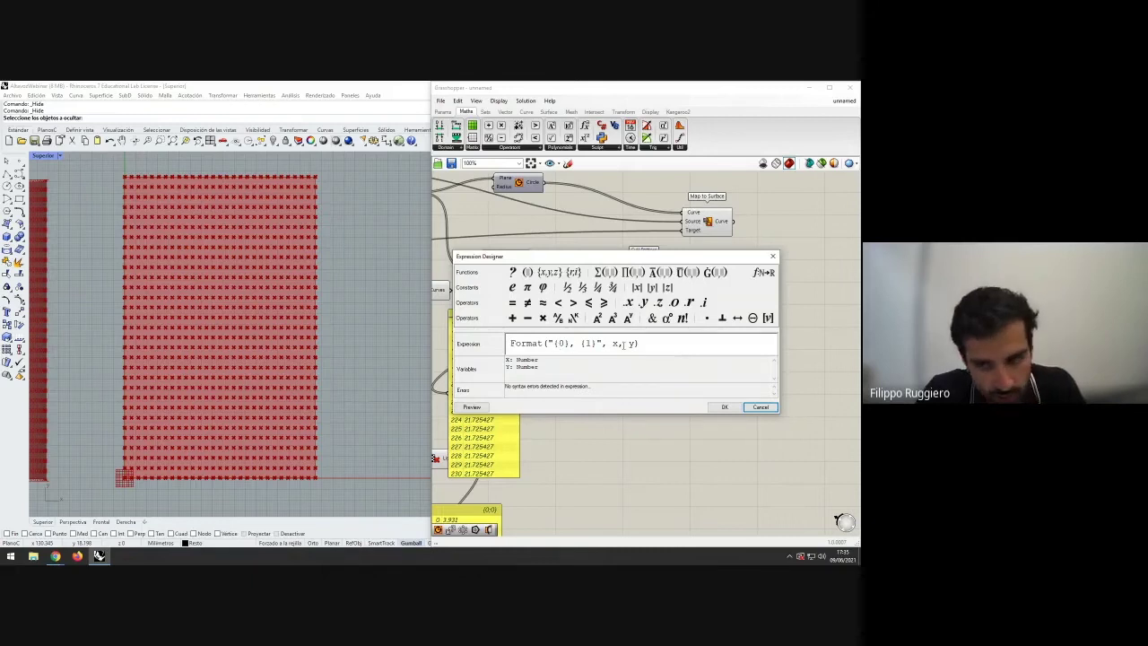
pyautogui.moveTo(655, 346); pyautogui.dragTo(512, 343)
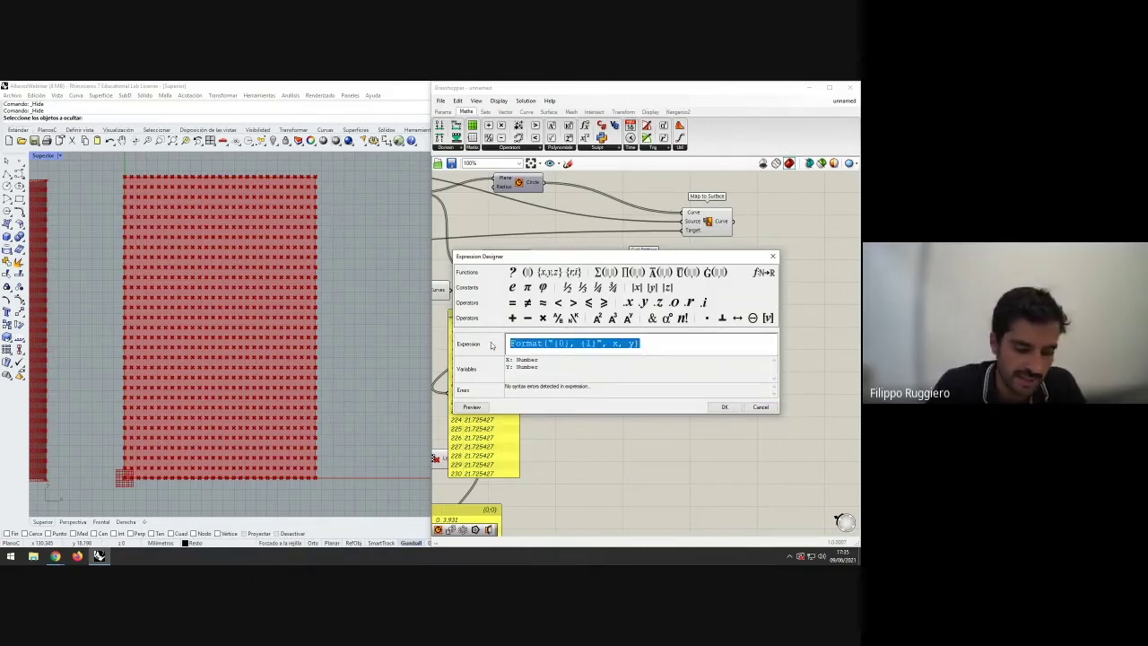
pyautogui.write('If')
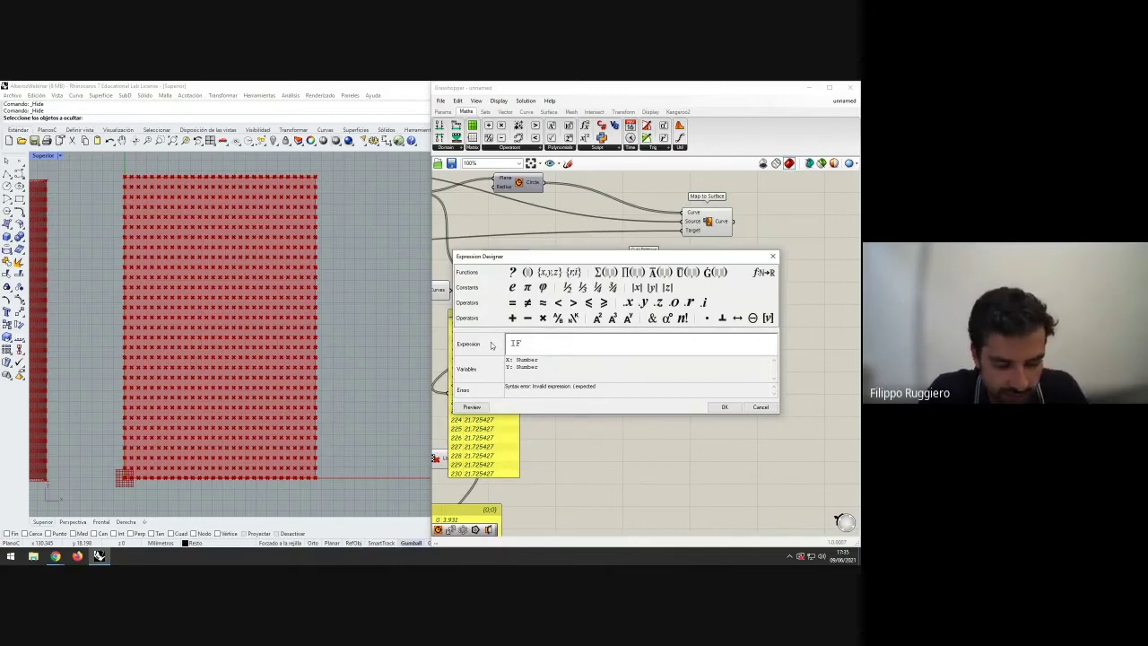
pyautogui.write(' ( ')
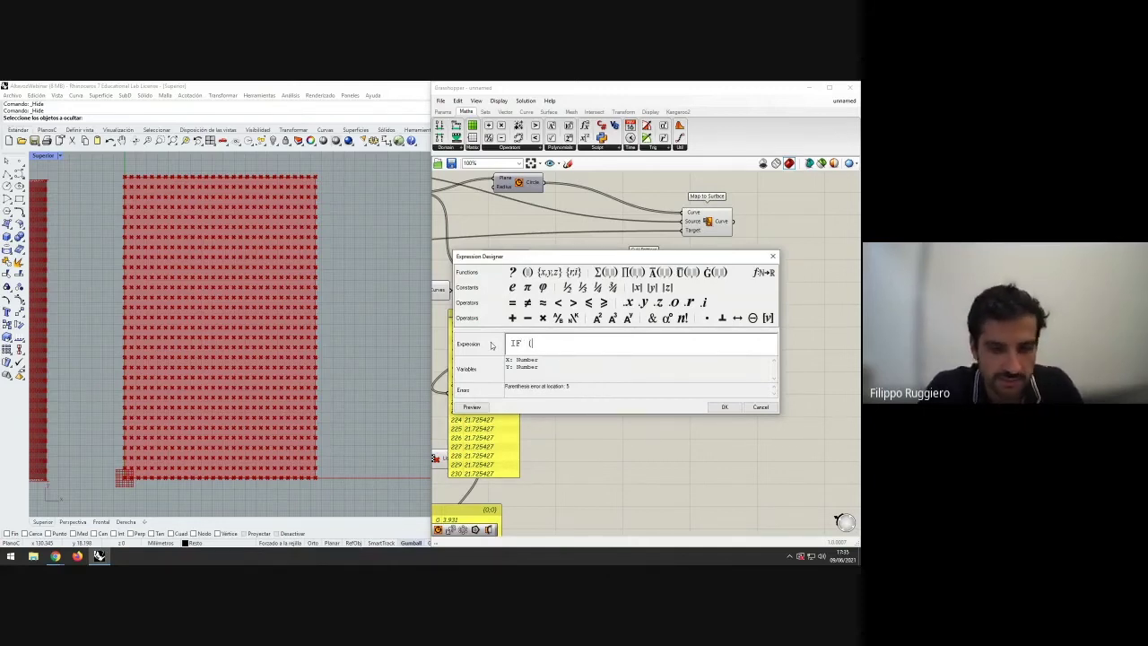
pyautogui.write('X')
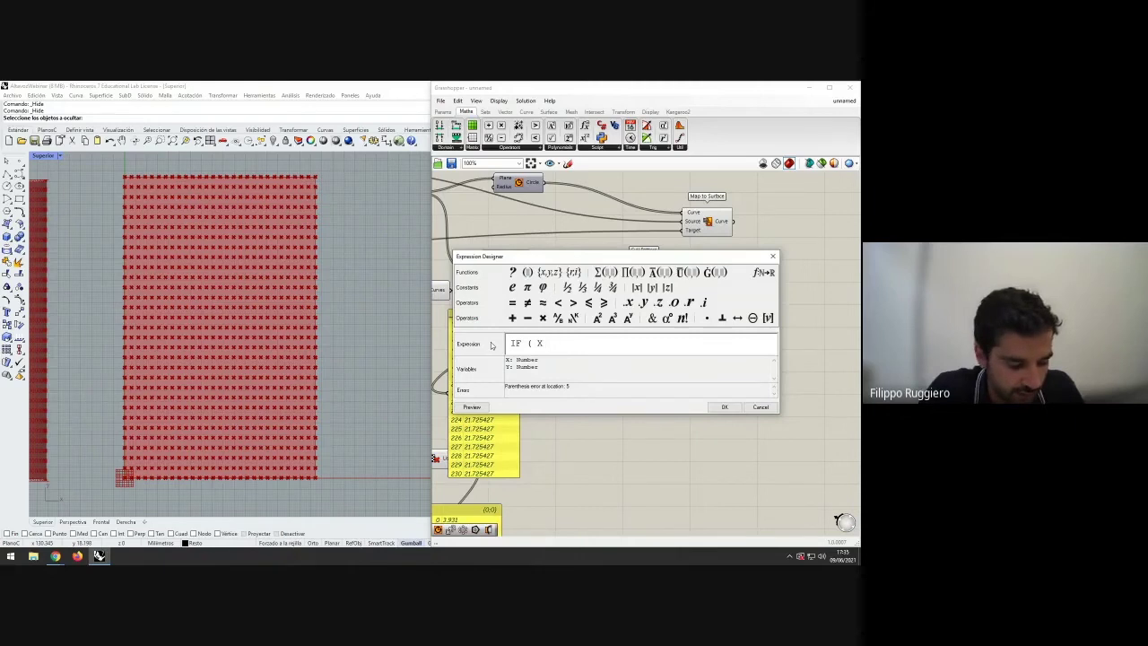
pyautogui.write(' > Y , 1')
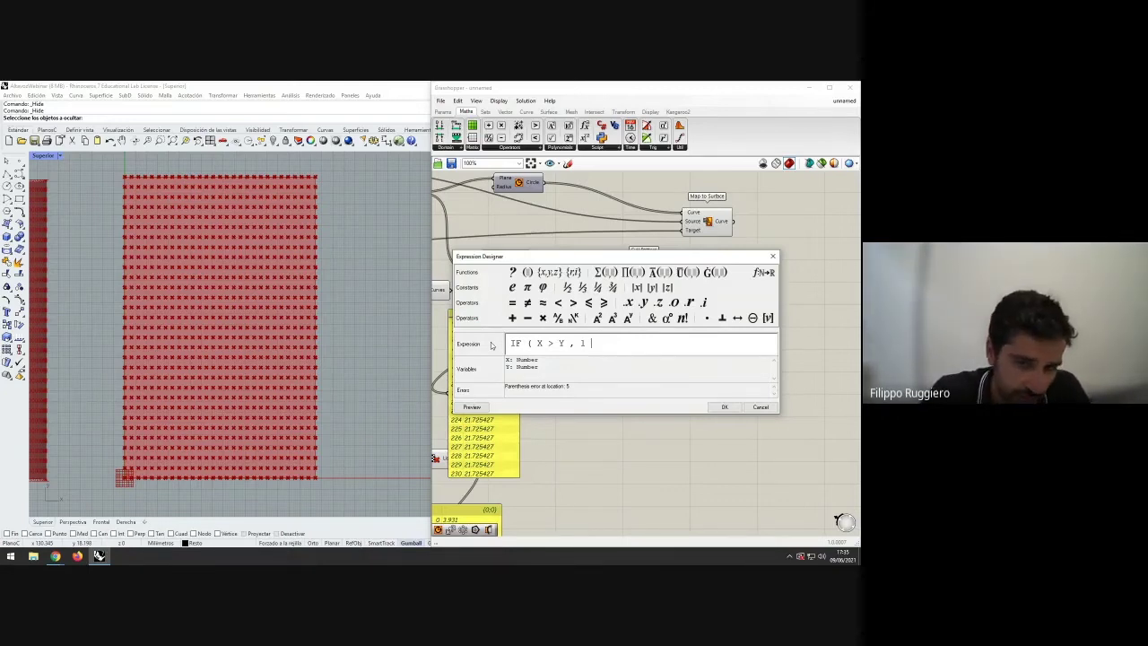
pyautogui.write(', ')
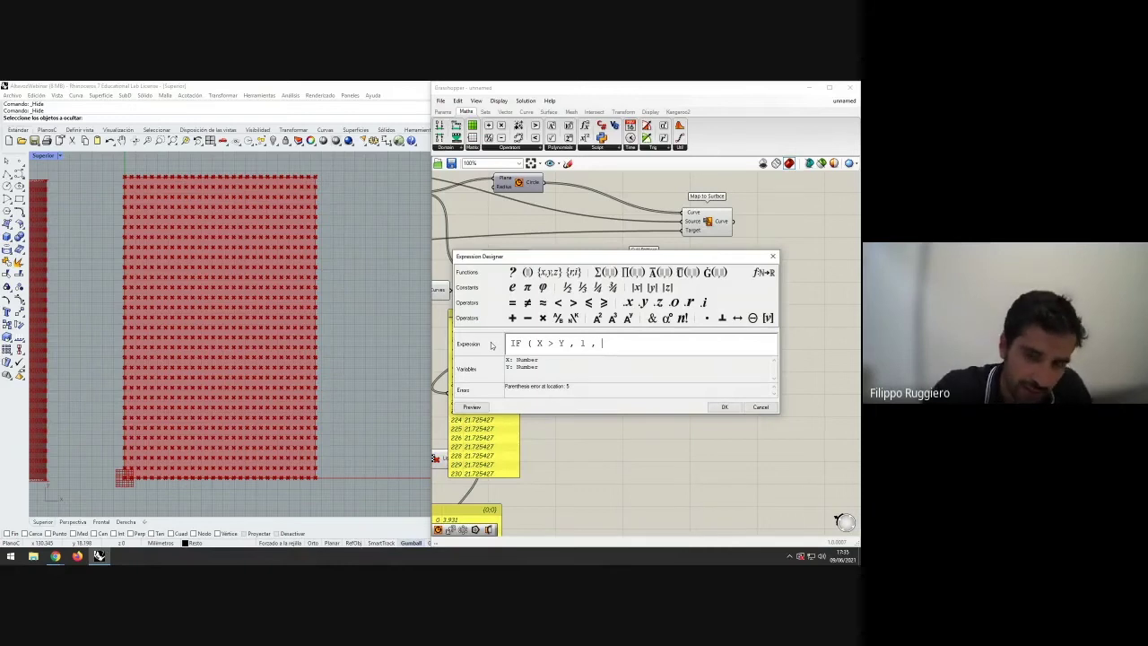
pyautogui.write('0 )')
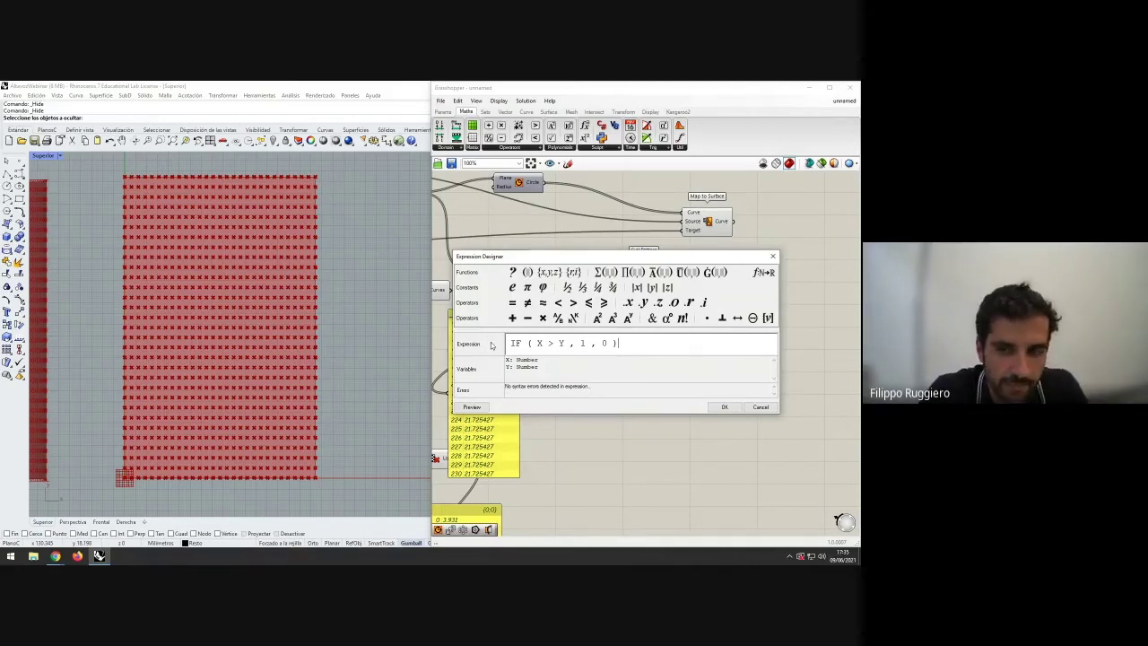
pyautogui.click(725, 407)
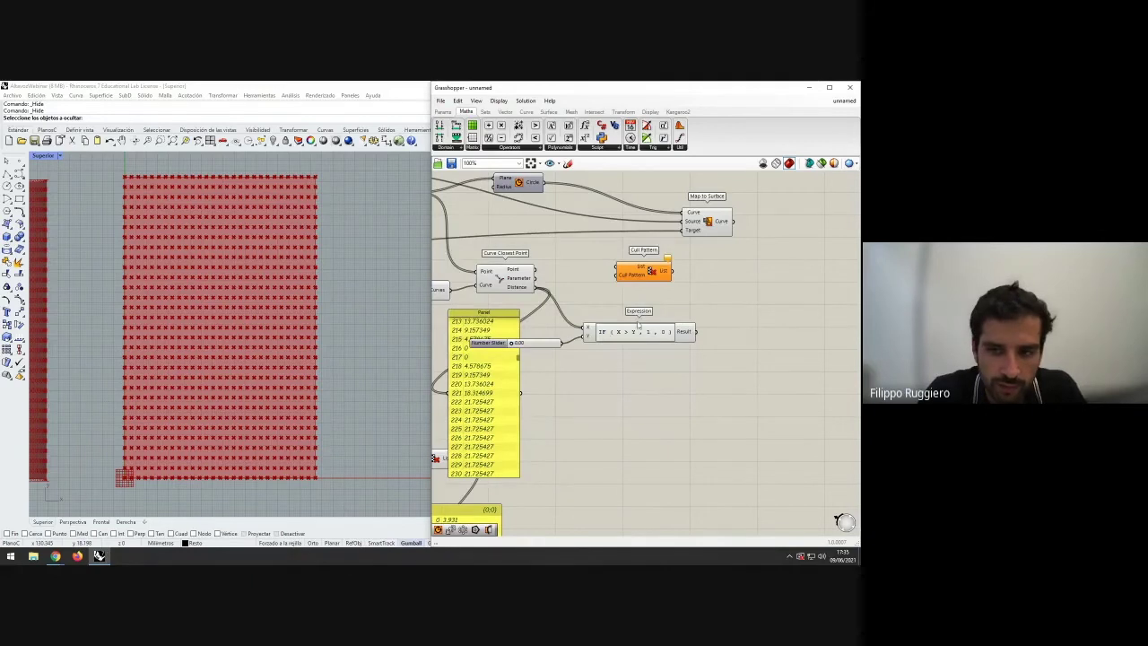
# - Move the distance panel beyond the Expression component and feed it the Expression's Result instead of the distances
pyautogui.moveTo(643, 383); pyautogui.dragTo(620, 370, button='right')
pyautogui.moveTo(472, 386); pyautogui.dragTo(797, 400)
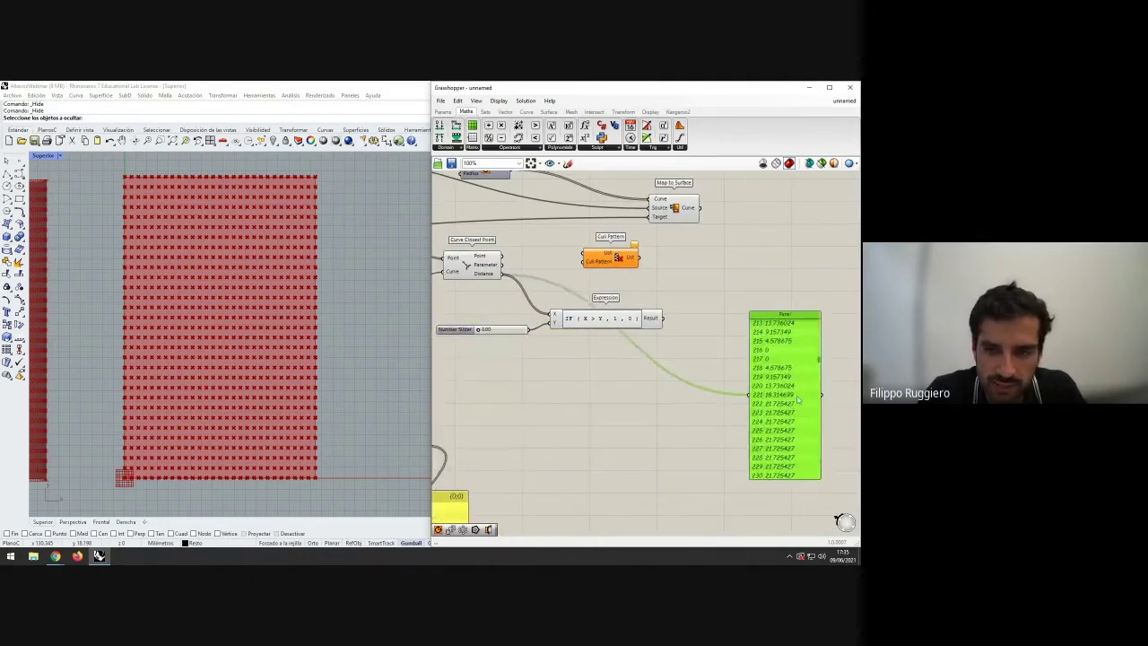
pyautogui.moveTo(662, 319); pyautogui.dragTo(747, 395)
pyautogui.click(732, 412)
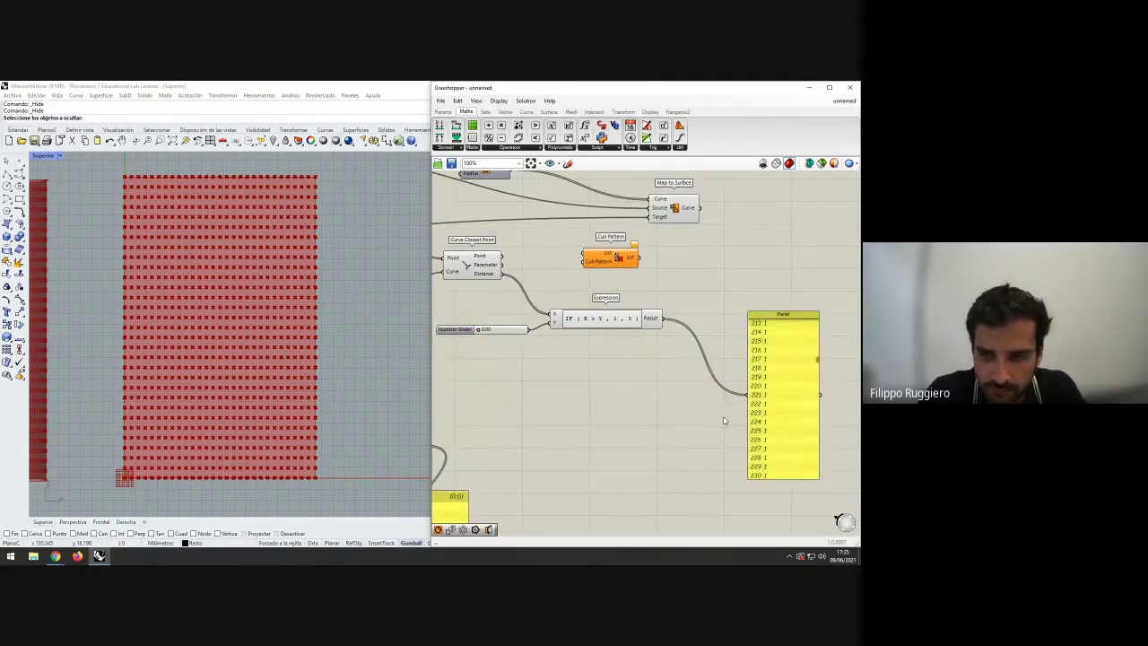
pyautogui.moveTo(725, 420); pyautogui.dragTo(711, 409, button='right')
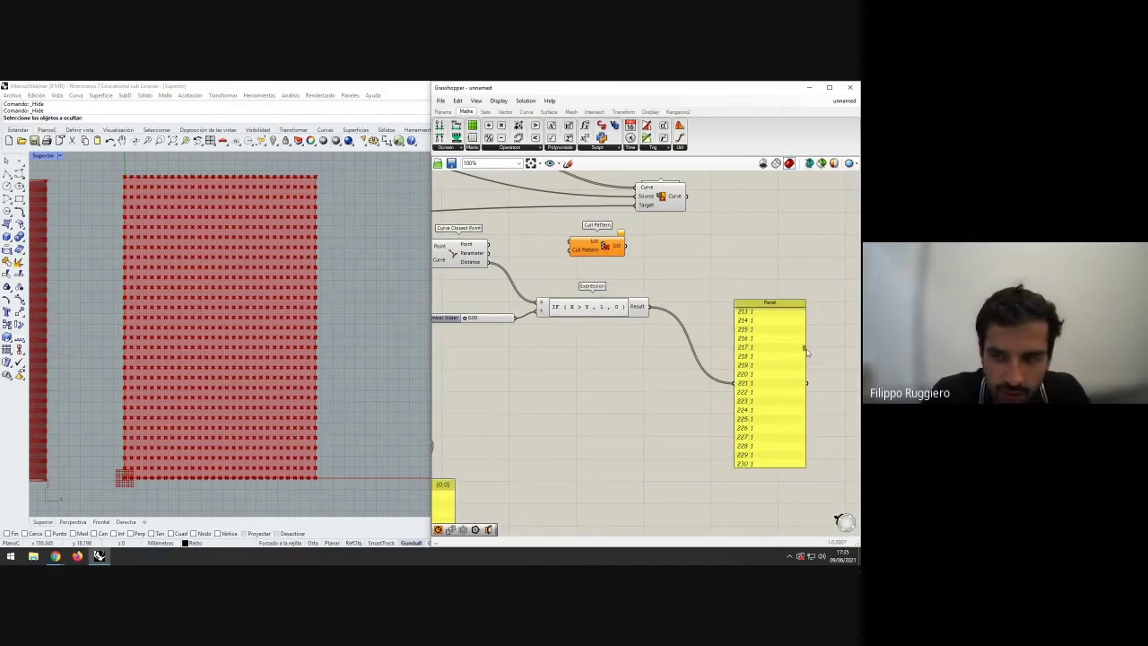
# - Feed the Expression's Result into the Cull Pattern component's pattern input and shift that component slightly
pyautogui.moveTo(805, 348)
pyautogui.mouseDown()
pyautogui.moveTo(805, 325)
pyautogui.moveTo(802, 340)
pyautogui.mouseUp()
pyautogui.click(621, 370)
pyautogui.moveTo(621, 369); pyautogui.dragTo(668, 377, button='right')
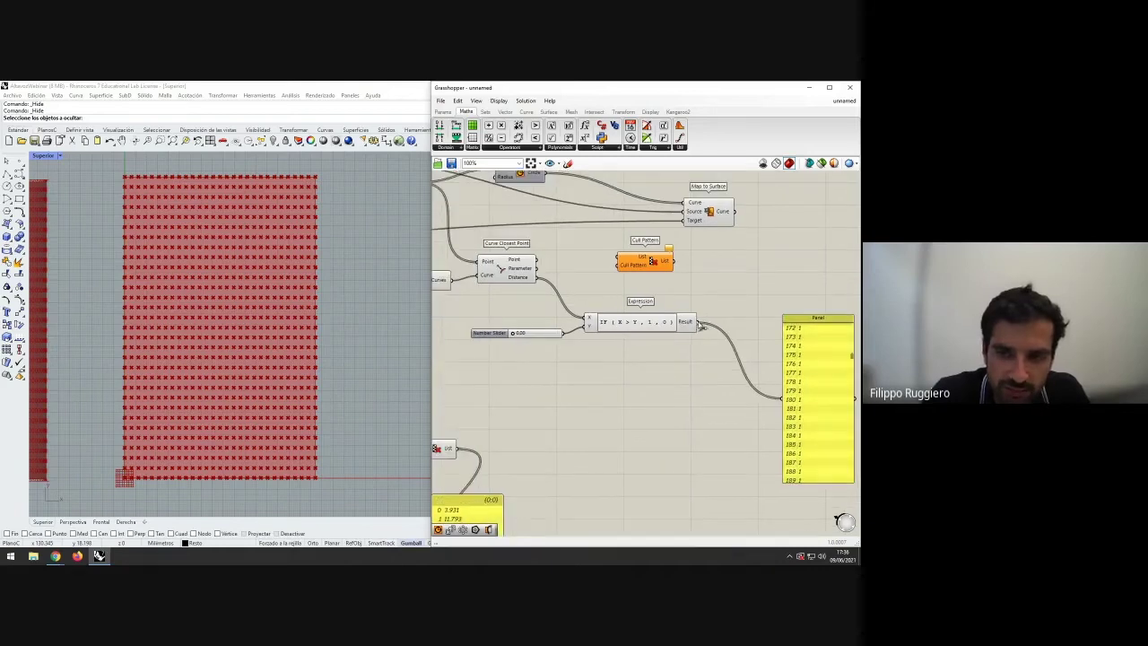
pyautogui.moveTo(698, 321); pyautogui.dragTo(666, 261)
pyautogui.click(702, 275)
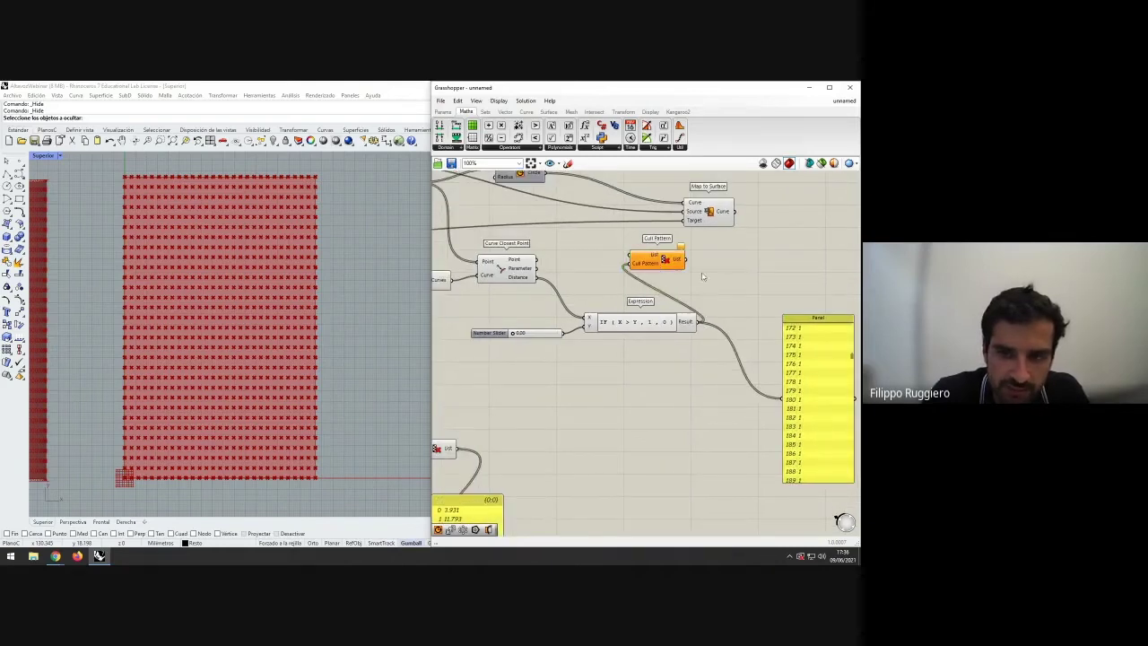
pyautogui.moveTo(692, 274); pyautogui.dragTo(693, 300, button='right')
# - Move the Circle and Map to Surface components further downstream to make room around the Cull Pattern component
pyautogui.moveTo(752, 248); pyautogui.dragTo(791, 241)
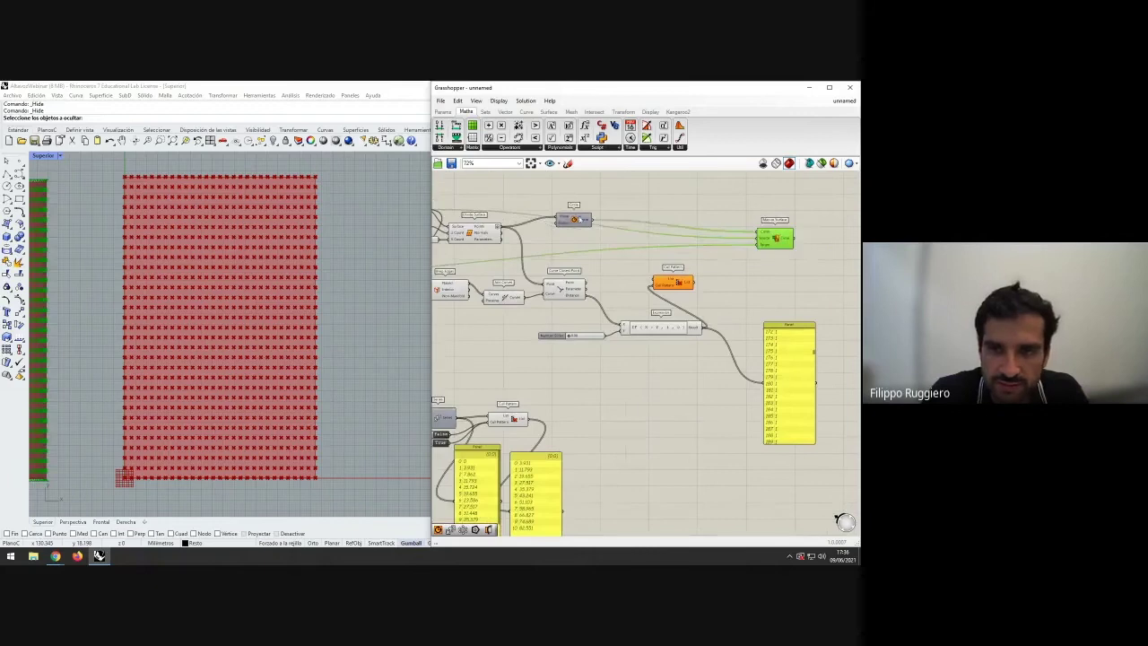
pyautogui.moveTo(579, 221); pyautogui.dragTo(697, 220)
pyautogui.moveTo(764, 239); pyautogui.dragTo(810, 245)
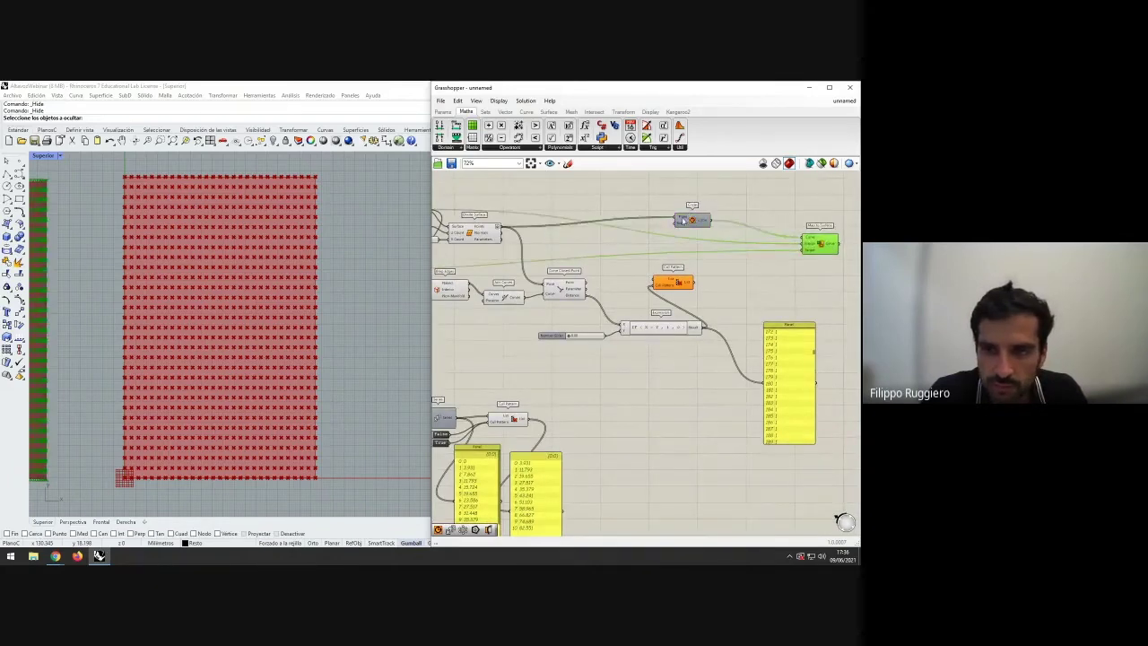
pyautogui.moveTo(682, 220); pyautogui.dragTo(723, 222)
pyautogui.click(757, 287)
# - Connect the Points output of Divide Surface to the List input of Cull Pattern and reposition the component
pyautogui.scroll(2, 622, 286)
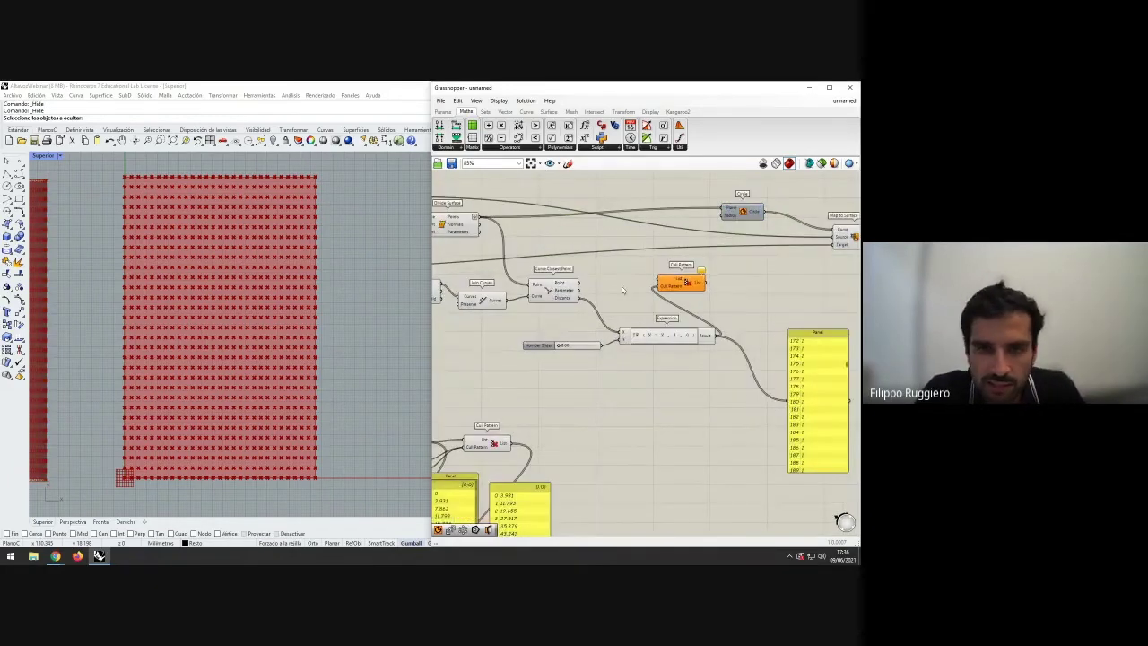
pyautogui.scroll(-2, 622, 286)
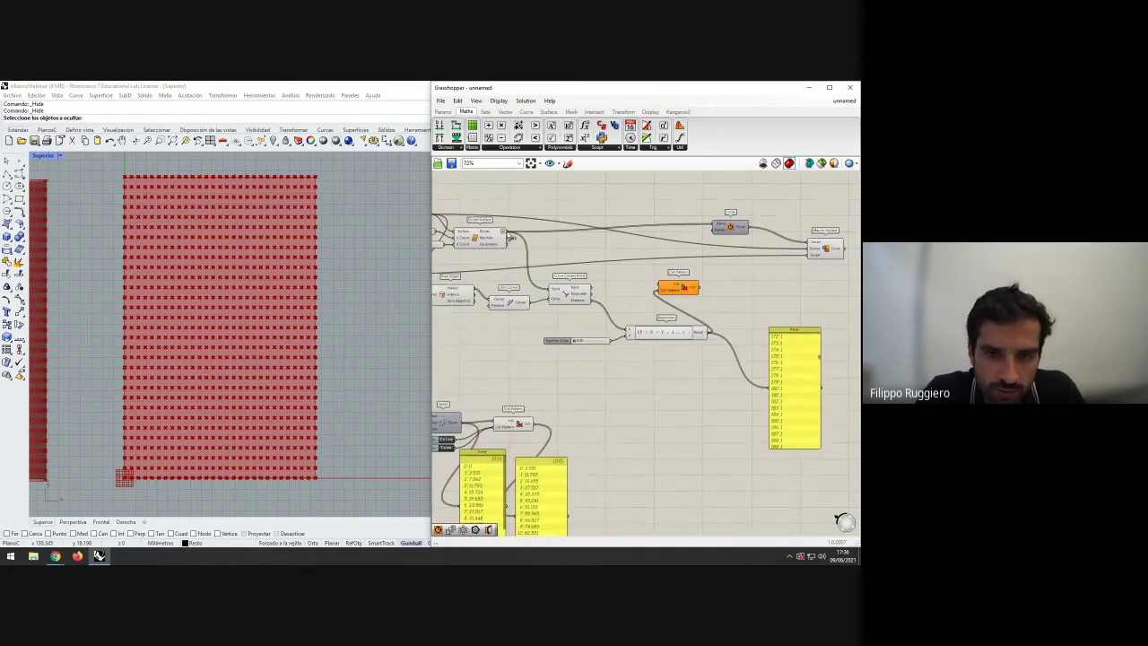
pyautogui.moveTo(508, 233); pyautogui.dragTo(703, 287)
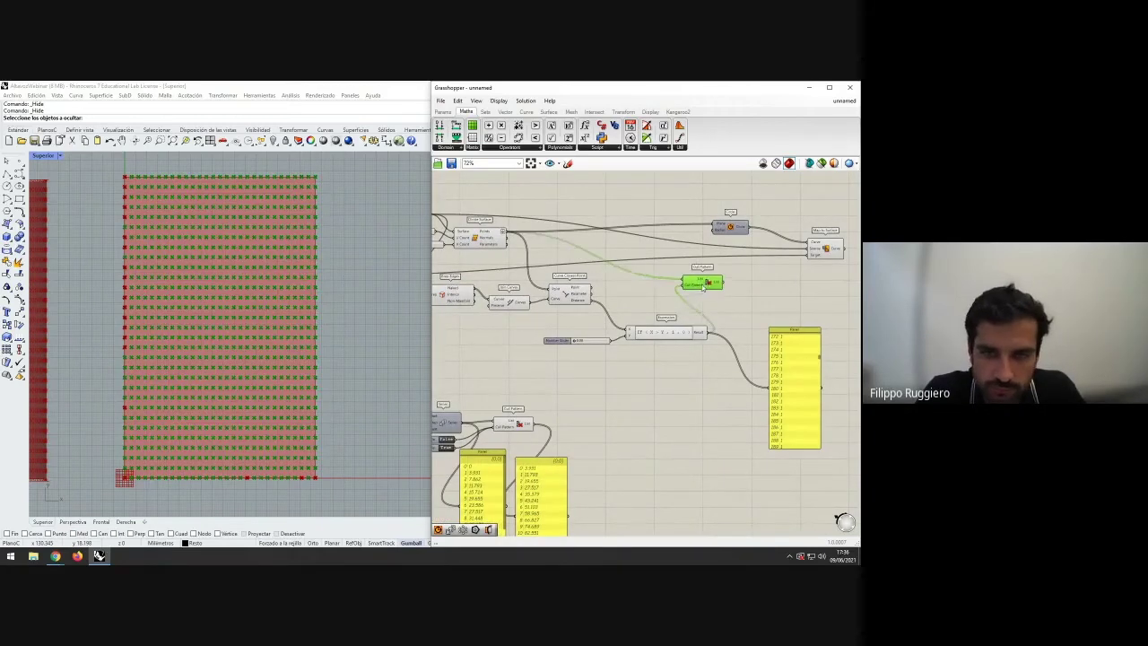
pyautogui.click(720, 295)
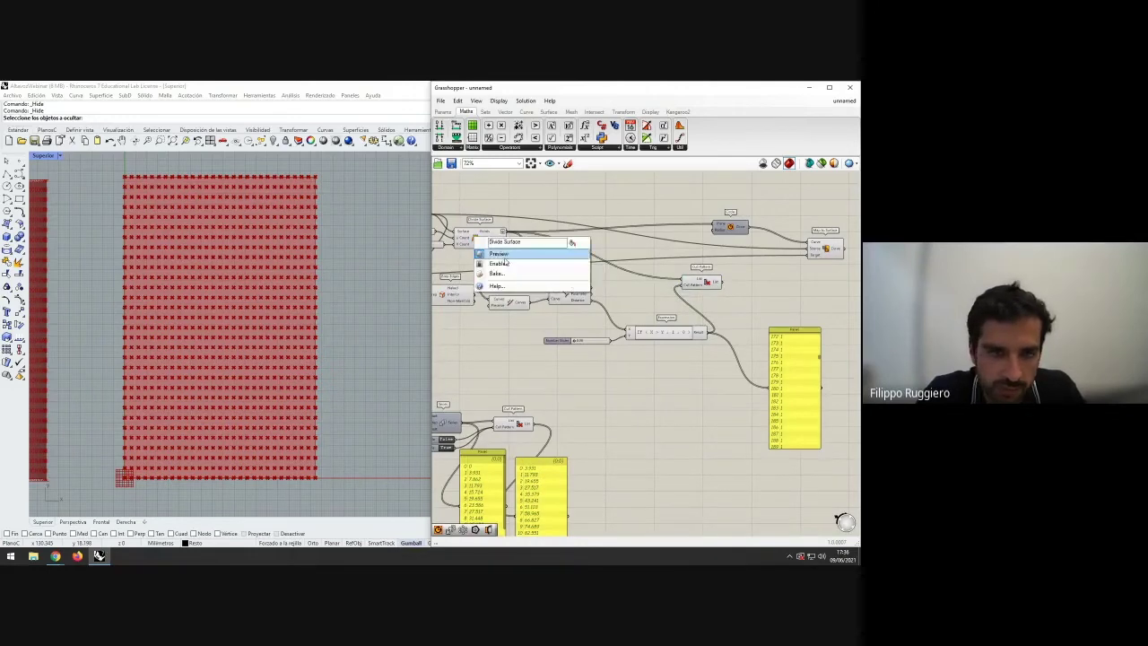
# - Turn off the preview of Divide Surface, Curve Closest Point, Brep Edges and Join Curves
pyautogui.click(567, 296)
pyautogui.rightClick(576, 296)
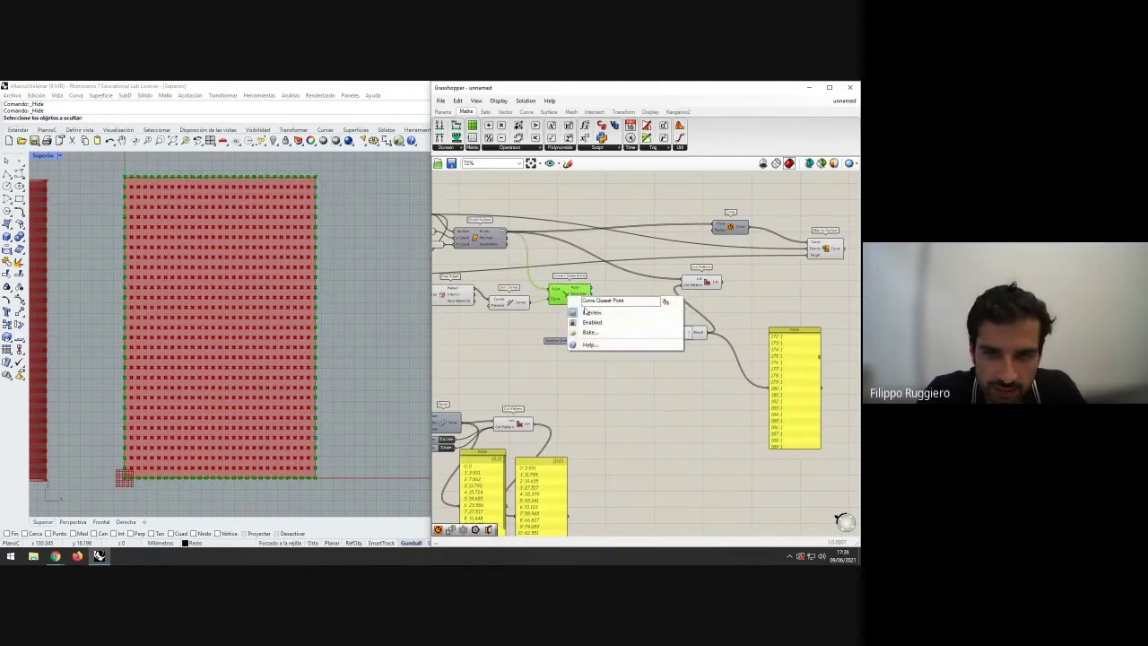
pyautogui.click(512, 332)
pyautogui.rightClick(441, 293)
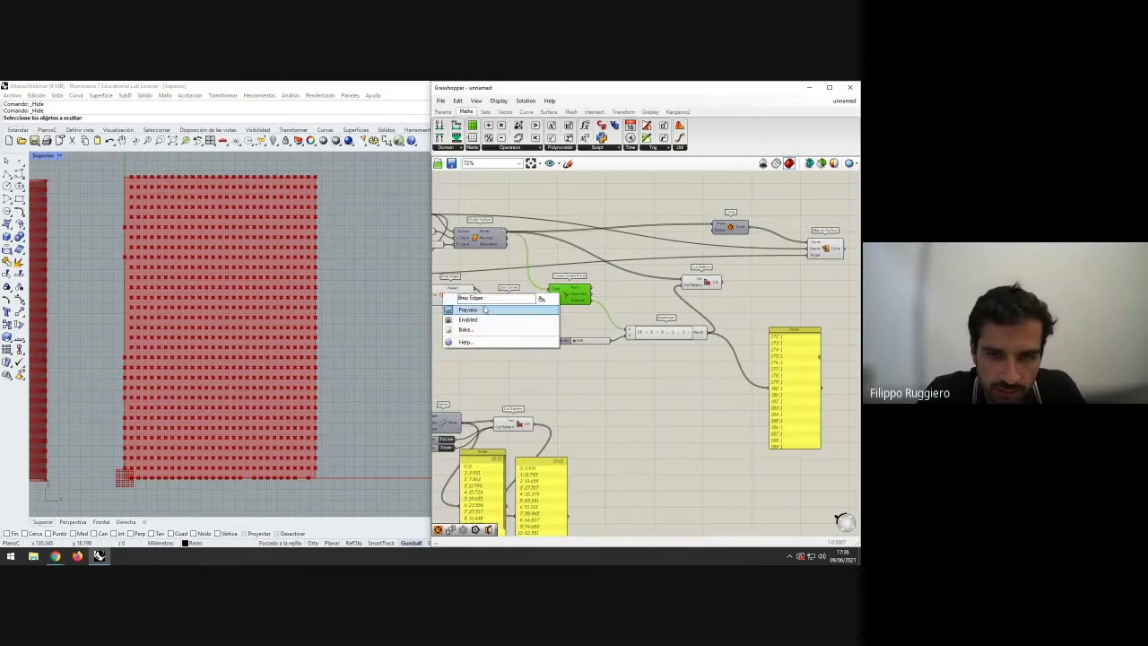
pyautogui.click(467, 310)
pyautogui.rightClick(510, 303)
pyautogui.click(530, 321)
pyautogui.click(528, 351)
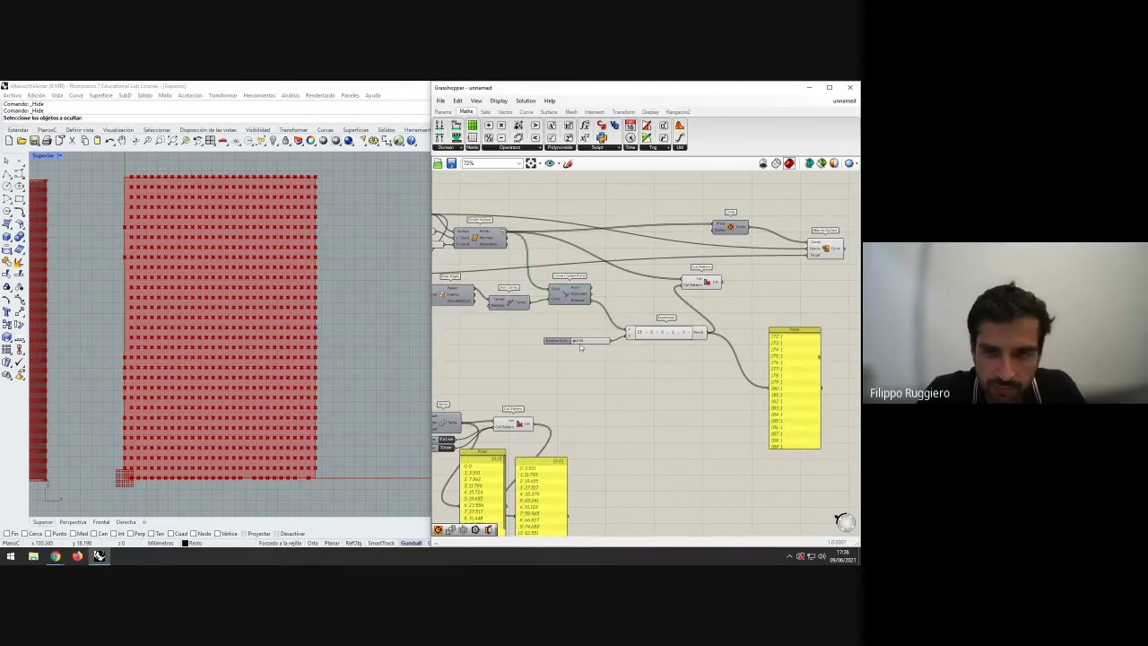
# - Raise the distance threshold slider feeding the Expression until the outer rows of grid points are culled
pyautogui.scroll(2, 579, 344)
pyautogui.click(710, 281)
pyautogui.click(564, 355)
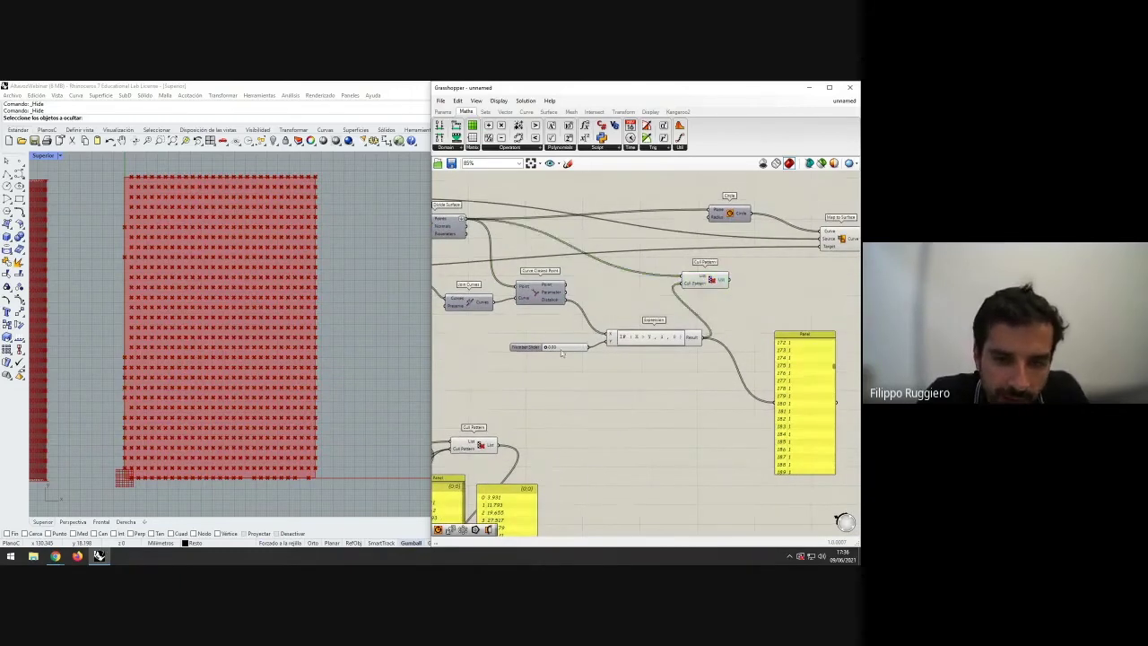
pyautogui.scroll(1, 541, 353)
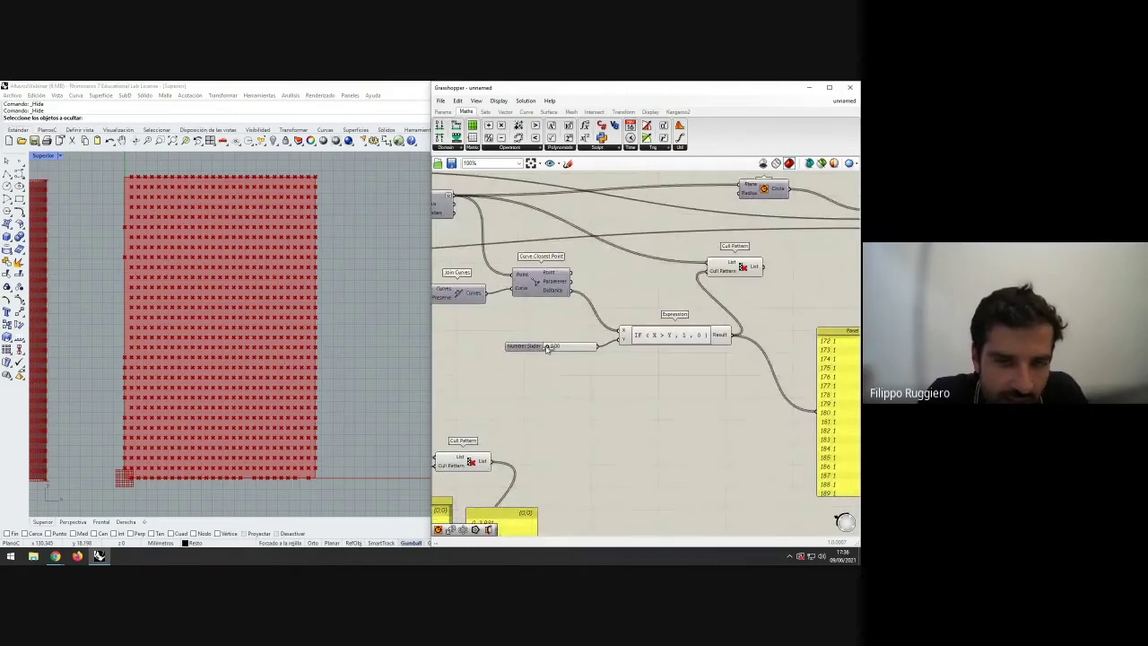
pyautogui.moveTo(548, 349)
pyautogui.mouseDown()
pyautogui.moveTo(603, 351)
pyautogui.moveTo(558, 355)
pyautogui.mouseUp()
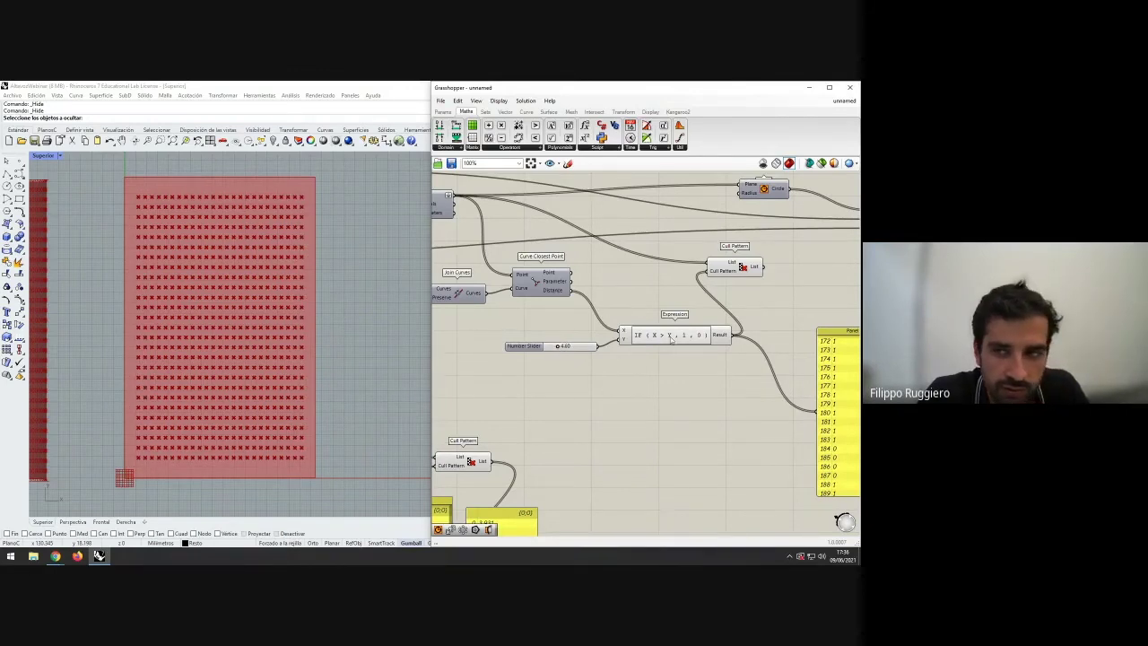
# - Reposition the Circle component and feed its Plane input from Cull Pattern's List output instead of Divide Surface's points
pyautogui.scroll(-2, 671, 340)
pyautogui.moveTo(740, 298); pyautogui.dragTo(652, 308, button='right')
pyautogui.moveTo(782, 297); pyautogui.dragTo(699, 241)
pyautogui.click(668, 307)
pyautogui.moveTo(649, 297); pyautogui.dragTo(705, 251)
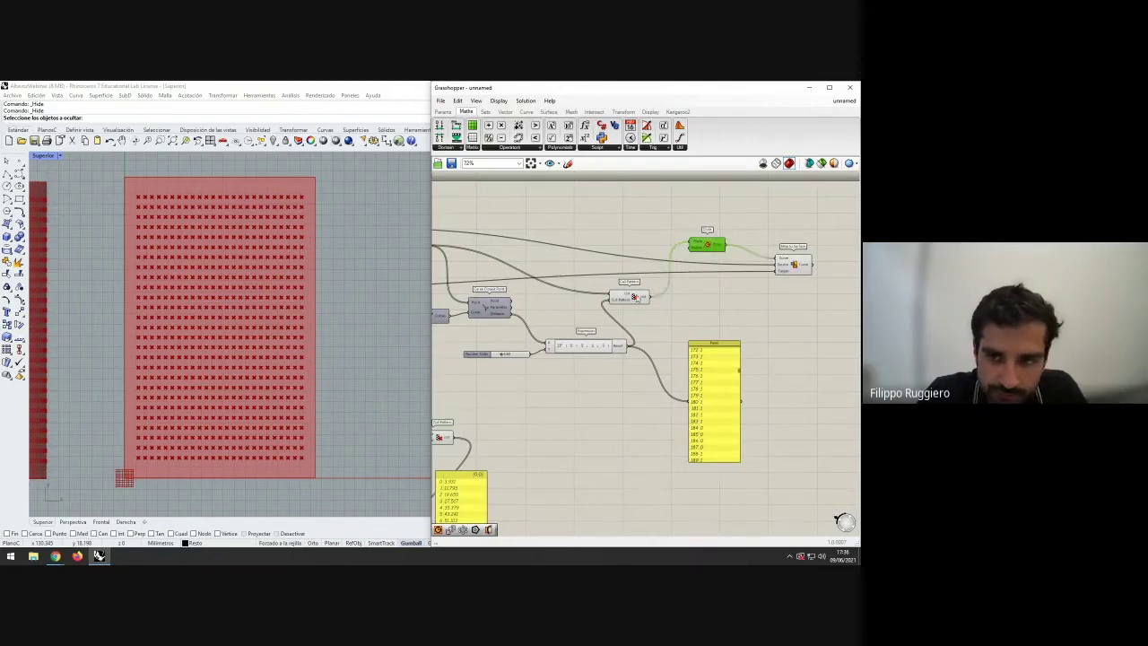
# - Turn off the Cull Pattern component's preview and turn on the preview of the Circle component
pyautogui.rightClick(635, 296)
pyautogui.click(653, 313)
pyautogui.rightClick(707, 249)
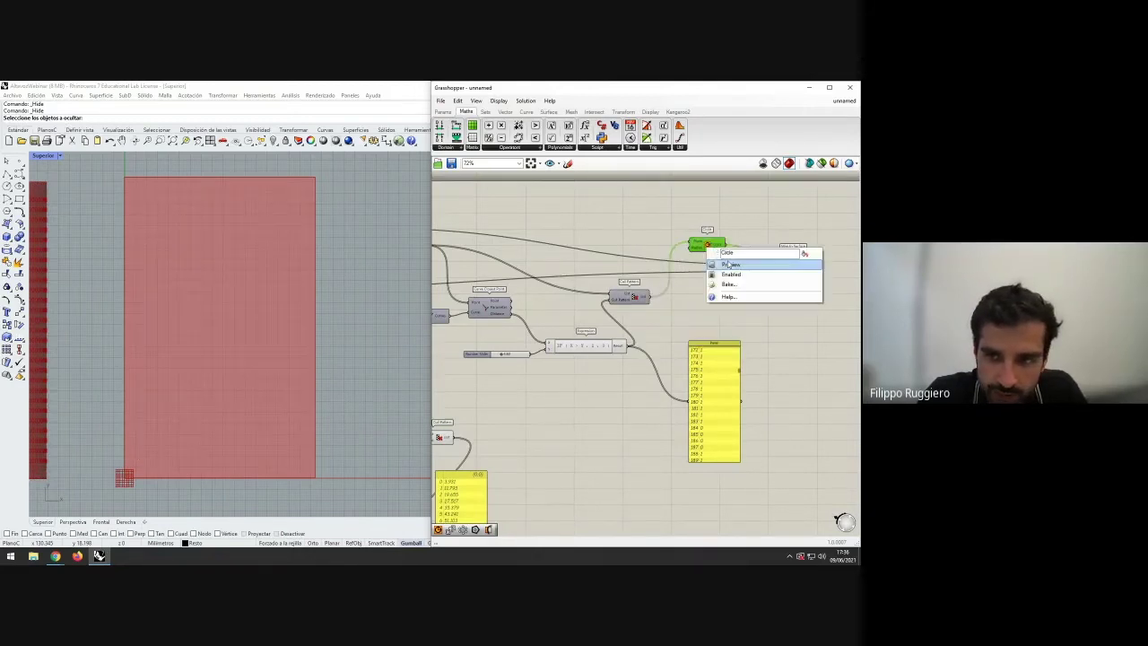
pyautogui.click(730, 265)
pyautogui.click(717, 296)
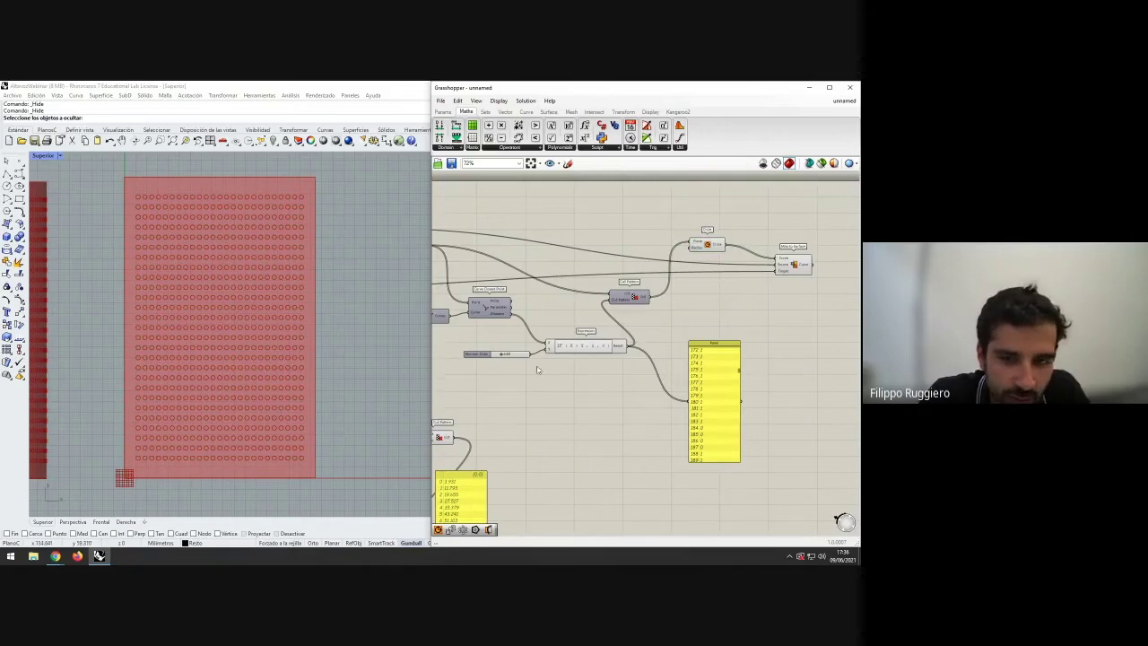
# - Lower the distance threshold slider so fewer circles near the surface edges are culled
pyautogui.moveTo(505, 356); pyautogui.dragTo(558, 360, button='right')
pyautogui.moveTo(559, 360); pyautogui.dragTo(553, 361)
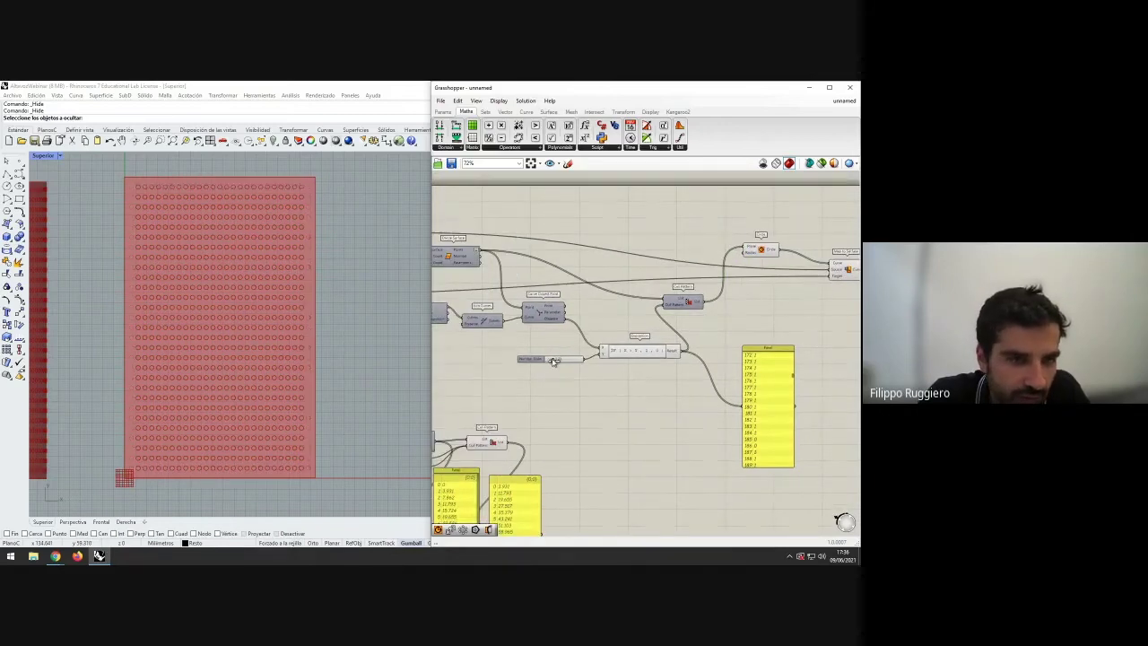
# - Examine the circles mapped onto the curved surface in a maximized Perspectiva viewport
pyautogui.doubleClick(44, 156)
pyautogui.click(388, 158)
pyautogui.doubleClick(387, 159)
pyautogui.scroll(-5, 305, 259)
pyautogui.moveTo(305, 260); pyautogui.dragTo(264, 274, button='right')
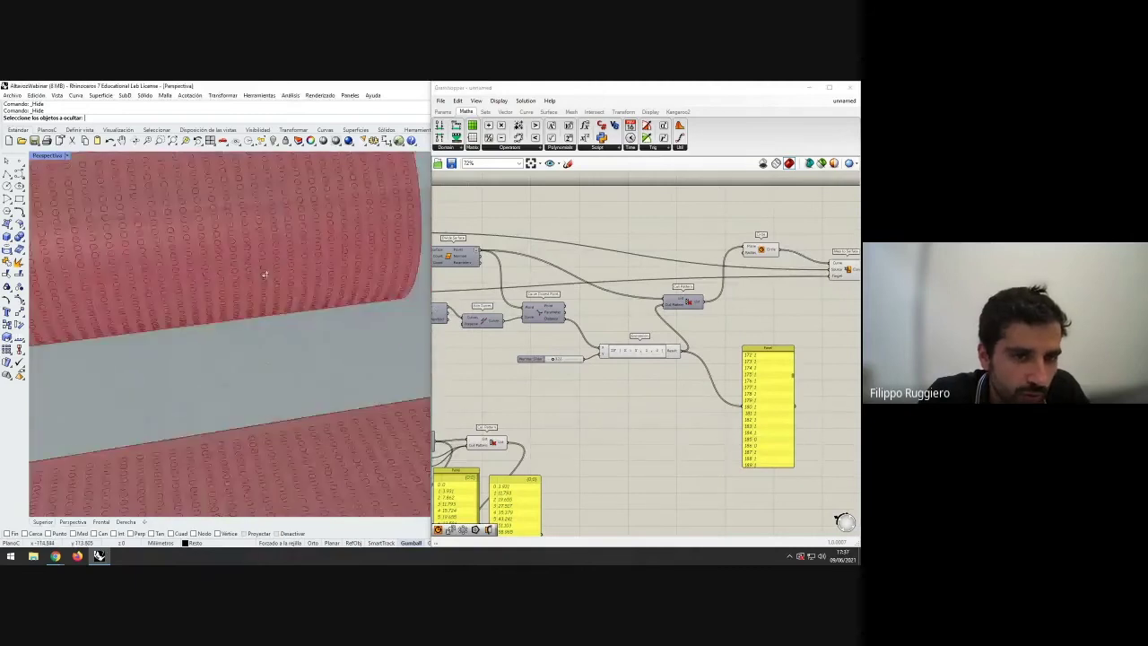
pyautogui.scroll(-5, 264, 274)
pyautogui.scroll(6, 180, 230)
pyautogui.scroll(3, 108, 239)
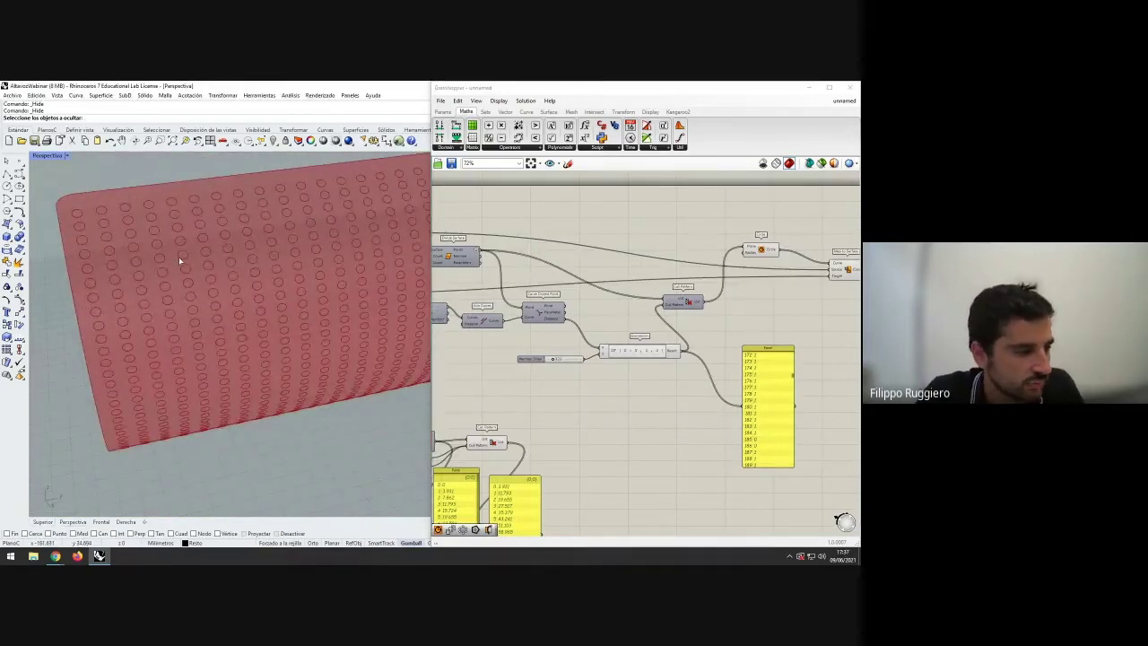
# - Nudge the Surface parameter at the start of the definition away from the Dimensions component
pyautogui.moveTo(567, 425); pyautogui.dragTo(708, 429, button='right')
pyautogui.moveTo(604, 400); pyautogui.dragTo(686, 419, button='right')
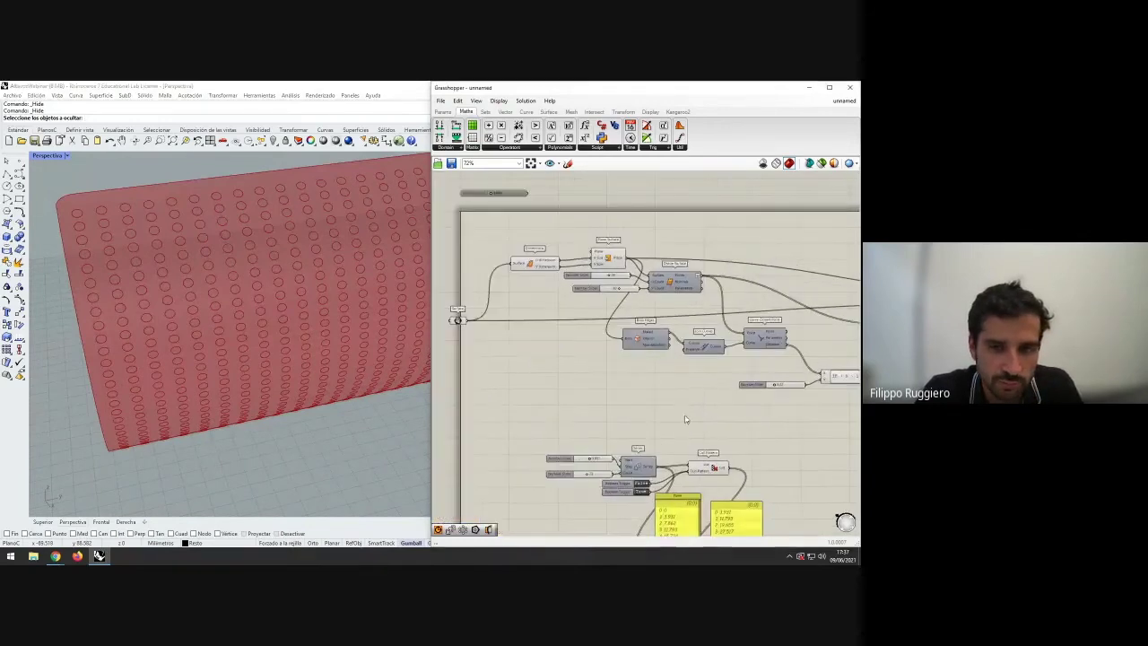
pyautogui.moveTo(460, 321); pyautogui.dragTo(454, 319)
pyautogui.click(483, 332)
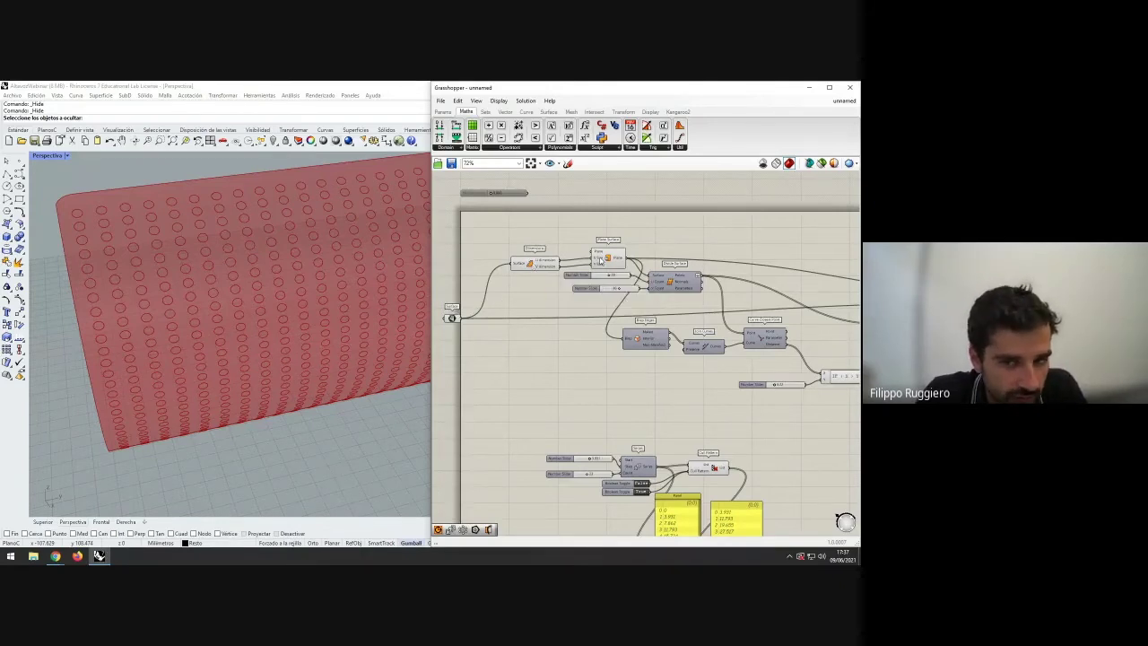
# - Delete the separate Series and Cull Pattern example together with its sliders, Boolean toggles and panels
pyautogui.moveTo(634, 330); pyautogui.dragTo(534, 312, button='right')
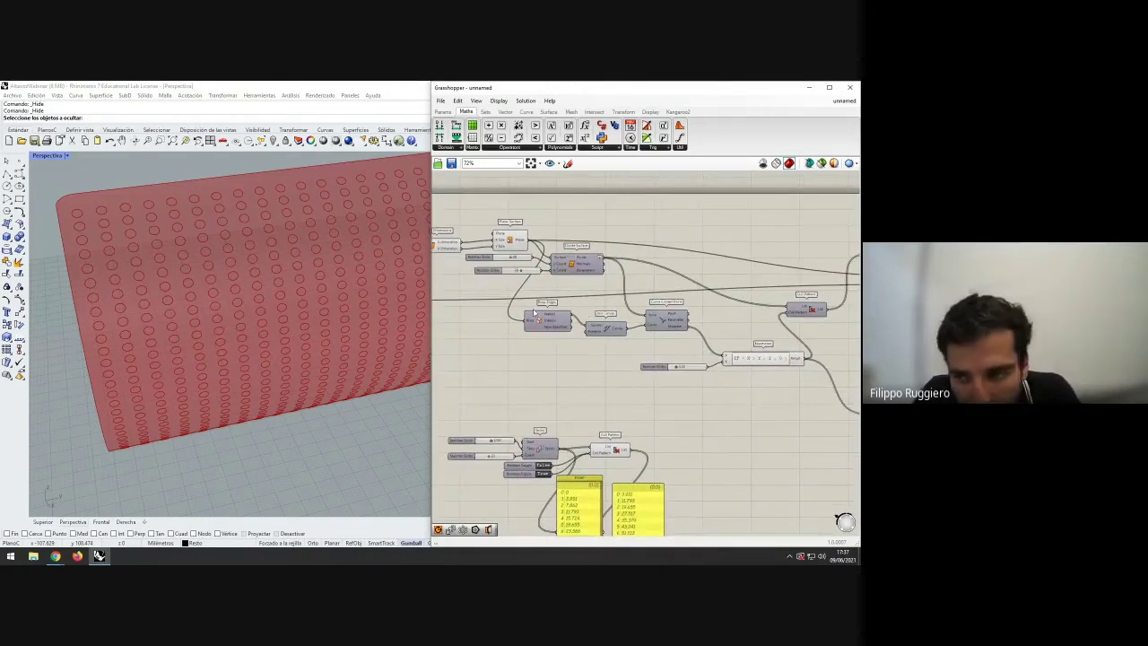
pyautogui.moveTo(683, 375); pyautogui.dragTo(581, 362, button='right')
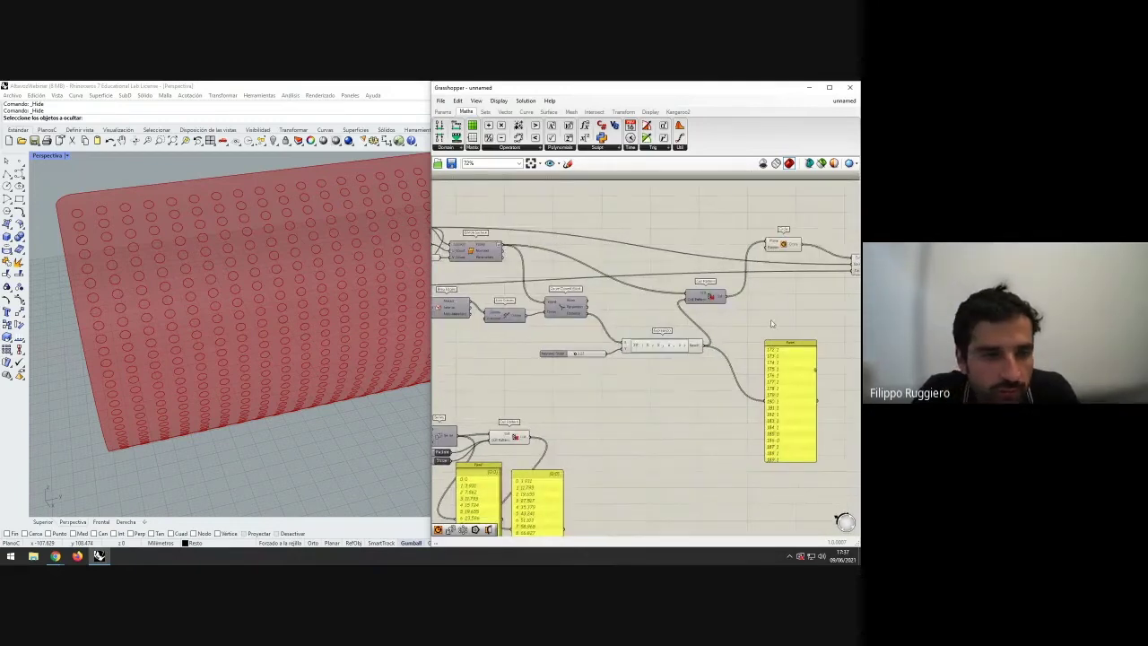
pyautogui.moveTo(532, 317); pyautogui.dragTo(622, 301, button='right')
pyautogui.scroll(-2, 516, 306)
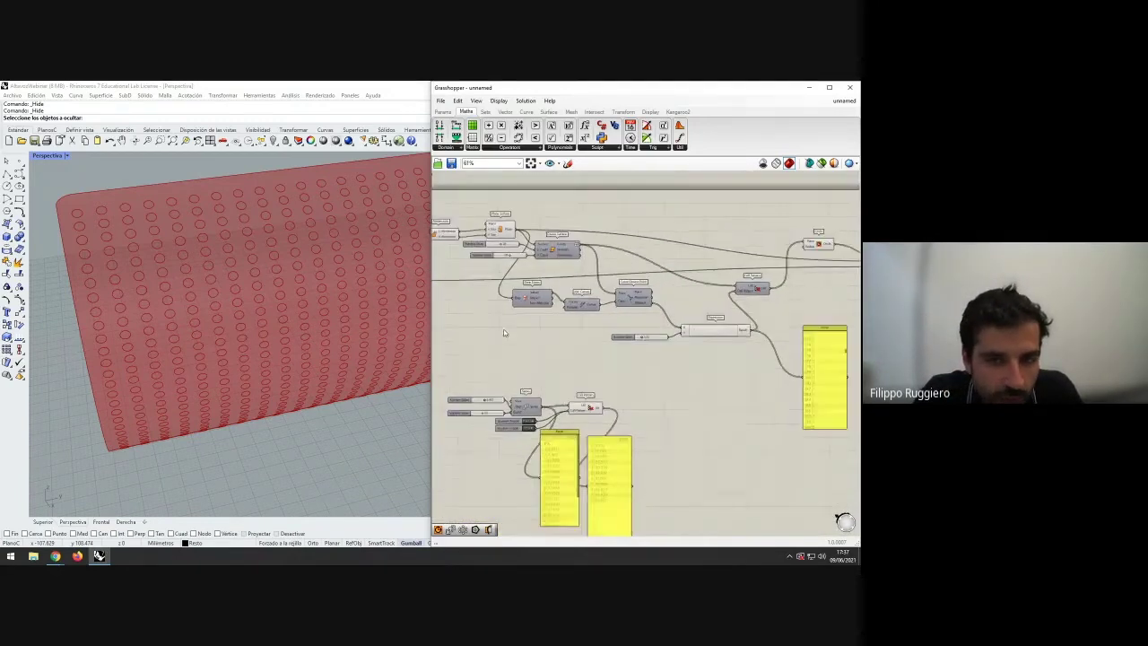
pyautogui.moveTo(509, 334); pyautogui.dragTo(549, 335, button='right')
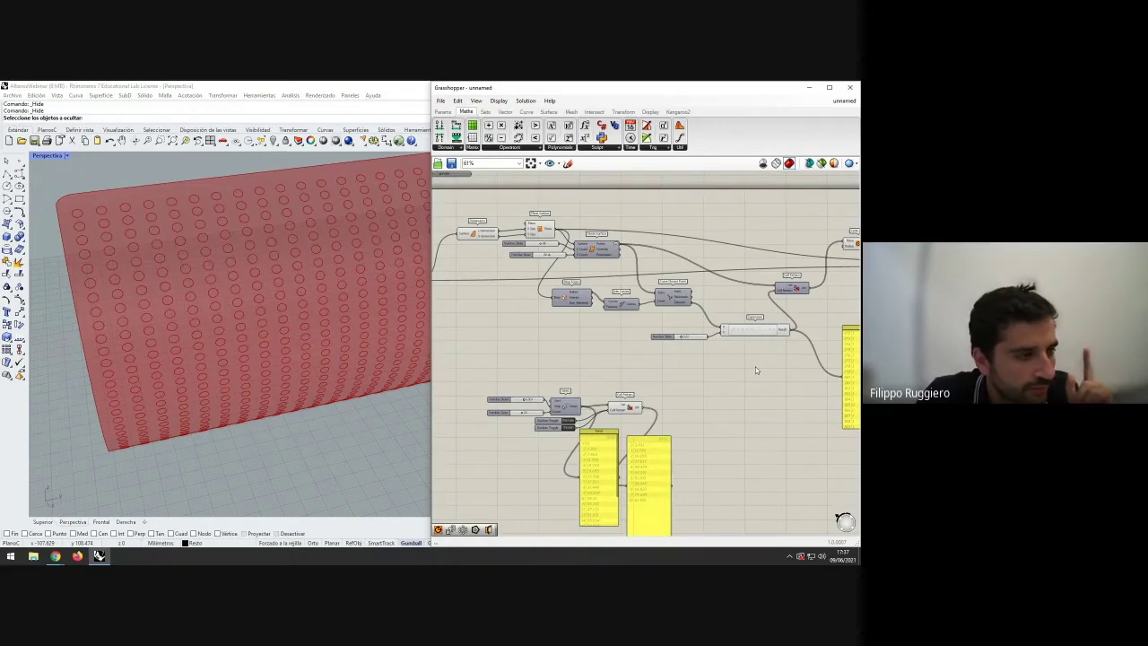
pyautogui.moveTo(712, 522); pyautogui.dragTo(471, 366)
pyautogui.press('Delete')
# - Maximize the Derecha viewport in Rhino and raise Divide Surface's U Count slider for a denser grid of circles
pyautogui.moveTo(771, 387); pyautogui.dragTo(607, 385, button='right')
pyautogui.moveTo(679, 302); pyautogui.dragTo(696, 357, button='right')
pyautogui.scroll(1, 652, 321)
pyautogui.moveTo(497, 253); pyautogui.dragTo(726, 262, button='right')
pyautogui.scroll(1, 557, 312)
pyautogui.moveTo(558, 312); pyautogui.dragTo(587, 329, button='right')
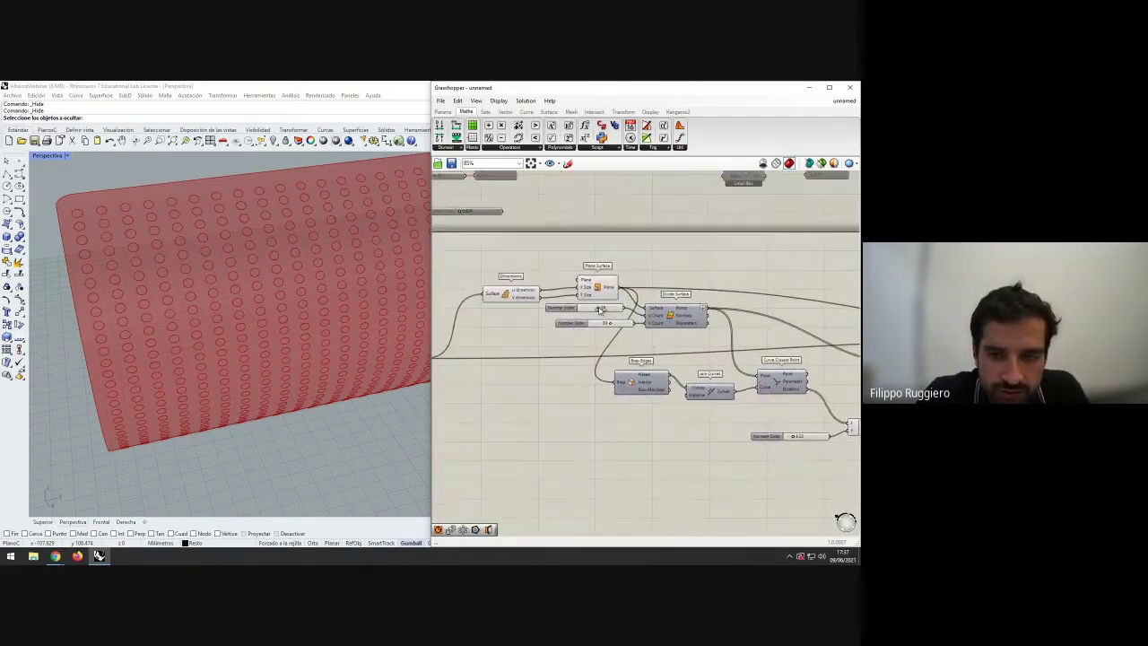
pyautogui.doubleClick(48, 157)
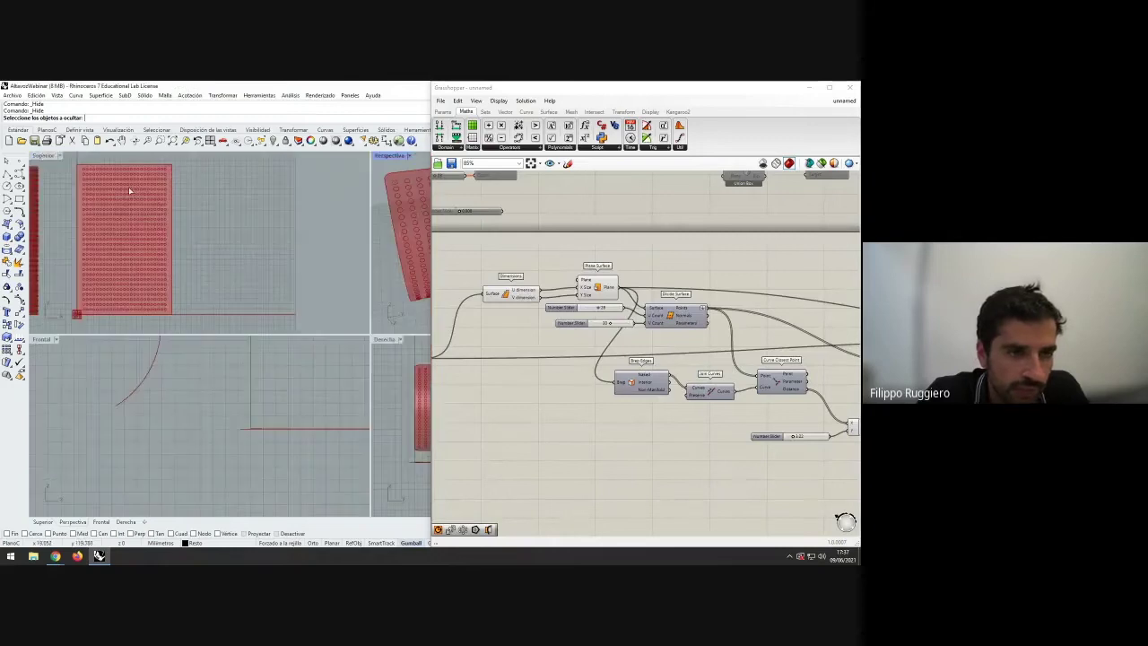
pyautogui.doubleClick(386, 339)
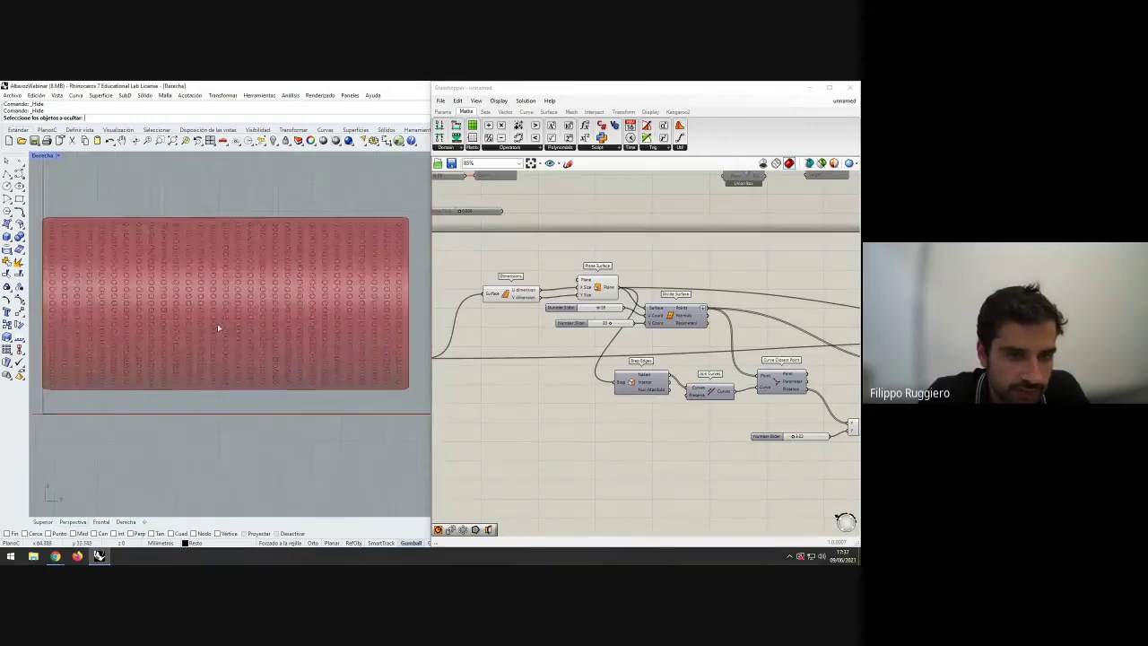
pyautogui.moveTo(218, 329); pyautogui.dragTo(232, 334, button='right')
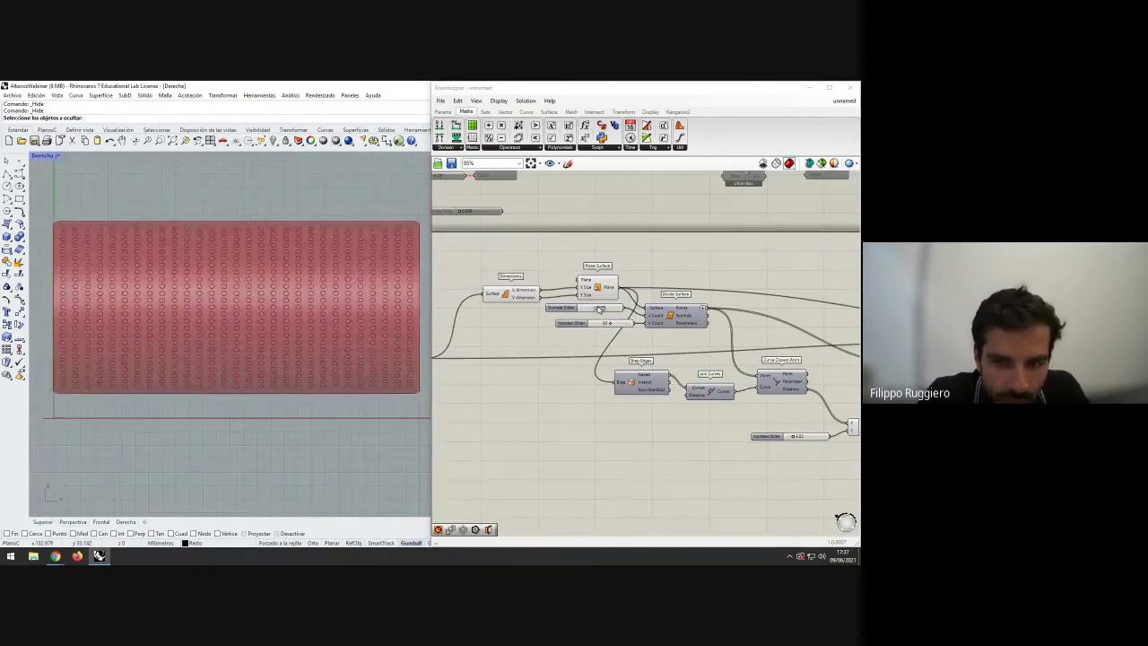
pyautogui.moveTo(600, 308); pyautogui.dragTo(615, 325)
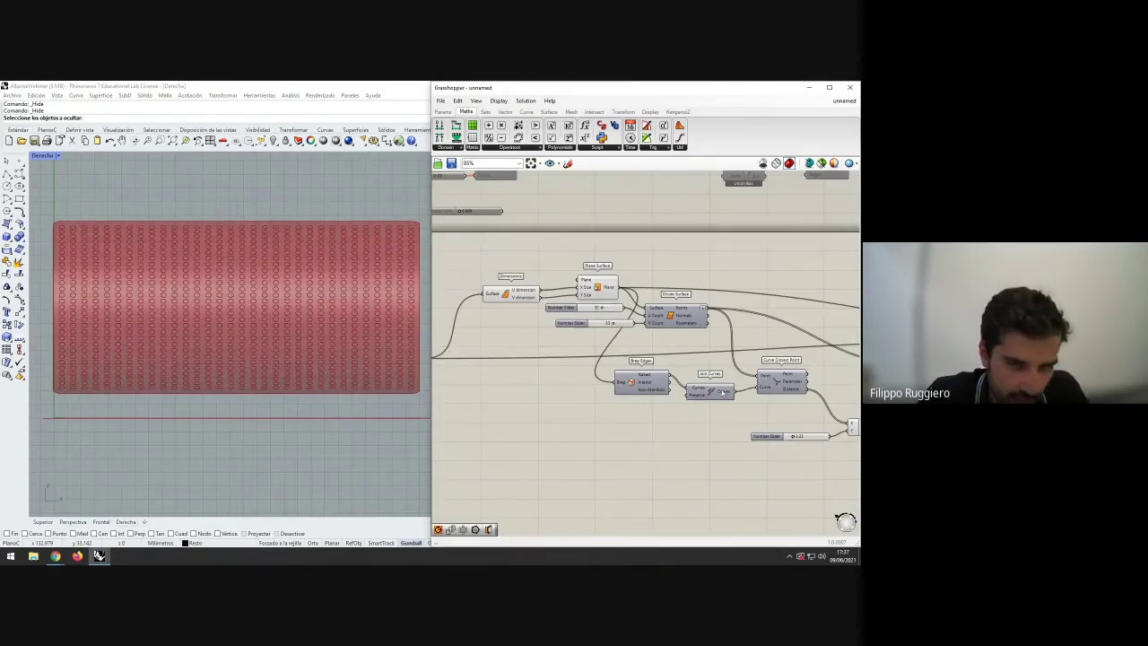
# - Set the distance threshold slider feeding the Expression to 4.16 and nudge the Cull Pattern component
pyautogui.moveTo(770, 393); pyautogui.dragTo(588, 355, button='right')
pyautogui.moveTo(626, 398); pyautogui.dragTo(613, 399)
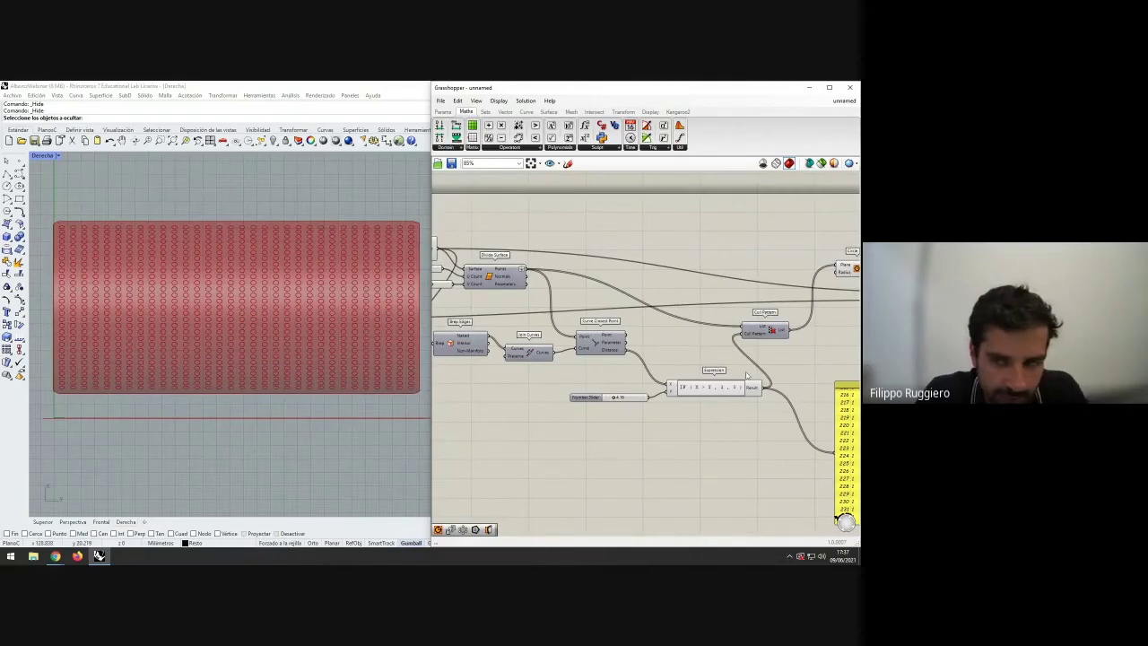
pyautogui.moveTo(762, 339); pyautogui.dragTo(771, 332)
pyautogui.click(722, 438)
pyautogui.moveTo(726, 427); pyautogui.dragTo(660, 405, button='right')
pyautogui.scroll(1, 659, 405)
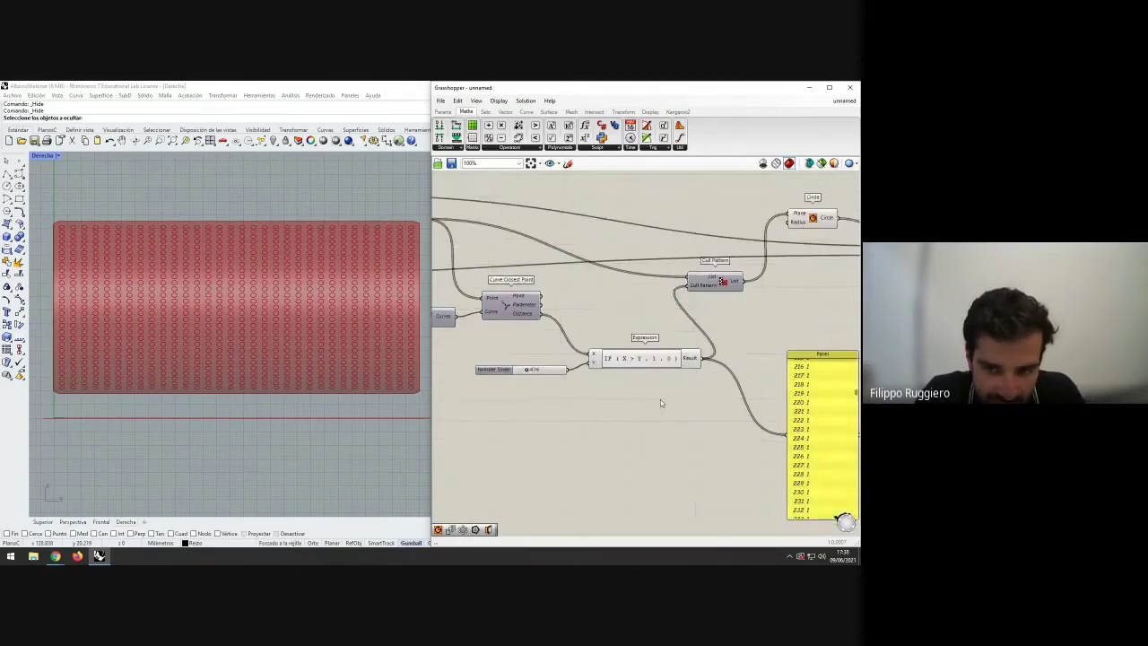
pyautogui.scroll(1, 661, 403)
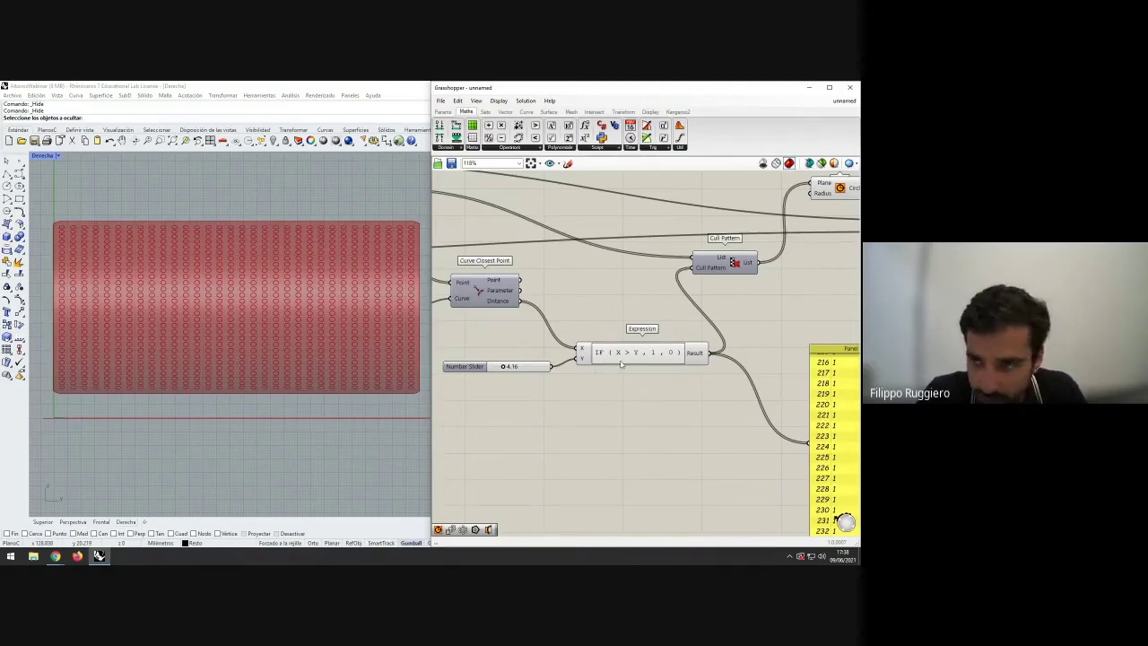
pyautogui.scroll(-2, 576, 366)
pyautogui.moveTo(575, 365); pyautogui.dragTo(534, 400, button='right')
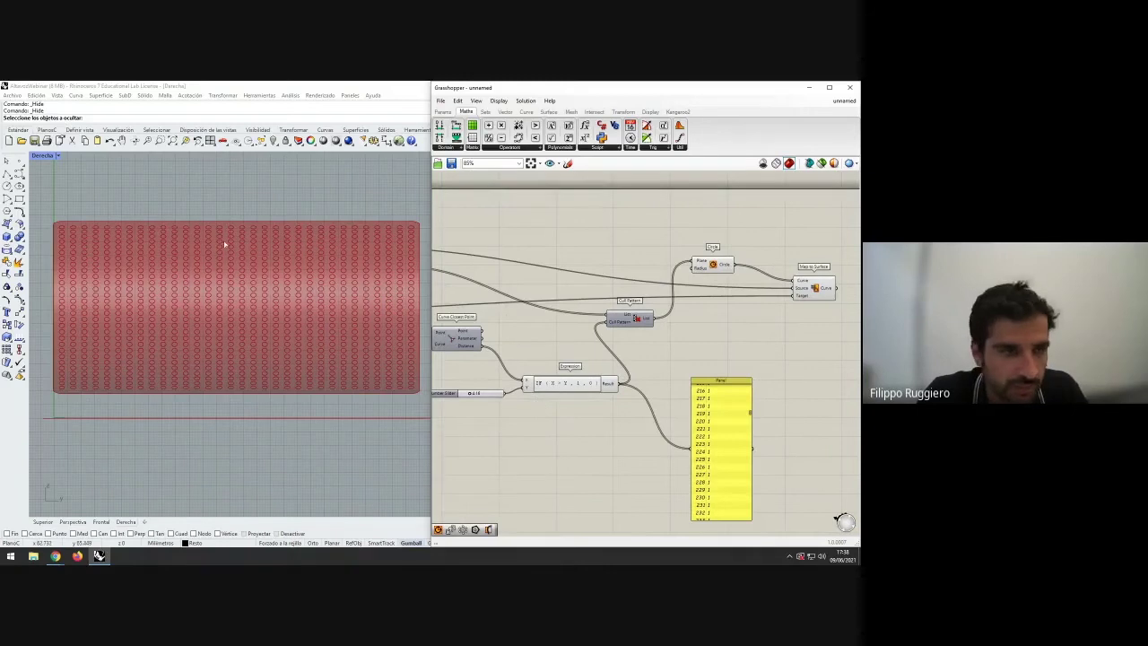
# - Maximize the Superior viewport in Rhino and move the Circle component closer to Map to Surface
pyautogui.doubleClick(42, 157)
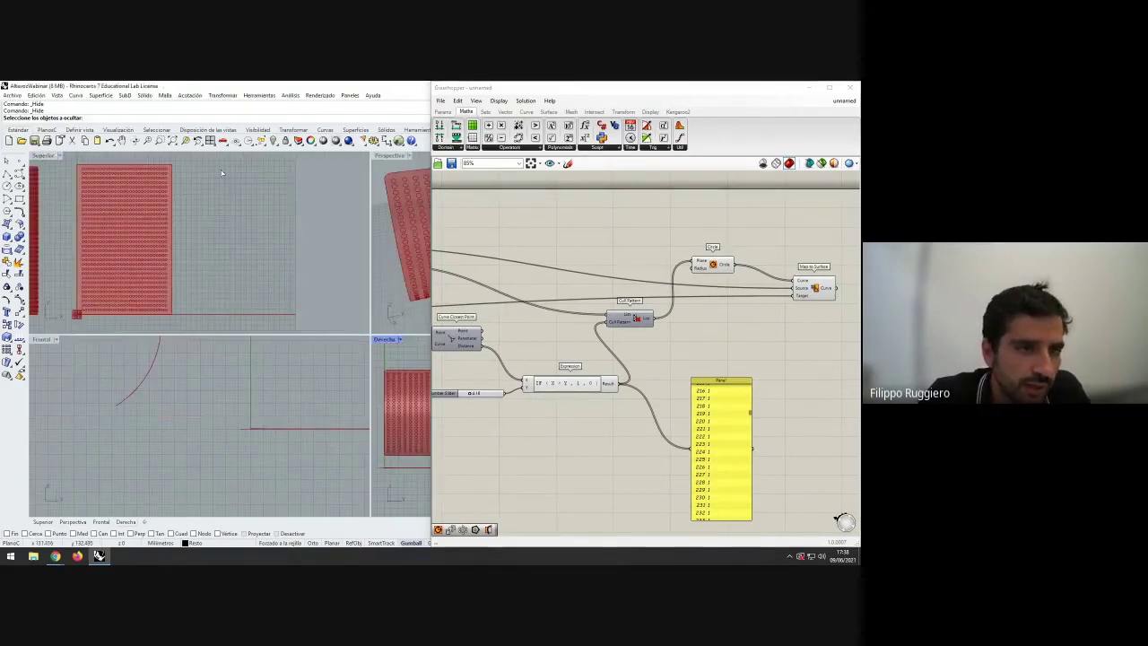
pyautogui.doubleClick(42, 157)
pyautogui.moveTo(184, 248); pyautogui.dragTo(195, 295, button='right')
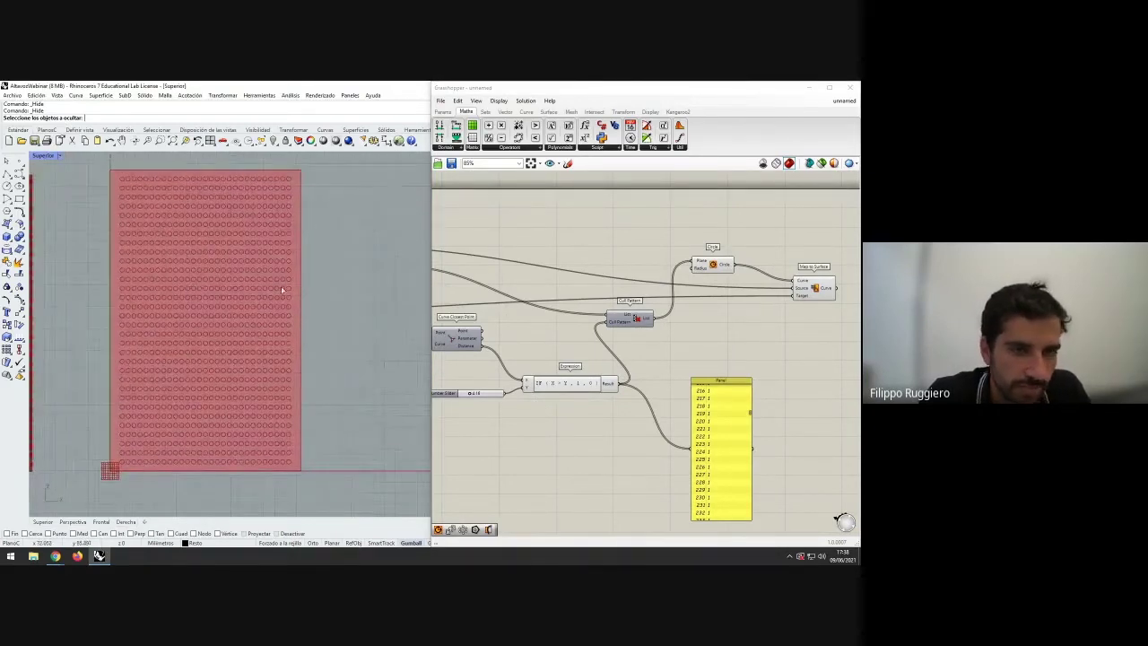
pyautogui.moveTo(709, 270); pyautogui.dragTo(738, 271)
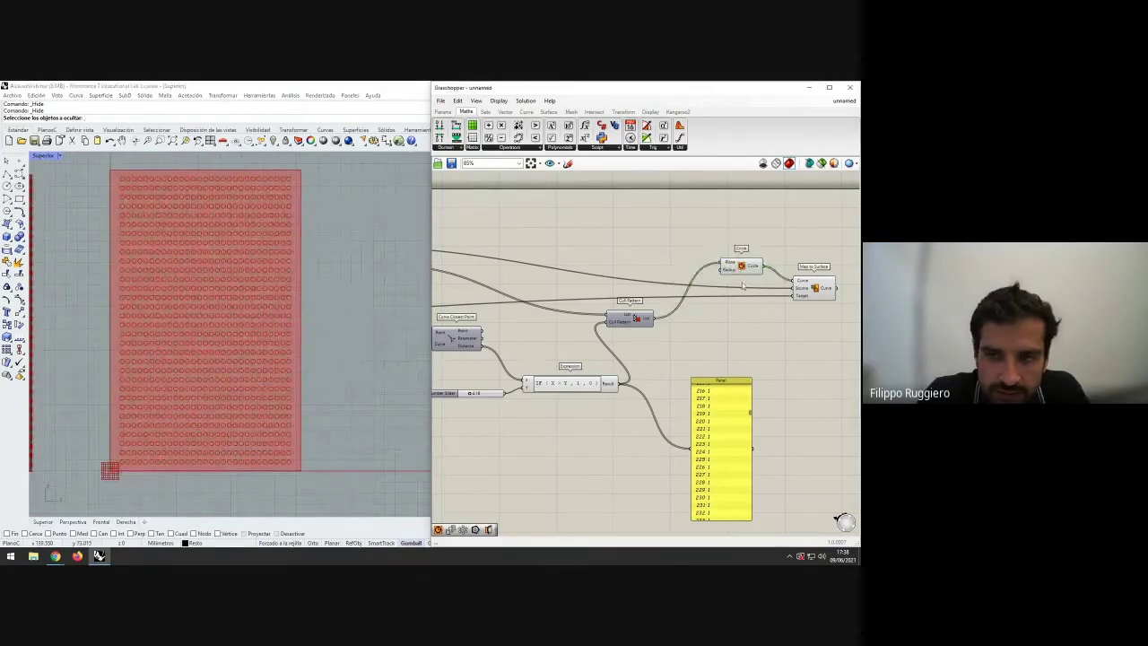
# - Add a number slider set to 1.00 and connect it to the Circle component's Radius input
pyautogui.scroll(1, 743, 262)
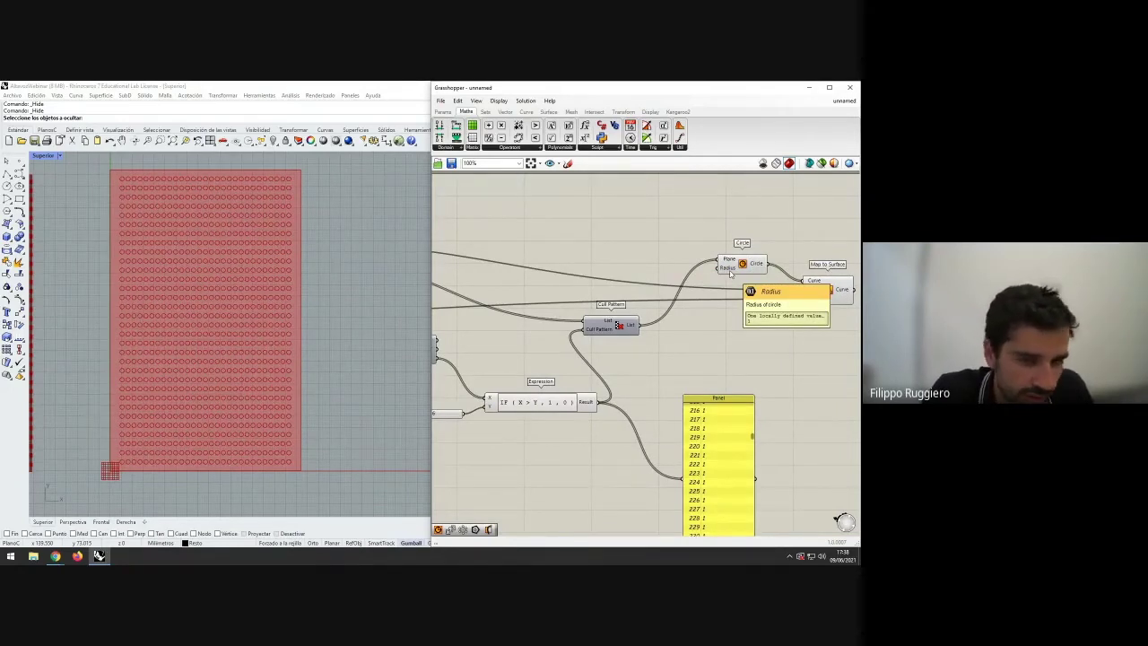
pyautogui.doubleClick(606, 257)
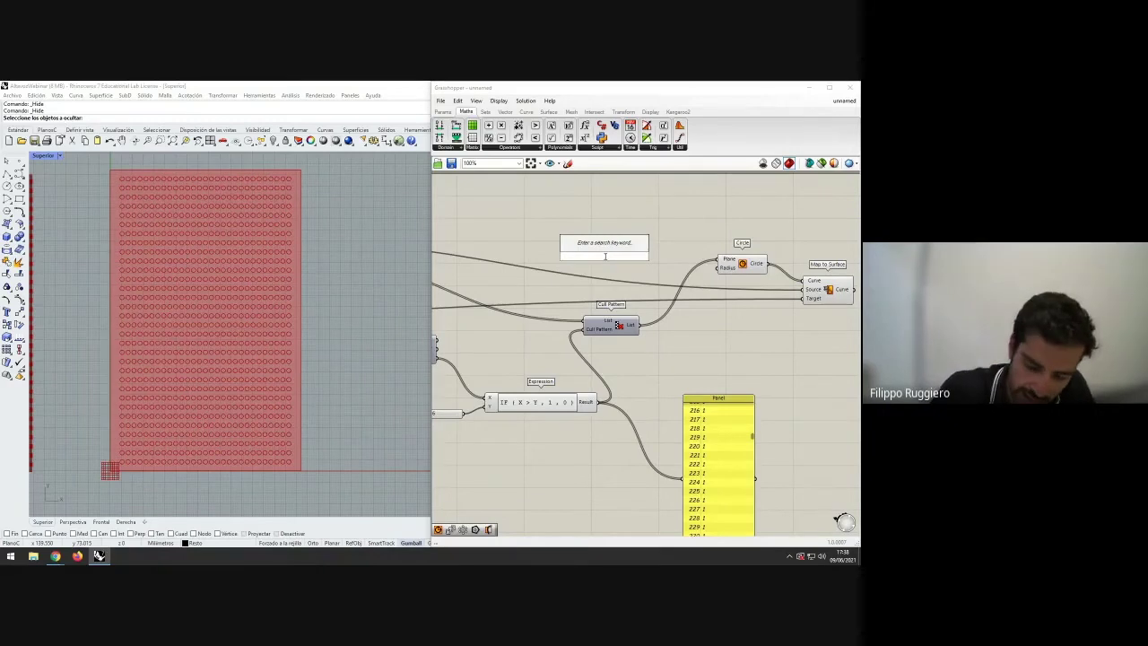
pyautogui.write('1.500')
pyautogui.press('Return')
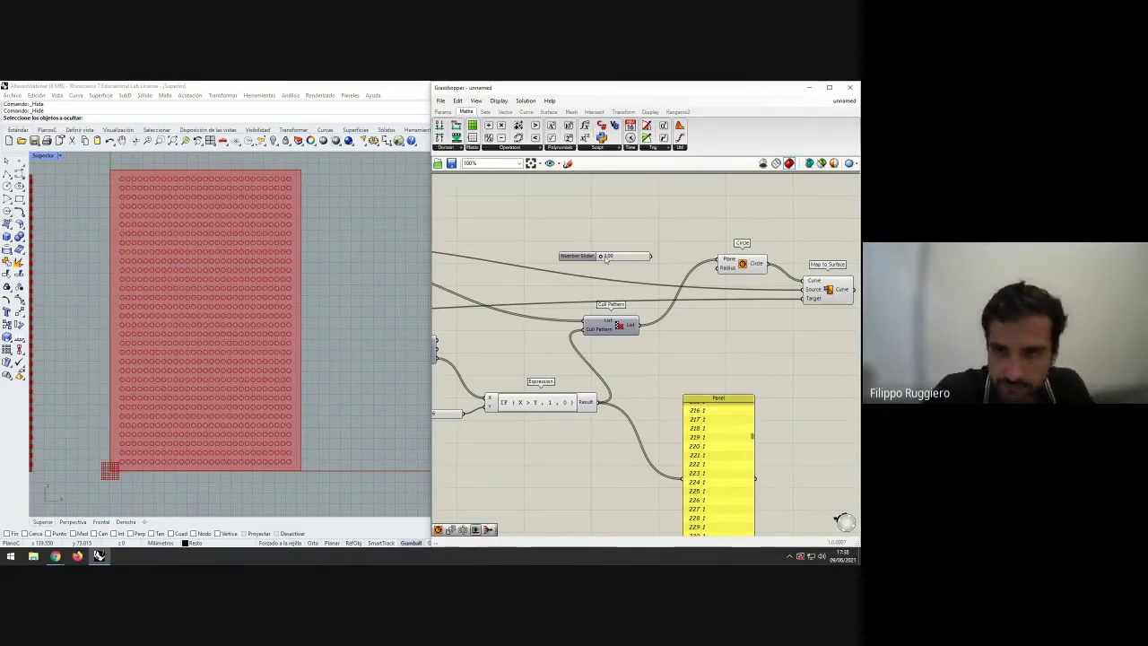
pyautogui.moveTo(653, 256); pyautogui.dragTo(719, 268)
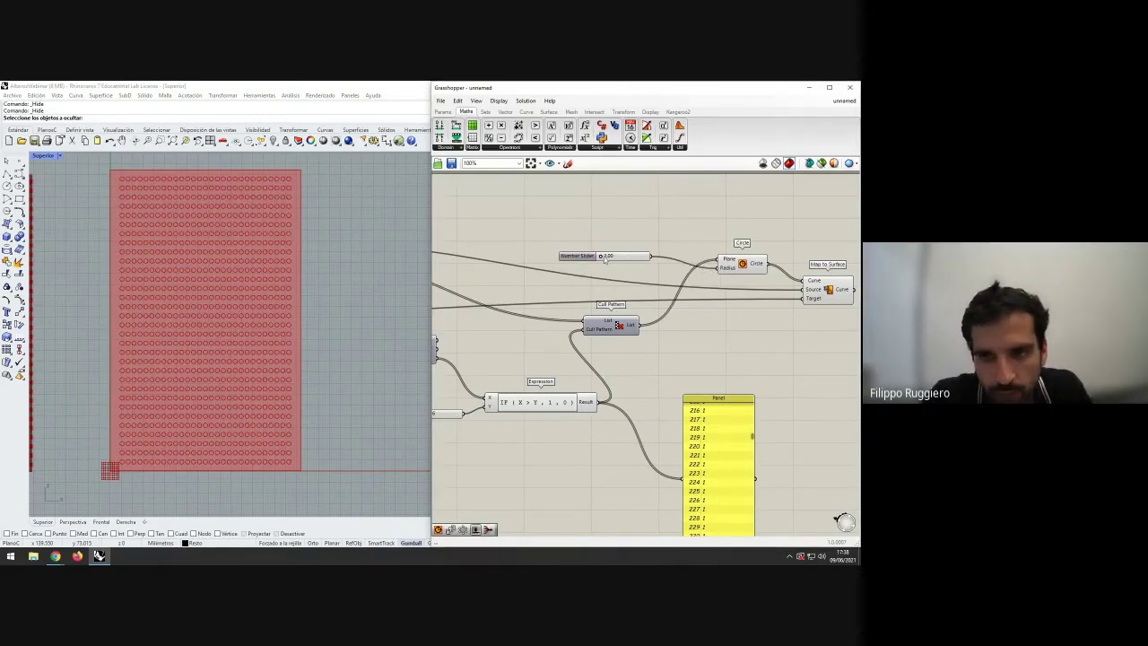
pyautogui.moveTo(602, 258); pyautogui.dragTo(585, 265)
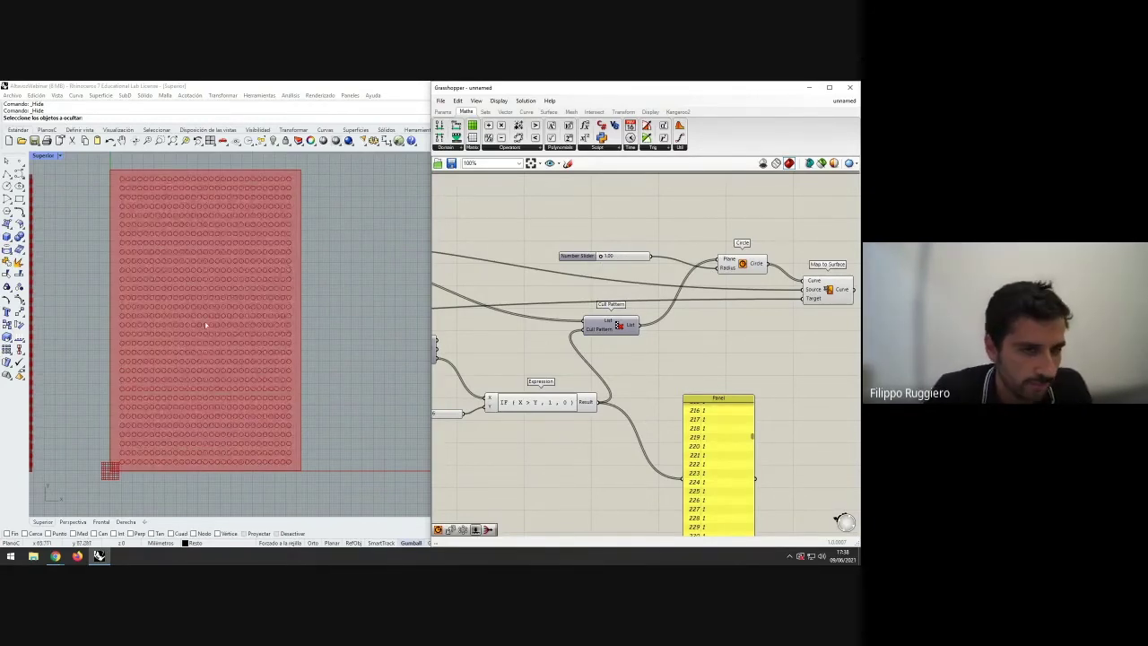
# - Draw a degree-3 S-shaped control-point curve with five points across the flat circle grid in the Superior viewport
pyautogui.moveTo(167, 359); pyautogui.dragTo(180, 371, button='right')
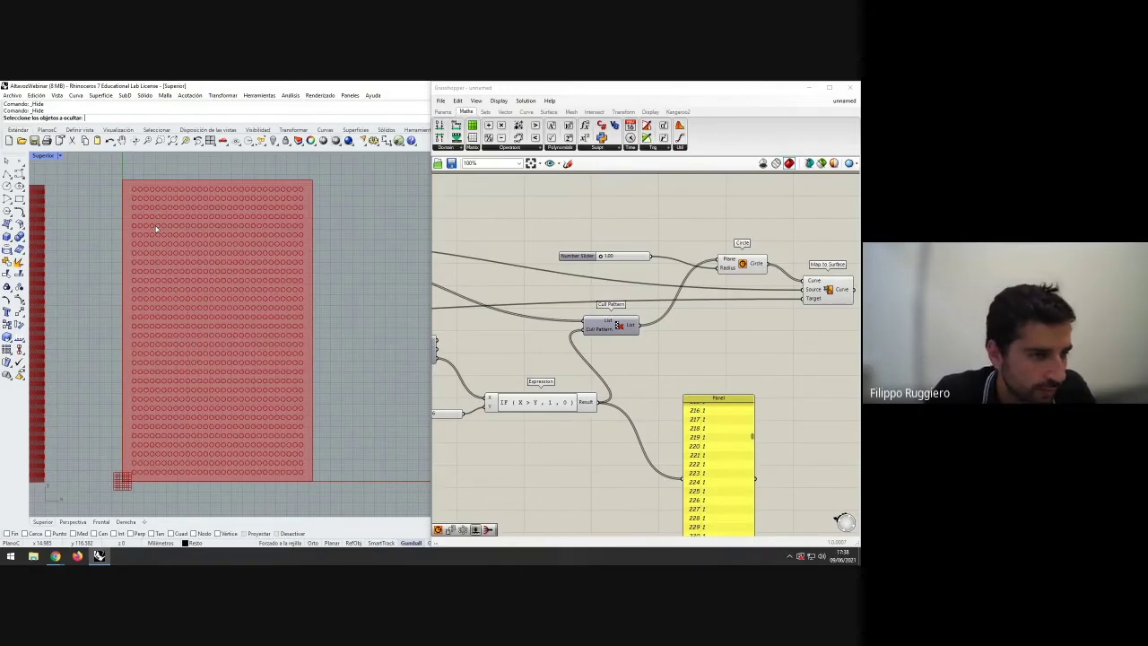
pyautogui.scroll(-1, 156, 230)
pyautogui.moveTo(738, 360); pyautogui.dragTo(735, 346, button='right')
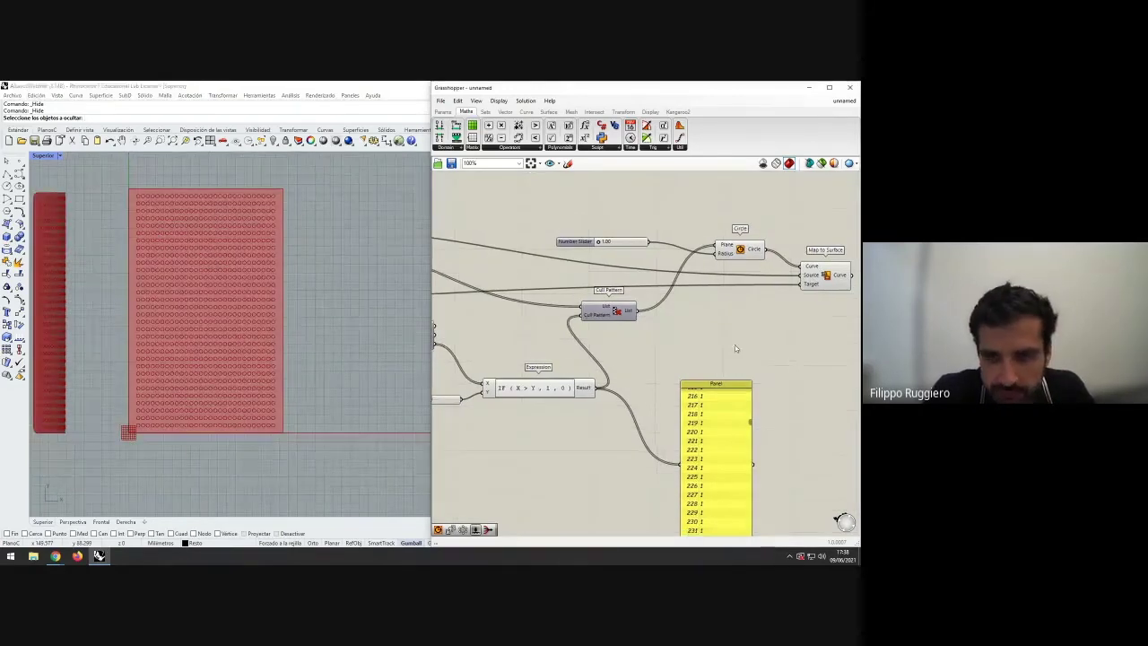
pyautogui.moveTo(331, 338); pyautogui.dragTo(347, 351, button='right')
pyautogui.scroll(2, 338, 356)
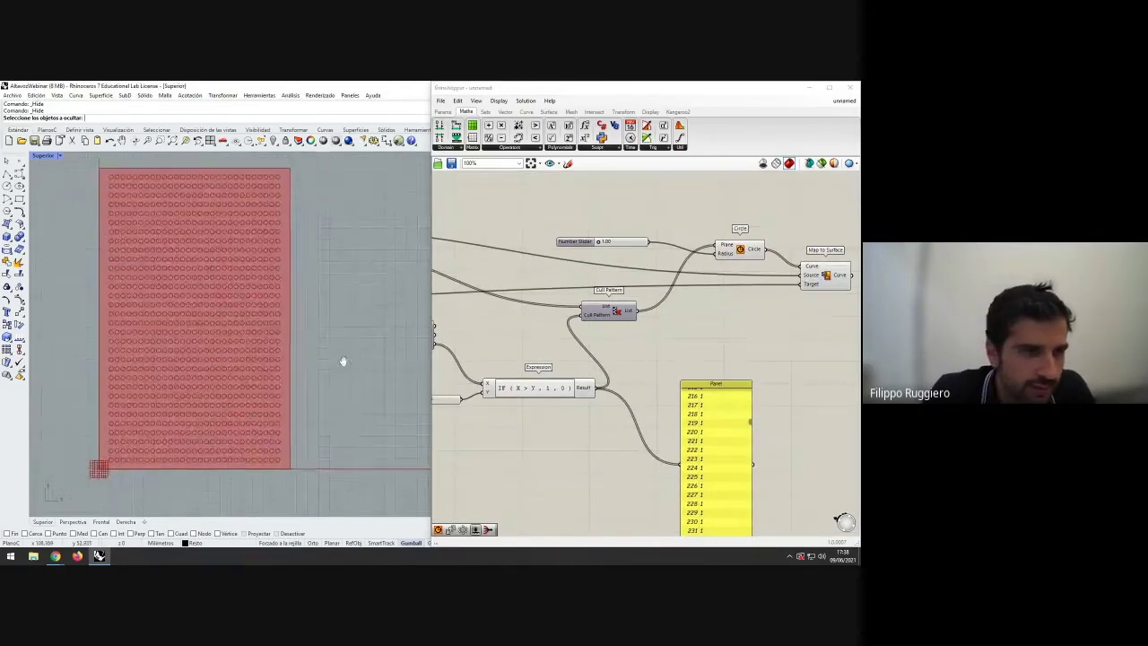
pyautogui.click(18, 174)
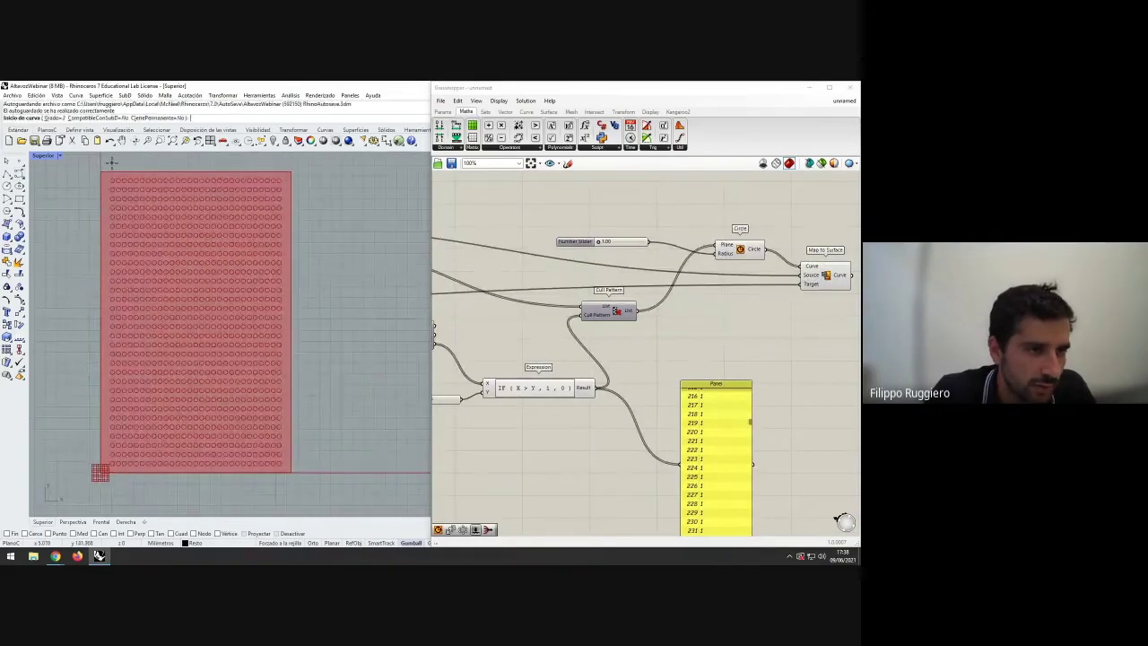
pyautogui.click(108, 163)
pyautogui.click(379, 270)
pyautogui.click(69, 337)
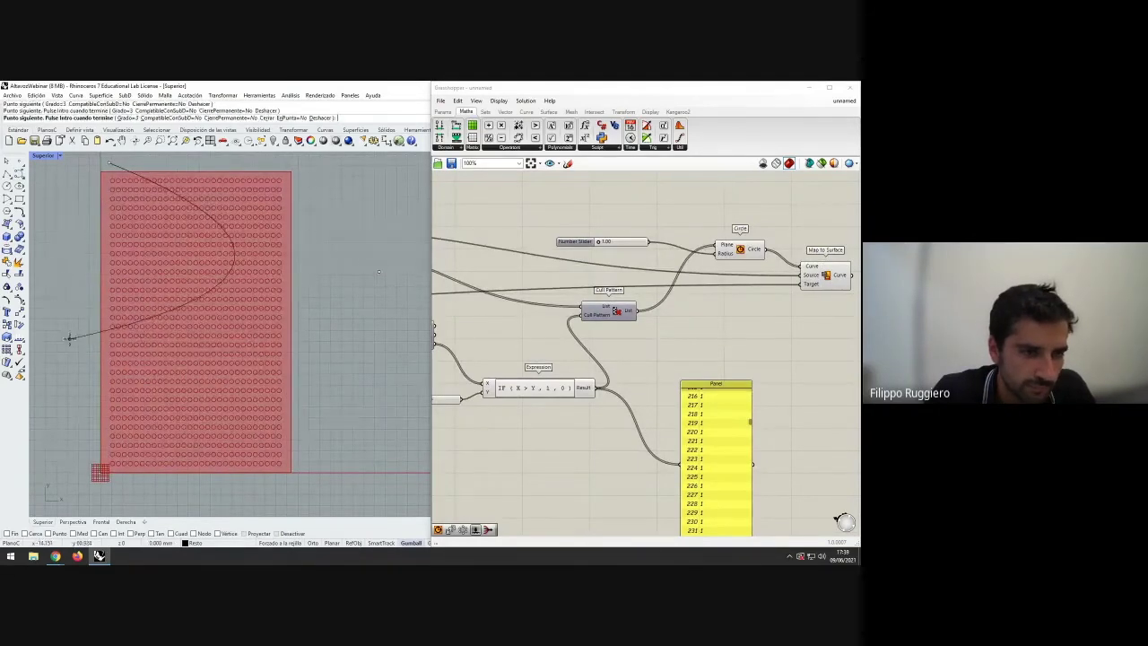
pyautogui.click(70, 422)
pyautogui.click(313, 511)
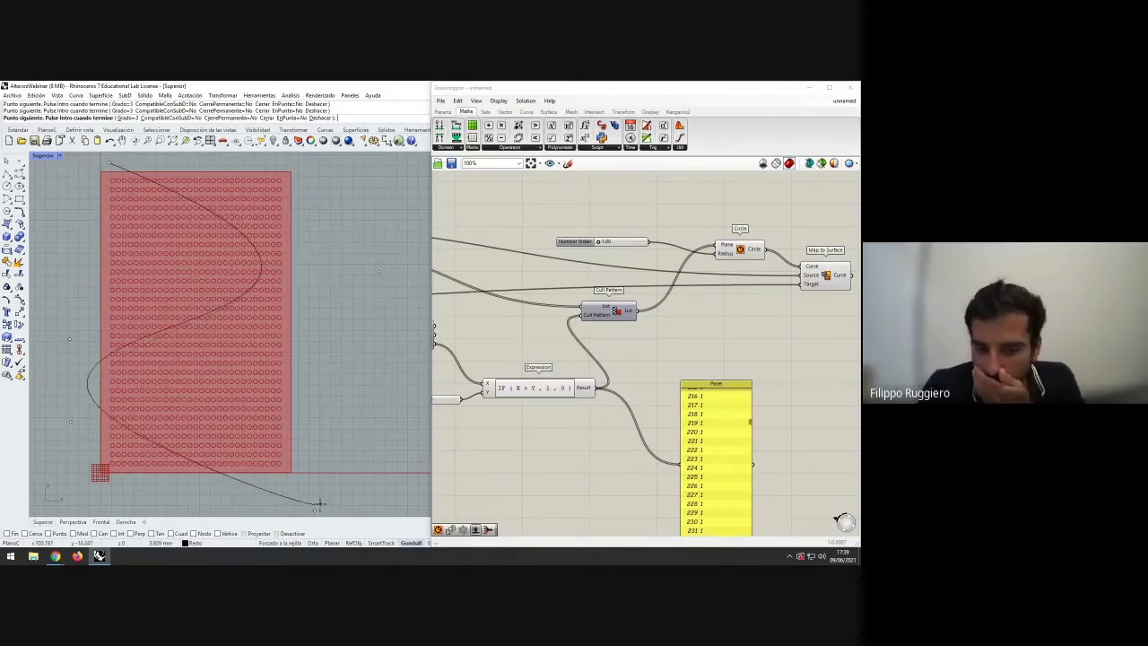
pyautogui.press('Return')
# - Shift the curve's two leftmost control points to the right so its lower bend lies inside the grid
pyautogui.click(251, 483)
pyautogui.press('F10')
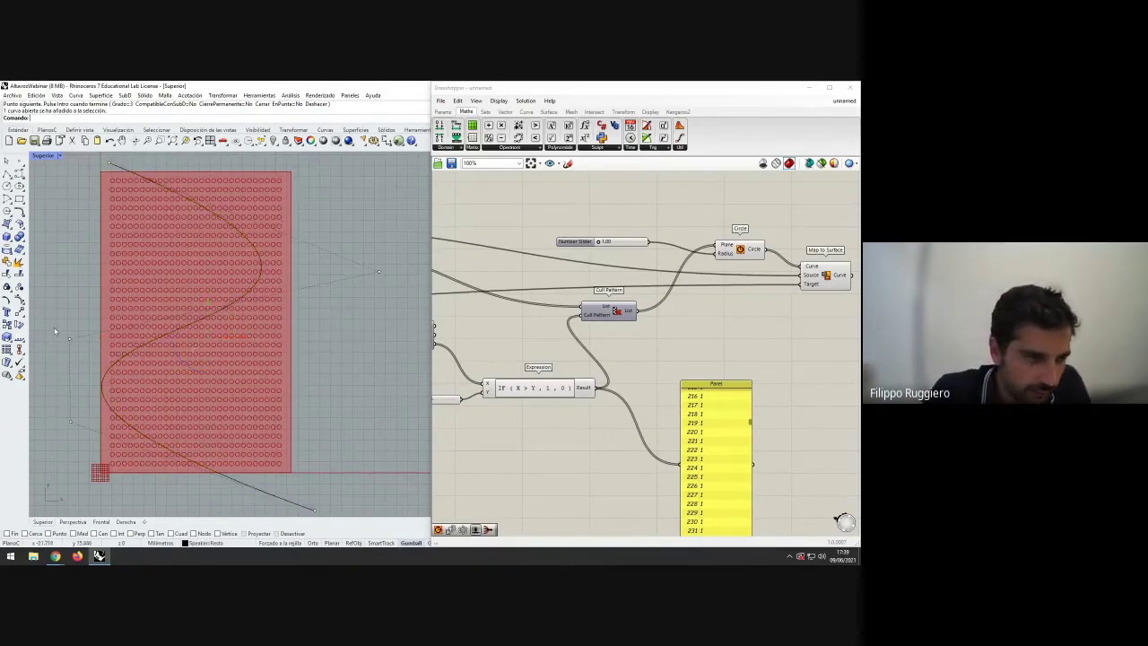
pyautogui.moveTo(53, 308); pyautogui.dragTo(84, 456)
pyautogui.moveTo(105, 382); pyautogui.dragTo(136, 383)
pyautogui.press('Escape')
pyautogui.press('Escape')
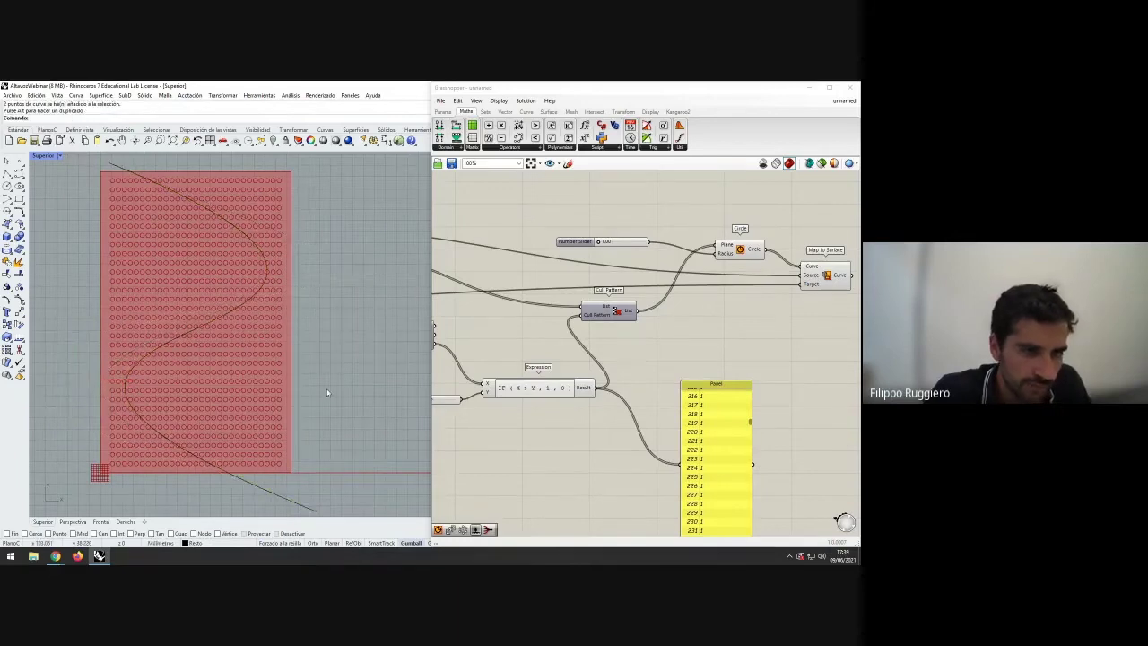
# - Delete the panel connected to the Expression's Result output
pyautogui.scroll(-2, 342, 384)
pyautogui.moveTo(342, 383); pyautogui.dragTo(333, 341, button='right')
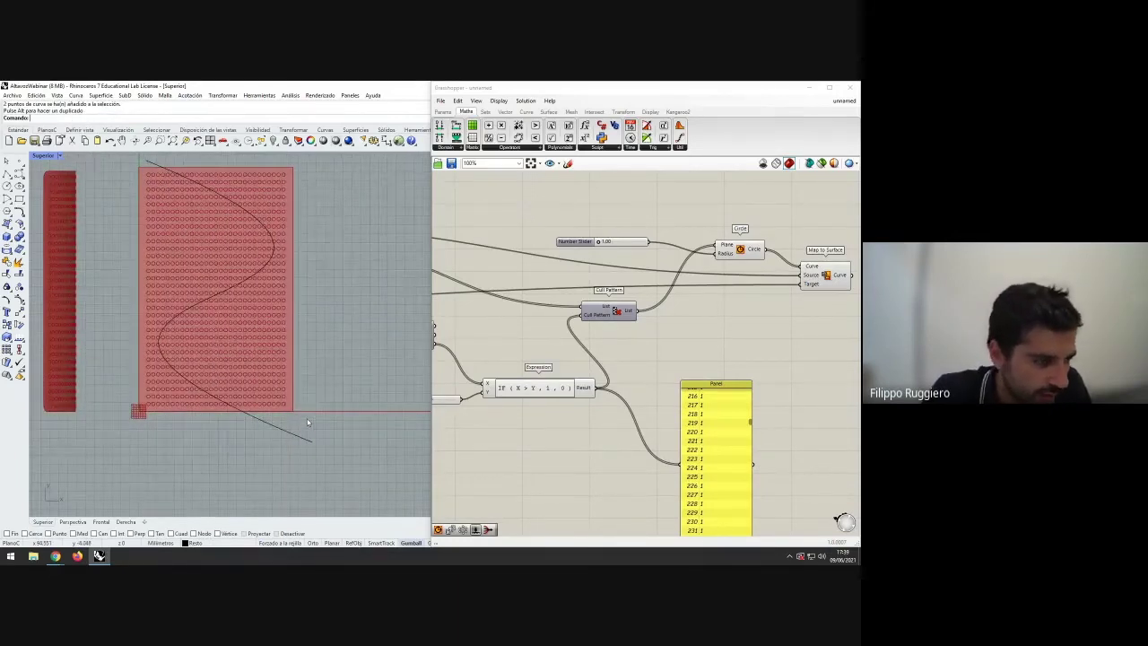
pyautogui.moveTo(550, 442); pyautogui.dragTo(515, 442, button='right')
pyautogui.moveTo(676, 430); pyautogui.dragTo(665, 450)
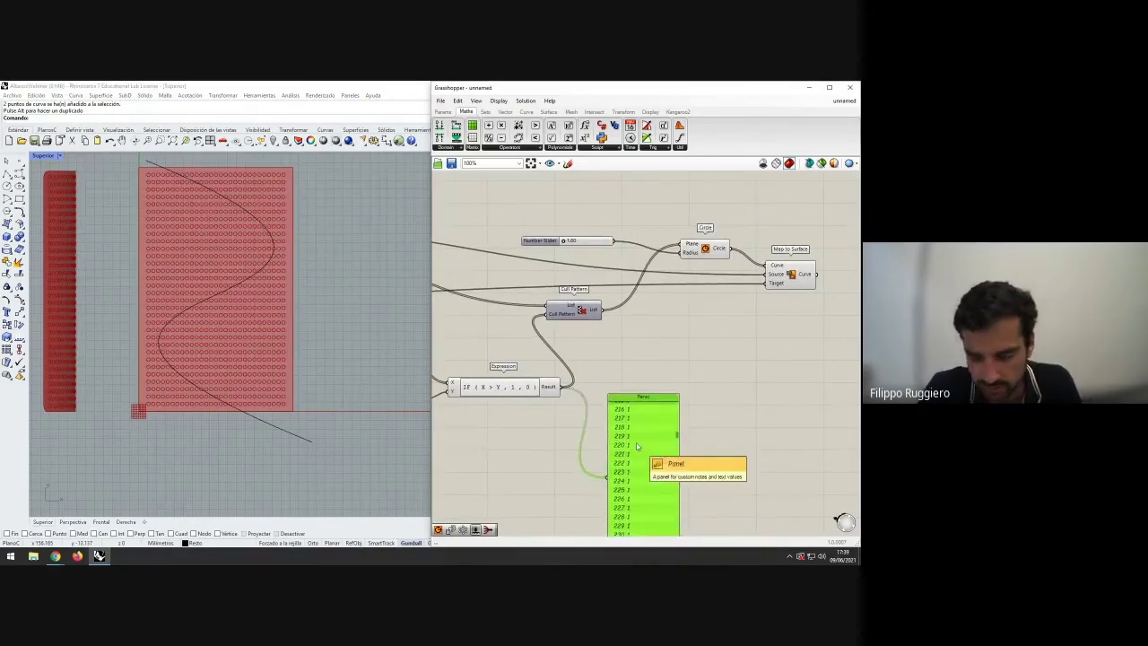
pyautogui.press('Delete')
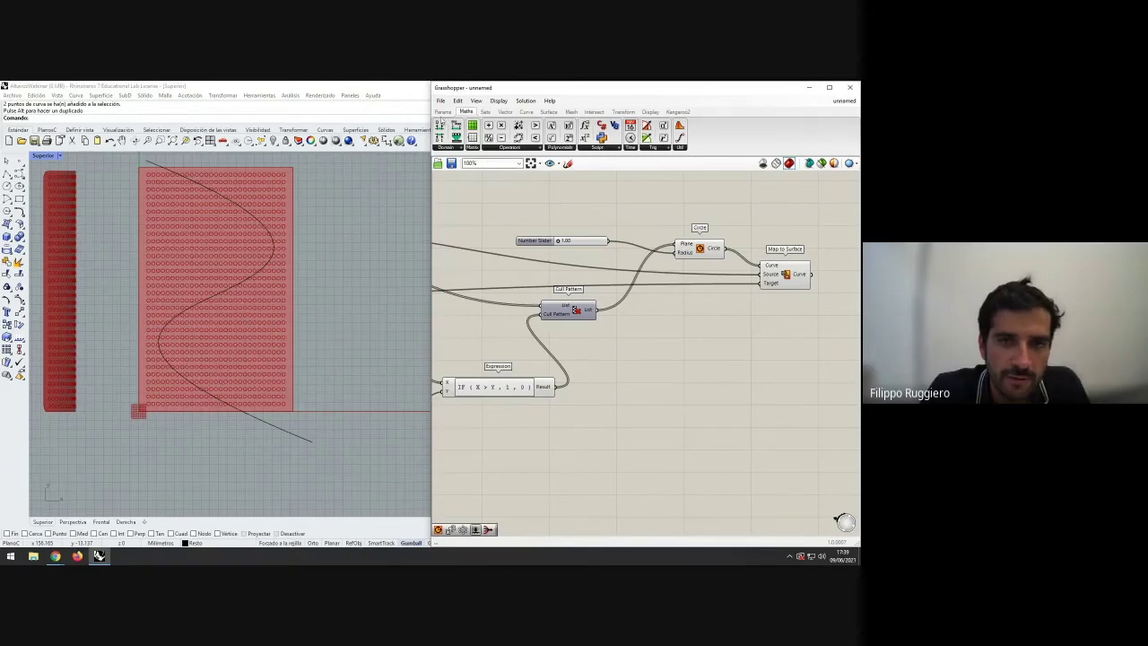
# - Add a Curve parameter, reference the S-shaped Rhino curve in it, and place it beside the Expression component
pyautogui.click(442, 111)
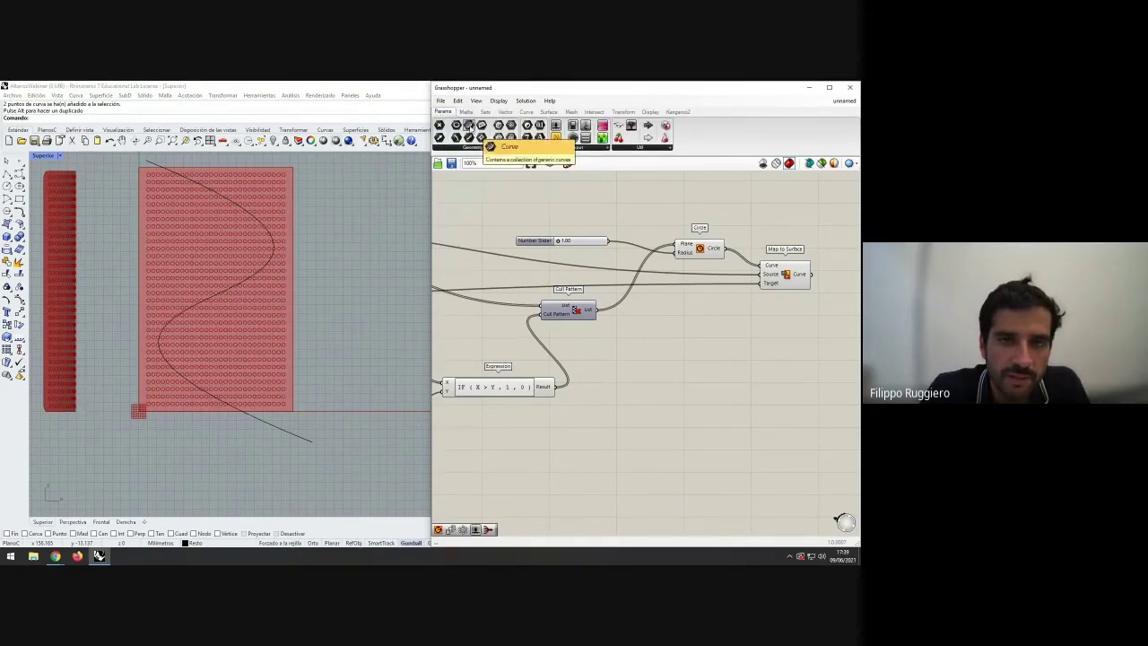
pyautogui.moveTo(468, 126); pyautogui.dragTo(652, 365)
pyautogui.rightClick(655, 360)
pyautogui.click(696, 483)
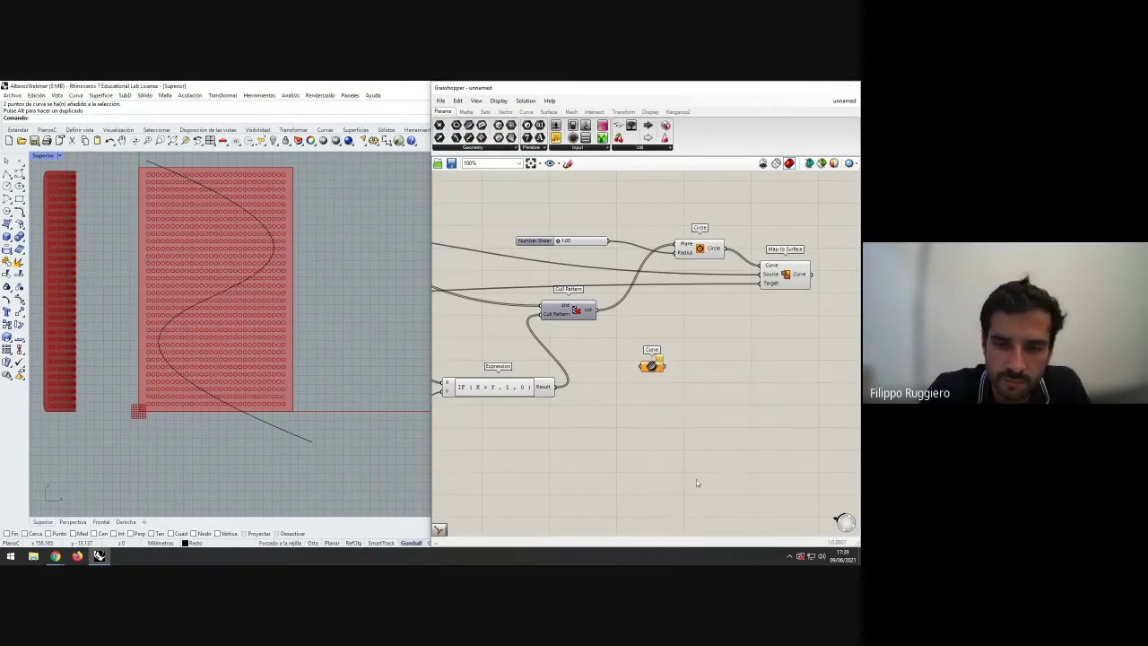
pyautogui.click(296, 434)
pyautogui.moveTo(651, 372); pyautogui.dragTo(658, 402)
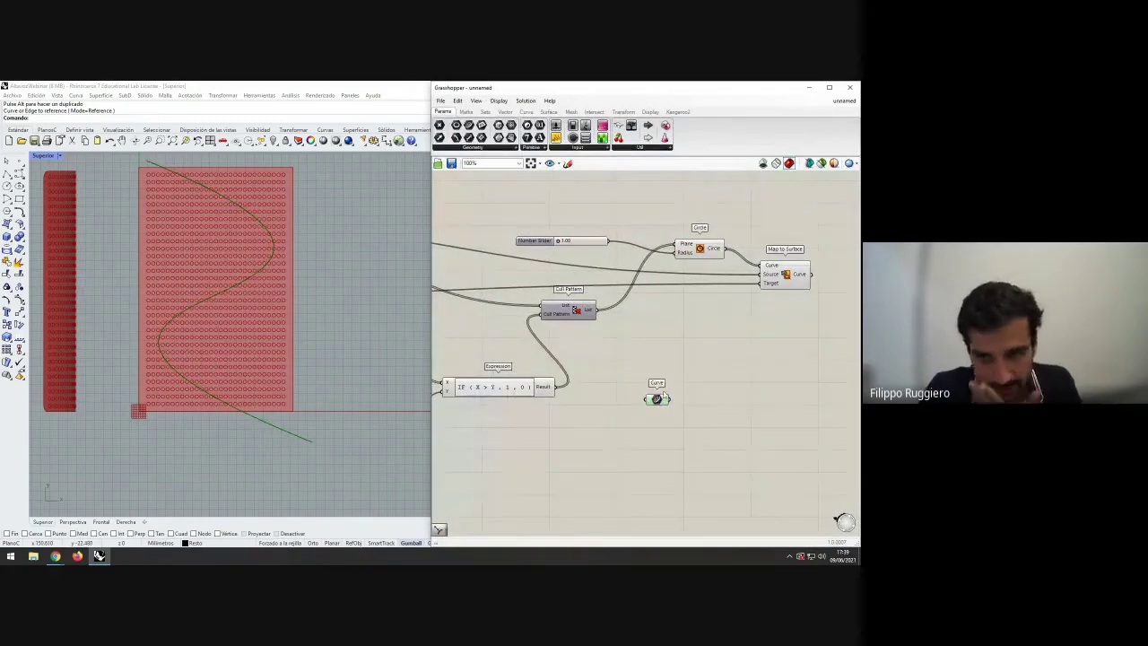
pyautogui.moveTo(665, 407); pyautogui.dragTo(621, 395)
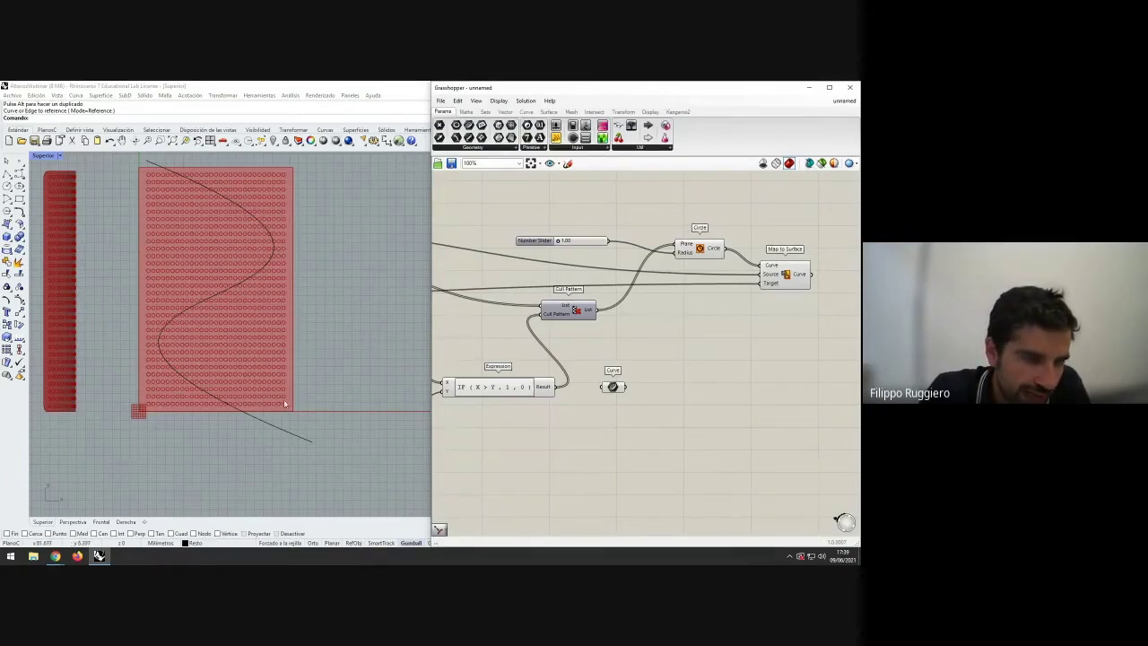
# - Add a Curve Closest Point component and feed it the culled points and the referenced S-shaped curve
pyautogui.scroll(3, 284, 408)
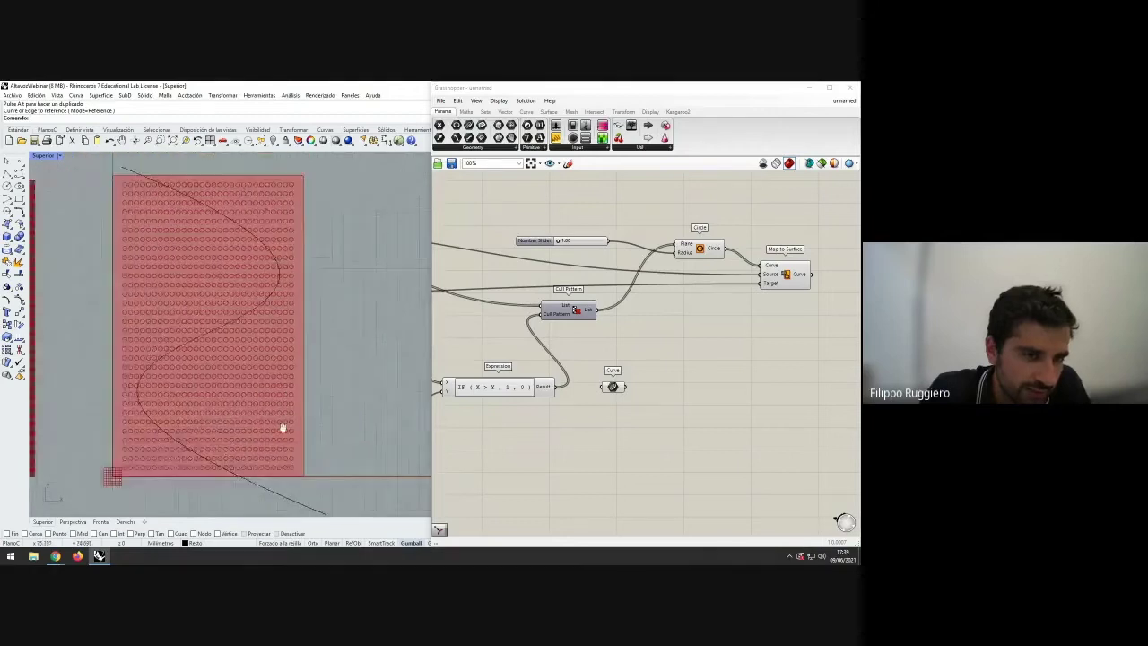
pyautogui.scroll(3, 278, 421)
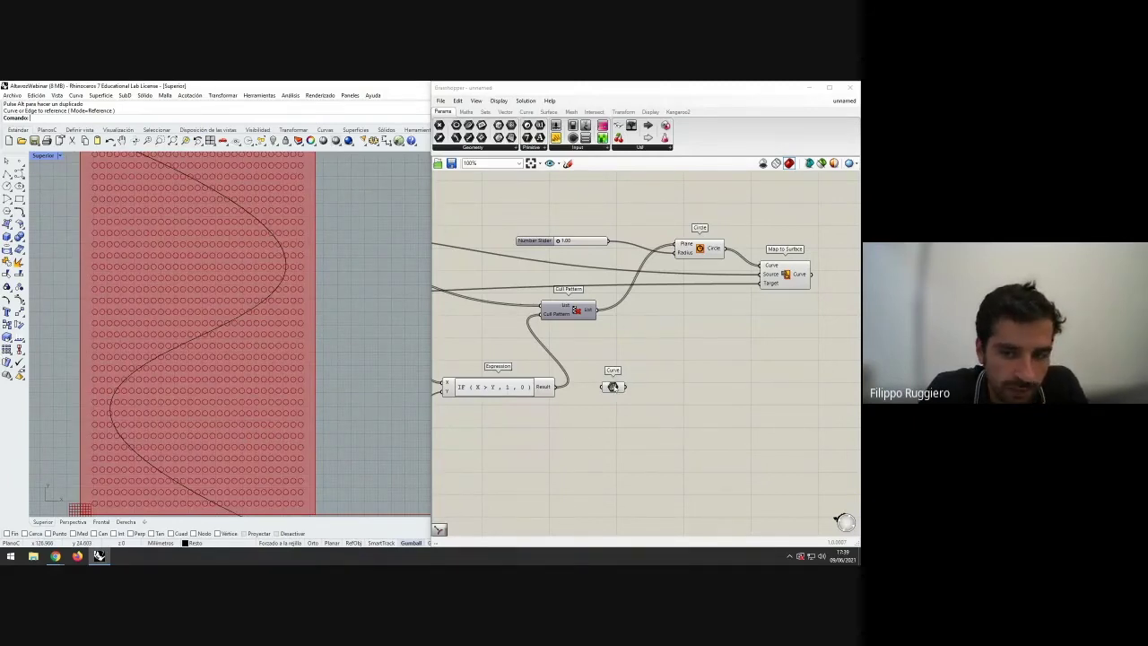
pyautogui.moveTo(612, 387); pyautogui.dragTo(588, 408)
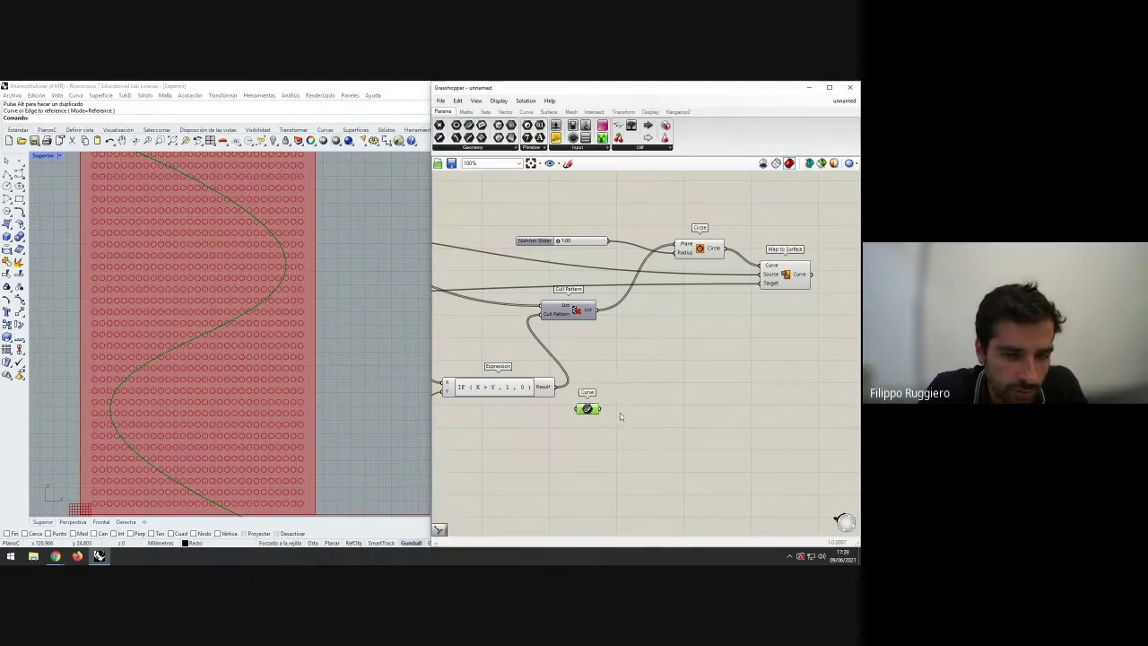
pyautogui.doubleClick(655, 357)
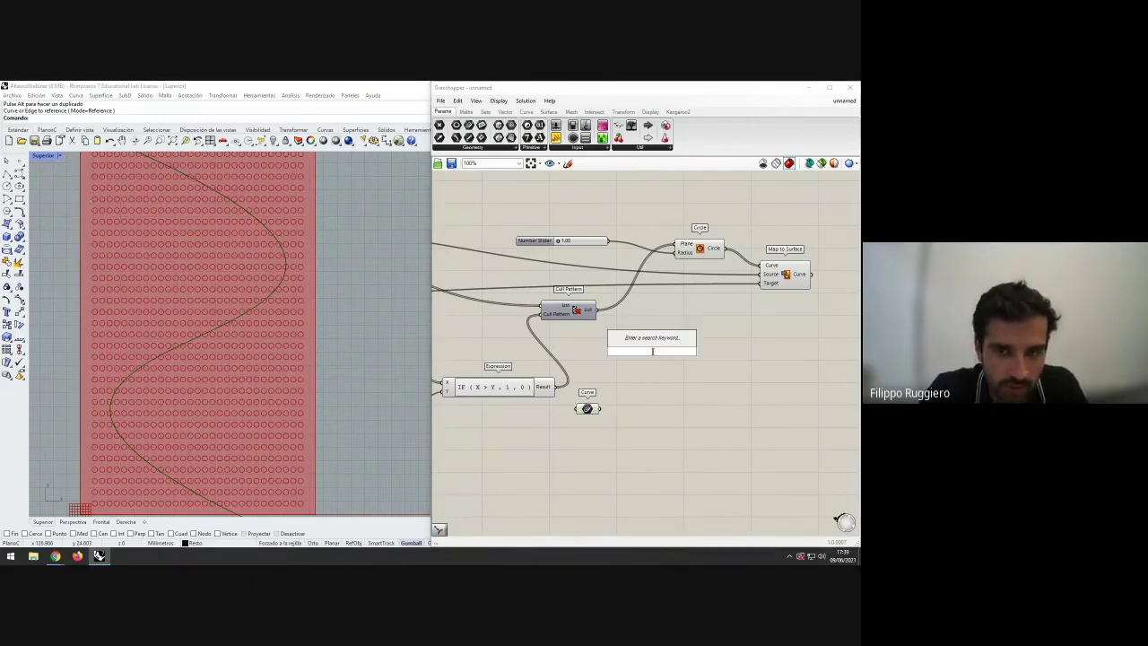
pyautogui.write('curve')
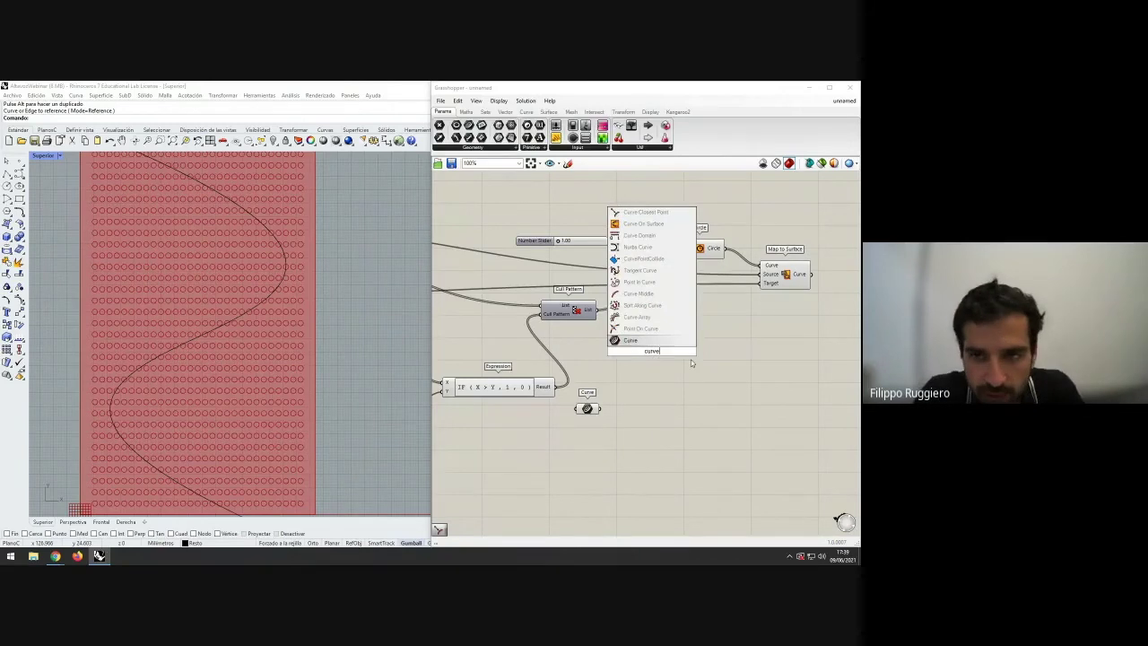
pyautogui.click(642, 212)
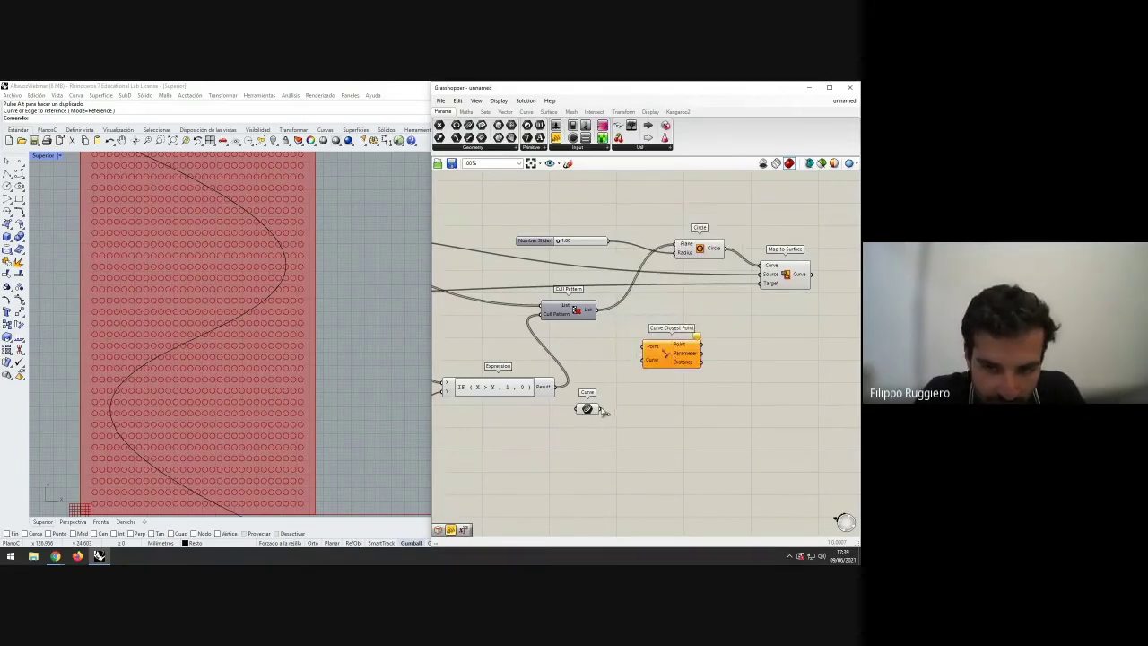
pyautogui.moveTo(601, 409); pyautogui.dragTo(644, 359)
pyautogui.moveTo(596, 311); pyautogui.dragTo(645, 346)
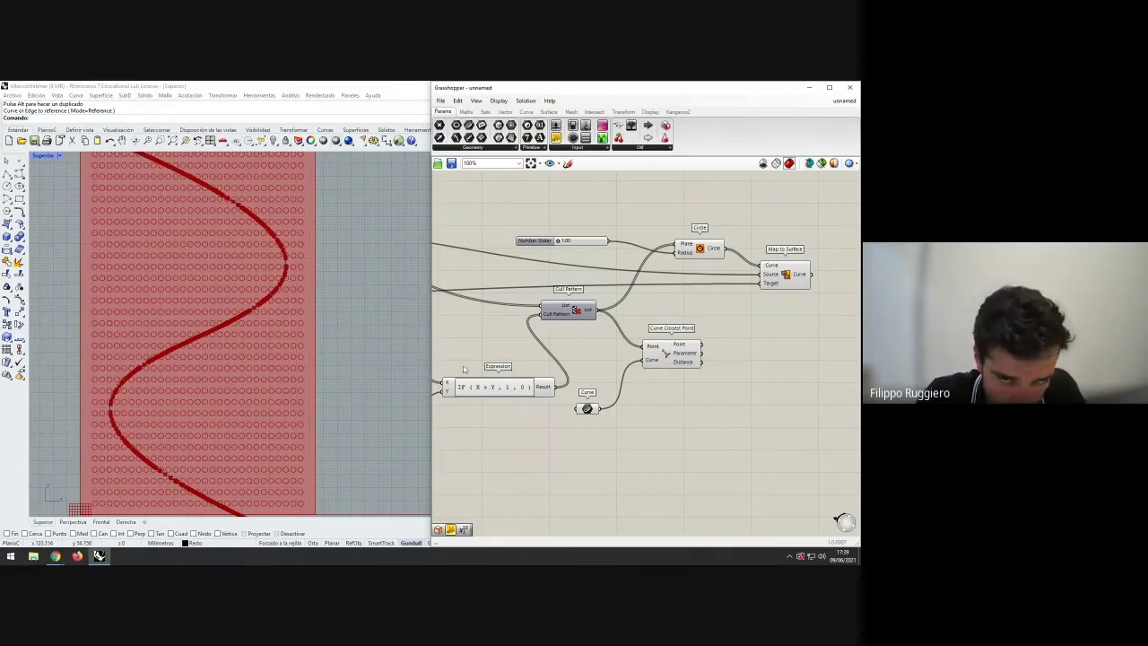
# - Turn off the preview of the new Curve Closest Point component
pyautogui.rightClick(666, 354)
pyautogui.click(713, 390)
pyautogui.moveTo(713, 390); pyautogui.dragTo(667, 375, button='right')
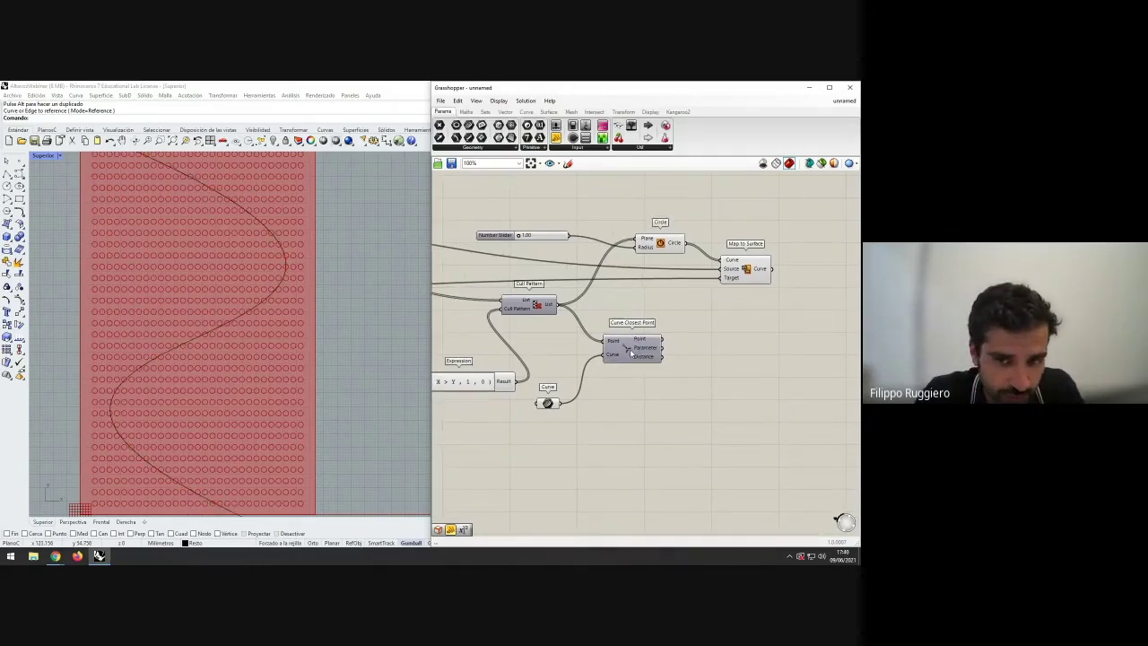
# - Move the Circle, Map to Surface and radius slider further right to free space after Curve Closest Point
pyautogui.moveTo(650, 359); pyautogui.dragTo(610, 355, button='right')
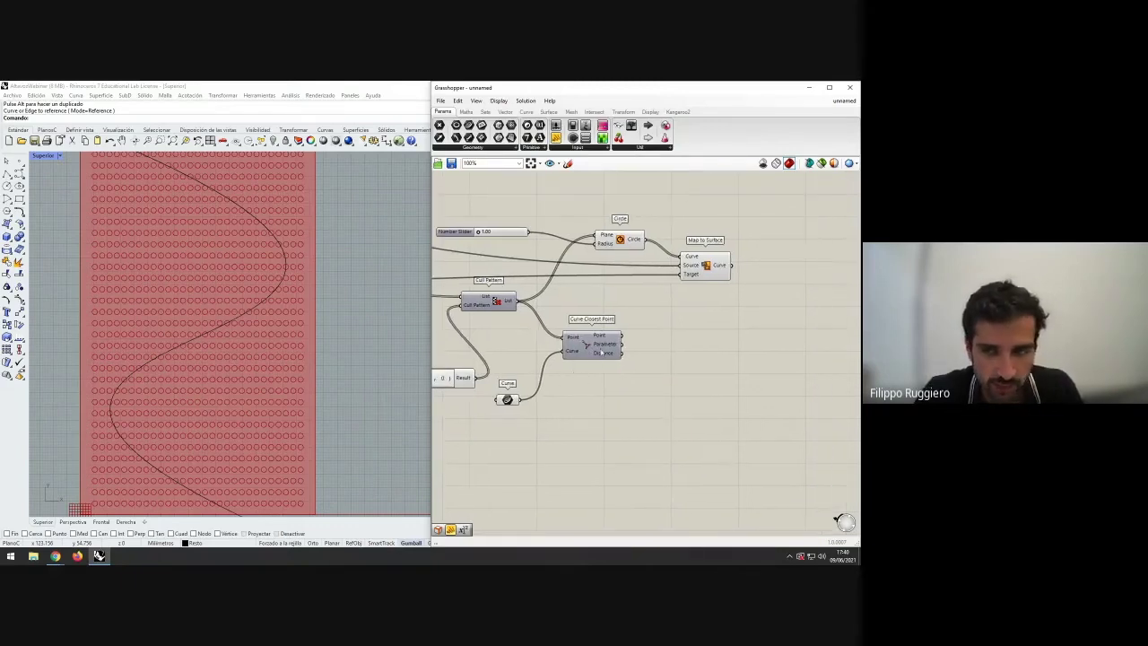
pyautogui.moveTo(738, 274); pyautogui.dragTo(763, 246)
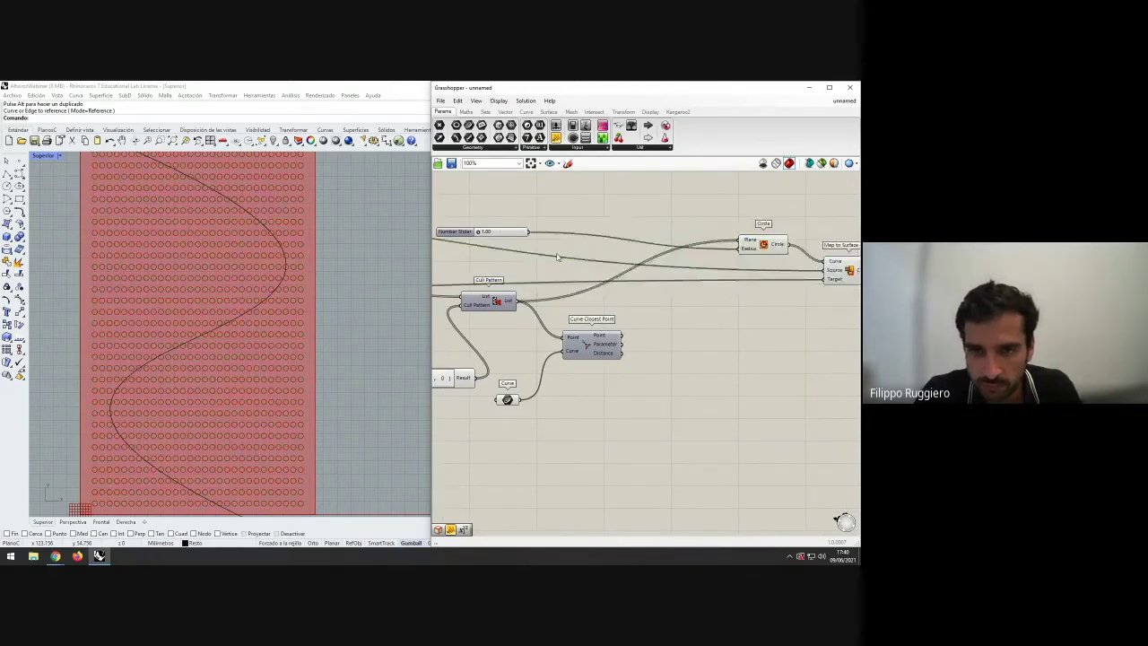
pyautogui.moveTo(511, 235); pyautogui.dragTo(646, 246)
pyautogui.click(702, 318)
# - Add a Panel beside Curve Closest Point, feed it the Distance output, and adjust the panel's font
pyautogui.moveTo(686, 328); pyautogui.dragTo(665, 311, button='right')
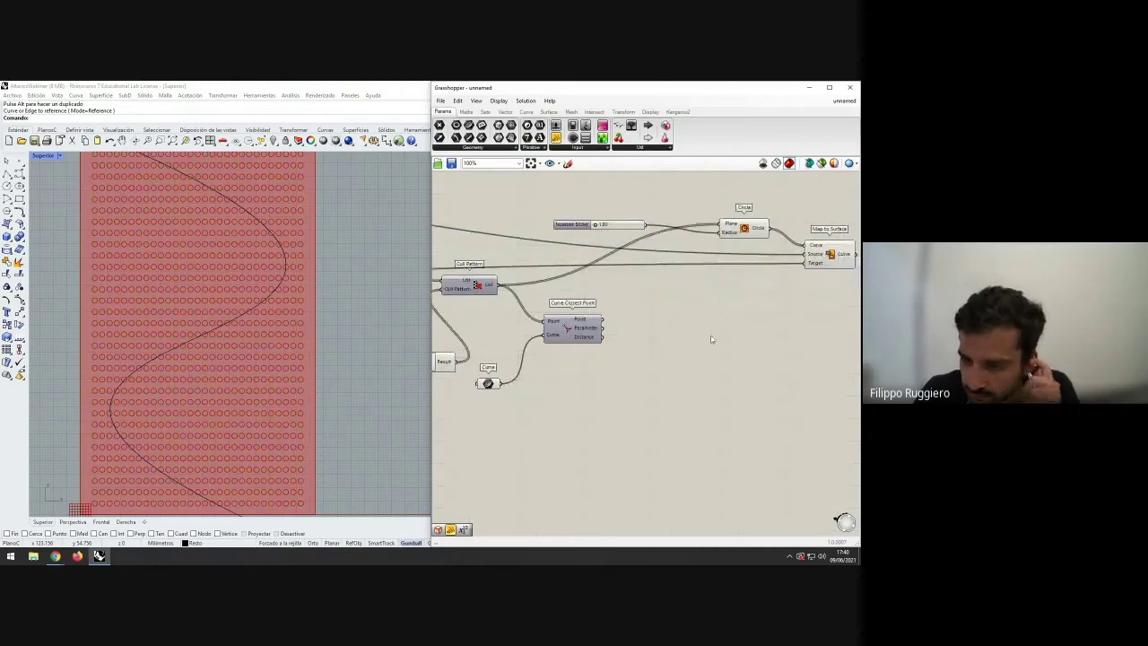
pyautogui.click(680, 355)
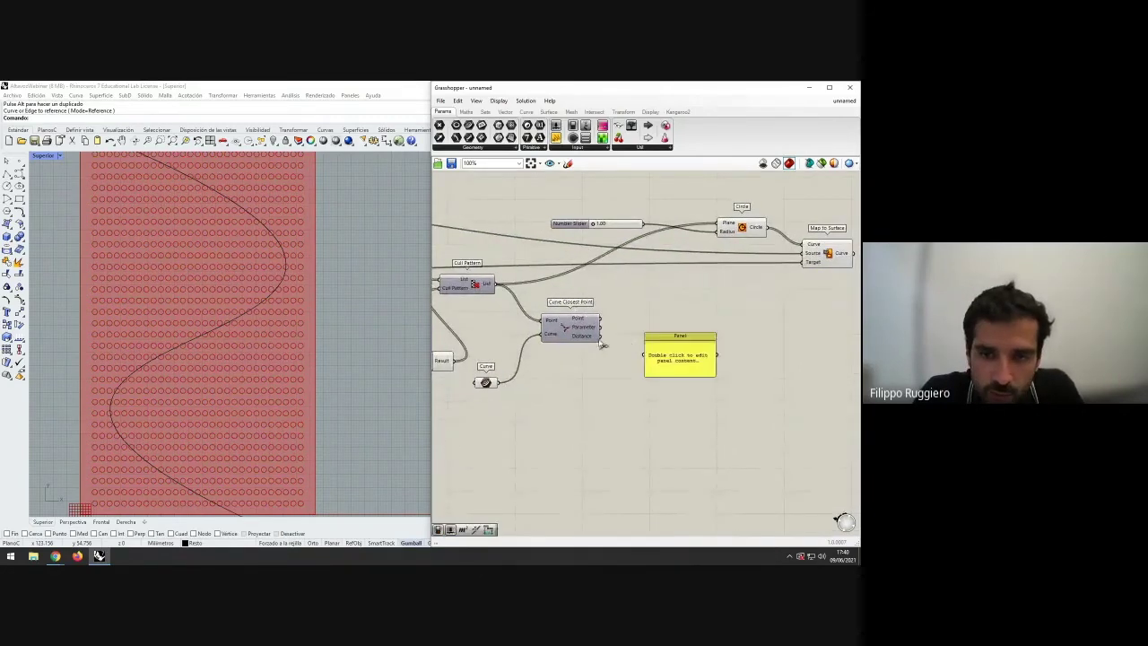
pyautogui.moveTo(601, 337); pyautogui.dragTo(645, 355)
pyautogui.rightClick(671, 364)
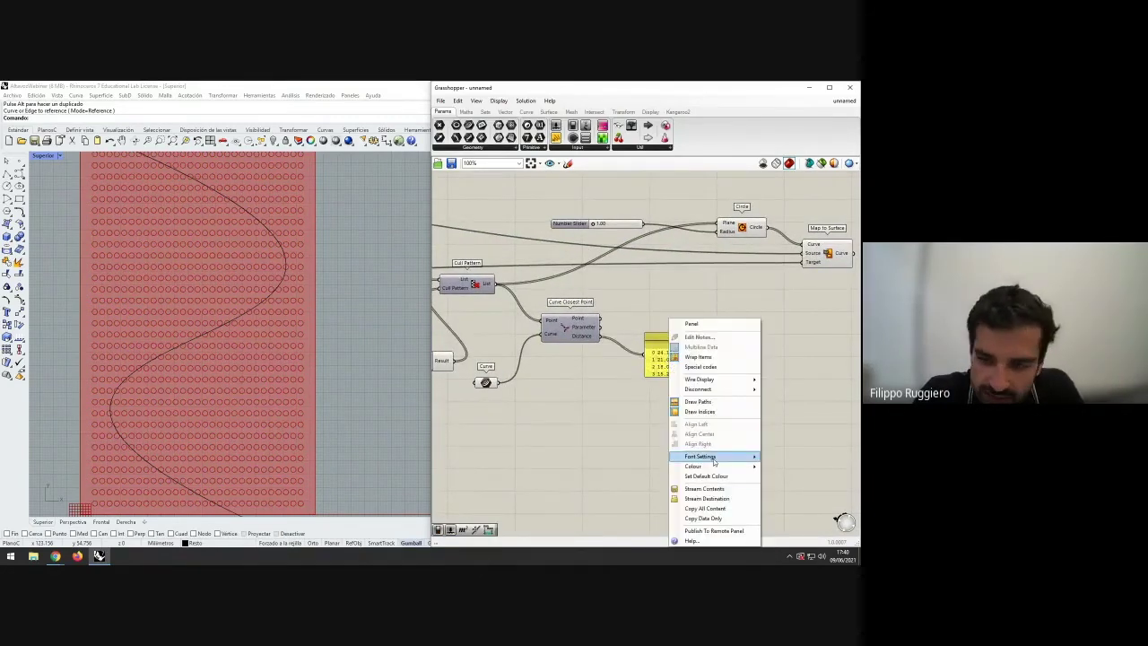
pyautogui.moveTo(713, 459)
pyautogui.click(782, 457)
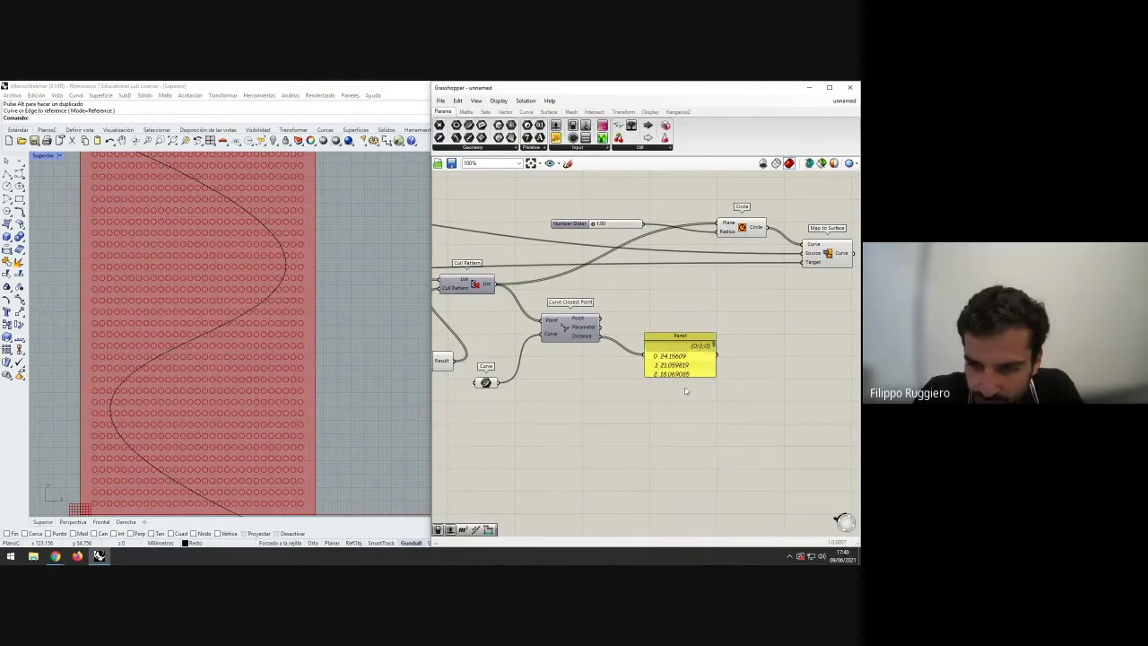
# - Stretch the distance panel taller and place it just below Curve Closest Point
pyautogui.moveTo(684, 376); pyautogui.dragTo(684, 526)
pyautogui.moveTo(713, 403); pyautogui.dragTo(688, 402)
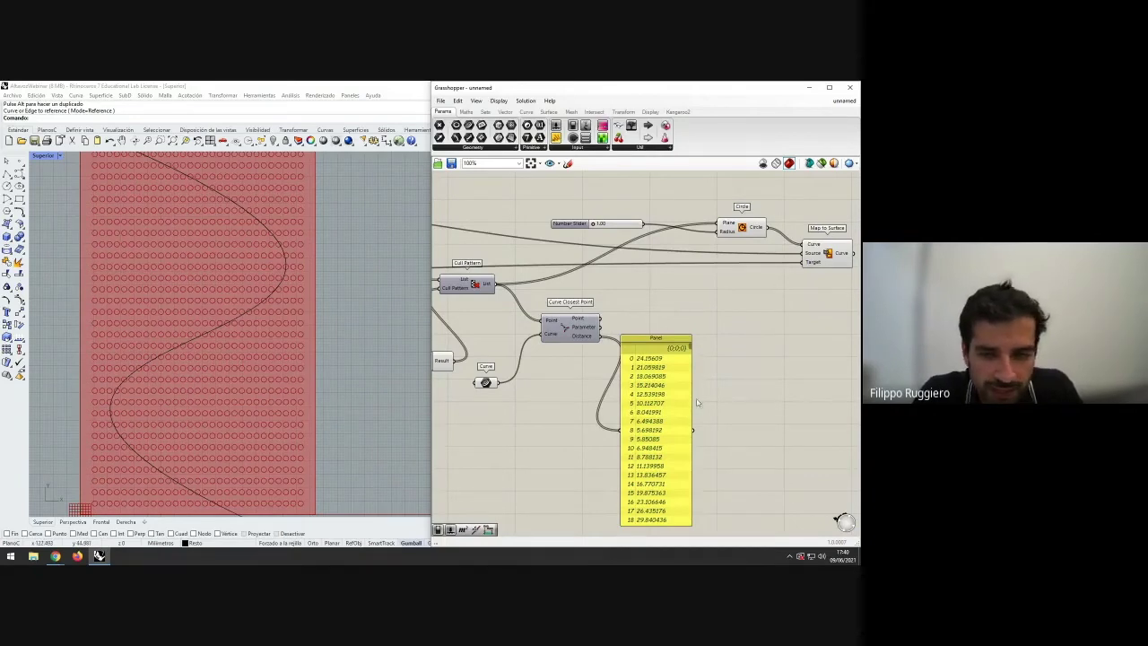
pyautogui.moveTo(668, 412); pyautogui.dragTo(642, 430)
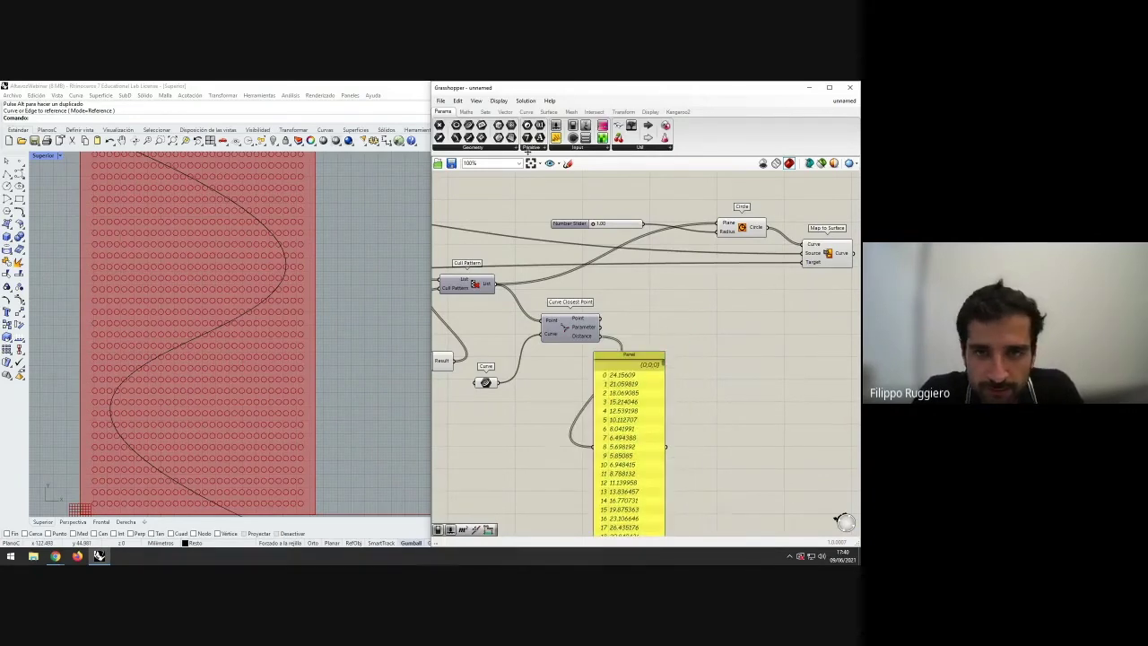
# - Add a Bounds component to the right of Curve Closest Point and feed it the Distance output
pyautogui.click(490, 533)
pyautogui.click(704, 349)
pyautogui.moveTo(703, 351); pyautogui.dragTo(702, 349)
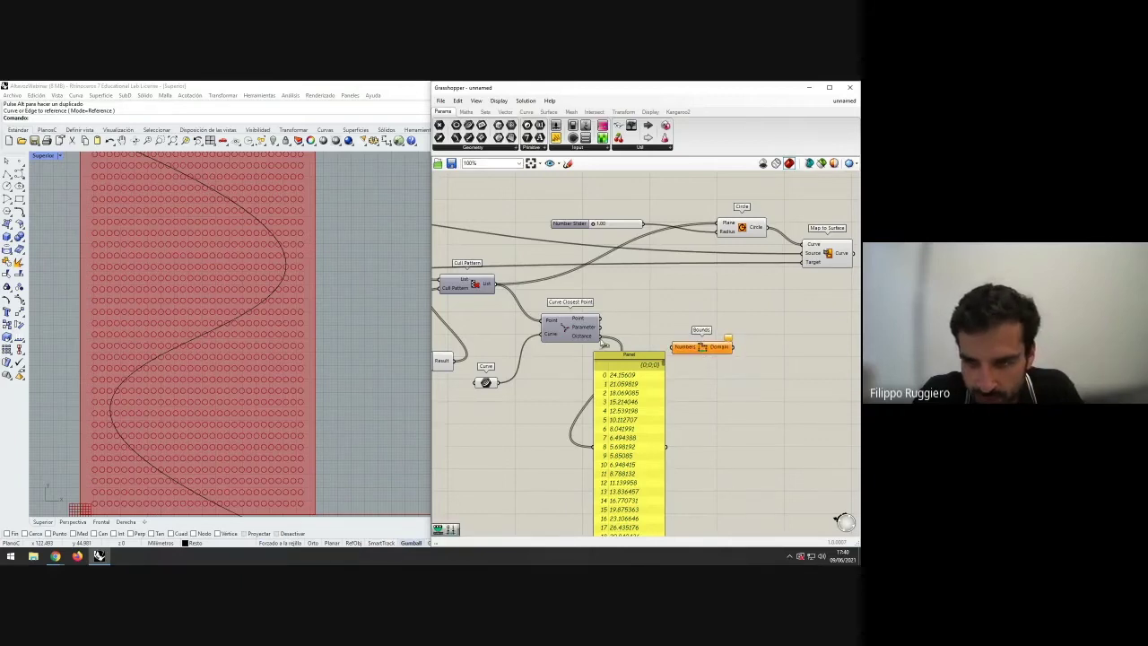
pyautogui.moveTo(604, 344); pyautogui.dragTo(693, 336)
# - Duplicate the distance panel to the right and connect the copy to the Domain output of Bounds
pyautogui.click(651, 401)
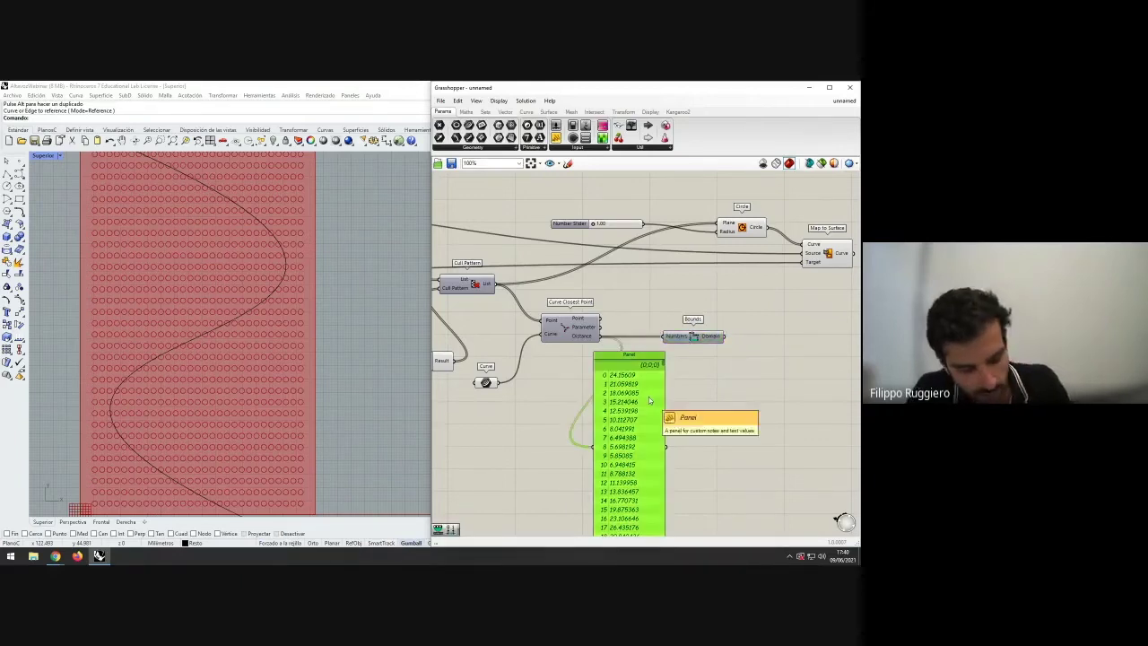
pyautogui.keyDown('alt'); pyautogui.moveTo(652, 401); pyautogui.dragTo(809, 397); pyautogui.keyUp('alt')
pyautogui.moveTo(725, 338); pyautogui.dragTo(752, 443)
pyautogui.click(729, 464)
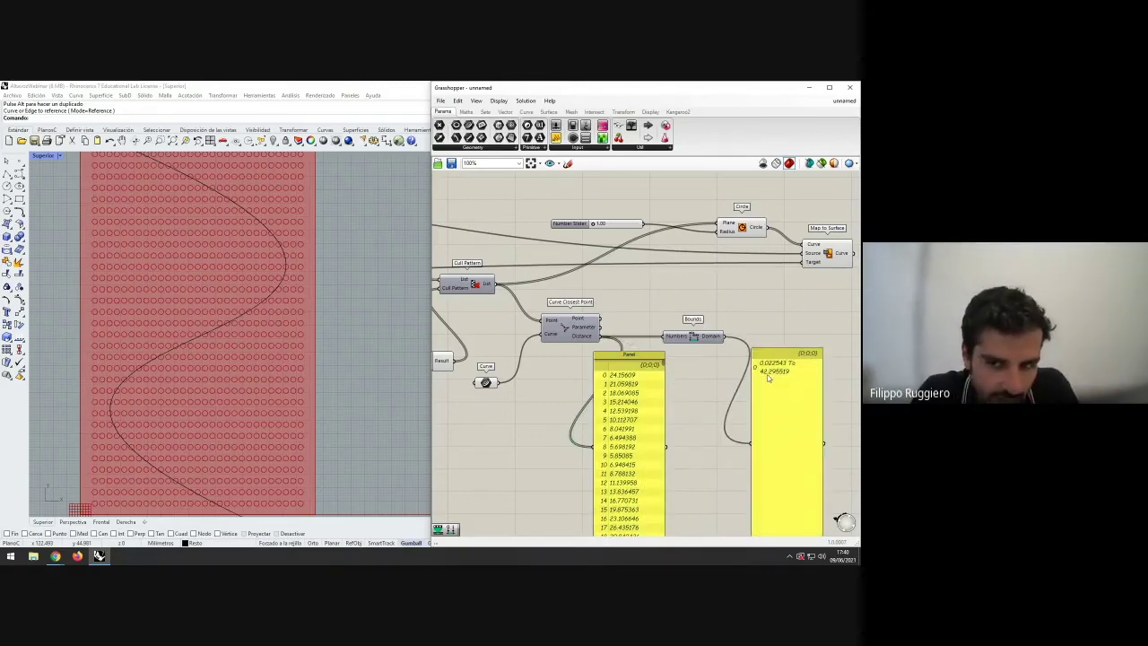
# - Examine the domain shown in the Bounds panel alongside the list of distances
pyautogui.scroll(2, 768, 378)
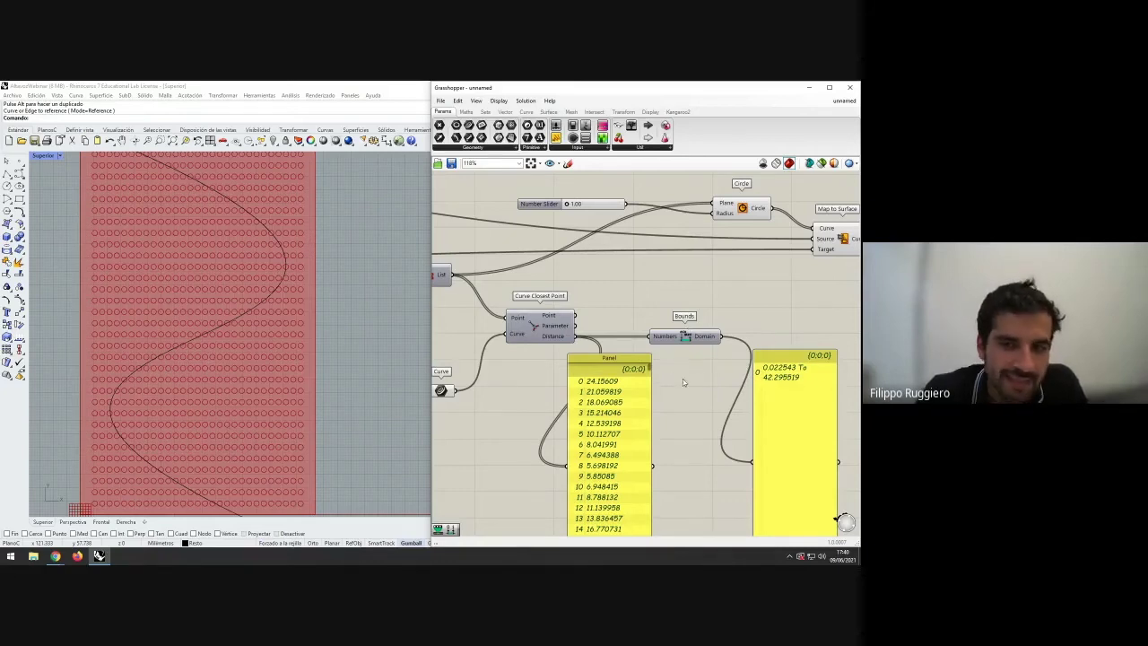
pyautogui.scroll(-1, 679, 395)
pyautogui.moveTo(678, 397); pyautogui.dragTo(639, 307, button='right')
pyautogui.moveTo(657, 360); pyautogui.dragTo(603, 386, button='right')
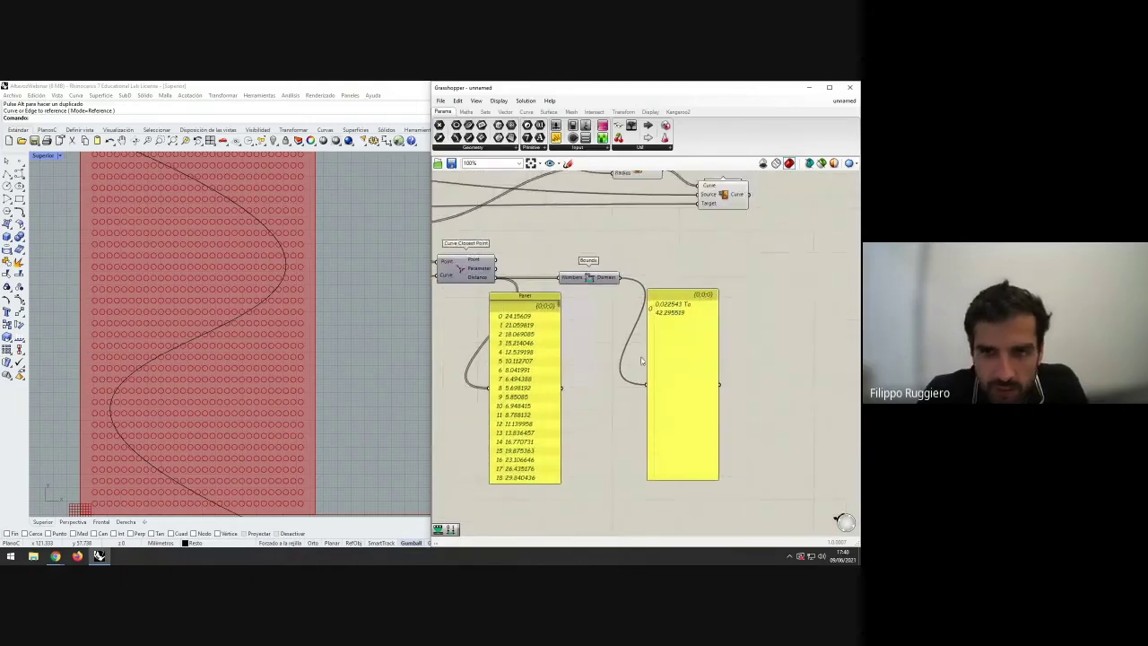
pyautogui.click(669, 361)
pyautogui.click(711, 372)
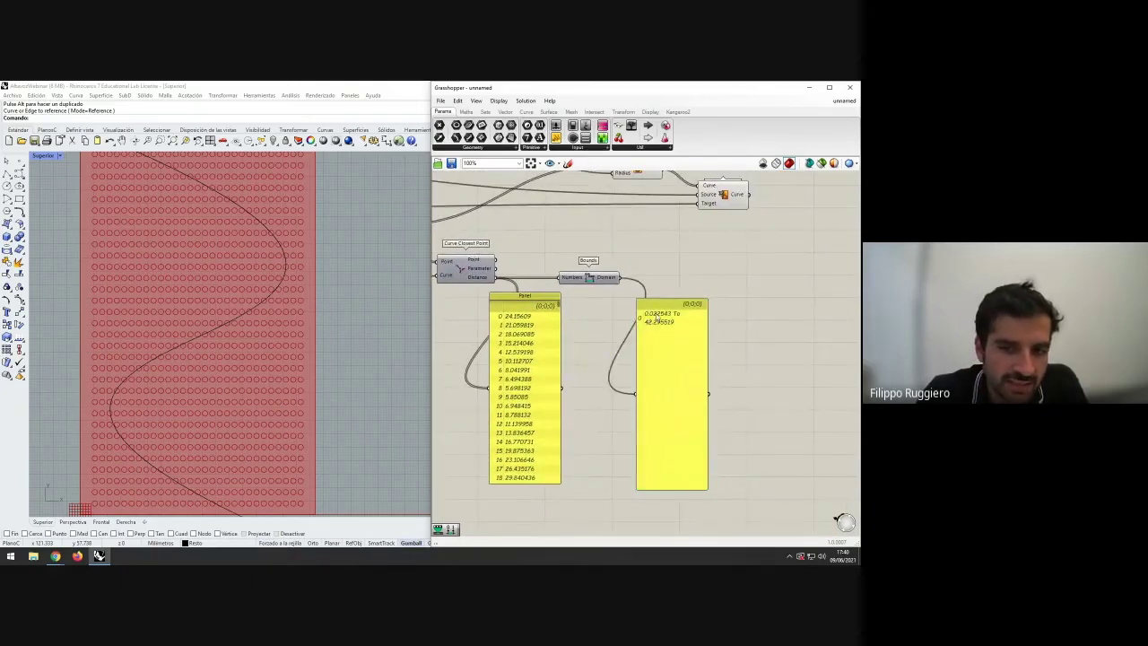
pyautogui.scroll(1, 723, 344)
pyautogui.moveTo(725, 345); pyautogui.dragTo(626, 340, button='right')
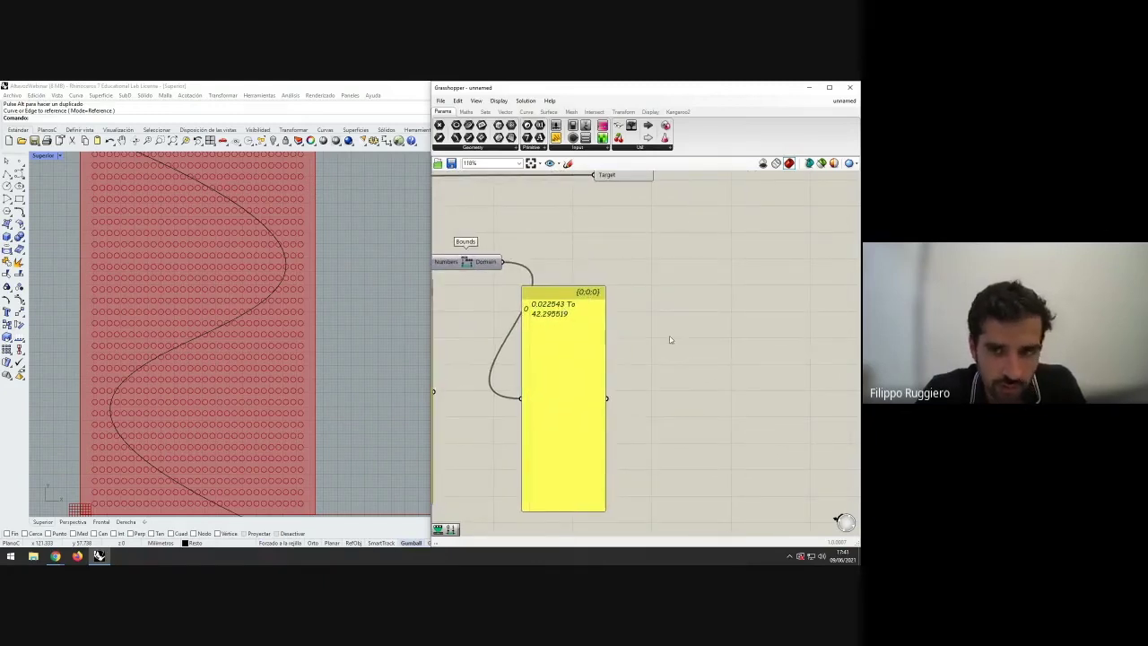
pyautogui.moveTo(669, 338); pyautogui.dragTo(636, 350, button='right')
pyautogui.scroll(-1, 603, 316)
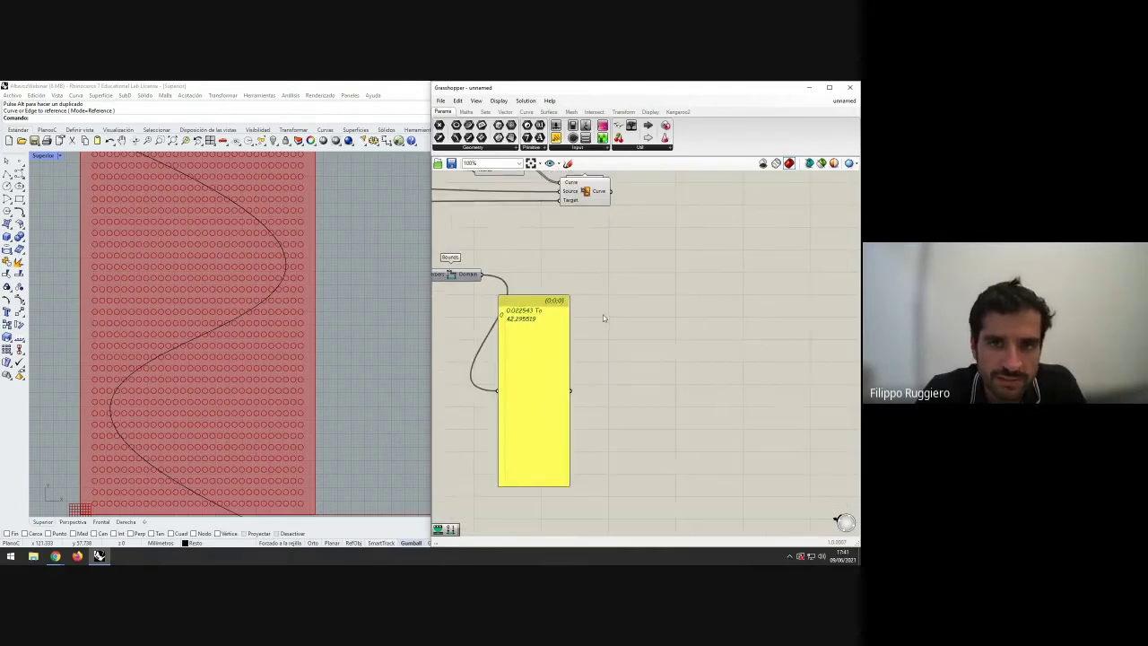
pyautogui.moveTo(535, 238); pyautogui.dragTo(692, 275, button='right')
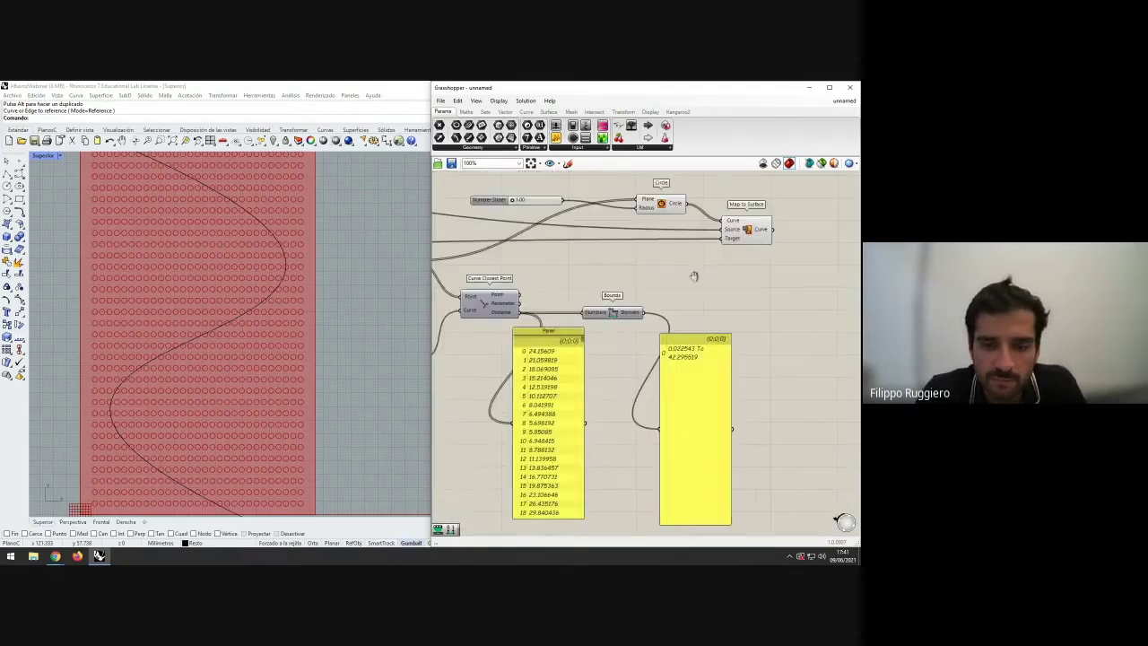
# - Shift Bounds and the two panels slightly down to free space above them
pyautogui.moveTo(616, 313); pyautogui.dragTo(610, 321)
pyautogui.moveTo(557, 363); pyautogui.dragTo(537, 394)
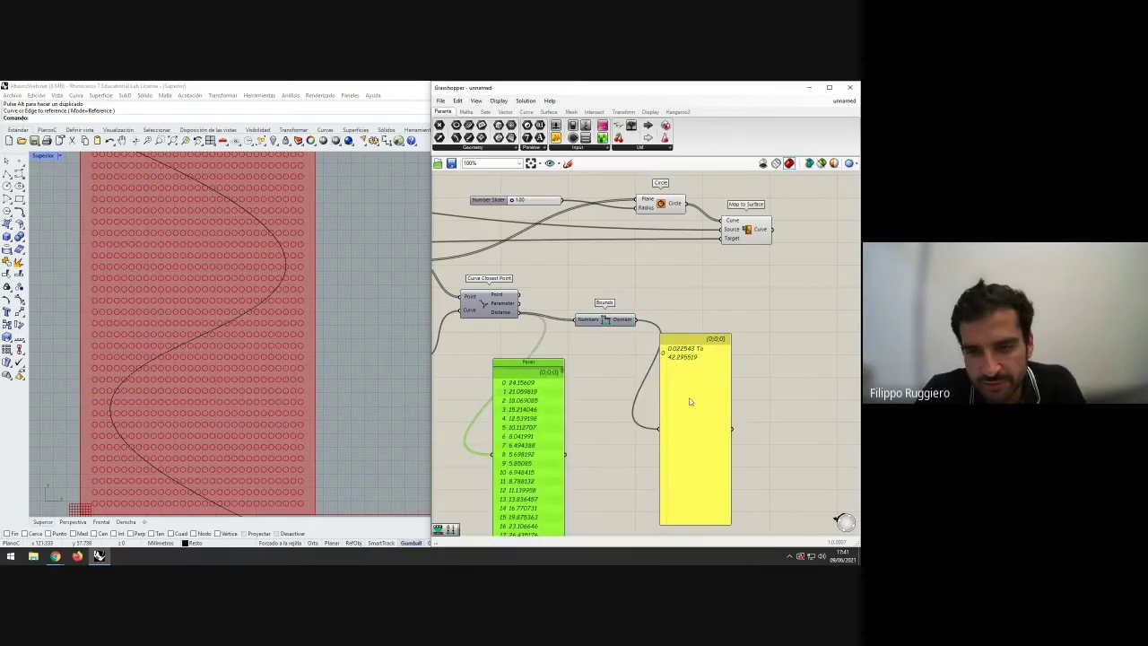
pyautogui.moveTo(690, 400); pyautogui.dragTo(678, 415)
pyautogui.click(596, 402)
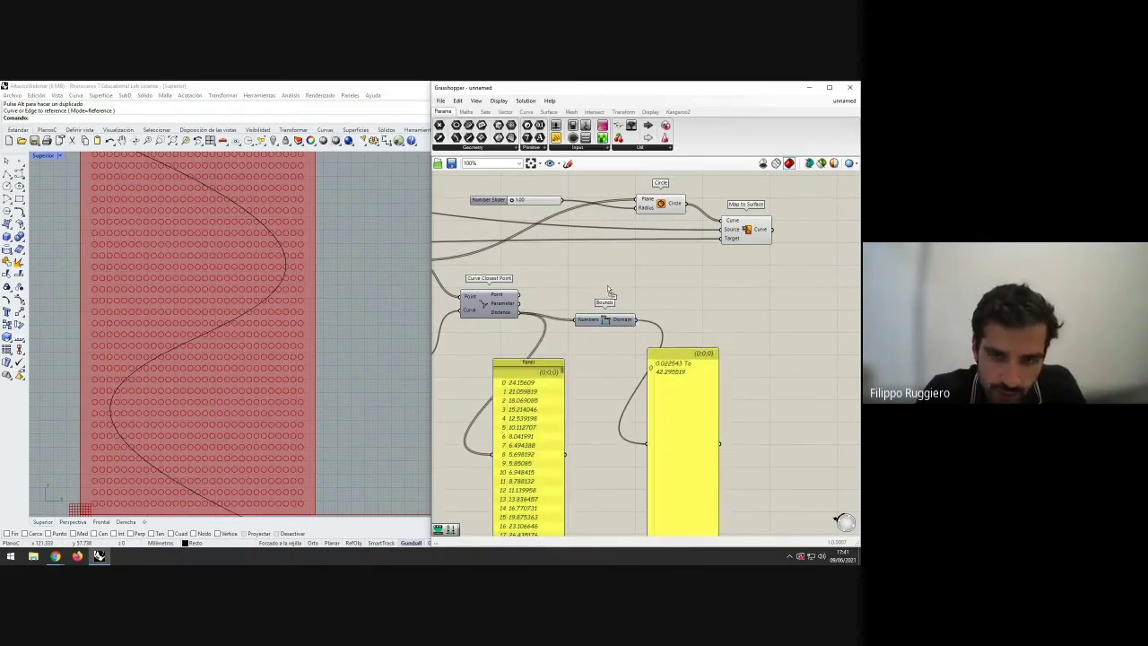
# - Add a Remap Numbers component above Bounds, moving Bounds down to make room
pyautogui.click(643, 285)
pyautogui.moveTo(603, 321); pyautogui.dragTo(594, 352)
pyautogui.click(634, 320)
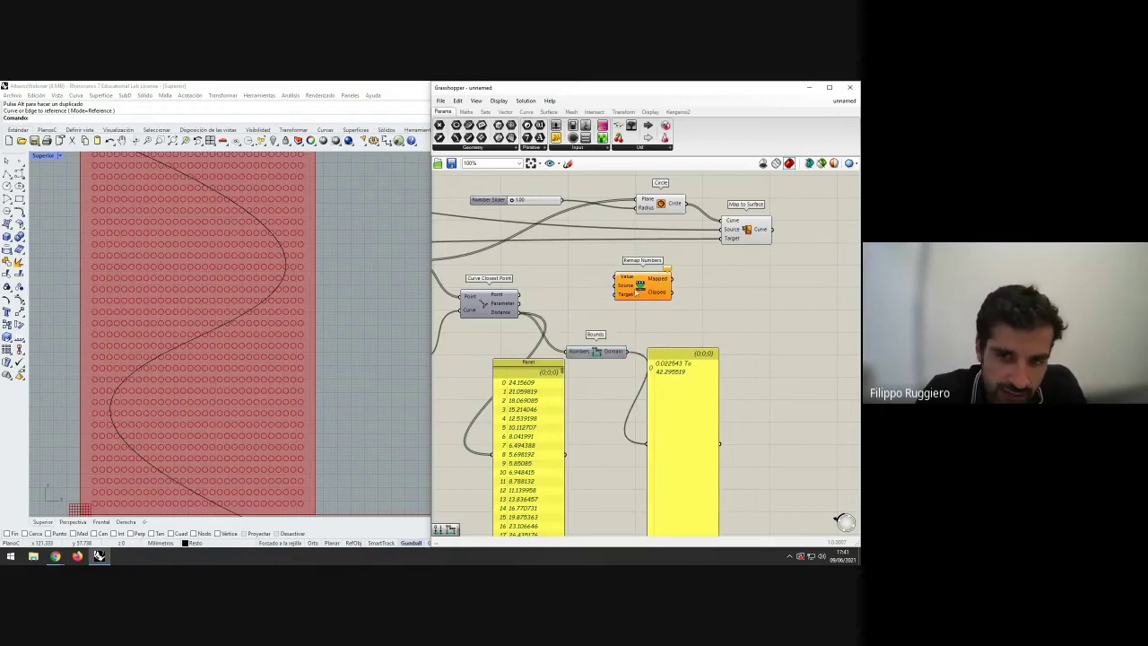
pyautogui.moveTo(639, 286); pyautogui.dragTo(620, 290)
pyautogui.moveTo(600, 351); pyautogui.dragTo(608, 344)
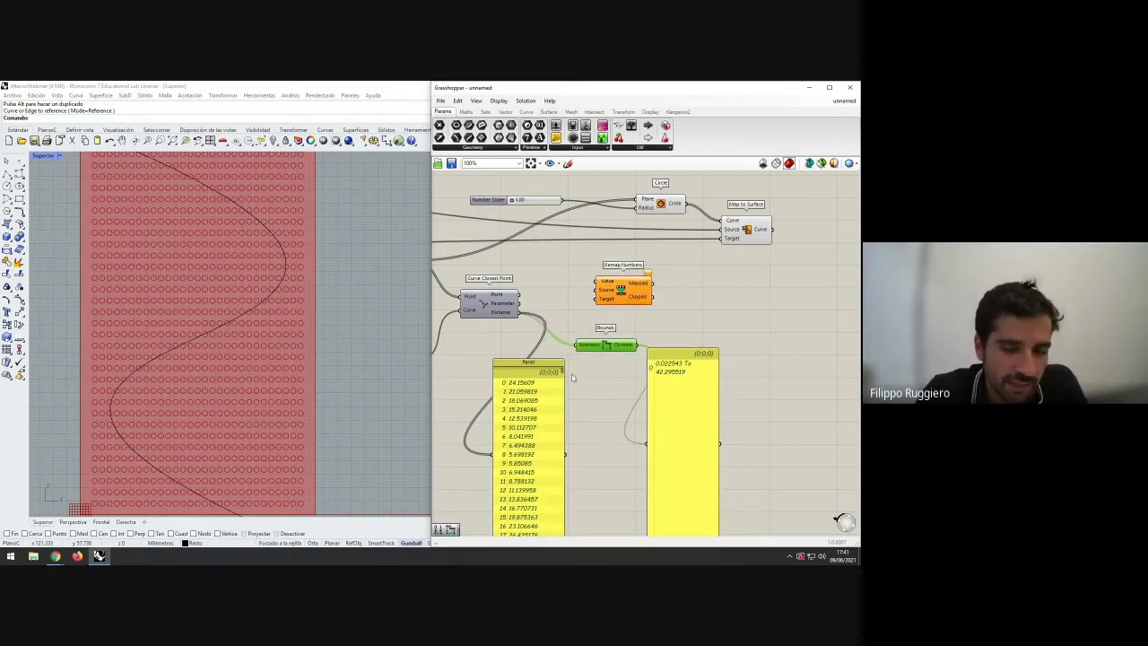
# - Add a Construct Domain component and place it below Curve Closest Point, over the top of the distance panel
pyautogui.click(439, 532)
pyautogui.click(569, 325)
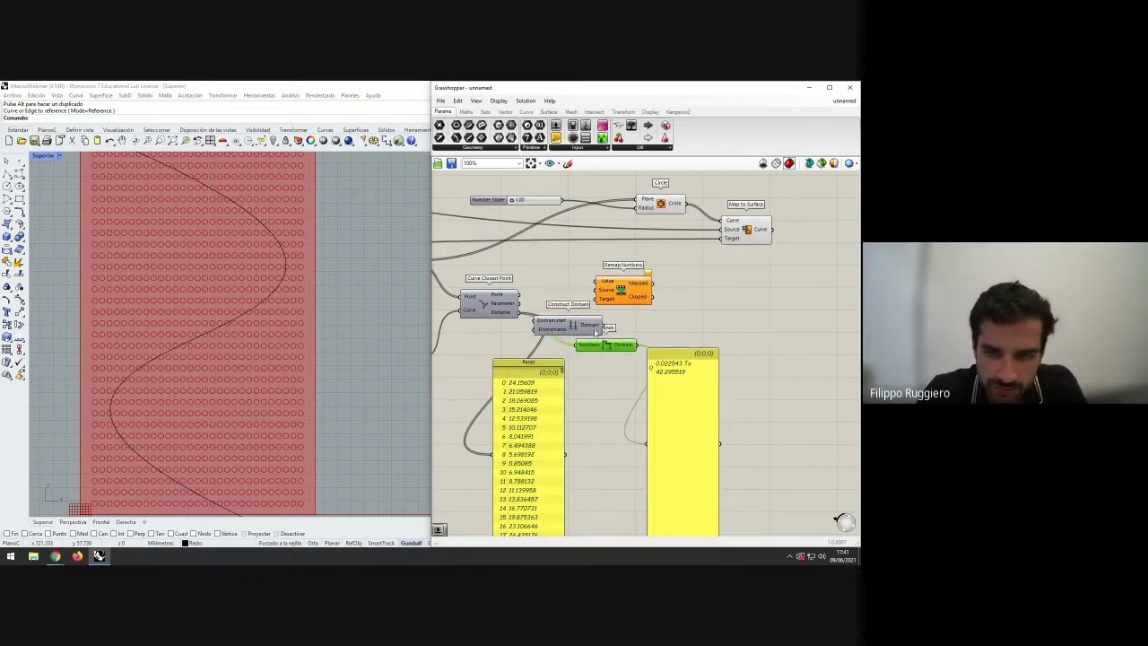
pyautogui.moveTo(594, 332)
pyautogui.mouseDown()
pyautogui.moveTo(563, 365)
pyautogui.moveTo(595, 342)
pyautogui.mouseUp()
pyautogui.click(589, 349)
# - Reposition Remap Numbers above and to the right of Bounds
pyautogui.moveTo(626, 294); pyautogui.dragTo(692, 299)
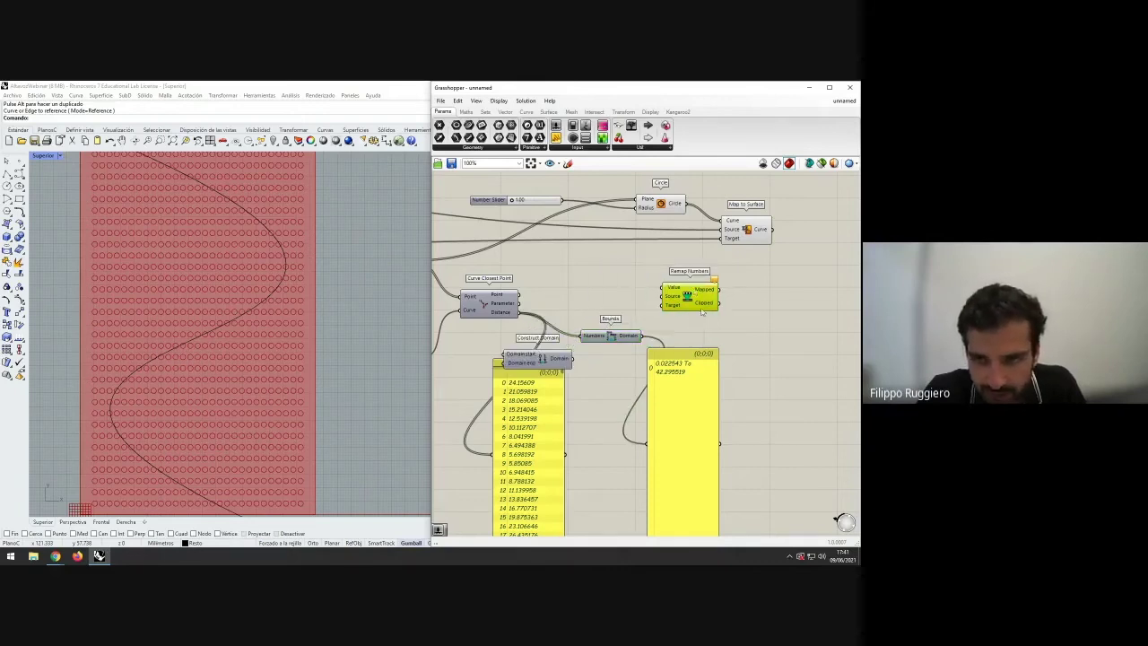
pyautogui.click(704, 320)
pyautogui.moveTo(605, 338); pyautogui.dragTo(602, 332)
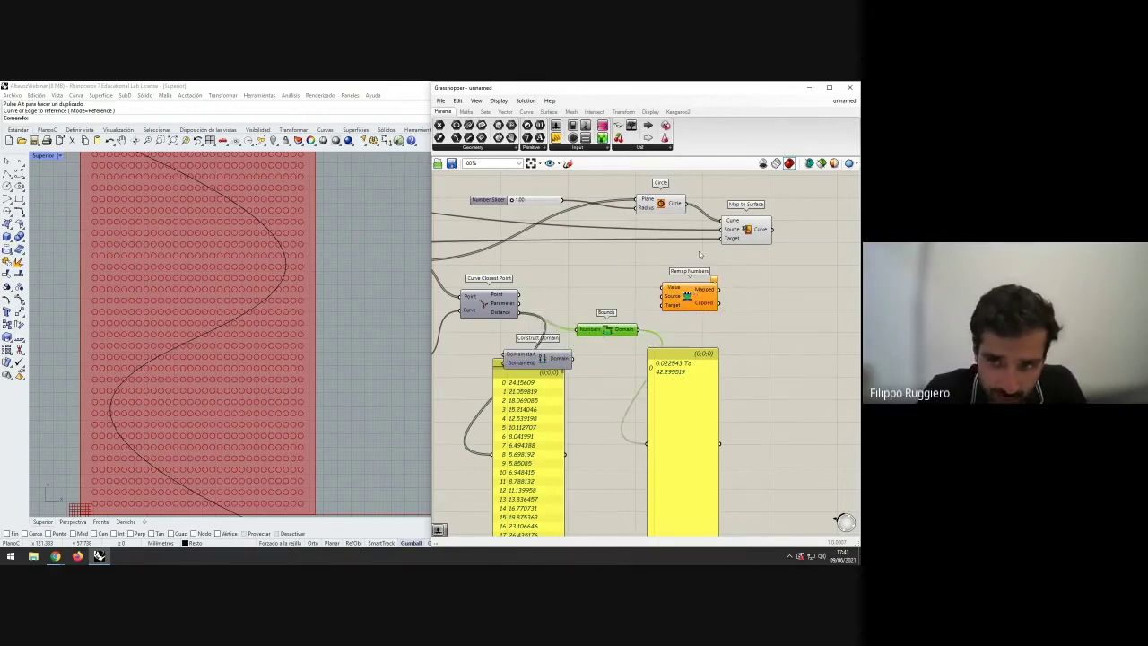
pyautogui.moveTo(695, 306); pyautogui.dragTo(666, 292)
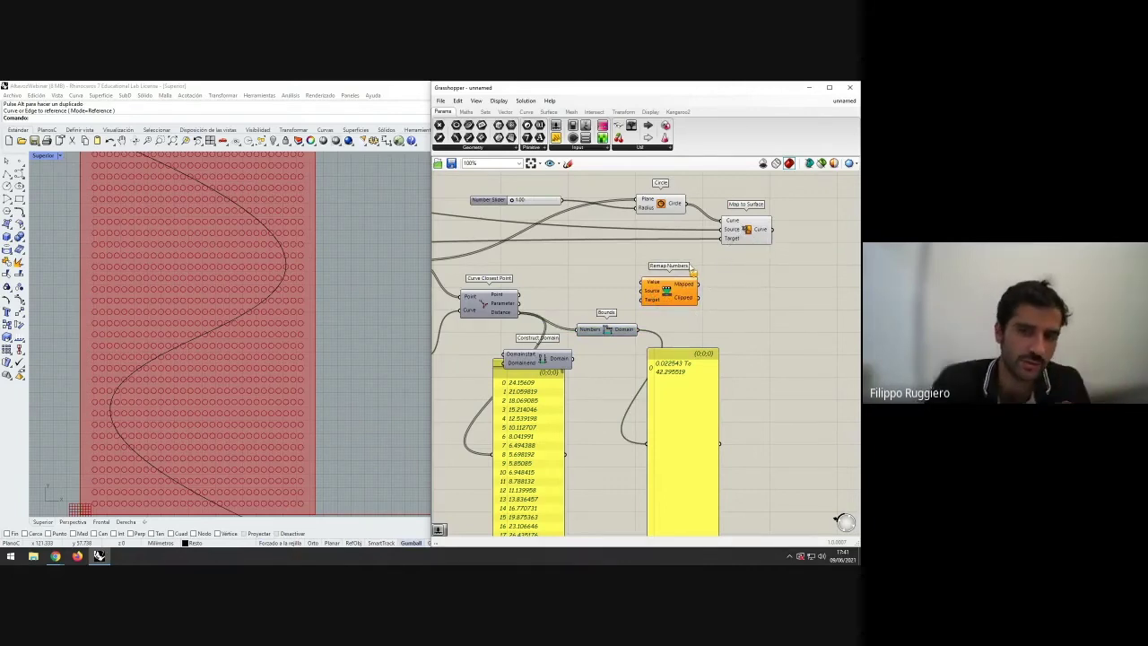
pyautogui.moveTo(670, 282); pyautogui.dragTo(635, 291)
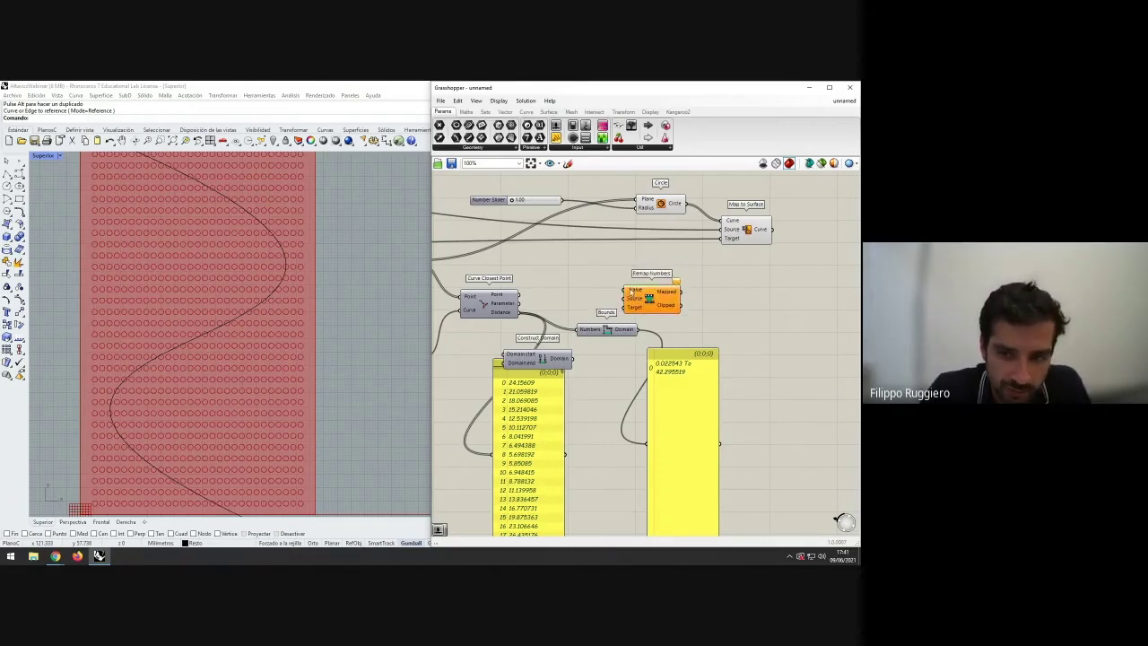
# - Feed Remap Numbers the closest-point distances as Value and the Bounds domain as Source
pyautogui.moveTo(518, 305); pyautogui.dragTo(692, 299)
pyautogui.click(696, 321)
pyautogui.moveTo(617, 334); pyautogui.dragTo(608, 331)
pyautogui.click(628, 341)
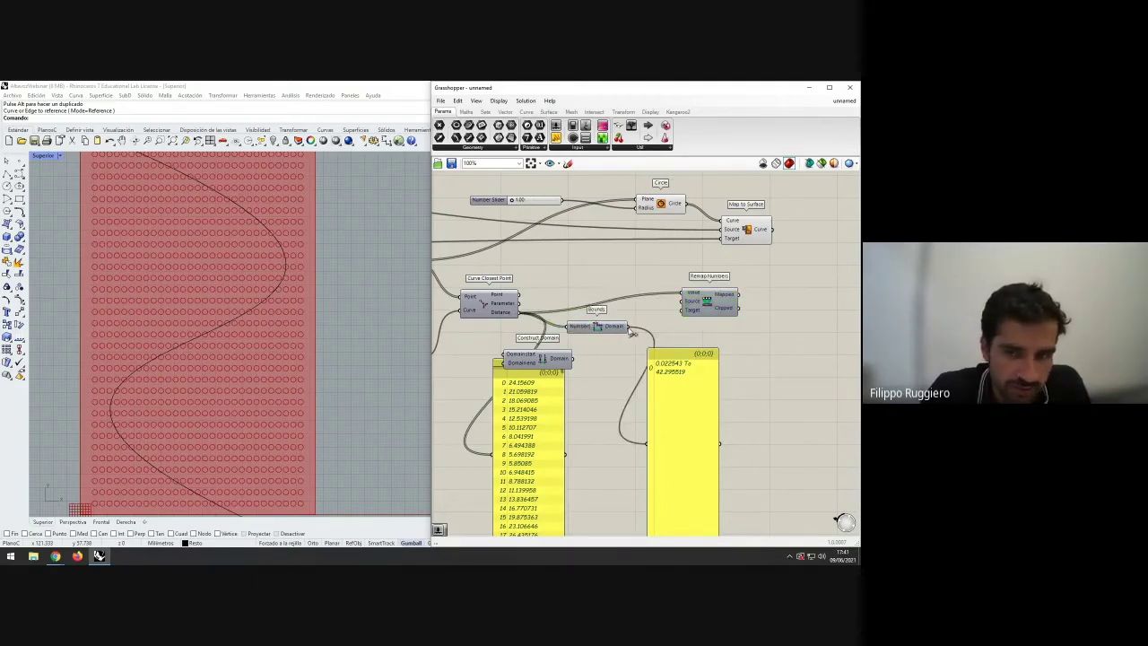
pyautogui.moveTo(630, 327); pyautogui.dragTo(682, 302)
# - Align Curve Closest Point, Bounds and Remap Numbers in one row so their wires run nearly straight
pyautogui.moveTo(606, 331); pyautogui.dragTo(606, 329)
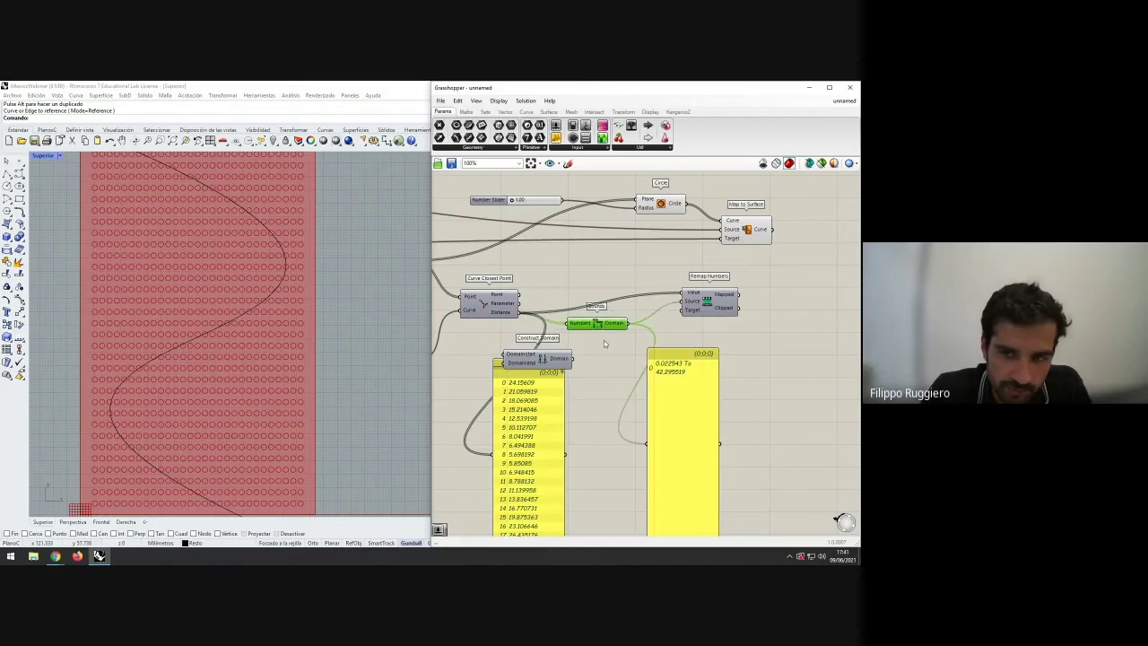
pyautogui.click(616, 307)
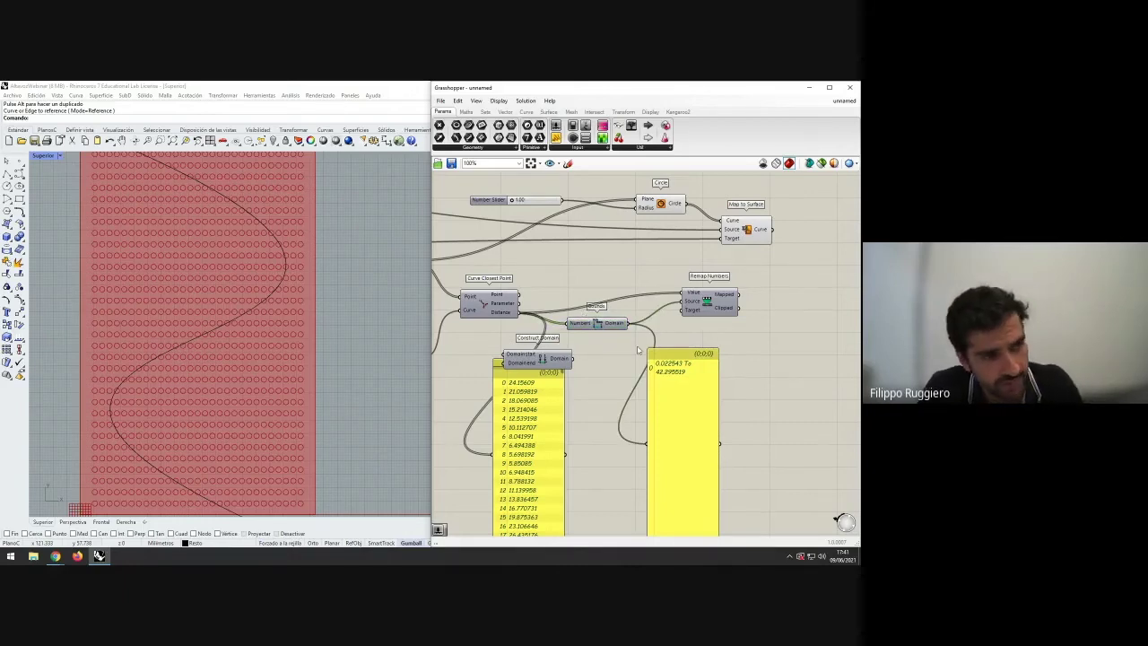
pyautogui.moveTo(513, 312); pyautogui.dragTo(512, 301)
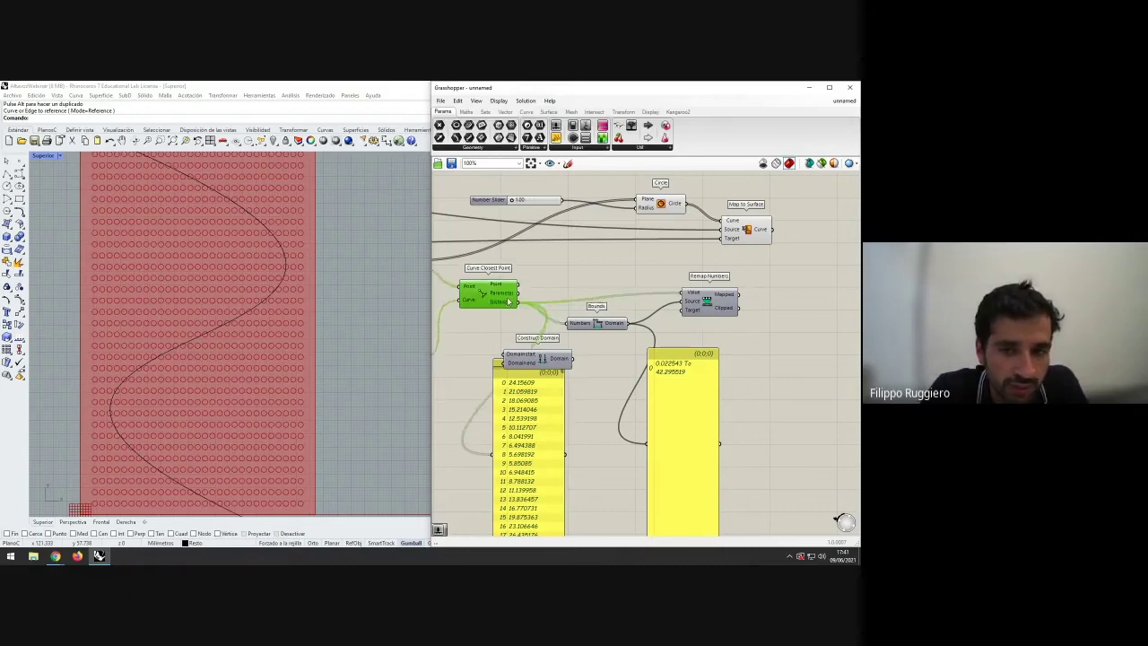
pyautogui.click(508, 325)
pyautogui.moveTo(601, 326); pyautogui.dragTo(585, 313)
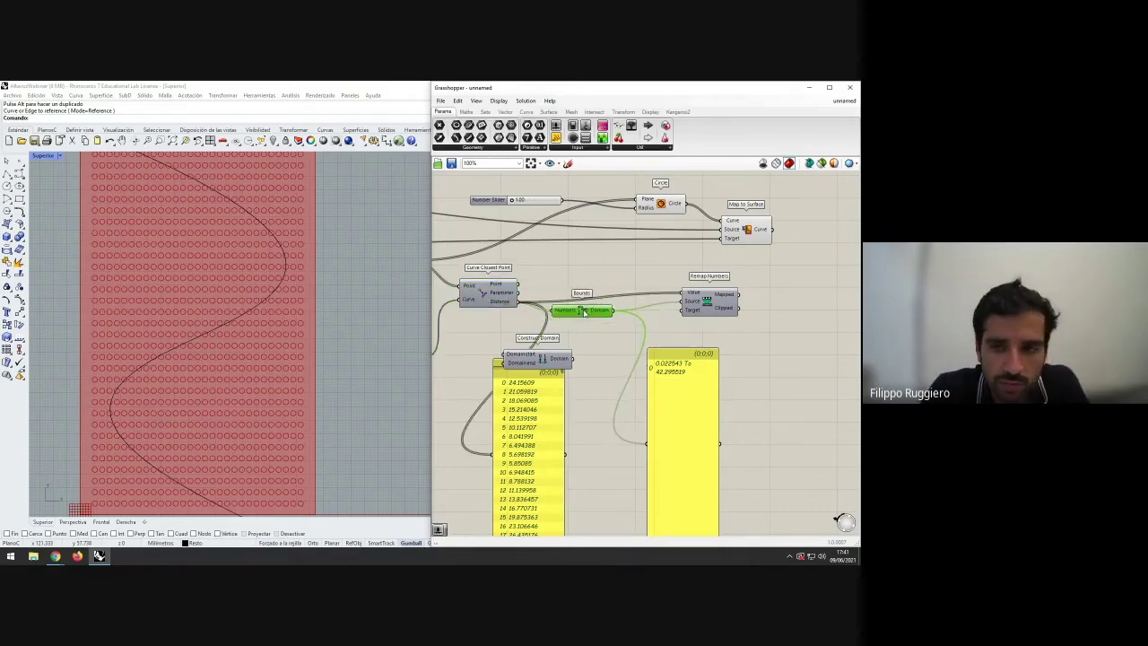
pyautogui.moveTo(708, 308); pyautogui.dragTo(703, 316)
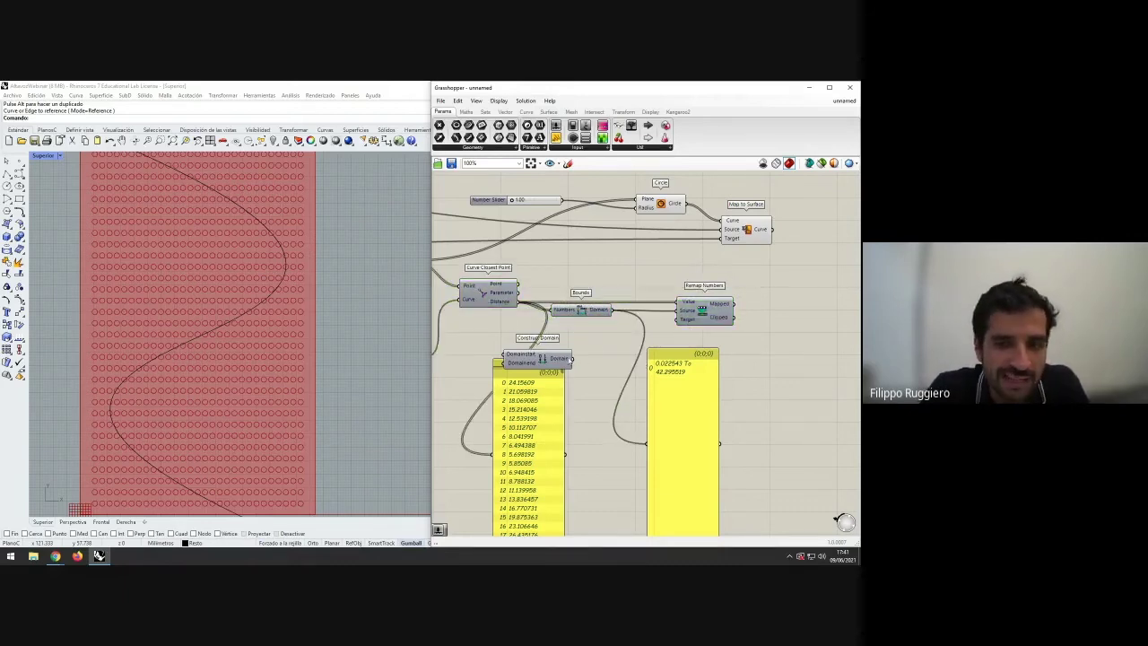
# - Place Construct Domain directly under Bounds and connect its Domain output to the Target of Remap Numbers
pyautogui.moveTo(557, 360); pyautogui.dragTo(597, 337)
pyautogui.click(602, 351)
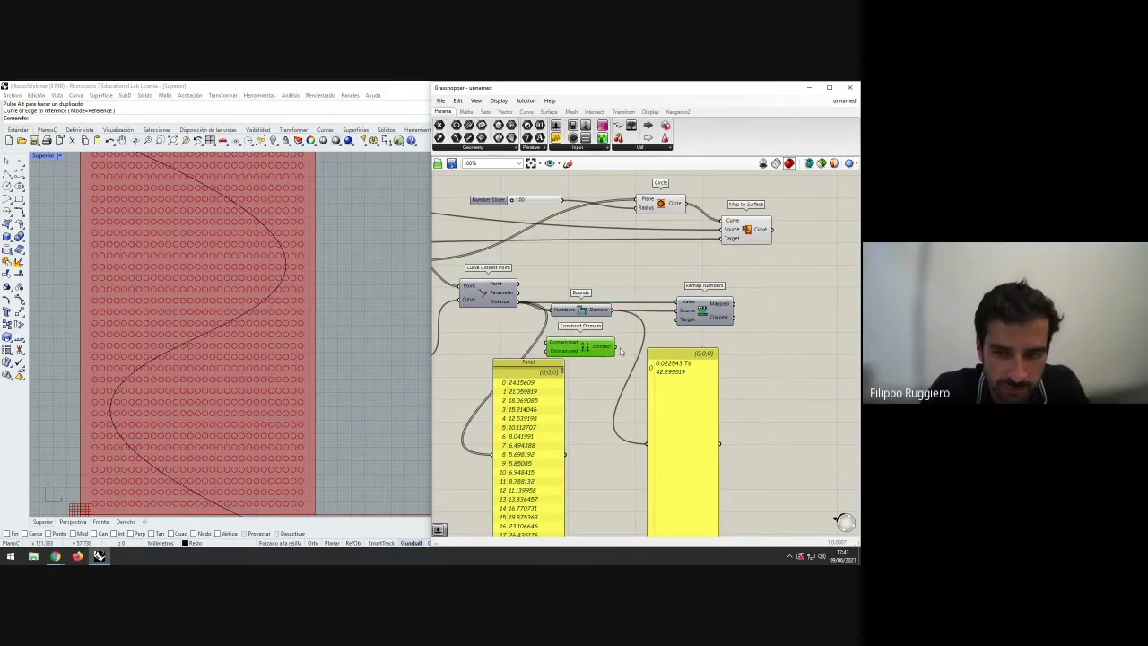
pyautogui.moveTo(687, 349); pyautogui.dragTo(649, 317, button='right')
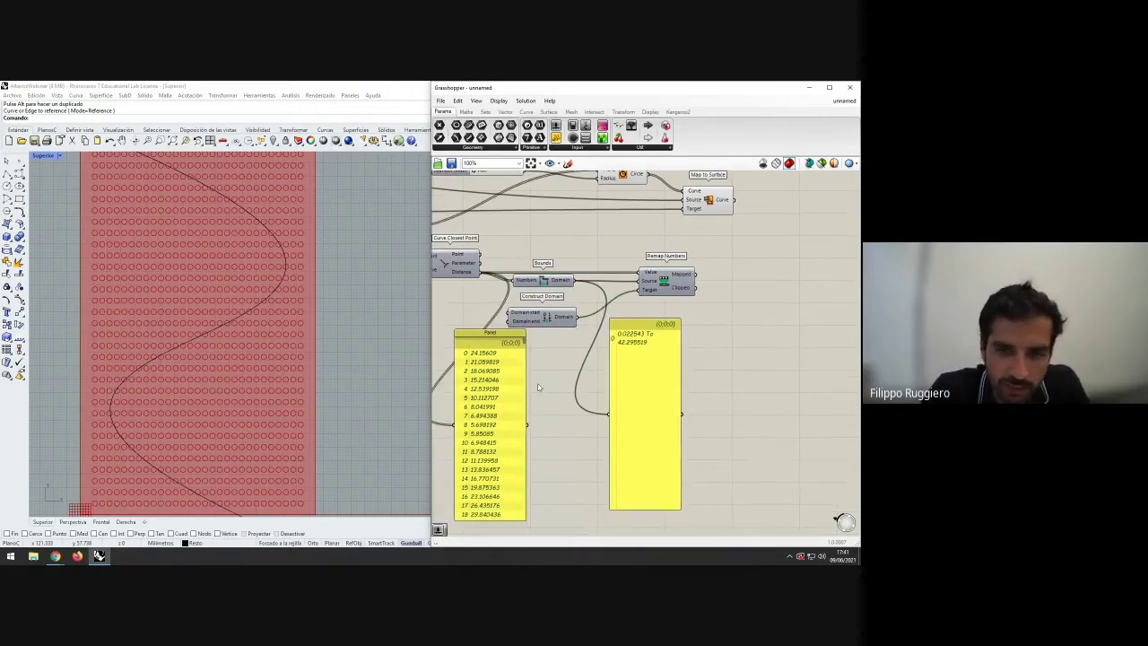
# - Sketch on the empty canvas beside the bounds panel a column of values running from 20 to 50, with dashes between
pyautogui.scroll(-1, 538, 386)
pyautogui.moveTo(700, 381)
pyautogui.mouseDown(button='right')
pyautogui.moveTo(567, 365)
pyautogui.moveTo(581, 341)
pyautogui.mouseUp(button='right')
pyautogui.click(568, 163)
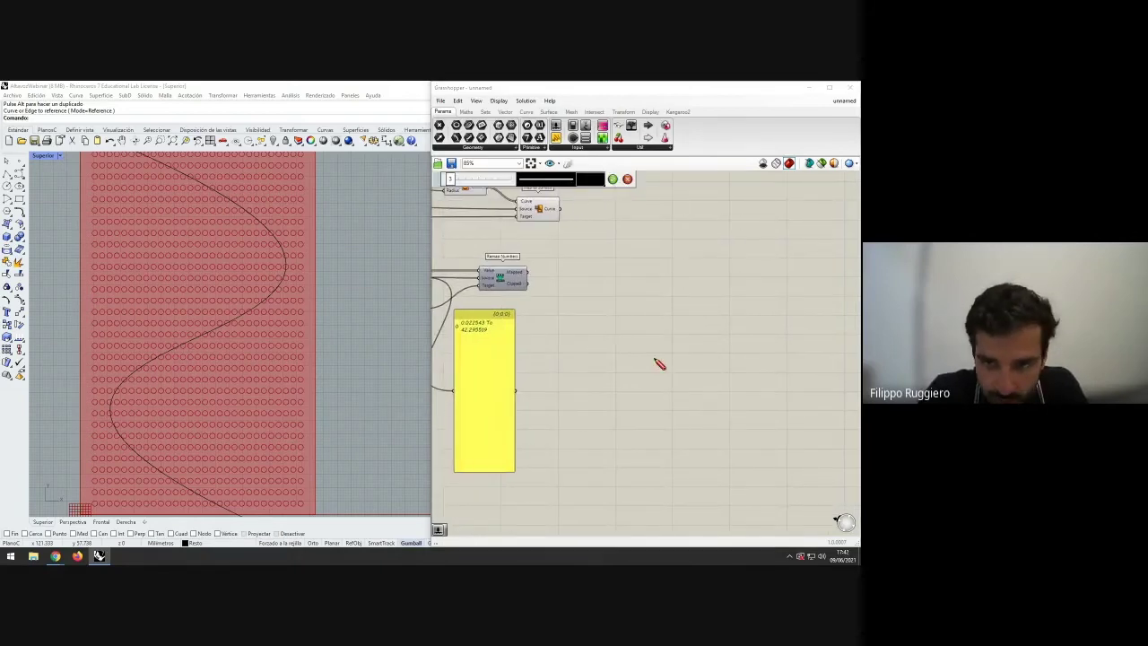
pyautogui.moveTo(581, 314)
pyautogui.mouseDown()
pyautogui.moveTo(607, 328)
pyautogui.moveTo(612, 313)
pyautogui.mouseUp()
pyautogui.moveTo(595, 351); pyautogui.dragTo(598, 387)
pyautogui.moveTo(599, 400); pyautogui.dragTo(599, 440)
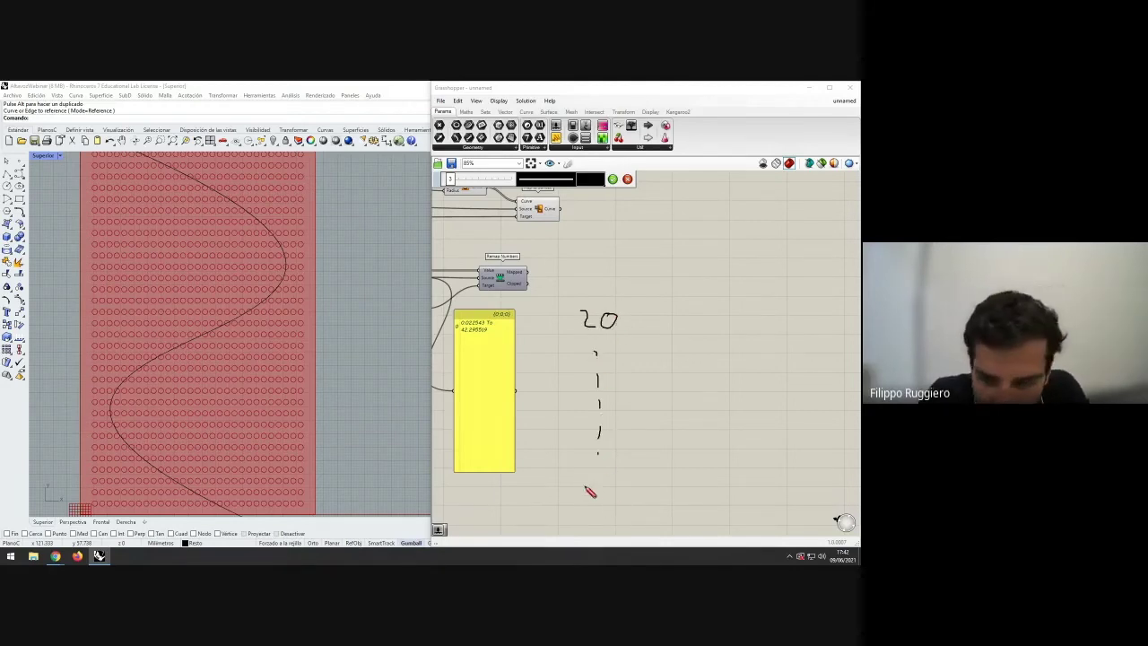
pyautogui.moveTo(603, 486)
pyautogui.mouseDown()
pyautogui.moveTo(582, 487)
pyautogui.moveTo(577, 512)
pyautogui.moveTo(625, 498)
pyautogui.mouseUp()
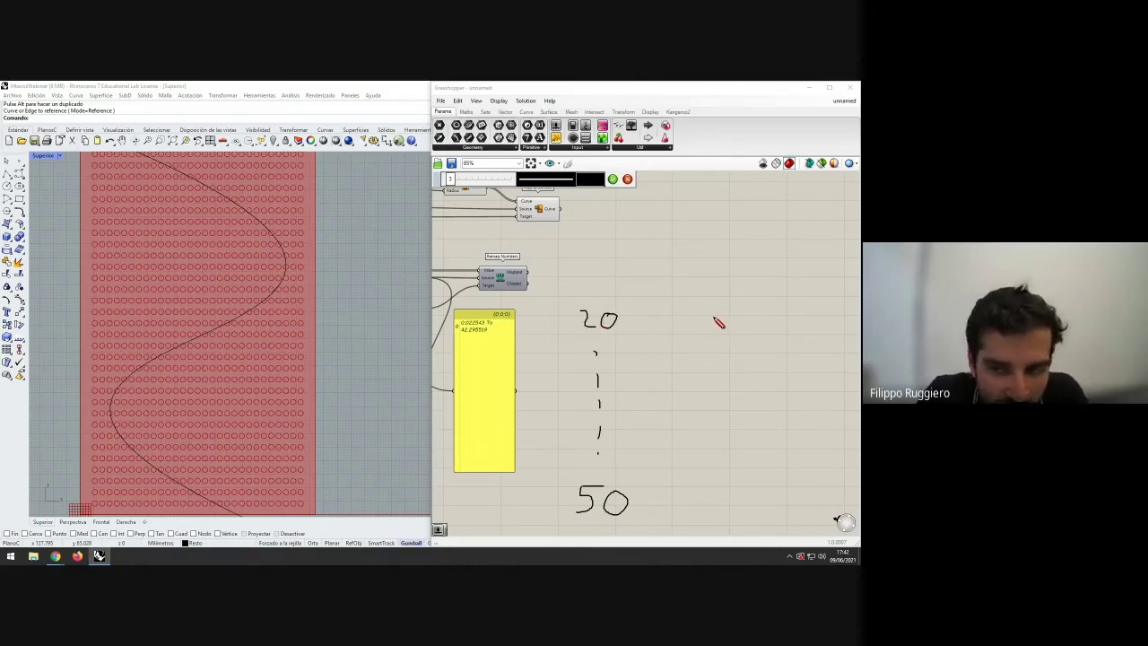
# - Sketch a second column running from 1 to 5, joining 20 to 1 and 50 to 5 with lines
pyautogui.moveTo(713, 315); pyautogui.dragTo(713, 328)
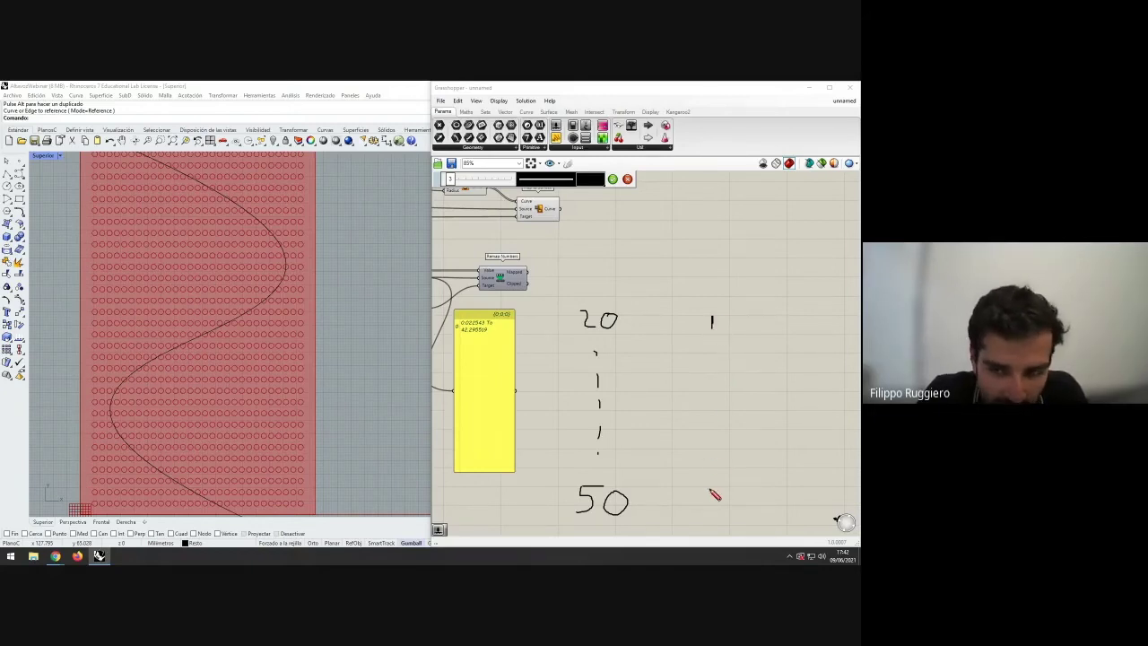
pyautogui.moveTo(718, 493)
pyautogui.mouseDown()
pyautogui.moveTo(727, 500)
pyautogui.moveTo(718, 512)
pyautogui.mouseUp()
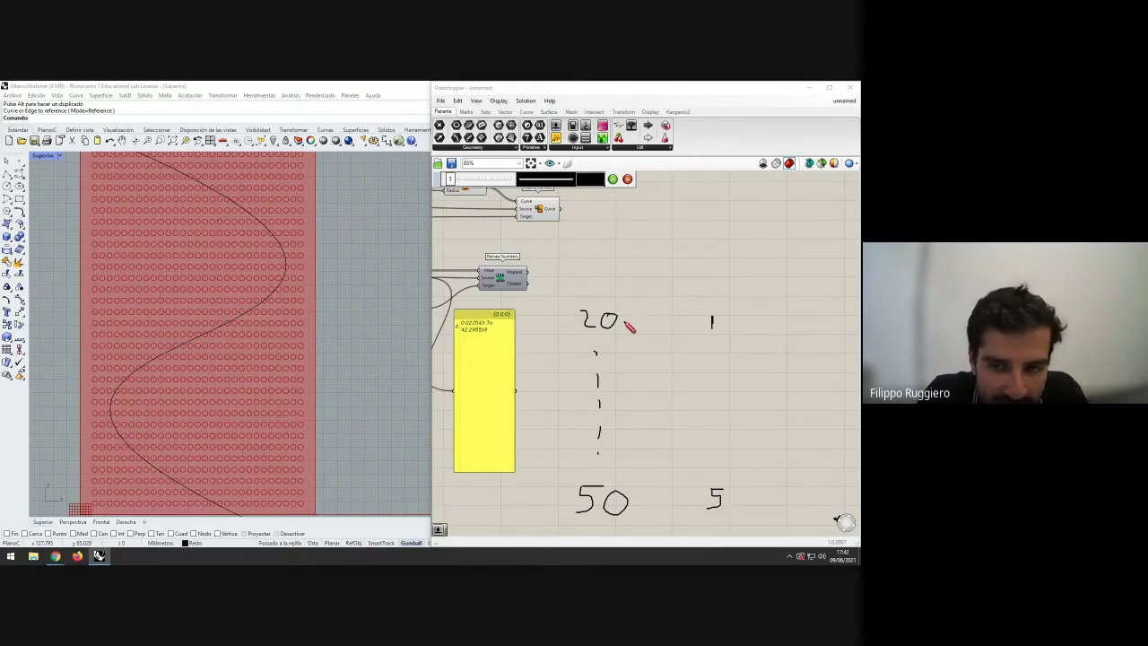
pyautogui.moveTo(624, 320); pyautogui.dragTo(701, 320)
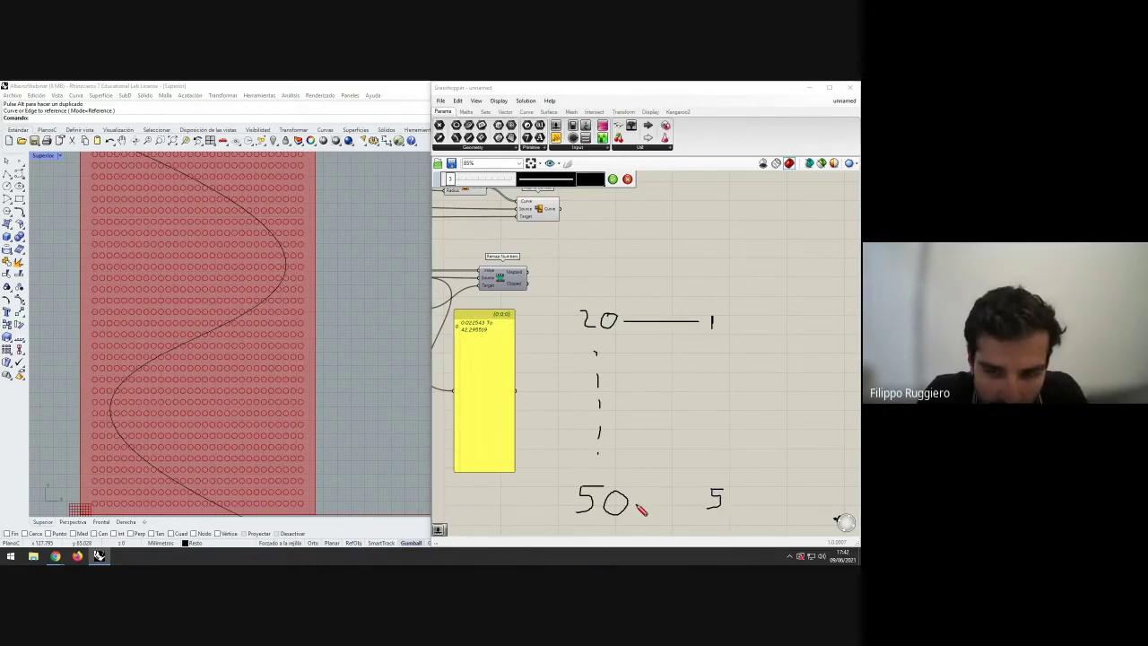
pyautogui.moveTo(635, 501); pyautogui.dragTo(698, 500)
# - Link the intermediate values of both sketched columns, circle the 20-to-50 column, and discard the sketch
pyautogui.moveTo(607, 463)
pyautogui.mouseDown()
pyautogui.moveTo(662, 464)
pyautogui.moveTo(682, 406)
pyautogui.mouseUp()
pyautogui.moveTo(636, 390); pyautogui.dragTo(673, 388)
pyautogui.moveTo(629, 362); pyautogui.dragTo(669, 360)
pyautogui.moveTo(638, 338); pyautogui.dragTo(713, 338)
pyautogui.moveTo(710, 352); pyautogui.dragTo(713, 381)
pyautogui.moveTo(712, 397); pyautogui.dragTo(714, 448)
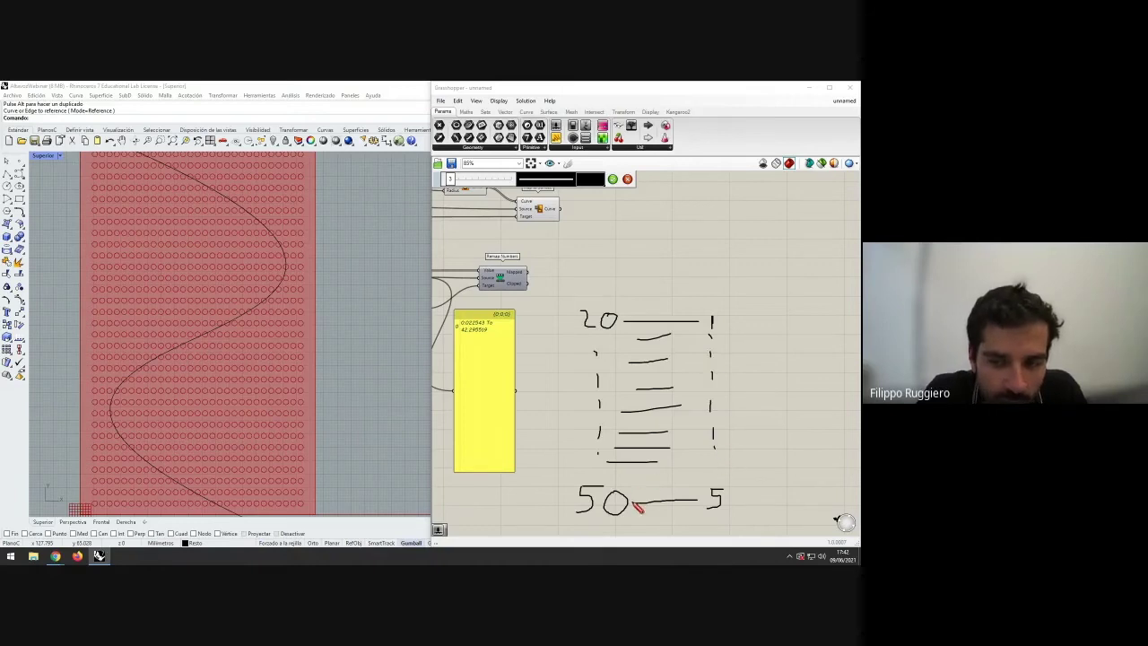
pyautogui.moveTo(640, 502)
pyautogui.mouseDown()
pyautogui.moveTo(536, 397)
pyautogui.moveTo(614, 515)
pyautogui.mouseUp()
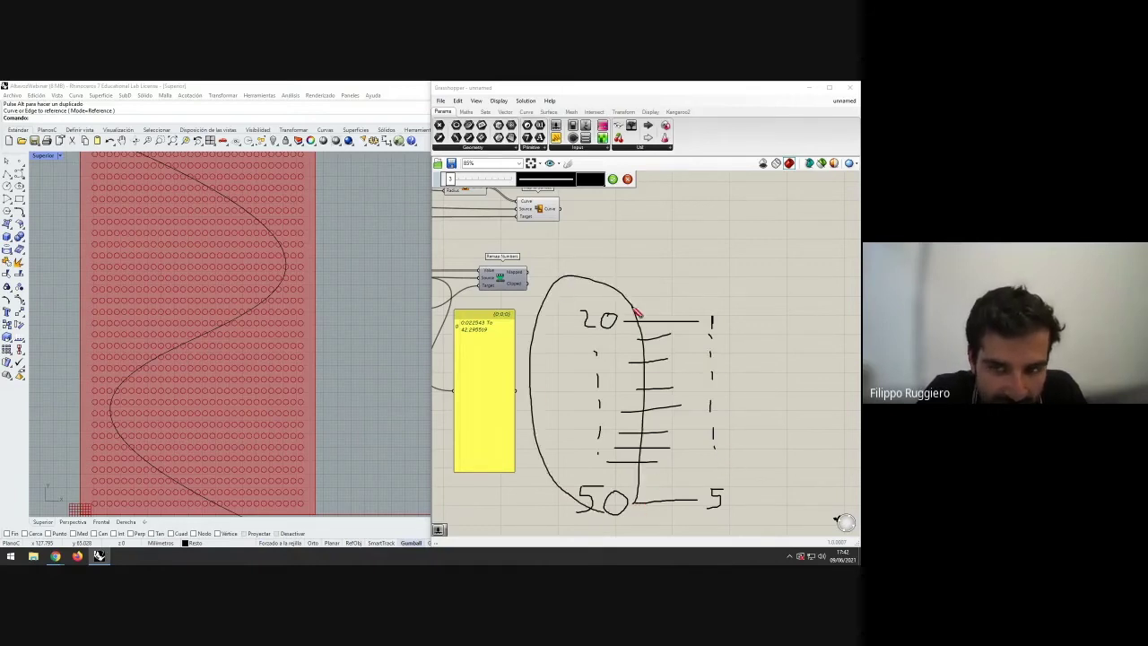
pyautogui.click(627, 179)
# - Move Construct Domain and the closest-point distances panel slightly down to free space beside the domain inputs
pyautogui.scroll(1, 596, 324)
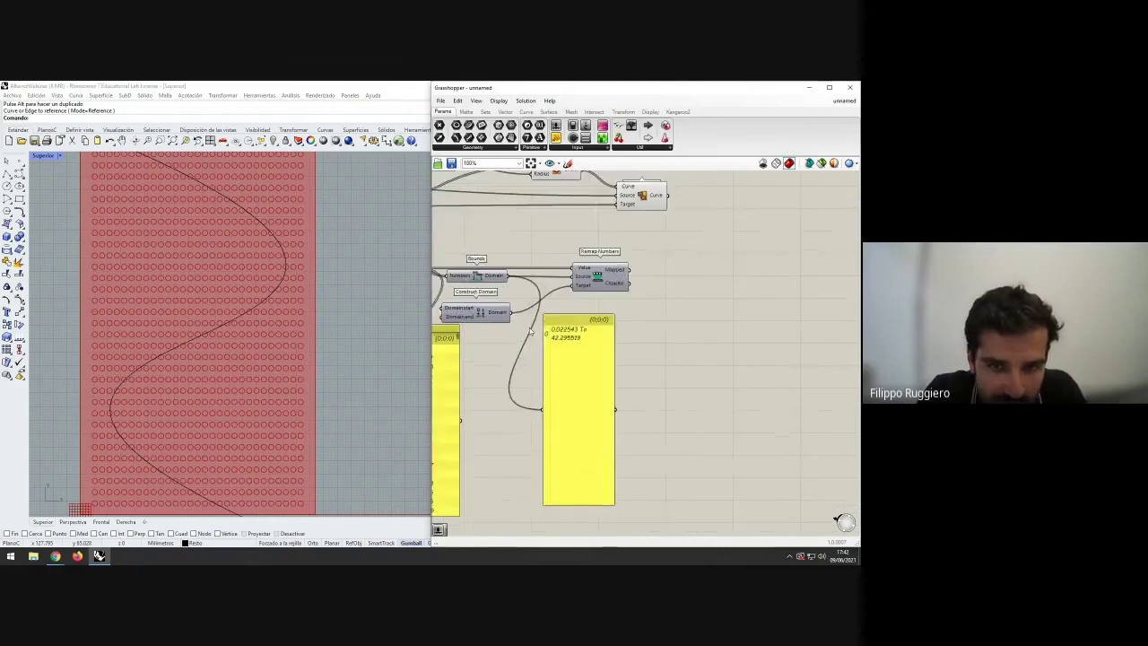
pyautogui.moveTo(496, 360); pyautogui.dragTo(585, 388, button='right')
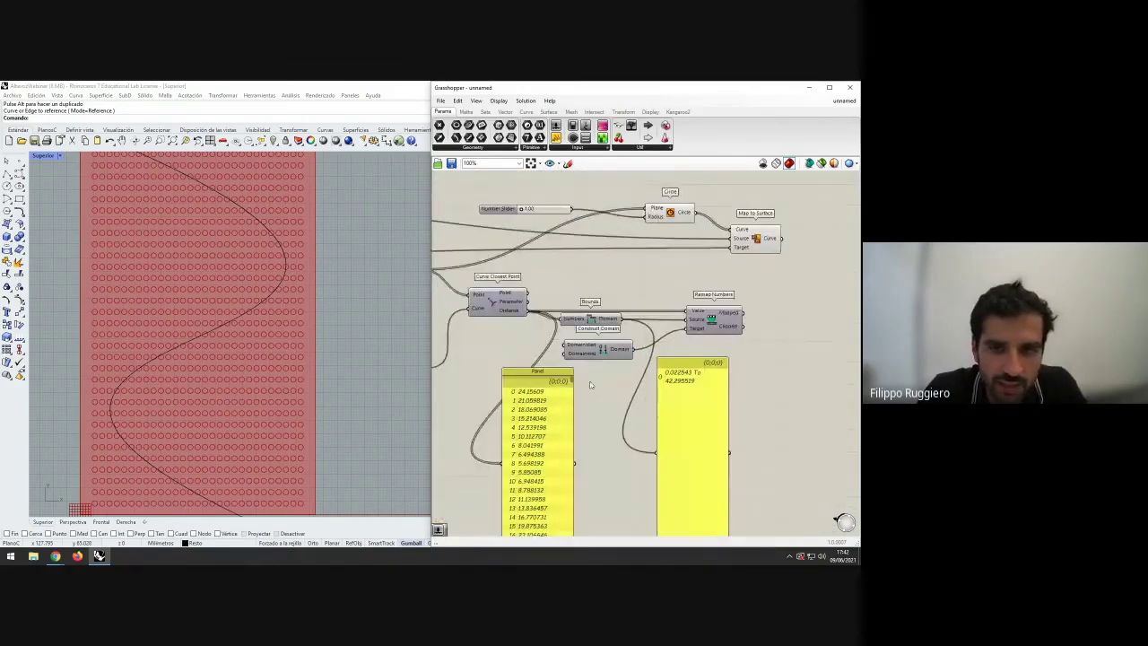
pyautogui.moveTo(598, 355); pyautogui.dragTo(598, 358)
pyautogui.click(589, 370)
pyautogui.moveTo(557, 392); pyautogui.dragTo(553, 409)
pyautogui.click(592, 365)
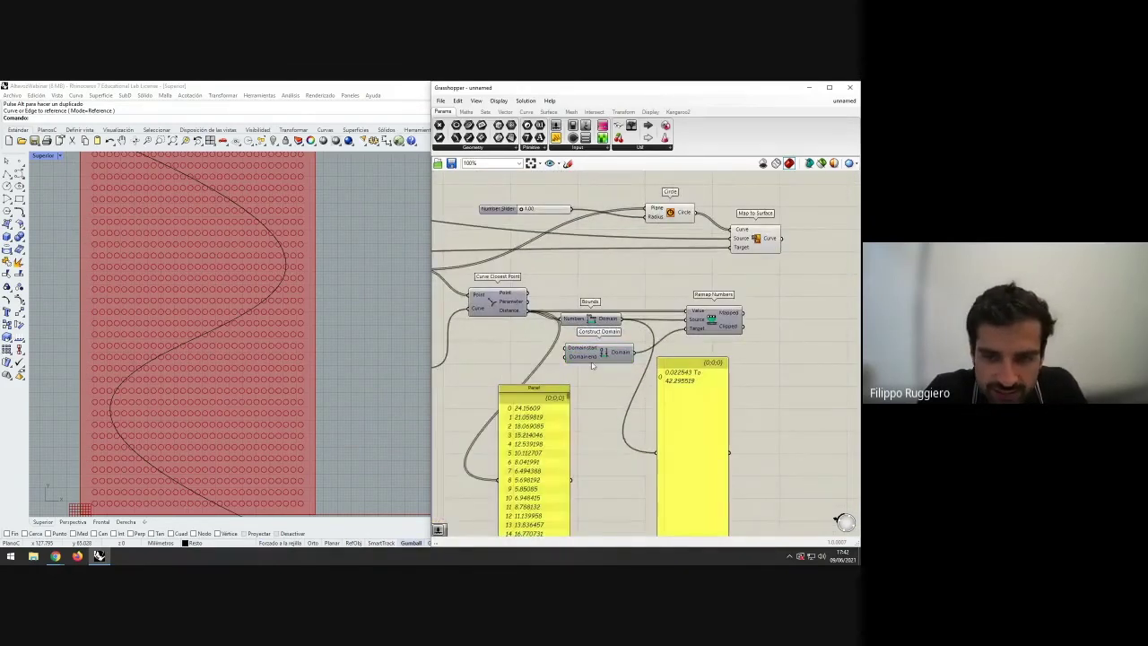
# - Add a number slider with a minimum of 0.0001 and a maximum of 5 beside the Construct Domain inputs
pyautogui.doubleClick(516, 348)
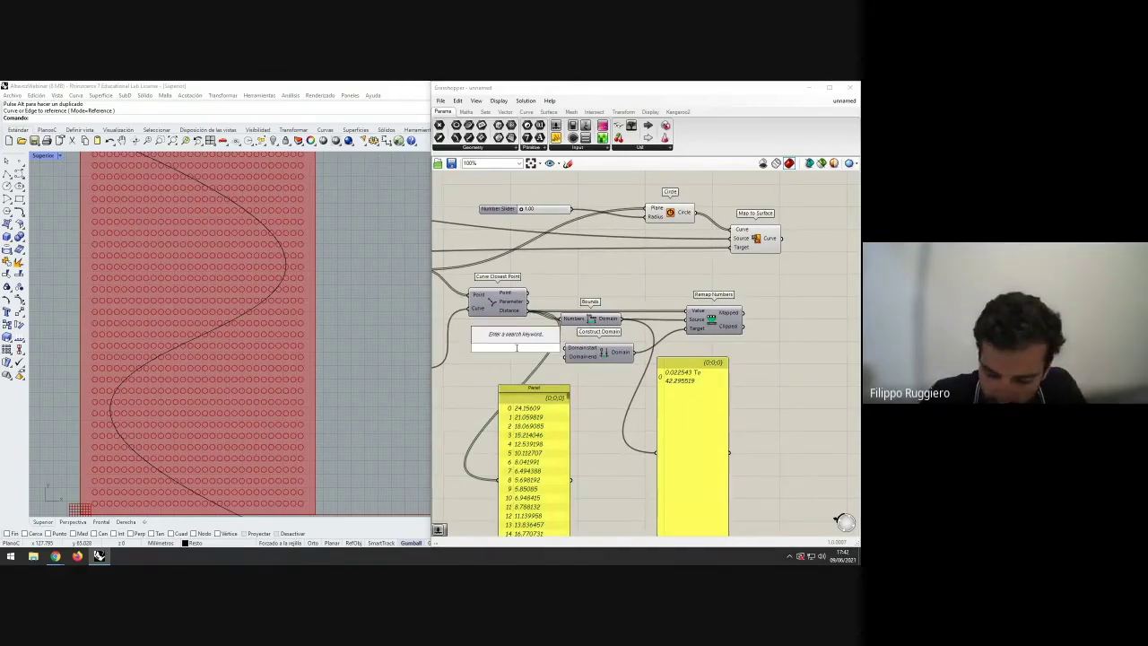
pyautogui.write('0')
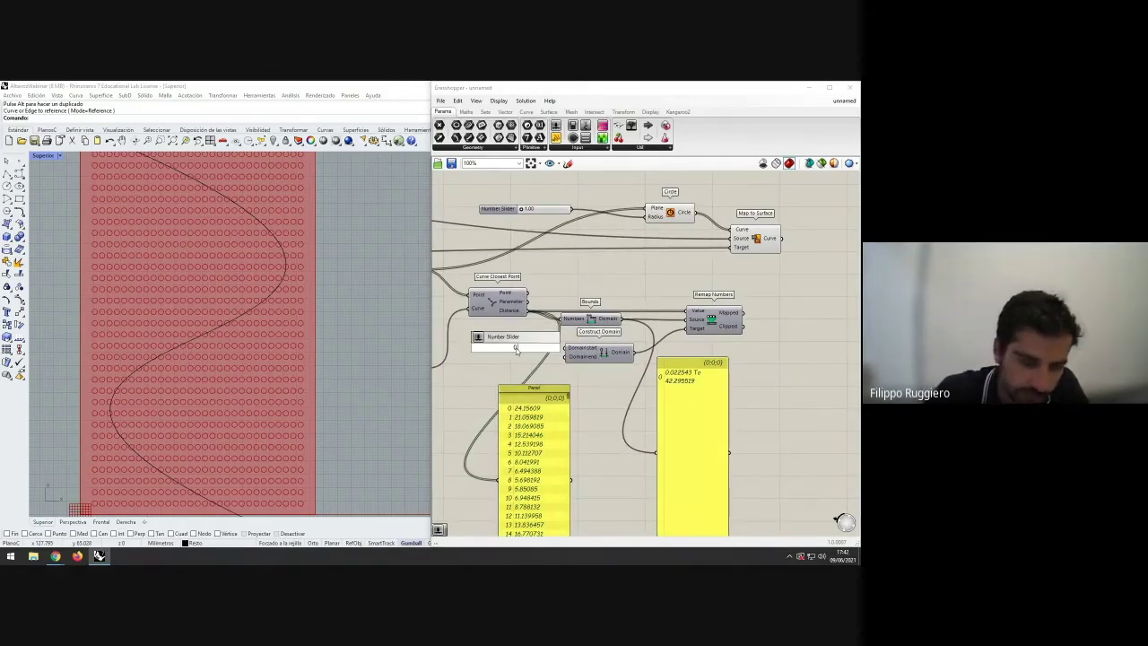
pyautogui.write('.00')
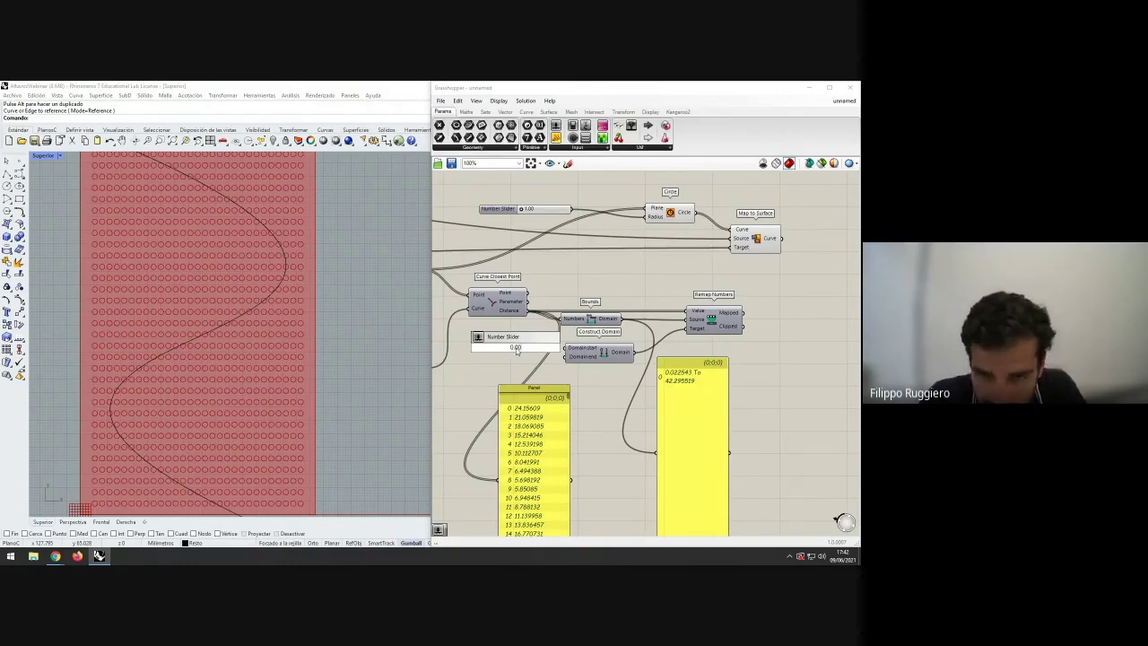
pyautogui.write('01')
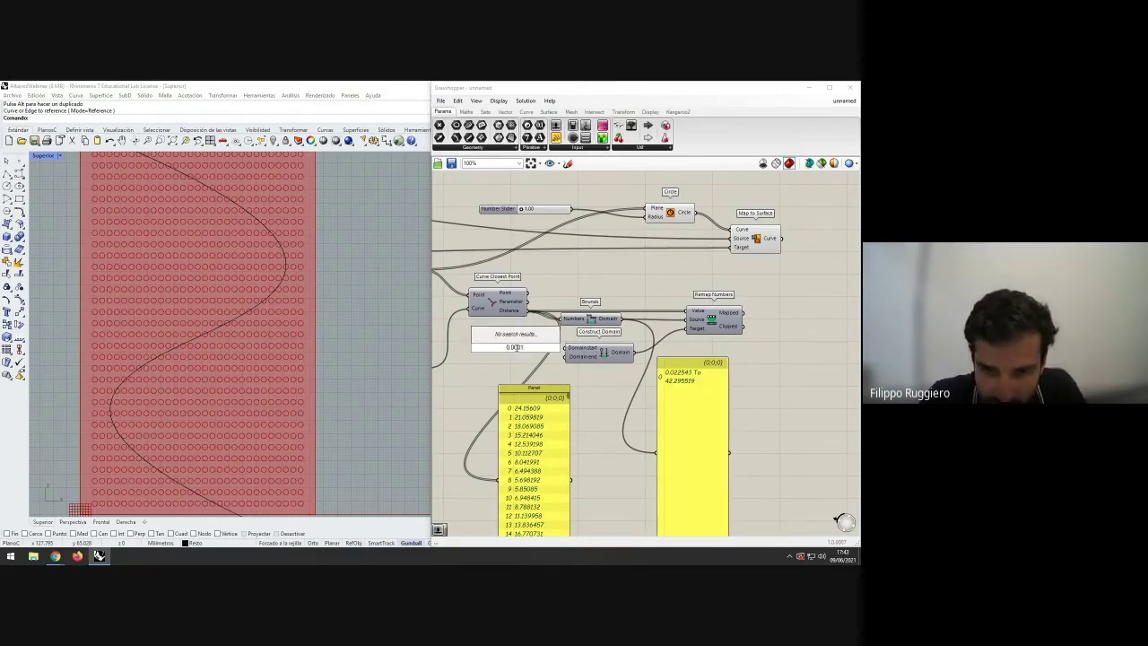
pyautogui.write('..5')
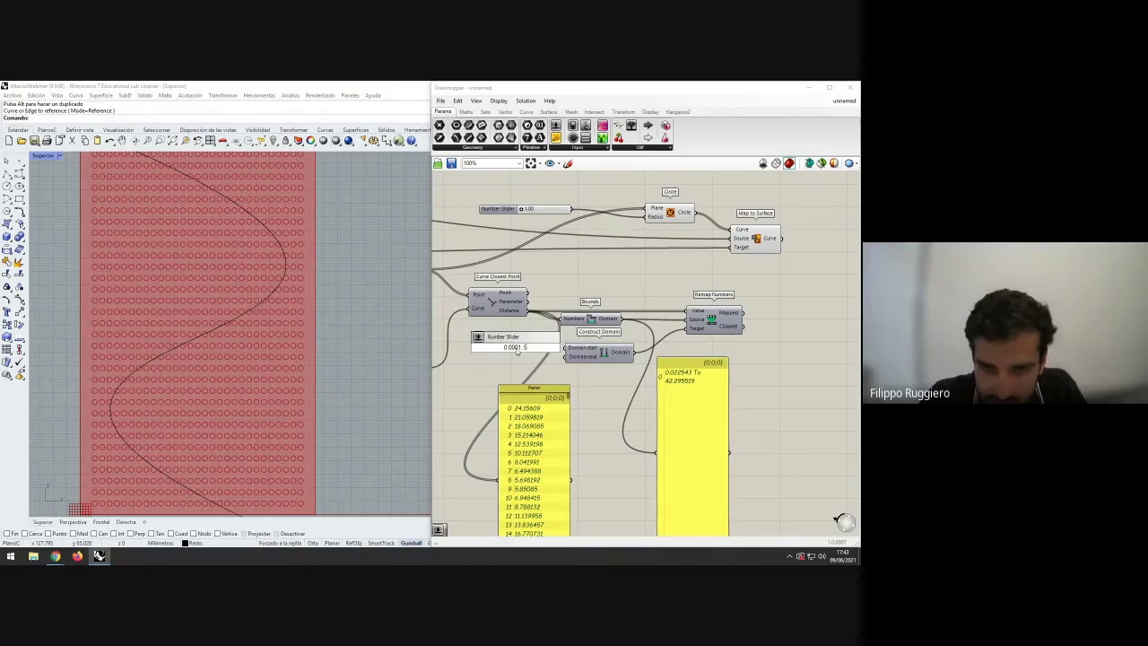
pyautogui.press('Return')
# - Duplicate the slider below, wire the pair to Domain start and Domain end, and set the end slider to 2.95
pyautogui.moveTo(498, 350); pyautogui.dragTo(474, 368)
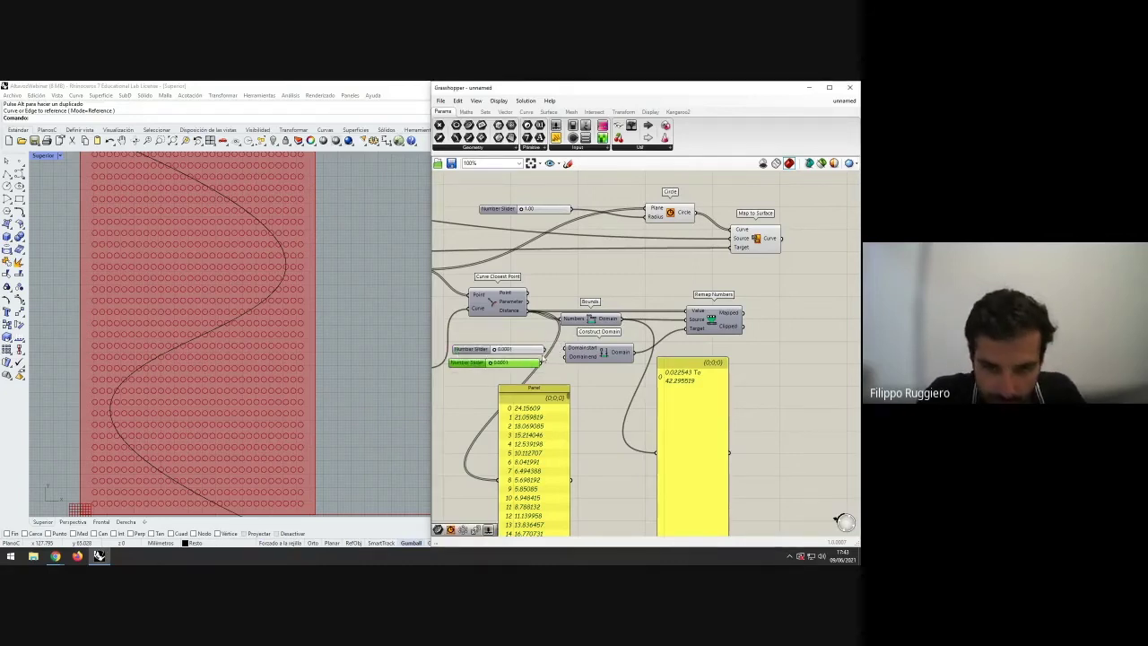
pyautogui.moveTo(491, 366); pyautogui.dragTo(517, 364)
pyautogui.click(562, 375)
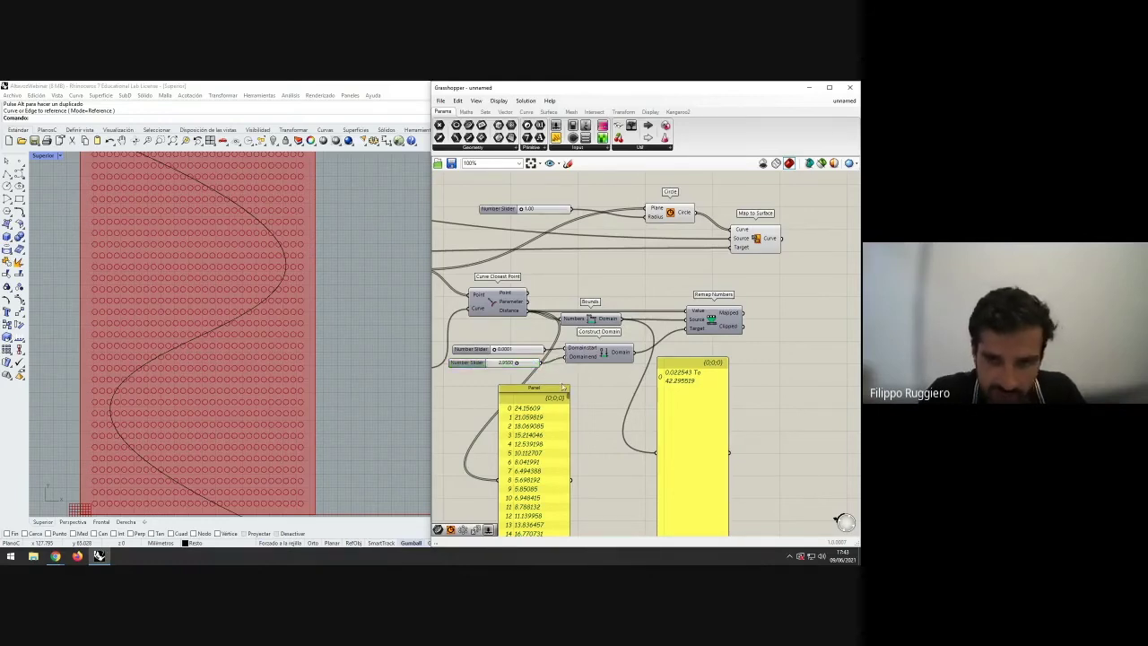
# - Move the distances panel below Remap Numbers and delete the panel attached to Bounds
pyautogui.moveTo(575, 386); pyautogui.dragTo(541, 372, button='right')
pyautogui.moveTo(529, 421); pyautogui.dragTo(562, 401)
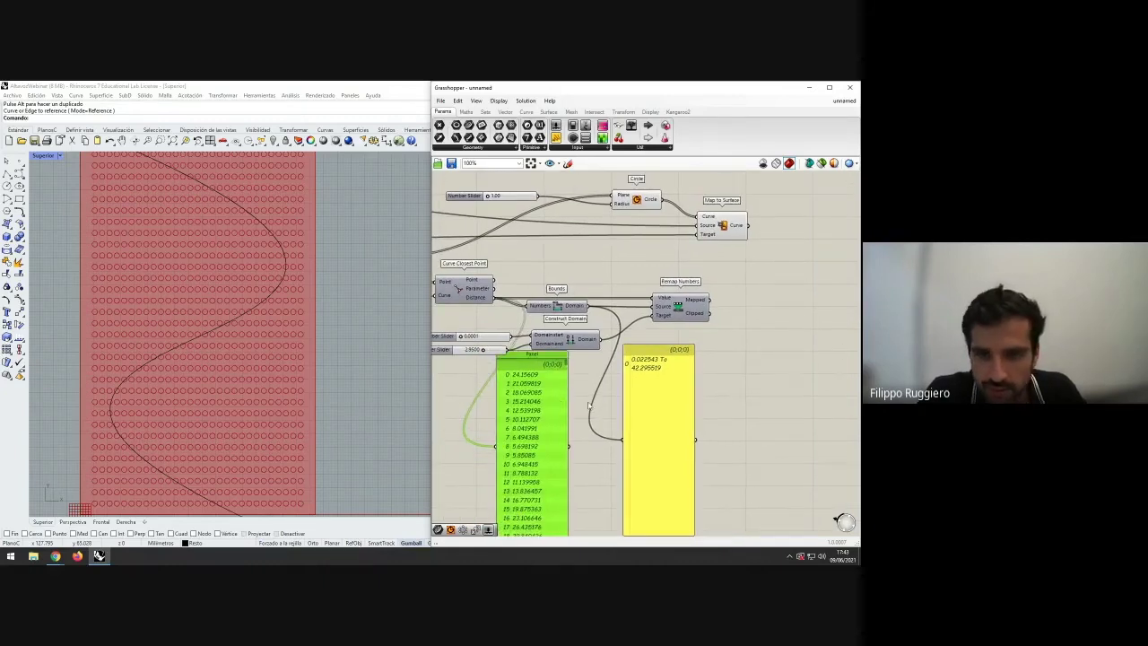
pyautogui.click(588, 403)
pyautogui.moveTo(588, 403); pyautogui.dragTo(563, 378, button='right')
pyautogui.moveTo(495, 396); pyautogui.dragTo(611, 408)
pyautogui.click(635, 400)
pyautogui.press('Delete')
pyautogui.click(674, 393)
# - Duplicate the distances panel and feed the copy with the Mapped output of Remap Numbers
pyautogui.moveTo(655, 387); pyautogui.dragTo(635, 386, button='right')
pyautogui.moveTo(589, 399); pyautogui.dragTo(734, 379)
pyautogui.hotkey('ctrl', 'c')
pyautogui.hotkey('ctrl', 'v')
pyautogui.moveTo(665, 274); pyautogui.dragTo(675, 396)
pyautogui.click(782, 387)
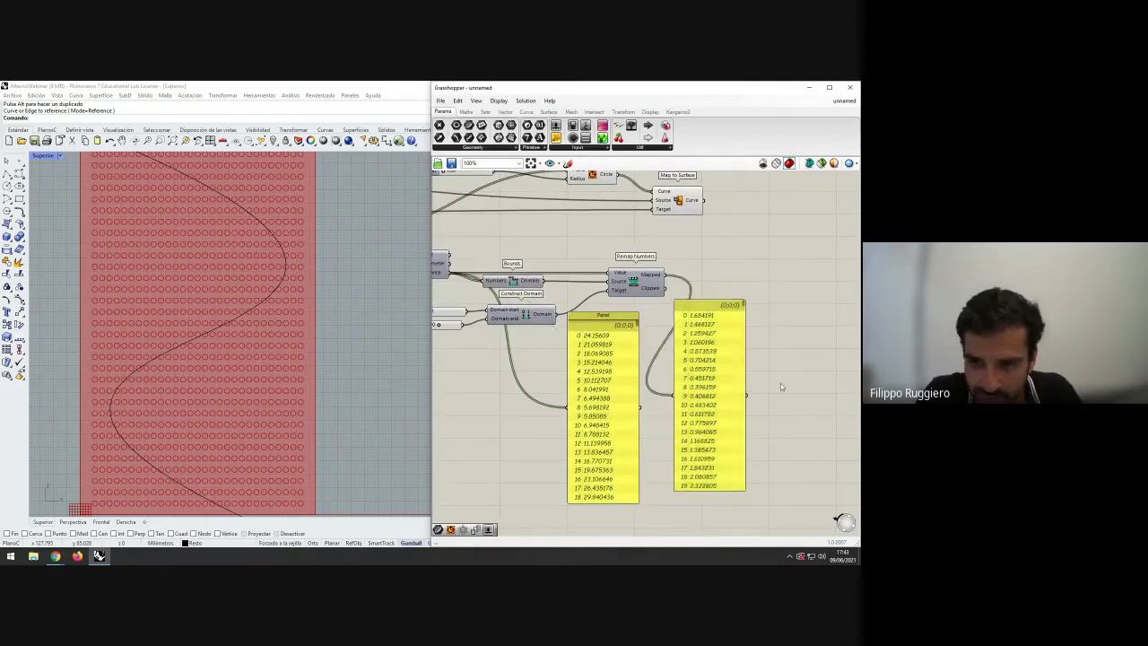
# - Place the mapped values panel right beside the distances panel so both lists can be compared
pyautogui.moveTo(696, 352); pyautogui.dragTo(678, 373)
pyautogui.click(759, 375)
pyautogui.click(743, 372)
pyautogui.scroll(3, 643, 339)
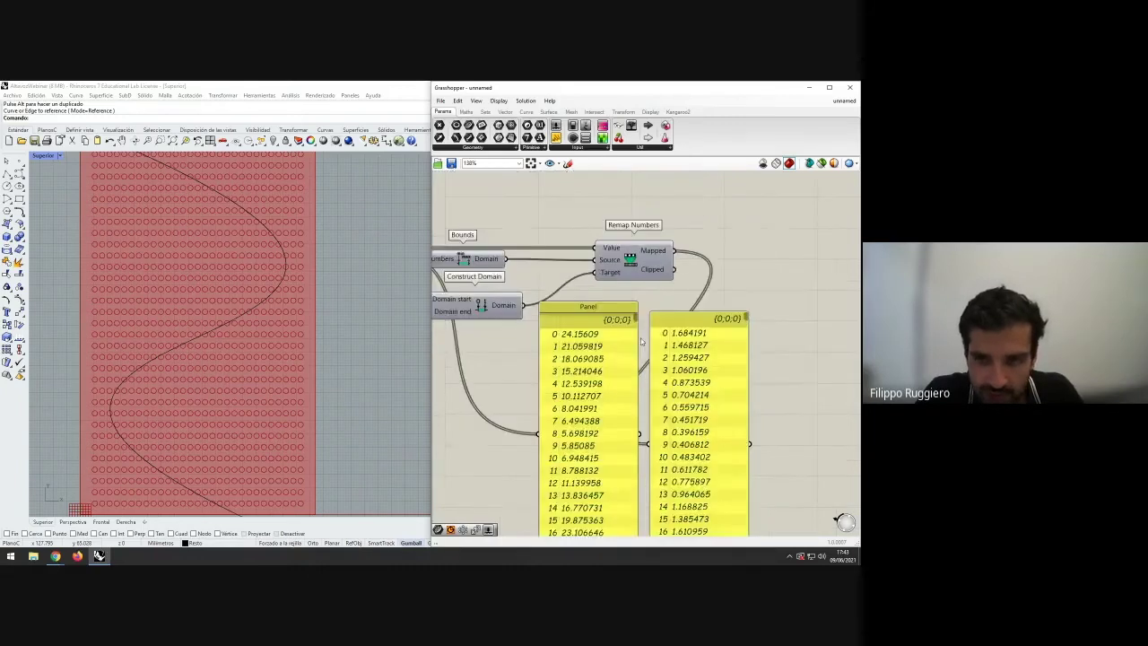
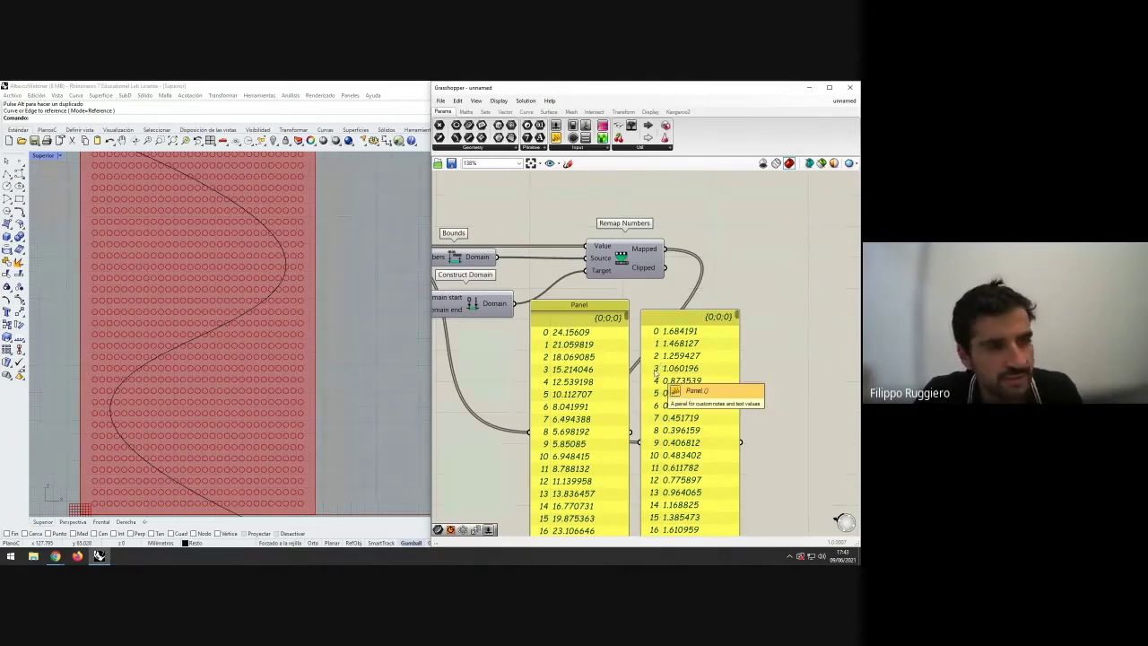
# - Shift Circle and Map to Surface to the right and connect the Mapped output of Remap Numbers to Circle's Radius
pyautogui.scroll(-5, 655, 375)
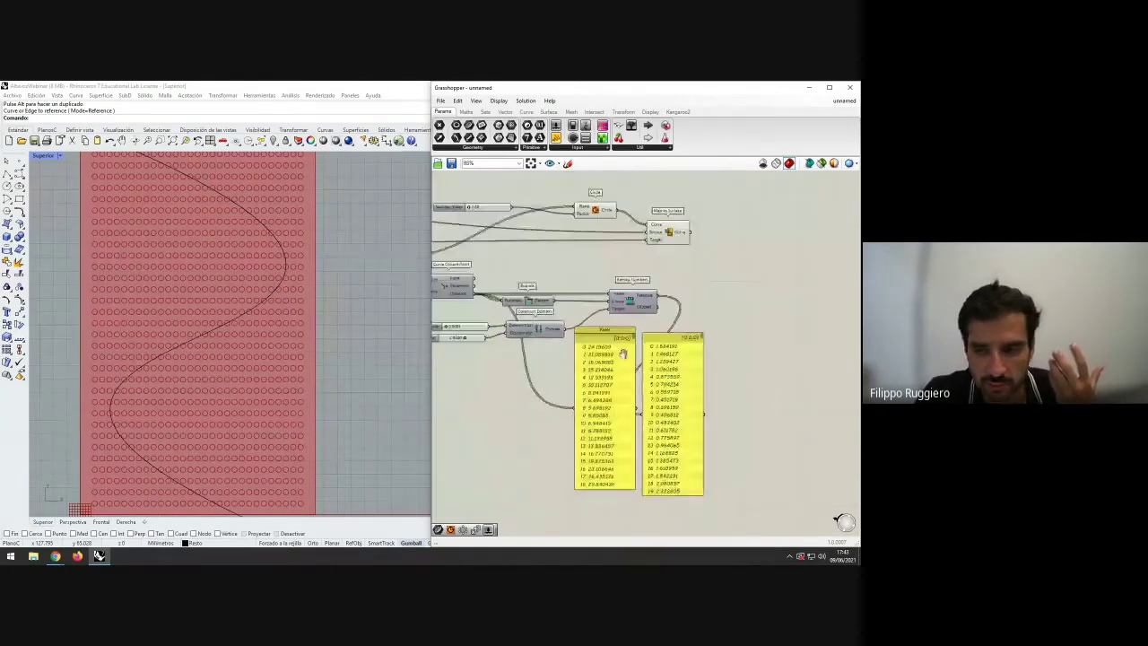
pyautogui.moveTo(701, 308); pyautogui.dragTo(741, 307)
pyautogui.moveTo(628, 285); pyautogui.dragTo(778, 303)
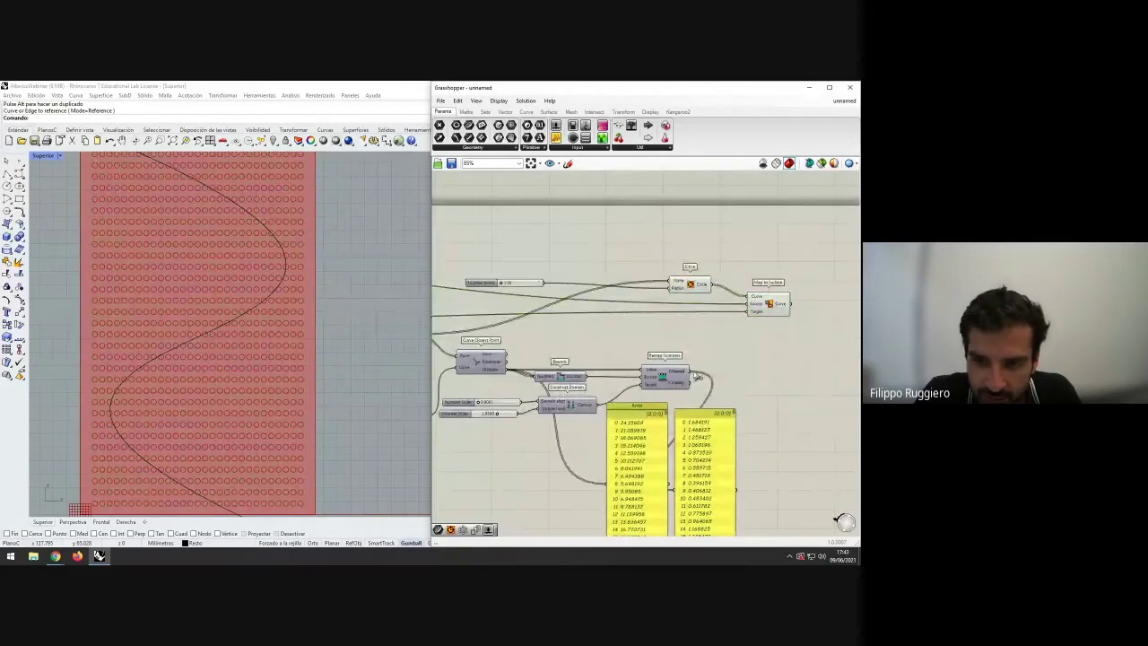
pyautogui.moveTo(691, 371); pyautogui.dragTo(673, 289)
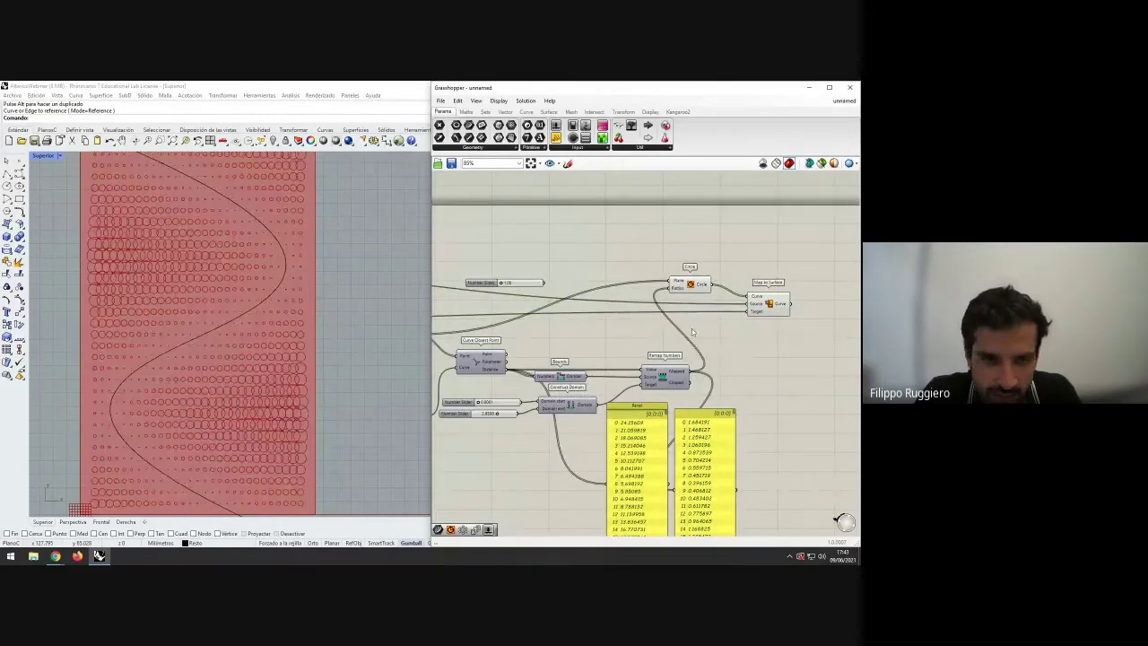
# - Set the Domain end slider to 1.05 and the Domain start slider to 0.0501
pyautogui.scroll(-1, 282, 305)
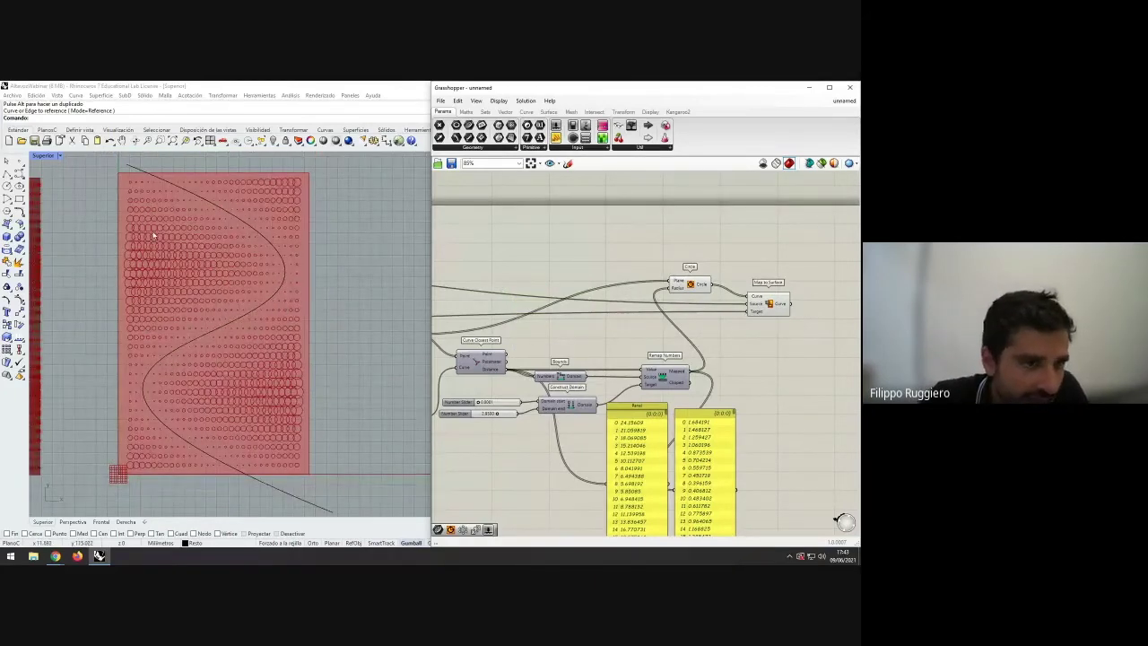
pyautogui.click(162, 285)
pyautogui.scroll(2, 164, 289)
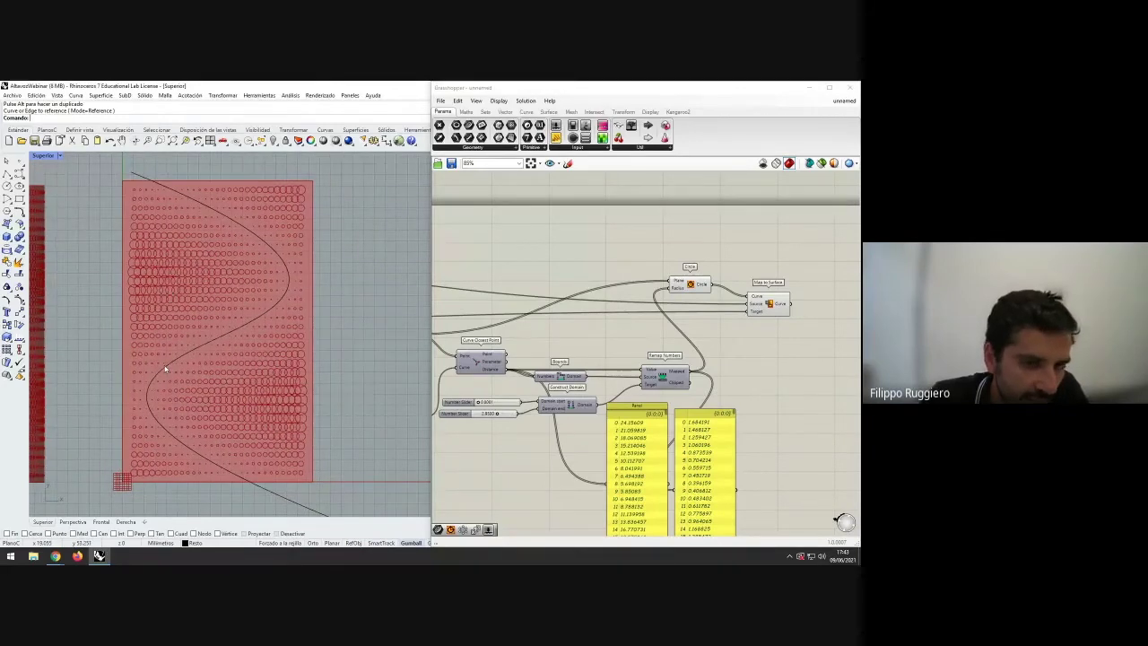
pyautogui.moveTo(483, 430); pyautogui.dragTo(500, 434, button='right')
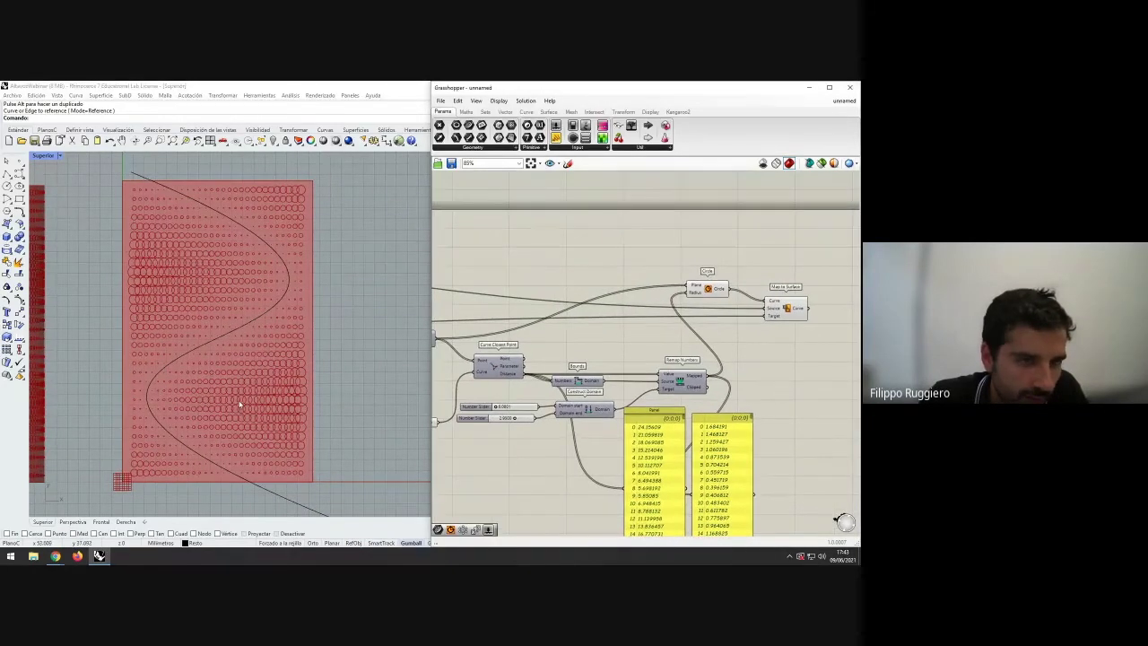
pyautogui.moveTo(240, 405); pyautogui.dragTo(248, 409, button='right')
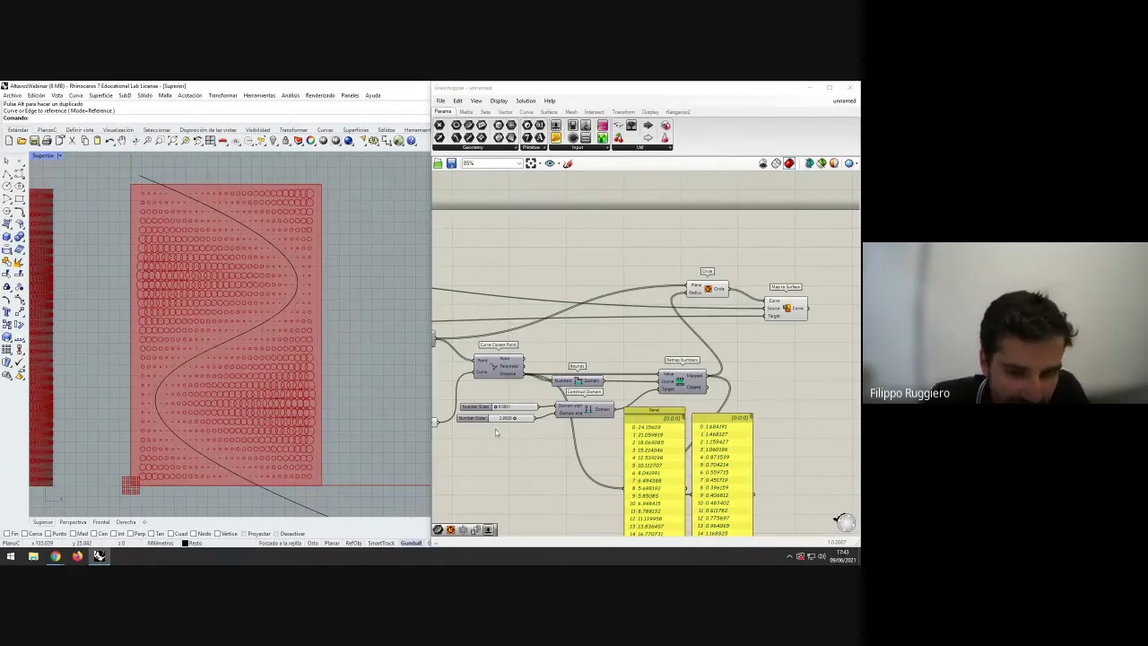
pyautogui.scroll(2, 514, 420)
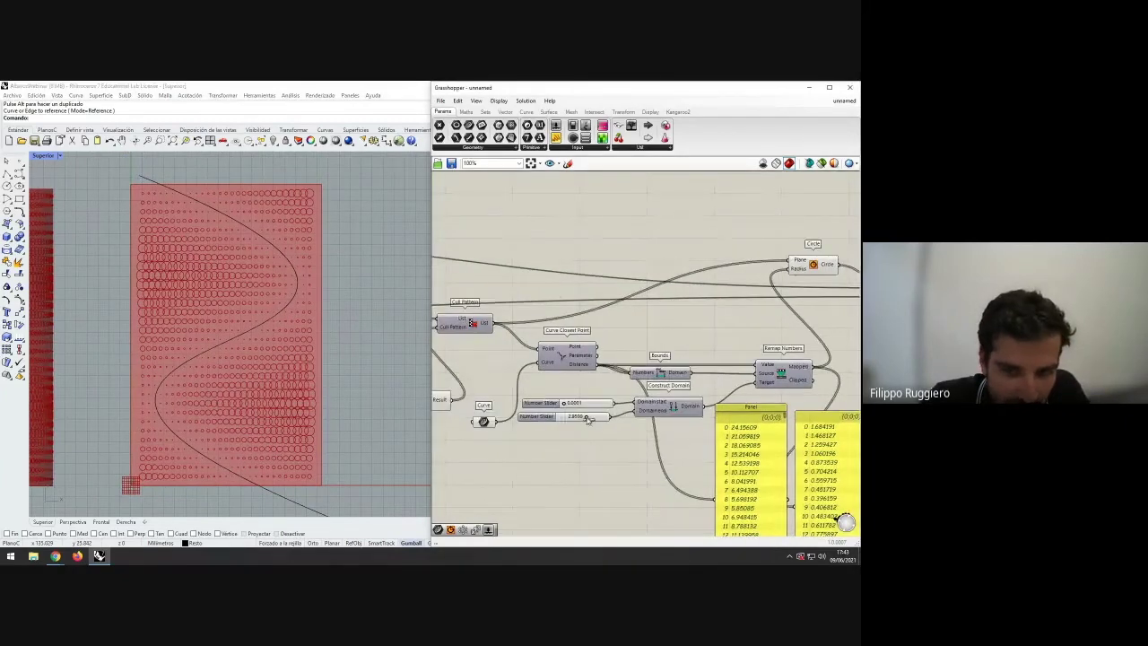
pyautogui.moveTo(582, 420); pyautogui.dragTo(567, 406)
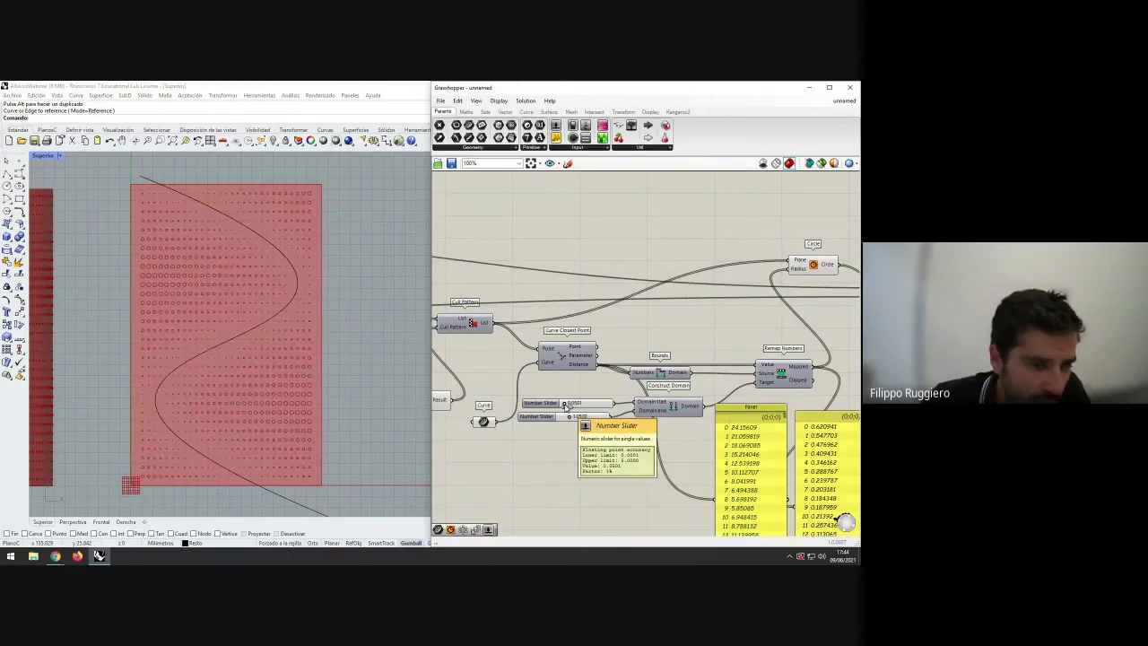
# - Reverse the target domain by setting Domain start to 0.9501 and Domain end to 0.0001
pyautogui.moveTo(565, 406)
pyautogui.mouseDown()
pyautogui.moveTo(597, 406)
pyautogui.moveTo(557, 418)
pyautogui.moveTo(573, 405)
pyautogui.mouseUp()
pyautogui.scroll(2, 249, 364)
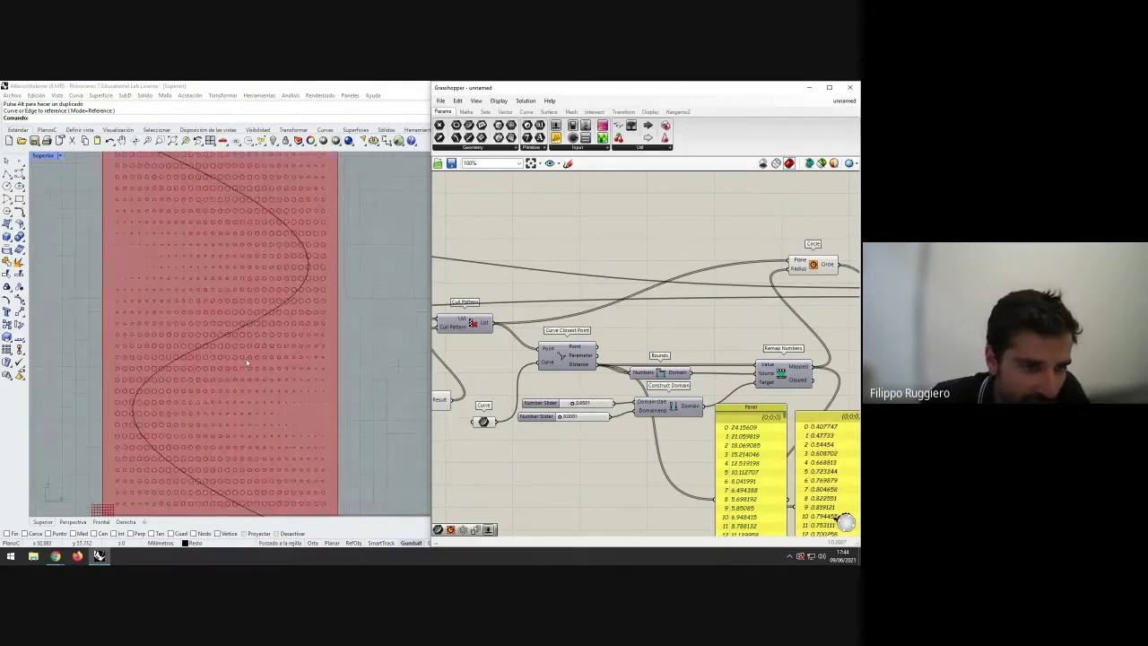
pyautogui.scroll(-2, 249, 361)
# - Set Divide Surface's U Count to 39 and V Count to 41
pyautogui.moveTo(506, 415); pyautogui.dragTo(645, 411, button='right')
pyautogui.scroll(-1, 536, 390)
pyautogui.moveTo(529, 387); pyautogui.dragTo(856, 441, button='right')
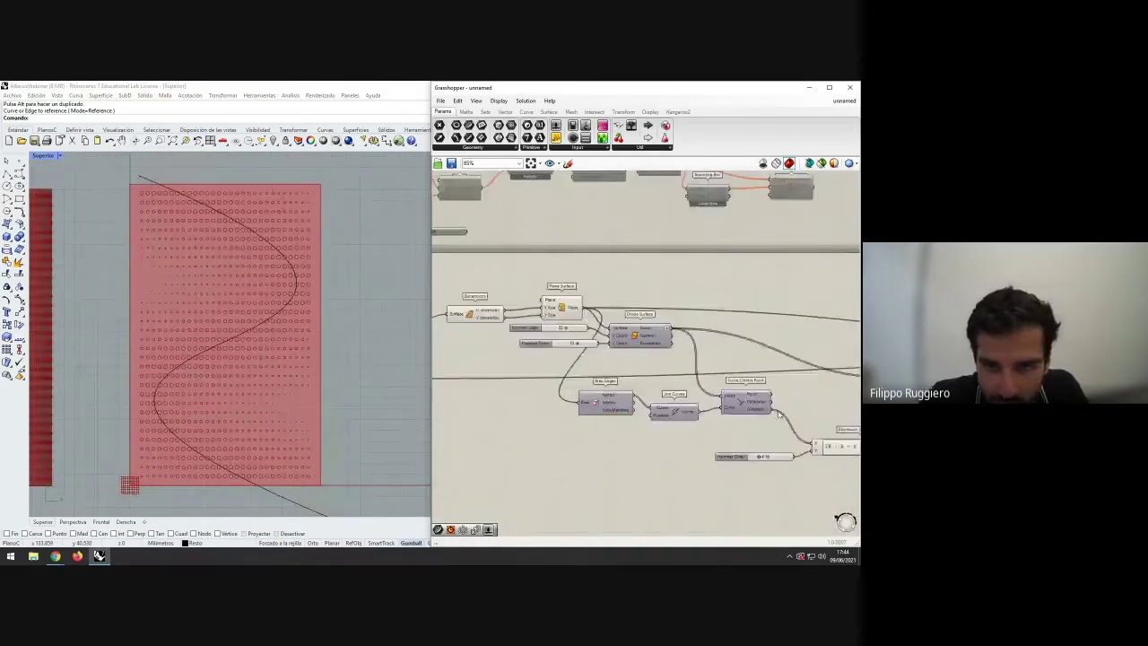
pyautogui.scroll(2, 571, 345)
pyautogui.moveTo(567, 343); pyautogui.dragTo(573, 358, button='right')
pyautogui.scroll(2, 570, 350)
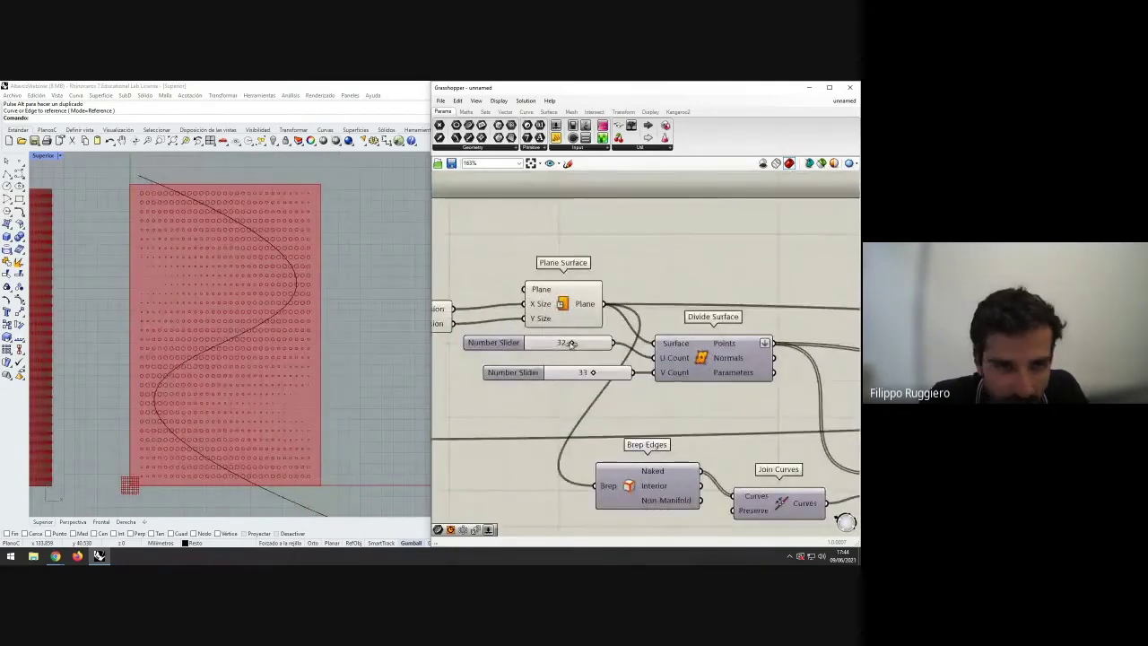
pyautogui.moveTo(572, 344); pyautogui.dragTo(609, 373)
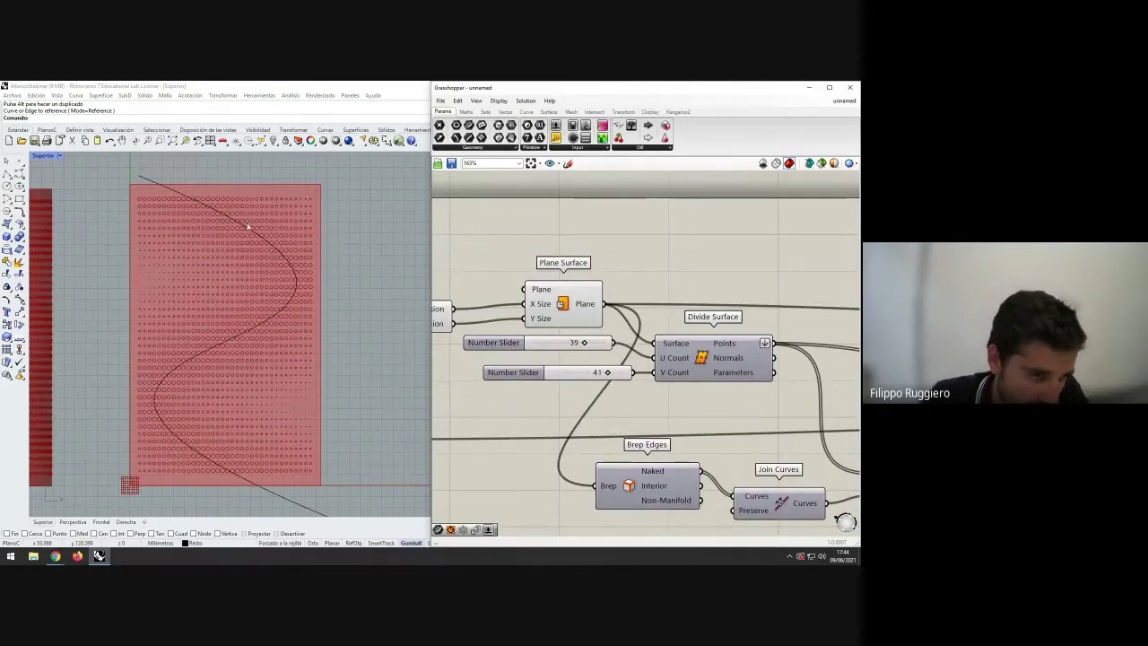
# - Reshape the attractor curve by moving its outermost right control point leftward and its upper end point rightward, keeping both moves horizontal
pyautogui.click(296, 293)
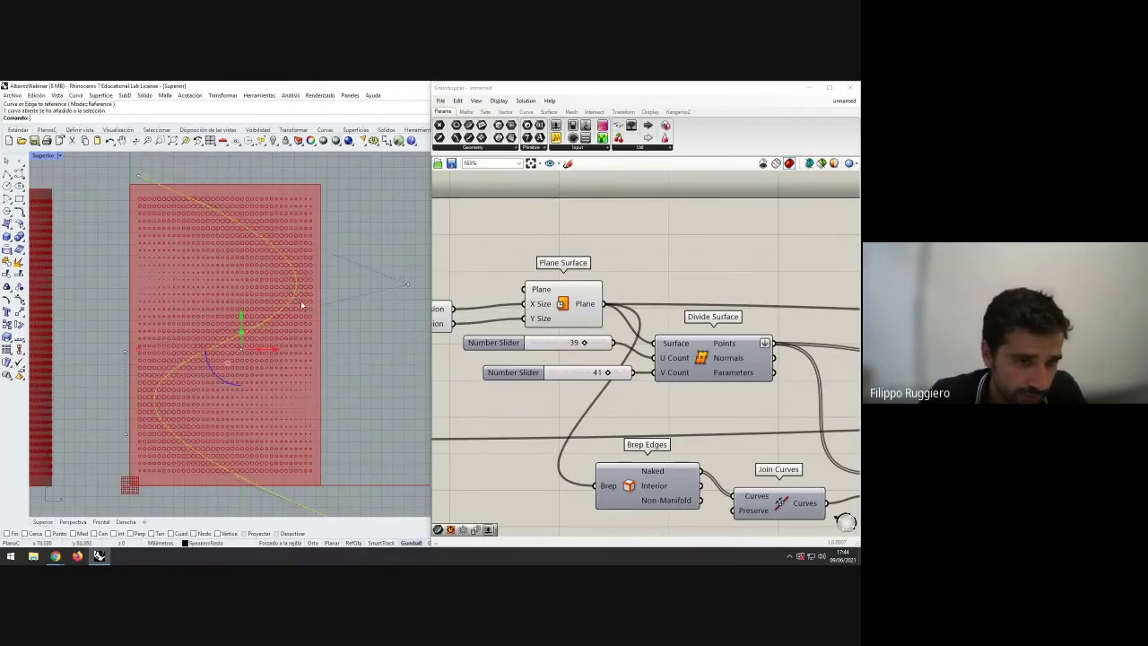
pyautogui.moveTo(390, 247); pyautogui.dragTo(436, 326)
pyautogui.moveTo(400, 327); pyautogui.dragTo(369, 330, button='right')
pyautogui.moveTo(416, 286); pyautogui.dragTo(307, 287)
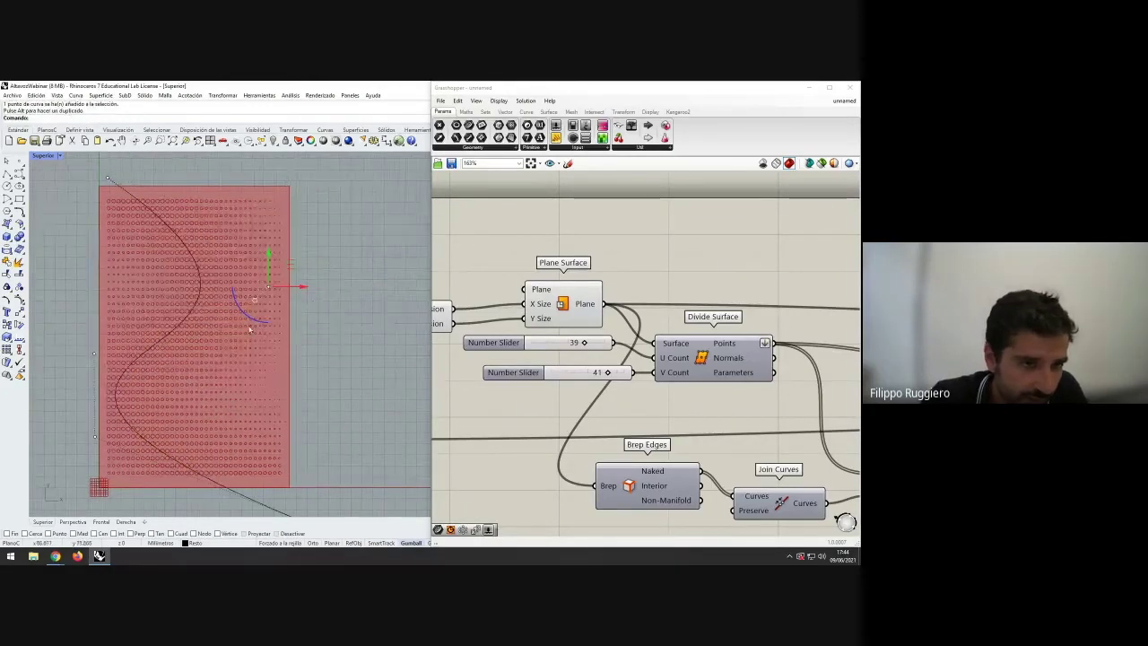
pyautogui.click(108, 170)
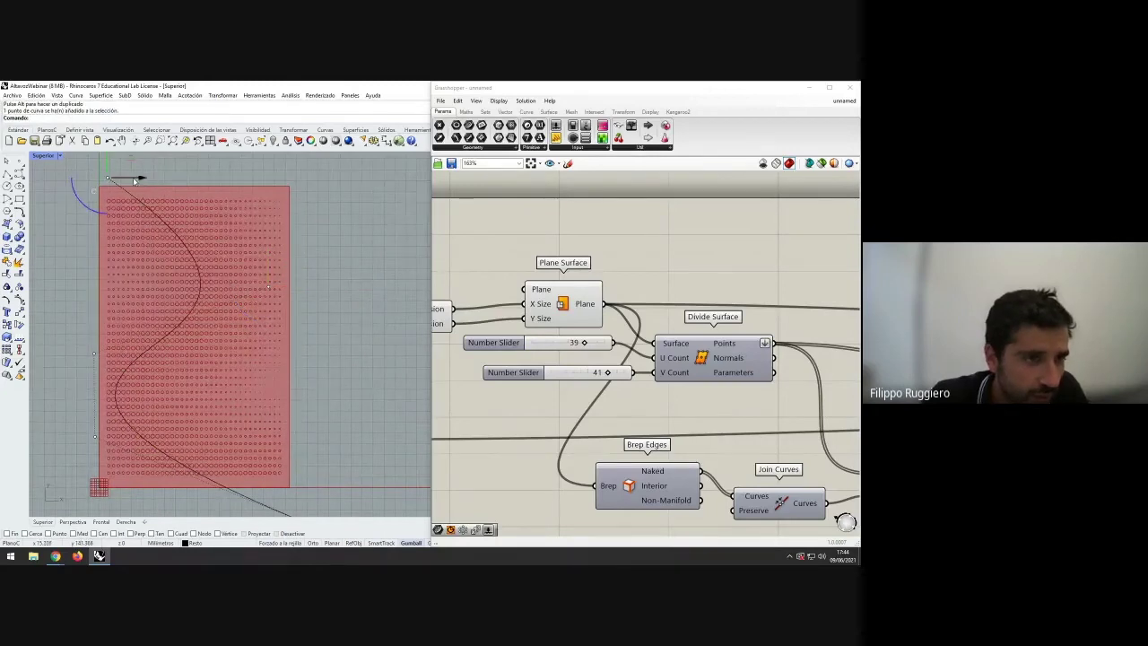
pyautogui.moveTo(141, 170); pyautogui.dragTo(264, 170)
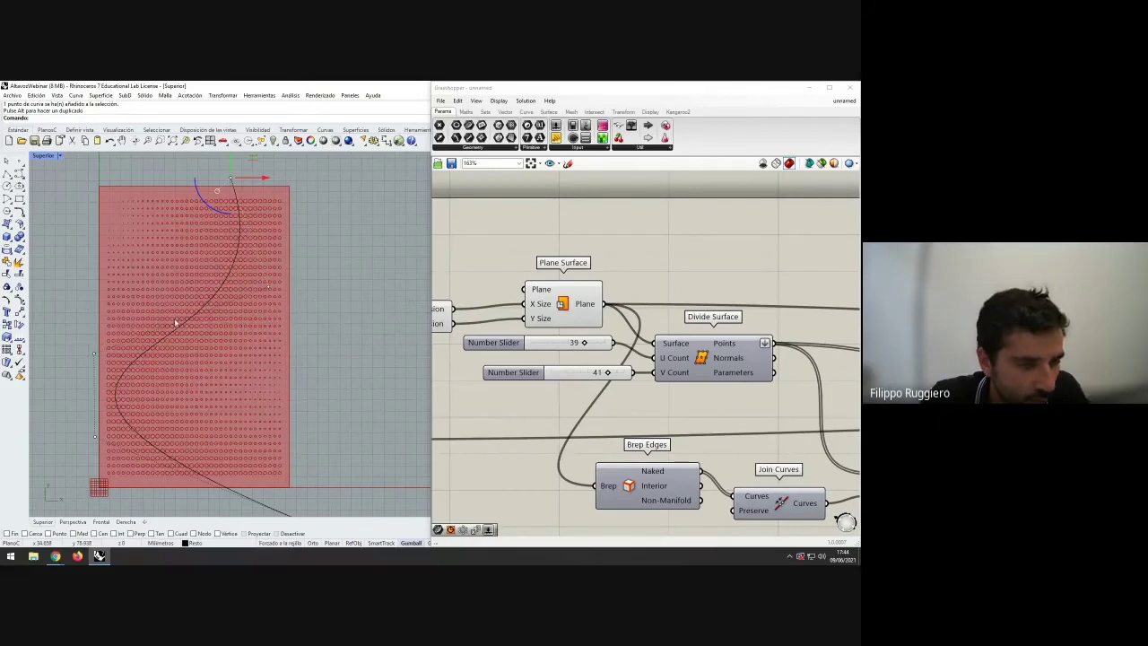
pyautogui.press('Escape')
pyautogui.press('Escape')
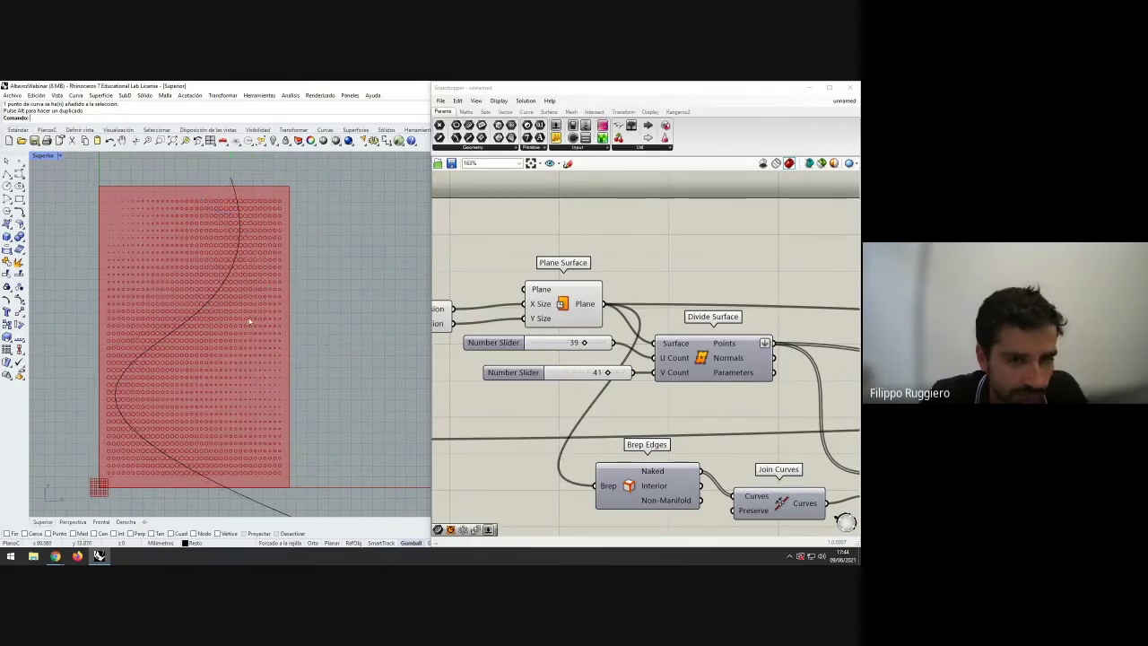
# - Examine the updated circle pattern on the curved surface in the perspective and right views
pyautogui.doubleClick(43, 156)
pyautogui.doubleClick(389, 156)
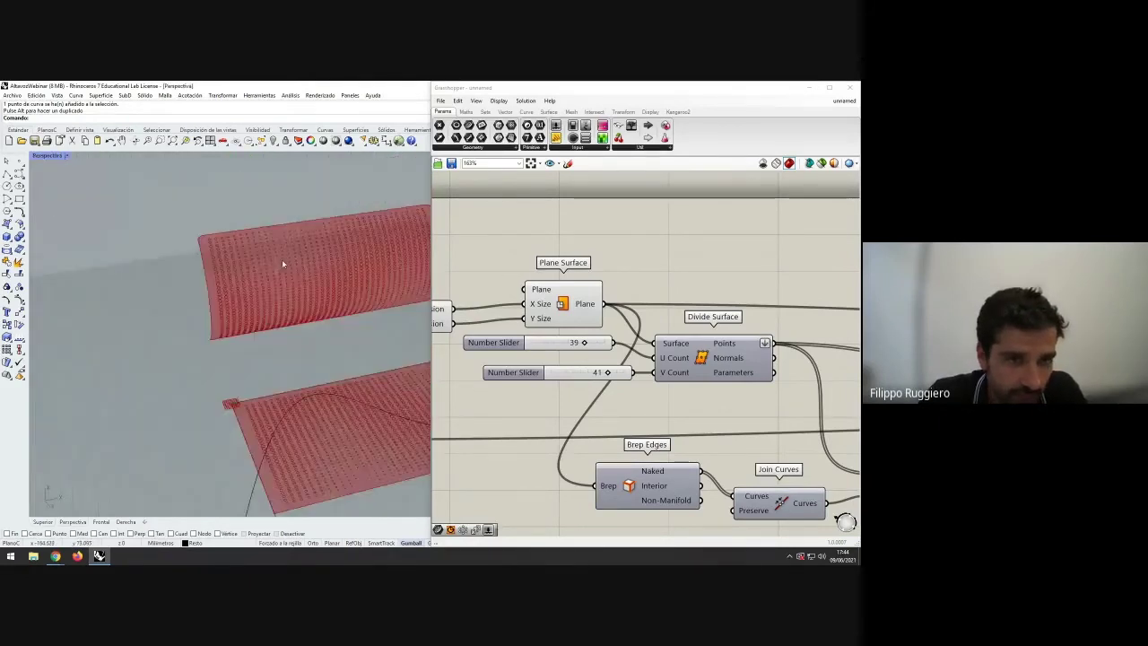
pyautogui.doubleClick(45, 156)
pyautogui.doubleClick(386, 339)
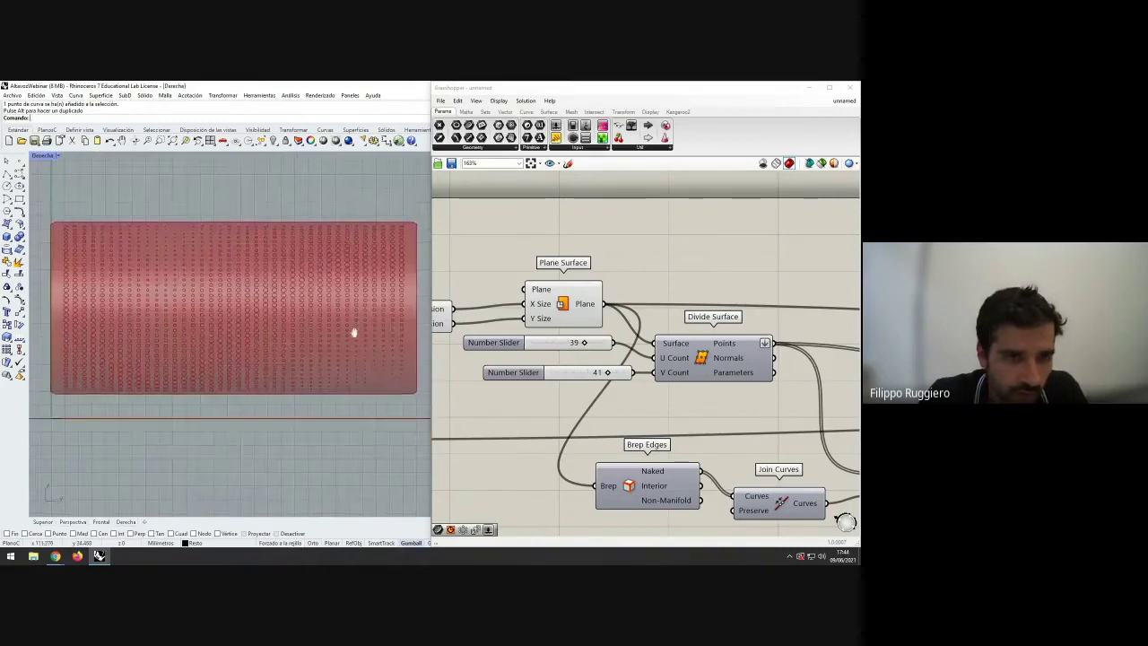
pyautogui.moveTo(354, 333); pyautogui.dragTo(360, 337, button='right')
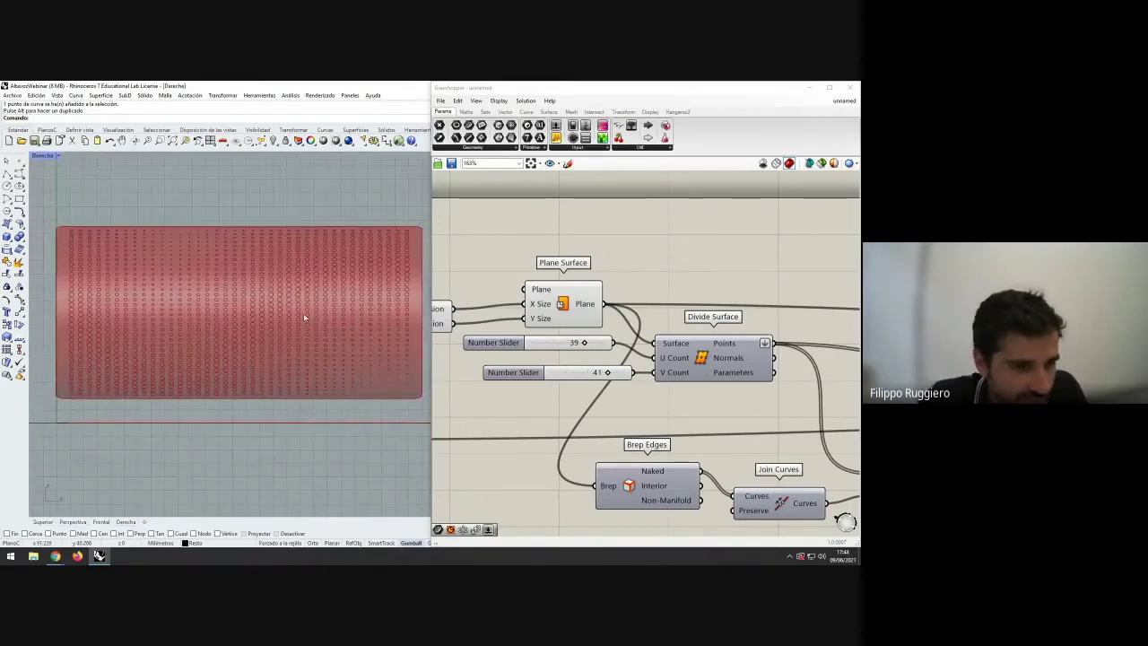
# - Move the Curve parameter up beside the Curve input of Curve Closest Point
pyautogui.moveTo(781, 393)
pyautogui.mouseDown(button='right')
pyautogui.moveTo(700, 337)
pyautogui.moveTo(590, 307)
pyautogui.mouseUp(button='right')
pyautogui.scroll(-1, 704, 342)
pyautogui.moveTo(735, 348)
pyautogui.mouseDown(button='right')
pyautogui.moveTo(640, 333)
pyautogui.moveTo(718, 345)
pyautogui.moveTo(610, 341)
pyautogui.mouseUp(button='right')
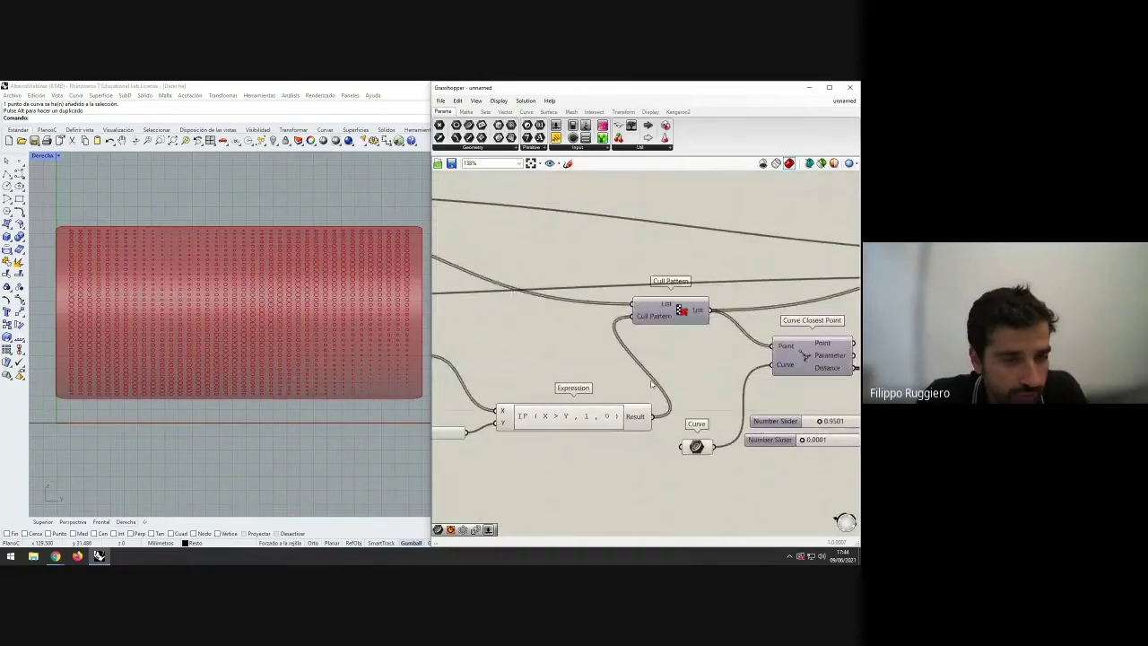
pyautogui.moveTo(696, 451); pyautogui.dragTo(701, 407)
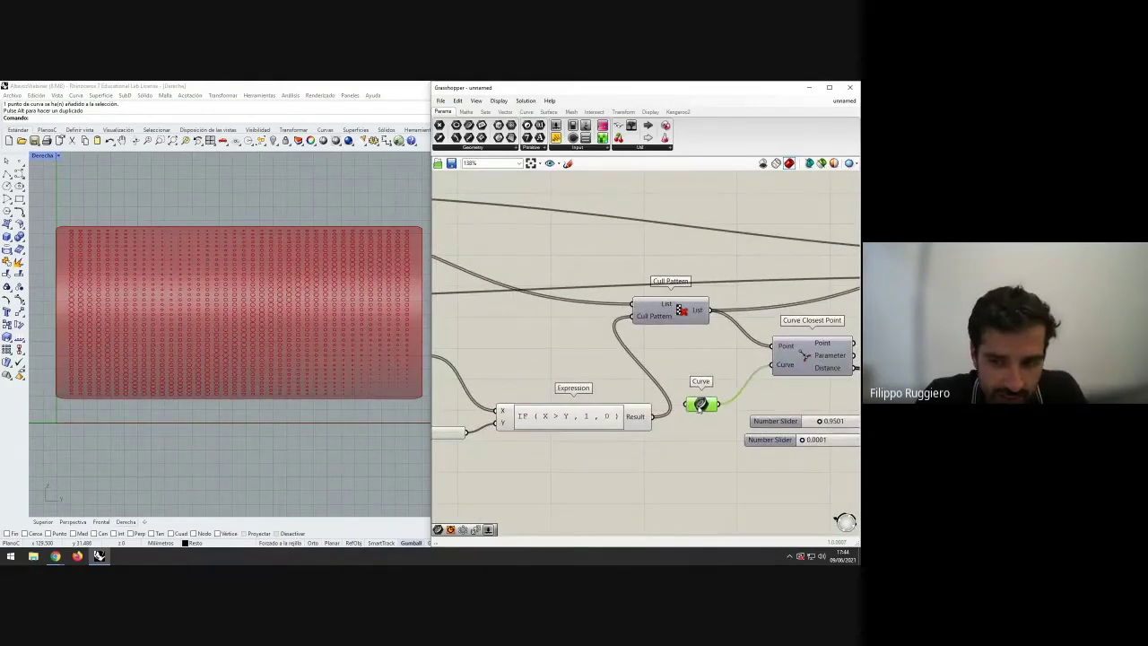
pyautogui.click(707, 443)
pyautogui.moveTo(852, 483); pyautogui.dragTo(745, 479, button='right')
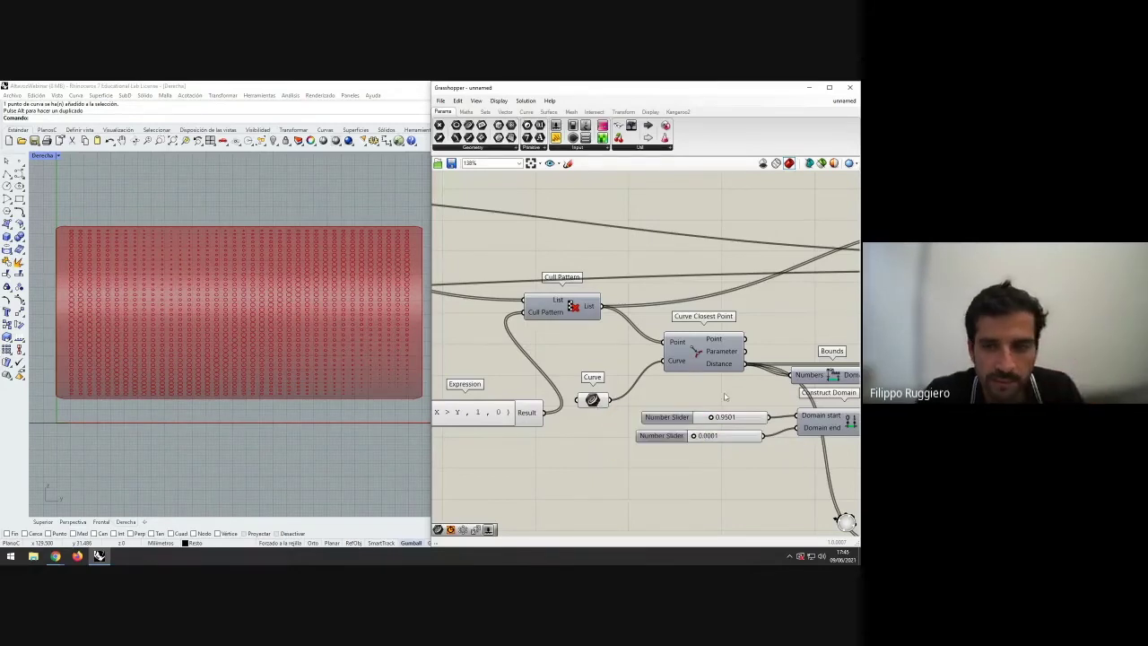
# - Shift Map to Surface and Circle further right to free space on the canvas
pyautogui.moveTo(704, 398); pyautogui.dragTo(576, 405, button='right')
pyautogui.scroll(-2, 660, 412)
pyautogui.moveTo(661, 375); pyautogui.dragTo(558, 377, button='right')
pyautogui.moveTo(732, 359); pyautogui.dragTo(668, 362, button='right')
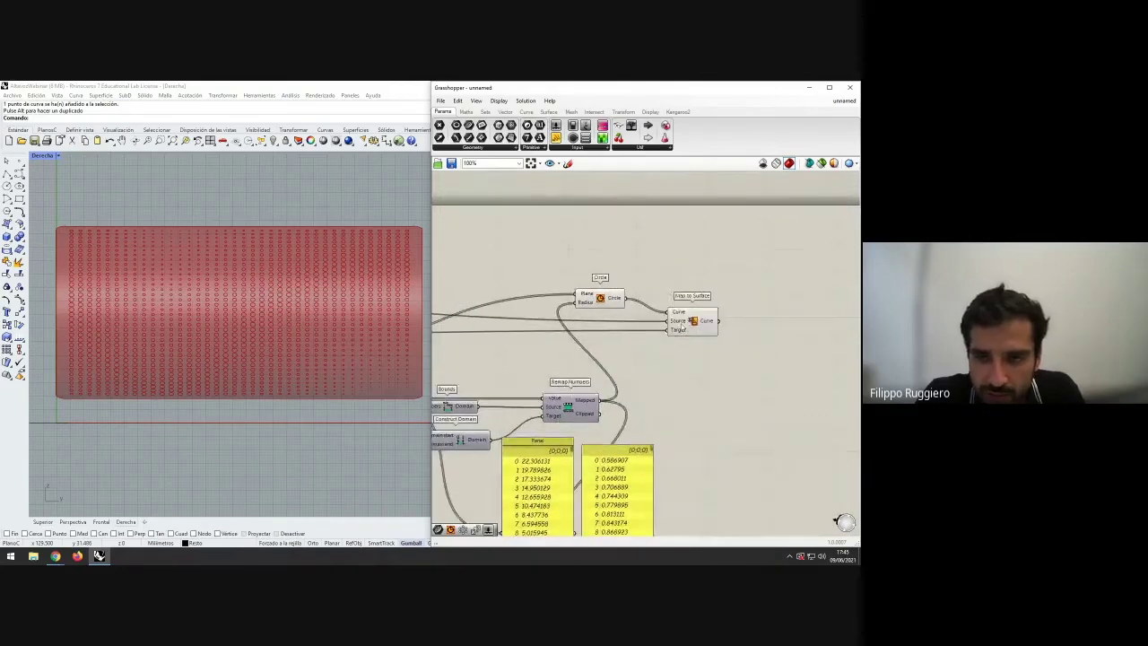
pyautogui.moveTo(687, 325); pyautogui.dragTo(762, 323)
pyautogui.moveTo(601, 299); pyautogui.dragTo(632, 300)
pyautogui.click(667, 340)
pyautogui.click(667, 353)
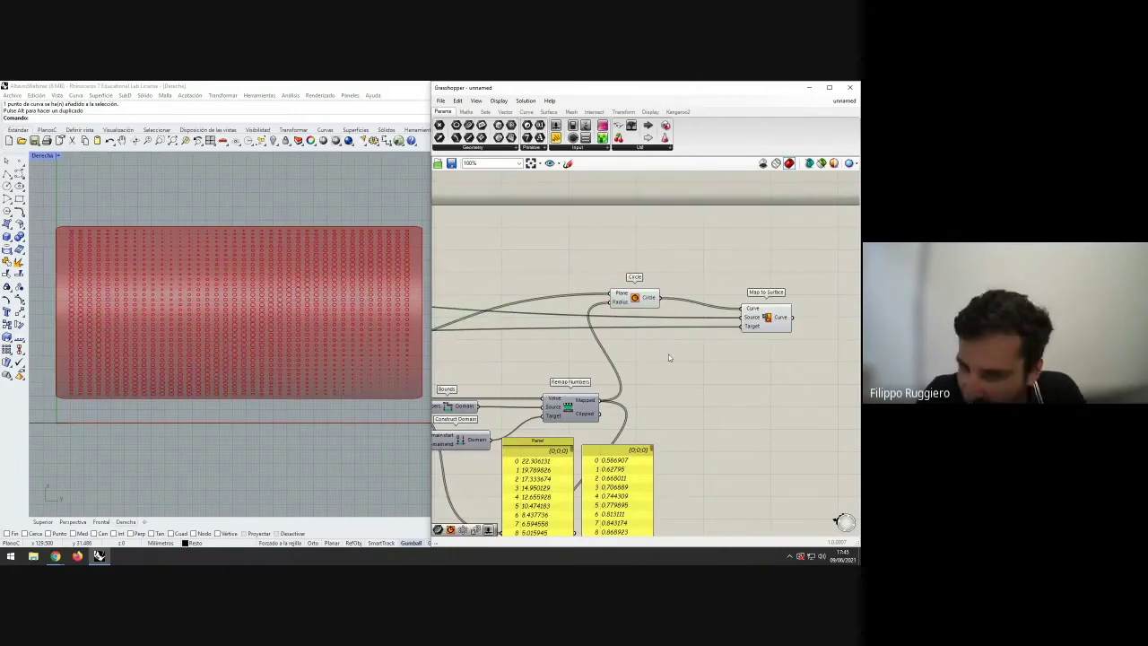
pyautogui.moveTo(668, 353)
pyautogui.mouseDown(button='right')
pyautogui.moveTo(721, 372)
pyautogui.moveTo(733, 354)
pyautogui.mouseUp(button='right')
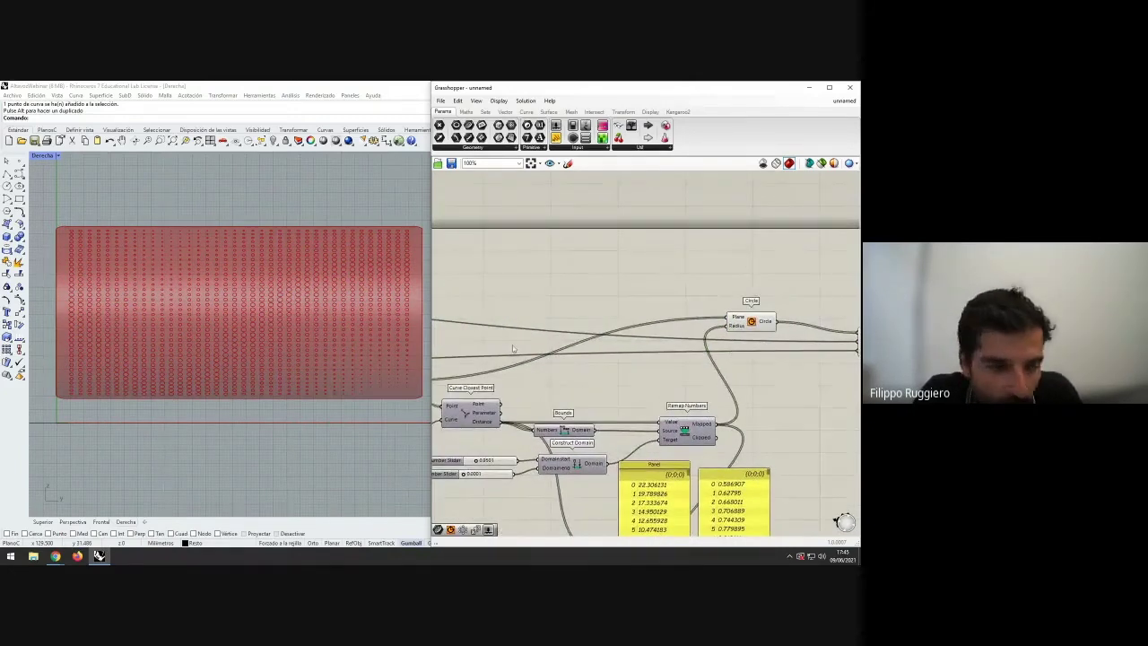
pyautogui.moveTo(739, 381); pyautogui.dragTo(668, 374, button='right')
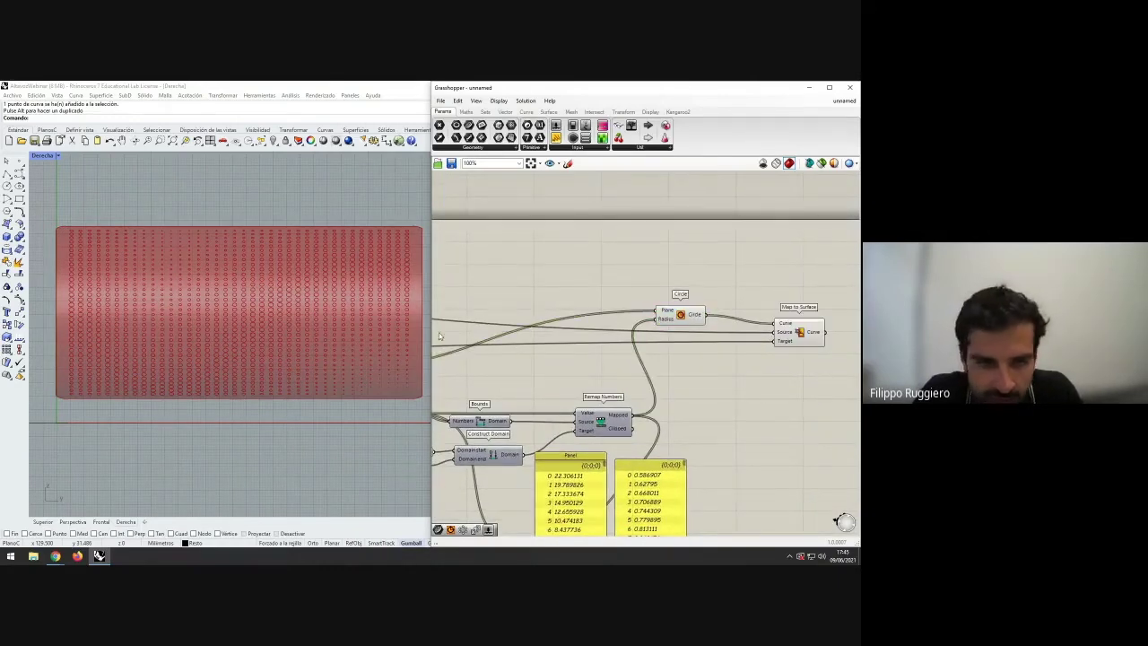
# - Show the flat pattern in the maximized top view and nudge the Circle component slightly upward
pyautogui.doubleClick(42, 158)
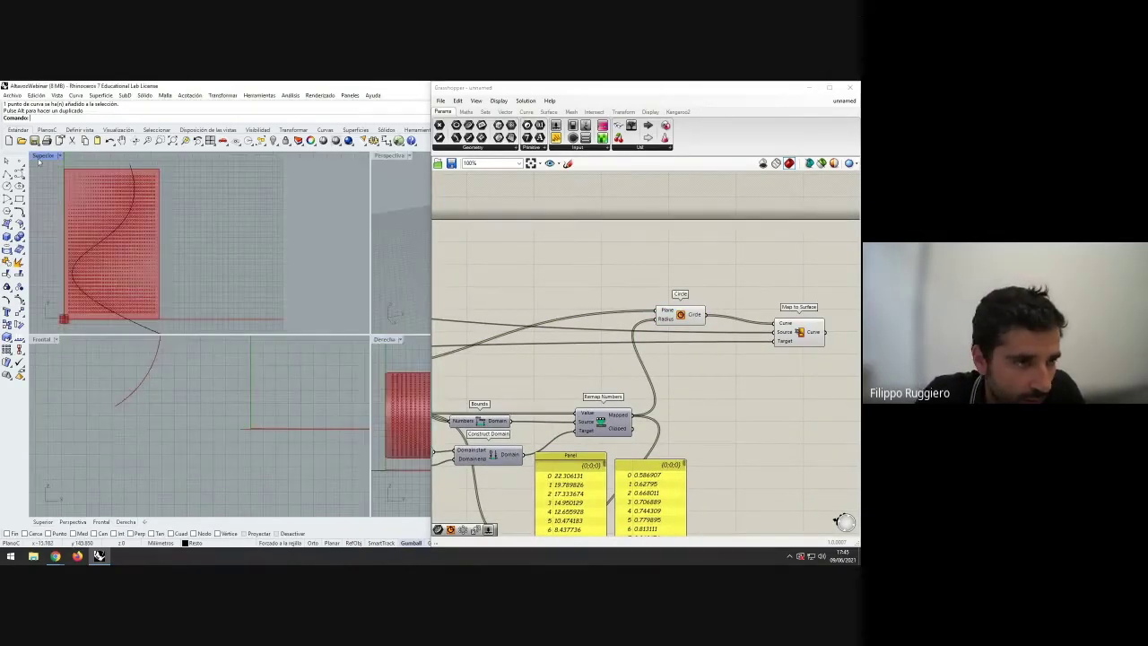
pyautogui.doubleClick(42, 157)
pyautogui.scroll(2, 112, 218)
pyautogui.moveTo(174, 311); pyautogui.dragTo(185, 277, button='right')
pyautogui.scroll(-2, 185, 277)
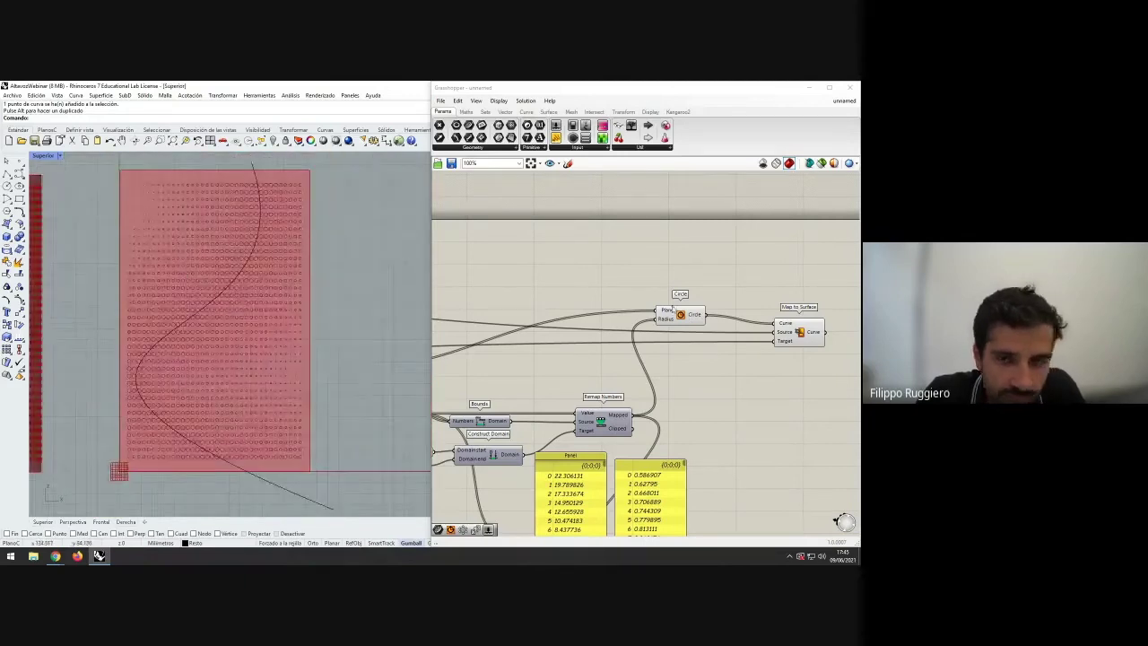
pyautogui.moveTo(689, 314); pyautogui.dragTo(696, 313)
pyautogui.click(702, 359)
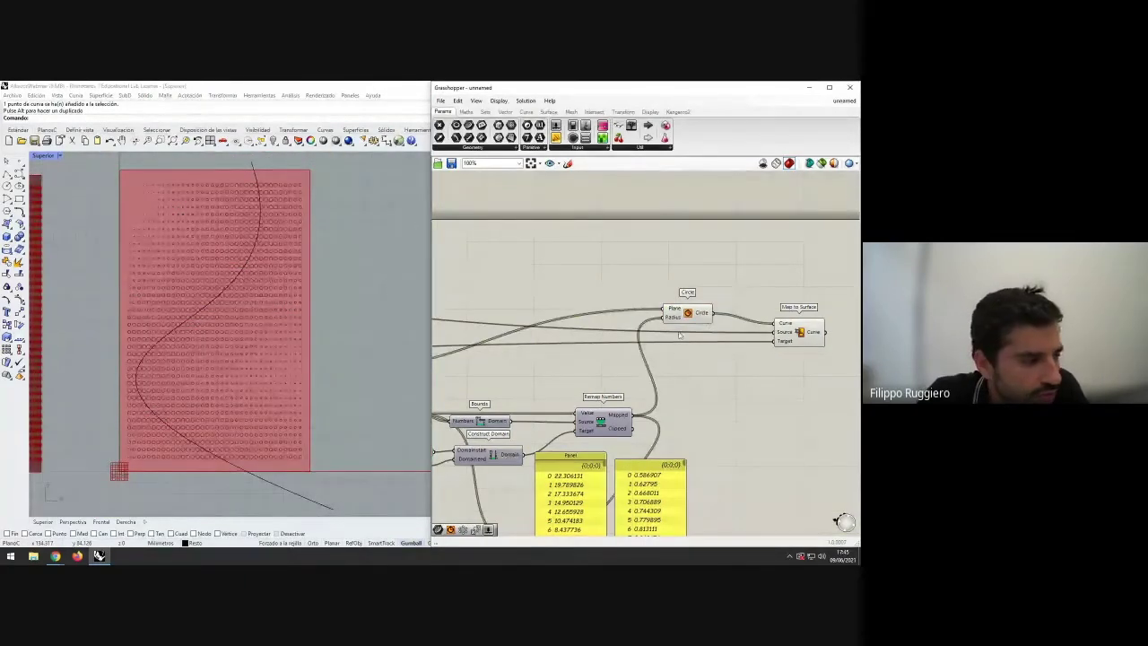
pyautogui.moveTo(688, 312); pyautogui.dragTo(682, 305)
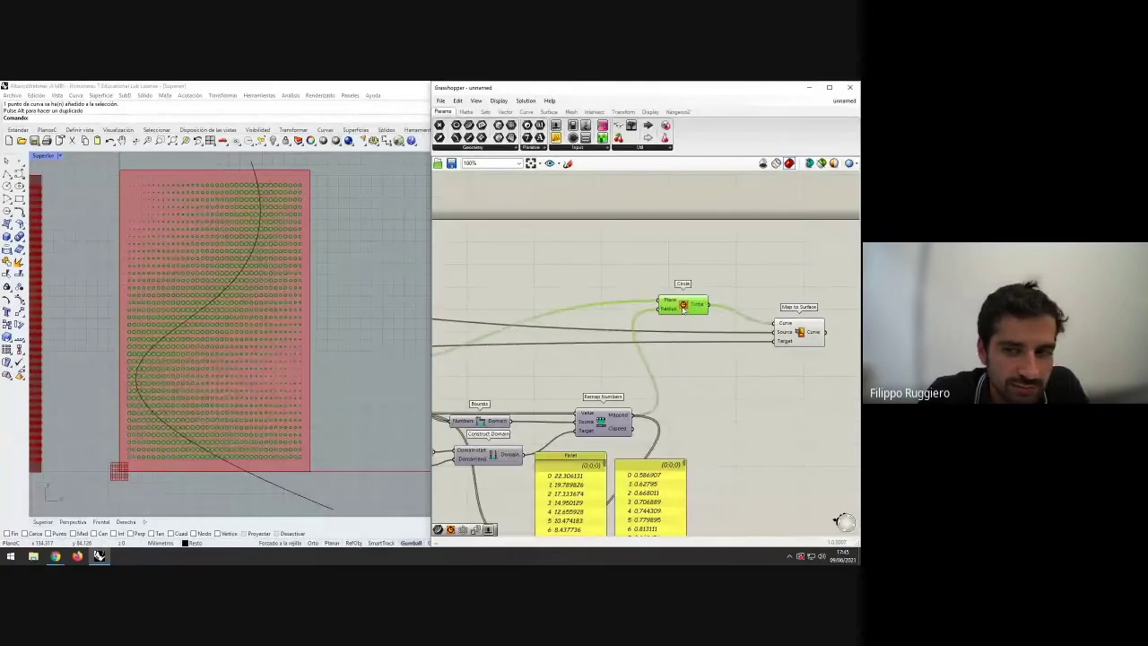
pyautogui.click(716, 285)
# - Add a Polygon component and place it below Circle
pyautogui.doubleClick(703, 261)
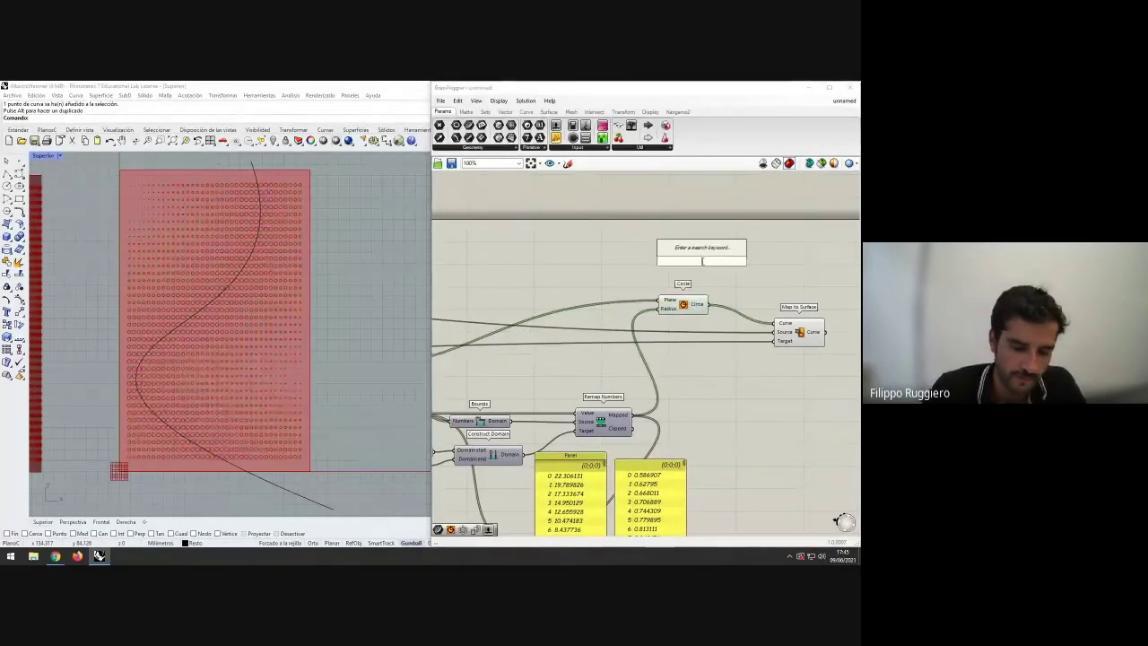
pyautogui.write('poly')
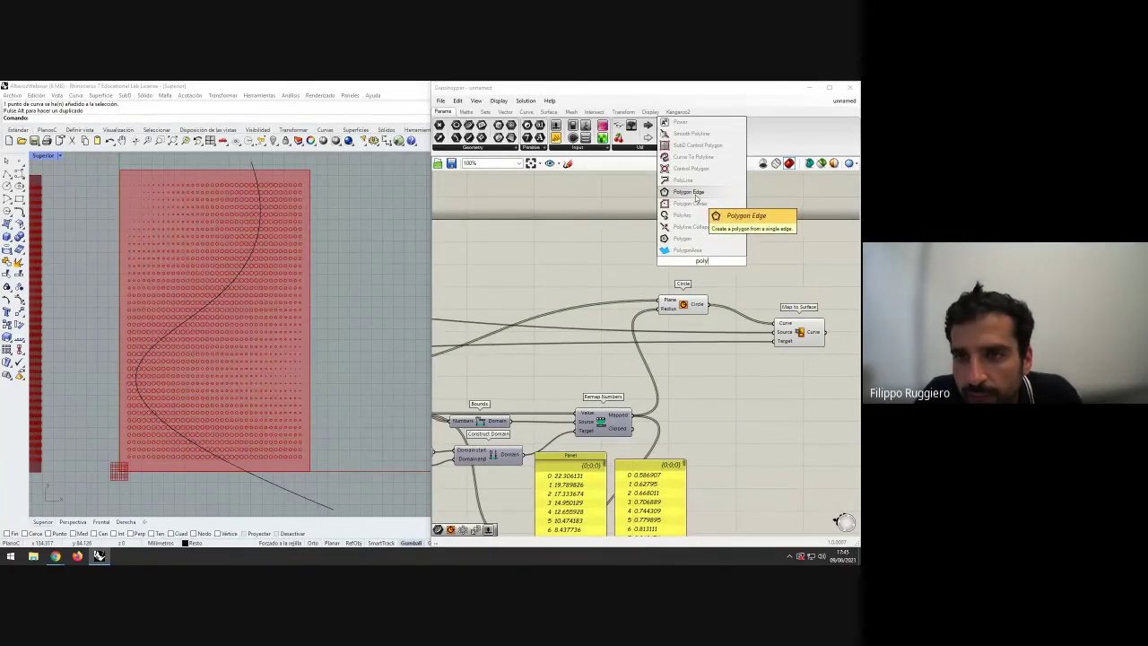
pyautogui.click(687, 238)
pyautogui.moveTo(701, 261); pyautogui.dragTo(703, 375)
pyautogui.click(764, 370)
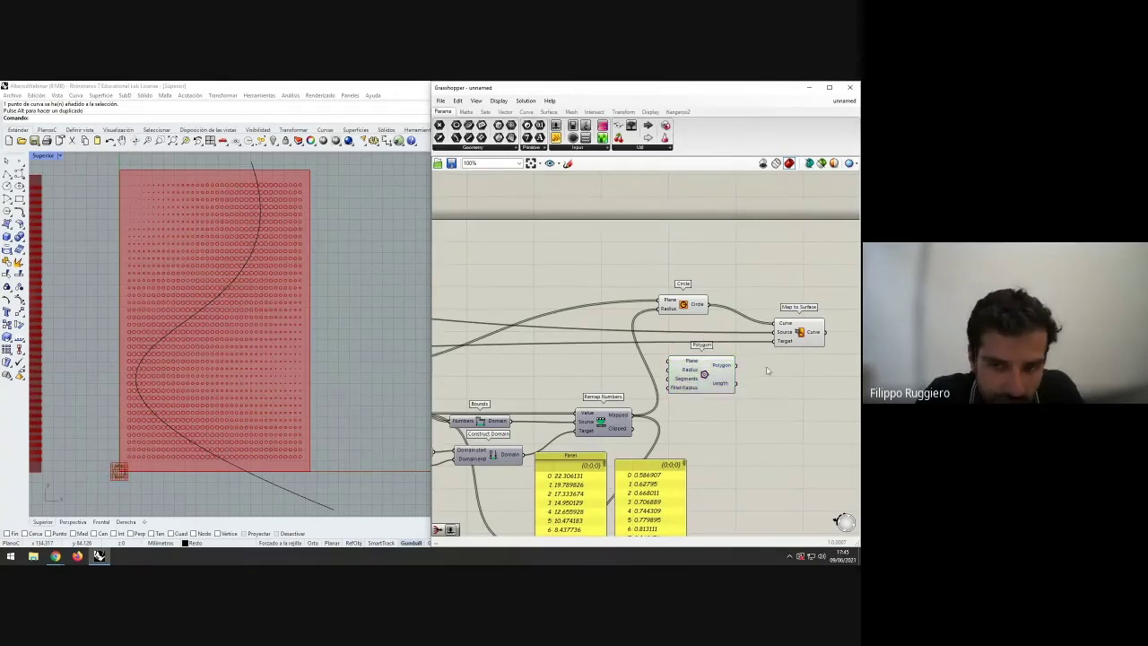
# - Move Circle up and place Polygon directly beneath it, in front of Map to Surface
pyautogui.moveTo(686, 310); pyautogui.dragTo(699, 300)
pyautogui.click(700, 321)
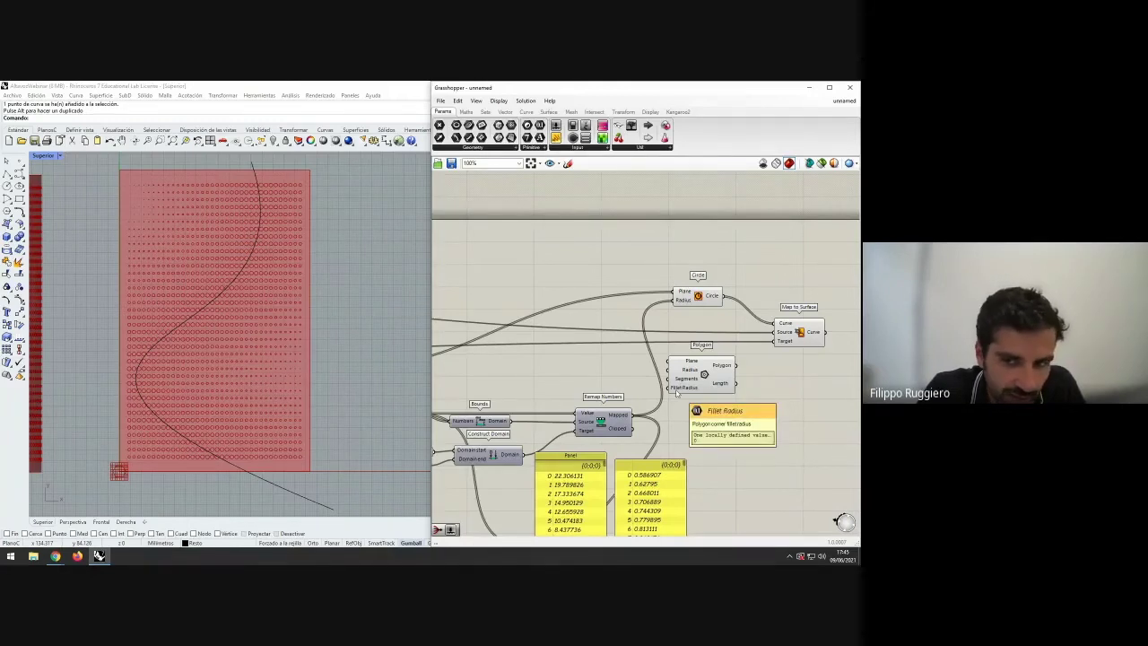
pyautogui.moveTo(693, 293); pyautogui.dragTo(696, 272)
pyautogui.moveTo(704, 373); pyautogui.dragTo(707, 309)
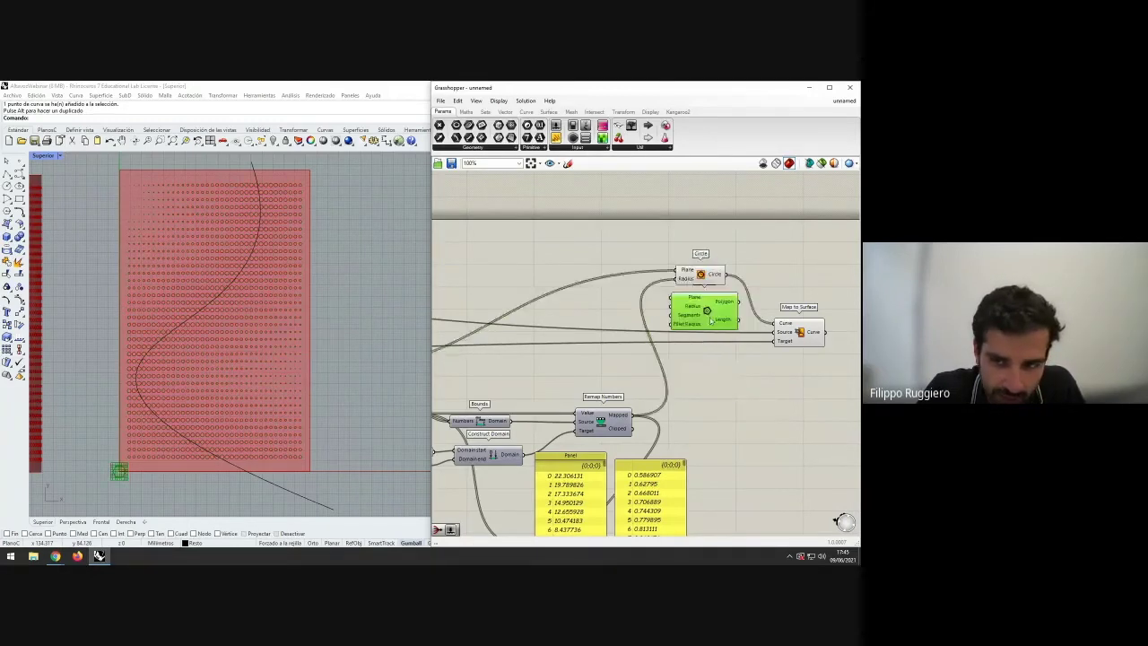
pyautogui.click(709, 367)
# - Insert relays on the wires into Circle's Plane and Radius and branch them to Polygon's Plane and Radius
pyautogui.moveTo(709, 367); pyautogui.dragTo(730, 382, button='right')
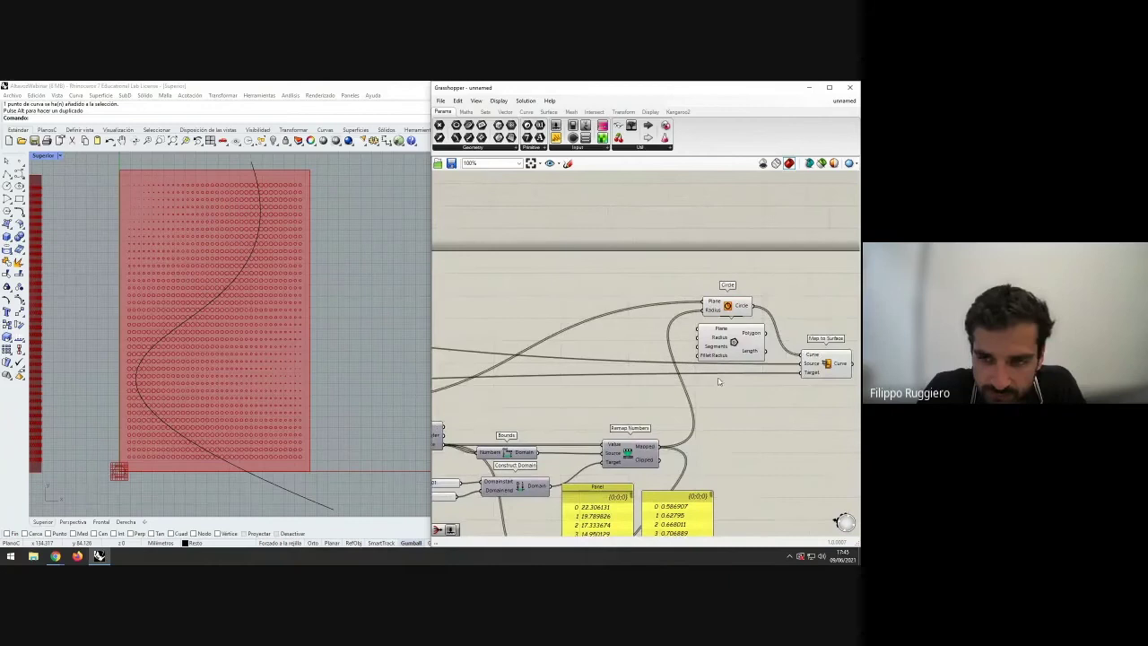
pyautogui.doubleClick(628, 310)
pyautogui.moveTo(627, 320); pyautogui.dragTo(608, 319, button='right')
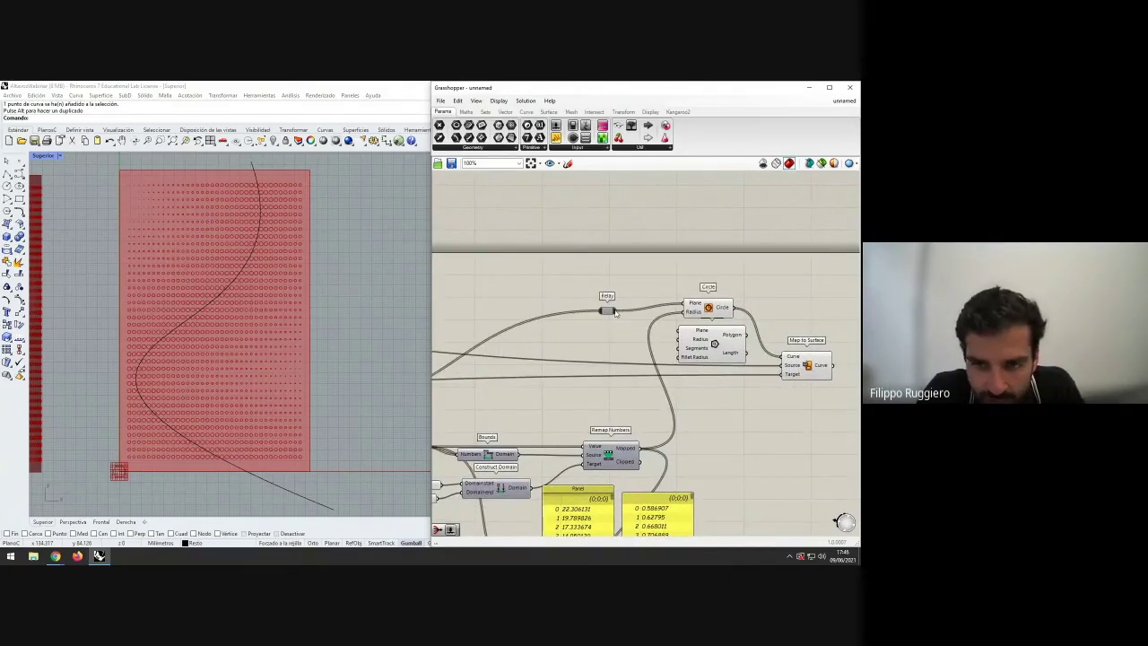
pyautogui.moveTo(615, 310); pyautogui.dragTo(681, 338)
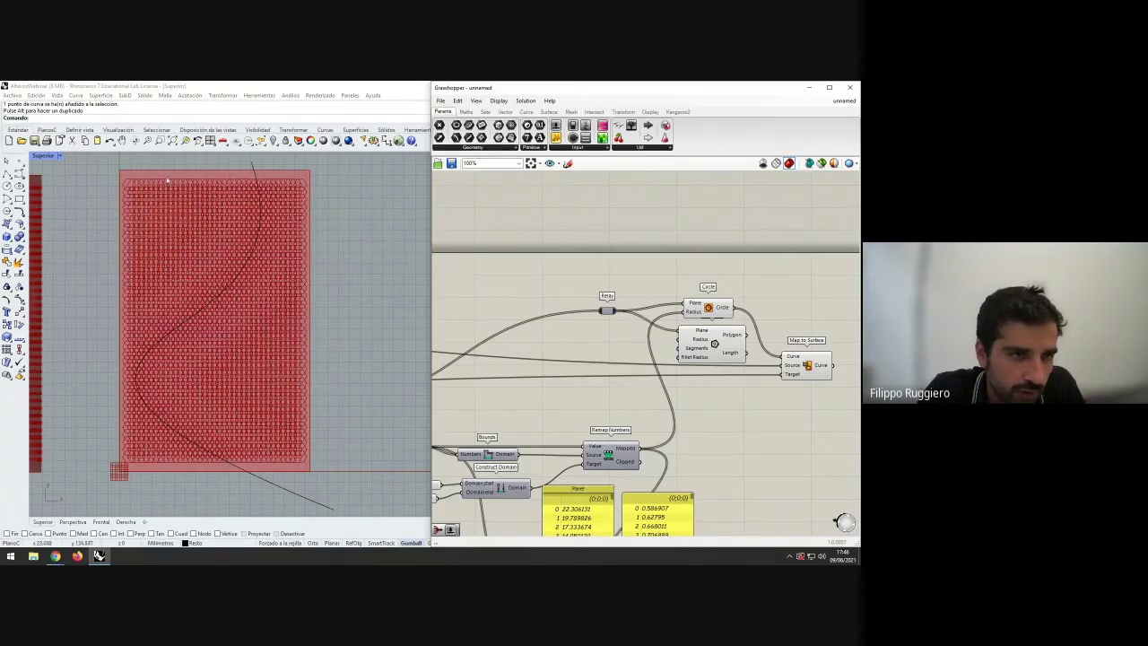
pyautogui.doubleClick(666, 396)
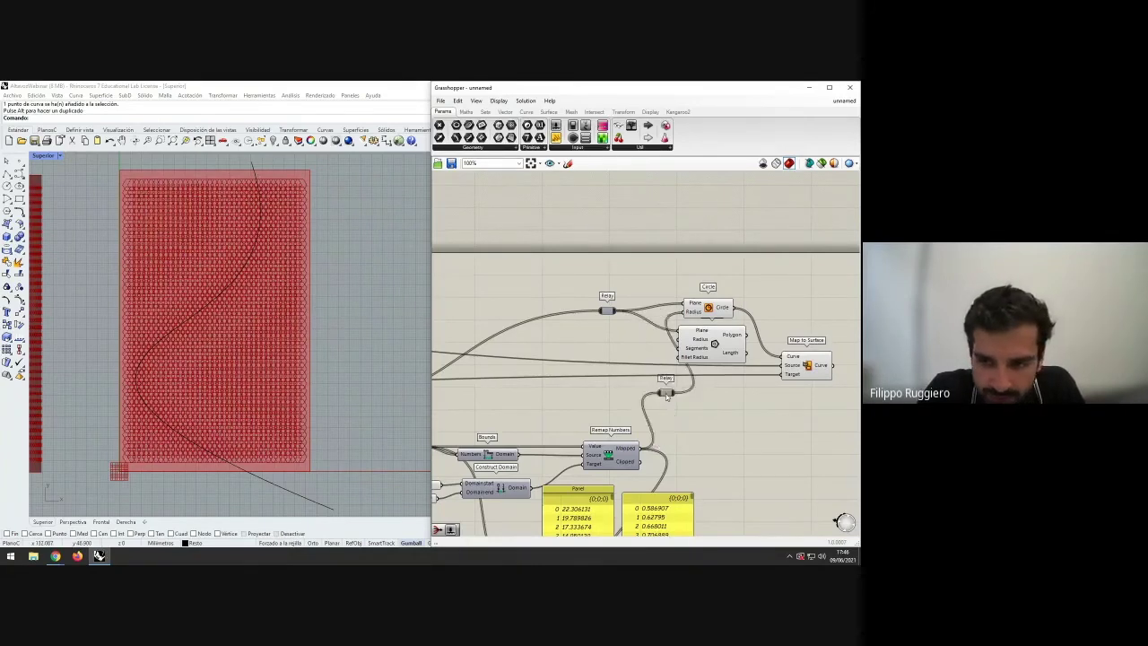
pyautogui.moveTo(671, 396); pyautogui.dragTo(681, 340)
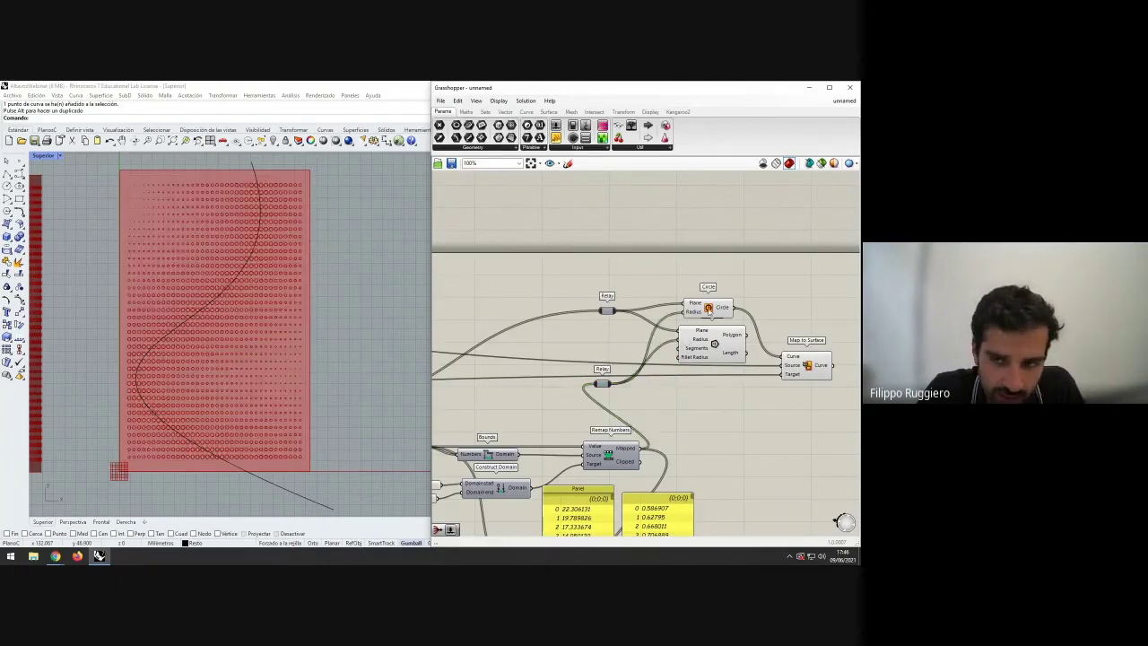
# - Create a number slider with value 3 and connect it to Polygon's Segments input
pyautogui.doubleClick(614, 344)
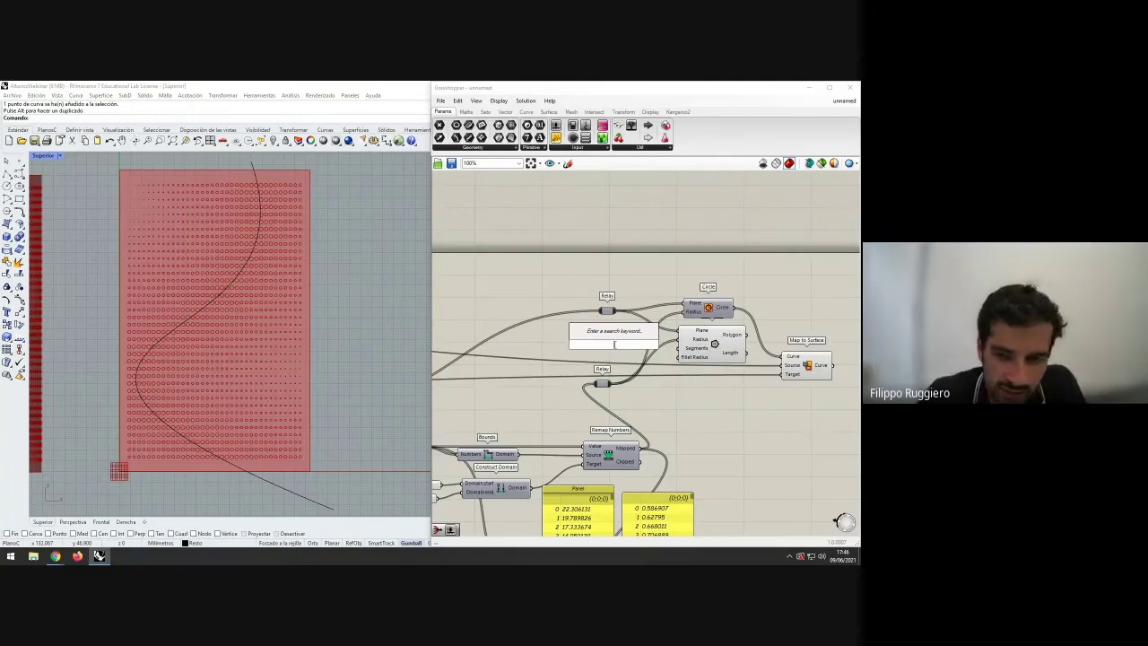
pyautogui.write('3')
pyautogui.press('Return')
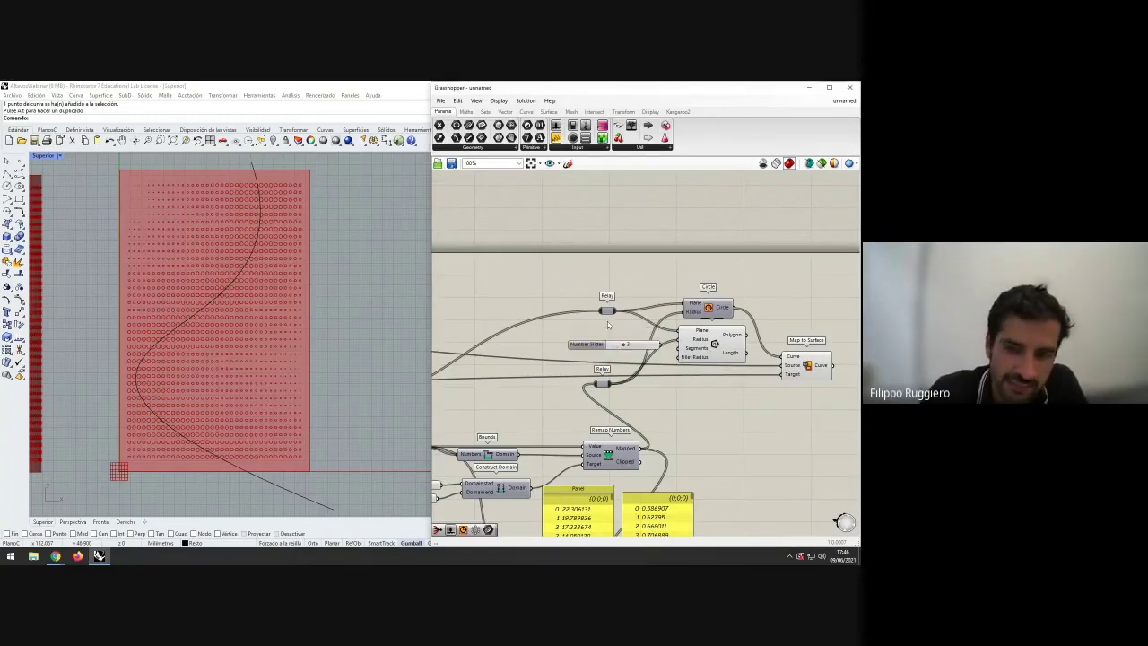
pyautogui.moveTo(650, 348); pyautogui.dragTo(679, 348)
pyautogui.scroll(2, 282, 379)
pyautogui.moveTo(294, 389); pyautogui.dragTo(314, 414, button='right')
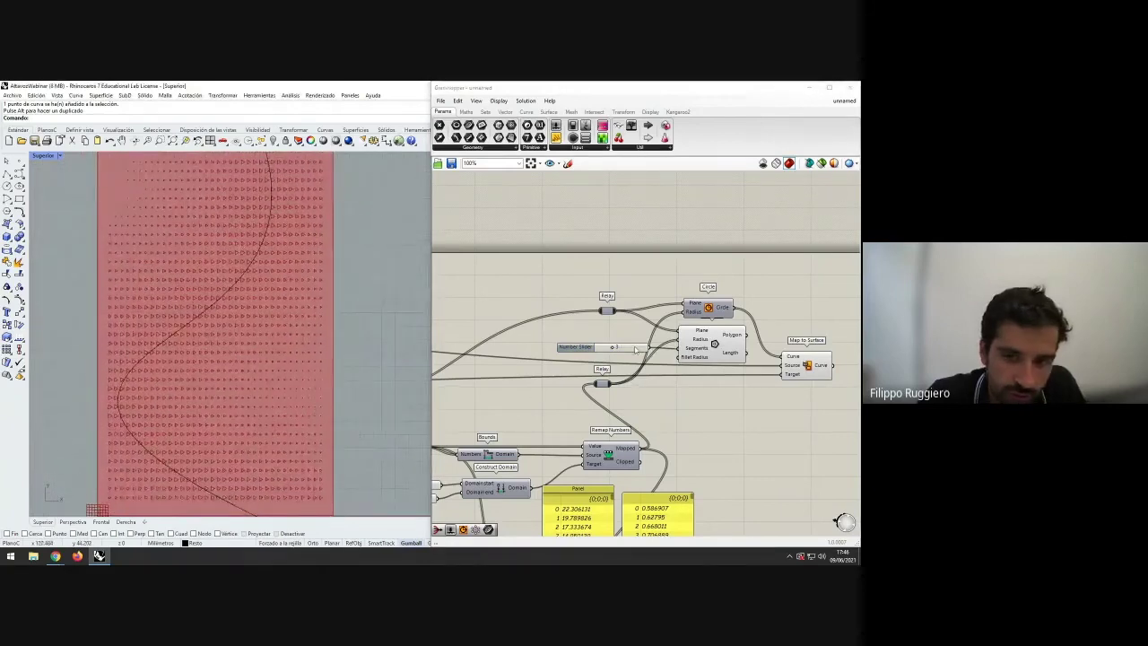
pyautogui.moveTo(614, 350)
pyautogui.mouseDown()
pyautogui.moveTo(630, 350)
pyautogui.moveTo(613, 349)
pyautogui.mouseUp()
# - Replace Circle with Polygon's output as Map to Surface's Curve input and show the mapped pattern in the right view
pyautogui.moveTo(724, 346); pyautogui.dragTo(783, 357)
pyautogui.click(744, 394)
pyautogui.moveTo(727, 397); pyautogui.dragTo(732, 358)
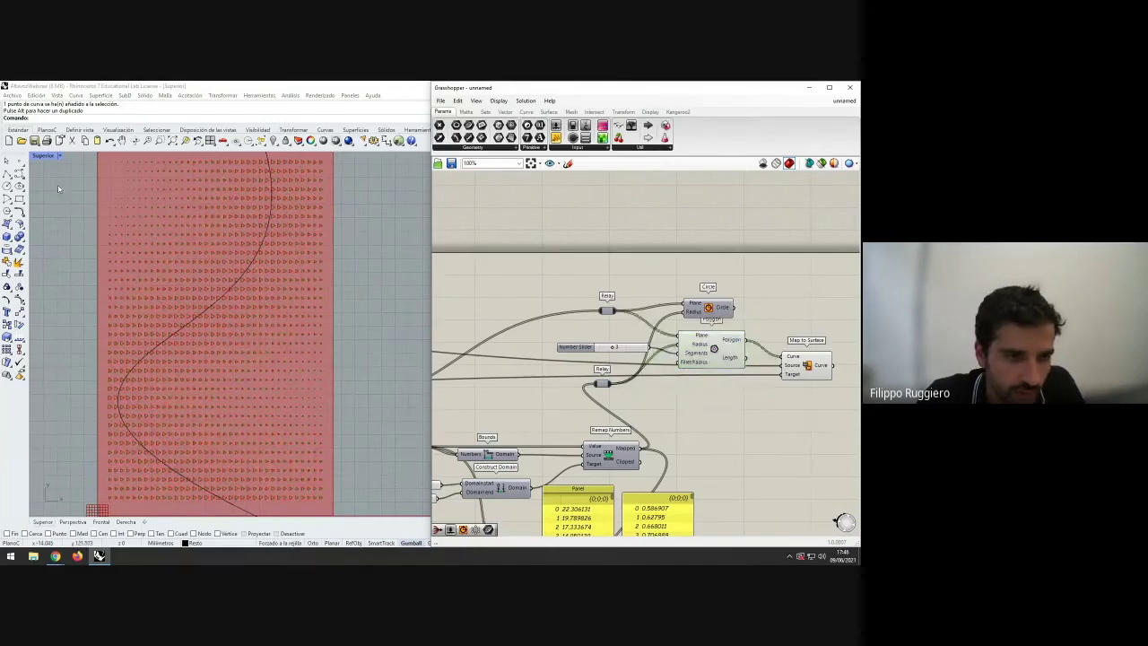
pyautogui.doubleClick(51, 155)
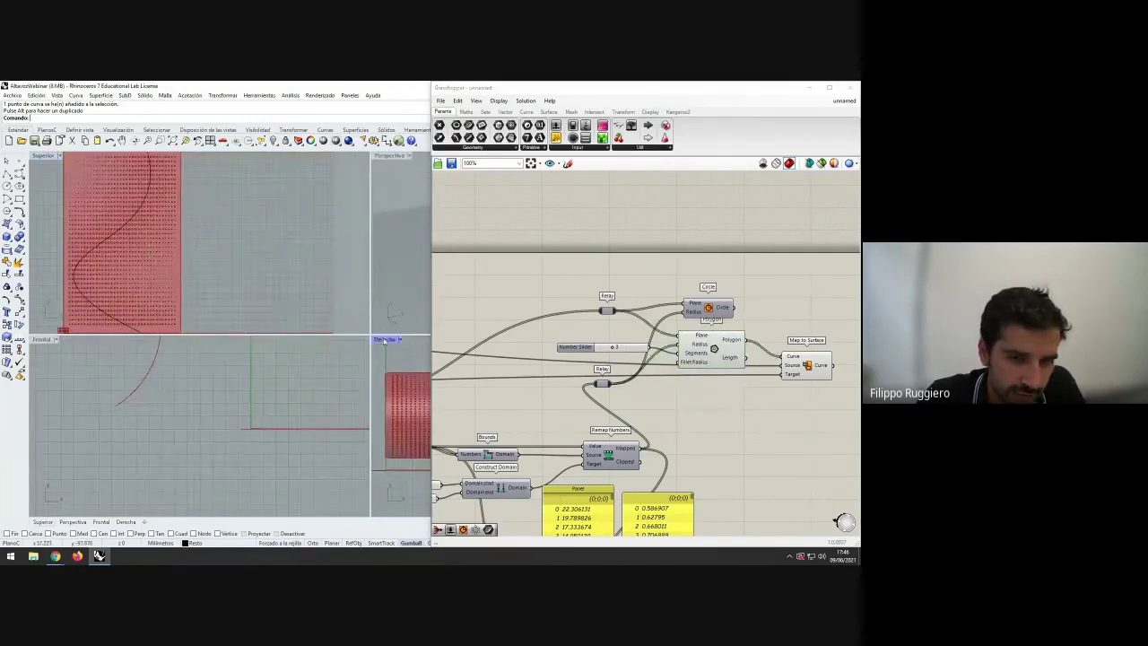
pyautogui.doubleClick(383, 340)
pyautogui.moveTo(307, 328); pyautogui.dragTo(317, 336, button='right')
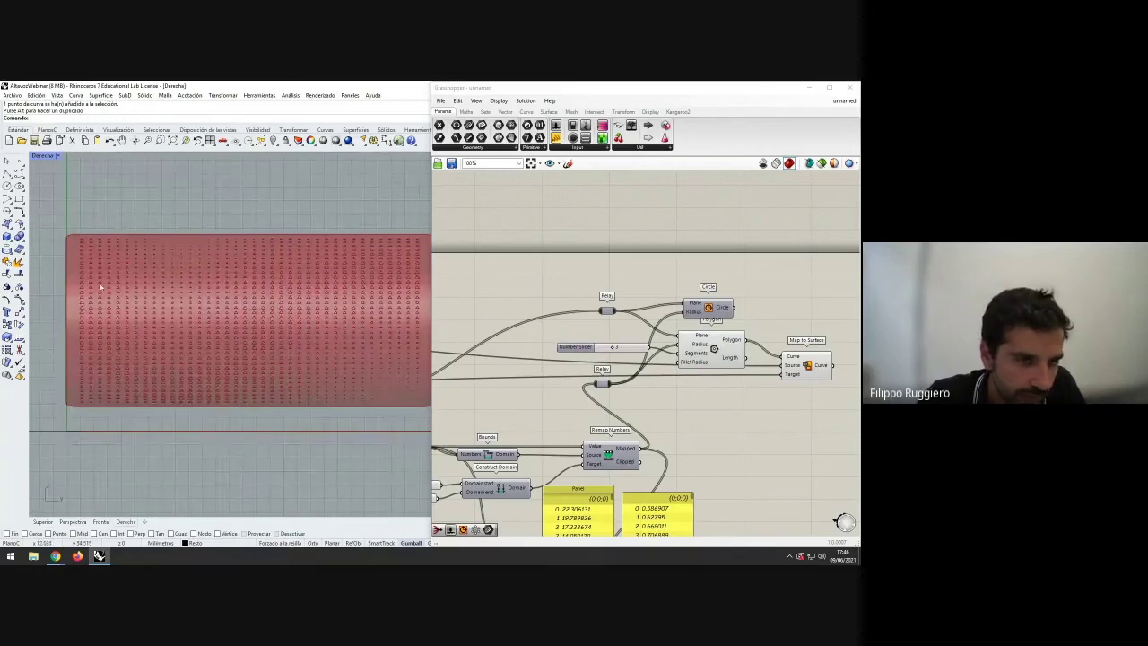
# - Separate the overlapping components by moving Circle and Polygon slightly up and the Segments slider slightly left
pyautogui.click(707, 350)
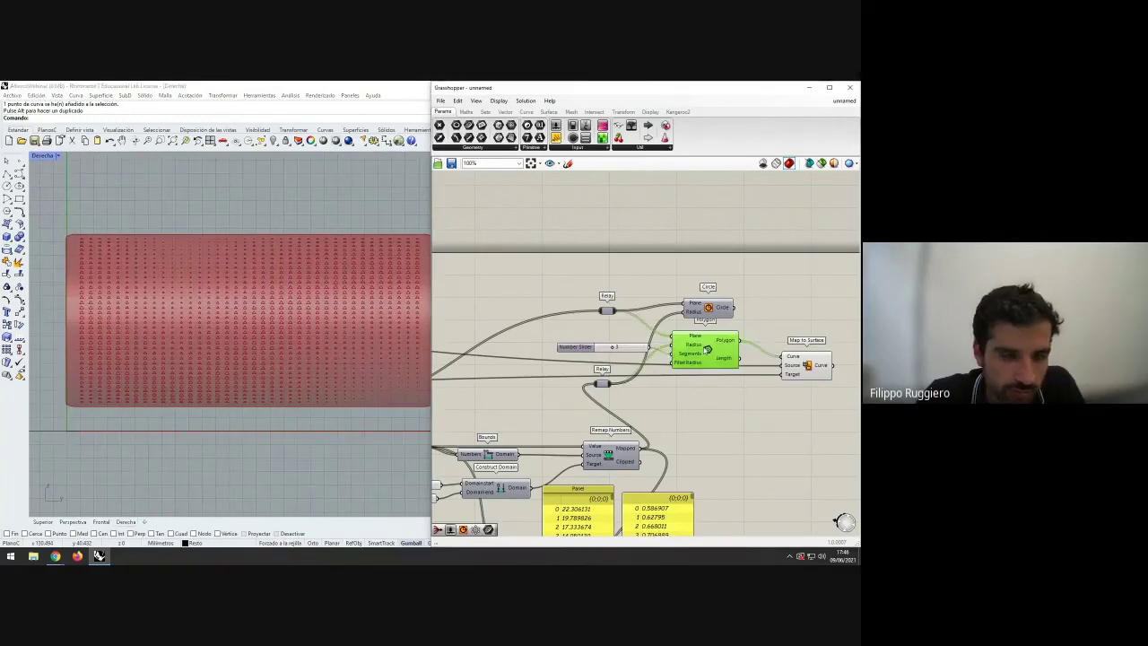
pyautogui.click(755, 430)
pyautogui.moveTo(708, 309); pyautogui.dragTo(708, 299)
pyautogui.click(751, 310)
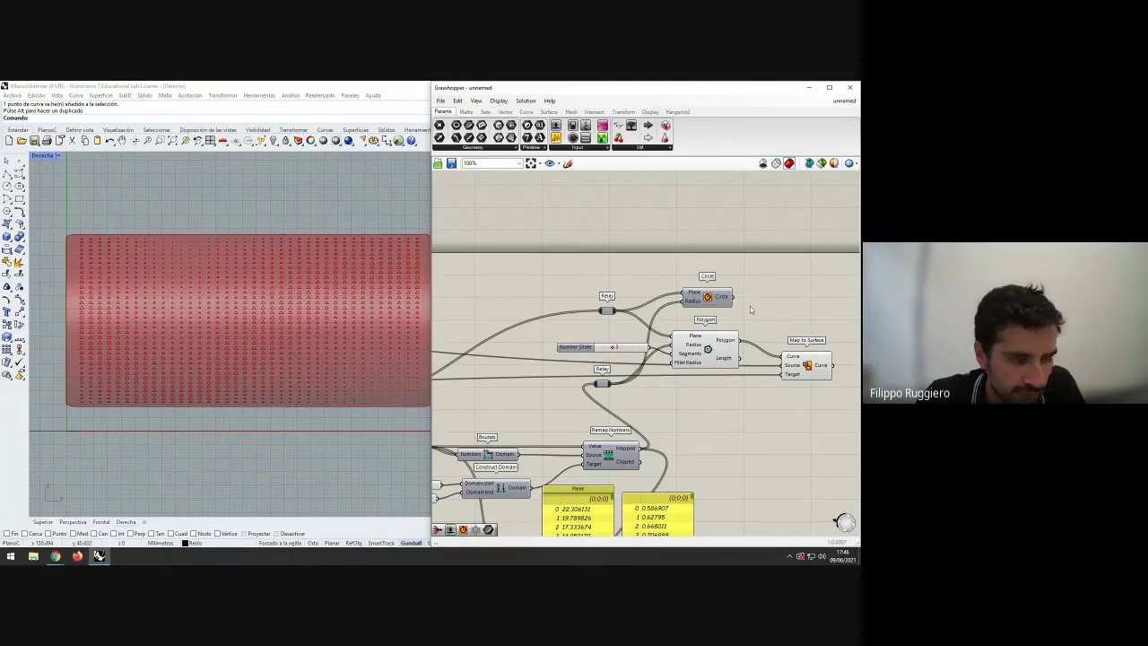
pyautogui.moveTo(732, 334); pyautogui.dragTo(733, 330)
pyautogui.click(753, 323)
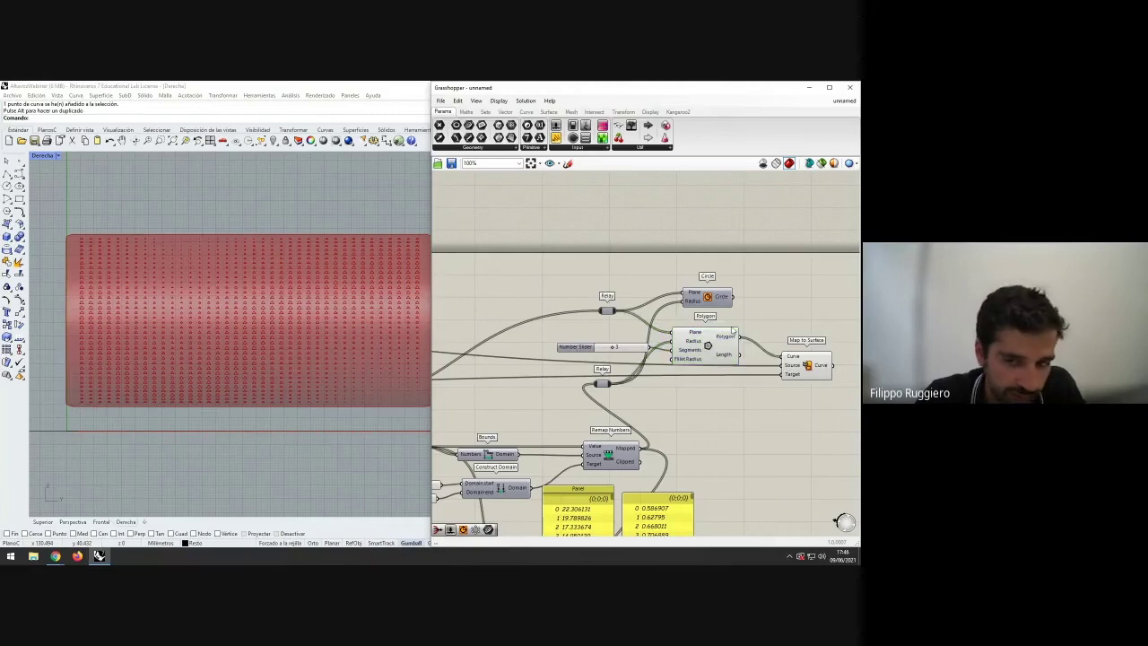
pyautogui.click(630, 350)
pyautogui.moveTo(630, 350); pyautogui.dragTo(617, 355)
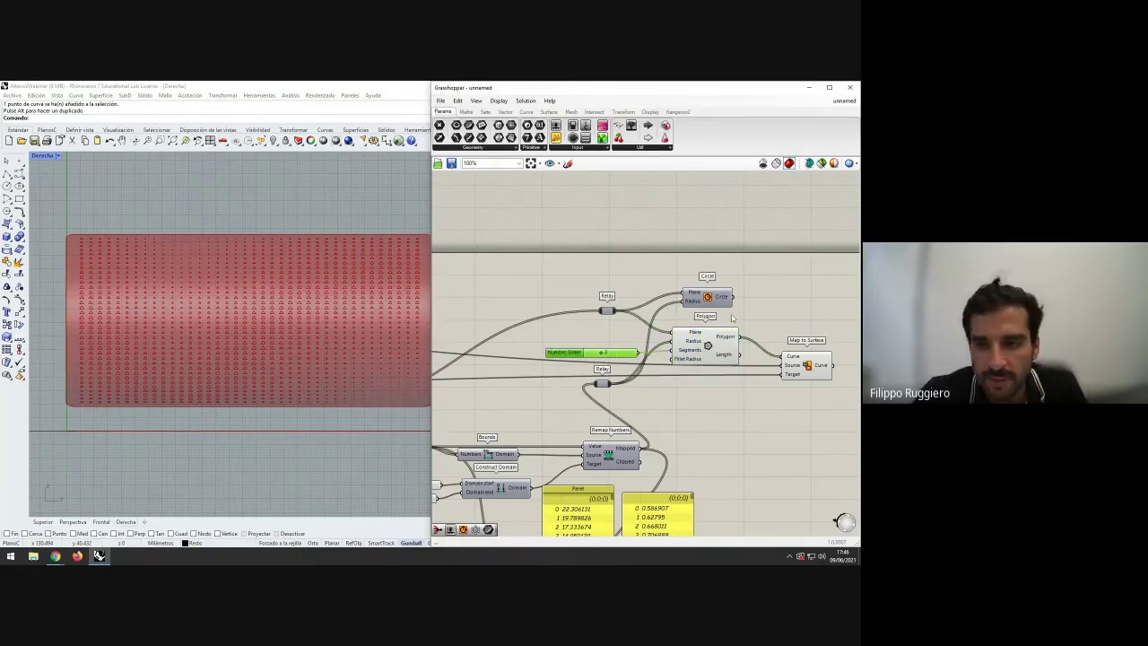
# - Swap Map to Surface's Curve input to Circle's output, and then back to Polygon's output
pyautogui.moveTo(734, 297); pyautogui.dragTo(774, 358)
pyautogui.moveTo(733, 298); pyautogui.dragTo(782, 359)
pyautogui.moveTo(740, 337); pyautogui.dragTo(783, 358)
pyautogui.click(744, 401)
# - Add a Stream Filter component above Map to Surface, to the right of Circle
pyautogui.scroll(-4, 743, 402)
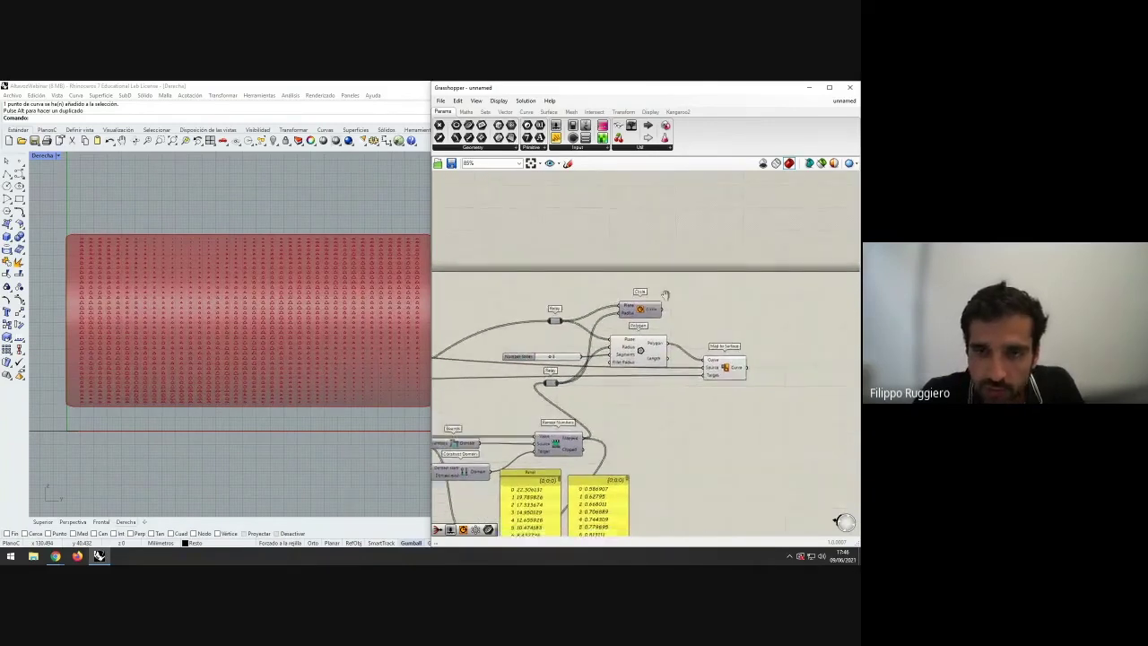
pyautogui.scroll(2, 646, 303)
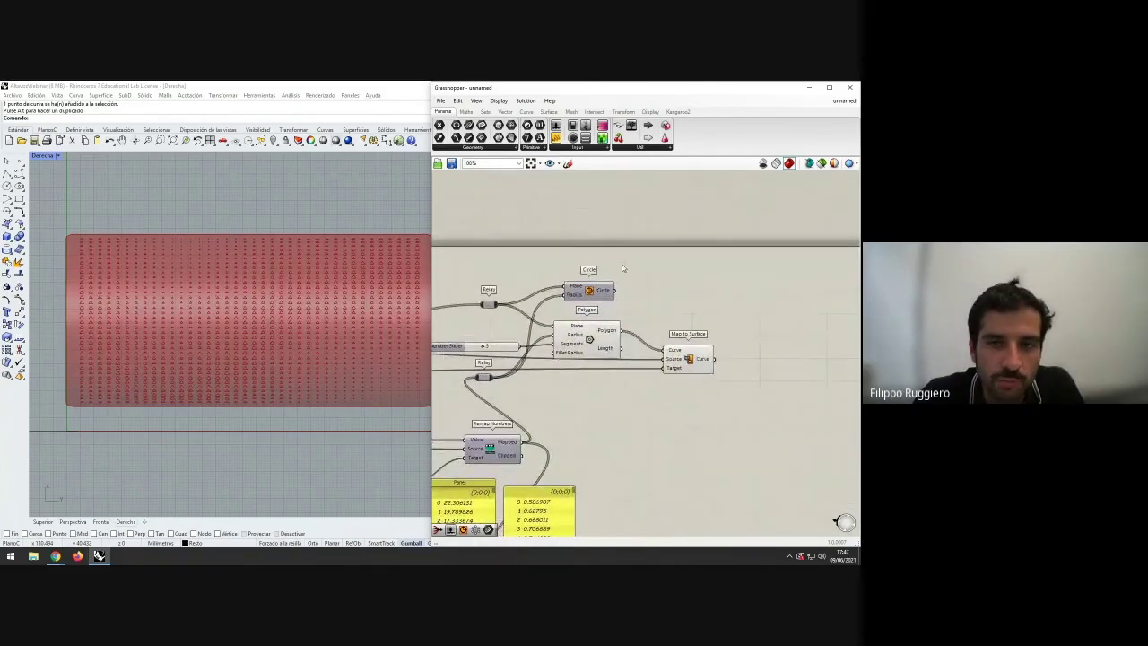
pyautogui.click(486, 112)
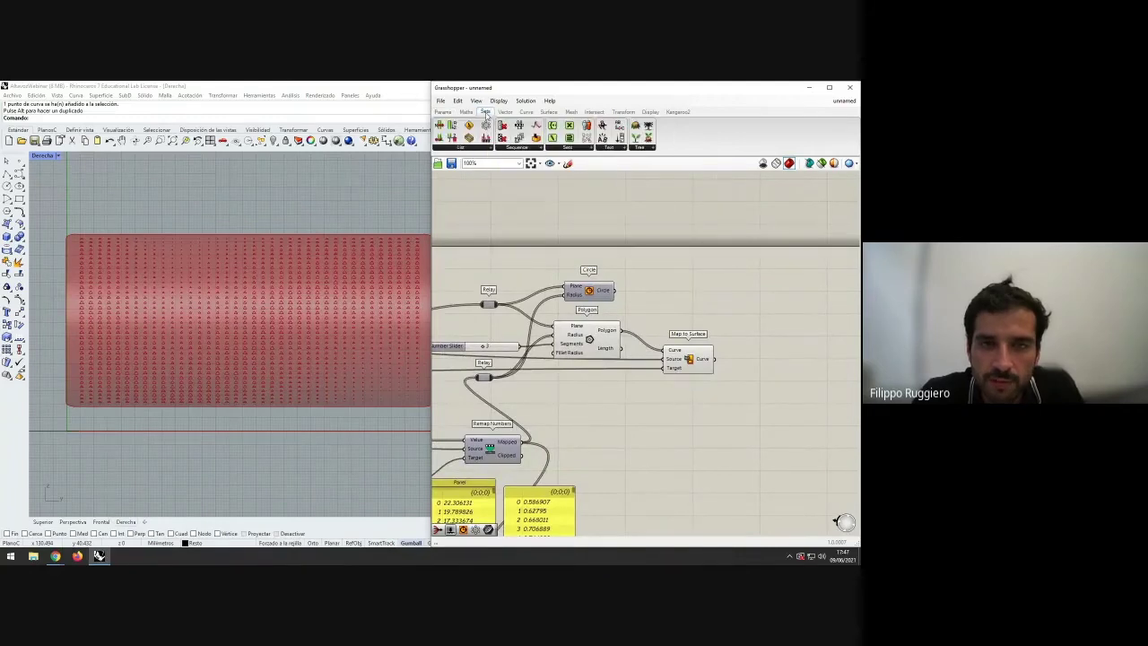
pyautogui.click(641, 148)
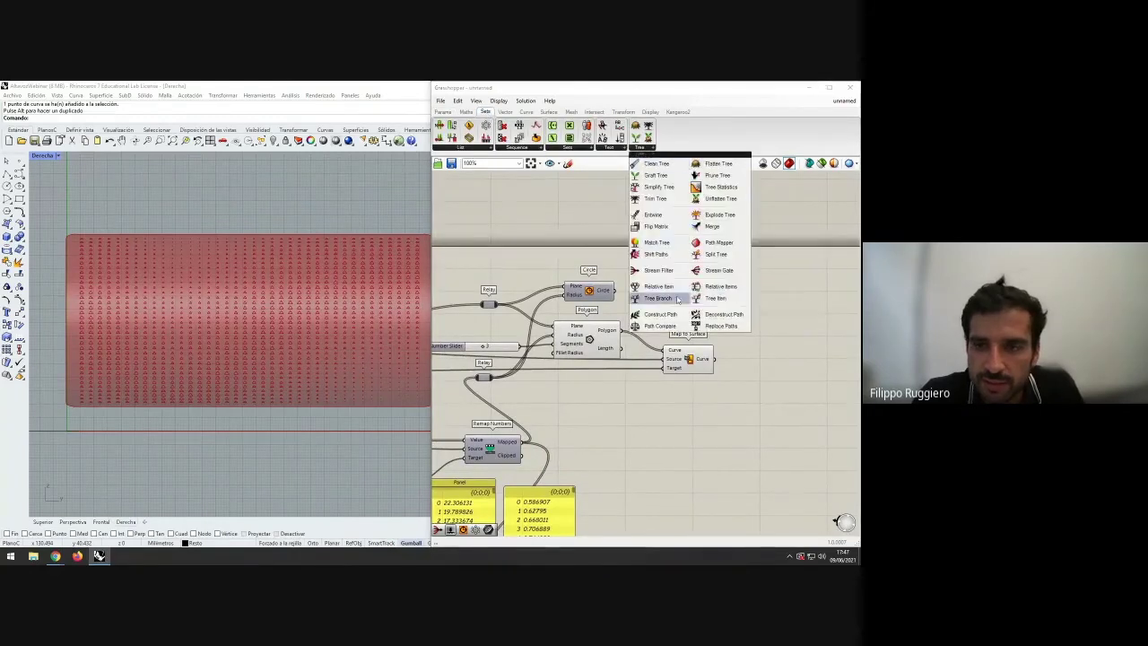
pyautogui.moveTo(663, 271); pyautogui.dragTo(684, 298)
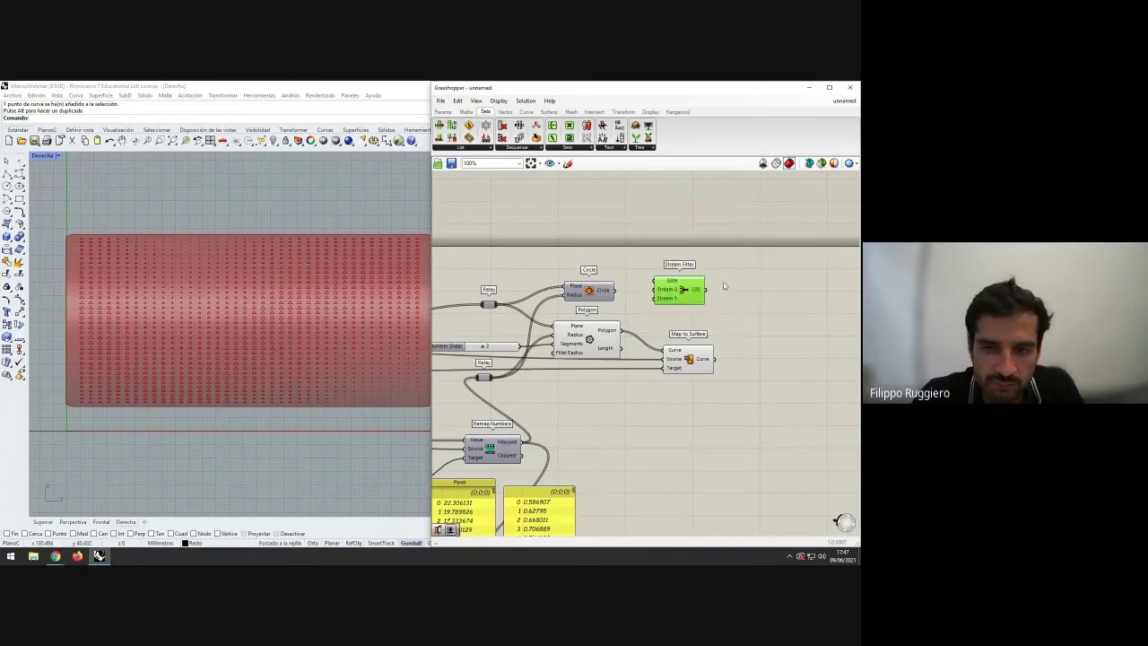
pyautogui.moveTo(716, 329); pyautogui.dragTo(681, 330, button='right')
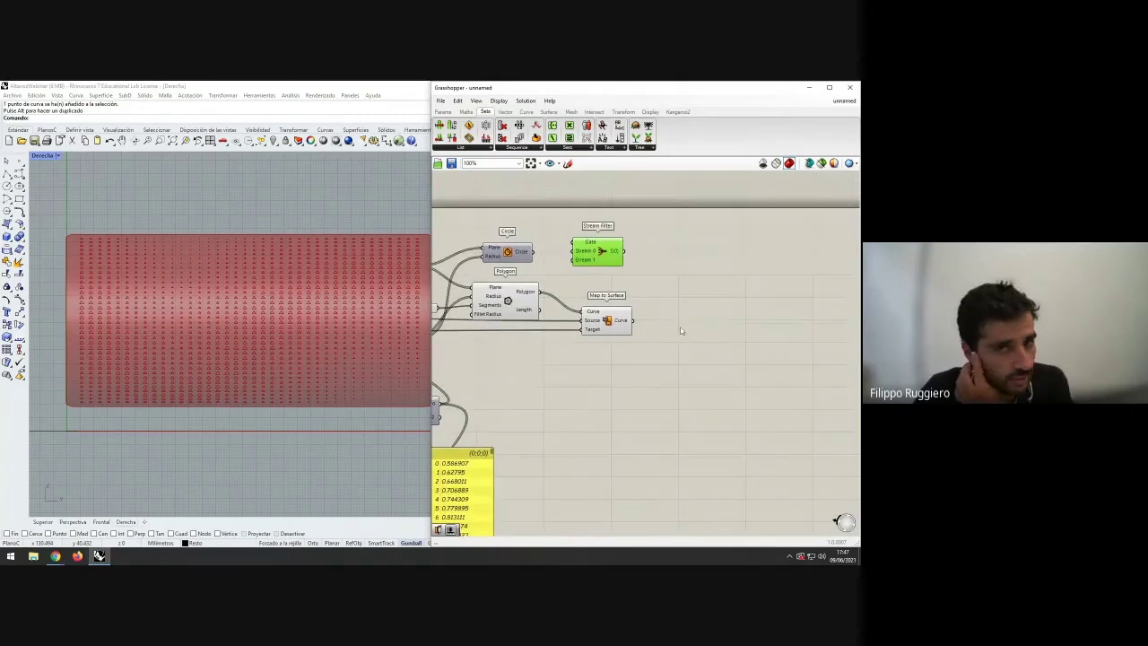
pyautogui.moveTo(638, 293); pyautogui.dragTo(628, 289, button='right')
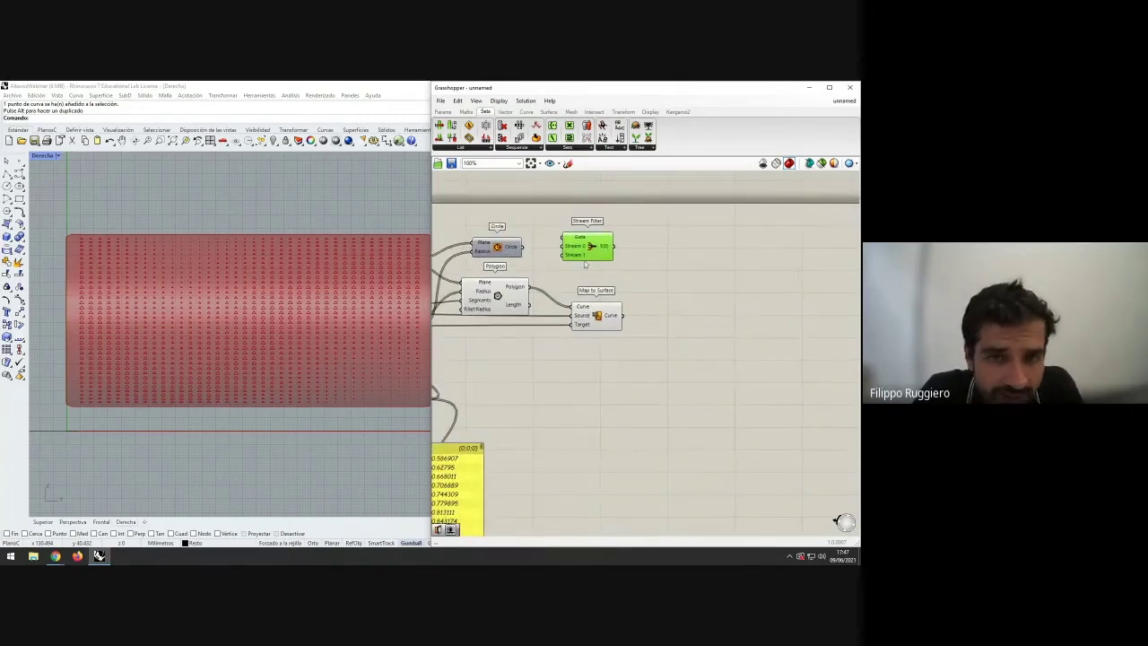
# - Sketch a Y-shaped flow diagram with arrows on the empty canvas and discard the sketch
pyautogui.click(567, 162)
pyautogui.moveTo(661, 261); pyautogui.dragTo(704, 350)
pyautogui.moveTo(765, 260)
pyautogui.mouseDown()
pyautogui.moveTo(709, 355)
pyautogui.moveTo(698, 489)
pyautogui.mouseUp()
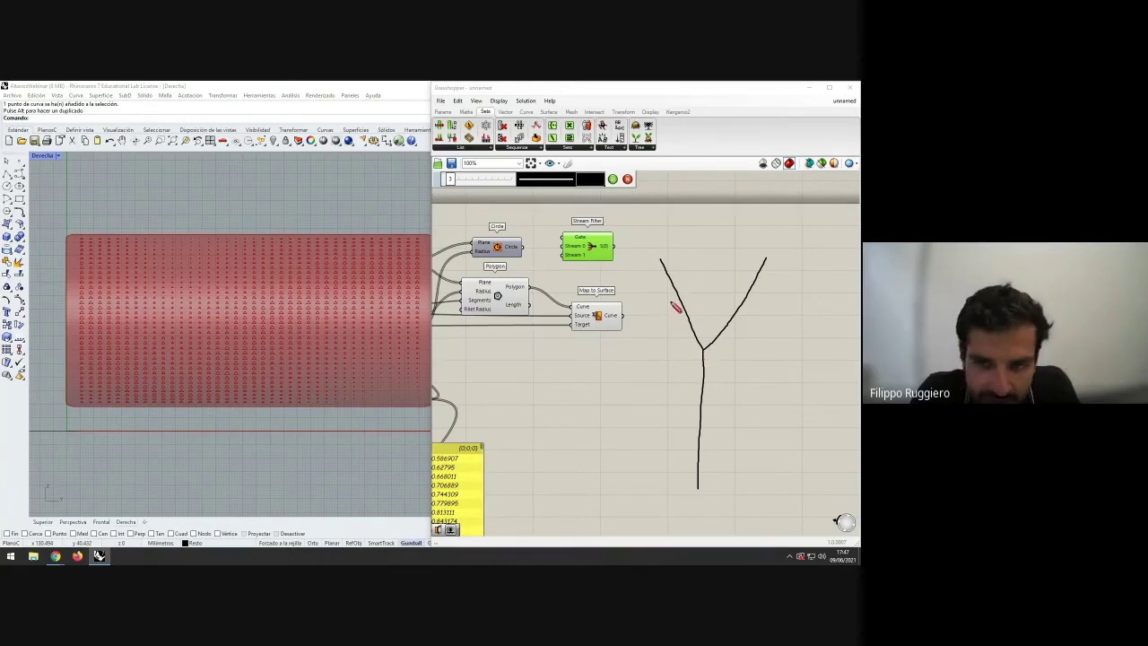
pyautogui.moveTo(671, 298); pyautogui.dragTo(688, 325)
pyautogui.moveTo(752, 309)
pyautogui.mouseDown()
pyautogui.moveTo(728, 337)
pyautogui.moveTo(740, 333)
pyautogui.moveTo(715, 417)
pyautogui.moveTo(730, 403)
pyautogui.mouseUp()
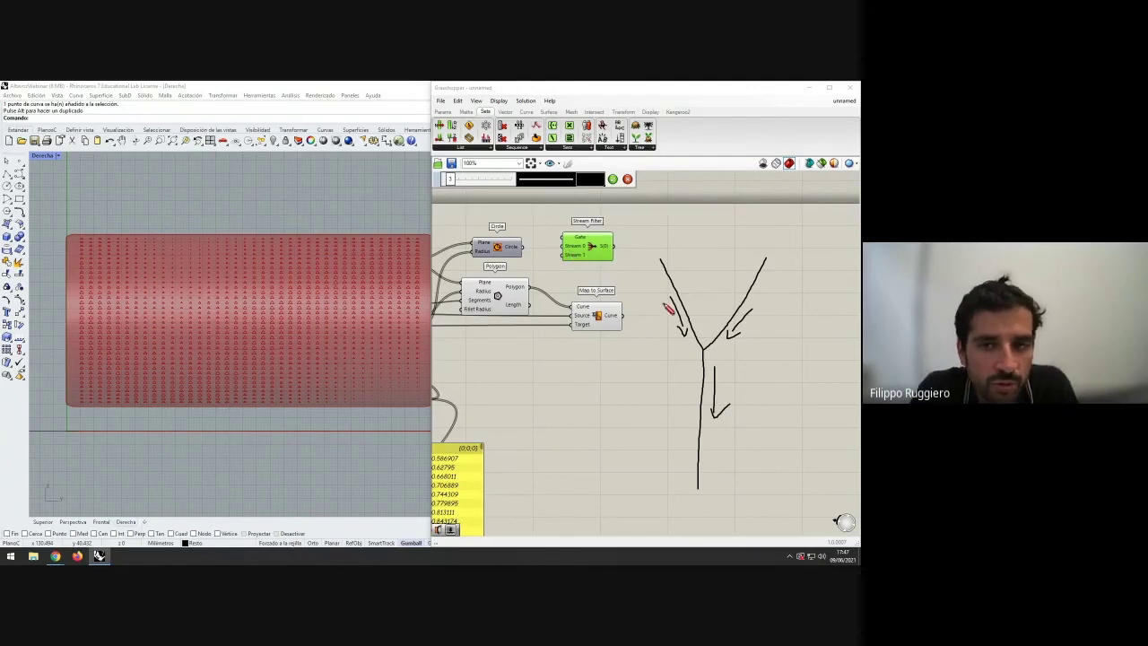
pyautogui.click(630, 182)
# - Connect Circle to Stream 0 and Polygon to Stream 1 of Stream Filter, and feed its output into Map to Surface's Curve input
pyautogui.moveTo(648, 262); pyautogui.dragTo(685, 257, button='right')
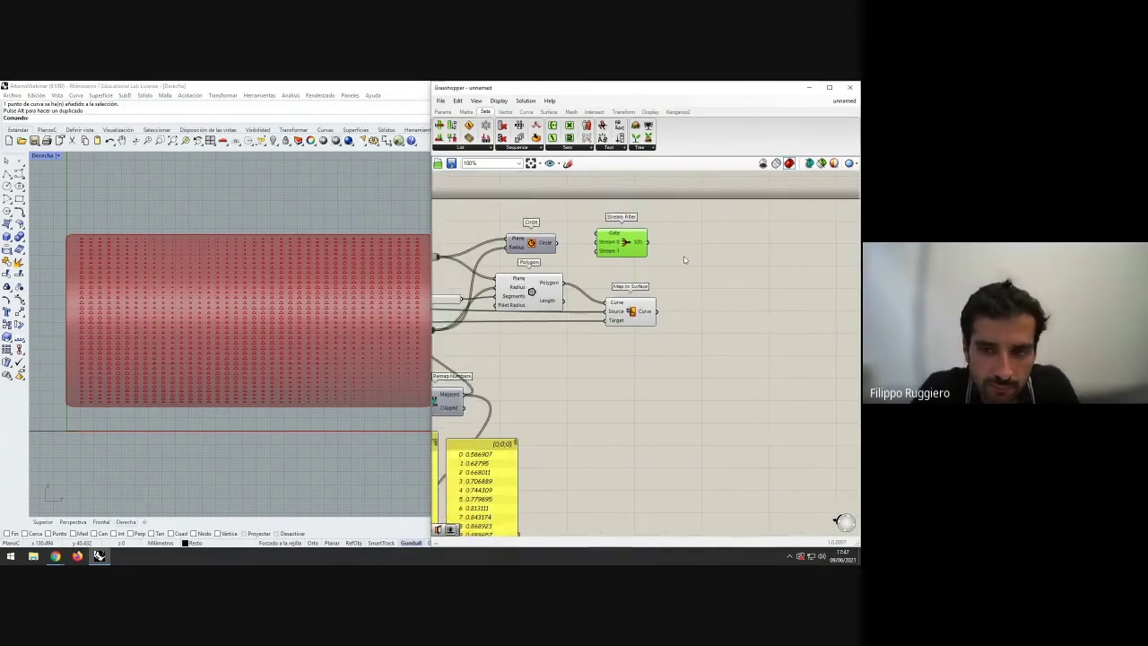
pyautogui.scroll(1, 605, 263)
pyautogui.moveTo(605, 262); pyautogui.dragTo(687, 280, button='right')
pyautogui.moveTo(705, 260); pyautogui.dragTo(662, 259)
pyautogui.click(656, 282)
pyautogui.moveTo(643, 302); pyautogui.dragTo(782, 343)
pyautogui.moveTo(689, 253); pyautogui.dragTo(691, 267)
pyautogui.click(711, 313)
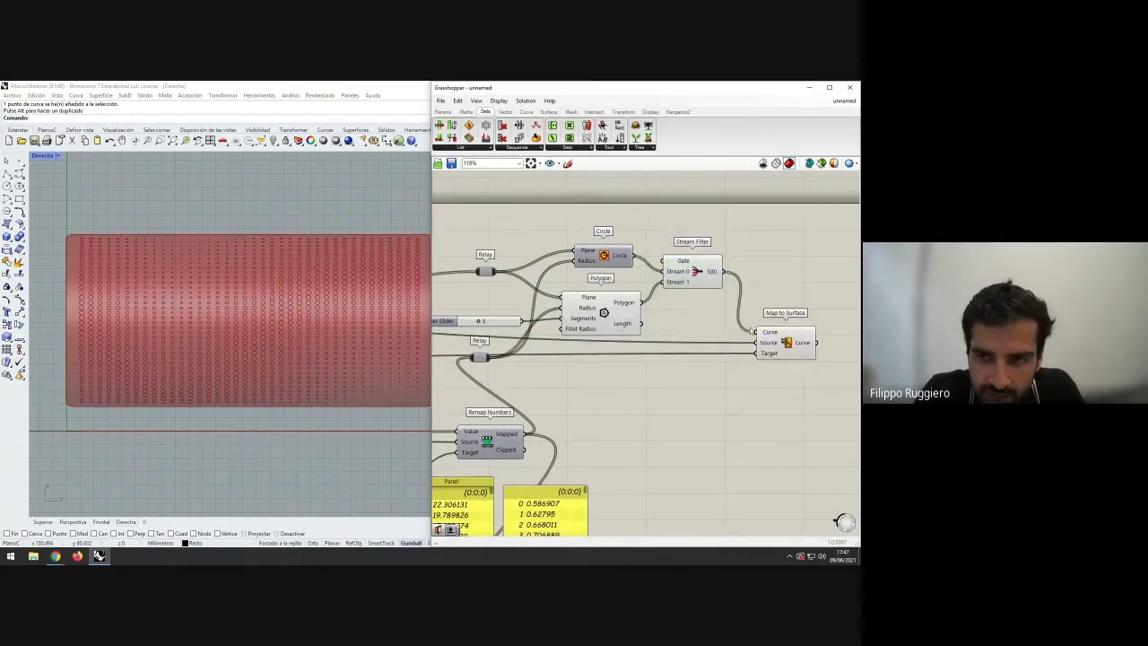
# - Turn off the preview of Stream Filter and Polygon, and move Stream Filter slightly up and right
pyautogui.rightClick(697, 275)
pyautogui.click(708, 290)
pyautogui.rightClick(604, 314)
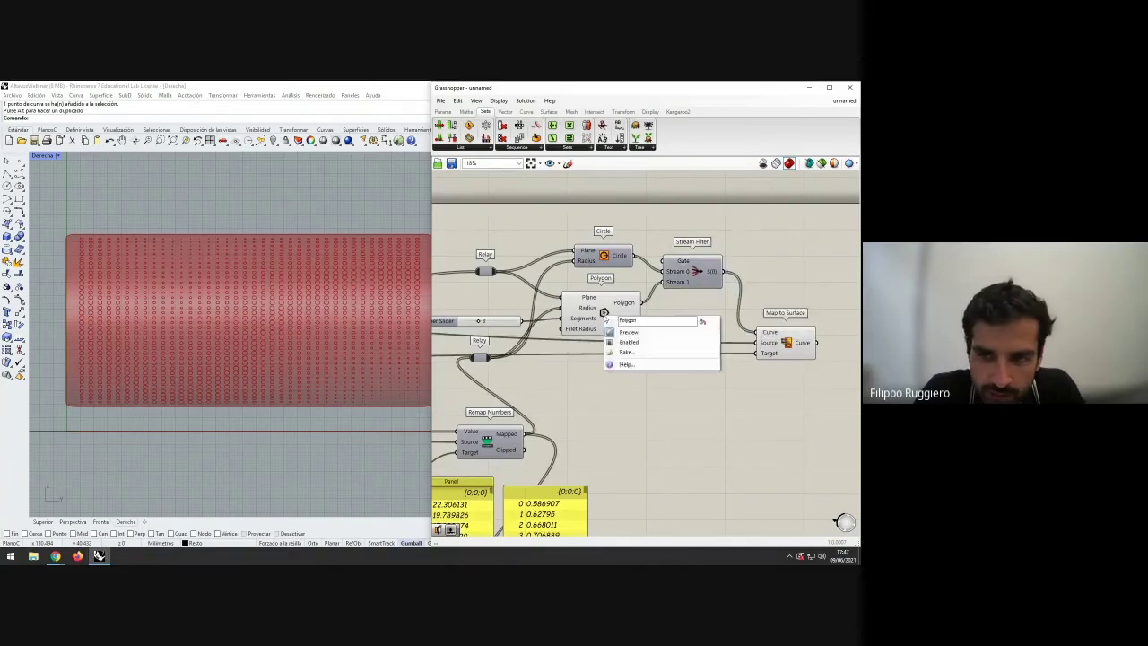
pyautogui.click(625, 332)
pyautogui.moveTo(667, 265); pyautogui.dragTo(698, 254)
pyautogui.click(696, 269)
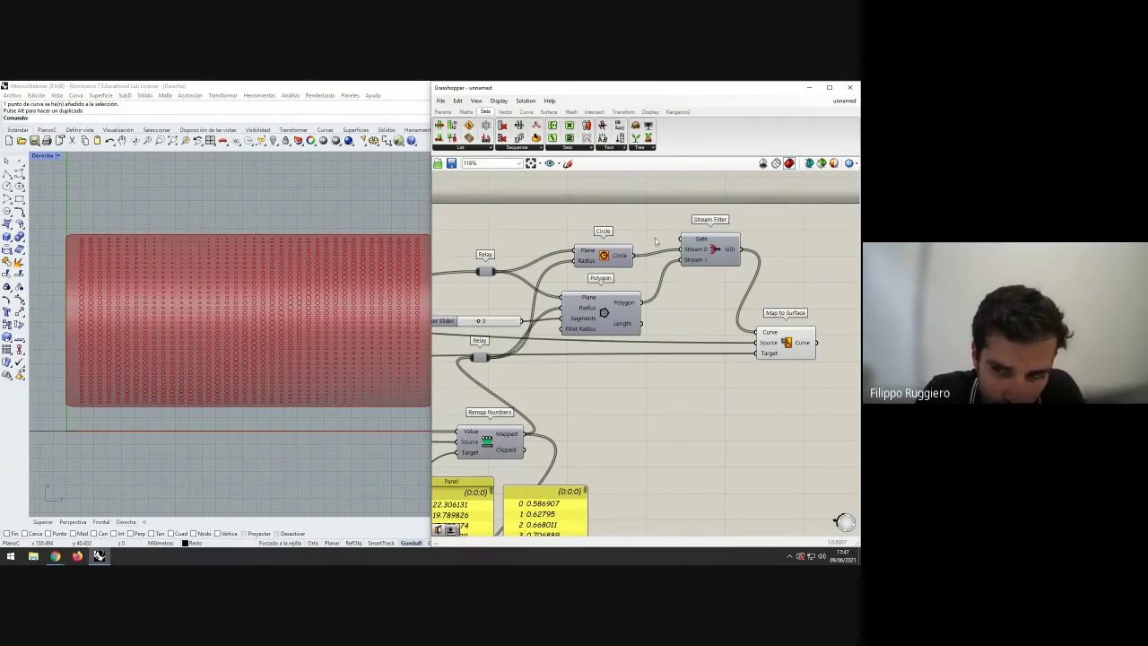
# - Create a number slider with value 0, connect it to Stream Filter's Gate input, and set it to 1
pyautogui.doubleClick(594, 213)
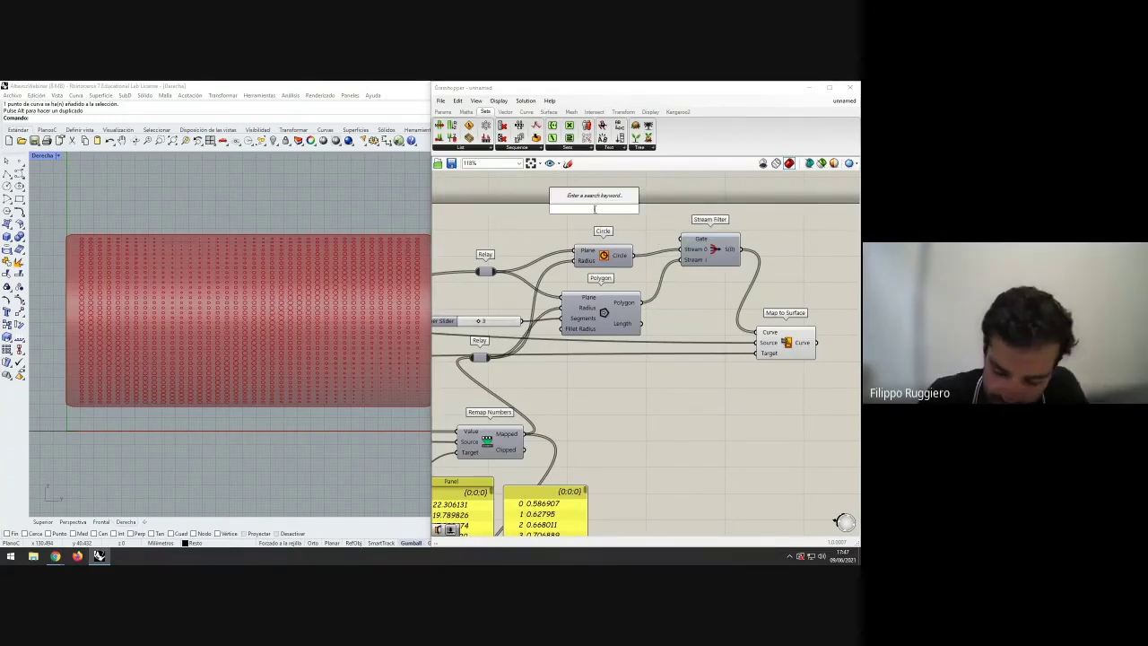
pyautogui.write('0')
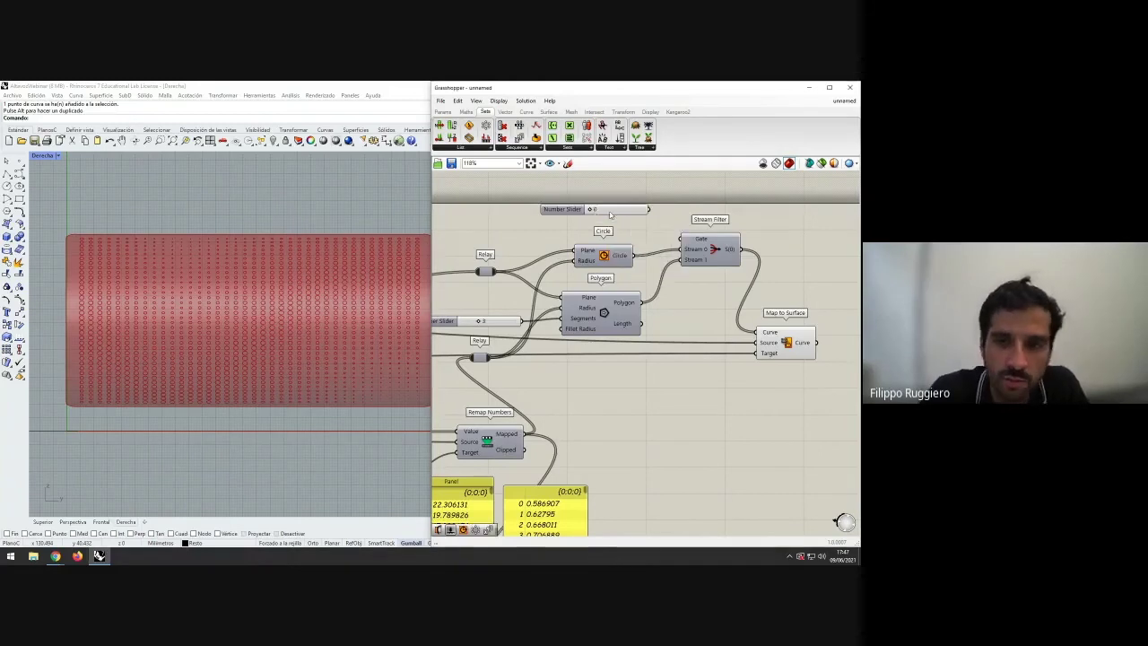
pyautogui.press('Return')
pyautogui.moveTo(638, 213); pyautogui.dragTo(681, 239)
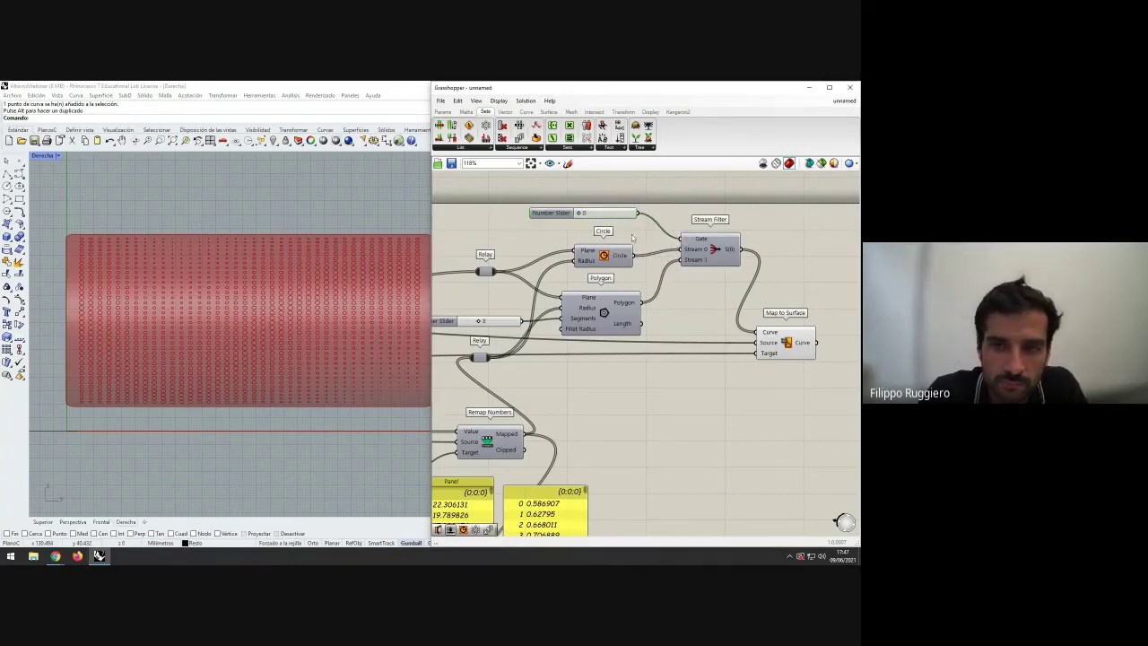
pyautogui.moveTo(581, 214); pyautogui.dragTo(612, 226)
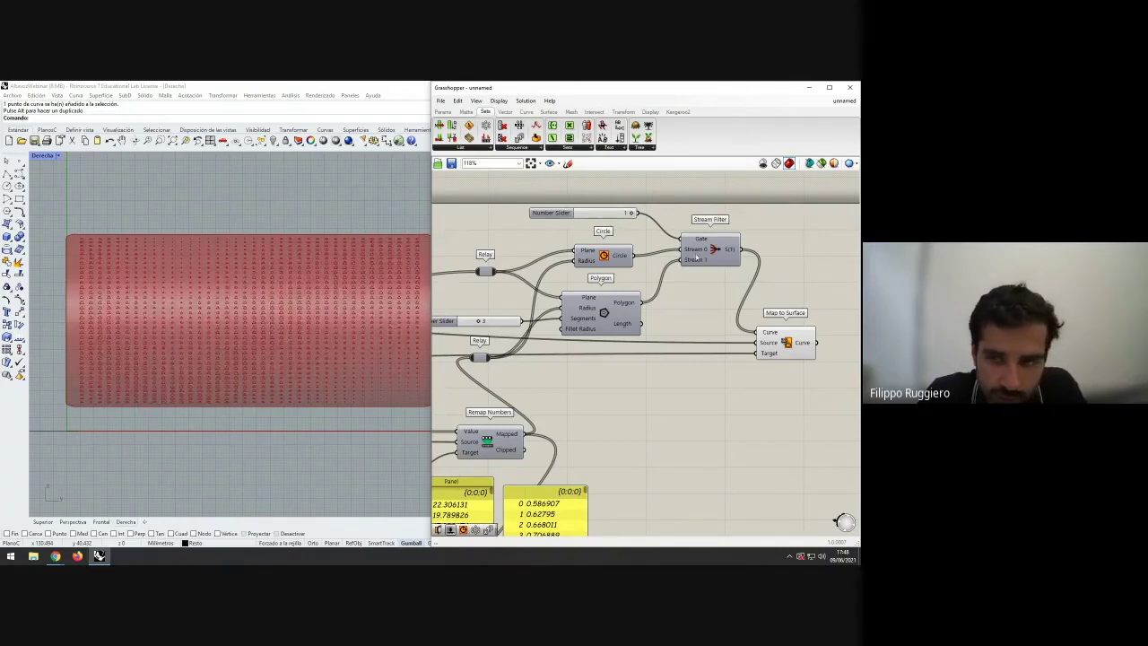
# - Add stream inputs 2 and 3 to Stream Filter and shift Circle slightly towards Polygon
pyautogui.scroll(10, 697, 257)
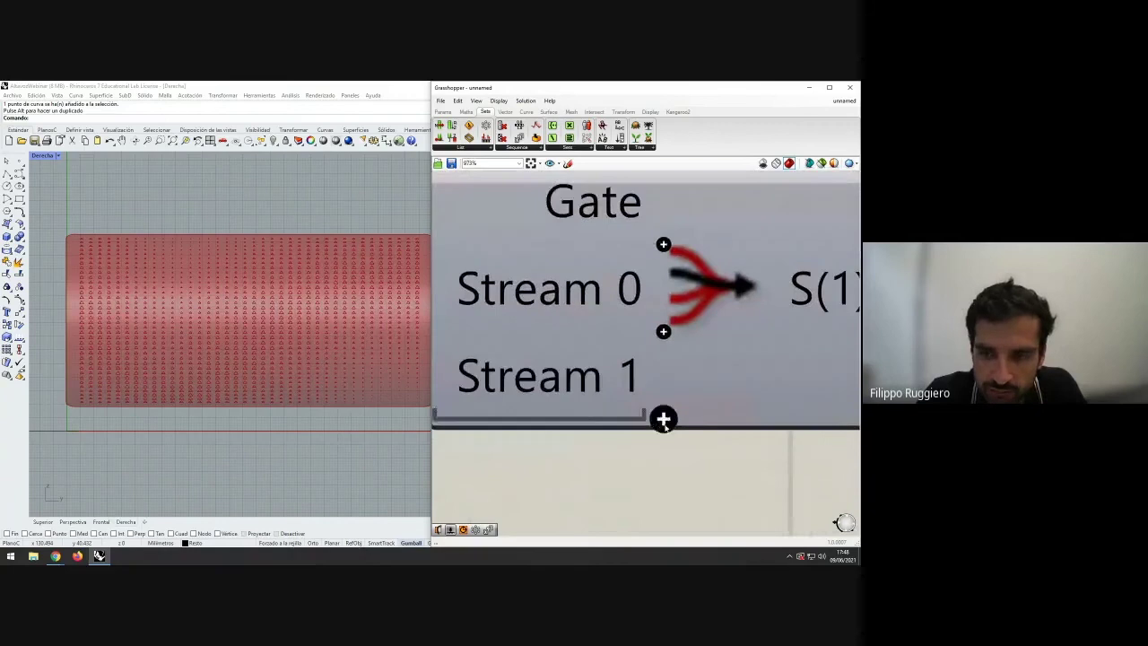
pyautogui.click(663, 419)
pyautogui.scroll(-4, 663, 431)
pyautogui.click(662, 457)
pyautogui.scroll(-2, 665, 460)
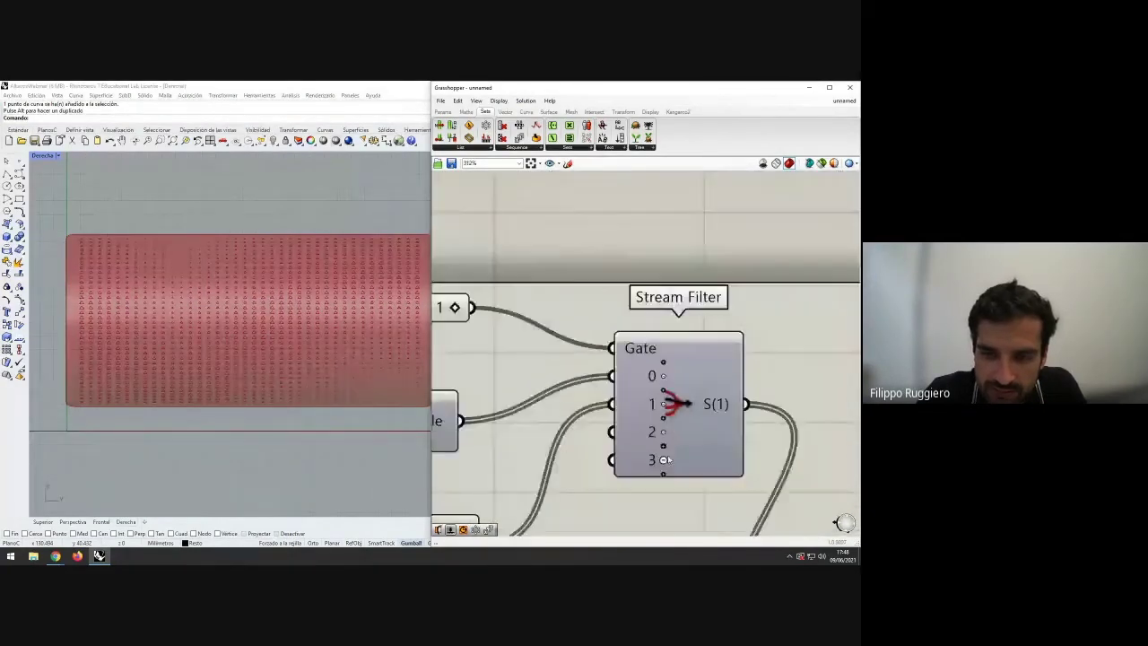
pyautogui.scroll(-2, 631, 485)
pyautogui.moveTo(628, 487); pyautogui.dragTo(687, 365, button='right')
pyautogui.scroll(-1, 675, 361)
pyautogui.scroll(-2, 688, 365)
pyautogui.moveTo(616, 392); pyautogui.dragTo(617, 341)
pyautogui.click(620, 365)
# - Examine the definition from Cull Pattern and Curve Closest Point through to the Stream Filter and its Gate slider
pyautogui.scroll(-3, 475, 384)
pyautogui.moveTo(475, 384); pyautogui.dragTo(688, 362, button='right')
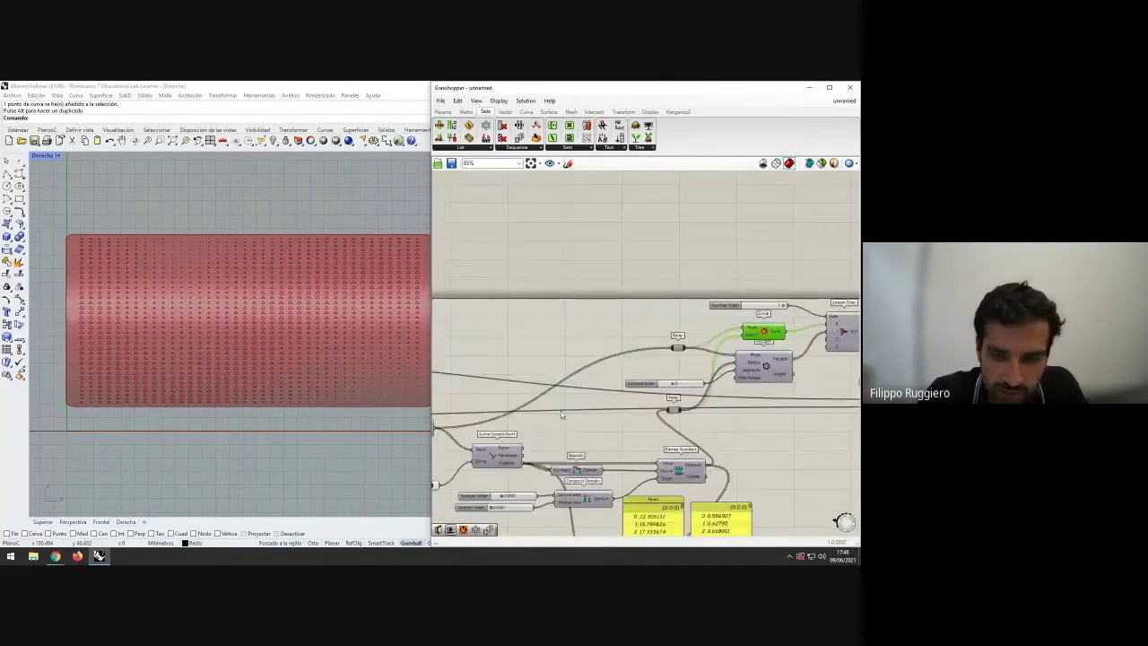
pyautogui.moveTo(561, 415); pyautogui.dragTo(615, 396, button='right')
pyautogui.scroll(3, 616, 396)
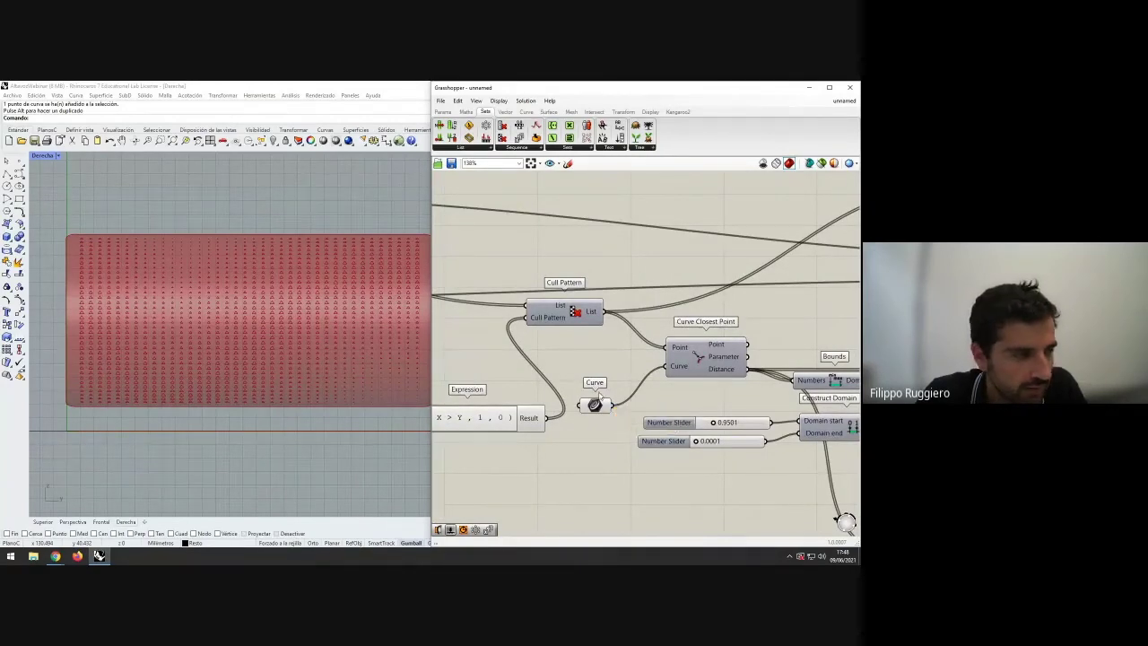
pyautogui.scroll(-2, 666, 378)
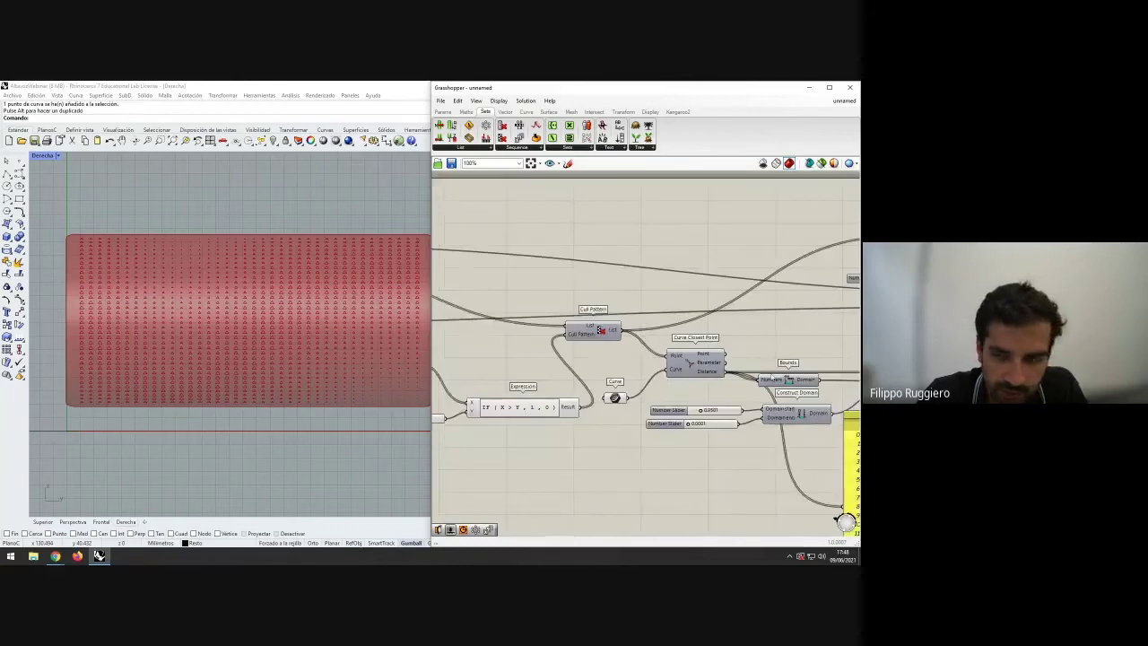
pyautogui.moveTo(669, 378); pyautogui.dragTo(550, 394, button='right')
pyautogui.moveTo(817, 324); pyautogui.dragTo(577, 357, button='right')
pyautogui.click(668, 245)
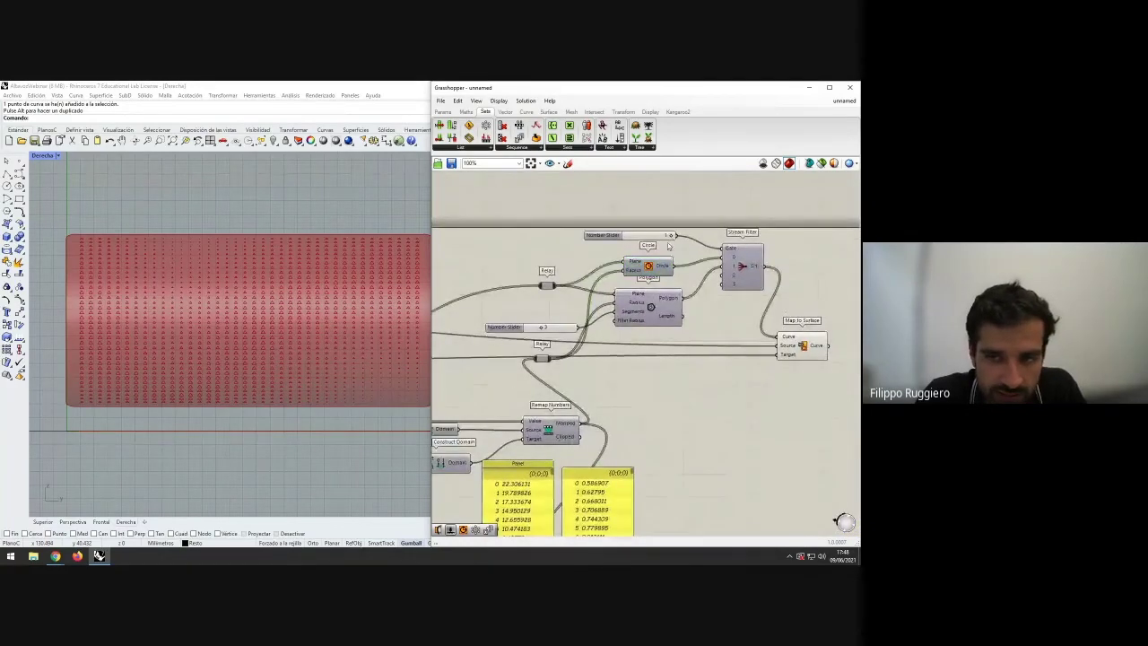
pyautogui.moveTo(671, 235); pyautogui.dragTo(704, 242)
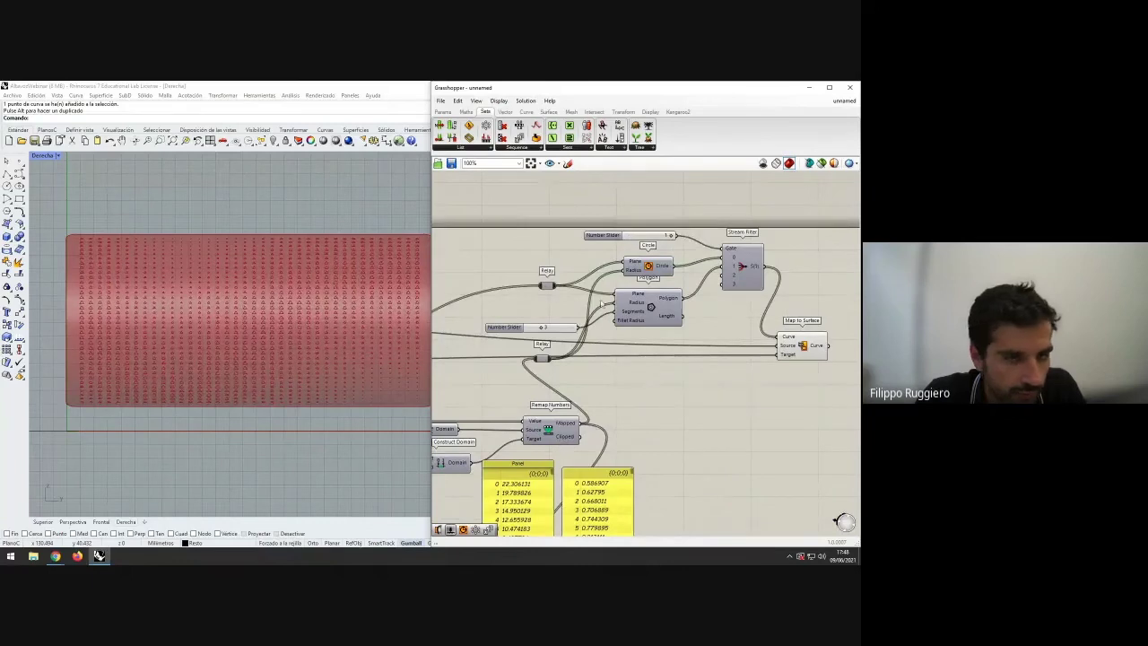
# - Increase the slider feeding Divide Surface's V Count and highlight the resulting pattern of Map to Surface in the viewport
pyautogui.scroll(-3, 600, 304)
pyautogui.moveTo(600, 304); pyautogui.dragTo(807, 292, button='right')
pyautogui.moveTo(490, 301); pyautogui.dragTo(571, 325, button='right')
pyautogui.scroll(1, 570, 325)
pyautogui.scroll(1, 631, 339)
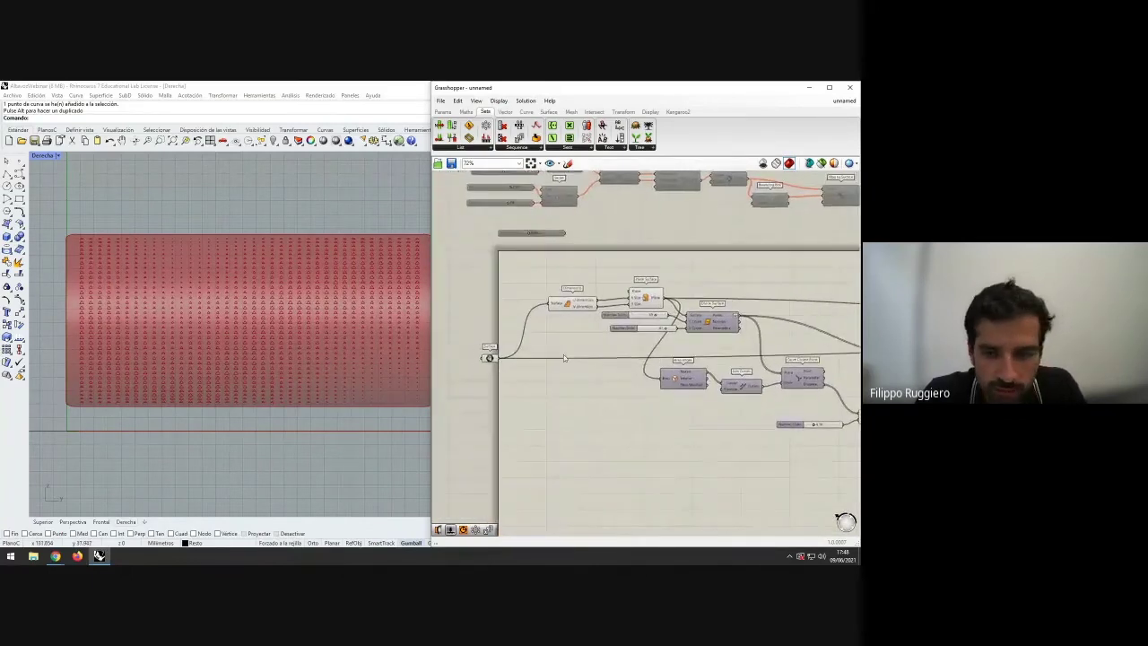
pyautogui.moveTo(601, 336); pyautogui.dragTo(623, 347)
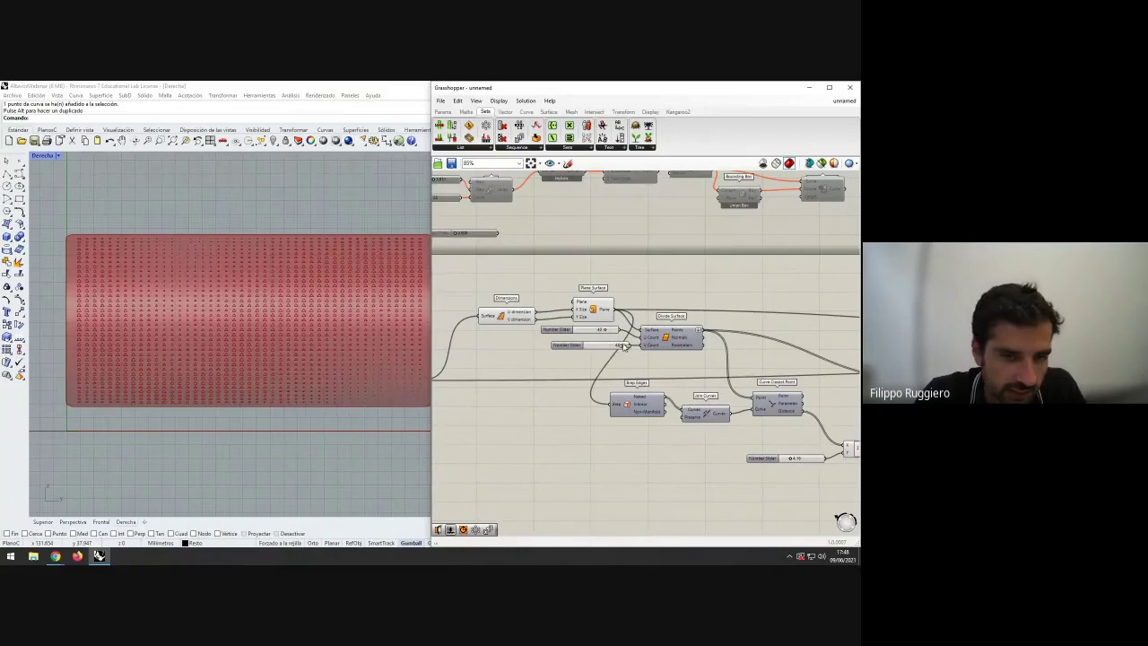
pyautogui.moveTo(693, 364); pyautogui.dragTo(505, 364, button='right')
pyautogui.moveTo(767, 378); pyautogui.dragTo(597, 370, button='right')
pyautogui.moveTo(824, 371); pyautogui.dragTo(630, 368, button='right')
pyautogui.click(699, 340)
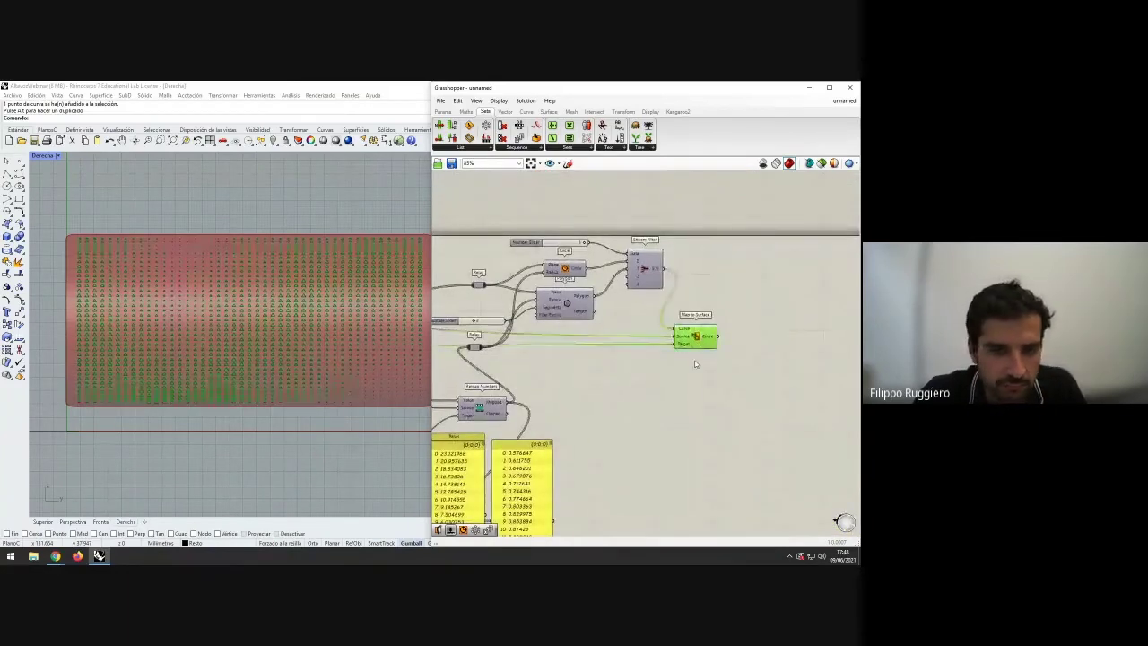
pyautogui.click(673, 366)
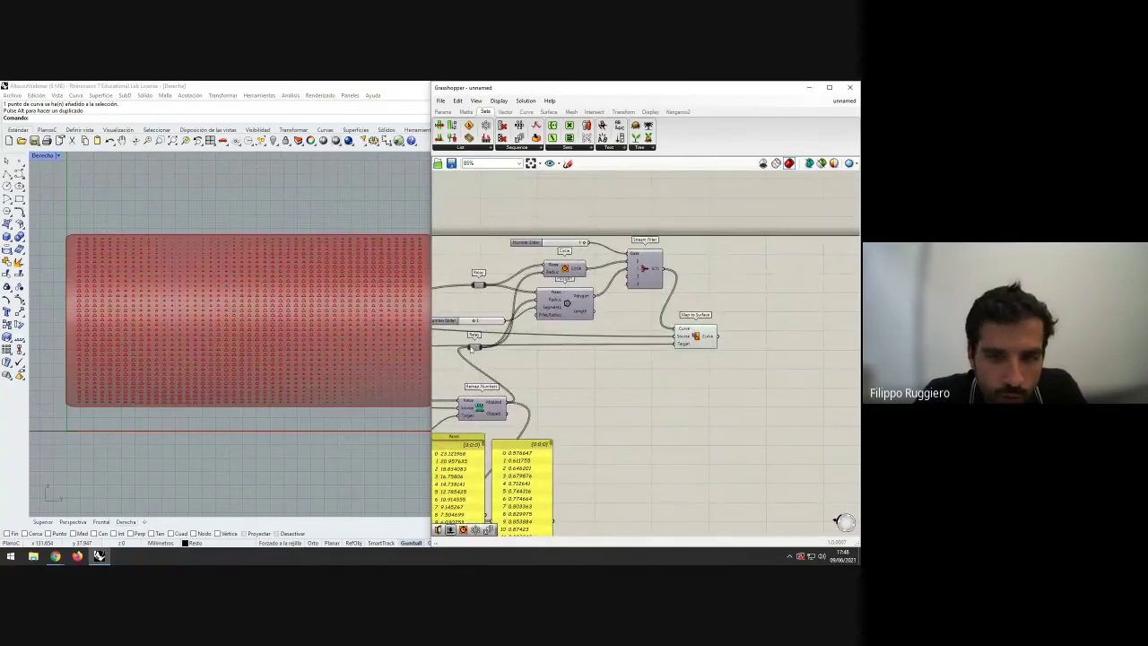
# - Move the Relay on the radius wire slightly up, just below the Segments slider
pyautogui.moveTo(476, 347); pyautogui.dragTo(484, 339)
pyautogui.click(611, 392)
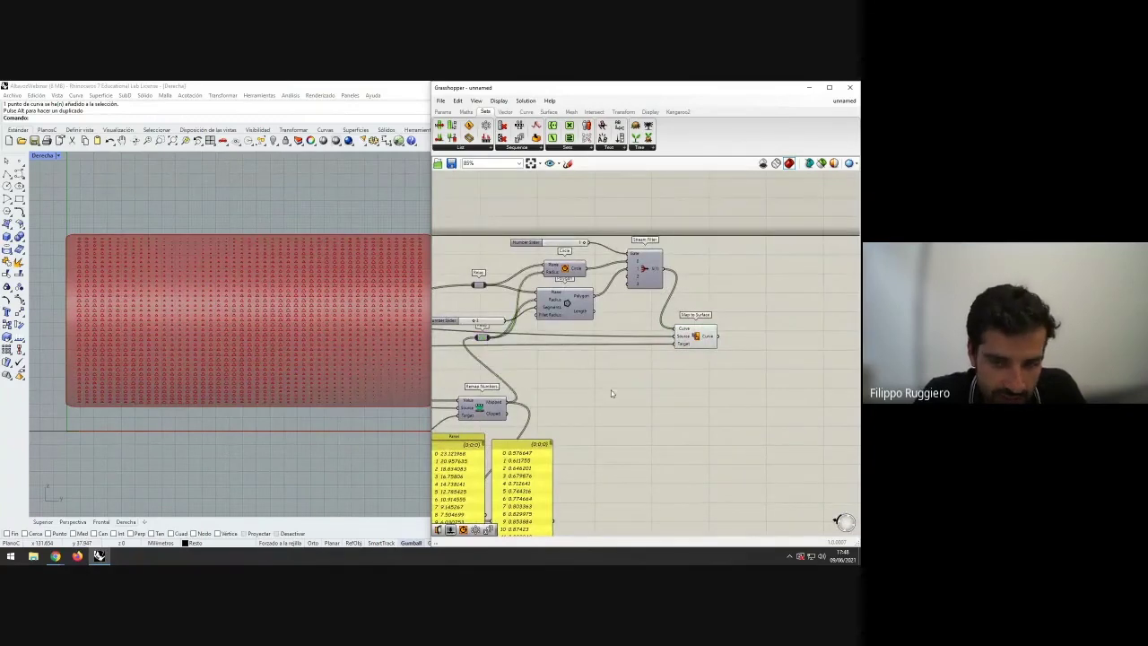
pyautogui.moveTo(683, 341)
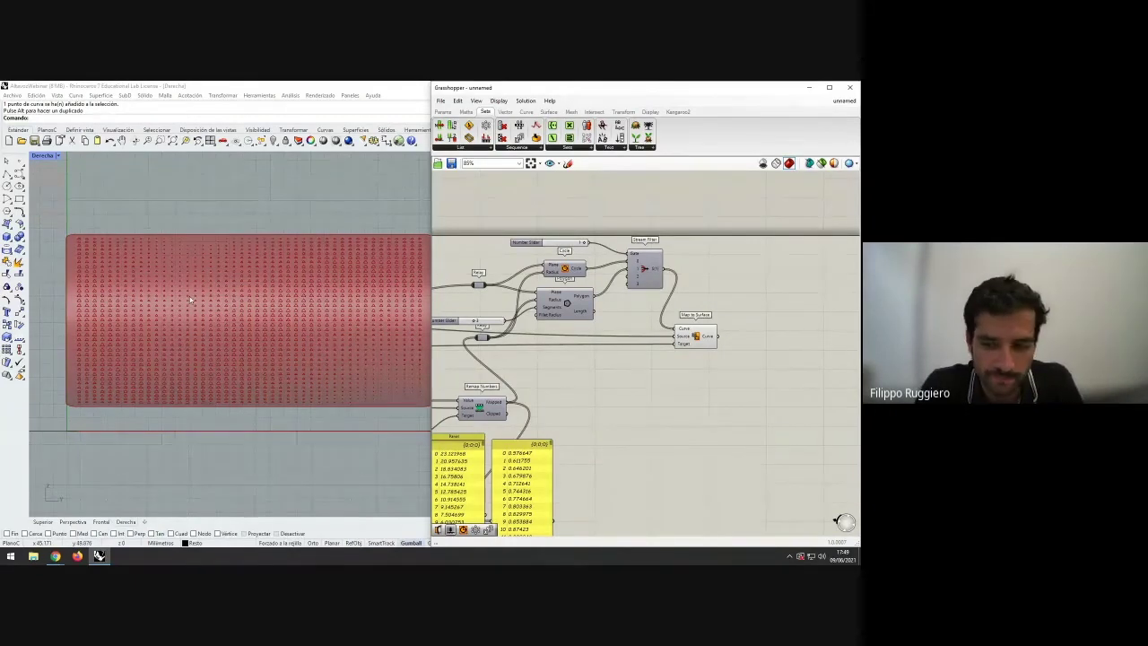
pyautogui.moveTo(722, 362); pyautogui.dragTo(668, 358, button='right')
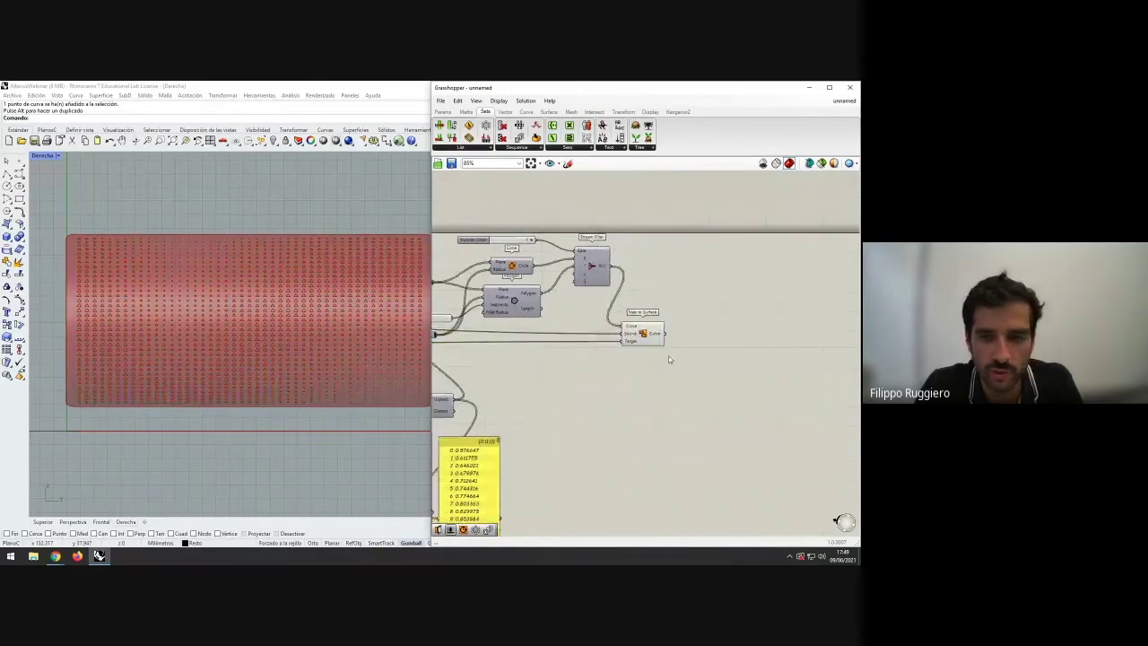
# - Add a Surface Split component just beyond Map to Surface
pyautogui.doubleClick(706, 339)
pyautogui.write('split')
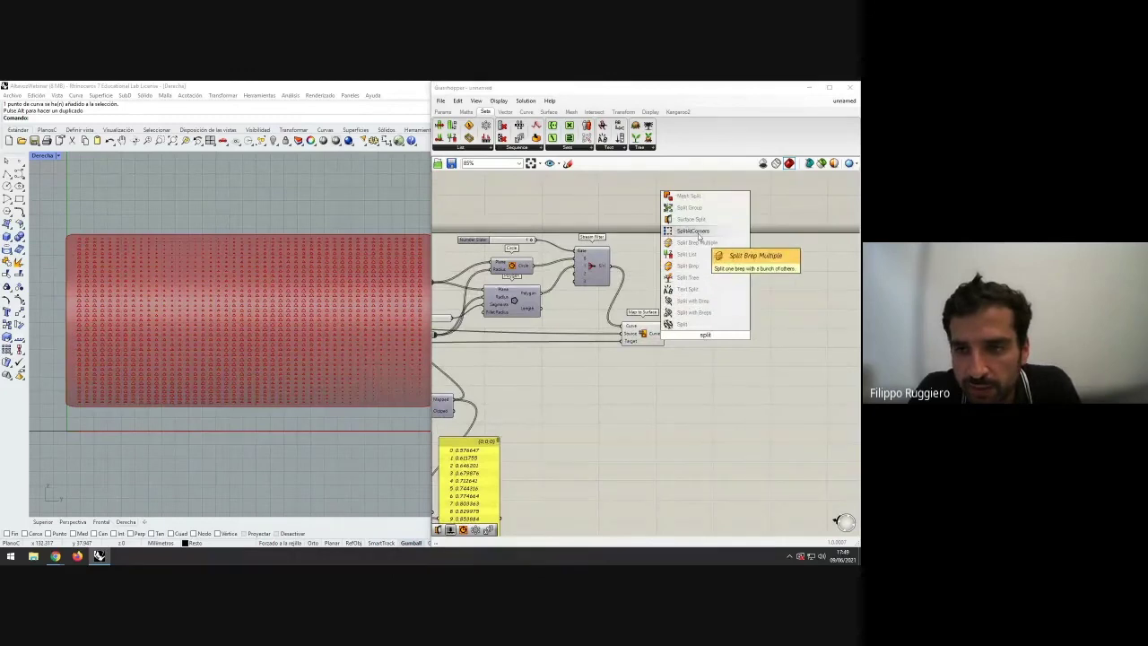
pyautogui.click(693, 220)
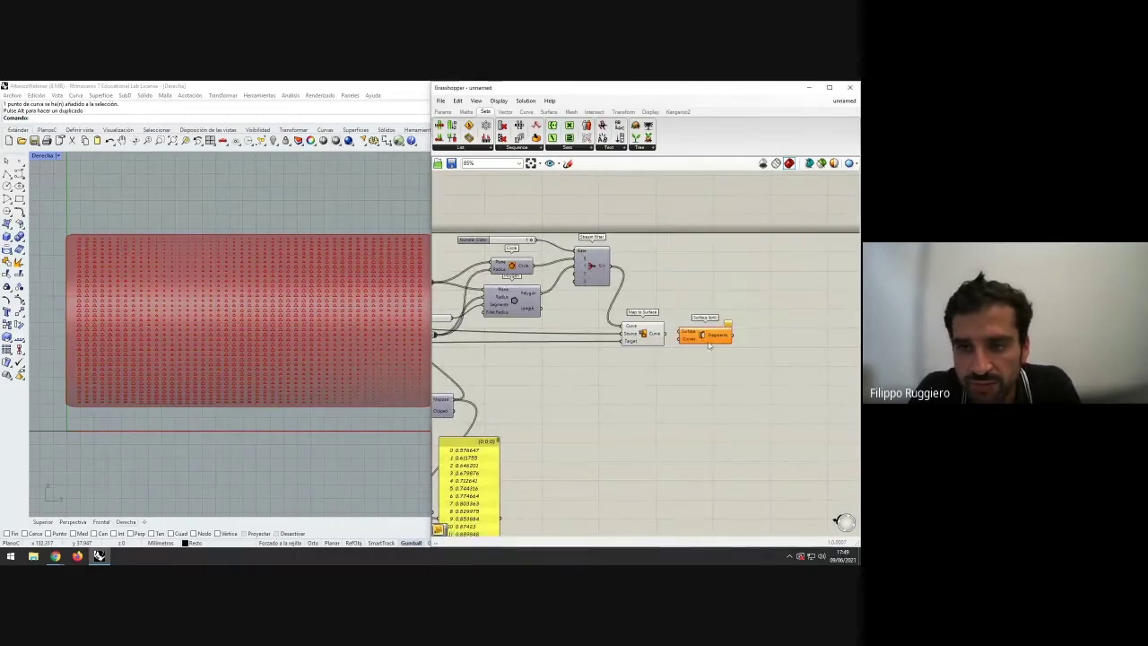
# - Insert a Relay on Map to Surface's Target wire, then feed the Relay and the mapped curves into Surface Split's Surface and Curves inputs
pyautogui.doubleClick(565, 339)
pyautogui.moveTo(565, 339); pyautogui.dragTo(566, 372)
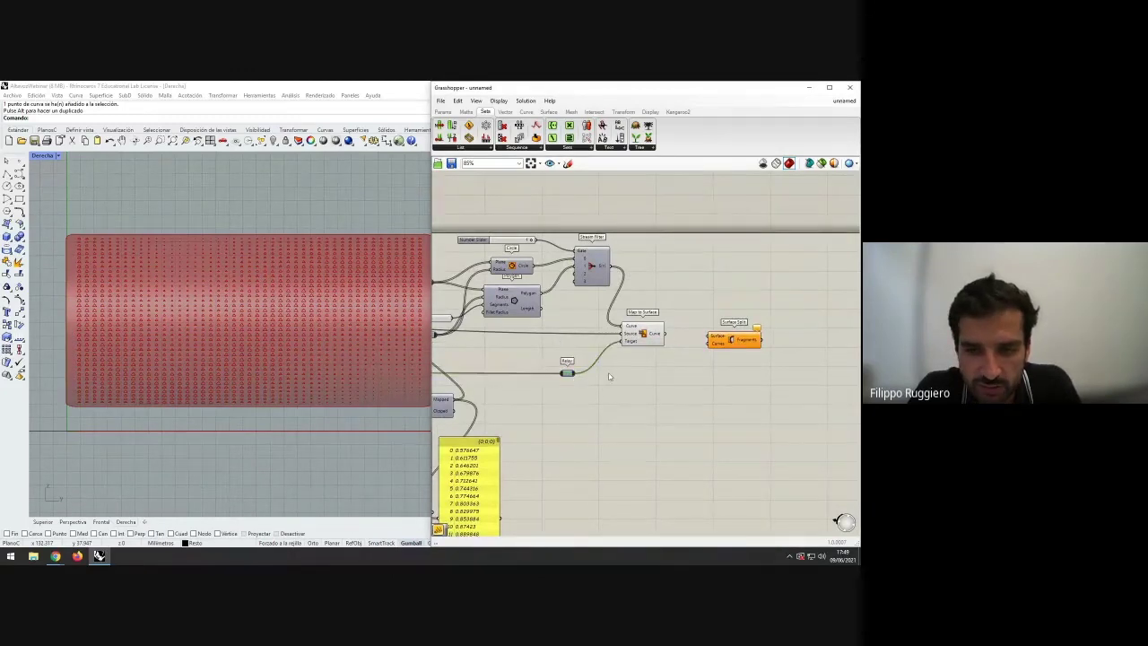
pyautogui.scroll(1, 609, 378)
pyautogui.moveTo(609, 375); pyautogui.dragTo(589, 375, button='right')
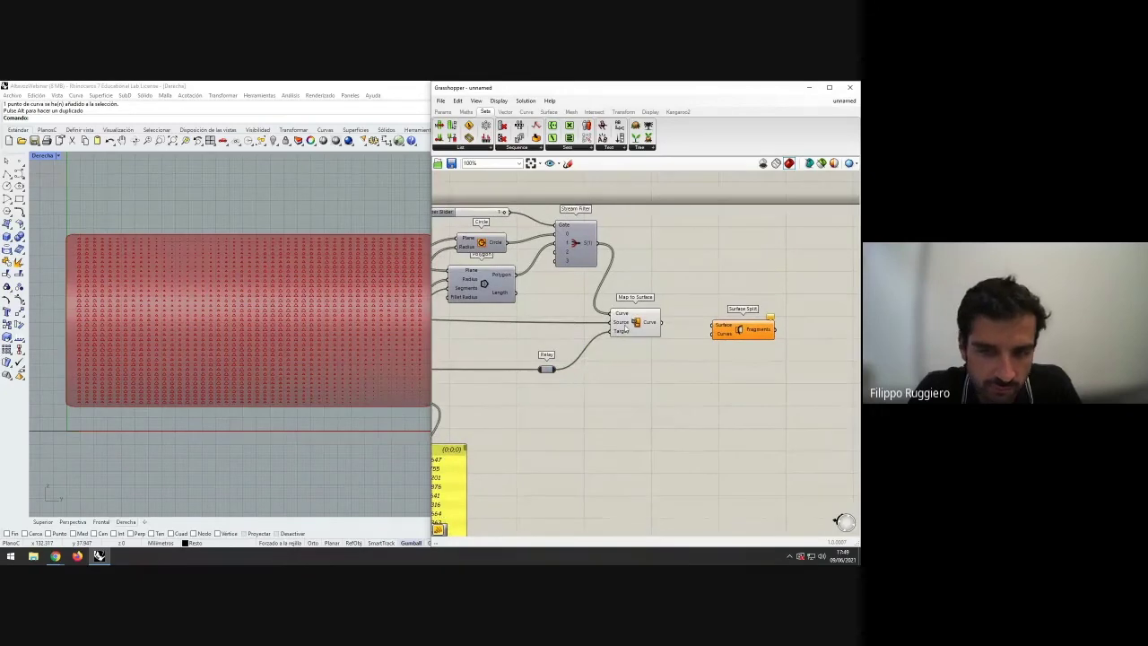
pyautogui.moveTo(626, 328); pyautogui.dragTo(628, 323)
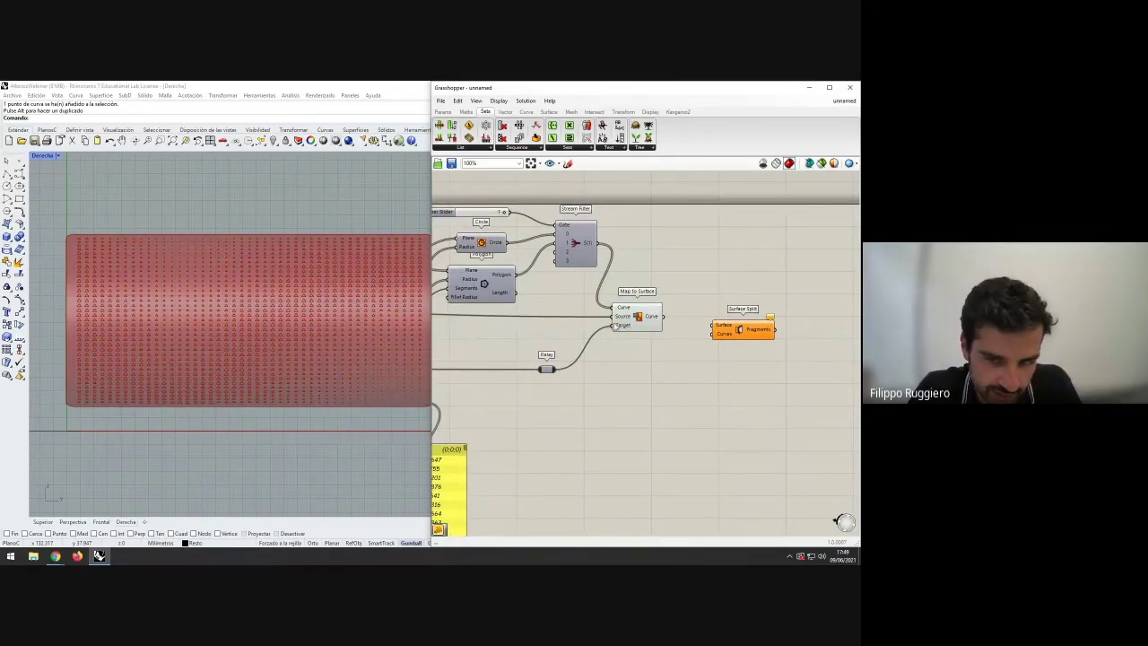
pyautogui.moveTo(554, 371); pyautogui.dragTo(723, 337)
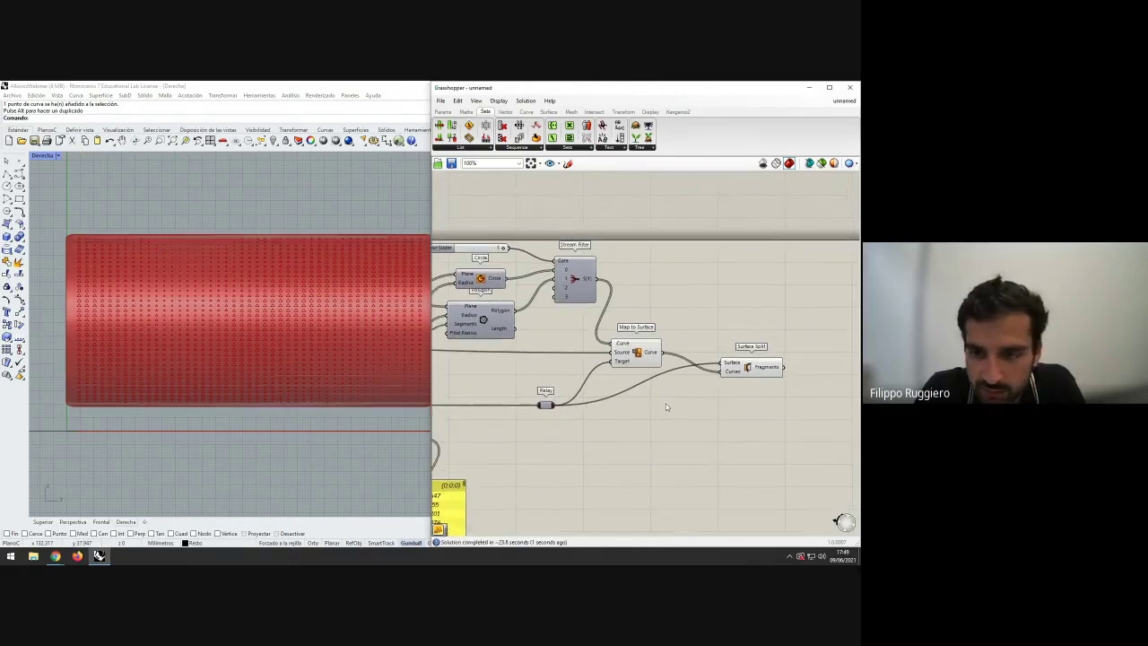
# - Turn off the preview of Map to Surface
pyautogui.click(631, 330)
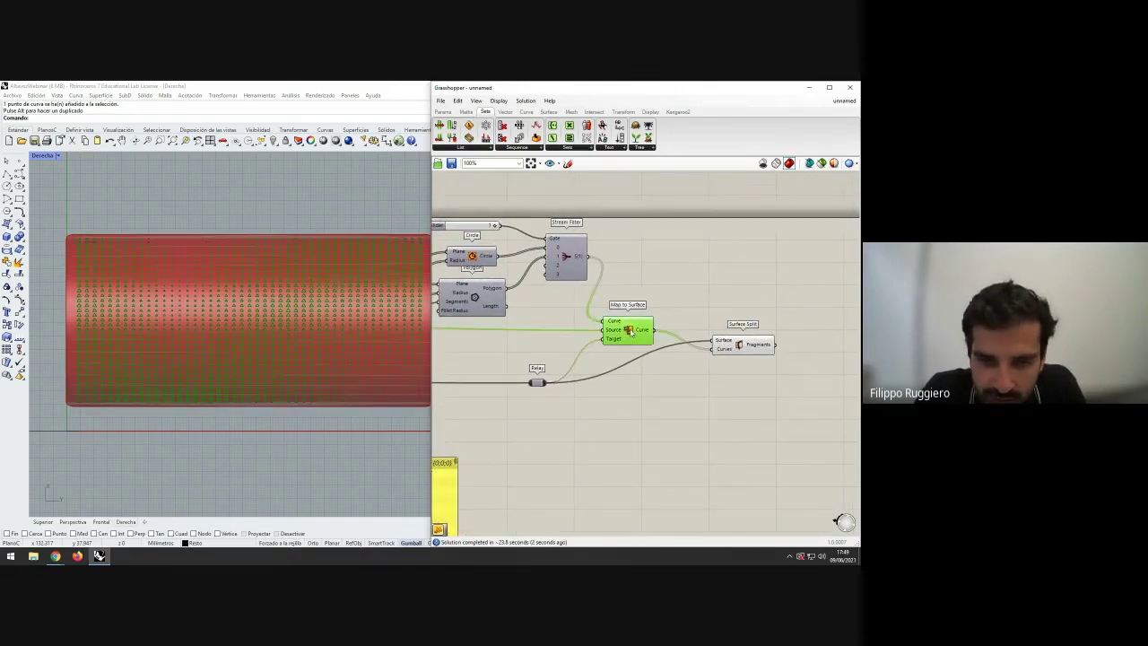
pyautogui.rightClick(633, 330)
pyautogui.click(655, 346)
# - Turn off the preview of the source Surface parameter at the start of the definition
pyautogui.scroll(-2, 633, 408)
pyautogui.moveTo(633, 409); pyautogui.dragTo(729, 402, button='right')
pyautogui.scroll(-2, 729, 402)
pyautogui.moveTo(565, 382); pyautogui.dragTo(722, 378, button='right')
pyautogui.scroll(3, 506, 358)
pyautogui.moveTo(506, 358); pyautogui.dragTo(679, 353, button='right')
pyautogui.rightClick(541, 403)
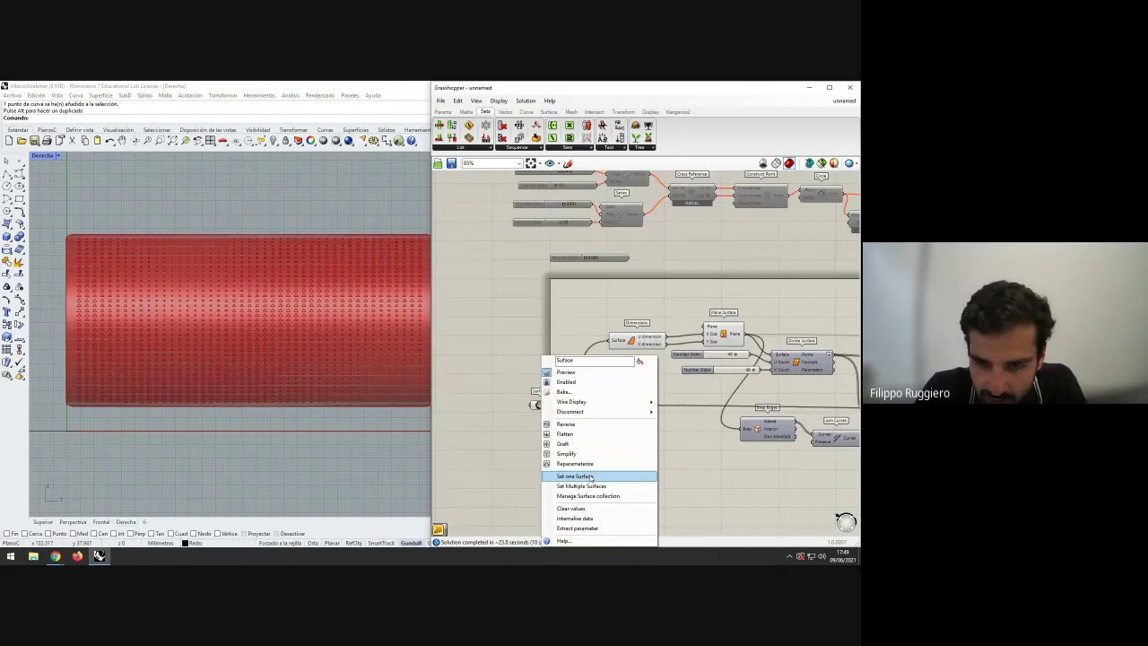
pyautogui.click(689, 437)
pyautogui.rightClick(543, 404)
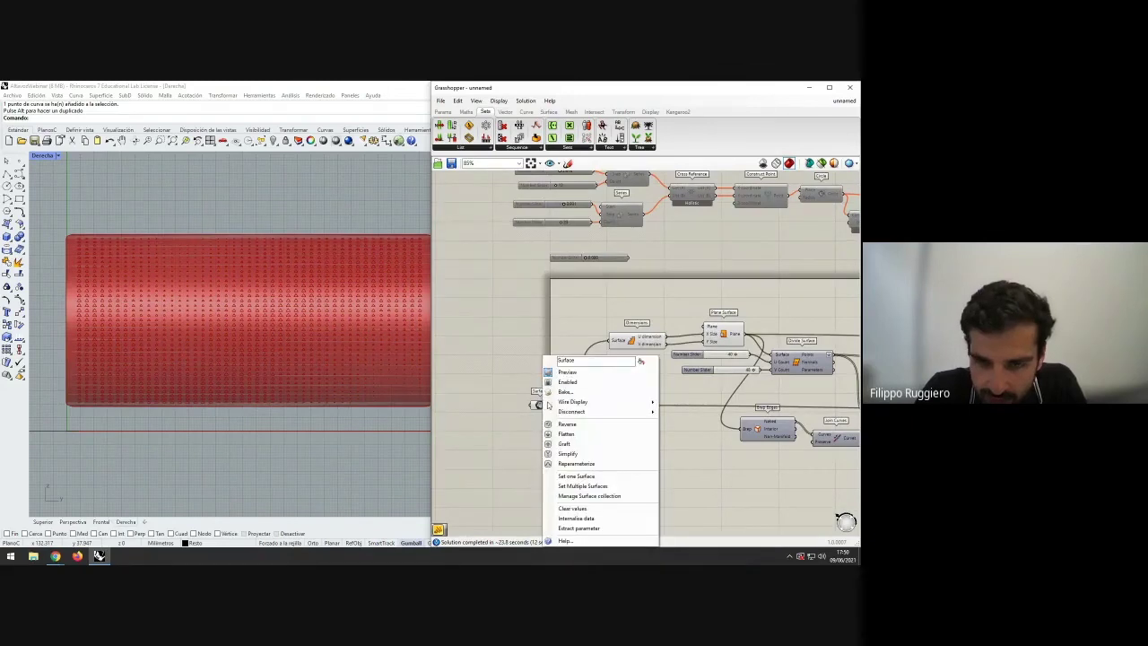
pyautogui.click(564, 373)
# - Place a Panel beyond Surface Split and connect the Fragments output to it
pyautogui.moveTo(782, 436); pyautogui.dragTo(476, 429, button='right')
pyautogui.moveTo(687, 384); pyautogui.dragTo(484, 387, button='right')
pyautogui.moveTo(834, 395); pyautogui.dragTo(449, 362, button='right')
pyautogui.moveTo(776, 363); pyautogui.dragTo(679, 362, button='right')
pyautogui.scroll(1, 679, 344)
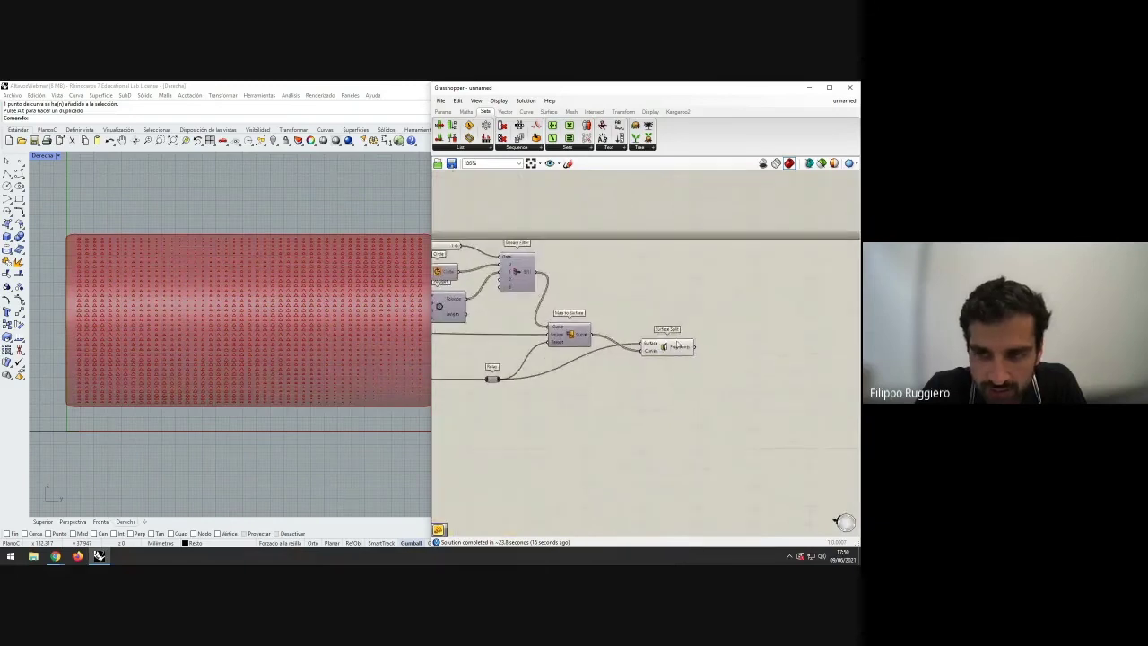
pyautogui.scroll(1, 677, 346)
pyautogui.moveTo(754, 360); pyautogui.dragTo(714, 363, button='right')
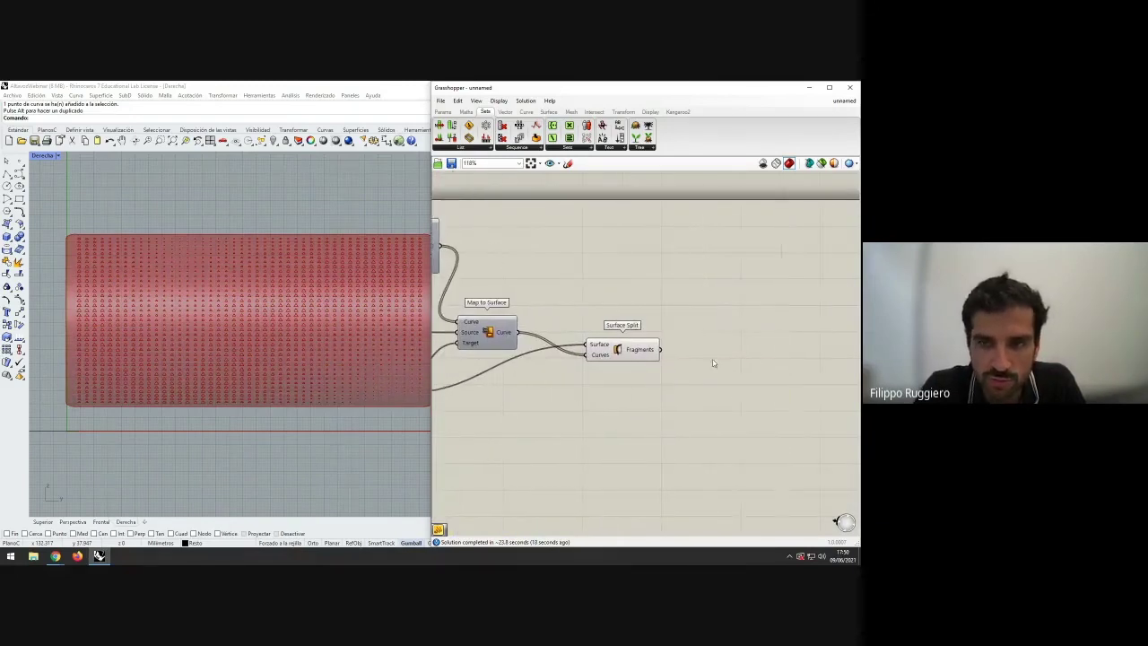
pyautogui.click(443, 112)
pyautogui.moveTo(556, 136); pyautogui.dragTo(755, 315)
pyautogui.moveTo(661, 350); pyautogui.dragTo(754, 448)
# - Set the Panel's font to Script and widen it so each fragment entry fits on one line
pyautogui.rightClick(762, 317)
pyautogui.moveTo(818, 457)
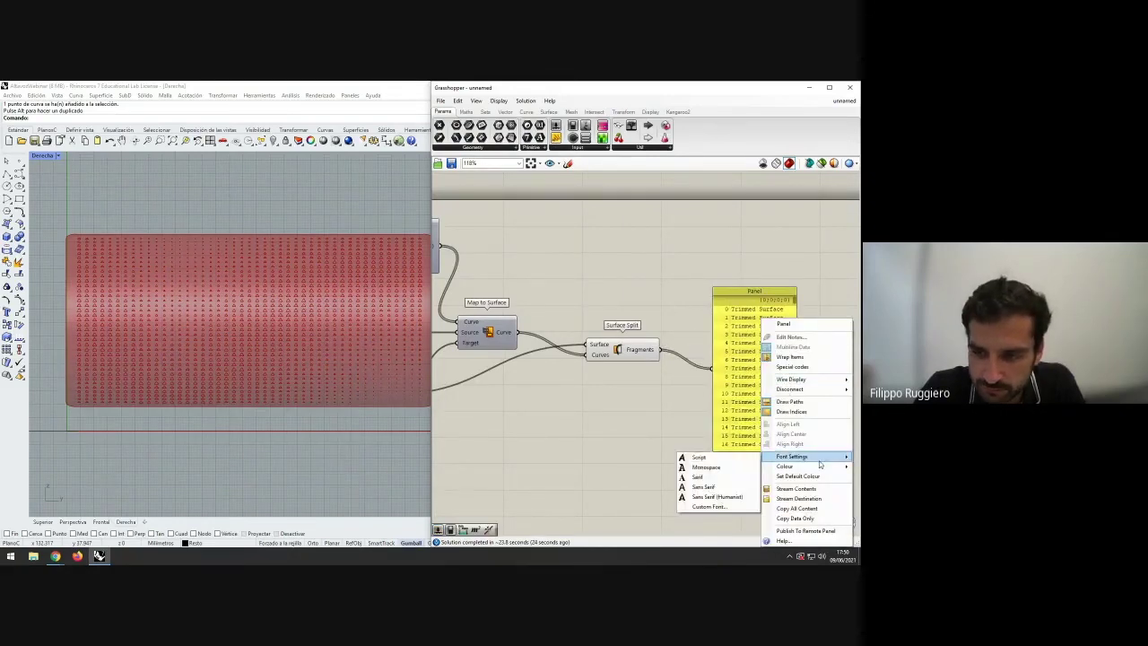
pyautogui.click(699, 457)
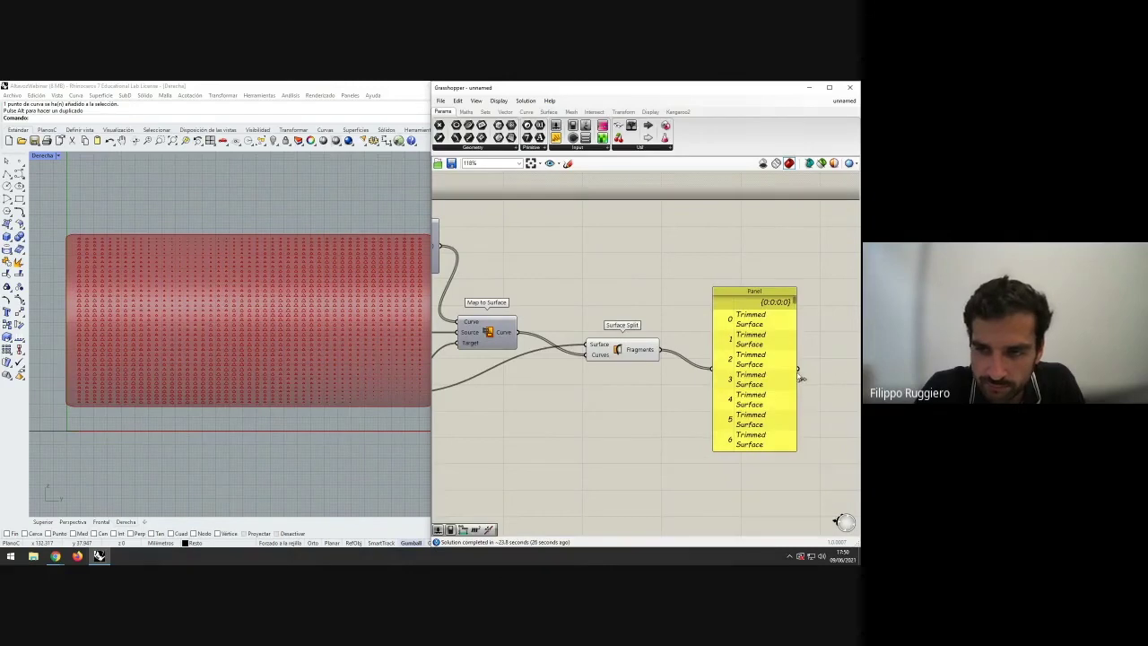
pyautogui.moveTo(799, 377); pyautogui.dragTo(837, 377)
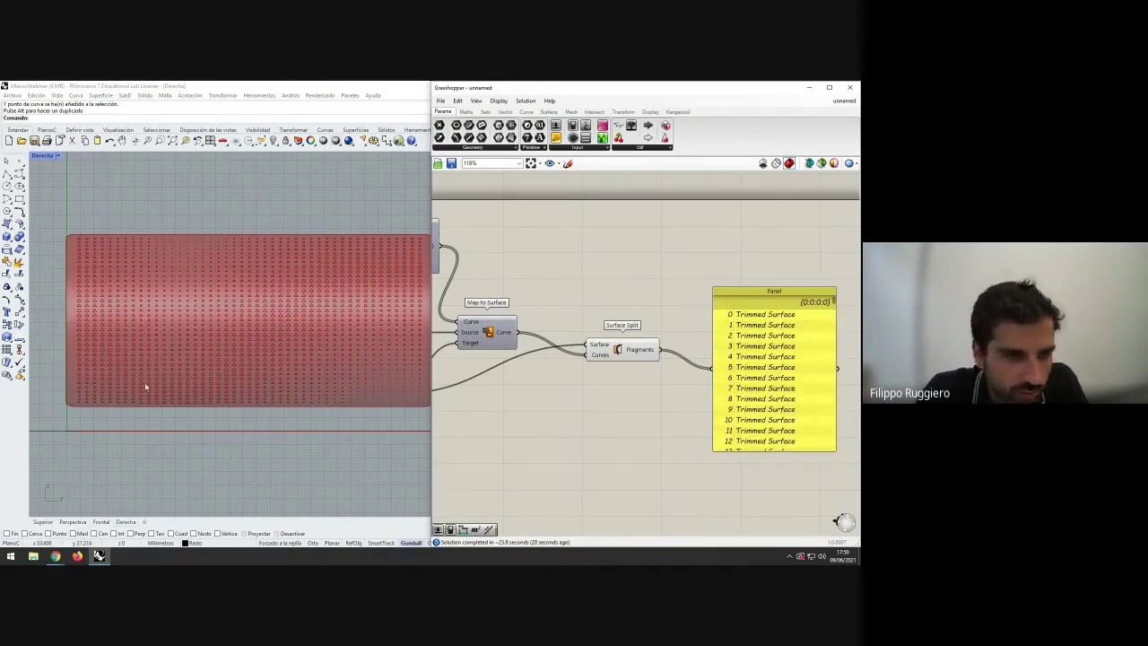
# - Examine the split triangles on the curved surface in the Rhino viewport
pyautogui.scroll(5, 144, 382)
pyautogui.scroll(2, 158, 363)
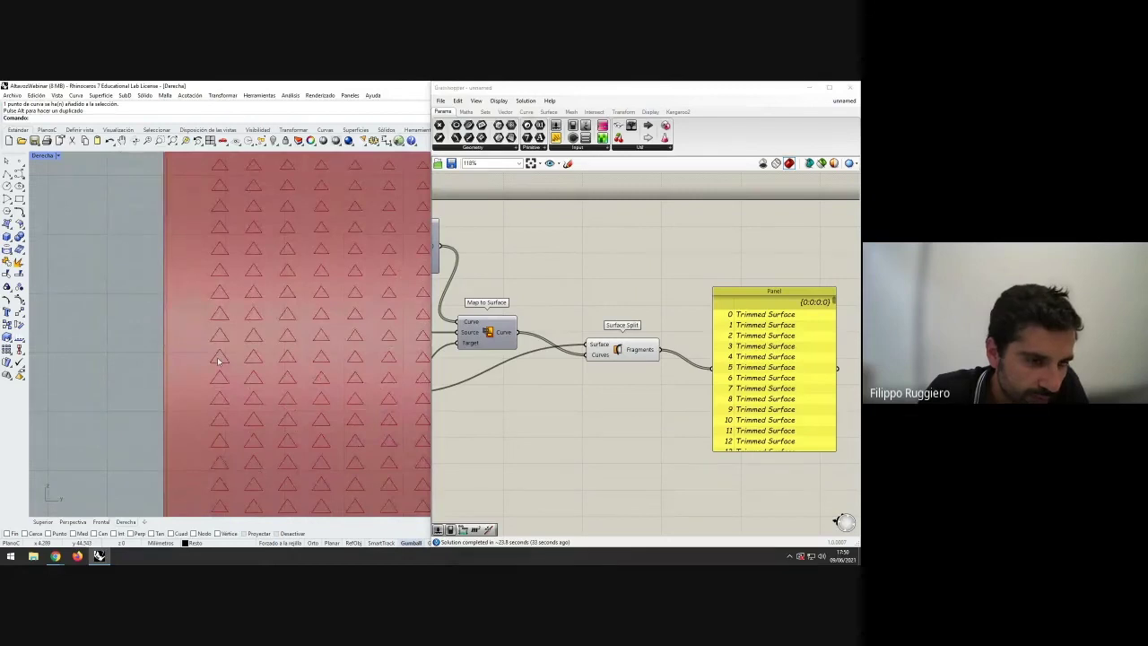
pyautogui.scroll(-4, 218, 358)
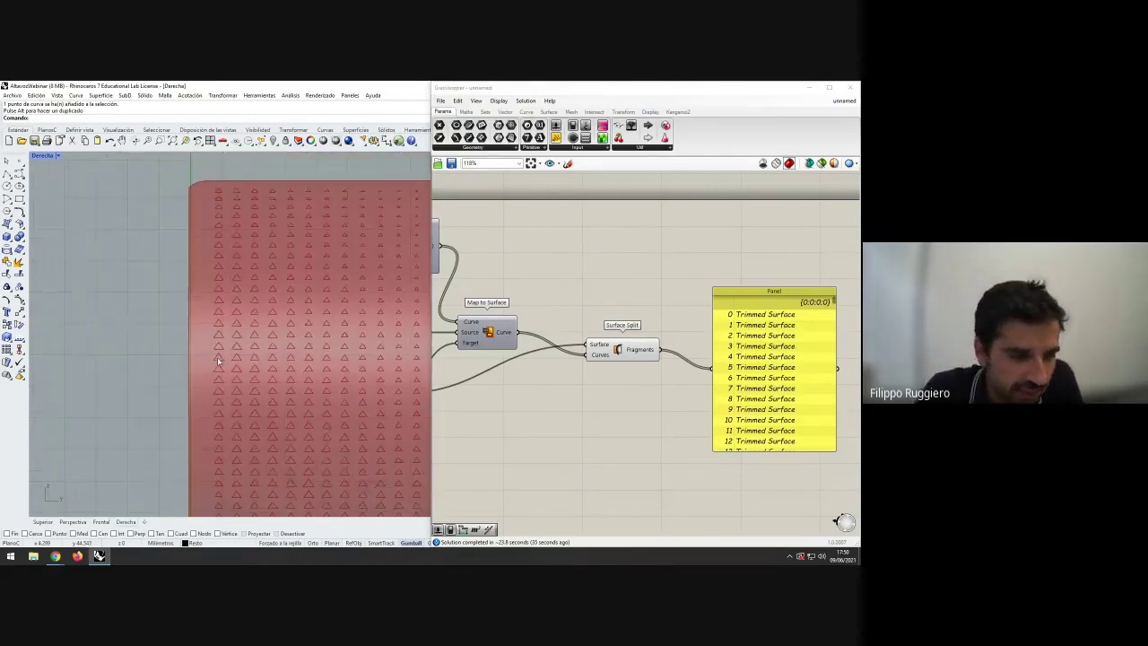
pyautogui.scroll(-2, 180, 225)
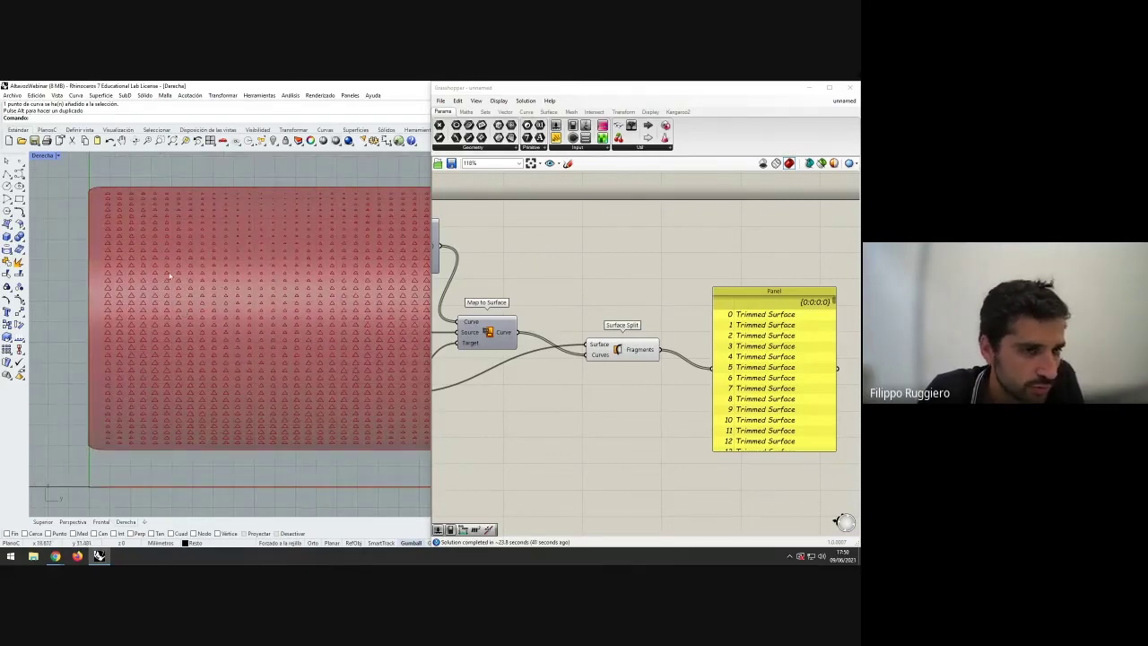
pyautogui.scroll(-3, 295, 300)
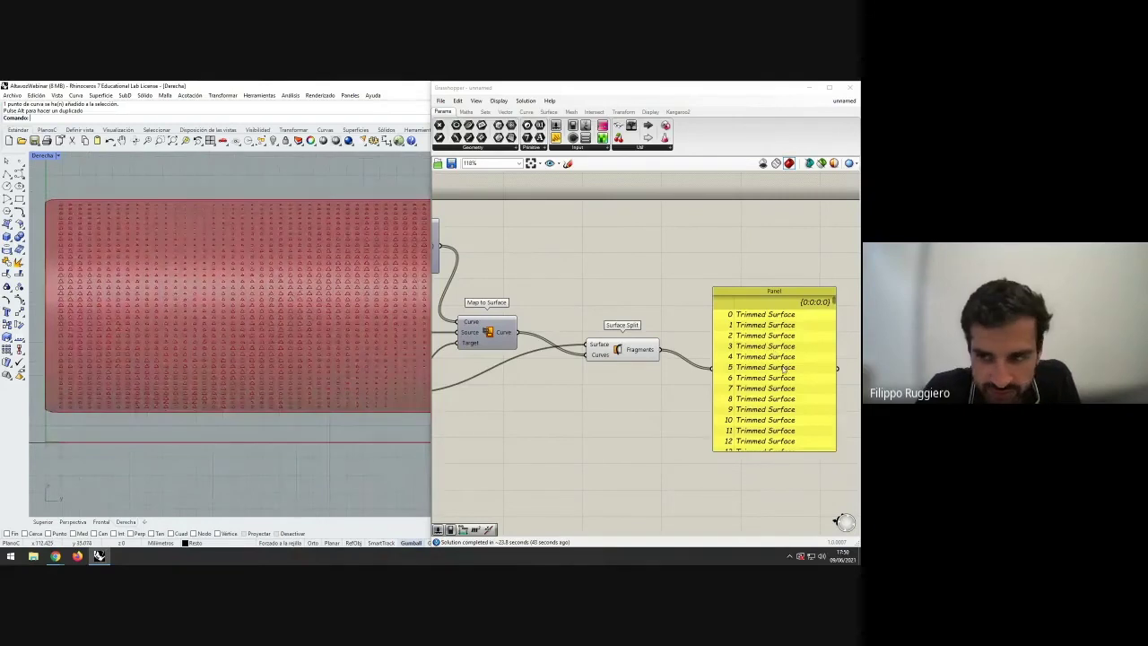
# - Move the fragments Panel above Surface Split to clear space beneath it
pyautogui.moveTo(782, 370); pyautogui.dragTo(769, 301)
pyautogui.click(790, 407)
pyautogui.moveTo(790, 407); pyautogui.dragTo(739, 406, button='right')
pyautogui.scroll(-2, 343, 386)
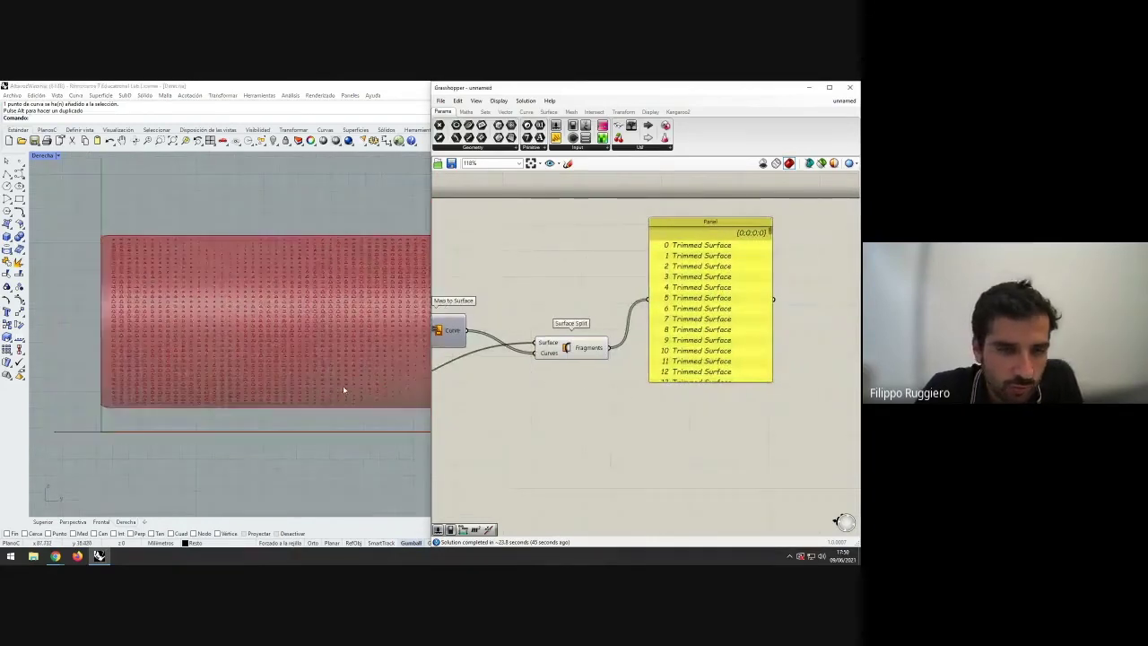
pyautogui.moveTo(344, 387); pyautogui.dragTo(307, 391, button='right')
pyautogui.click(598, 381)
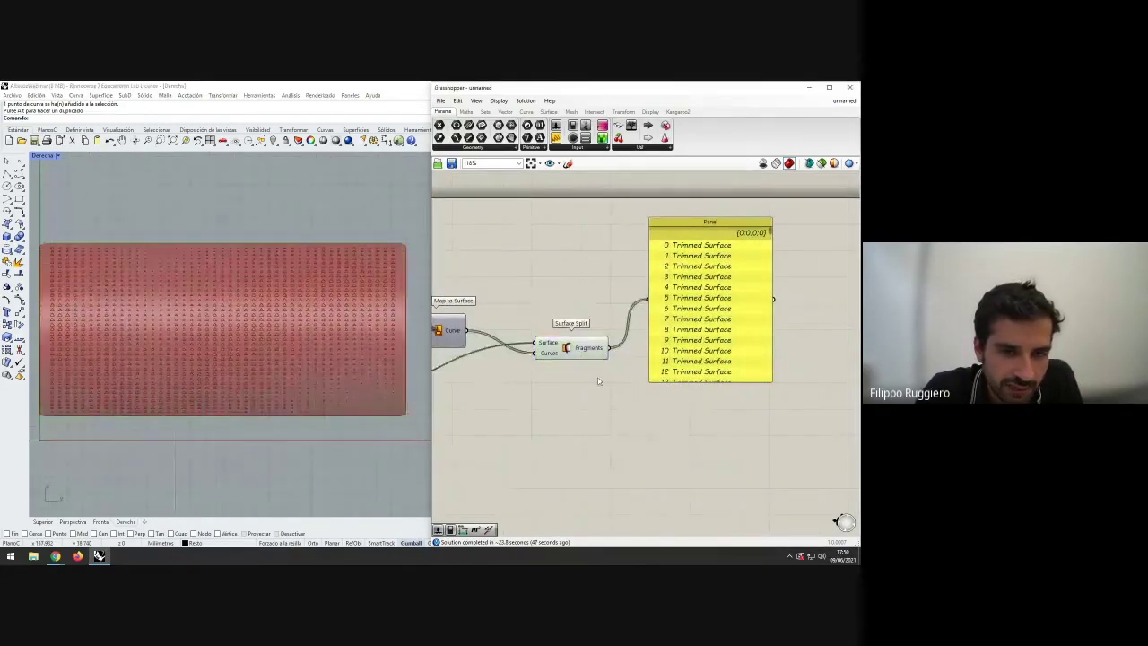
pyautogui.moveTo(678, 360); pyautogui.dragTo(686, 340)
pyautogui.click(460, 385)
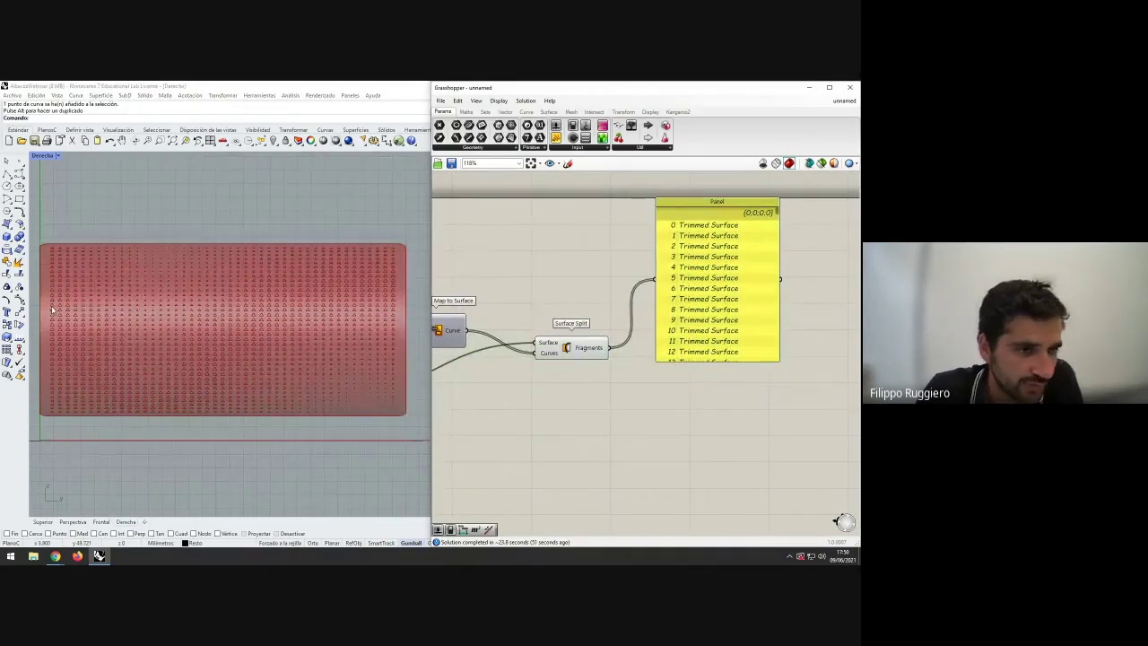
pyautogui.moveTo(706, 354); pyautogui.dragTo(710, 346)
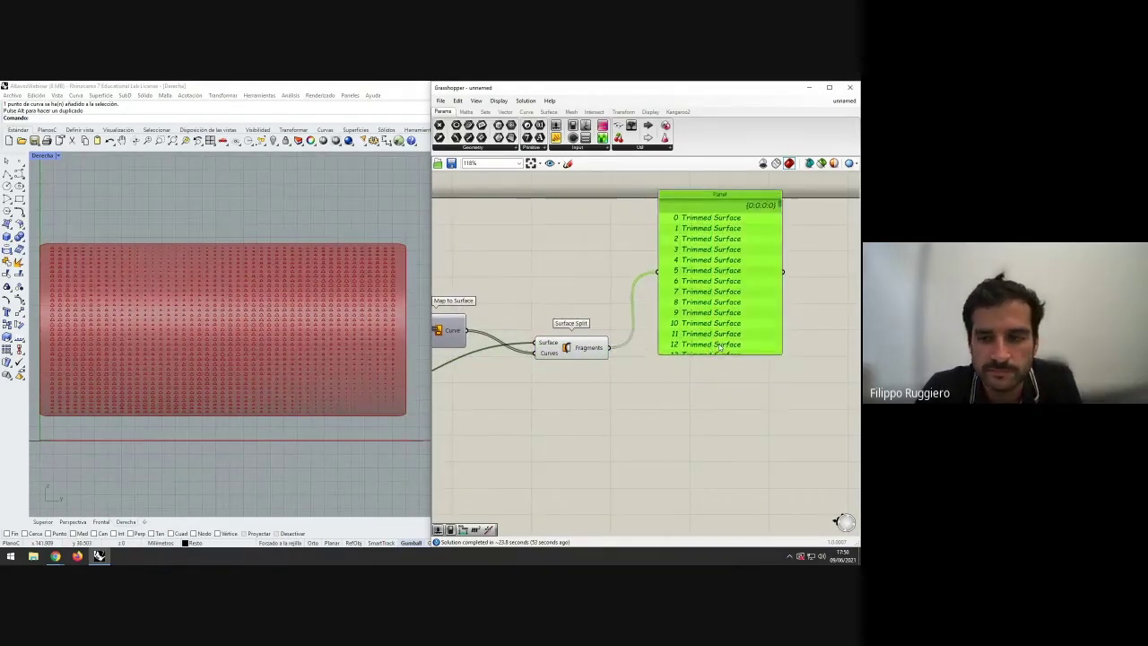
pyautogui.click(686, 379)
pyautogui.moveTo(687, 379); pyautogui.dragTo(680, 377, button='right')
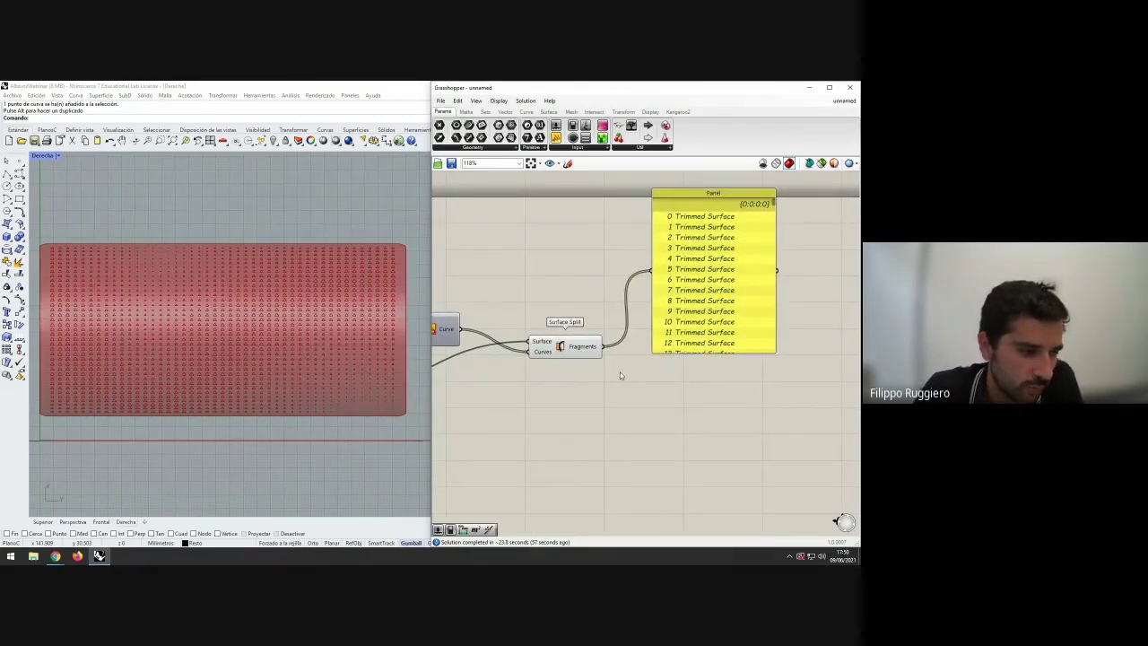
pyautogui.moveTo(692, 348); pyautogui.dragTo(701, 343)
pyautogui.click(695, 364)
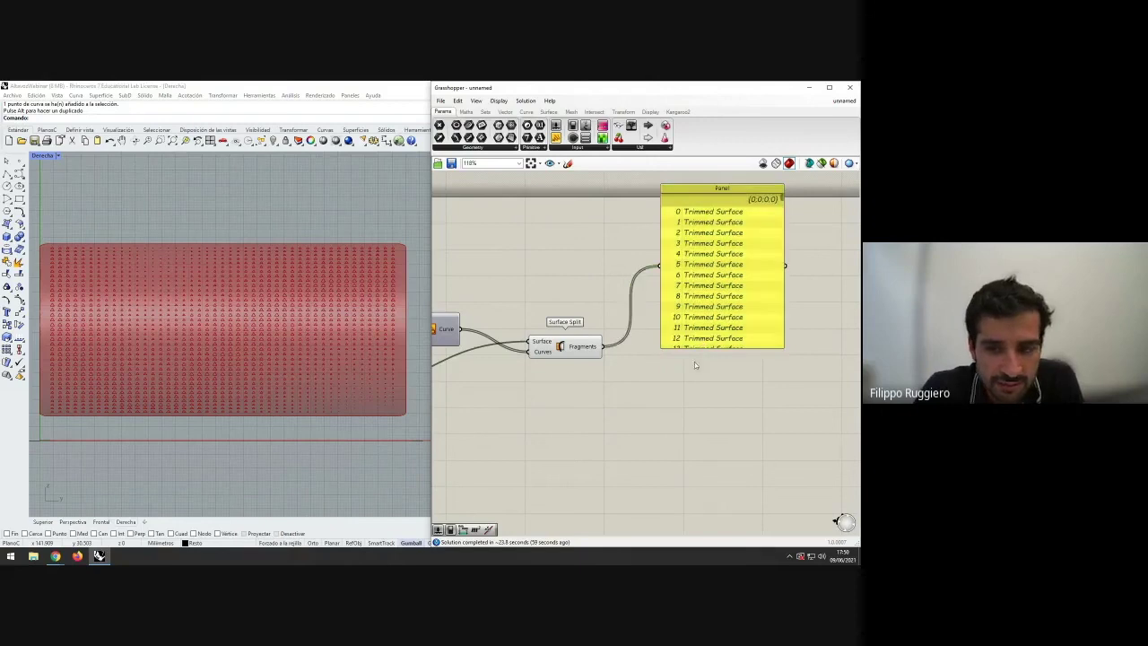
# - Add an Area component below the Panel and connect Surface Split's Fragments output to its Geometry input
pyautogui.doubleClick(668, 379)
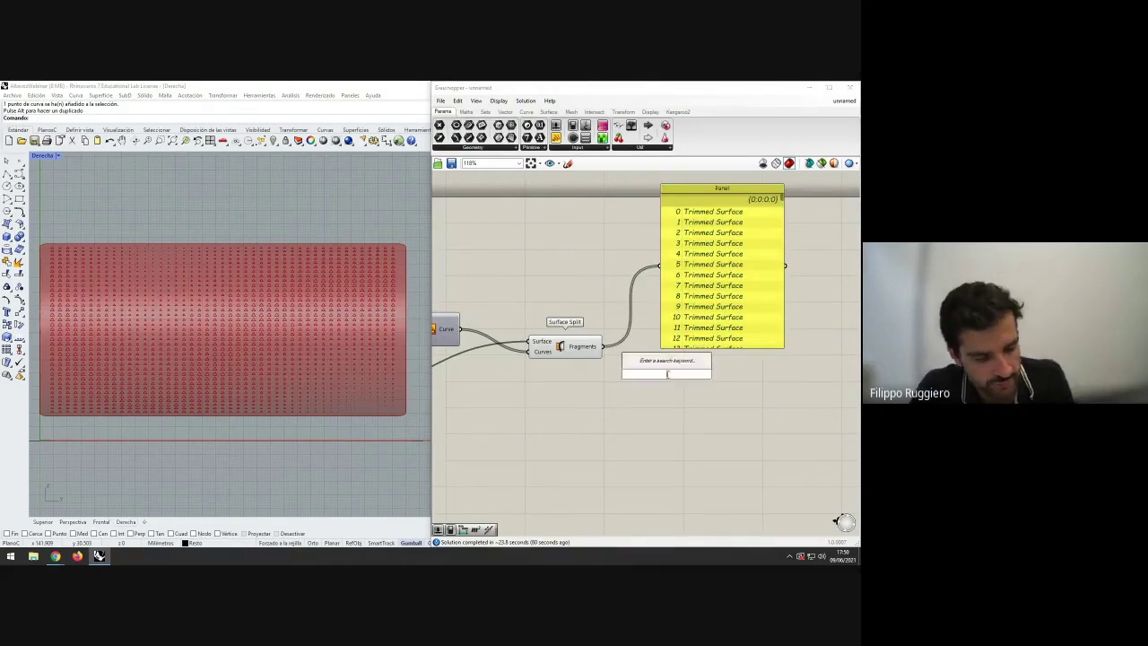
pyautogui.write('area')
pyautogui.click(664, 364)
pyautogui.click(659, 401)
pyautogui.moveTo(673, 379); pyautogui.dragTo(668, 391)
pyautogui.click(666, 409)
pyautogui.moveTo(604, 346); pyautogui.dragTo(639, 384)
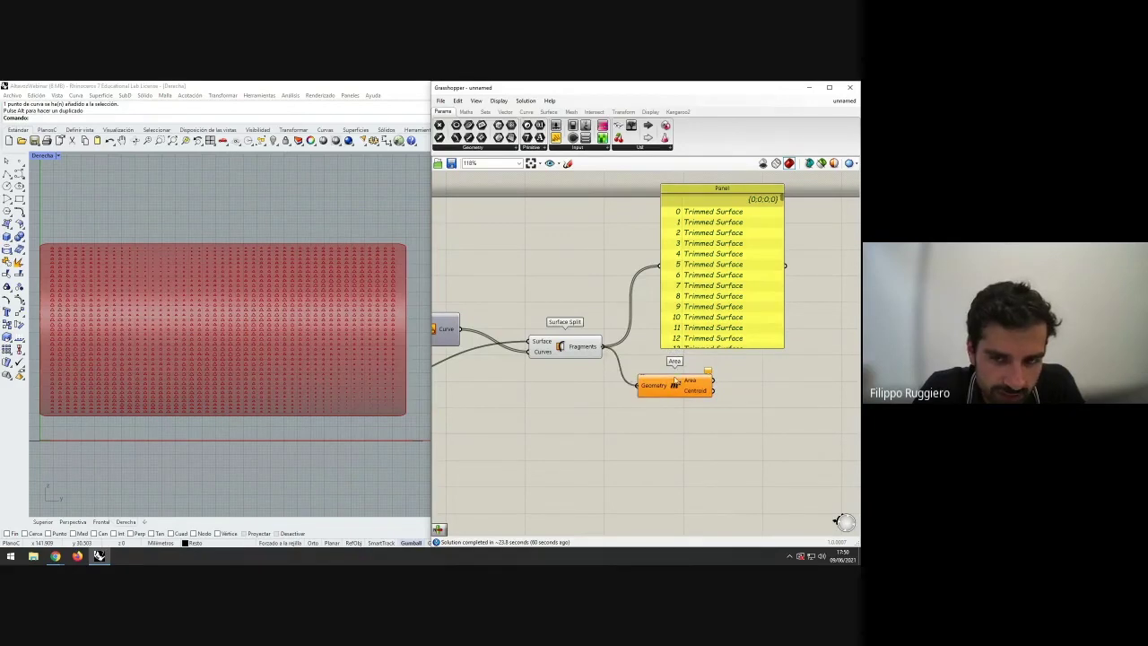
# - Move the Panel further away from Surface Split and turn off the preview of the Area component
pyautogui.moveTo(689, 339); pyautogui.dragTo(756, 348)
pyautogui.click(744, 393)
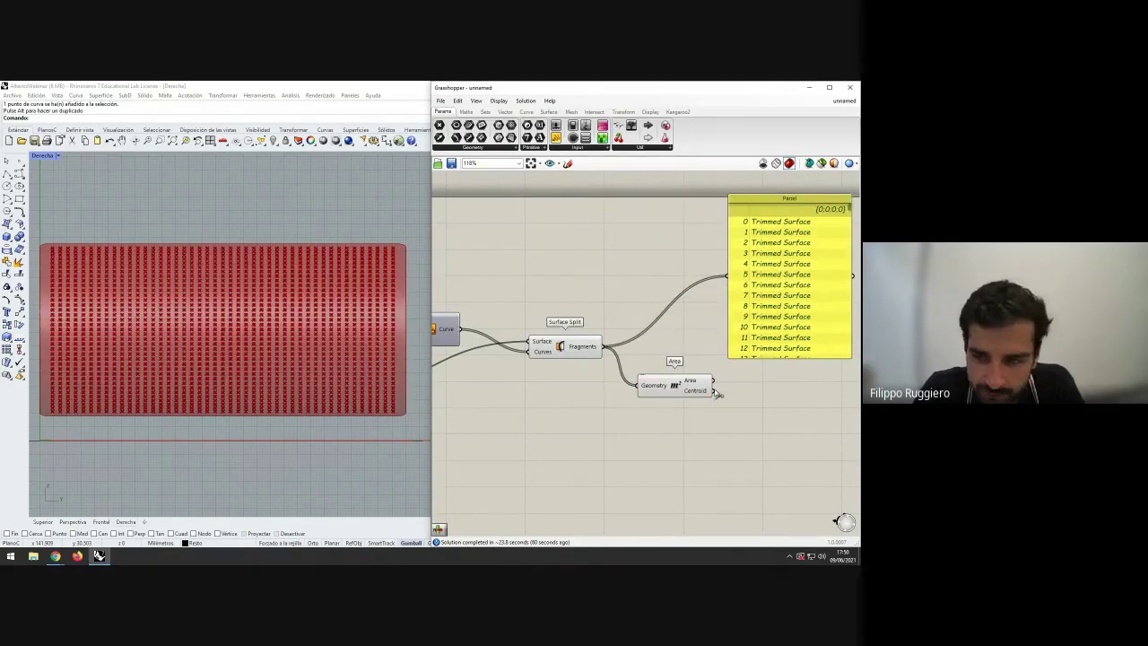
pyautogui.moveTo(687, 391); pyautogui.dragTo(682, 384)
pyautogui.click(700, 399)
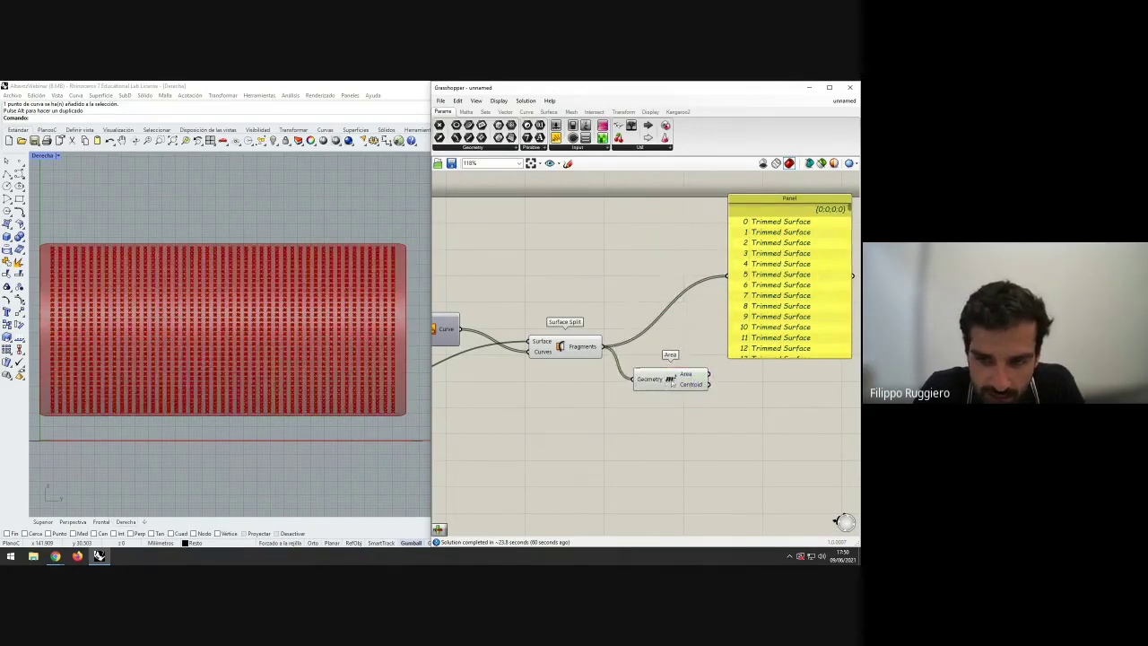
pyautogui.rightClick(672, 381)
pyautogui.click(694, 397)
# - Feed the Area output into the Panel in place of the fragments and move the Area component up between Surface Split and the Panel
pyautogui.moveTo(693, 384)
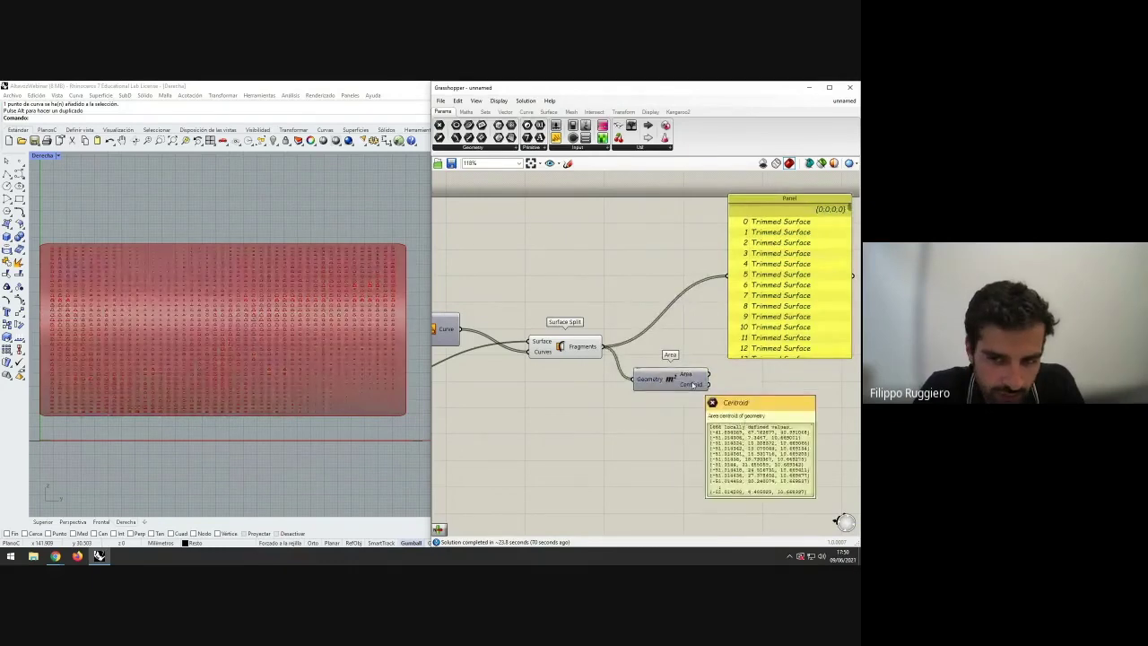
pyautogui.moveTo(741, 348); pyautogui.dragTo(743, 283)
pyautogui.click(720, 381)
pyautogui.moveTo(831, 269); pyautogui.dragTo(708, 253, button='right')
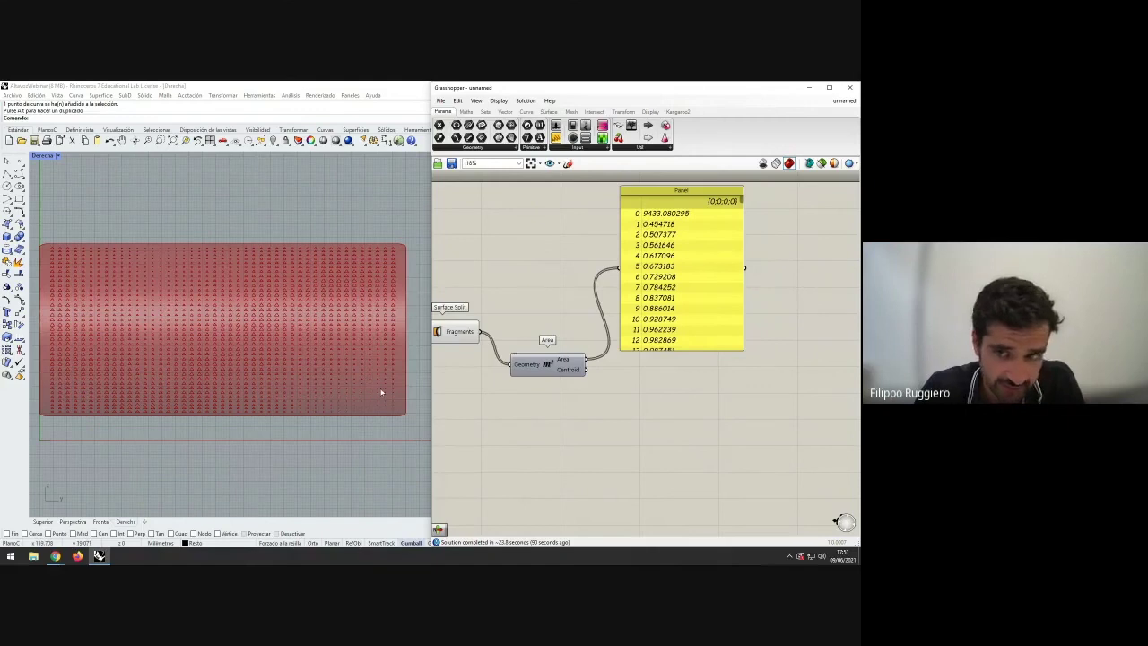
pyautogui.moveTo(635, 331); pyautogui.dragTo(644, 329)
pyautogui.moveTo(547, 364); pyautogui.dragTo(547, 310)
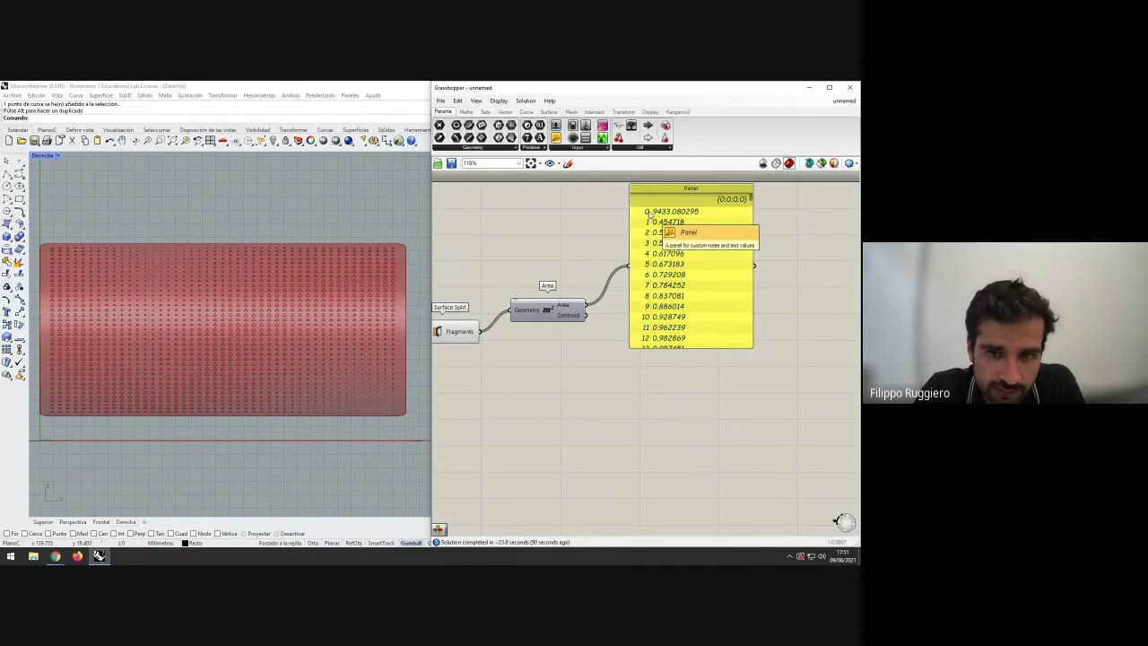
pyautogui.moveTo(538, 377); pyautogui.dragTo(591, 378, button='right')
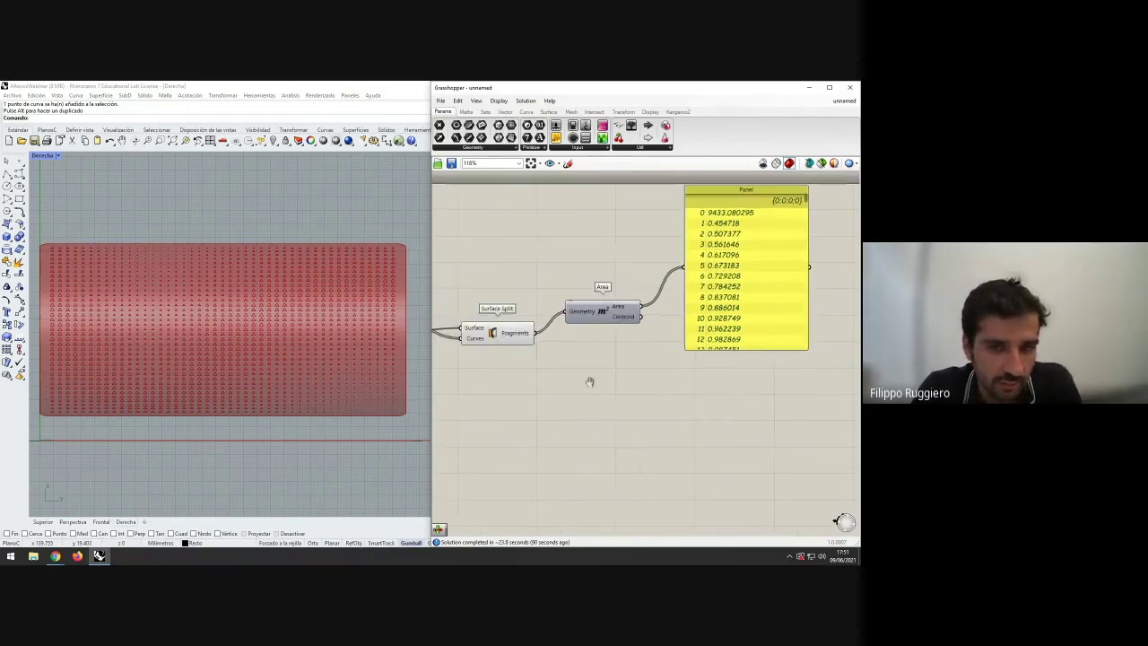
# - Add a List Item component and place it below the area values Panel
pyautogui.click(486, 111)
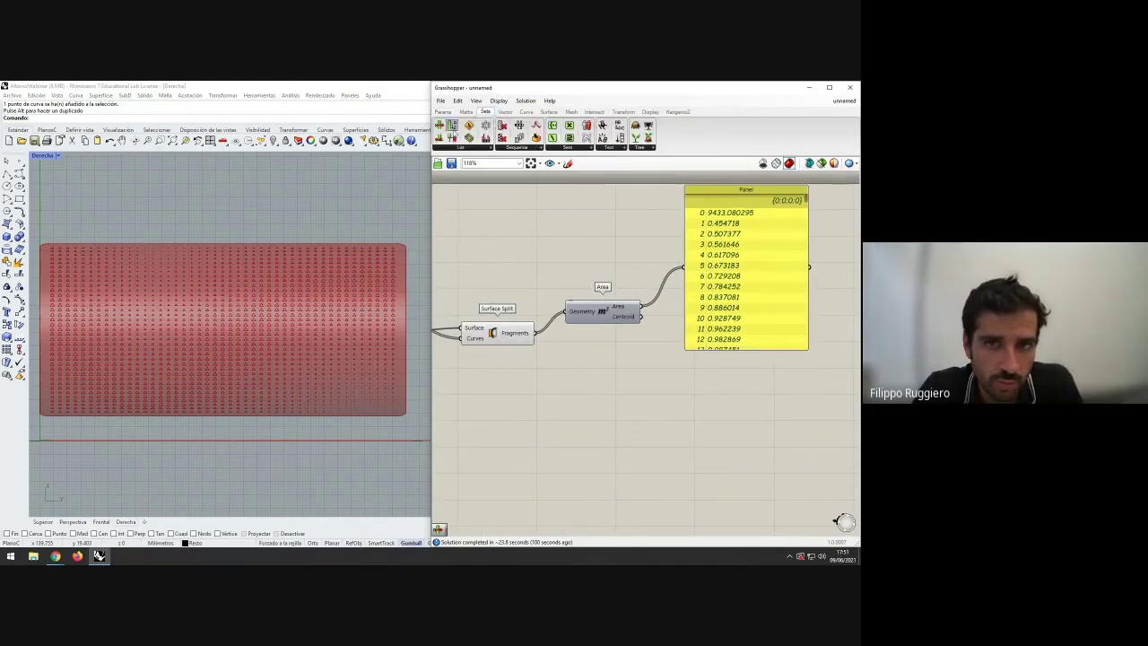
pyautogui.click(604, 357)
pyautogui.moveTo(604, 357); pyautogui.dragTo(702, 391)
pyautogui.click(607, 418)
pyautogui.moveTo(631, 440); pyautogui.dragTo(518, 439, button='right')
pyautogui.moveTo(589, 392); pyautogui.dragTo(708, 395)
# - Duplicate the area values Panel beside the original, above List Item
pyautogui.click(666, 272)
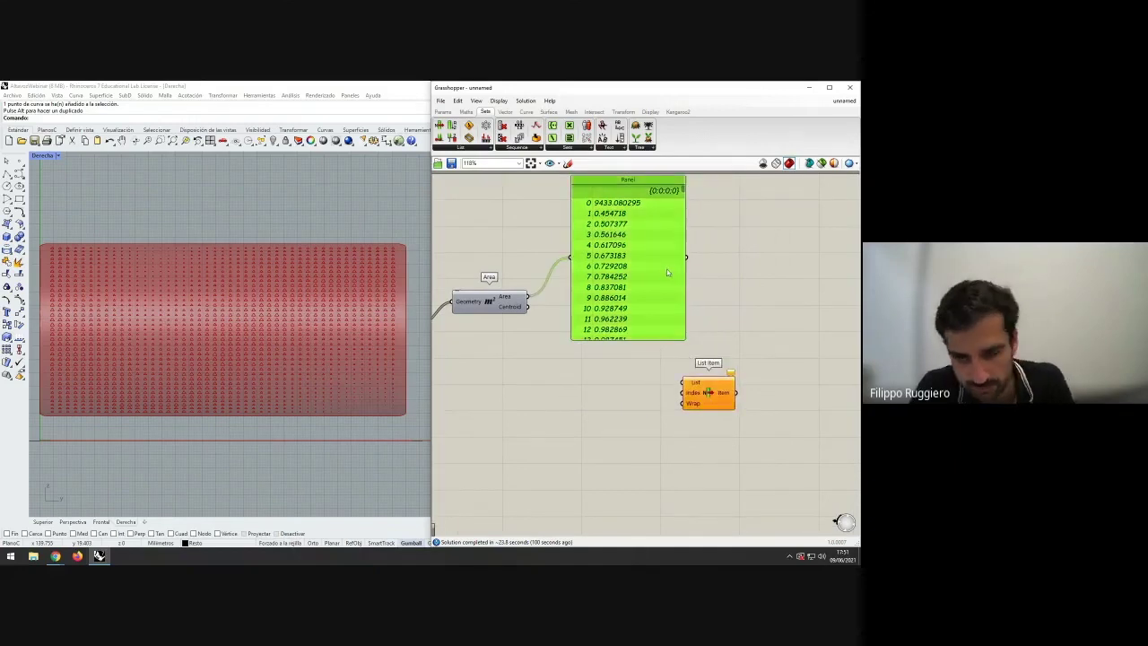
pyautogui.keyDown('alt'); pyautogui.moveTo(668, 269); pyautogui.dragTo(822, 284); pyautogui.keyUp('alt')
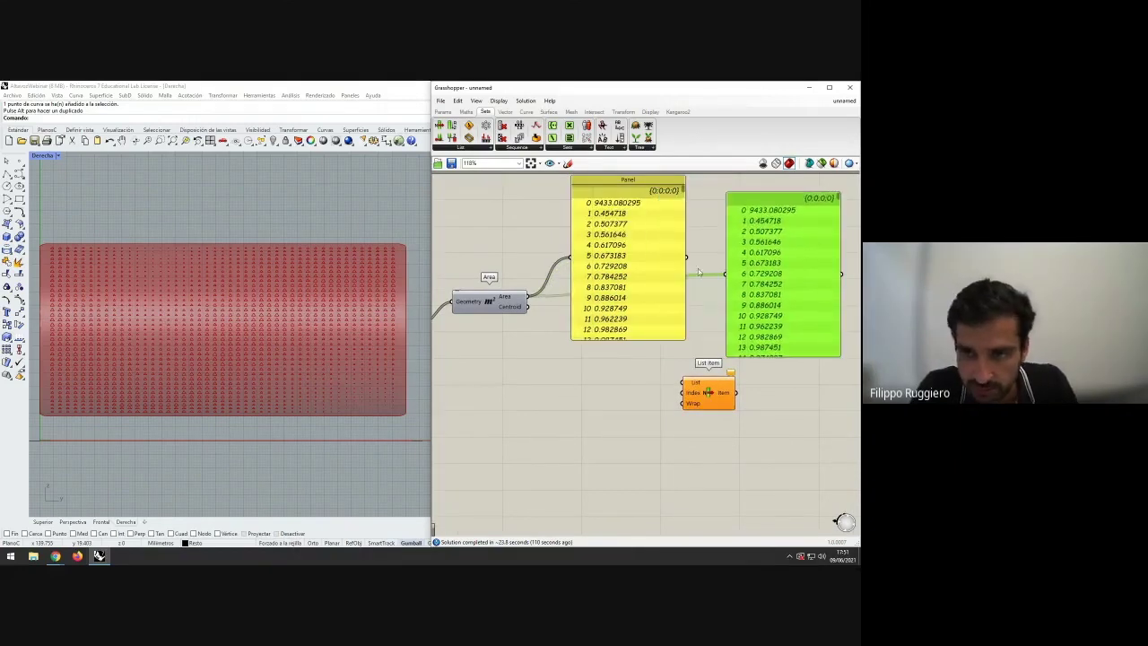
# - Feed the area values Panel into List Item's List input and send its Item output to the duplicate Panel
pyautogui.moveTo(688, 259); pyautogui.dragTo(728, 286)
pyautogui.click(700, 337)
pyautogui.moveTo(635, 335); pyautogui.dragTo(619, 336)
pyautogui.moveTo(662, 401); pyautogui.dragTo(689, 390)
pyautogui.click(709, 435)
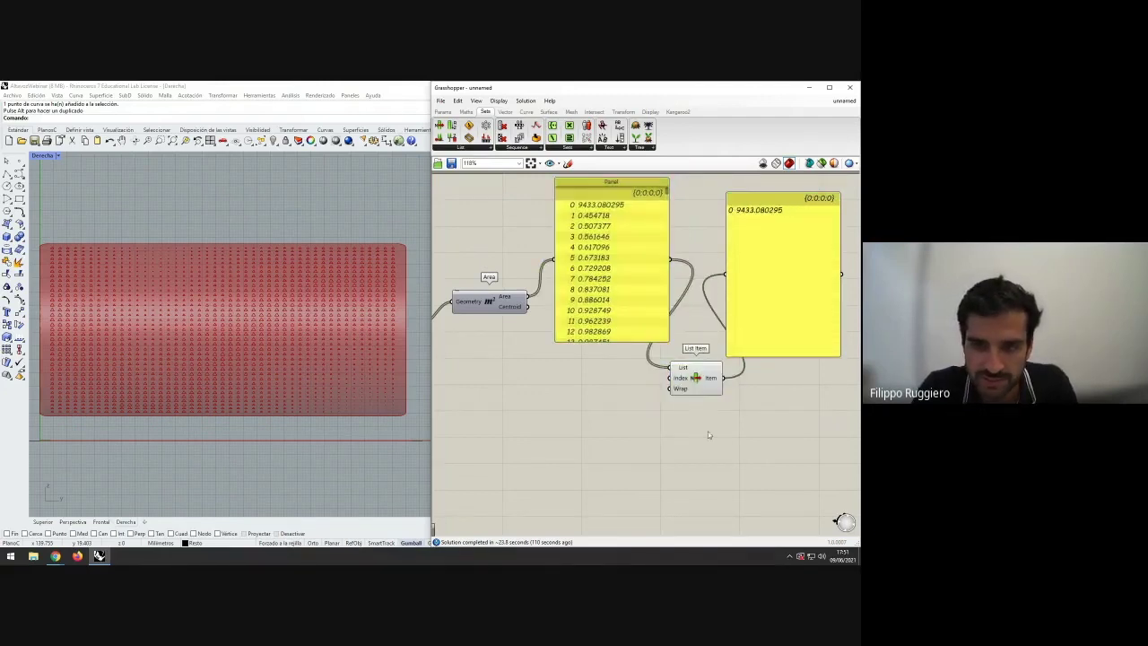
# - Add a Number Slider with the value 0 and connect it to List Item's Index input
pyautogui.doubleClick(604, 384)
pyautogui.write('0')
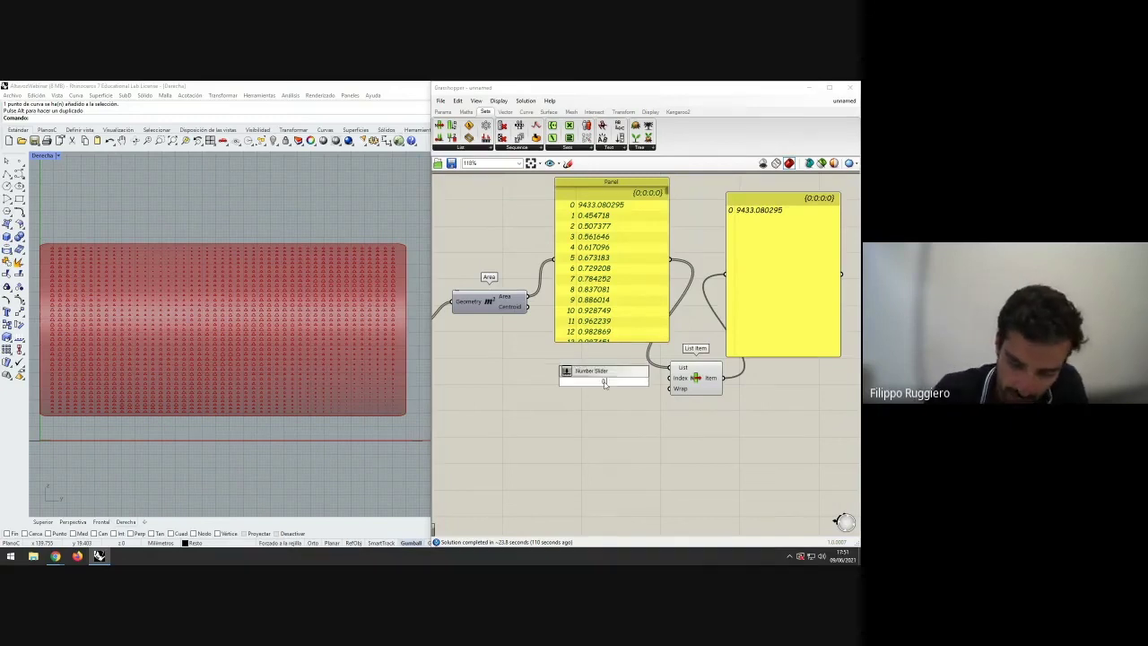
pyautogui.press('Return')
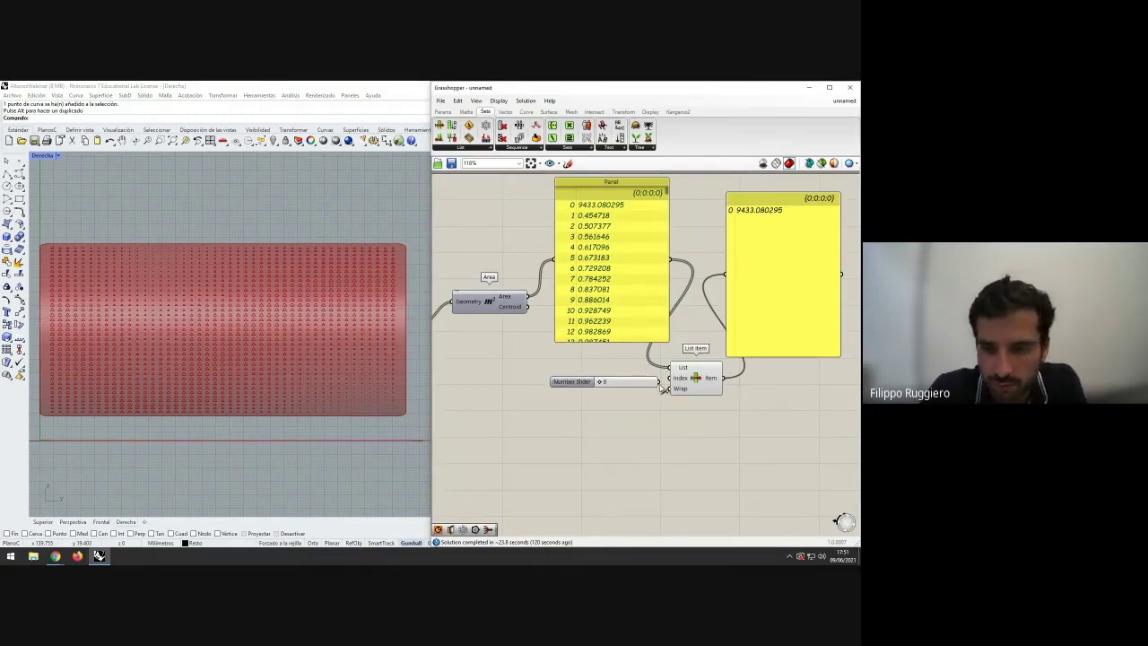
pyautogui.moveTo(622, 417); pyautogui.dragTo(593, 432, button='right')
# - Test List Item with the index slider at 5 and 8, and return it to 0
pyautogui.moveTo(571, 397); pyautogui.dragTo(592, 403)
pyautogui.scroll(2, 593, 402)
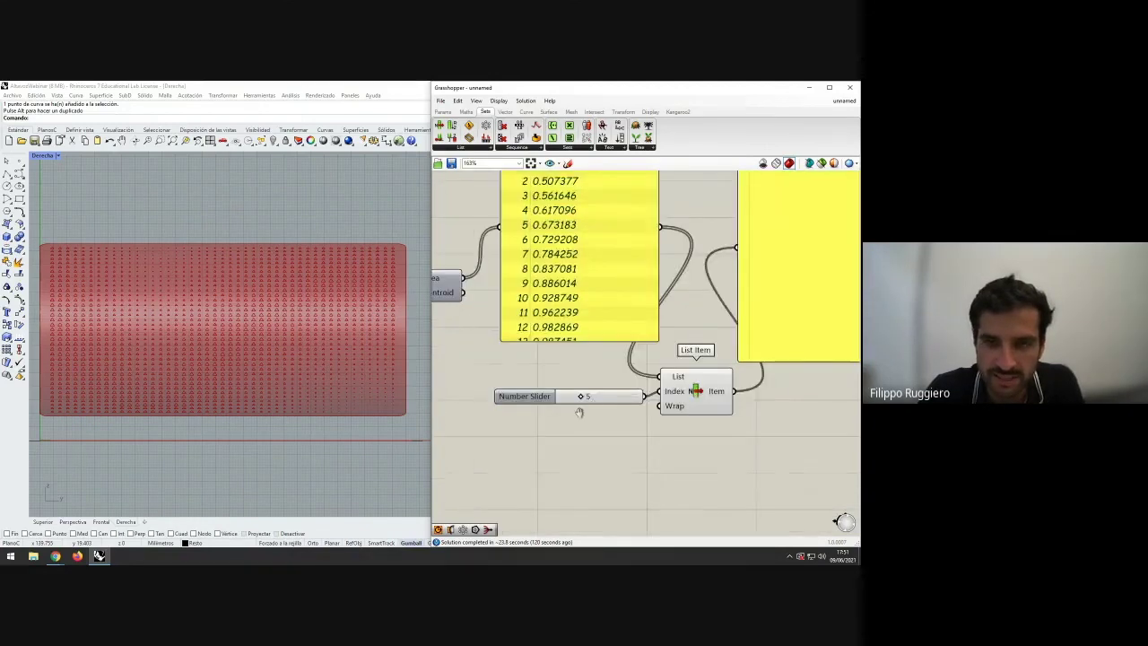
pyautogui.moveTo(580, 413); pyautogui.dragTo(544, 469, button='right')
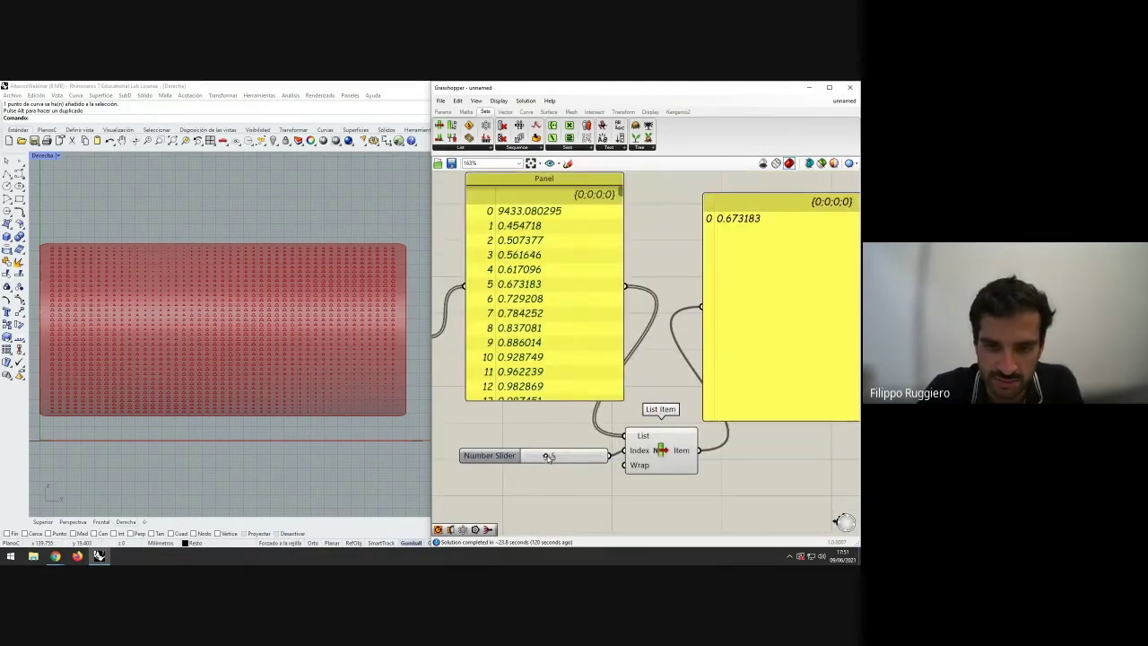
pyautogui.moveTo(549, 456); pyautogui.dragTo(557, 457)
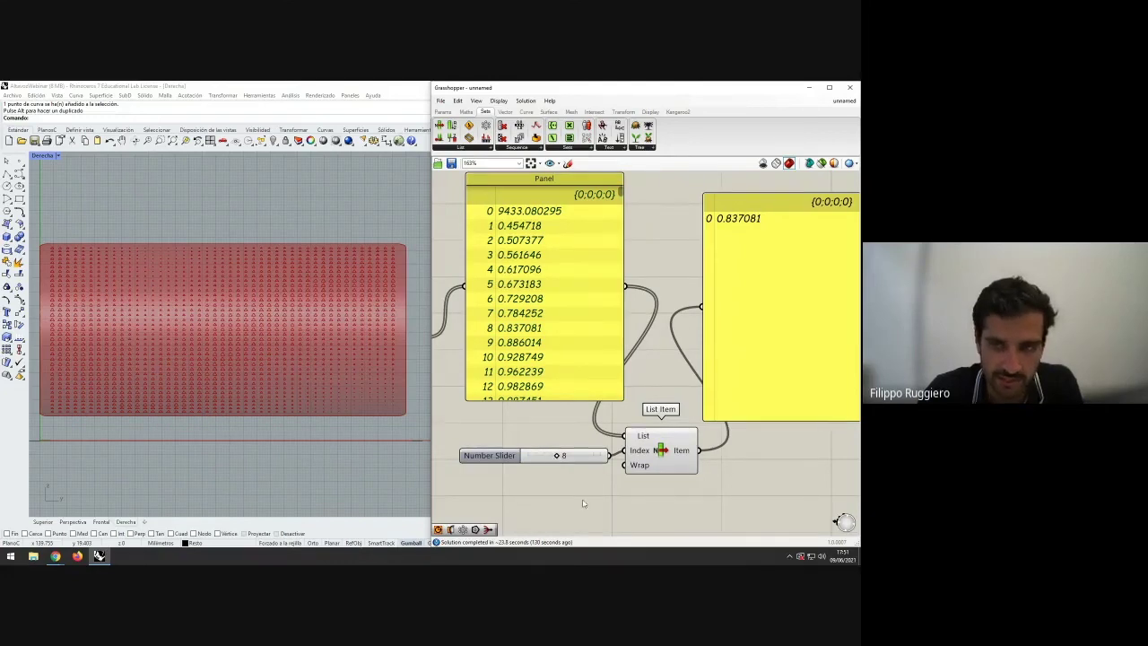
pyautogui.scroll(-1, 589, 505)
pyautogui.moveTo(602, 485); pyautogui.dragTo(709, 428, button='right')
pyautogui.moveTo(668, 410); pyautogui.dragTo(598, 415)
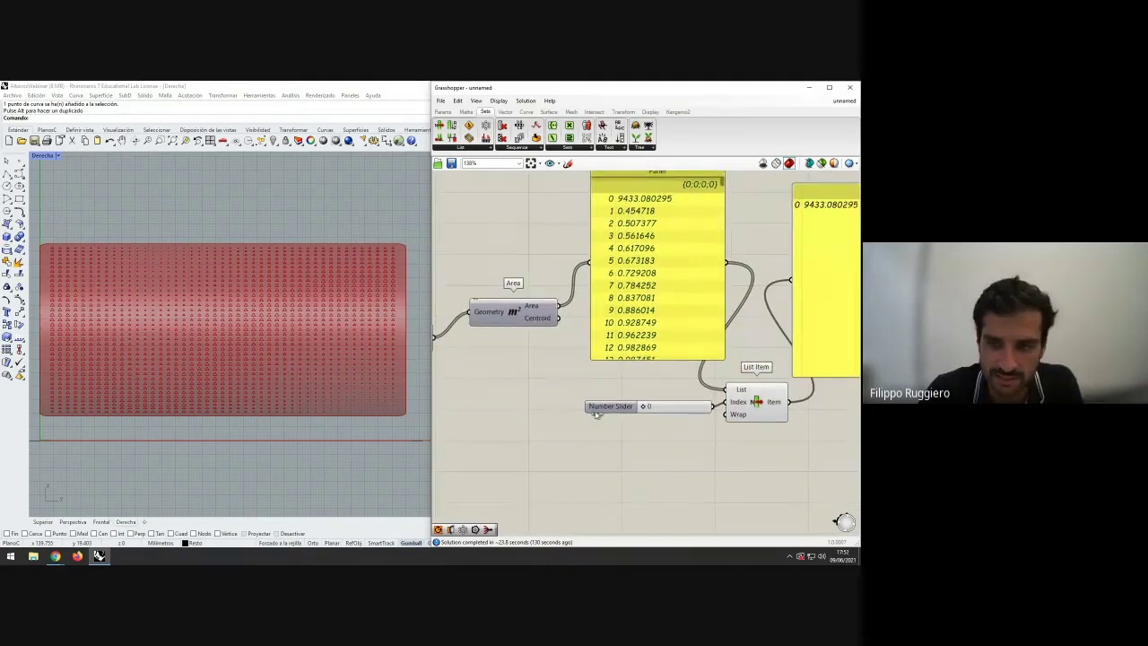
# - Move List Item and its slider back below the Area component and delete the duplicate Panel
pyautogui.moveTo(706, 407); pyautogui.dragTo(511, 437)
pyautogui.moveTo(723, 453); pyautogui.dragTo(755, 452, button='right')
pyautogui.moveTo(791, 415); pyautogui.dragTo(579, 414)
pyautogui.click(654, 456)
pyautogui.scroll(-2, 654, 456)
pyautogui.click(790, 359)
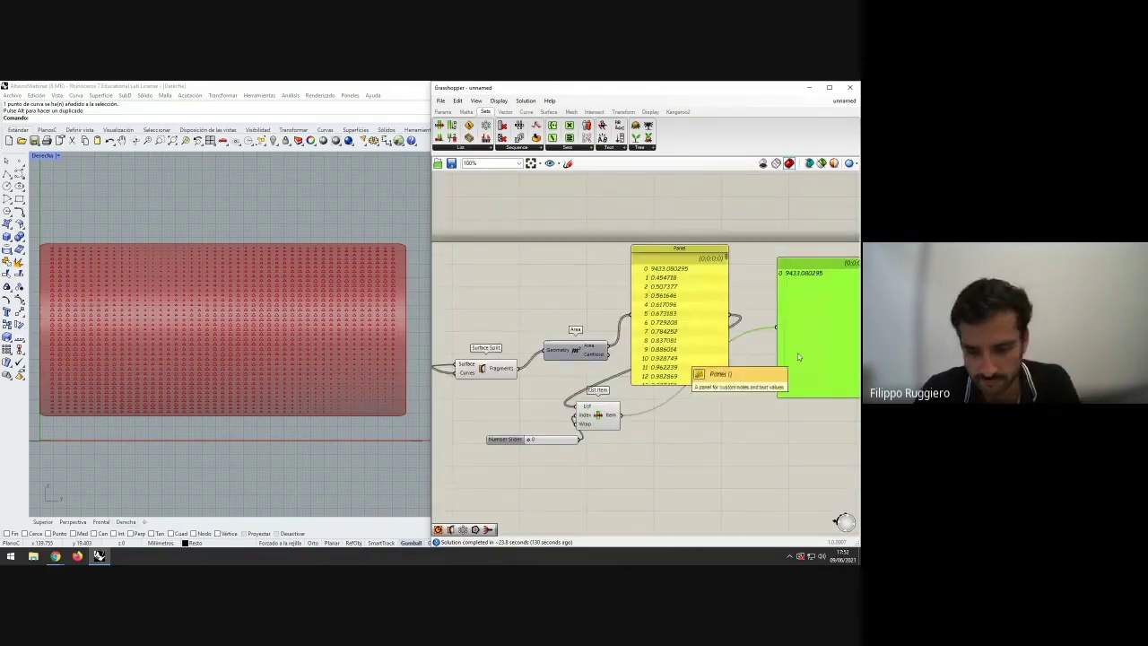
pyautogui.press('Delete')
# - Connect Surface Split's Fragments to List Item's List input and turn off the preview of Surface Split
pyautogui.moveTo(729, 405); pyautogui.dragTo(777, 400, button='right')
pyautogui.scroll(1, 581, 366)
pyautogui.moveTo(576, 360); pyautogui.dragTo(648, 405)
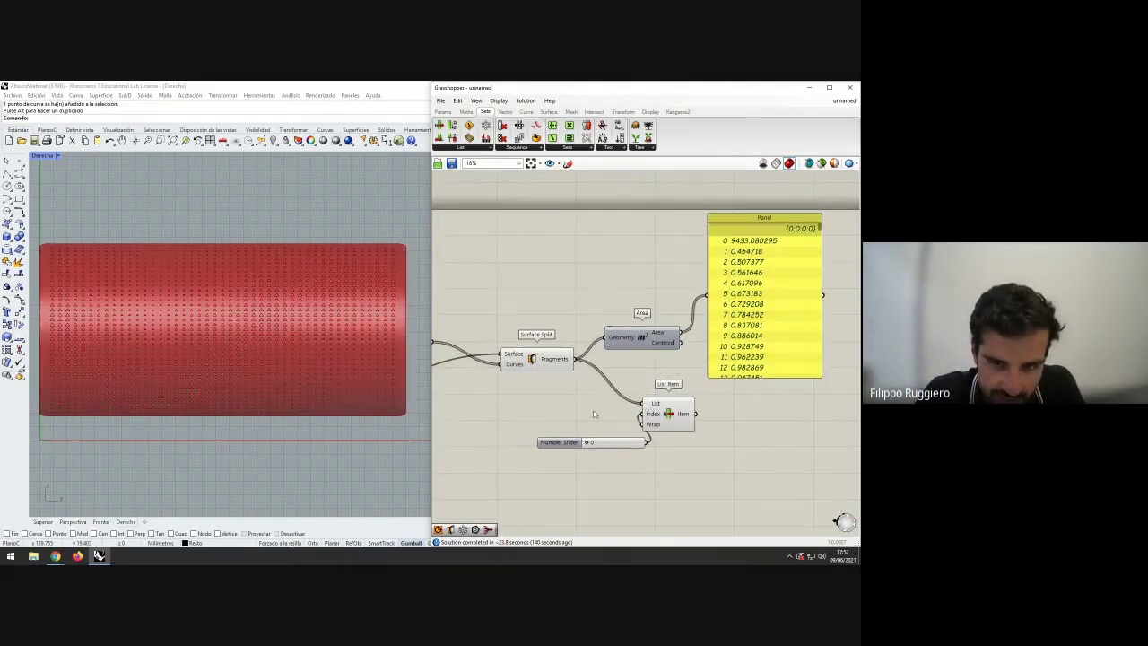
pyautogui.rightClick(537, 359)
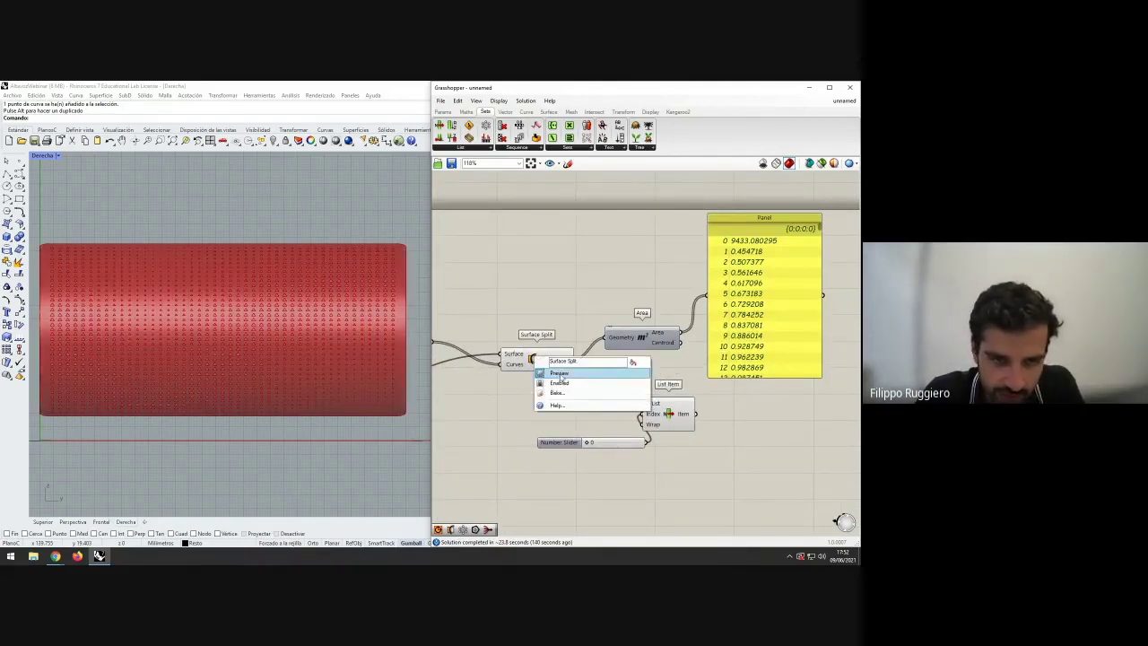
pyautogui.click(554, 372)
# - Examine the perforations of the curved surface up close in the Right view and in the maximised Perspective view
pyautogui.scroll(5, 226, 330)
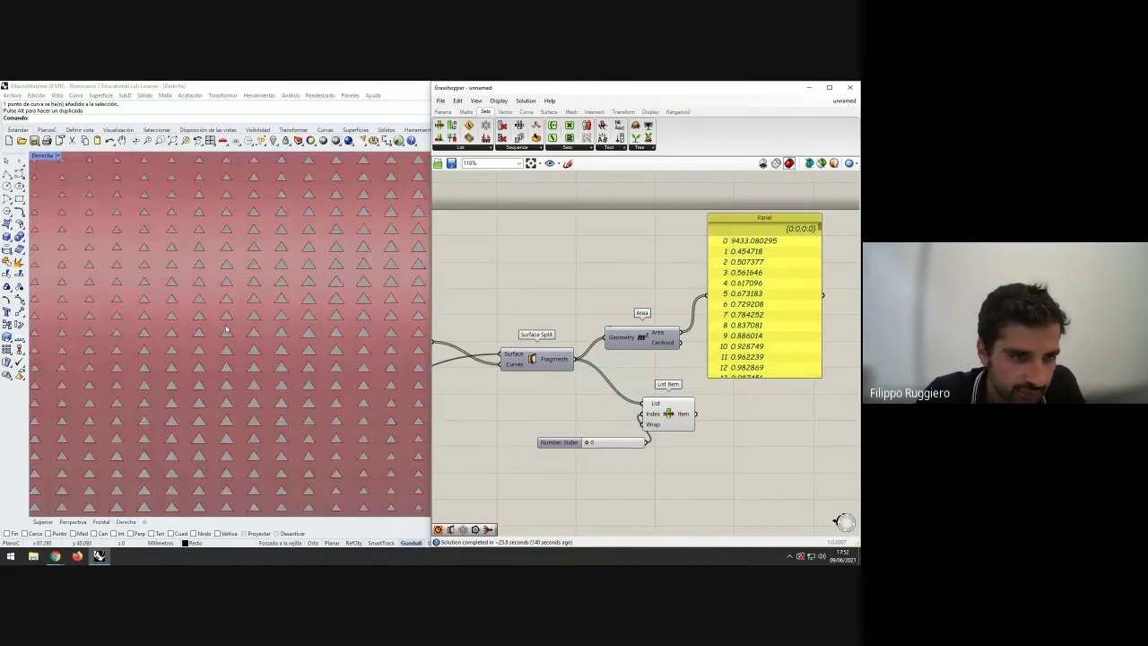
pyautogui.scroll(-8, 226, 329)
pyautogui.doubleClick(43, 156)
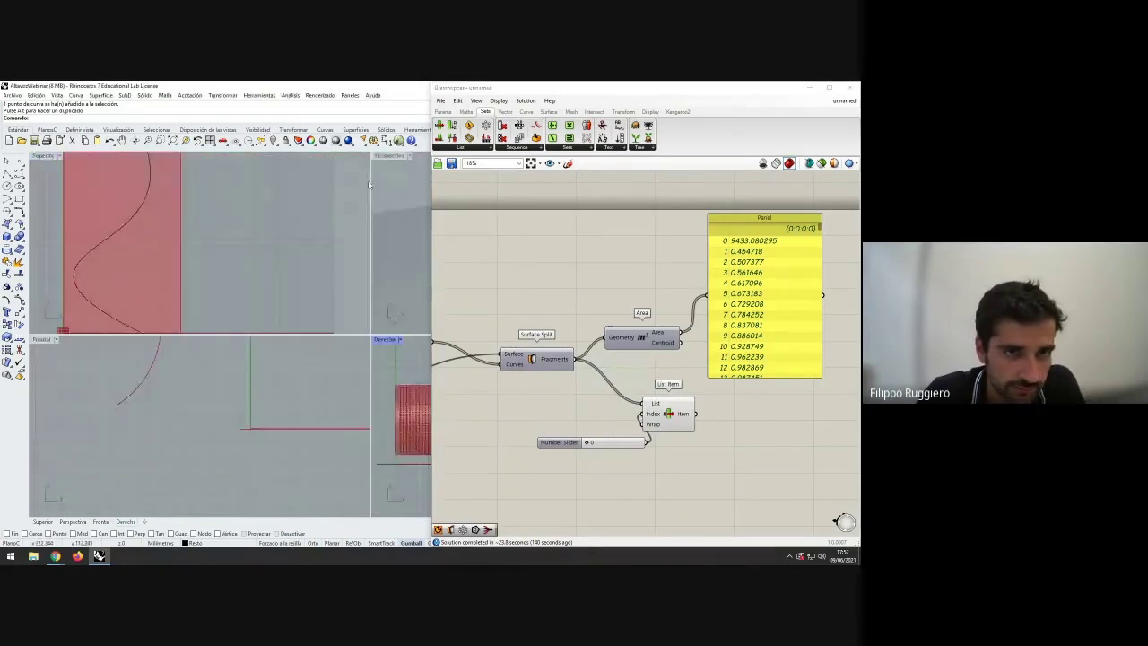
pyautogui.doubleClick(389, 156)
pyautogui.scroll(-2, 256, 292)
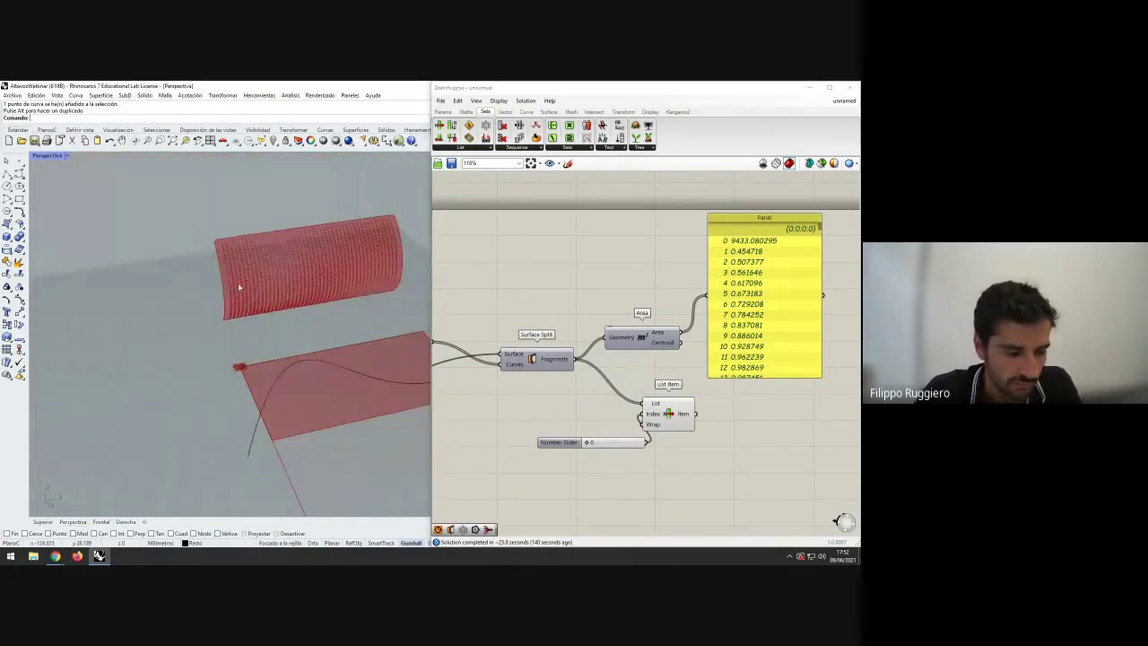
pyautogui.scroll(4, 234, 291)
# - Review the component chain leading through Map to Surface and Surface Split to List Item
pyautogui.moveTo(465, 414); pyautogui.dragTo(652, 397, button='right')
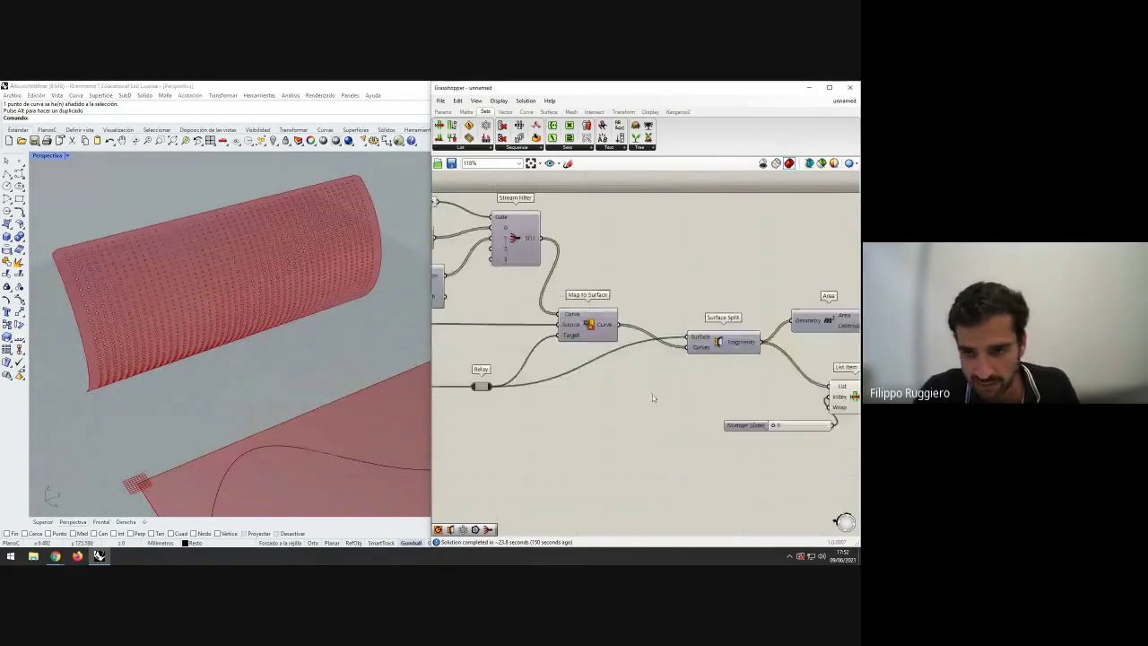
pyautogui.scroll(-3, 554, 393)
pyautogui.moveTo(490, 405); pyautogui.dragTo(689, 411, button='right')
pyautogui.scroll(-3, 576, 400)
pyautogui.moveTo(560, 408); pyautogui.dragTo(592, 408, button='right')
pyautogui.moveTo(729, 406); pyautogui.dragTo(529, 395, button='right')
pyautogui.scroll(3, 521, 377)
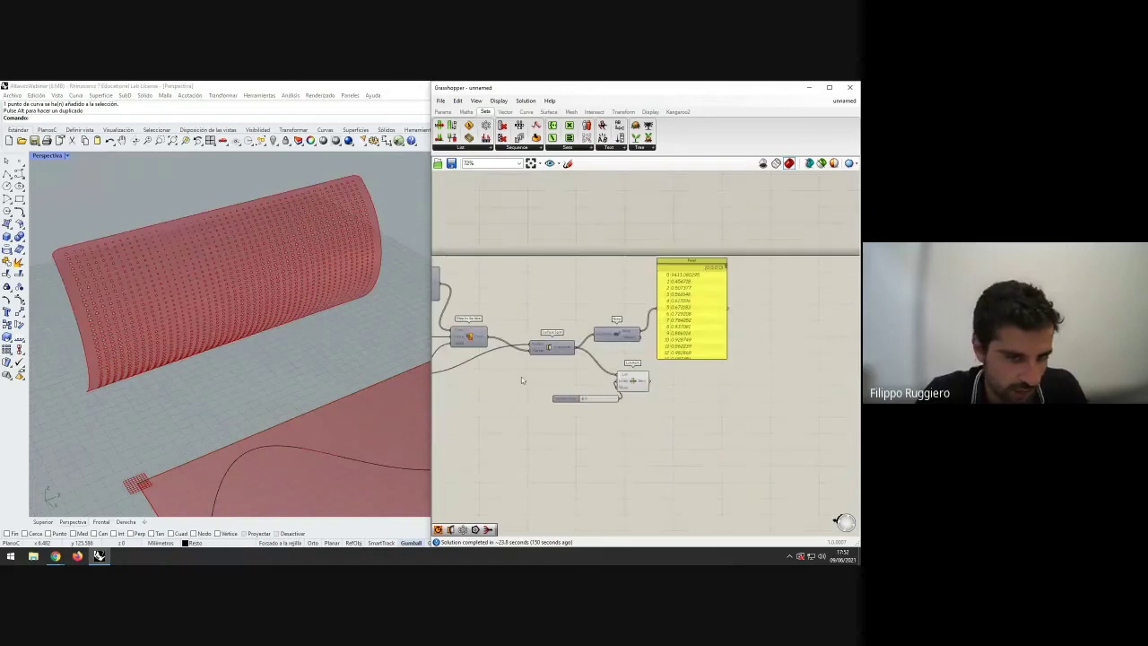
# - Reposition the index slider beside List Item and bake the List Item surface onto the Resto layer
pyautogui.scroll(2, 572, 389)
pyautogui.moveTo(567, 403); pyautogui.dragTo(544, 393)
pyautogui.rightClick(658, 378)
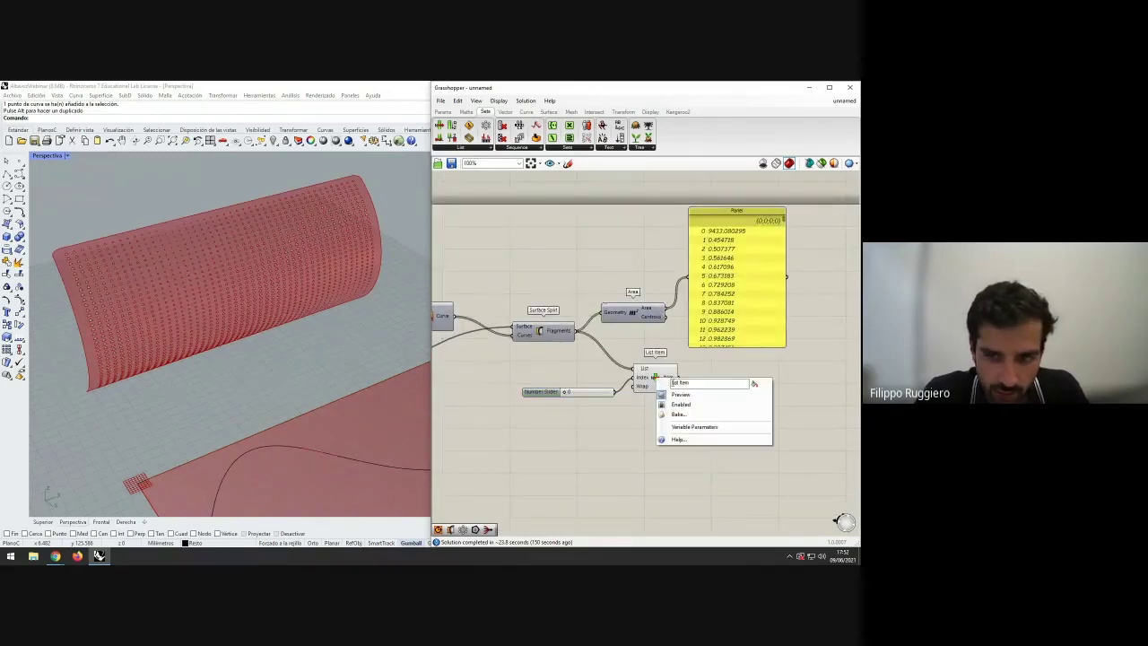
pyautogui.click(680, 415)
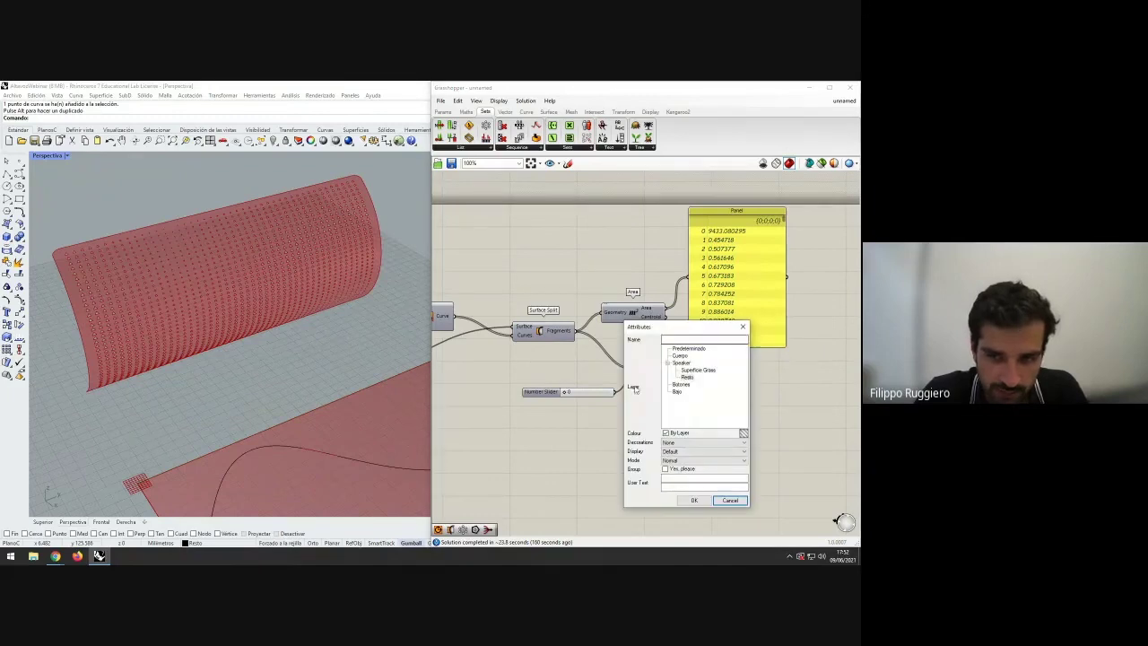
pyautogui.click(688, 377)
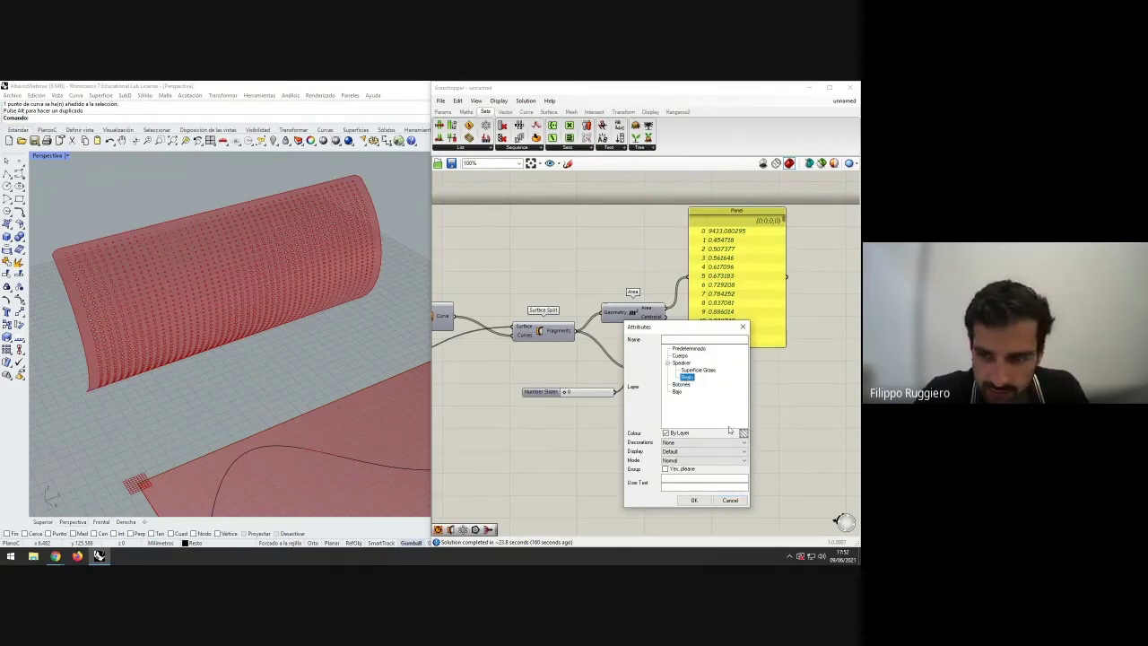
pyautogui.click(694, 499)
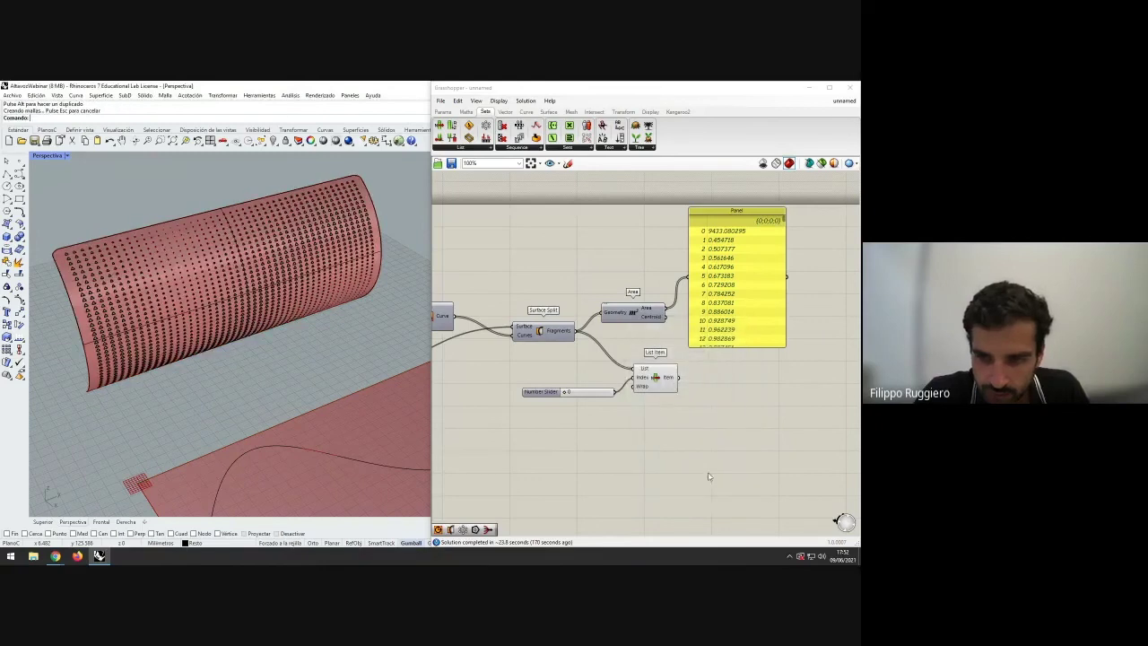
# - Turn off the preview of List Item and minimise Grasshopper to return to the full Rhino window
pyautogui.rightClick(654, 376)
pyautogui.click(677, 398)
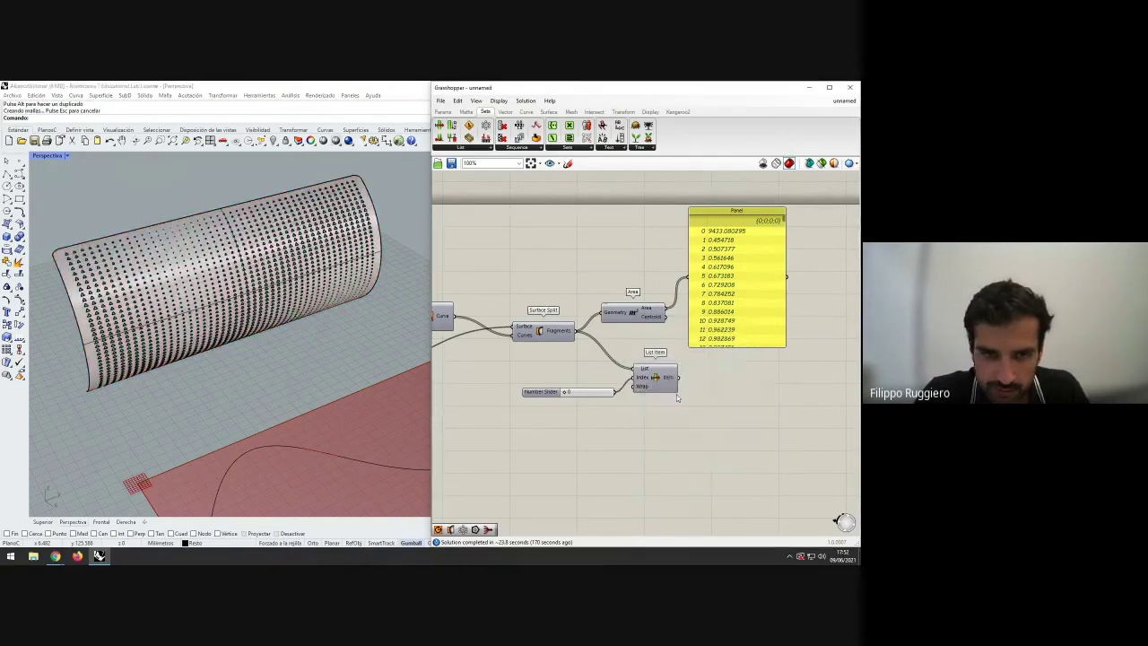
pyautogui.click(809, 87)
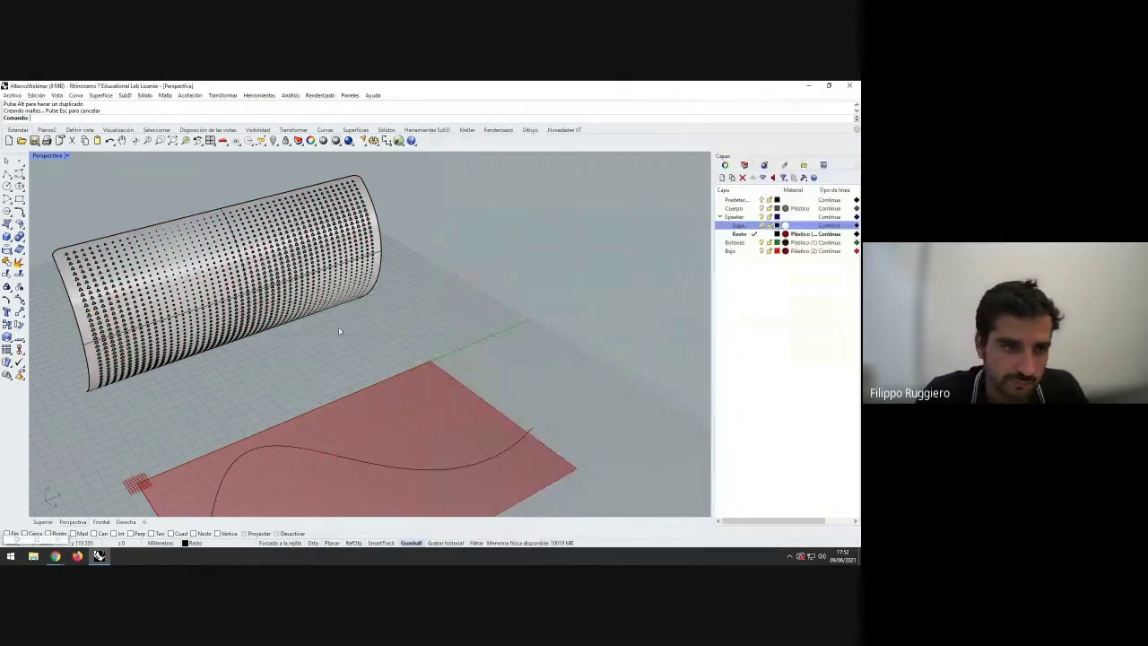
# - Check the baked perforated surface by selecting it and viewing it from another angle
pyautogui.moveTo(339, 331); pyautogui.dragTo(366, 328, button='right')
pyautogui.click(199, 281)
pyautogui.click(212, 385)
pyautogui.click(205, 303)
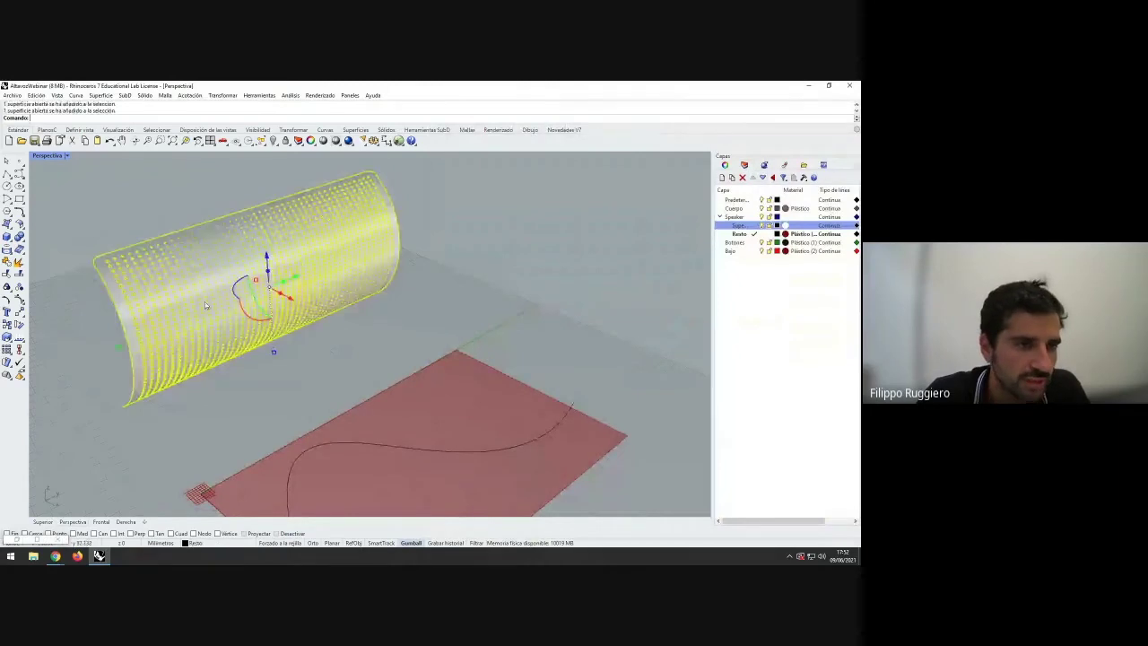
pyautogui.click(244, 393)
pyautogui.click(251, 376)
pyautogui.moveTo(252, 375); pyautogui.dragTo(298, 370, button='right')
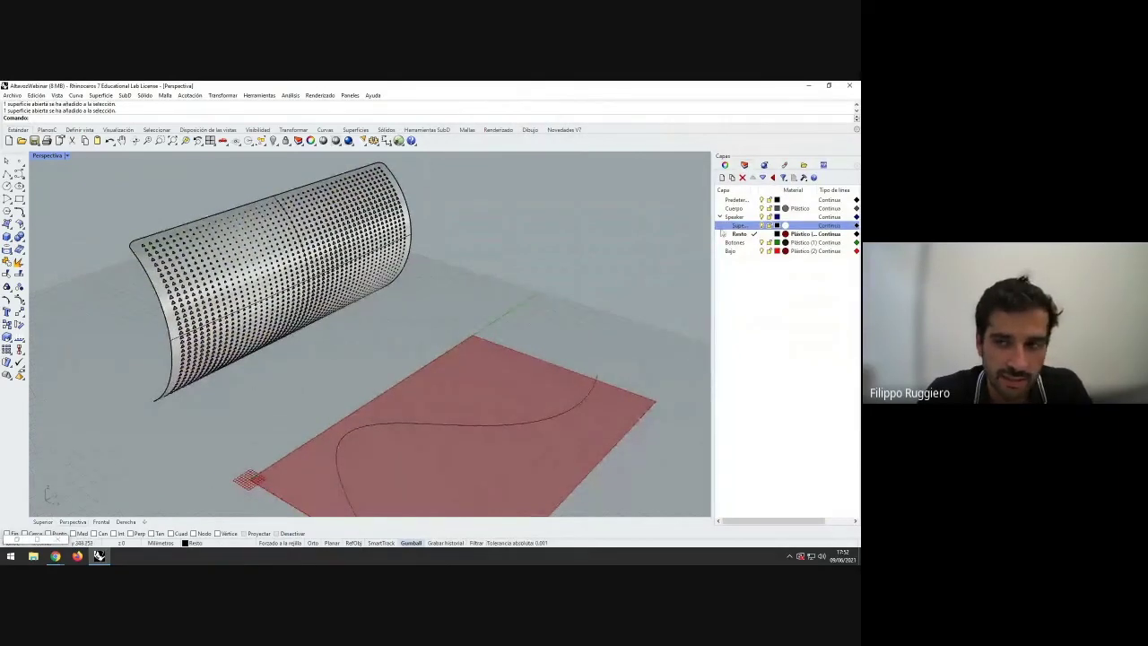
# - Show all hidden objects so the speaker body surrounds the baked grille, and view the whole model from several angles
pyautogui.middleClick(429, 266)
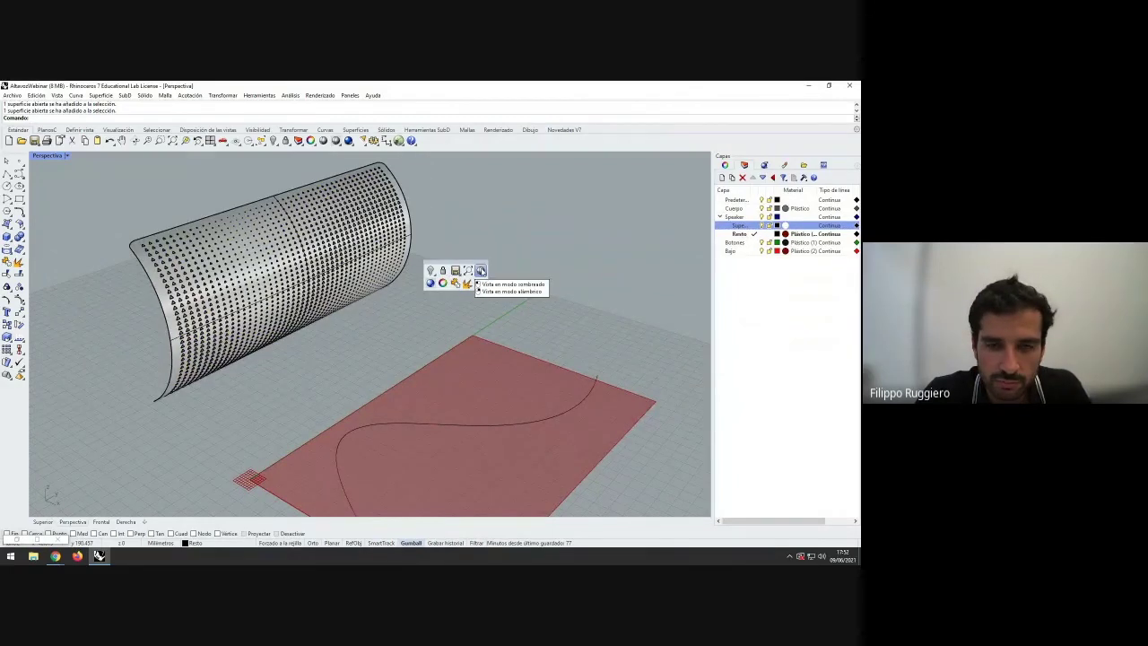
pyautogui.click(430, 271)
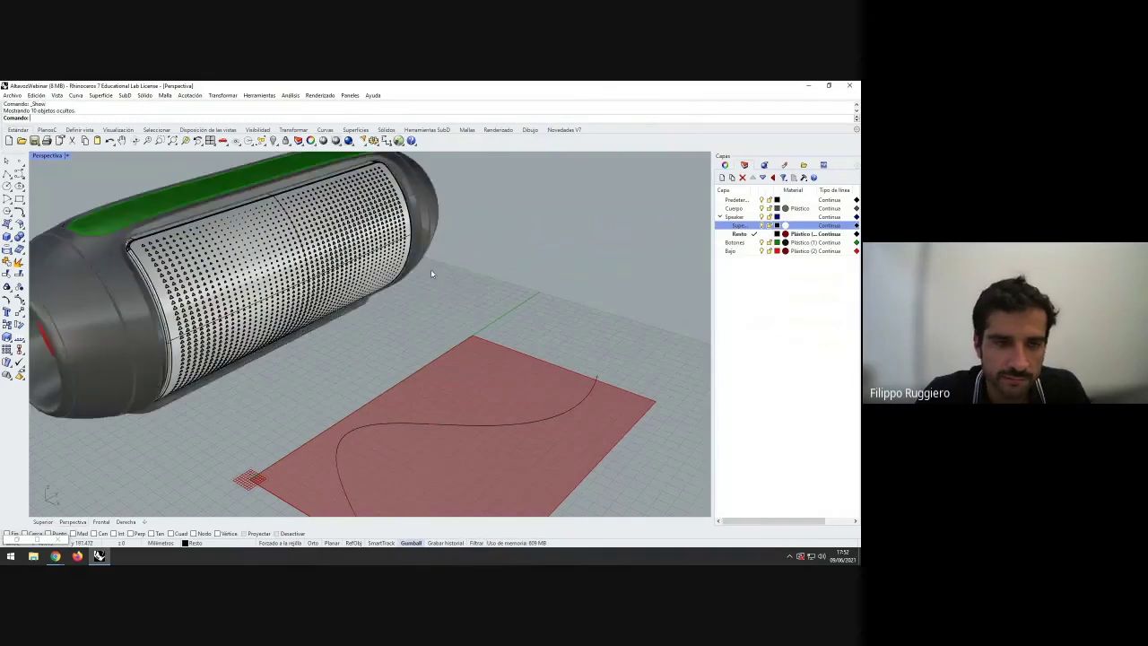
pyautogui.scroll(-3, 315, 297)
pyautogui.moveTo(315, 297); pyautogui.dragTo(391, 304, button='right')
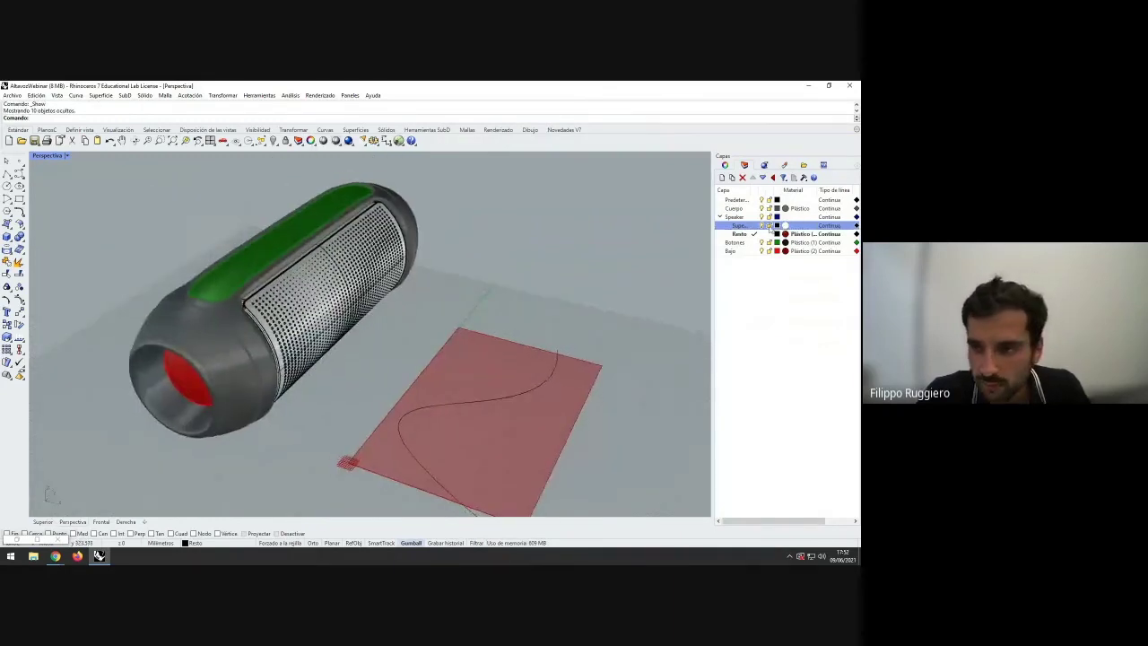
pyautogui.moveTo(269, 359); pyautogui.dragTo(312, 359, button='right')
# - Switch the Perspective view to Rendered display and inspect the triangular perforations of the speaker grille
pyautogui.middleClick(310, 354)
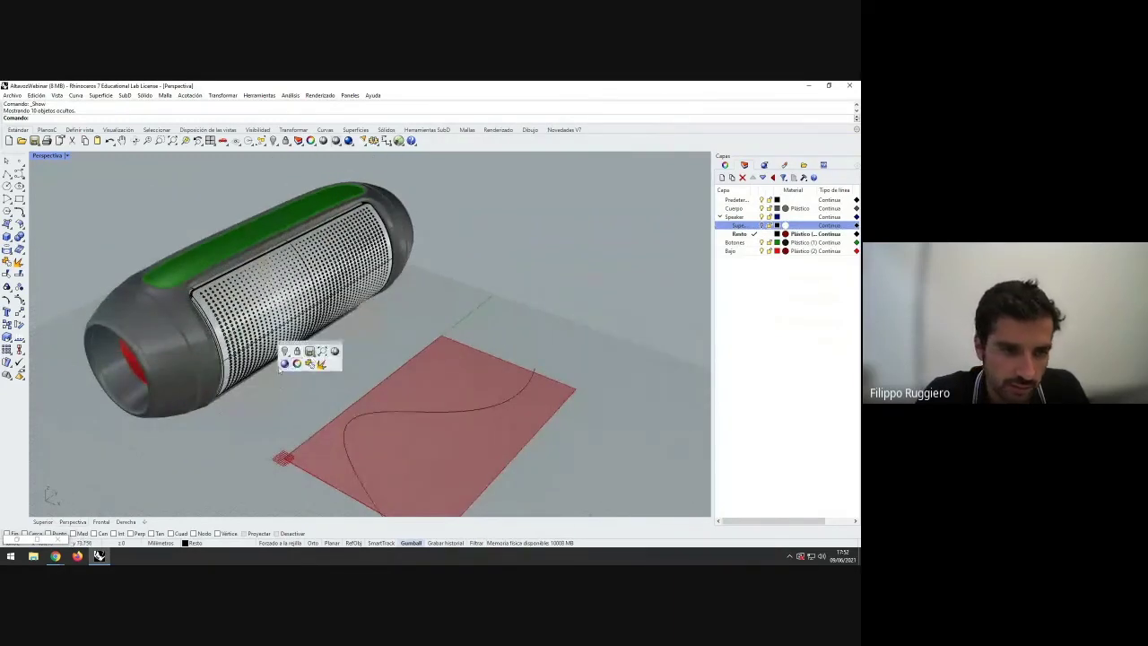
pyautogui.click(286, 368)
pyautogui.scroll(5, 171, 300)
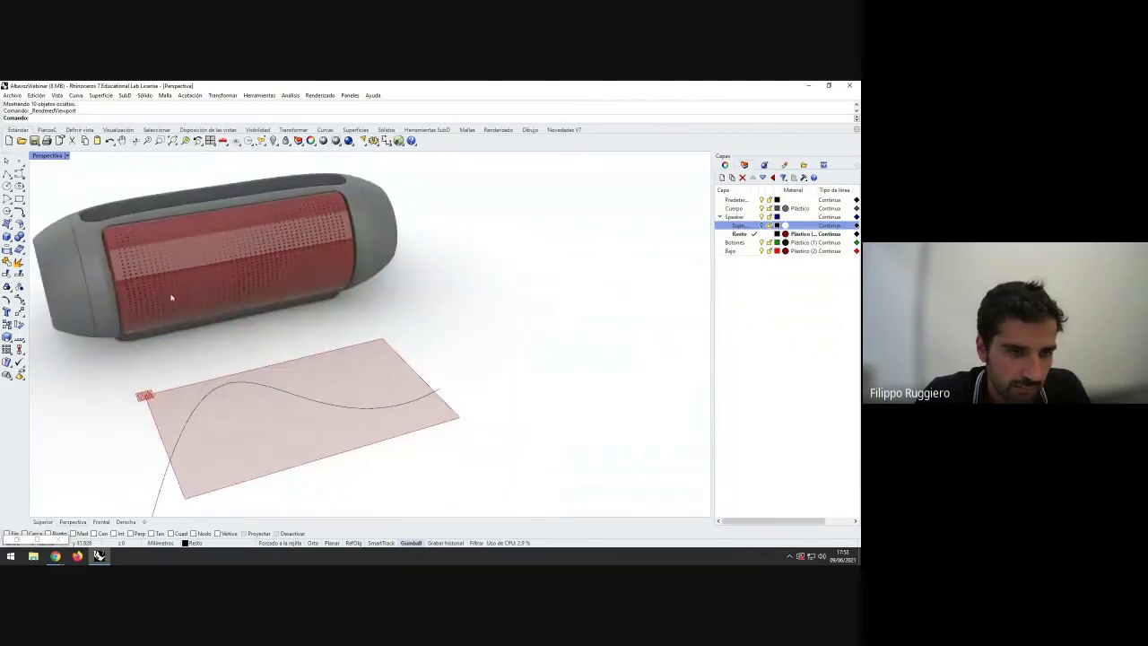
pyautogui.scroll(-4, 165, 287)
pyautogui.scroll(3, 171, 273)
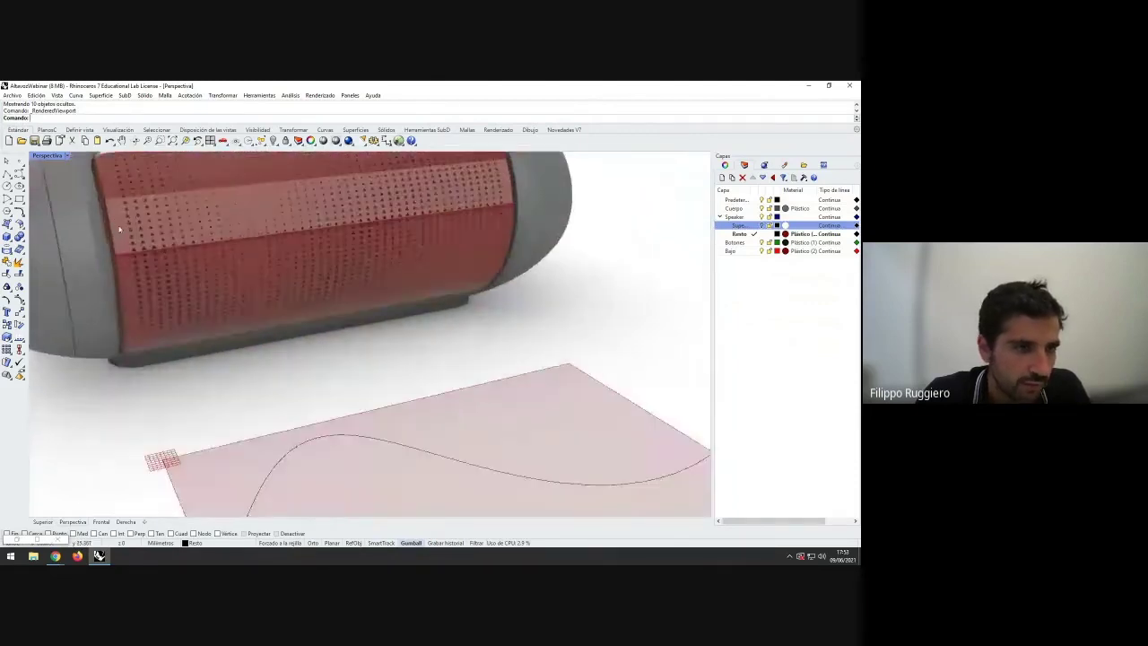
pyautogui.scroll(6, 157, 244)
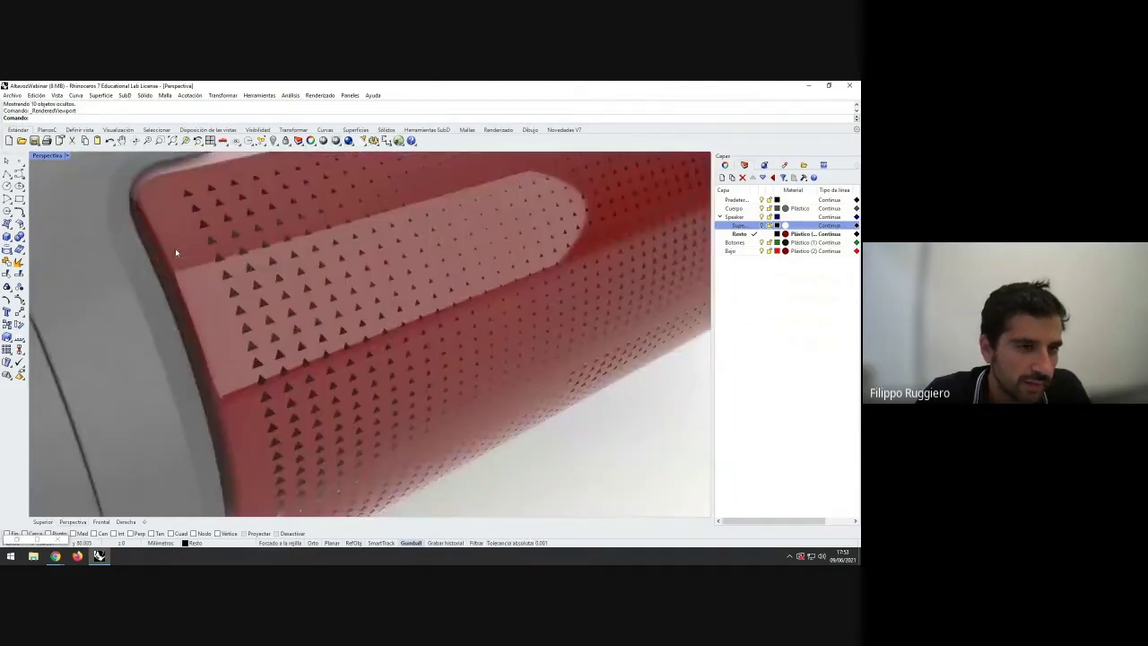
pyautogui.scroll(-6, 175, 247)
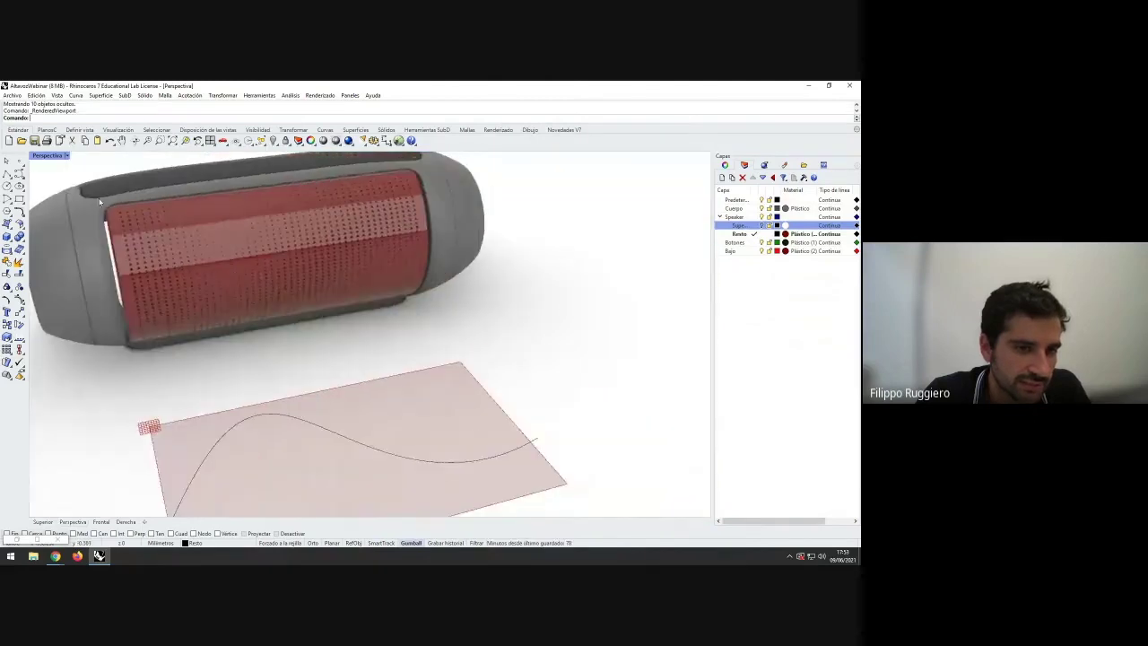
# - Restore the four-view layout, set the Right view to Rendered display and maximise it around the speaker
pyautogui.doubleClick(49, 158)
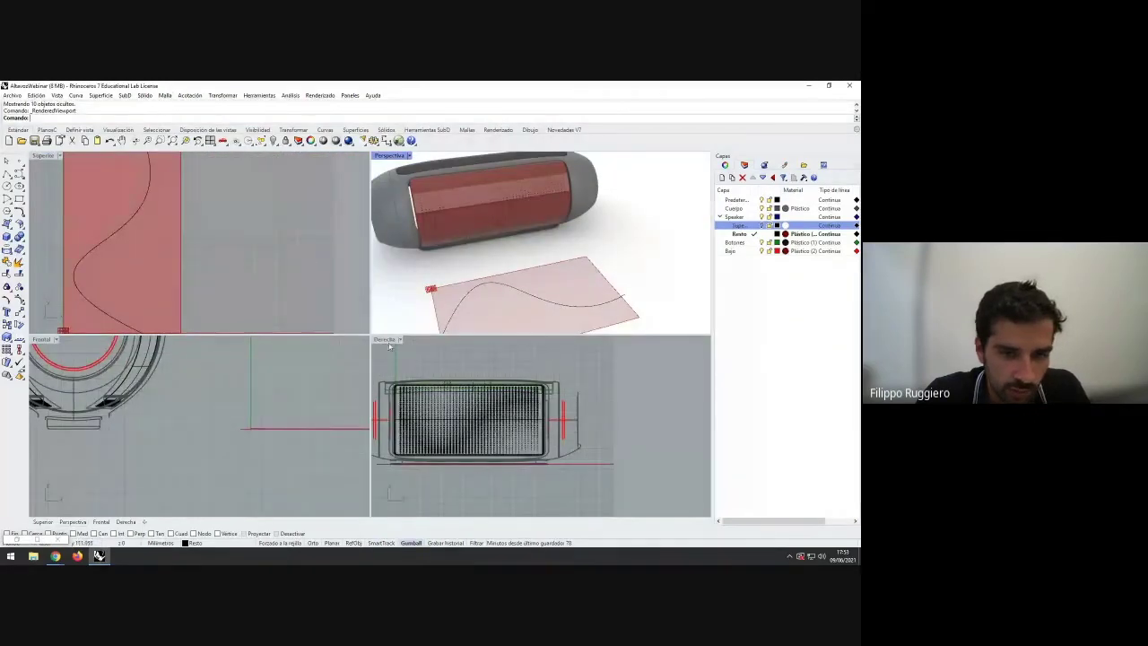
pyautogui.middleClick(437, 351)
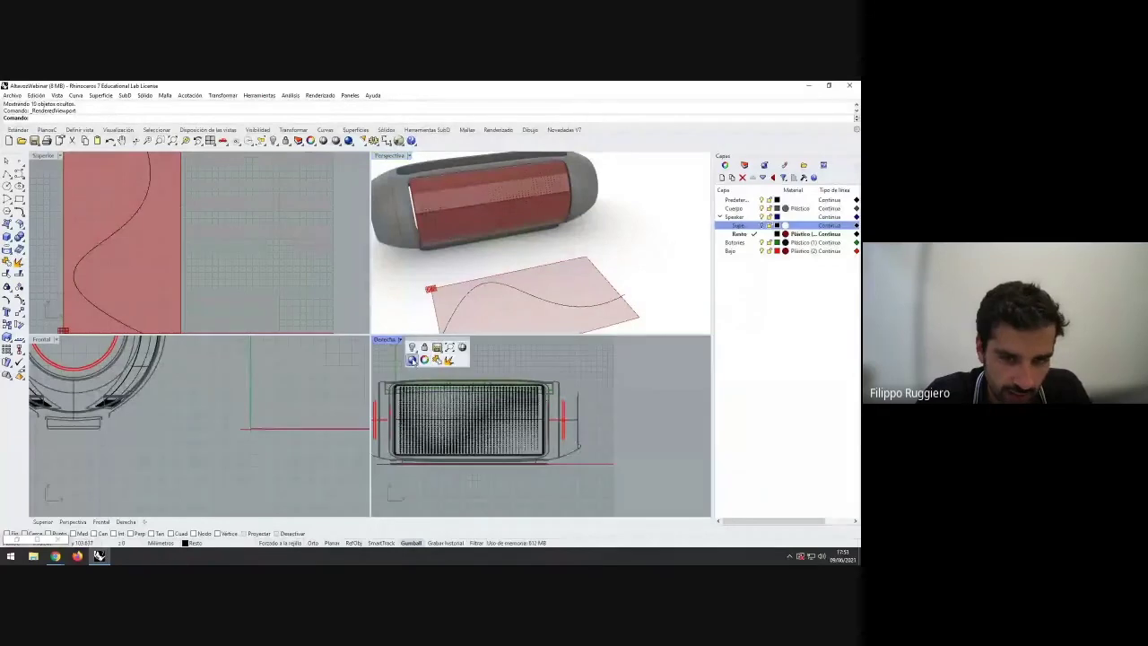
pyautogui.click(413, 360)
pyautogui.doubleClick(385, 341)
pyautogui.scroll(2, 269, 344)
pyautogui.moveTo(187, 344); pyautogui.dragTo(356, 374, button='right')
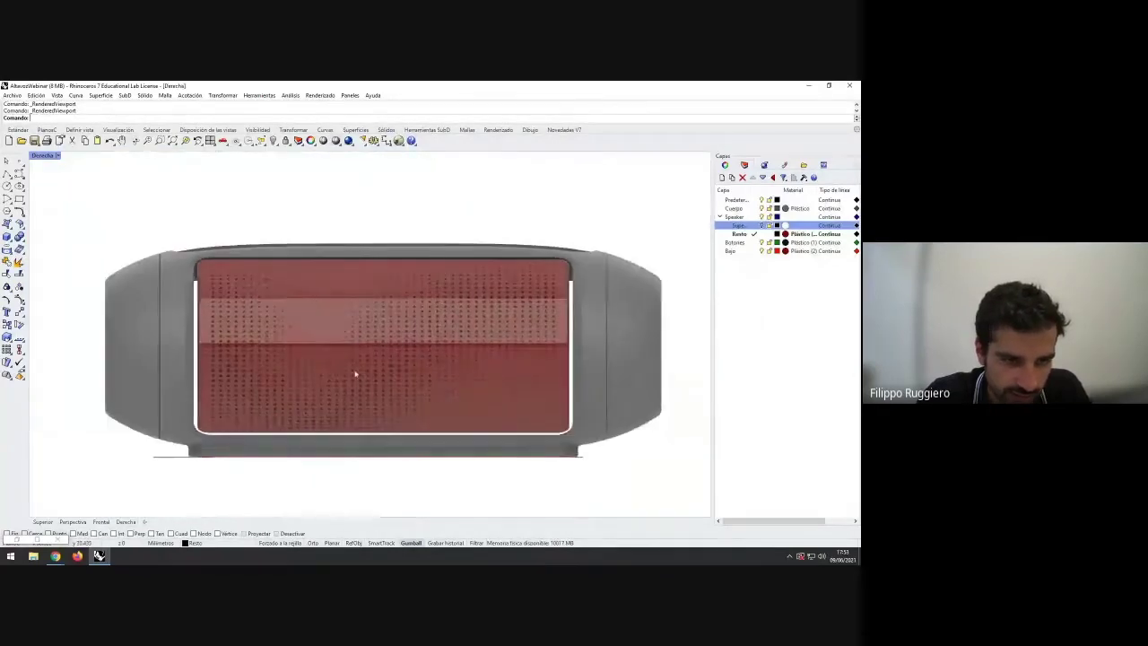